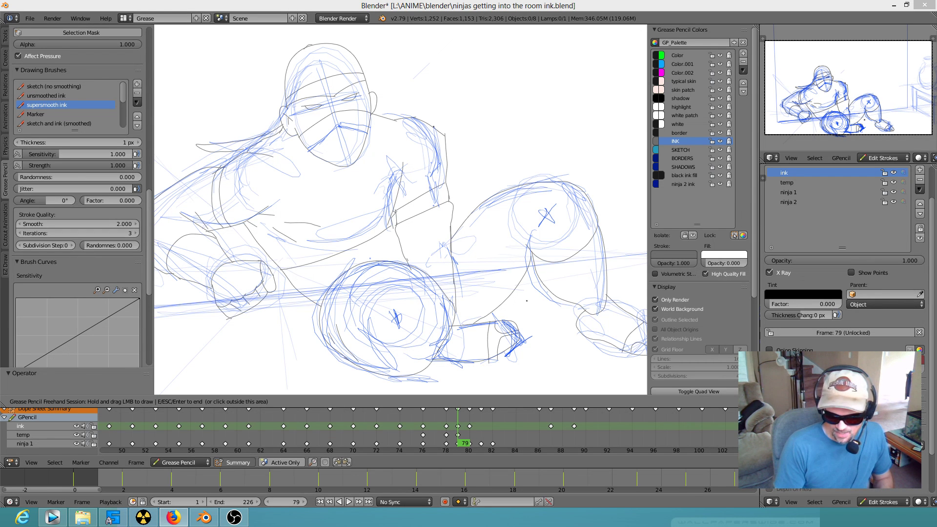
Step: Show the scene through the camera, leave the drawing session and rewind the animation to frame 0
{"action": "scroll", "coordinate": [410, 278], "scroll_direction": "down", "scroll_amount": 5}
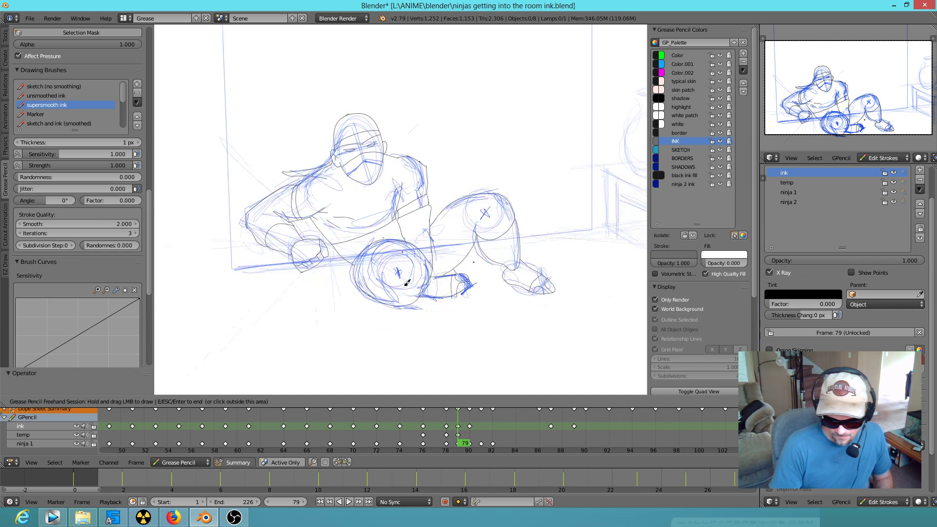
{"action": "scroll", "coordinate": [486, 236], "scroll_direction": "down", "scroll_amount": 3}
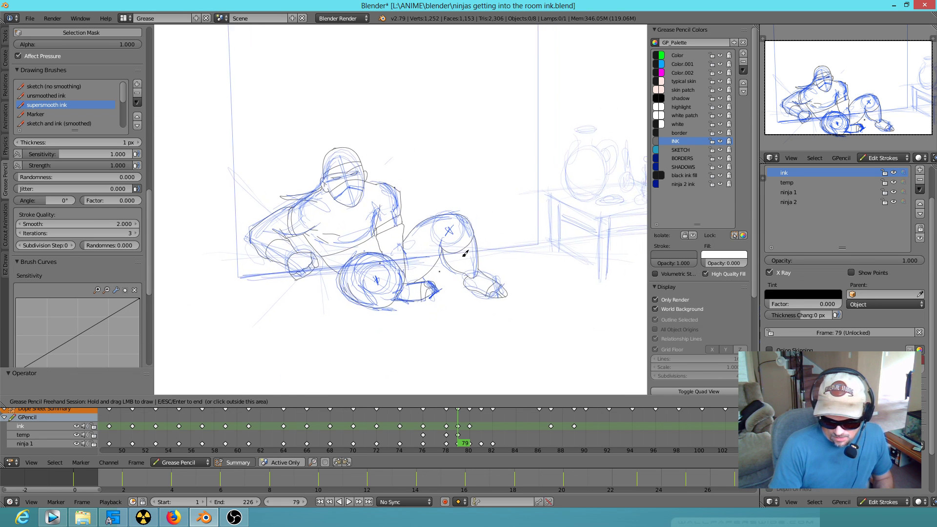
{"action": "key", "text": "KP_0"}
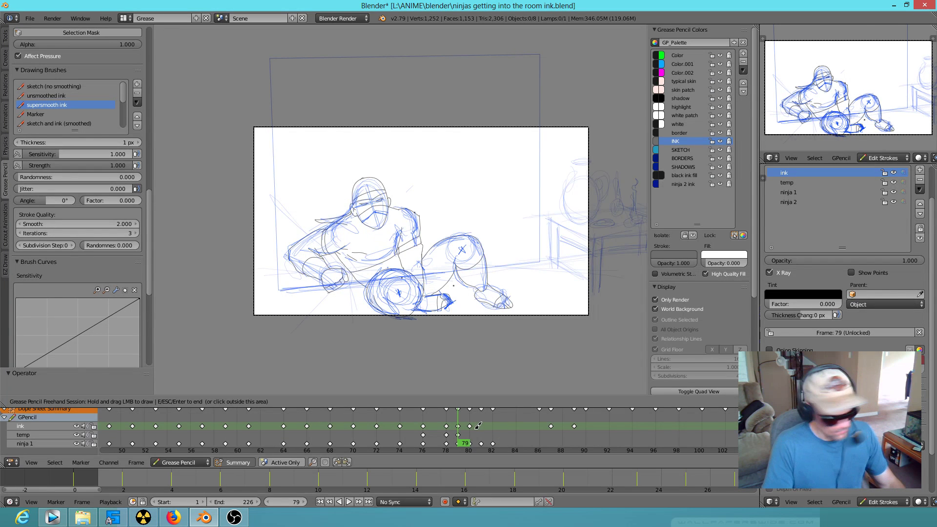
{"action": "key", "text": "Escape"}
{"action": "key", "text": "shift+alt+a"}
{"action": "left_click_drag", "start_coordinate": [658, 416], "coordinate": [195, 417]}
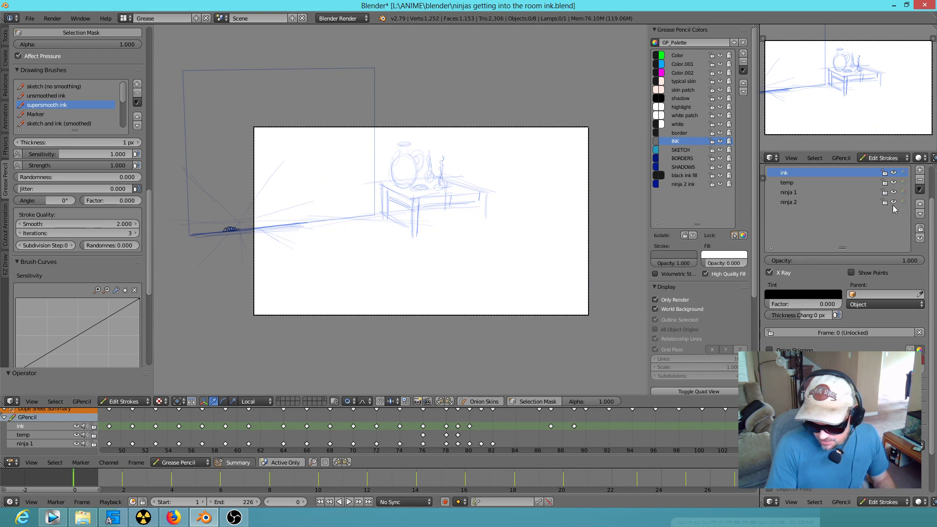
Step: Hide the ninja 1 and ninja 2 layers and play the animation with the ink and temp layers visible
{"action": "left_click_drag", "start_coordinate": [895, 202], "coordinate": [896, 190]}
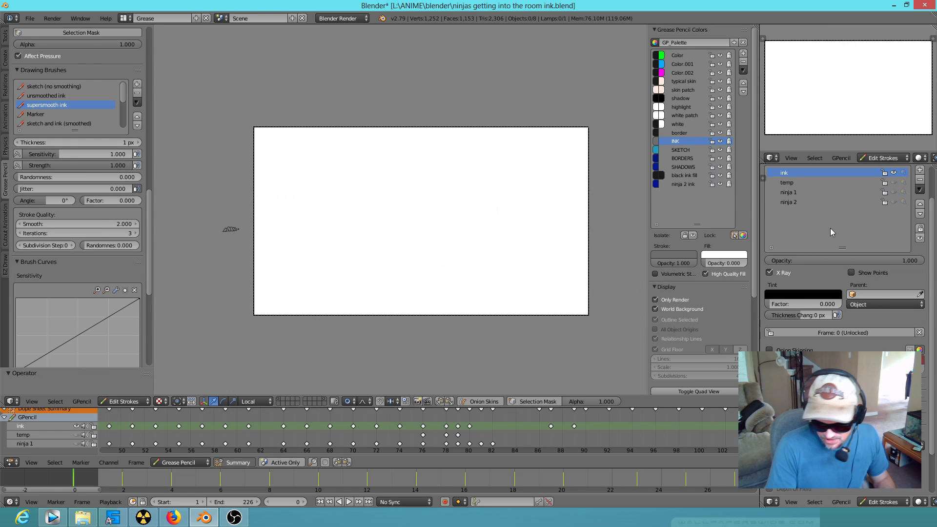
{"action": "left_click", "coordinate": [895, 182]}
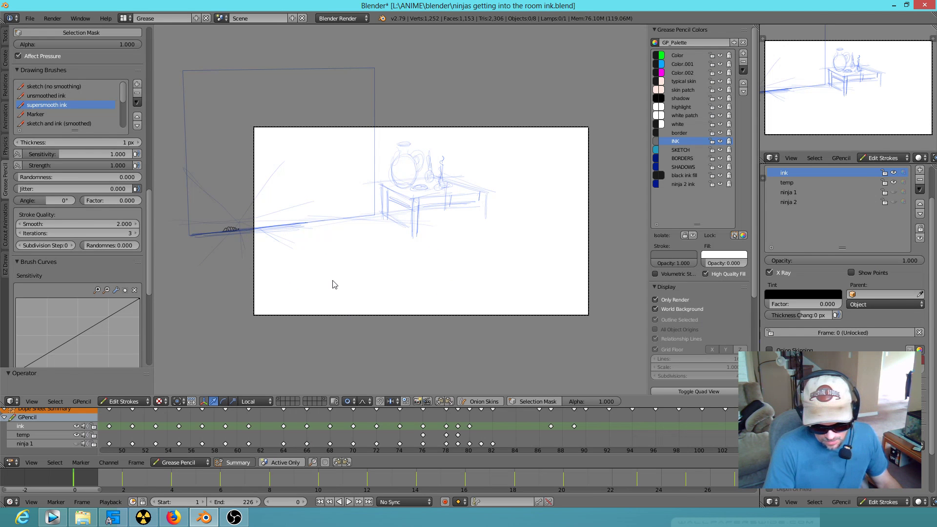
{"action": "key", "text": "alt+a"}
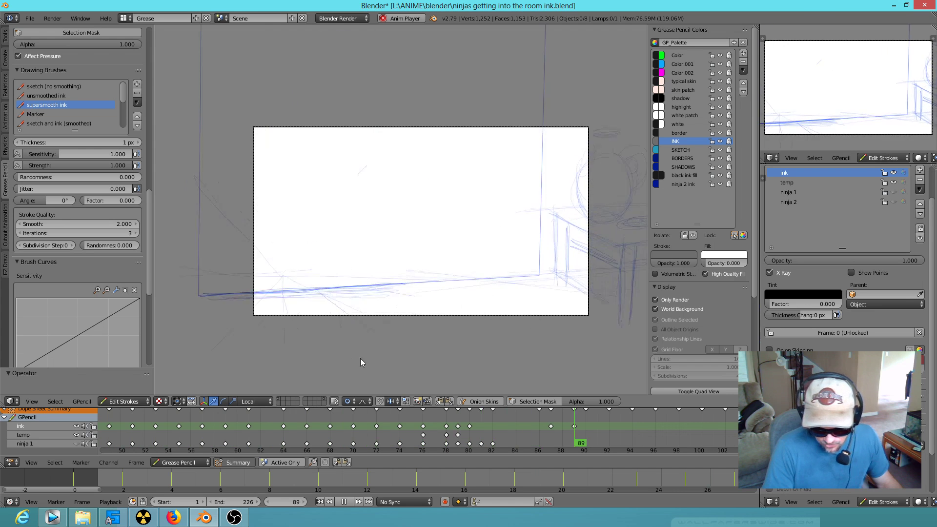
{"action": "key", "text": "Escape"}
Step: Turn the ninja 1 and ninja 2 layers back on and play the whole animation through the camera
{"action": "left_click", "coordinate": [894, 192]}
{"action": "left_click", "coordinate": [894, 202]}
{"action": "key", "text": "alt+a"}
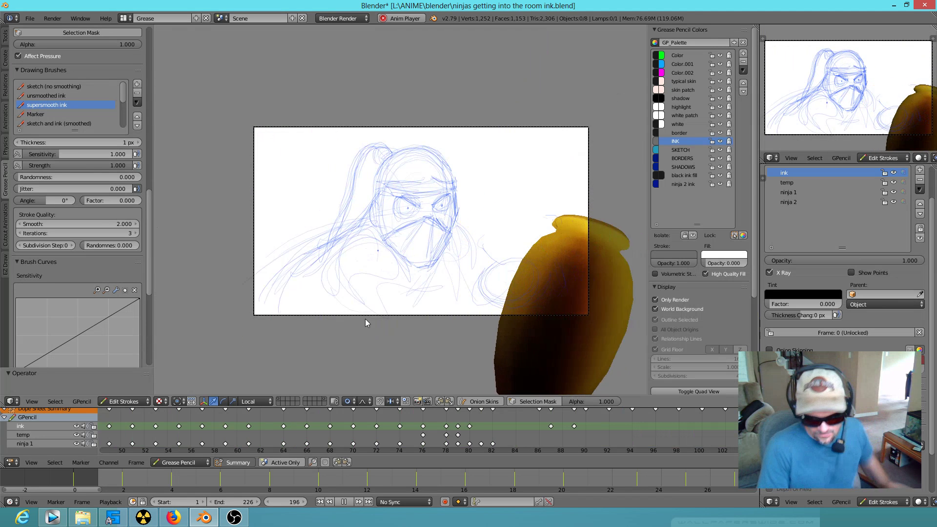
{"action": "key", "text": "Escape"}
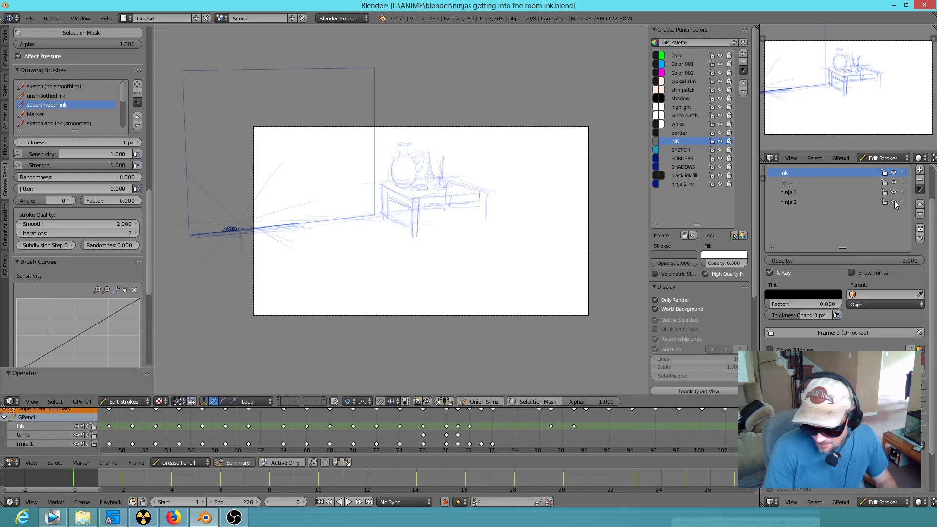
Step: Go to frame 59 and examine the inked ninja leaning on both hands up close
{"action": "mouse_move", "coordinate": [503, 429]}
{"action": "left_mouse_down"}
{"action": "mouse_move", "coordinate": [195, 444]}
{"action": "mouse_move", "coordinate": [266, 453]}
{"action": "mouse_move", "coordinate": [214, 445]}
{"action": "mouse_move", "coordinate": [226, 445]}
{"action": "left_mouse_up"}
{"action": "scroll", "coordinate": [327, 263], "scroll_direction": "up", "scroll_amount": 1}
{"action": "scroll", "coordinate": [355, 275], "scroll_direction": "up", "scroll_amount": 3}
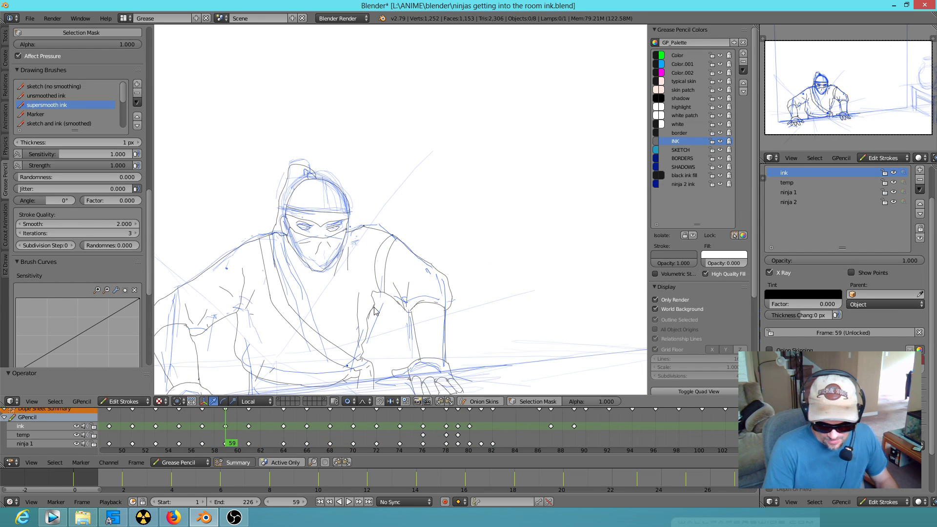
{"action": "middle_click_drag", "start_coordinate": [374, 307], "coordinate": [469, 251], "text": "shift"}
{"action": "scroll", "coordinate": [465, 301], "scroll_direction": "down", "scroll_amount": 4}
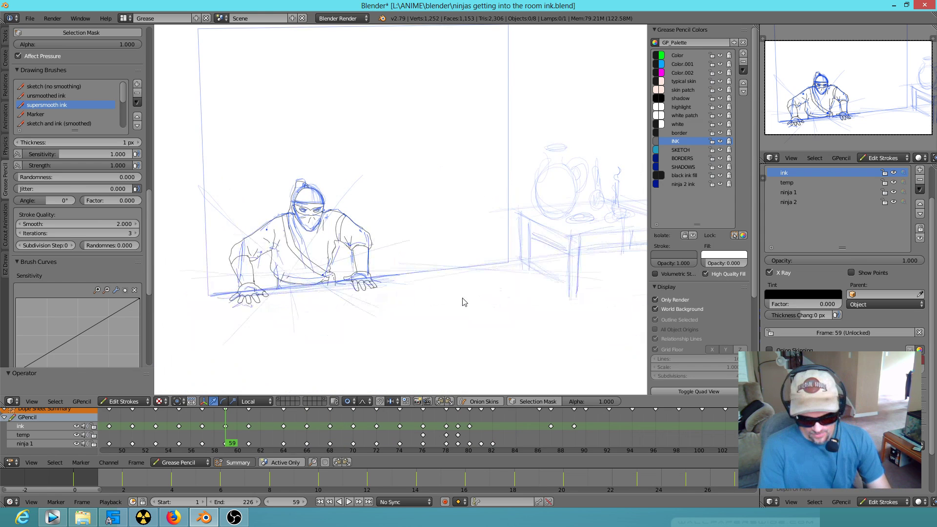
{"action": "scroll", "coordinate": [295, 223], "scroll_direction": "up", "scroll_amount": 4}
{"action": "mouse_move", "coordinate": [323, 267]}
{"action": "middle_mouse_down", "text": "shift"}
{"action": "mouse_move", "coordinate": [360, 284]}
{"action": "mouse_move", "coordinate": [534, 280]}
{"action": "middle_mouse_up", "text": "shift"}
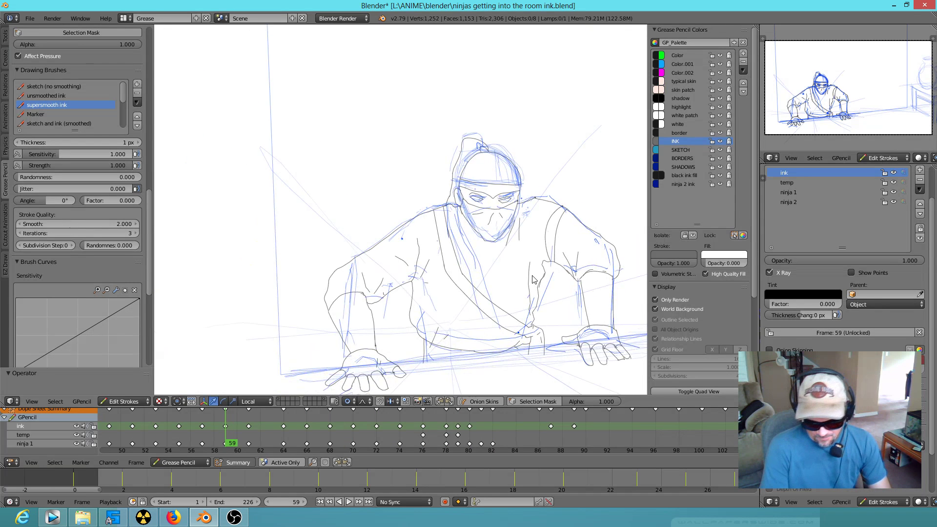
{"action": "scroll", "coordinate": [533, 280], "scroll_direction": "up", "scroll_amount": 1}
{"action": "scroll", "coordinate": [537, 282], "scroll_direction": "down", "scroll_amount": 1}
Step: Select the curved ink stroke crossing the ninja's shoulder at the image's right on frame 59
{"action": "right_click", "coordinate": [591, 244]}
{"action": "right_click_drag", "start_coordinate": [572, 239], "coordinate": [573, 239]}
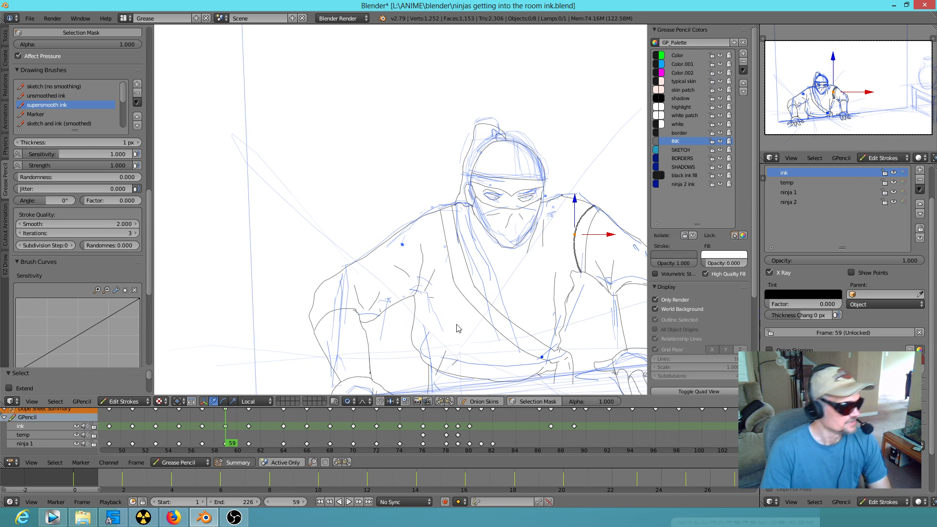
{"action": "scroll", "coordinate": [573, 298], "scroll_direction": "down", "scroll_amount": 1}
{"action": "scroll", "coordinate": [573, 299], "scroll_direction": "up", "scroll_amount": 2}
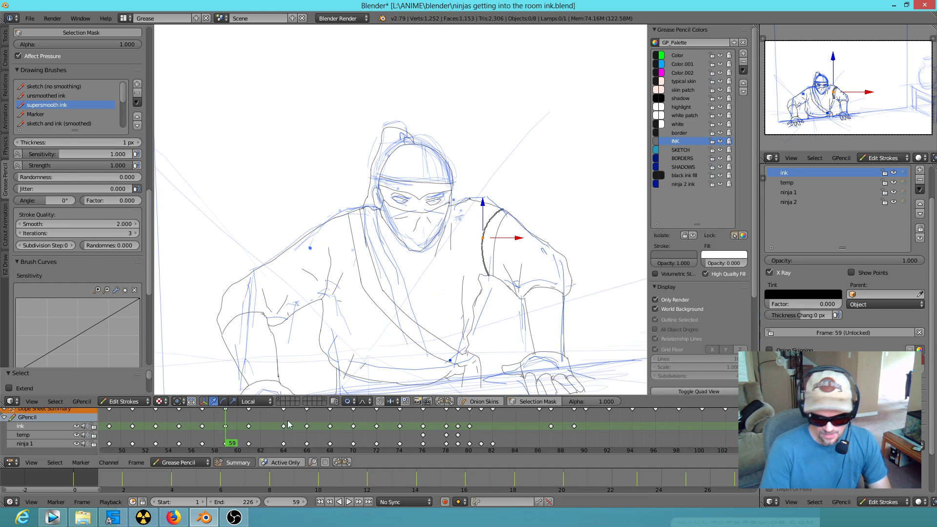
Step: Go back through frame 49 to frame 39 and inspect the ninja's head and shoulders up close
{"action": "mouse_move", "coordinate": [234, 439]}
{"action": "left_mouse_down"}
{"action": "mouse_move", "coordinate": [274, 444]}
{"action": "mouse_move", "coordinate": [110, 443]}
{"action": "left_mouse_up"}
{"action": "scroll", "coordinate": [427, 434], "scroll_direction": "down", "scroll_amount": 4}
{"action": "scroll", "coordinate": [427, 433], "scroll_direction": "up", "scroll_amount": 5, "text": "ctrl"}
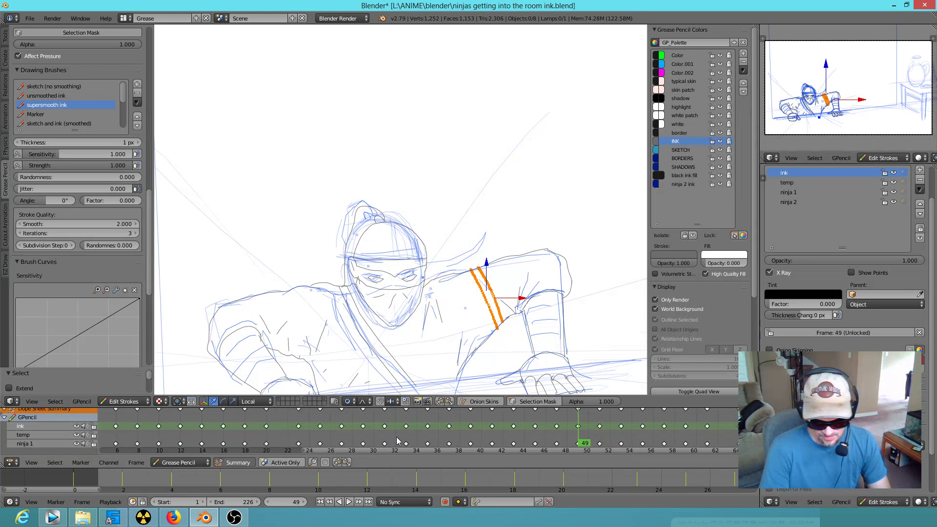
{"action": "scroll", "coordinate": [428, 433], "scroll_direction": "down", "scroll_amount": 1}
{"action": "mouse_move", "coordinate": [467, 440]}
{"action": "left_mouse_down"}
{"action": "mouse_move", "coordinate": [243, 449]}
{"action": "mouse_move", "coordinate": [513, 444]}
{"action": "mouse_move", "coordinate": [445, 435]}
{"action": "mouse_move", "coordinate": [456, 436]}
{"action": "left_mouse_up"}
{"action": "scroll", "coordinate": [491, 123], "scroll_direction": "up", "scroll_amount": 5}
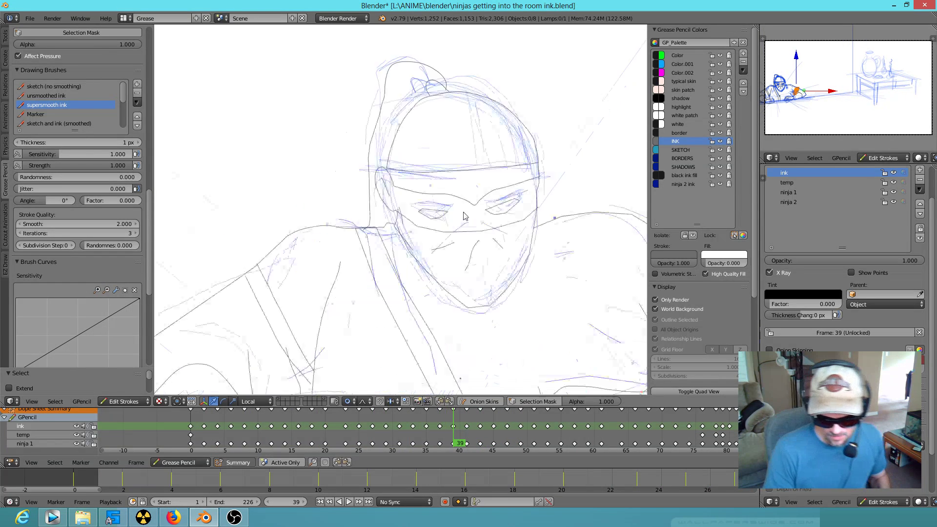
Step: Hide the temp, ninja 1 and ninja 2 layers and turn on onion skins for the ink layer
{"action": "left_click", "coordinate": [895, 183]}
{"action": "left_click", "coordinate": [894, 192]}
{"action": "left_click", "coordinate": [475, 402]}
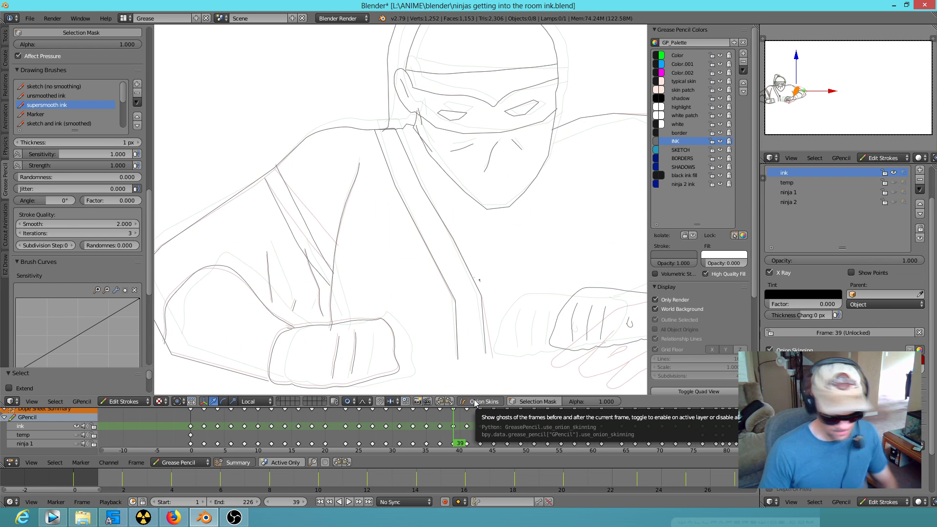
Step: Step back and forth through the ink frames around frame 39 to compare the strap lines on the ninja's shoulder
{"action": "key", "text": "Right"}
{"action": "key", "text": "Right"}
{"action": "key", "text": "Right"}
{"action": "key", "text": "Right"}
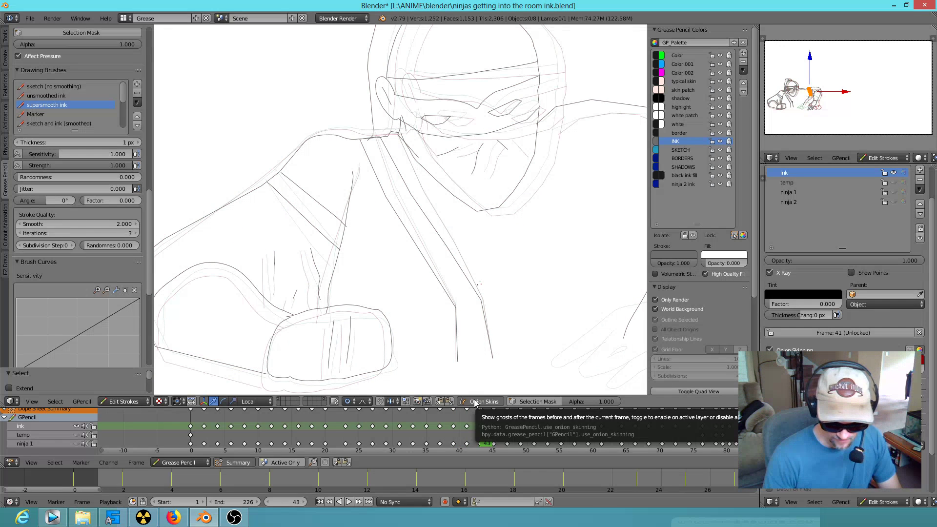
{"action": "key", "text": "Left"}
{"action": "key", "text": "Left"}
{"action": "key", "text": "Left"}
{"action": "key", "text": "Left"}
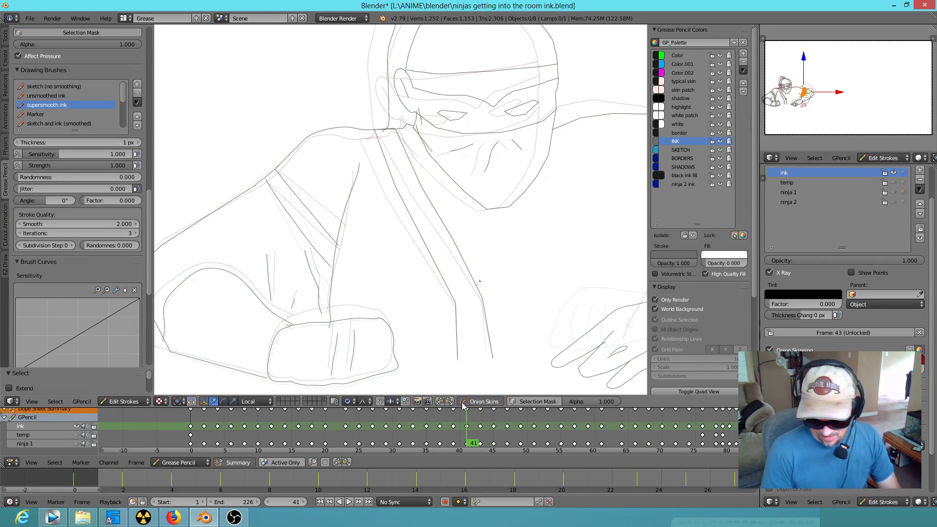
{"action": "key", "text": "Left"}
{"action": "key", "text": "Right"}
{"action": "key", "text": "Left"}
{"action": "key", "text": "Left"}
{"action": "key", "text": "Left"}
{"action": "key", "text": "Left"}
{"action": "key", "text": "Left"}
{"action": "key", "text": "Left"}
{"action": "key", "text": "Left"}
{"action": "key", "text": "Left"}
{"action": "key", "text": "Left"}
{"action": "key", "text": "Right"}
{"action": "key", "text": "Right"}
{"action": "key", "text": "Right"}
{"action": "key", "text": "Right"}
{"action": "key", "text": "Right"}
{"action": "key", "text": "Right"}
{"action": "key", "text": "Right"}
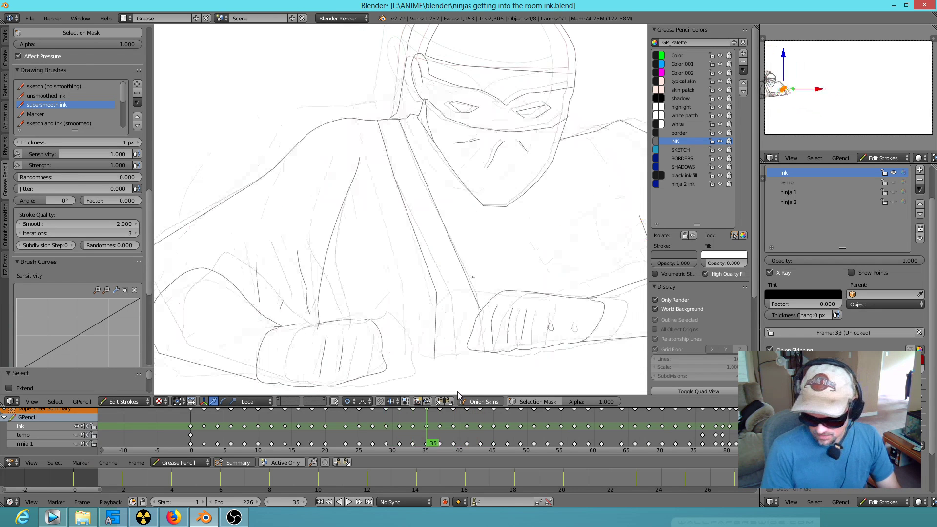
{"action": "key", "text": "Right"}
{"action": "key", "text": "Right"}
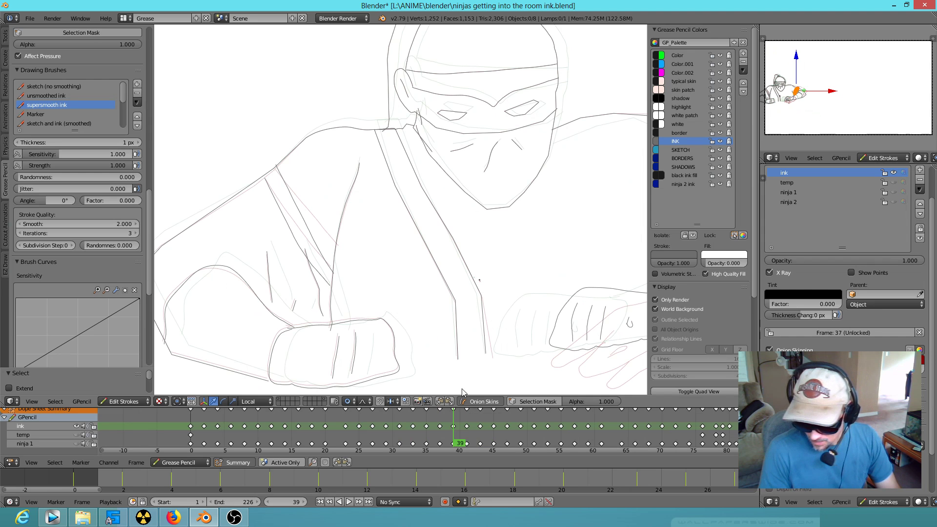
Step: Step through frames 39 to 47 and back, checking each ink drawing for the shoulder strap lines
{"action": "key", "text": "Right"}
{"action": "key", "text": "Right"}
{"action": "key", "text": "Right"}
{"action": "key", "text": "Right"}
{"action": "key", "text": "Right"}
{"action": "key", "text": "Right"}
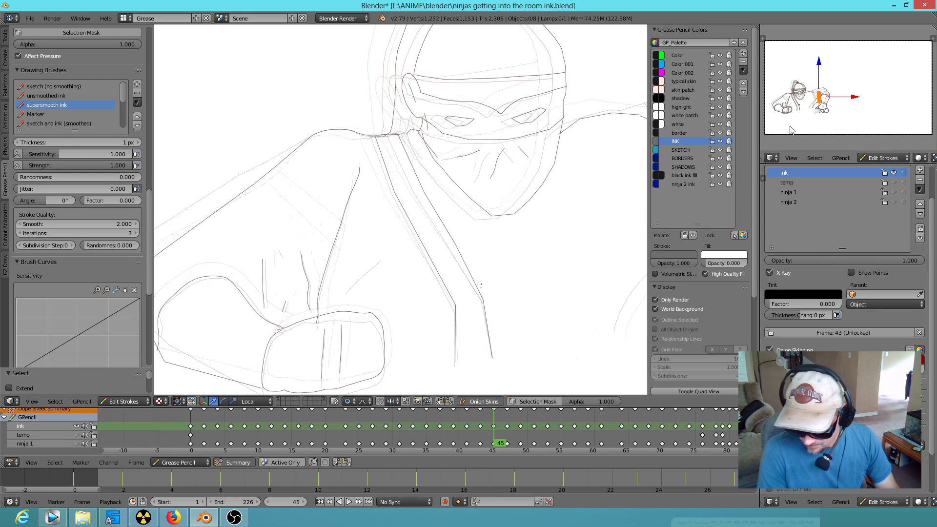
{"action": "key", "text": "Right"}
{"action": "key", "text": "Right"}
{"action": "key", "text": "Left"}
{"action": "key", "text": "Left"}
{"action": "key", "text": "Left"}
{"action": "key", "text": "Left"}
{"action": "key", "text": "Left"}
{"action": "key", "text": "Left"}
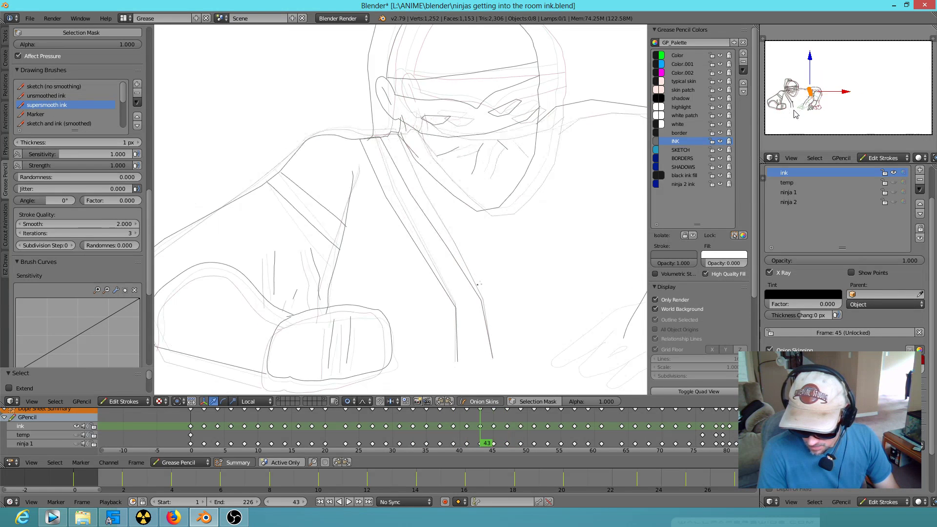
Step: On frame 45, ink two parallel strap lines from the shoulder outline at the image's left down to the armpit crease
{"action": "key", "text": "Right"}
{"action": "key", "text": "Right"}
{"action": "key", "text": "Right"}
{"action": "key", "text": "Right"}
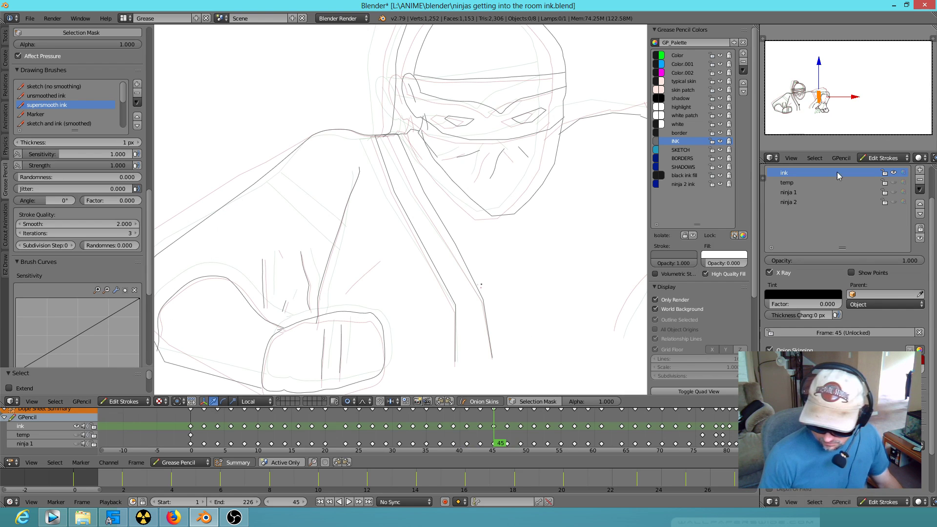
{"action": "mouse_move", "coordinate": [281, 162]}
{"action": "left_mouse_down"}
{"action": "mouse_move", "coordinate": [305, 176]}
{"action": "mouse_move", "coordinate": [339, 229]}
{"action": "left_mouse_up"}
{"action": "left_click_drag", "start_coordinate": [273, 170], "coordinate": [333, 241]}
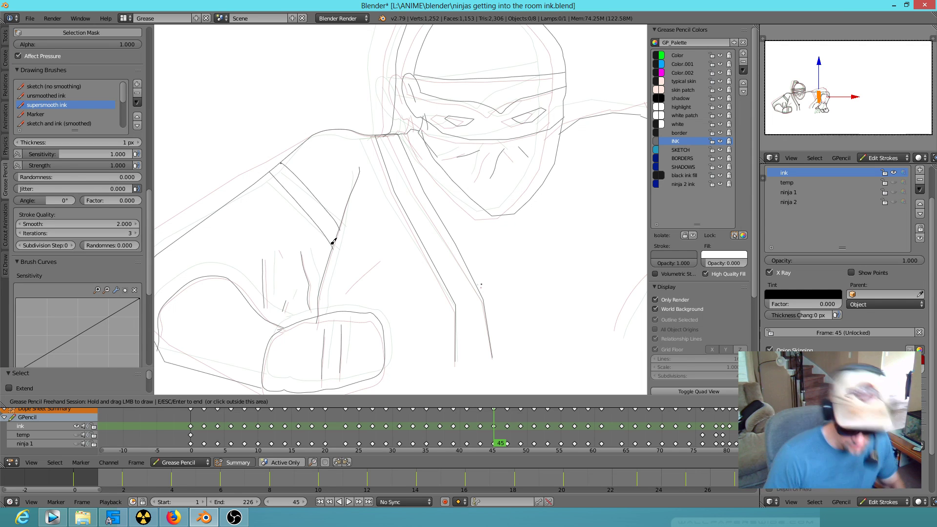
Step: Step from frame 47 back to frame 37 and compare the slant of the shoulder straps across the ink drawings
{"action": "key", "text": "Up"}
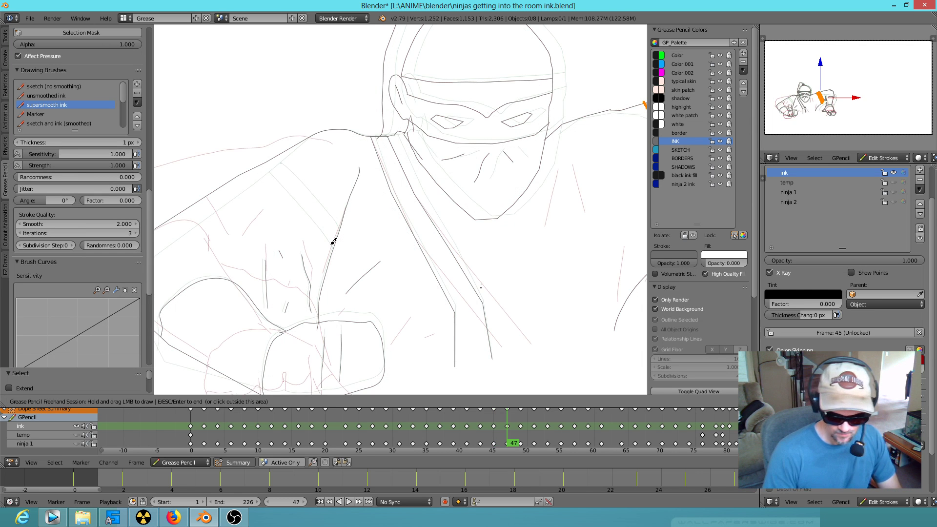
{"action": "key", "text": "Down"}
{"action": "key", "text": "Down"}
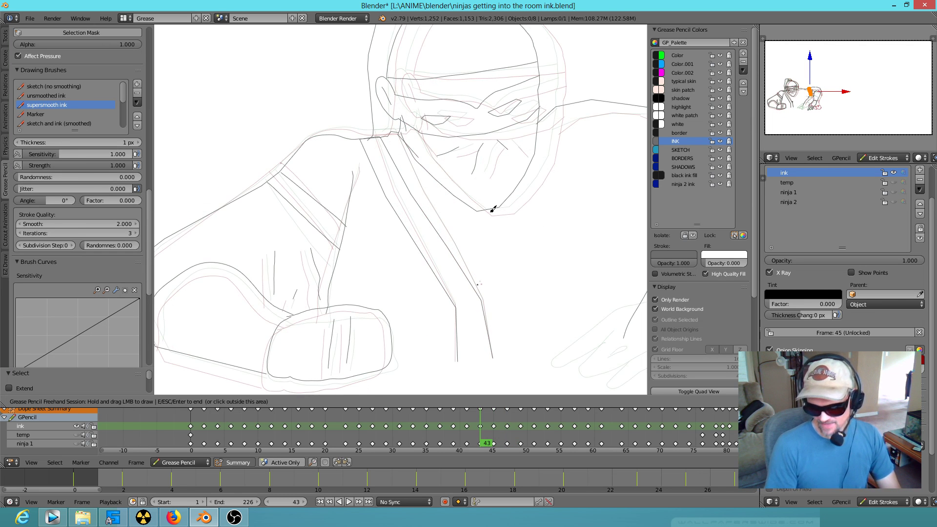
{"action": "key", "text": "Down"}
{"action": "key", "text": "Down"}
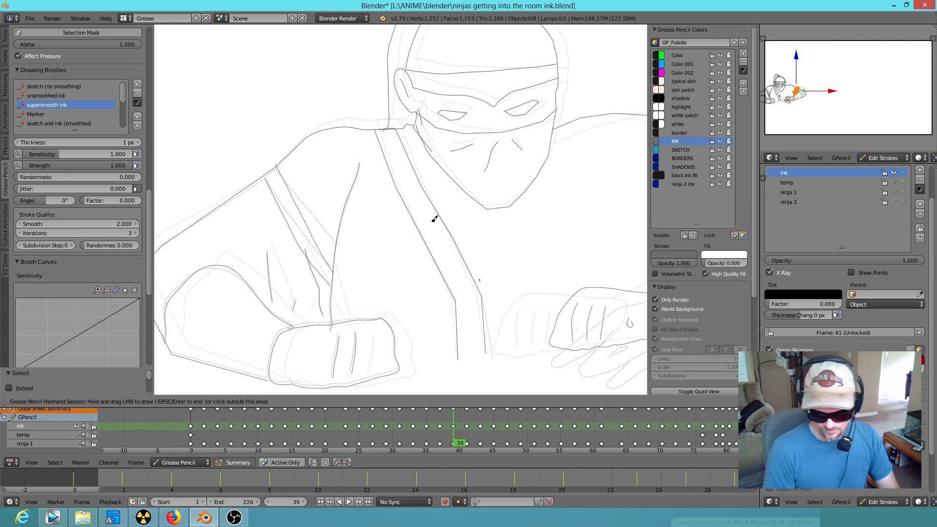
{"action": "key", "text": "Down"}
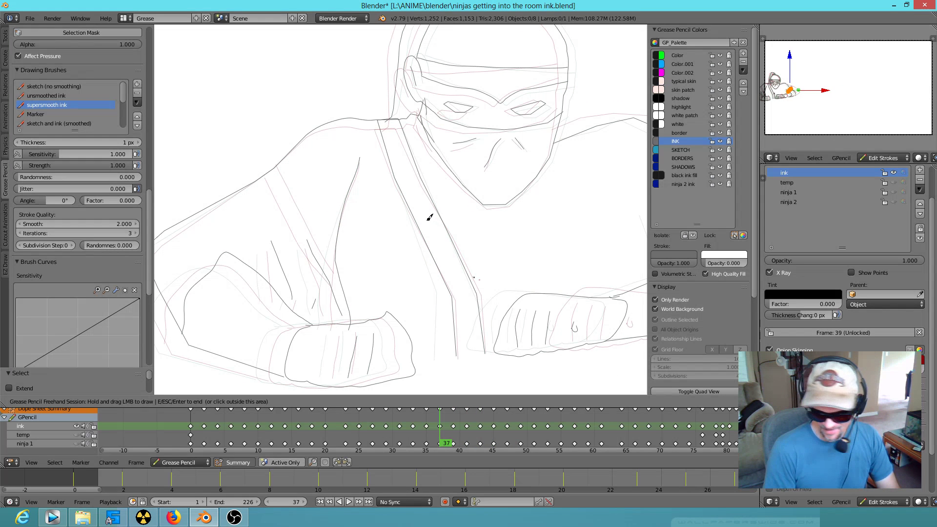
{"action": "key", "text": "Up"}
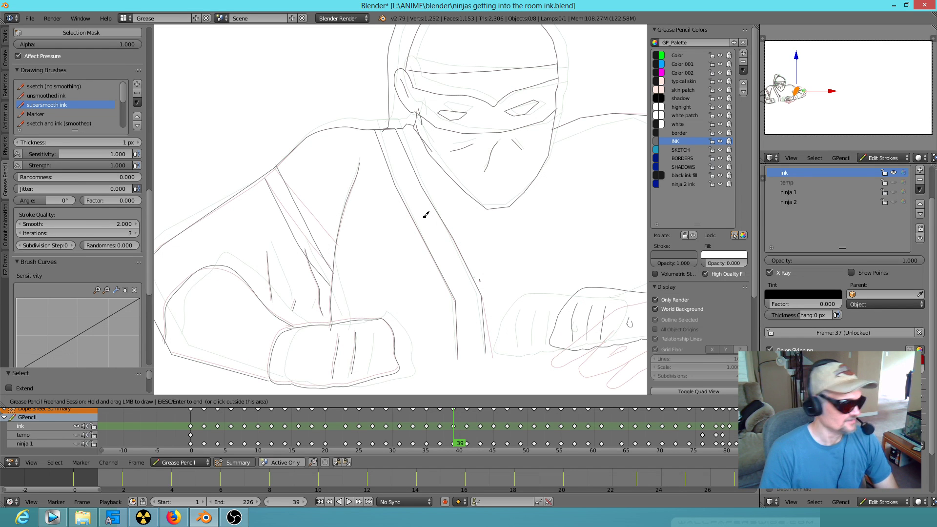
Step: On frame 47, ink two parallel strap lines from the shoulder outline at the image's left down to the armpit crease
{"action": "key", "text": "Up"}
{"action": "key", "text": "Up"}
{"action": "key", "text": "Up"}
{"action": "key", "text": "Up"}
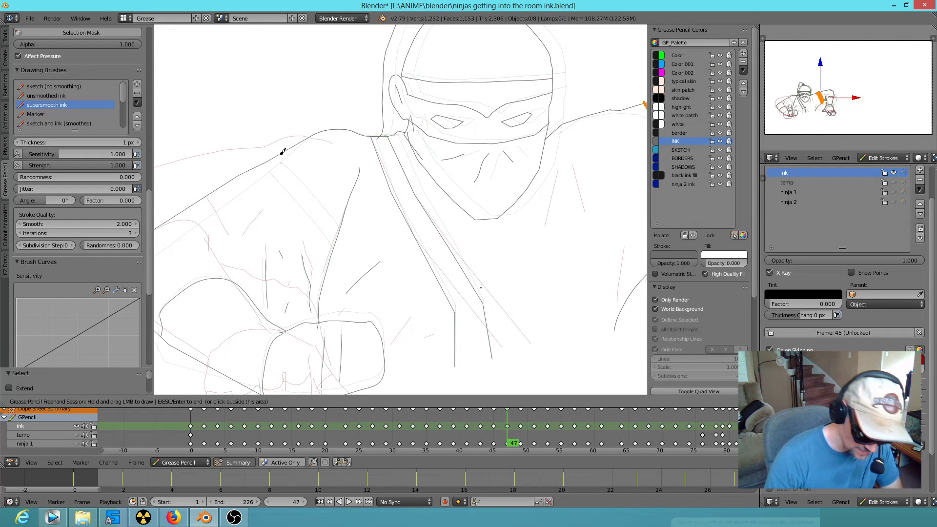
{"action": "left_click_drag", "start_coordinate": [281, 154], "coordinate": [332, 254]}
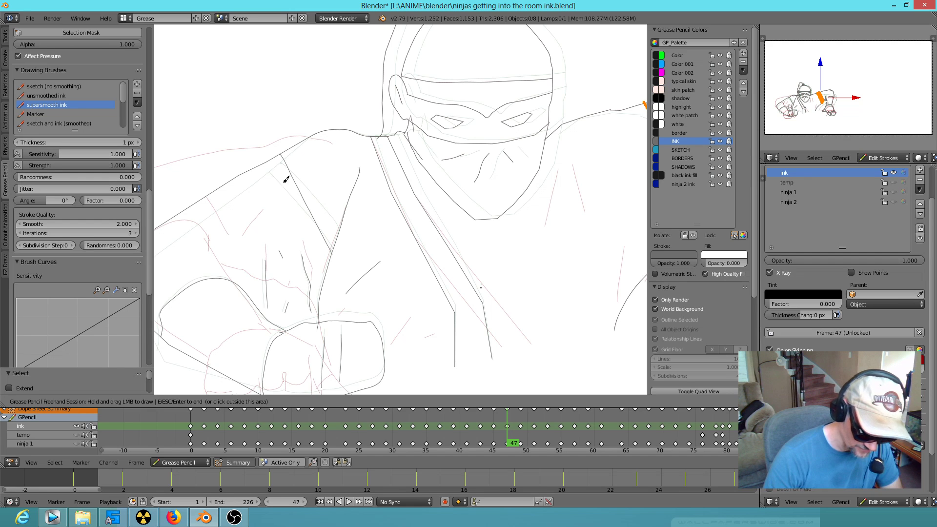
{"action": "left_click_drag", "start_coordinate": [268, 161], "coordinate": [327, 265]}
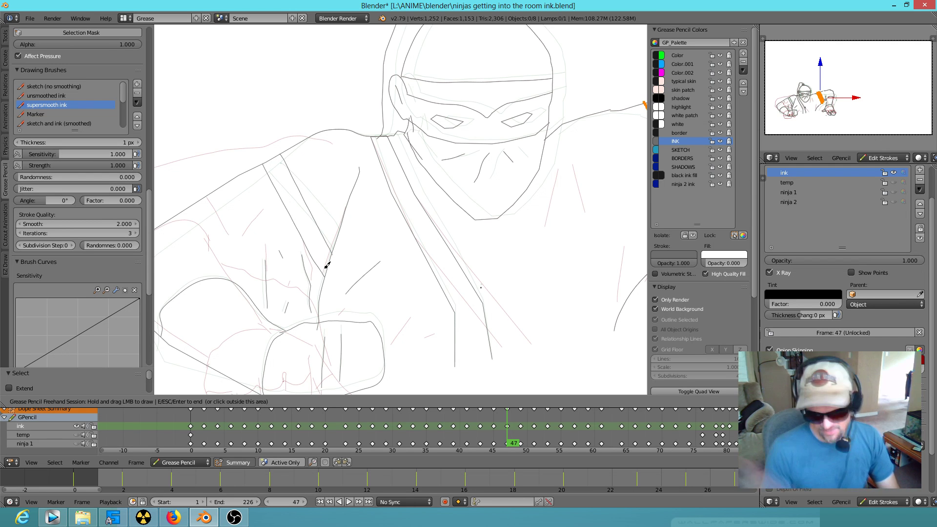
Step: On frame 49, ink two near-vertical strap lines from the shoulder outline down to the underside of the raised sleeve
{"action": "key", "text": "Up"}
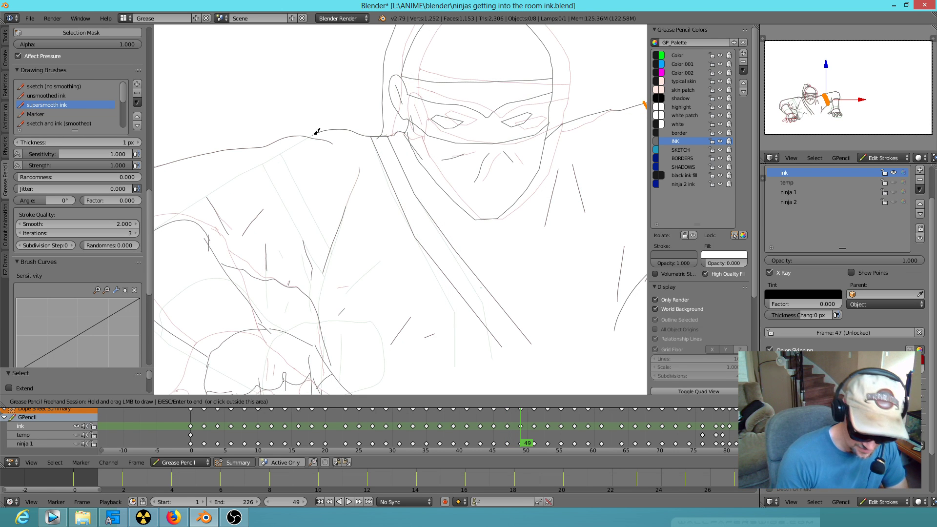
{"action": "left_click_drag", "start_coordinate": [317, 132], "coordinate": [309, 139]}
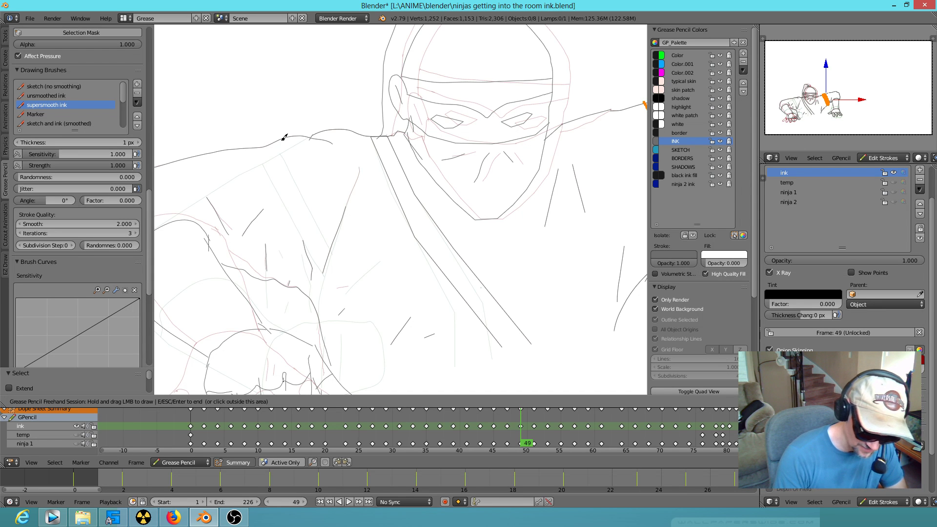
{"action": "left_click_drag", "start_coordinate": [270, 142], "coordinate": [277, 276]}
Step: On frame 41, ink the underside line of the sleeve from the forearm fold to the armpit crease
{"action": "key", "text": "Left"}
{"action": "key", "text": "Left"}
{"action": "key", "text": "Left"}
{"action": "key", "text": "Left"}
{"action": "key", "text": "Left"}
{"action": "key", "text": "Left"}
{"action": "key", "text": "Left"}
{"action": "key", "text": "Left"}
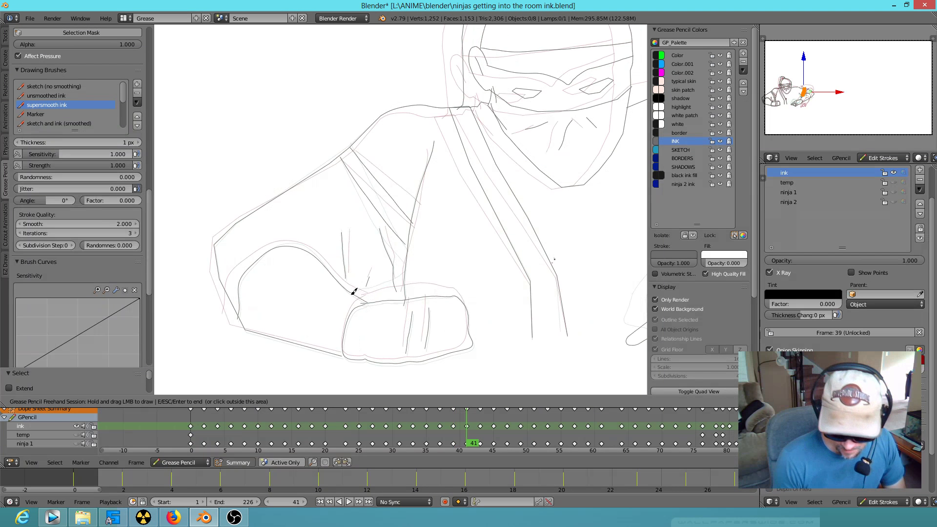
{"action": "left_click_drag", "start_coordinate": [392, 288], "coordinate": [355, 287]}
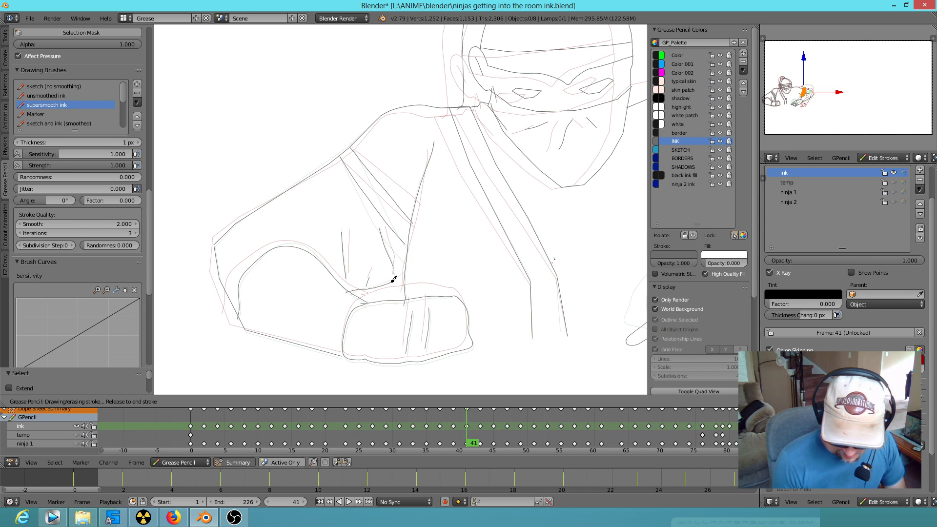
{"action": "left_click_drag", "start_coordinate": [407, 270], "coordinate": [408, 269]}
Step: On frame 43, ink the wavy sleeve underside from the forearm to the armpit crease, comparing it with the neighbouring frames
{"action": "key", "text": "Right"}
{"action": "key", "text": "Right"}
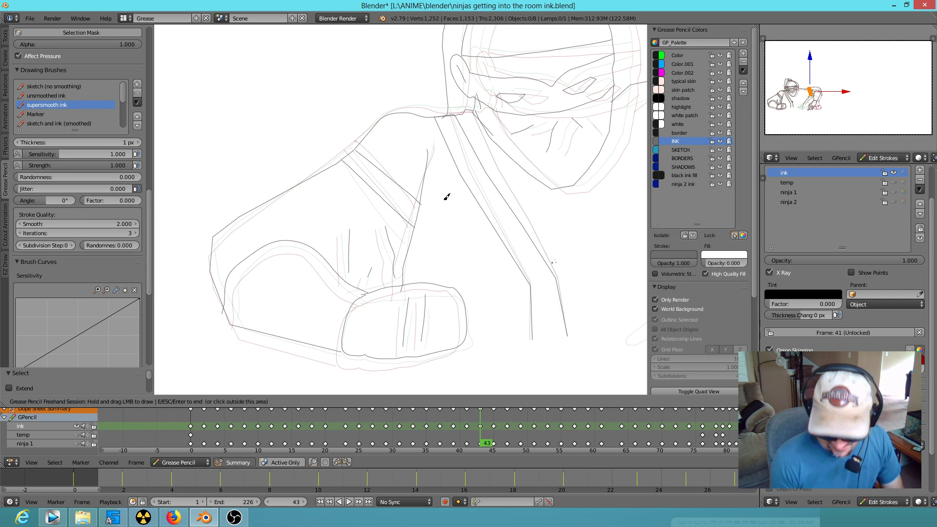
{"action": "key", "text": "Right"}
{"action": "key", "text": "Right"}
{"action": "key", "text": "Left"}
{"action": "key", "text": "Left"}
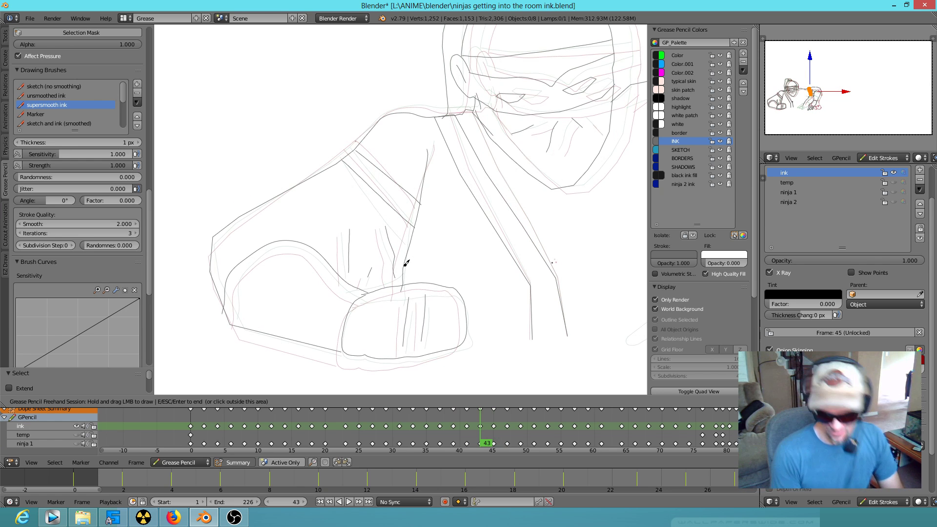
{"action": "mouse_move", "coordinate": [371, 271]}
{"action": "left_mouse_down"}
{"action": "mouse_move", "coordinate": [387, 276]}
{"action": "mouse_move", "coordinate": [397, 264]}
{"action": "left_mouse_up"}
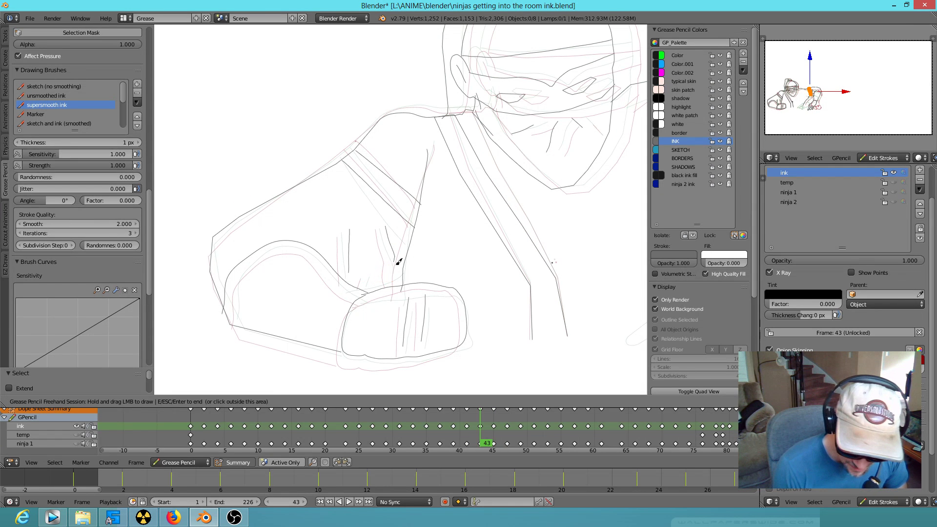
{"action": "key", "text": "Left"}
{"action": "key", "text": "Left"}
{"action": "key", "text": "Right"}
{"action": "key", "text": "Right"}
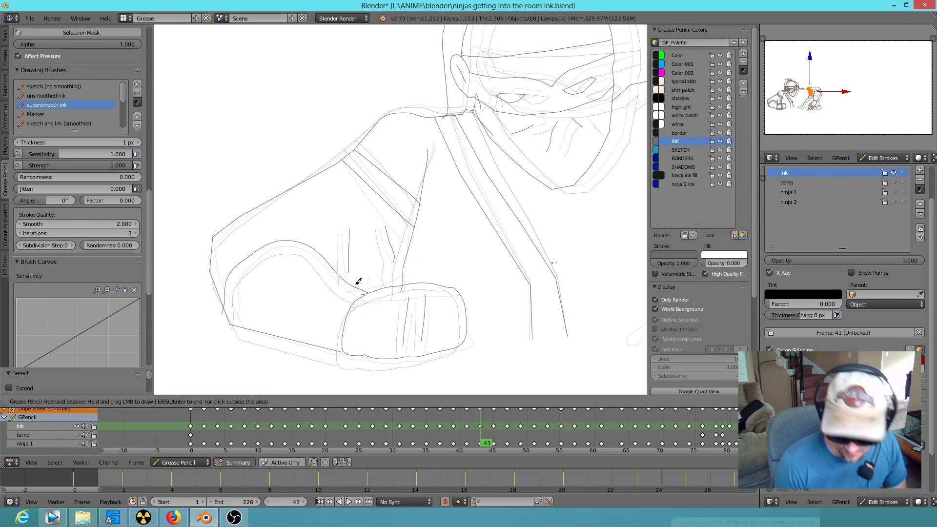
{"action": "left_click_drag", "start_coordinate": [349, 280], "coordinate": [408, 261]}
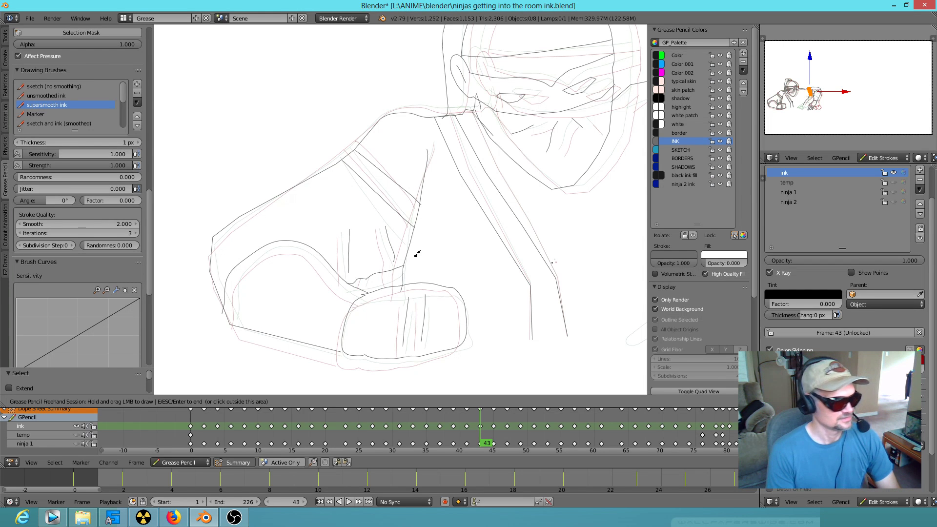
Step: On frames 45 and 47, ink the sleeve underside from the forearm to the armpit crease, erasing stray marks on frame 45
{"action": "key", "text": "Up"}
{"action": "mouse_move", "coordinate": [370, 278]}
{"action": "right_mouse_down"}
{"action": "mouse_move", "coordinate": [360, 285]}
{"action": "mouse_move", "coordinate": [377, 284]}
{"action": "right_mouse_up"}
{"action": "mouse_move", "coordinate": [364, 284]}
{"action": "left_mouse_down"}
{"action": "mouse_move", "coordinate": [373, 274]}
{"action": "mouse_move", "coordinate": [339, 292]}
{"action": "left_mouse_up"}
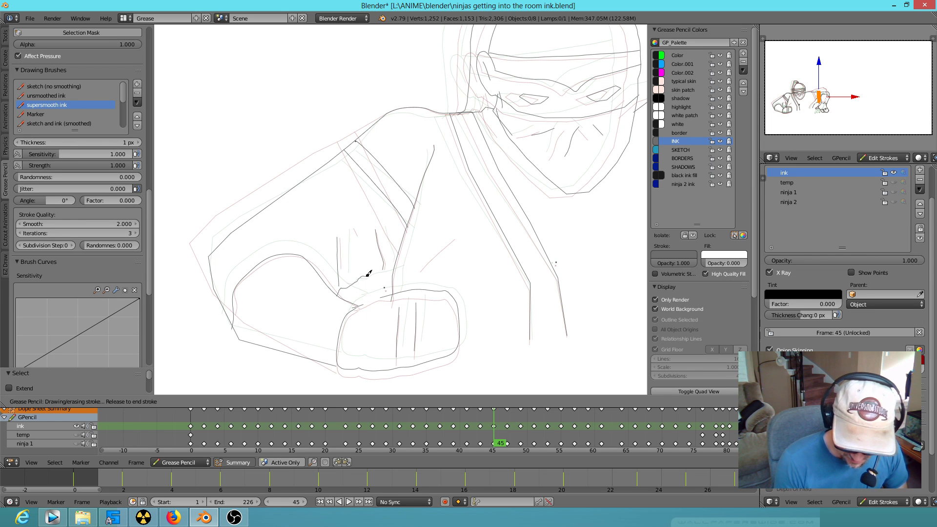
{"action": "left_click_drag", "start_coordinate": [383, 270], "coordinate": [403, 266]}
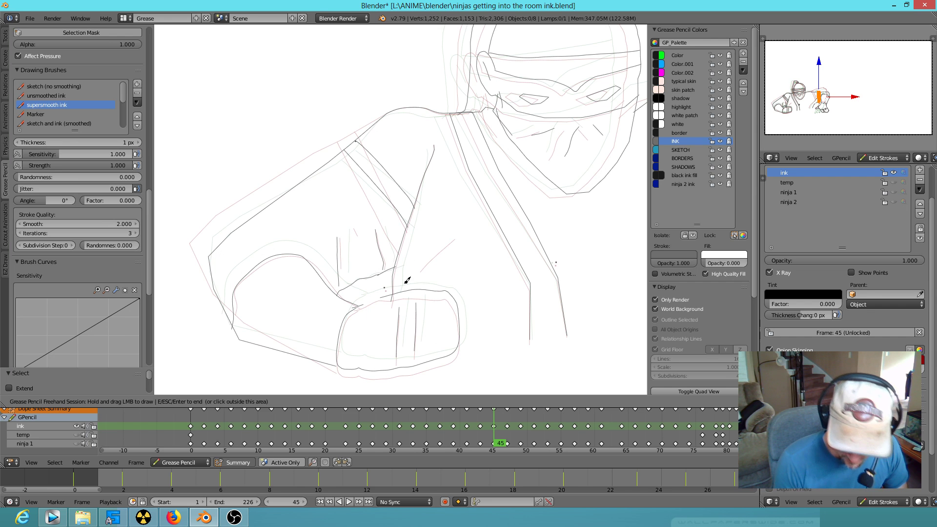
{"action": "right_click_drag", "start_coordinate": [378, 287], "coordinate": [381, 290]}
{"action": "left_click_drag", "start_coordinate": [358, 307], "coordinate": [387, 294]}
{"action": "key", "text": "Up"}
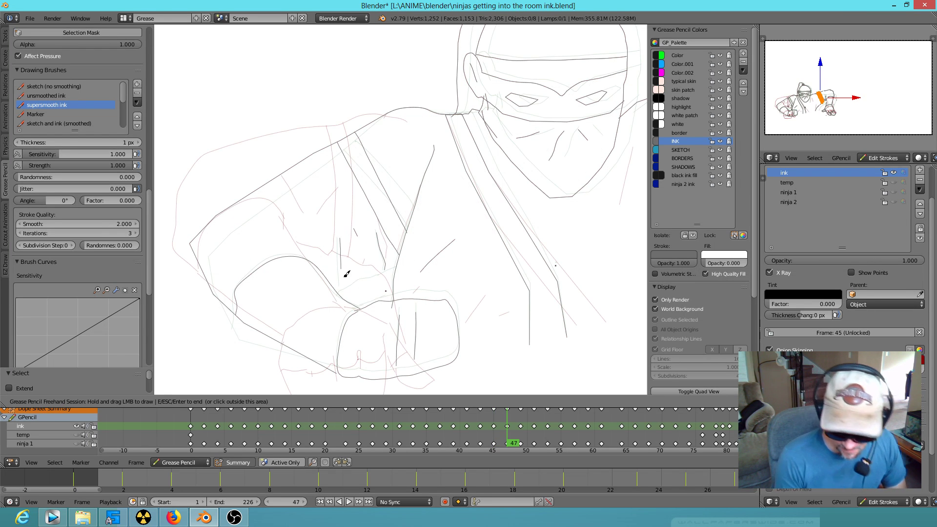
{"action": "left_click_drag", "start_coordinate": [327, 272], "coordinate": [402, 258]}
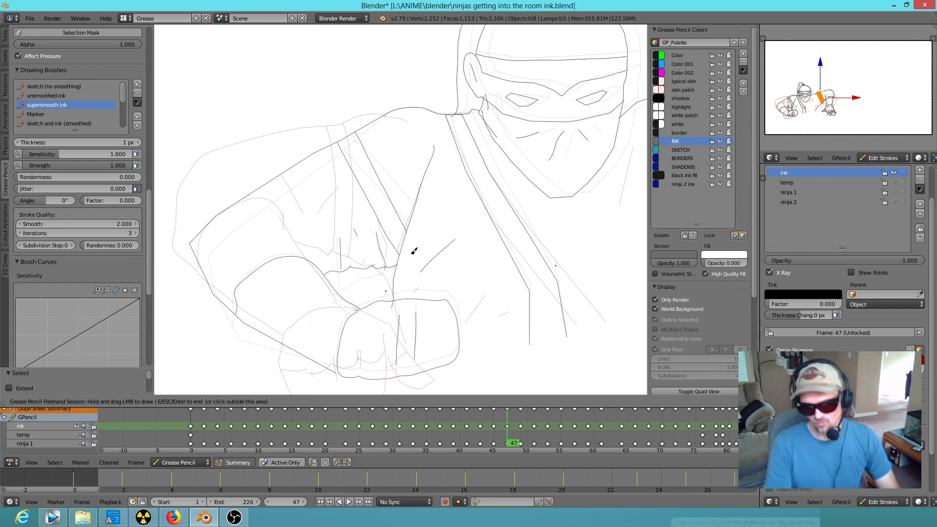
Step: Step back from frame 49 to frame 39 and forward again, checking how the straps and sleeve undersides flow between drawings
{"action": "key", "text": "Left"}
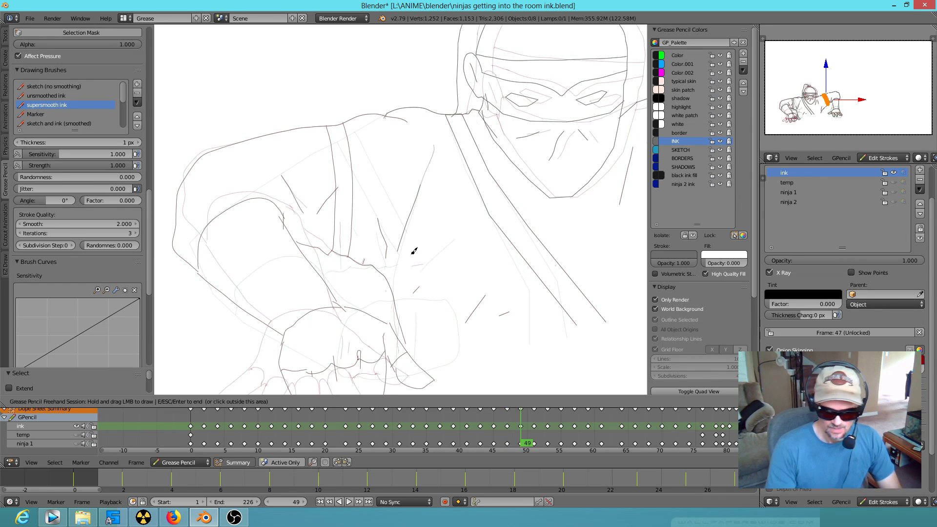
{"action": "key", "text": "Left"}
{"action": "key", "text": "Left"}
{"action": "key", "text": "Left"}
{"action": "key", "text": "Left"}
{"action": "key", "text": "Left"}
{"action": "key", "text": "Left"}
{"action": "key", "text": "Left"}
{"action": "key", "text": "Left"}
{"action": "key", "text": "Left"}
{"action": "key", "text": "Left"}
{"action": "key", "text": "Left"}
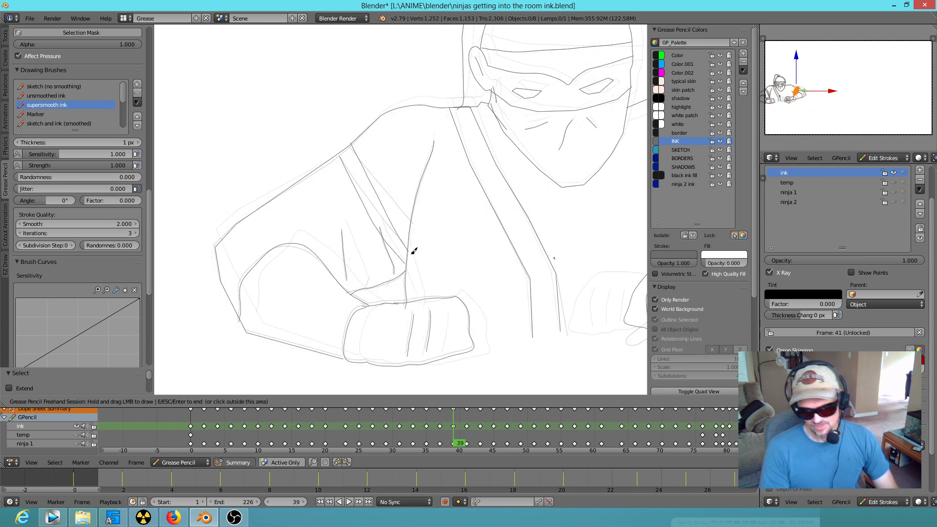
{"action": "key", "text": "Right"}
{"action": "key", "text": "Right"}
{"action": "key", "text": "Right"}
{"action": "key", "text": "Right"}
{"action": "key", "text": "Right"}
{"action": "key", "text": "Right"}
{"action": "key", "text": "Right"}
{"action": "key", "text": "Right"}
{"action": "key", "text": "Right"}
{"action": "key", "text": "Right"}
{"action": "key", "text": "Right"}
{"action": "key", "text": "Right"}
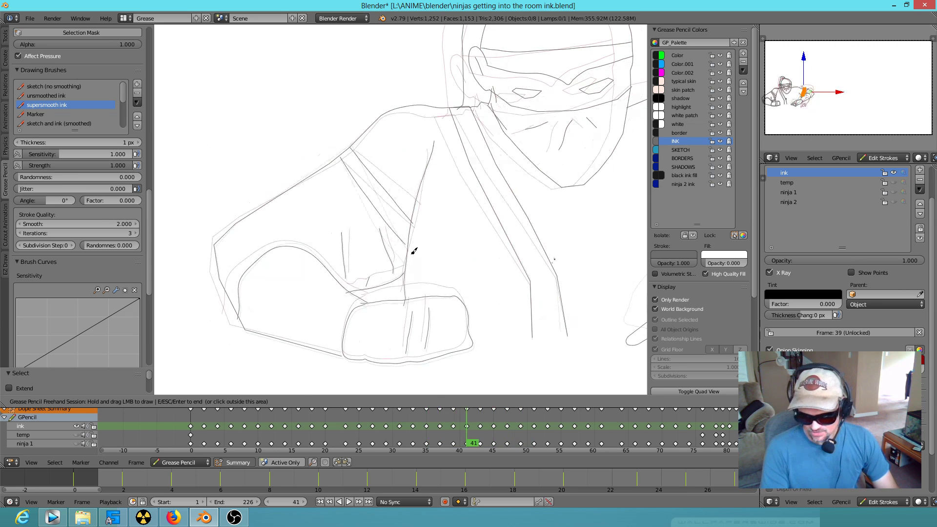
{"action": "key", "text": "Right"}
{"action": "key", "text": "Right"}
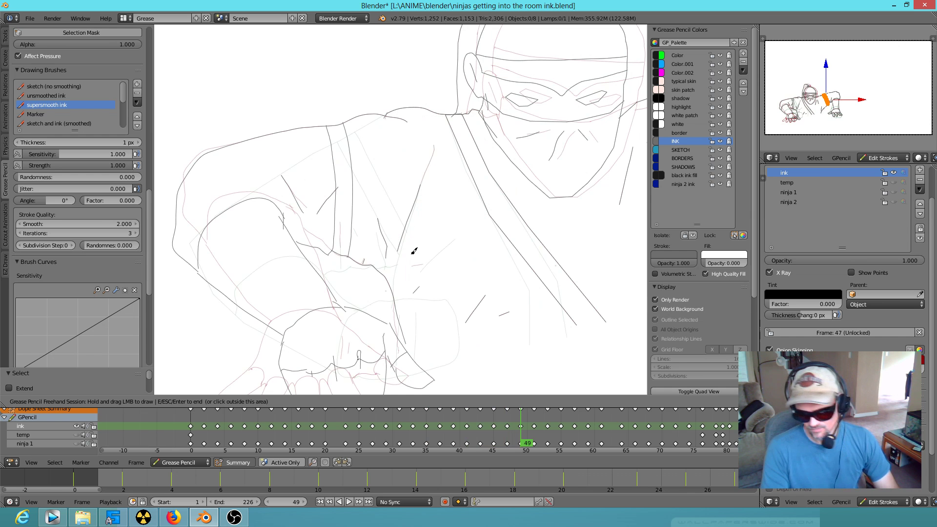
Step: On frame 51, ink two near-vertical strap lines from the shoulder outline down to the sleeve underside
{"action": "key", "text": "Right"}
{"action": "key", "text": "Right"}
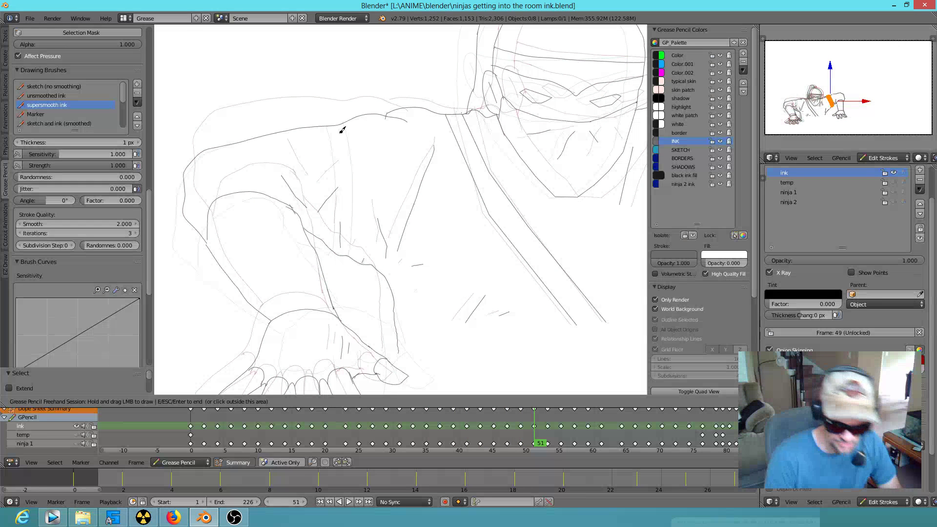
{"action": "left_click_drag", "start_coordinate": [354, 118], "coordinate": [344, 254]}
{"action": "left_click_drag", "start_coordinate": [342, 120], "coordinate": [340, 186]}
{"action": "left_click_drag", "start_coordinate": [331, 235], "coordinate": [328, 245]}
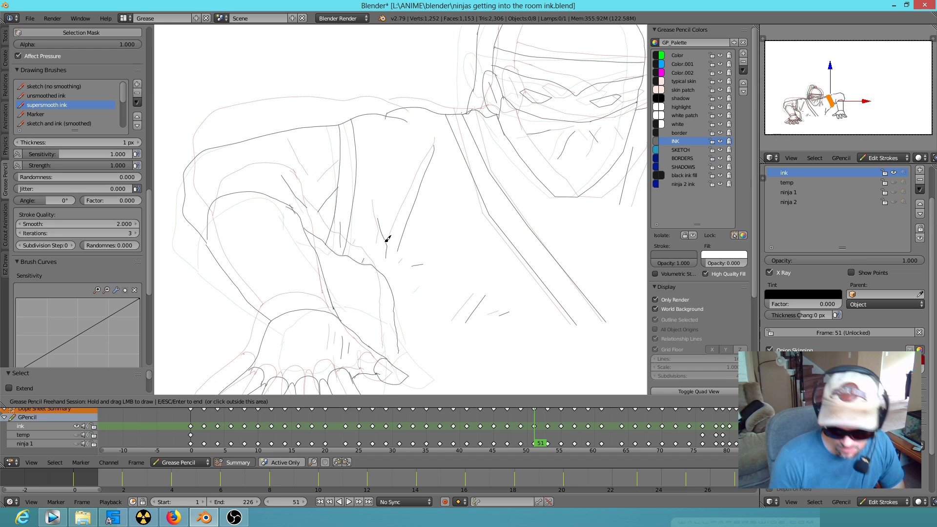
Step: Compare frames 51 and 53, and ink two strap lines on frame 53 from the shoulder outline to the sleeve underside
{"action": "key", "text": "Up"}
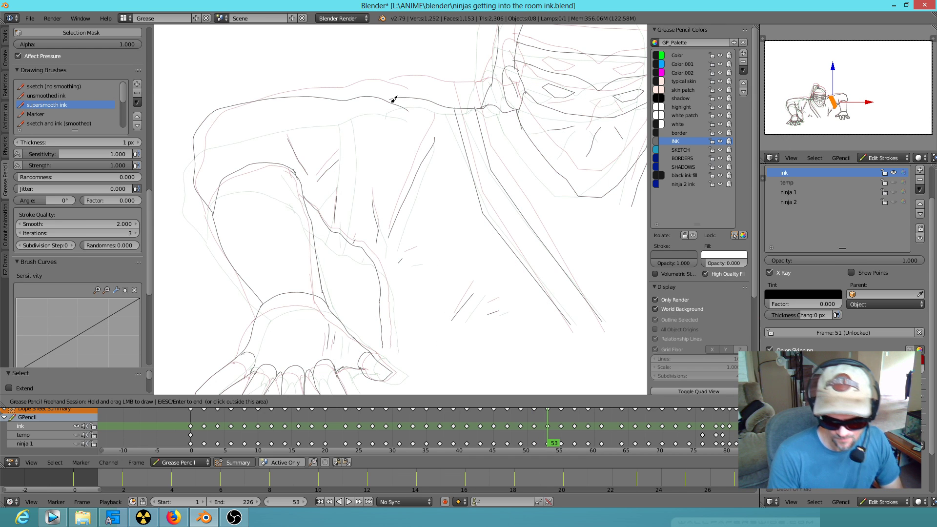
{"action": "key", "text": "Down"}
{"action": "key", "text": "Up"}
{"action": "key", "text": "Down"}
{"action": "key", "text": "Up"}
{"action": "key", "text": "Down"}
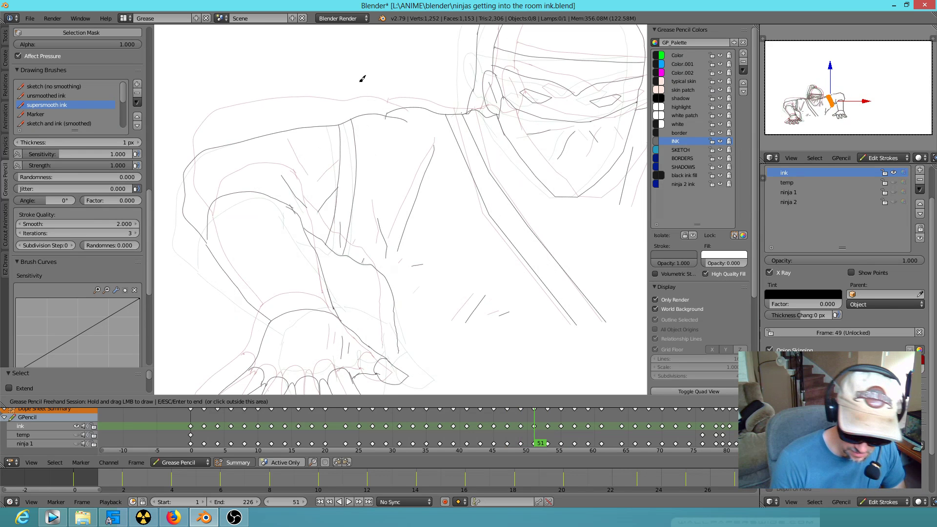
{"action": "key", "text": "Up"}
{"action": "left_click_drag", "start_coordinate": [340, 99], "coordinate": [322, 222]}
{"action": "mouse_move", "coordinate": [360, 93]}
{"action": "left_mouse_down"}
{"action": "mouse_move", "coordinate": [356, 182]}
{"action": "mouse_move", "coordinate": [342, 223]}
{"action": "left_mouse_up"}
Step: On frame 55, ink two slightly curved strap lines from the shoulder outline down to the sleeve underside
{"action": "key", "text": "Up"}
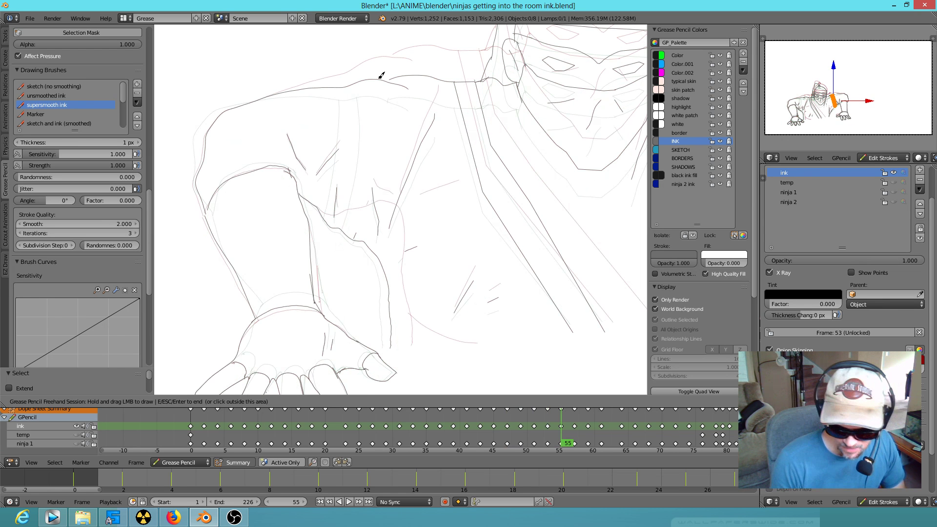
{"action": "mouse_move", "coordinate": [396, 74]}
{"action": "left_mouse_down"}
{"action": "mouse_move", "coordinate": [354, 92]}
{"action": "mouse_move", "coordinate": [355, 80]}
{"action": "mouse_move", "coordinate": [368, 124]}
{"action": "mouse_move", "coordinate": [342, 224]}
{"action": "left_mouse_up"}
{"action": "mouse_move", "coordinate": [344, 84]}
{"action": "left_mouse_down"}
{"action": "mouse_move", "coordinate": [347, 177]}
{"action": "mouse_move", "coordinate": [336, 220]}
{"action": "left_mouse_up"}
Step: On frame 57, ink two parallel curved strap lines from the shoulder outline down to the sleeve's lower edge
{"action": "key", "text": "Up"}
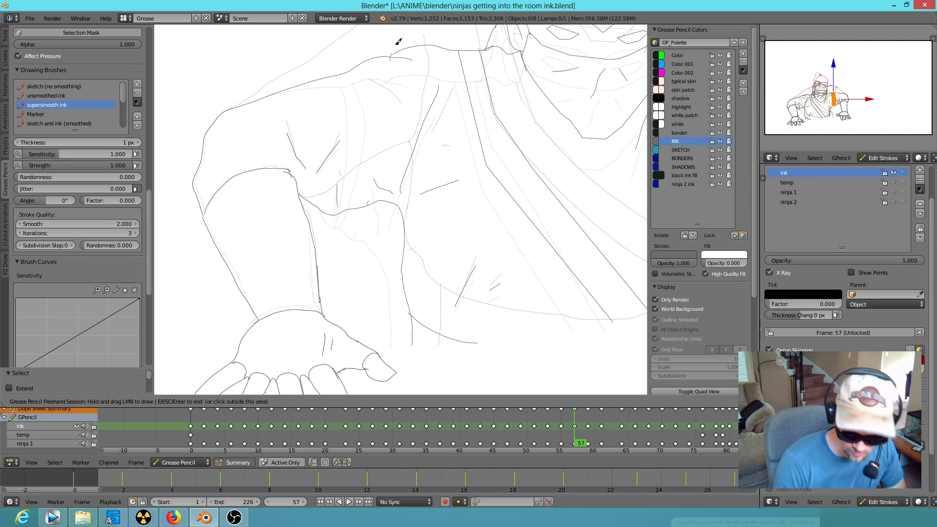
{"action": "left_click_drag", "start_coordinate": [357, 67], "coordinate": [362, 194]}
{"action": "mouse_move", "coordinate": [347, 70]}
{"action": "left_mouse_down"}
{"action": "mouse_move", "coordinate": [354, 176]}
{"action": "mouse_move", "coordinate": [344, 210]}
{"action": "left_mouse_up"}
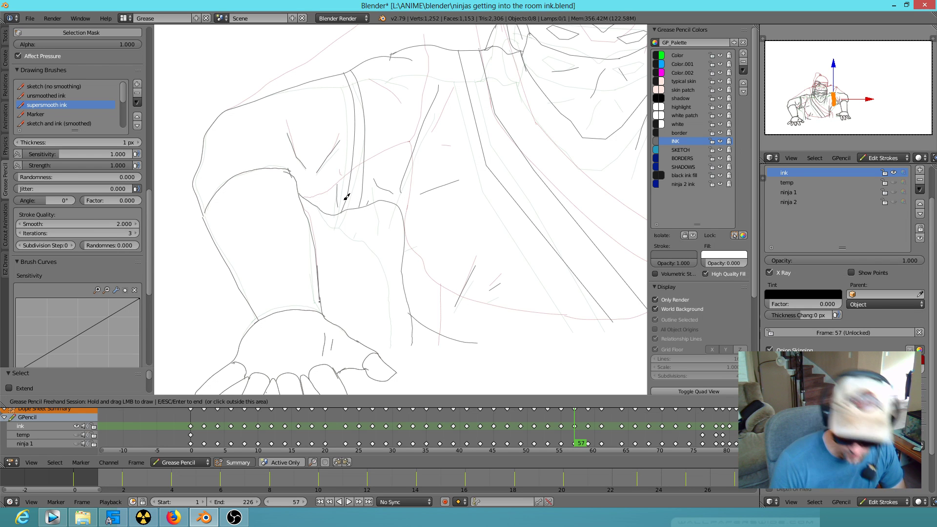
Step: Compare frame 59 with the preceding drawings, and ink two slanted strap lines on it from the shoulder outline to the armpit
{"action": "key", "text": "Down"}
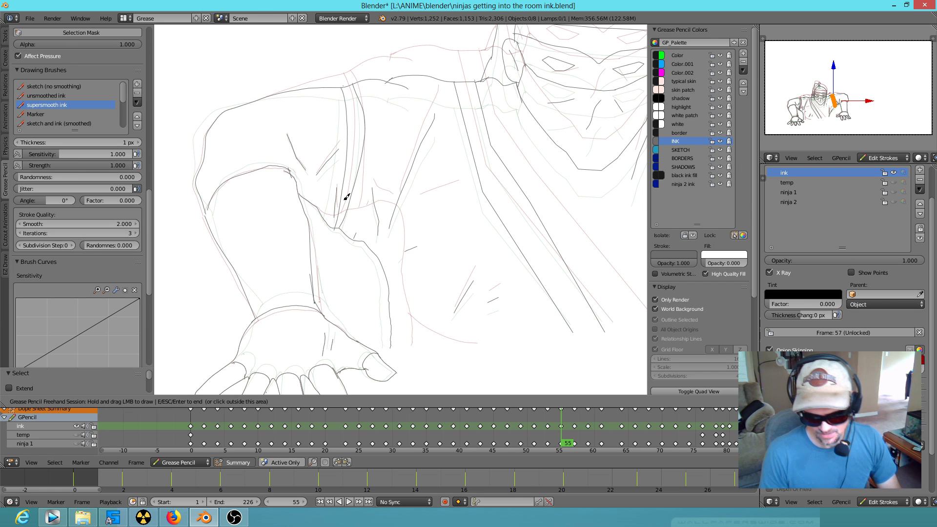
{"action": "key", "text": "Up"}
{"action": "key", "text": "Up"}
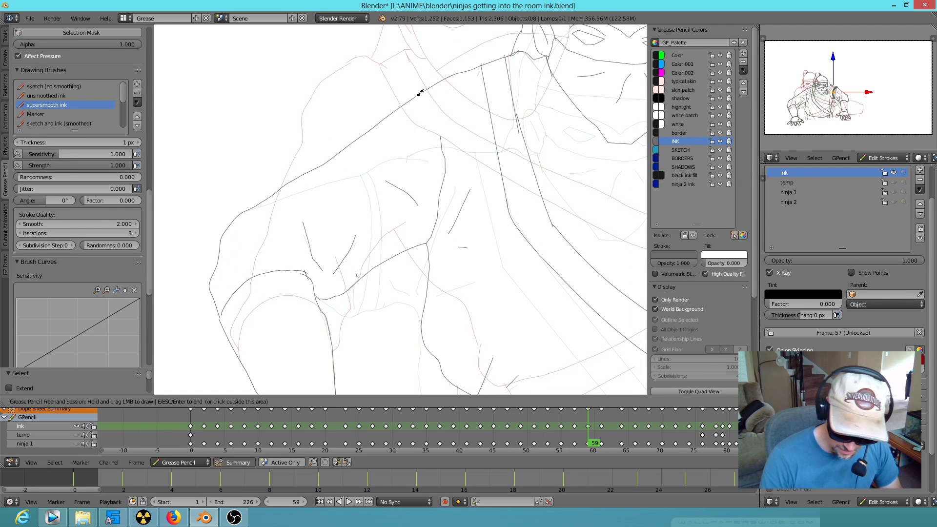
{"action": "key", "text": "Down"}
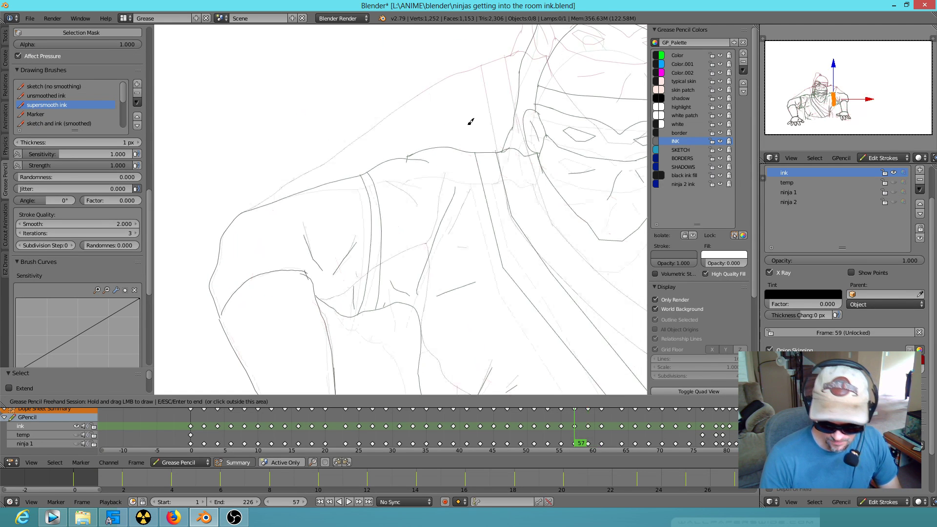
{"action": "key", "text": "Up"}
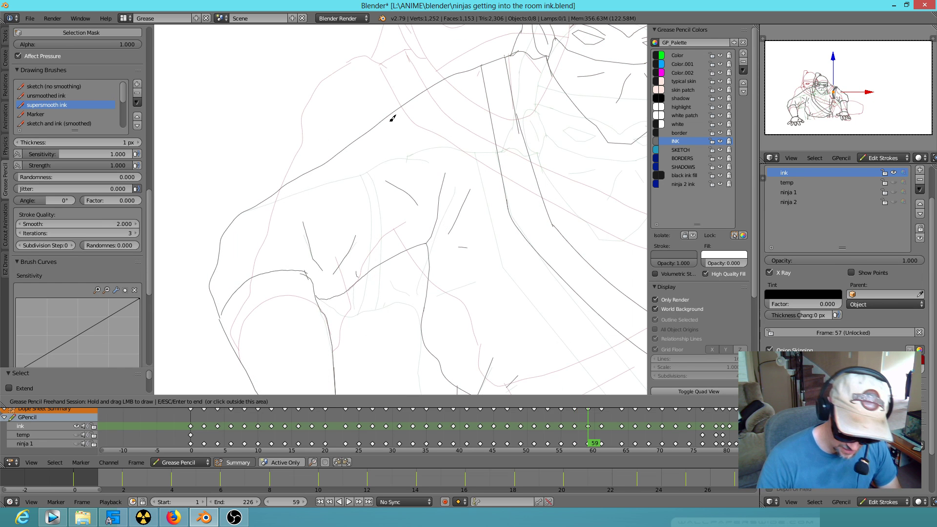
{"action": "key", "text": "Down"}
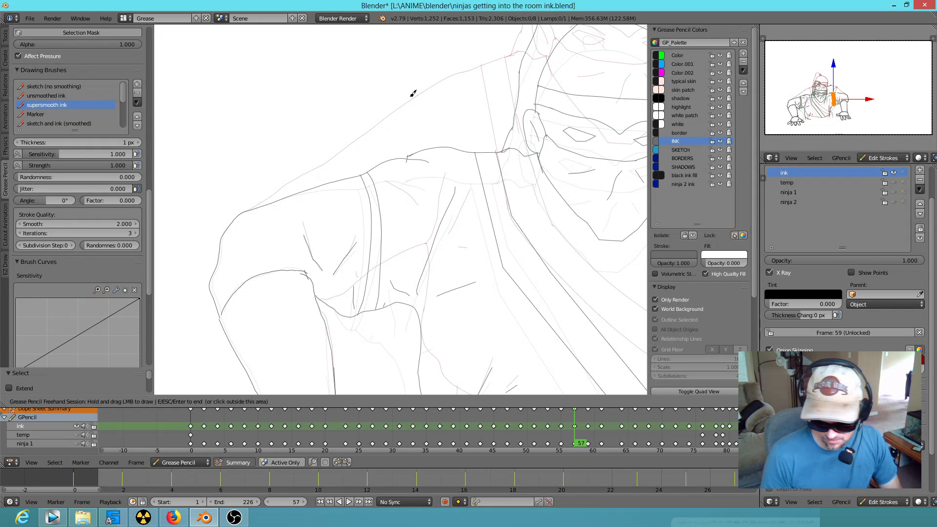
{"action": "key", "text": "Up"}
{"action": "key", "text": "Down"}
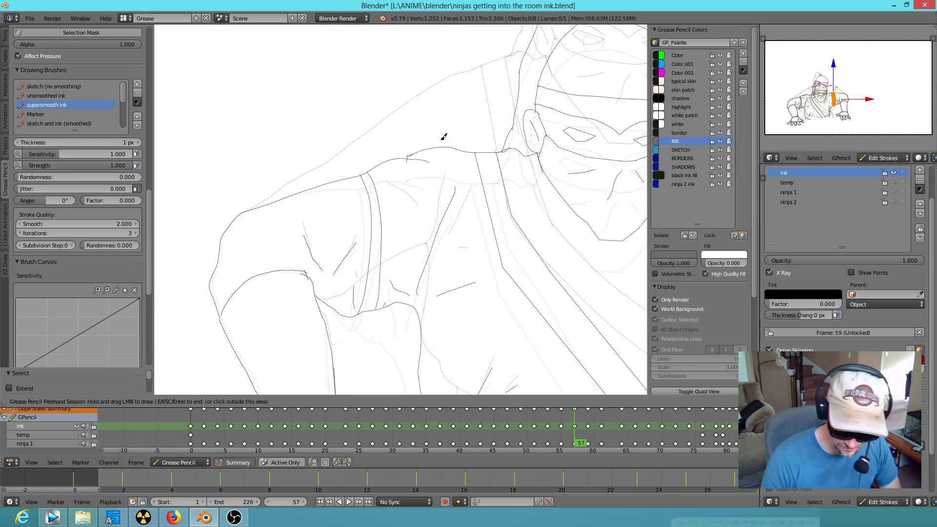
{"action": "key", "text": "Up"}
{"action": "mouse_move", "coordinate": [384, 119]}
{"action": "left_mouse_down"}
{"action": "mouse_move", "coordinate": [423, 186]}
{"action": "mouse_move", "coordinate": [430, 243]}
{"action": "left_mouse_up"}
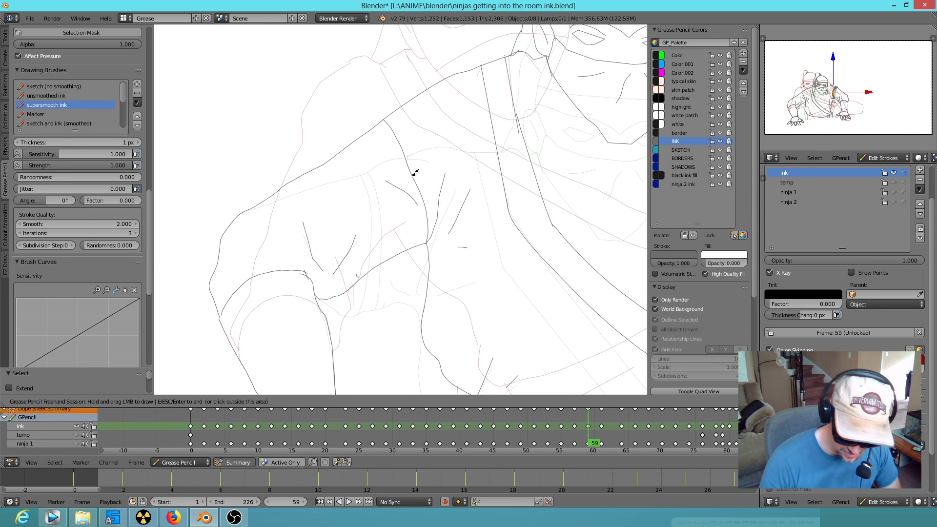
{"action": "mouse_move", "coordinate": [373, 130]}
{"action": "left_mouse_down"}
{"action": "mouse_move", "coordinate": [389, 153]}
{"action": "mouse_move", "coordinate": [413, 248]}
{"action": "left_mouse_up"}
Step: On frame 61, ink two parallel curved strap lines wrapping over the upper arm from its outer outline to the armpit
{"action": "key", "text": "Up"}
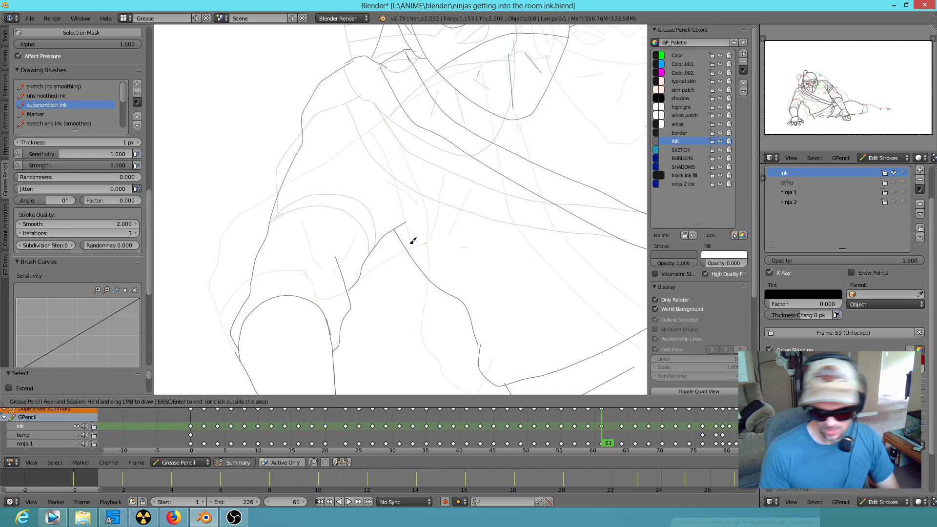
{"action": "key", "text": "Down"}
{"action": "key", "text": "Up"}
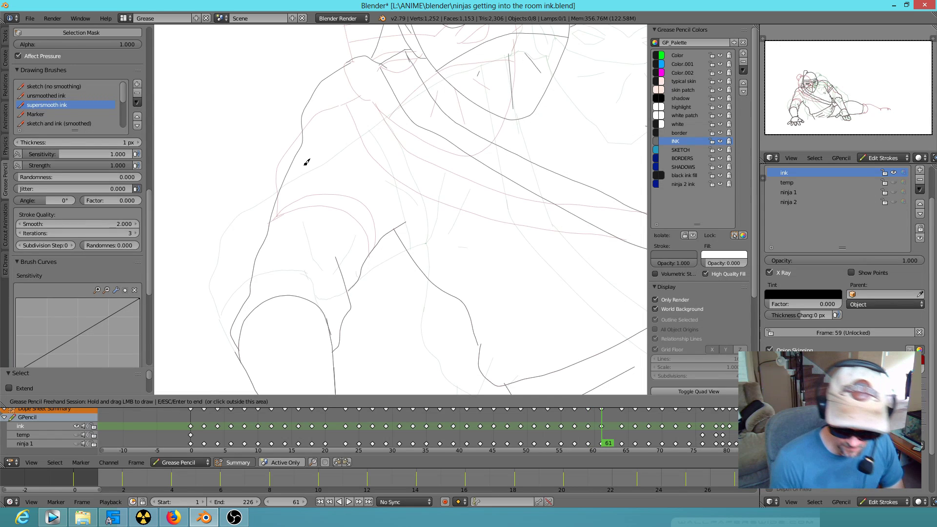
{"action": "mouse_move", "coordinate": [283, 189]}
{"action": "left_mouse_down"}
{"action": "mouse_move", "coordinate": [305, 163]}
{"action": "mouse_move", "coordinate": [372, 184]}
{"action": "mouse_move", "coordinate": [380, 238]}
{"action": "mouse_move", "coordinate": [389, 224]}
{"action": "mouse_move", "coordinate": [386, 184]}
{"action": "mouse_move", "coordinate": [355, 156]}
{"action": "mouse_move", "coordinate": [309, 157]}
{"action": "left_mouse_up"}
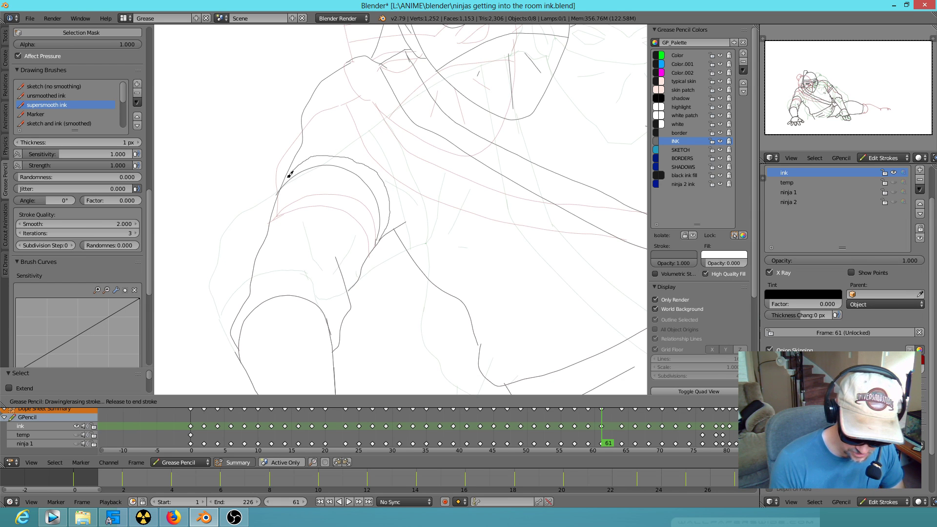
{"action": "left_click_drag", "start_coordinate": [282, 186], "coordinate": [281, 183]}
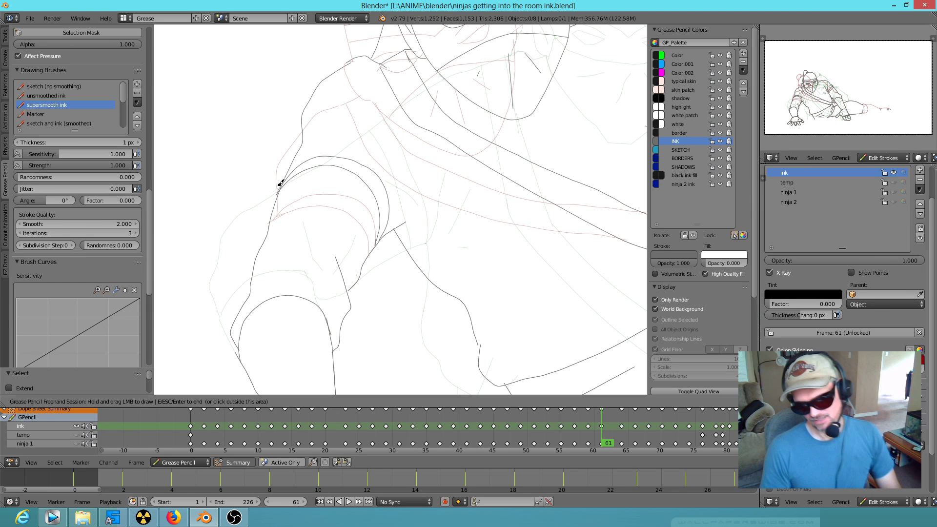
Step: On frame 61, ink two short fold lines on the sleeve below the strap, and compare the drawing with frames 57 and 59
{"action": "left_click_drag", "start_coordinate": [334, 289], "coordinate": [303, 271]}
{"action": "left_click_drag", "start_coordinate": [352, 238], "coordinate": [351, 251]}
{"action": "key", "text": "Down"}
{"action": "key", "text": "Down"}
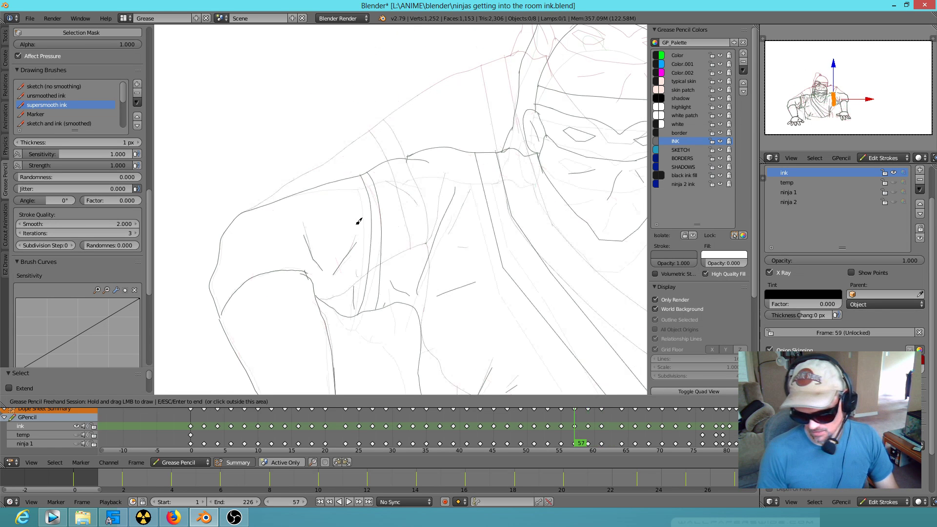
{"action": "key", "text": "Up"}
{"action": "key", "text": "Up"}
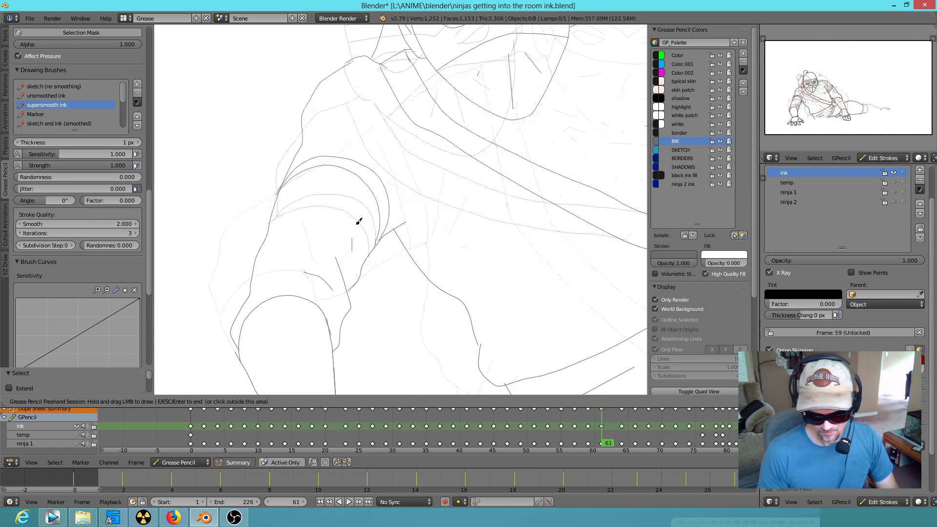
Step: Examine the inked drawings from frame 64 to frame 72 for missing lines, and return to frame 70
{"action": "key", "text": "Up"}
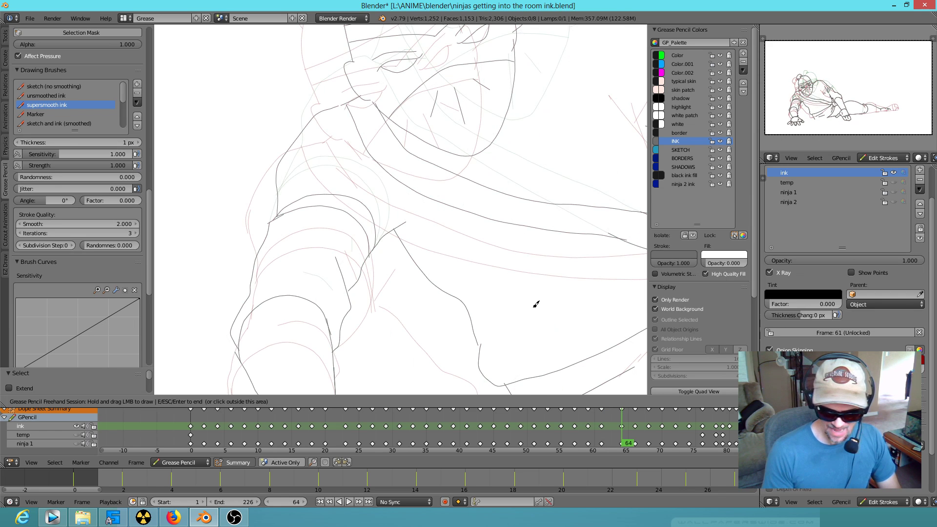
{"action": "key", "text": "Right"}
{"action": "key", "text": "Right"}
{"action": "key", "text": "Right"}
{"action": "key", "text": "Right"}
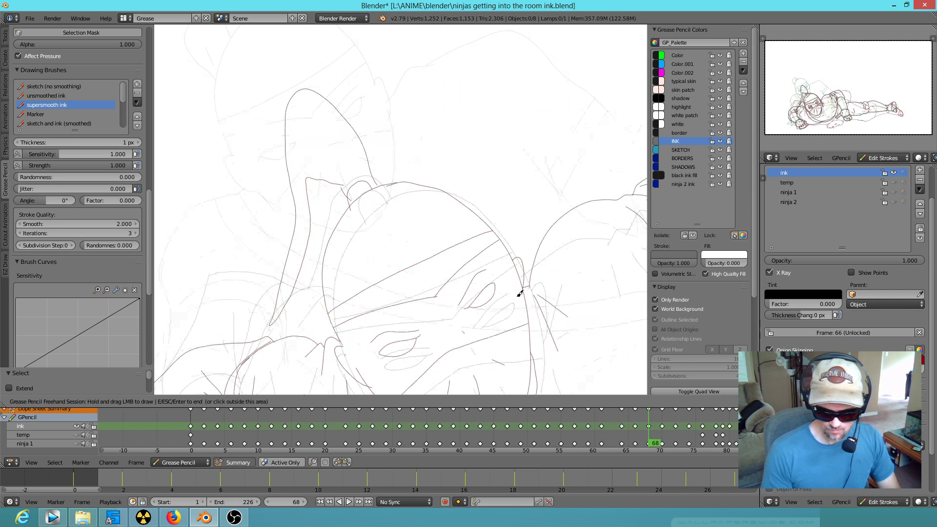
{"action": "scroll", "coordinate": [511, 300], "scroll_direction": "down", "scroll_amount": 2}
{"action": "scroll", "coordinate": [488, 230], "scroll_direction": "down", "scroll_amount": 2}
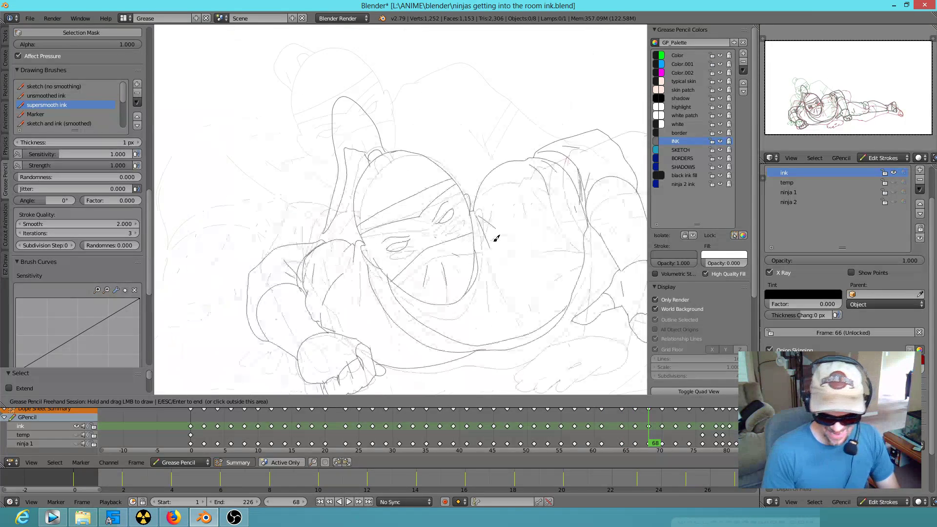
{"action": "key", "text": "Right"}
{"action": "key", "text": "Right"}
{"action": "key", "text": "Right"}
{"action": "key", "text": "Right"}
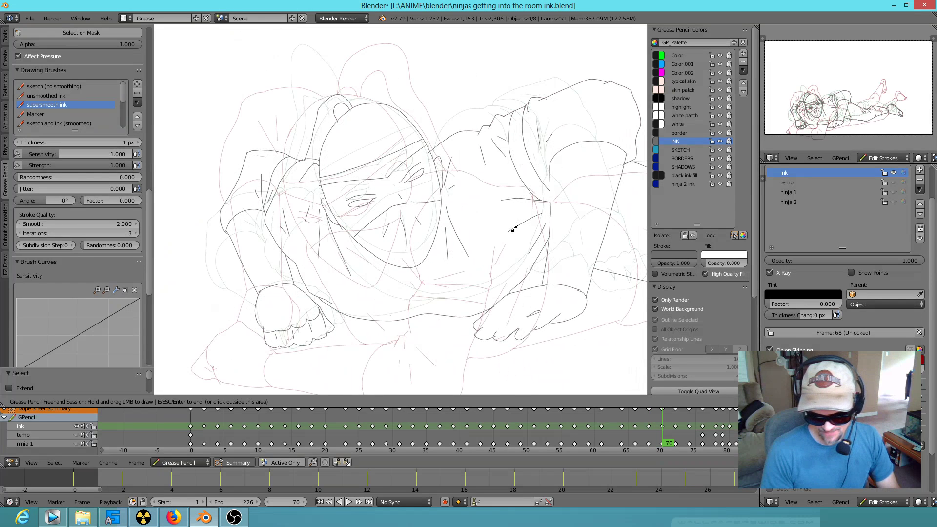
{"action": "key", "text": "Left"}
{"action": "key", "text": "Left"}
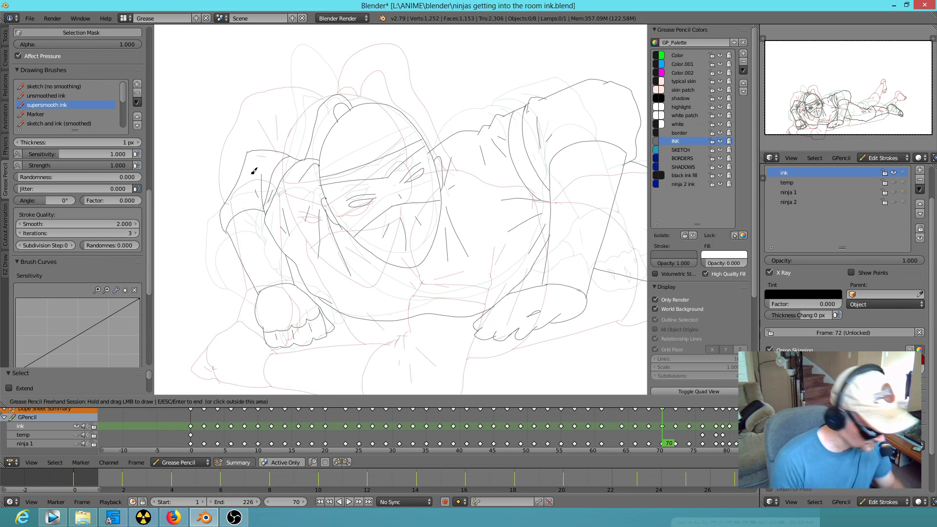
Step: On frame 70, reshape the bent arm's outer outline by moving stroke points outward with proportional editing
{"action": "key", "text": "Escape"}
{"action": "right_click", "coordinate": [240, 183]}
{"action": "key", "text": "g"}
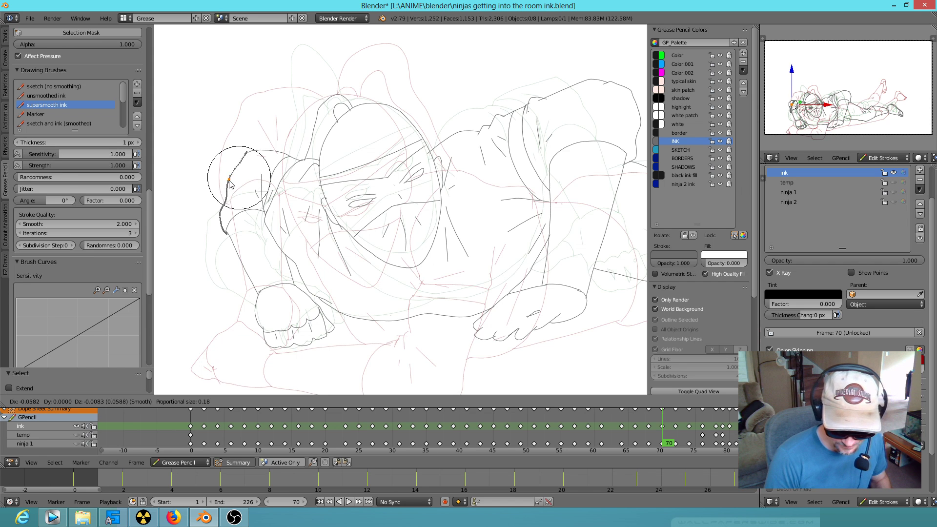
{"action": "left_click", "coordinate": [236, 186]}
{"action": "right_click", "coordinate": [225, 192]}
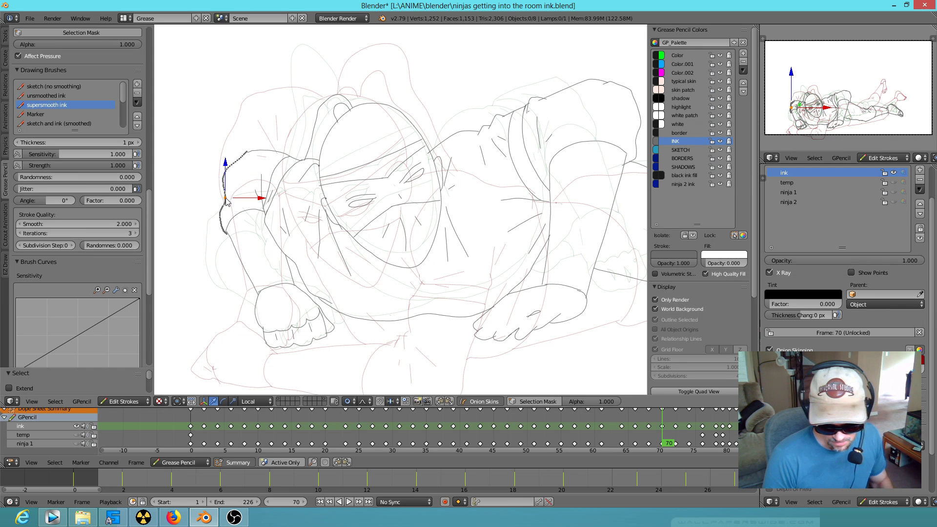
{"action": "key", "text": "g"}
{"action": "left_click", "coordinate": [218, 194]}
{"action": "right_click", "coordinate": [214, 182]}
{"action": "key", "text": "g"}
{"action": "left_click", "coordinate": [216, 177]}
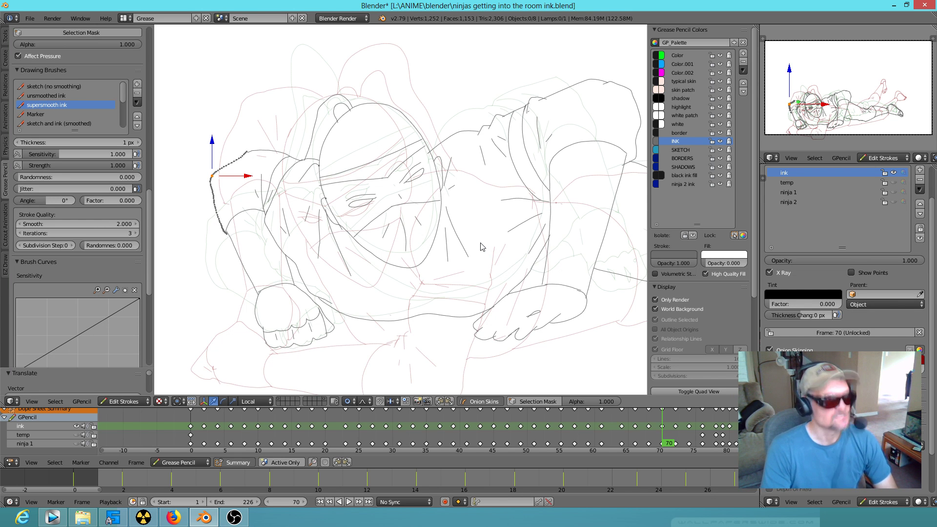
Step: Examine the inked drawings from frame 72 up to the last inked drawing on frame 79
{"action": "key", "text": "Up"}
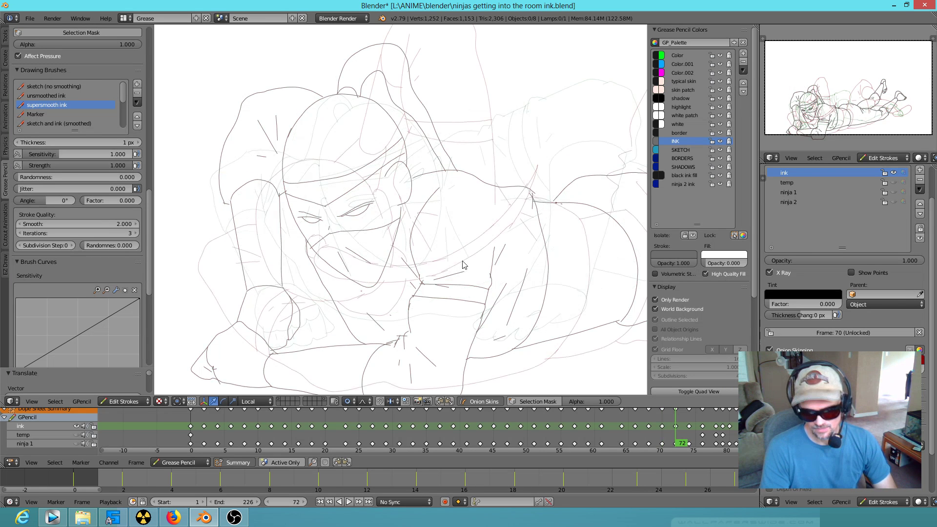
{"action": "scroll", "coordinate": [464, 265], "scroll_direction": "down", "scroll_amount": 2}
{"action": "scroll", "coordinate": [556, 263], "scroll_direction": "up", "scroll_amount": 4}
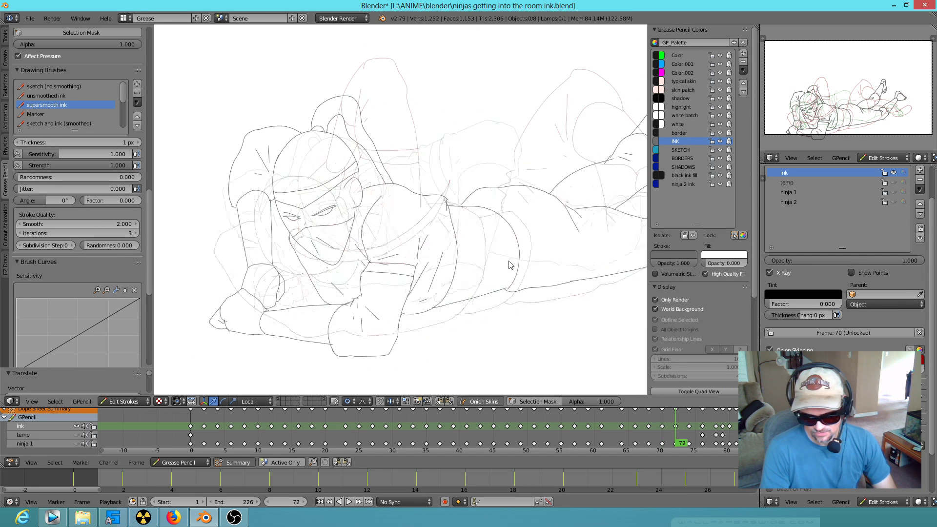
{"action": "key", "text": "Up"}
{"action": "key", "text": "Up"}
{"action": "key", "text": "Up"}
{"action": "key", "text": "Up"}
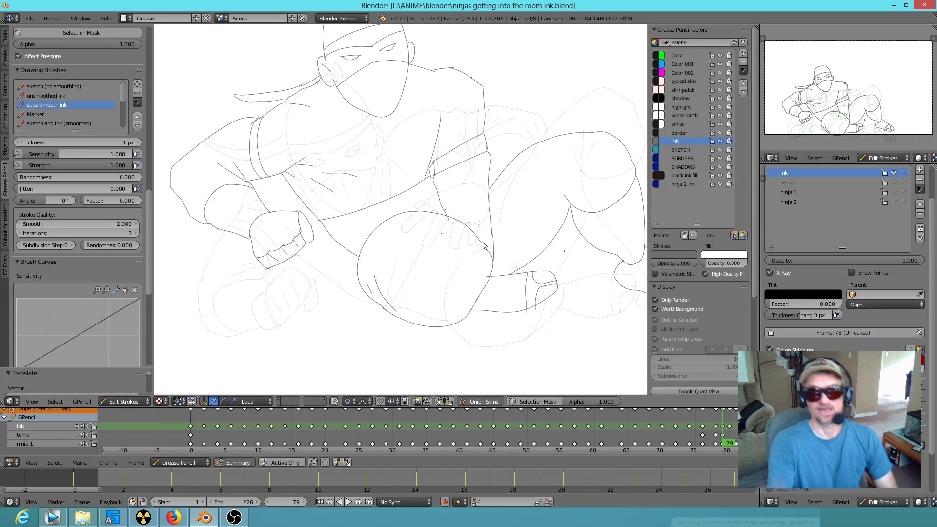
{"action": "key", "text": "Up"}
{"action": "key", "text": "Down"}
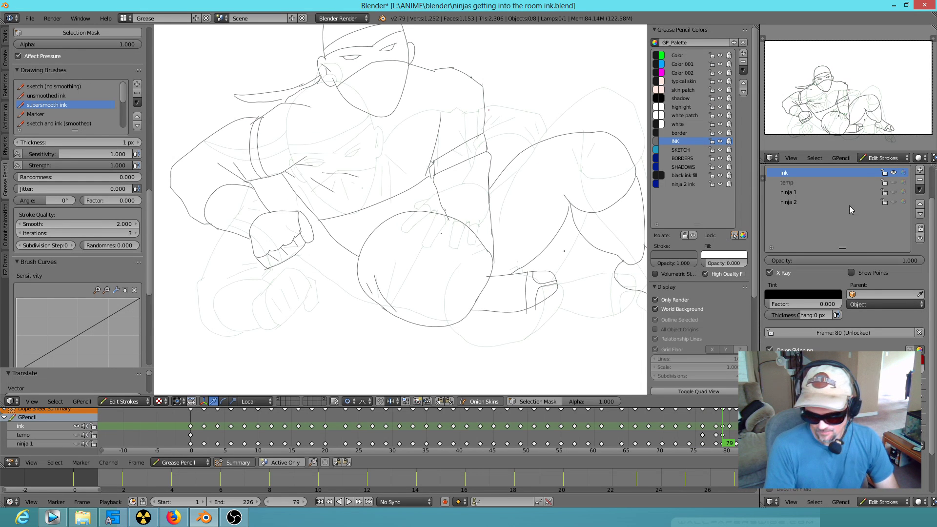
Step: Show the temp and ninja 1 sketch layers, and compare the sketches on frames 79 and 80
{"action": "left_click", "coordinate": [895, 183]}
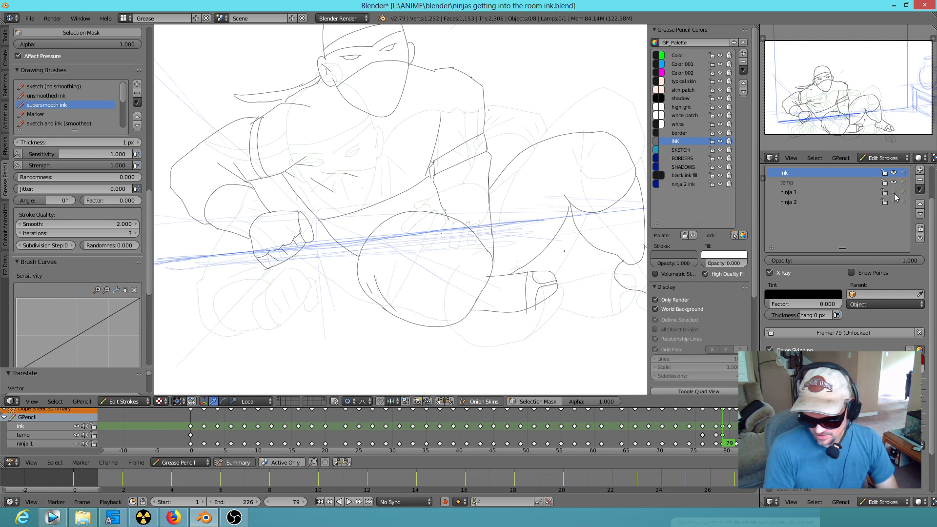
{"action": "left_click", "coordinate": [894, 193]}
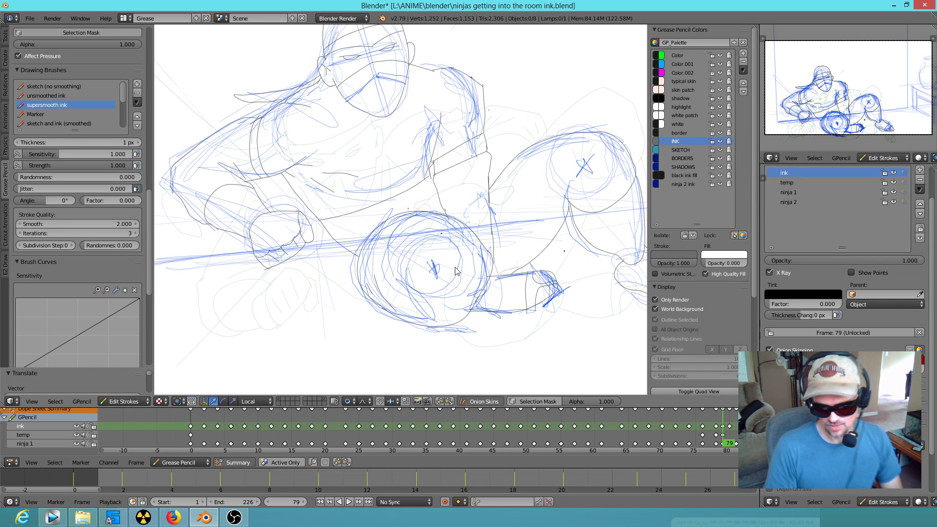
{"action": "key", "text": "Right"}
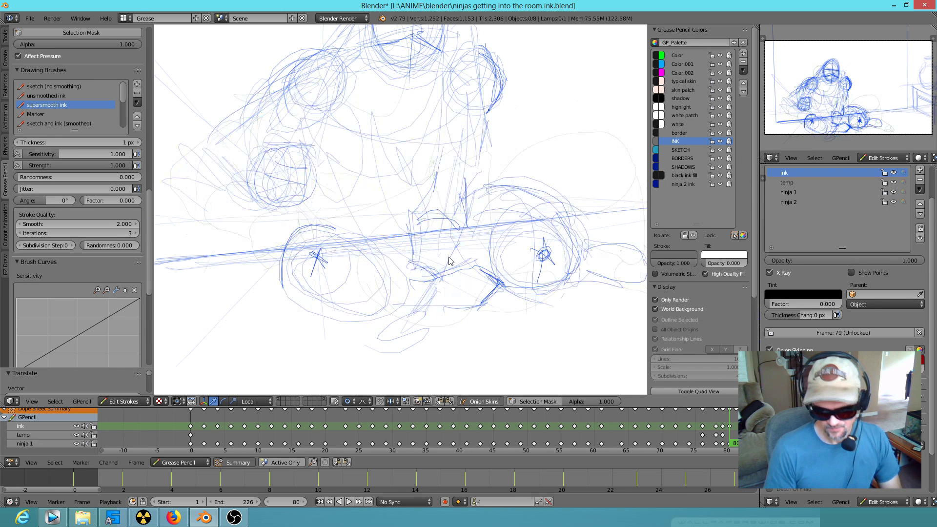
{"action": "key", "text": "Left"}
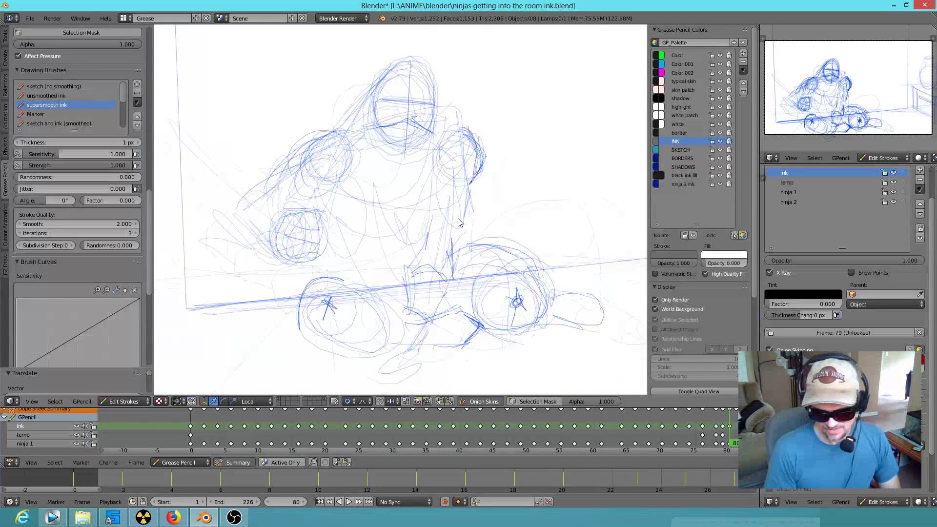
{"action": "key", "text": "Right"}
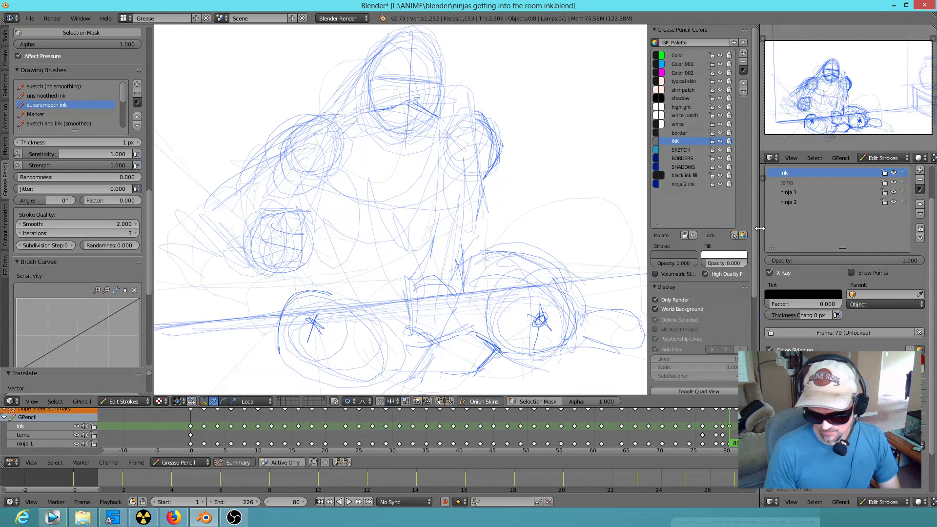
Step: Widen the Grease Pencil Colors region slightly, and compare frames 79 and 80 again
{"action": "mouse_move", "coordinate": [760, 229]}
{"action": "left_mouse_down"}
{"action": "mouse_move", "coordinate": [768, 228]}
{"action": "mouse_move", "coordinate": [761, 230]}
{"action": "left_mouse_up"}
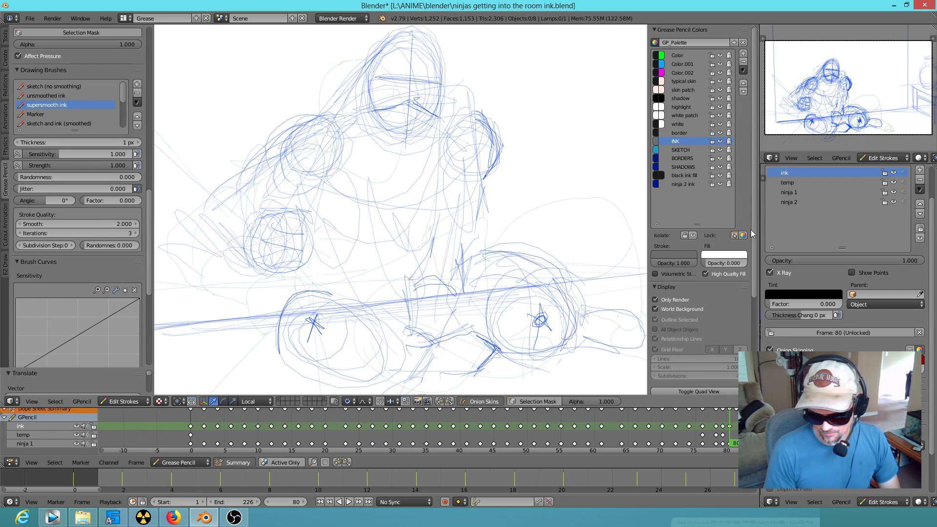
{"action": "left_click_drag", "start_coordinate": [760, 232], "coordinate": [759, 234]}
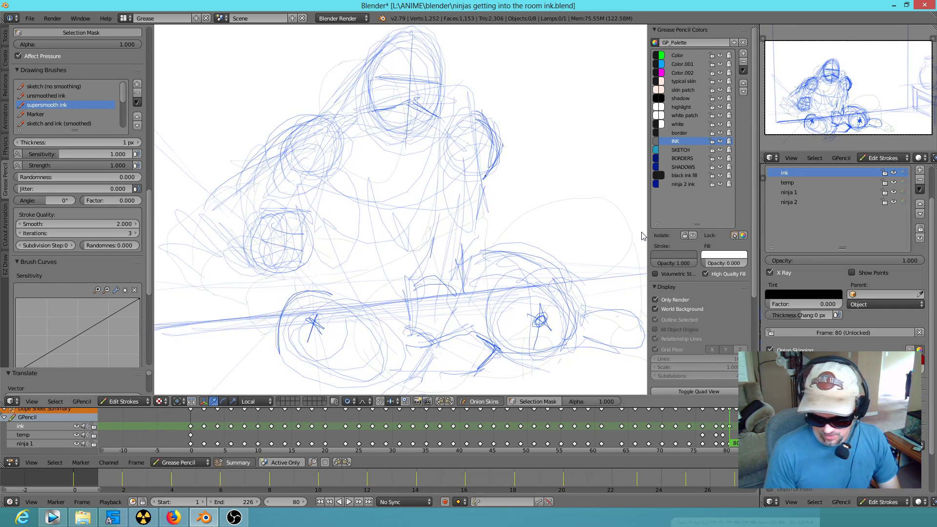
{"action": "left_click_drag", "start_coordinate": [650, 233], "coordinate": [638, 229]}
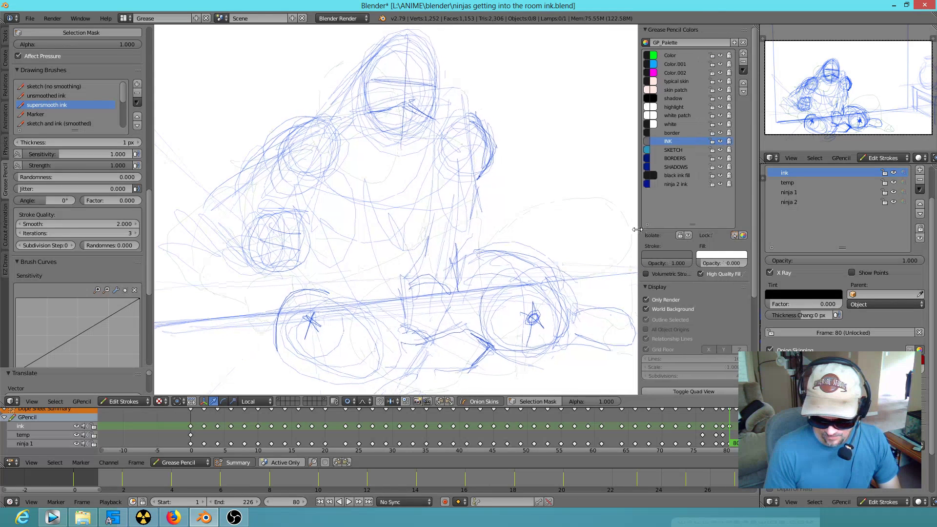
{"action": "key", "text": "Left"}
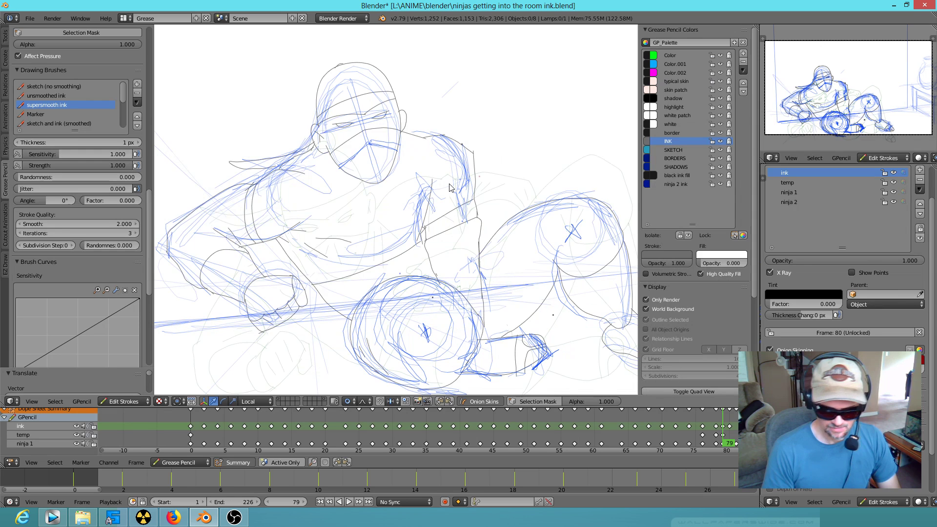
{"action": "key", "text": "Right"}
{"action": "key", "text": "Left"}
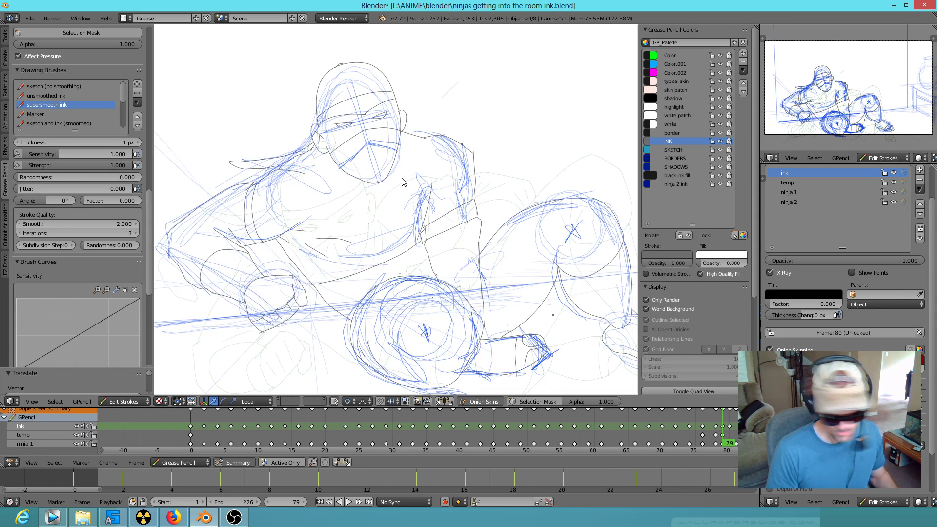
Step: Lock the temp, ninja 1 and ninja 2 layers to restrict selection to ink strokes, and clear the head selection
{"action": "mouse_move", "coordinate": [399, 171]}
{"action": "left_mouse_down", "text": "ctrl"}
{"action": "mouse_move", "coordinate": [402, 188]}
{"action": "mouse_move", "coordinate": [410, 112]}
{"action": "mouse_move", "coordinate": [370, 52]}
{"action": "mouse_move", "coordinate": [322, 58]}
{"action": "mouse_move", "coordinate": [321, 142]}
{"action": "mouse_move", "coordinate": [395, 188]}
{"action": "left_mouse_up", "text": "ctrl"}
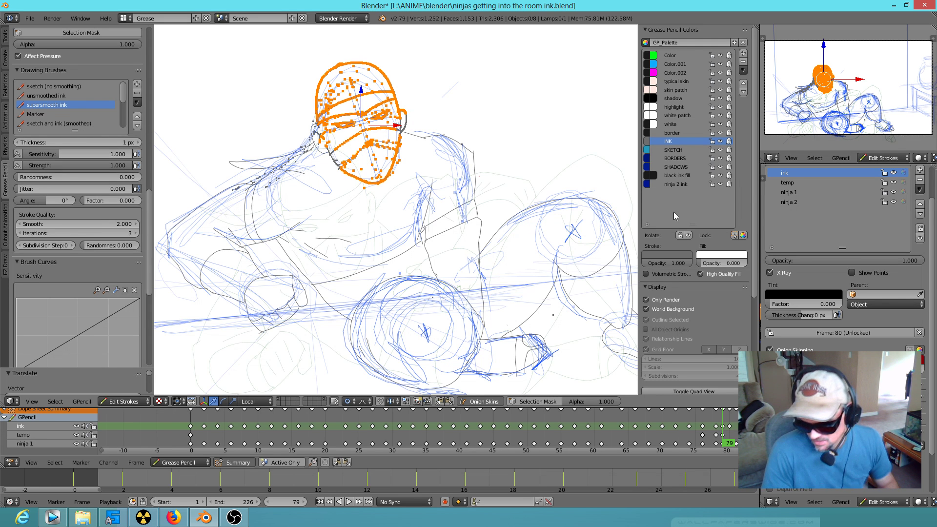
{"action": "left_click", "coordinate": [885, 191]}
{"action": "left_click", "coordinate": [884, 182]}
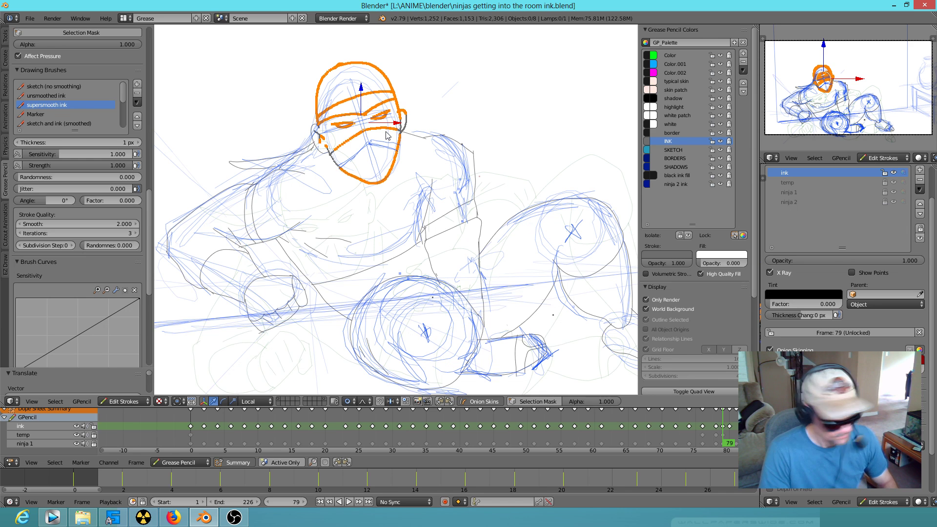
{"action": "key", "text": "a"}
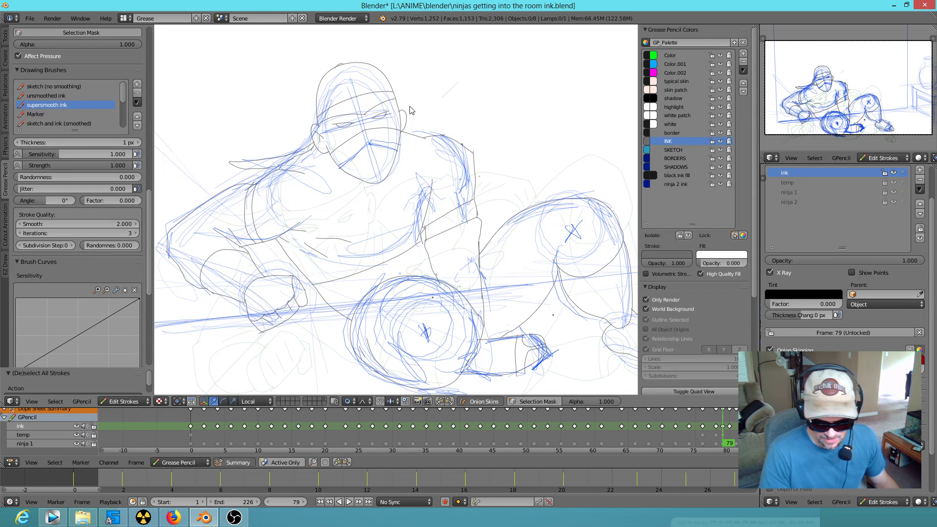
Step: On frame 79, select all of the ninja's linked head and ear ink strokes, and paste a copy of them onto frame 80
{"action": "mouse_move", "coordinate": [401, 75]}
{"action": "left_mouse_down", "text": "ctrl"}
{"action": "mouse_move", "coordinate": [325, 51]}
{"action": "mouse_move", "coordinate": [312, 115]}
{"action": "mouse_move", "coordinate": [323, 166]}
{"action": "mouse_move", "coordinate": [348, 199]}
{"action": "mouse_move", "coordinate": [382, 201]}
{"action": "mouse_move", "coordinate": [402, 181]}
{"action": "mouse_move", "coordinate": [394, 135]}
{"action": "left_mouse_up", "text": "ctrl"}
{"action": "left_click_drag", "start_coordinate": [414, 117], "coordinate": [413, 116], "text": "ctrl"}
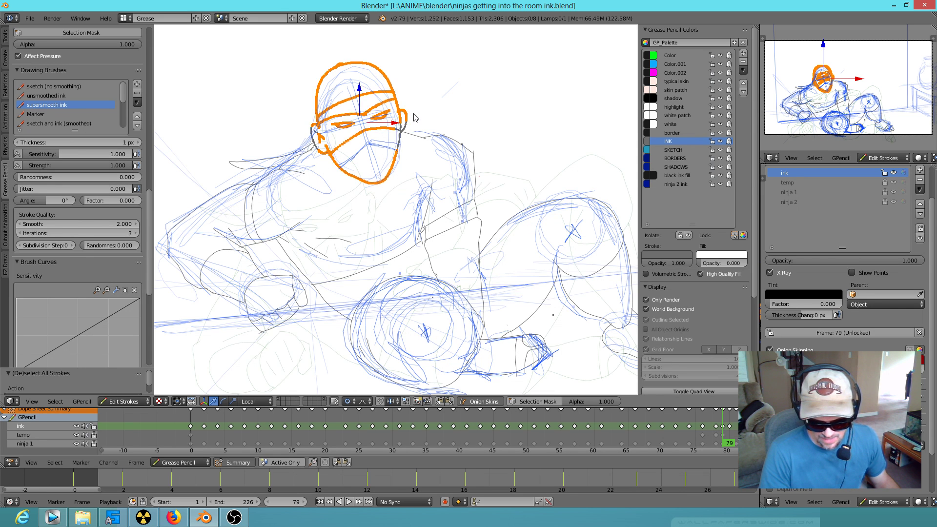
{"action": "key", "text": "ctrl+l"}
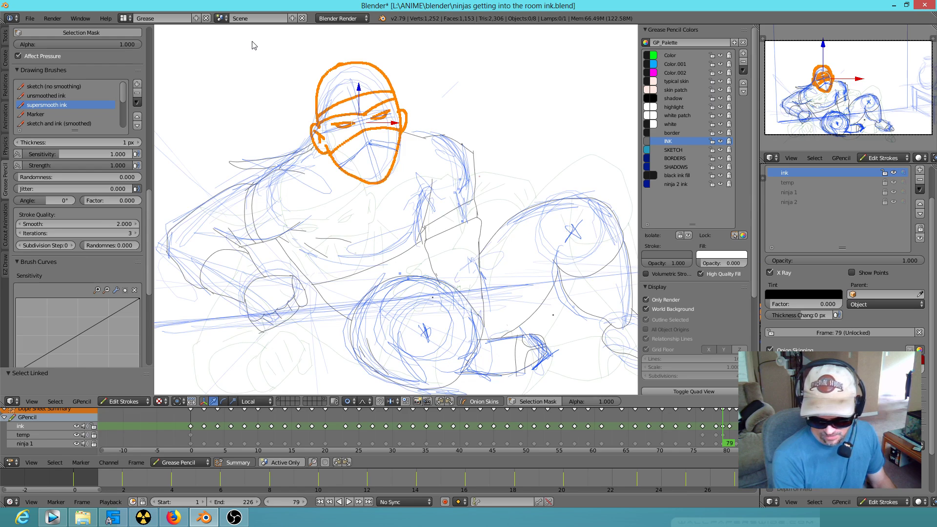
{"action": "key", "text": "Right"}
{"action": "key", "text": "ctrl+v"}
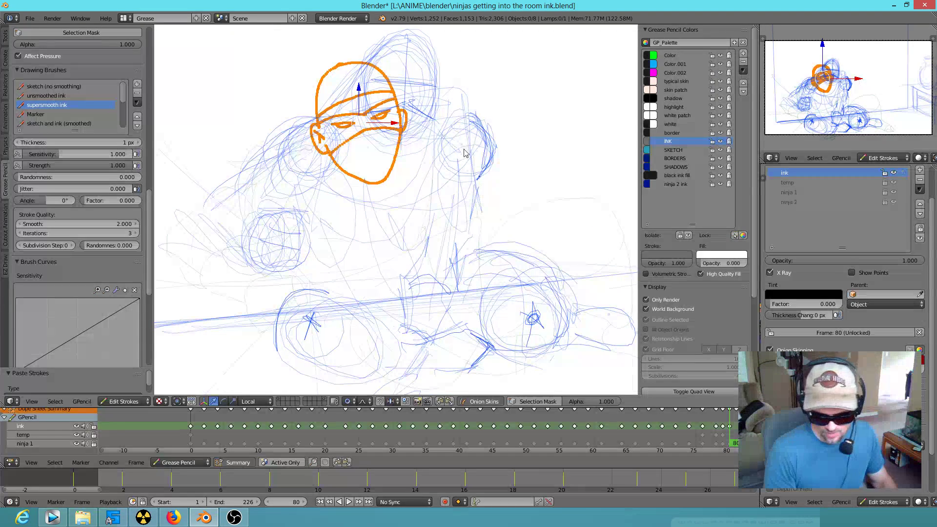
Step: Rotate the pasted head about 20 degrees clockwise, move it onto the sketched head, and scale it down slightly to fit
{"action": "key", "text": "r"}
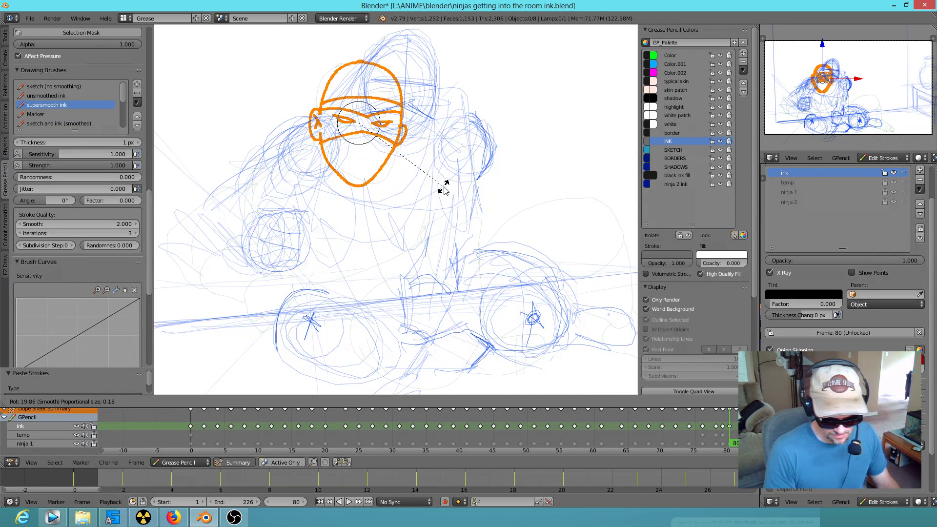
{"action": "left_click", "coordinate": [444, 189]}
{"action": "key", "text": "g"}
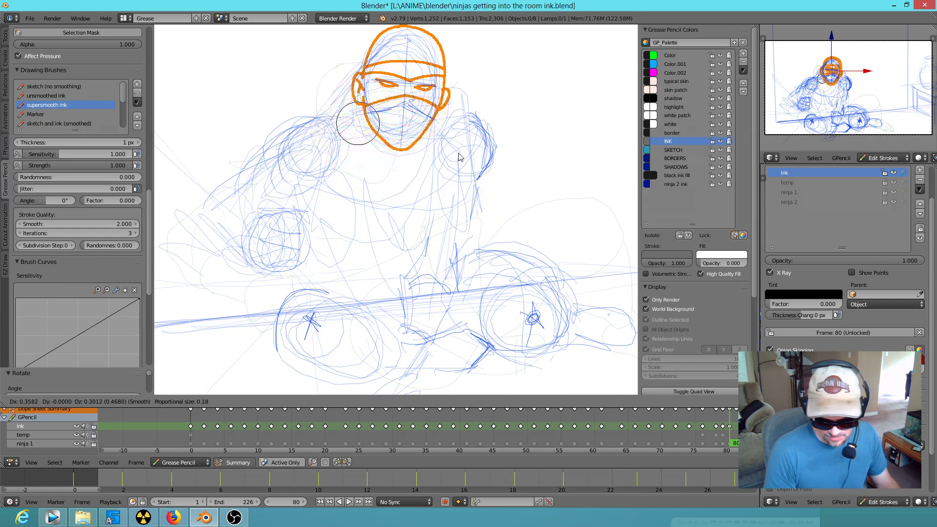
{"action": "left_click", "coordinate": [460, 159]}
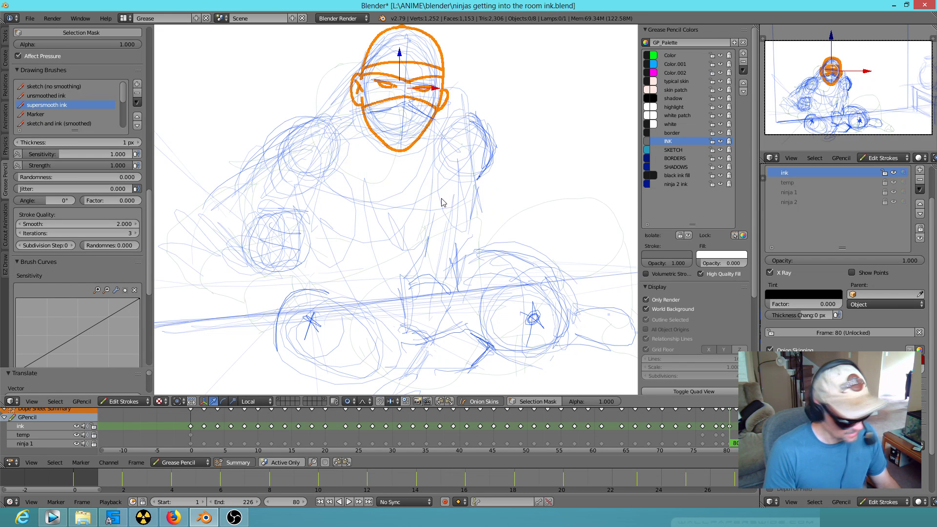
{"action": "key", "text": "s"}
{"action": "left_click", "coordinate": [436, 191]}
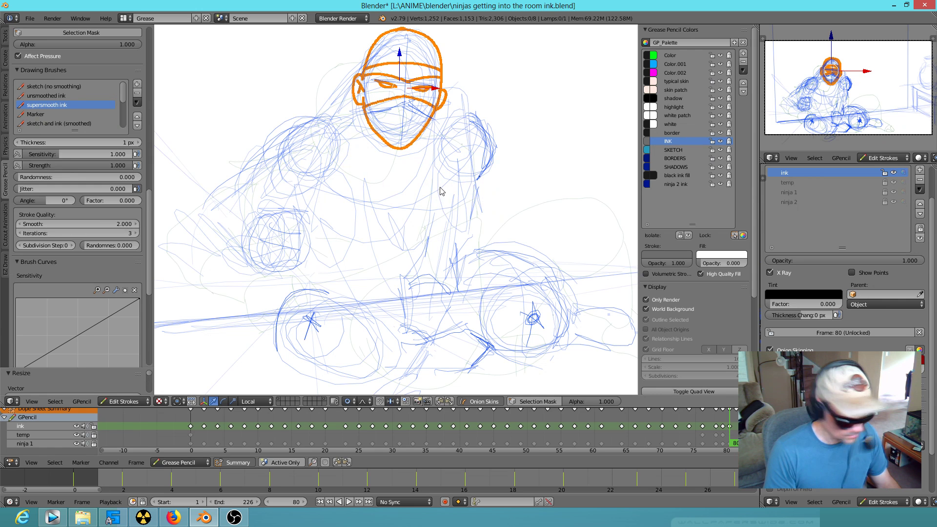
{"action": "key", "text": "g"}
{"action": "left_click", "coordinate": [439, 194]}
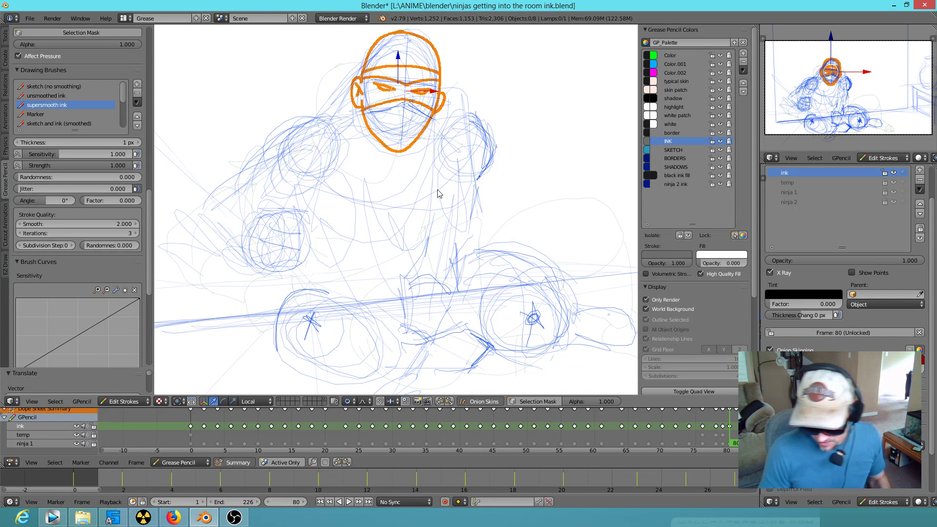
Step: Move a point on the lower jaw outline slightly down with proportional editing to reshape the pasted head on frame 80
{"action": "middle_click_drag", "start_coordinate": [640, 434], "coordinate": [385, 441]}
{"action": "mouse_move", "coordinate": [445, 427]}
{"action": "left_mouse_down"}
{"action": "mouse_move", "coordinate": [494, 434]}
{"action": "mouse_move", "coordinate": [439, 436]}
{"action": "mouse_move", "coordinate": [487, 436]}
{"action": "mouse_move", "coordinate": [457, 433]}
{"action": "mouse_move", "coordinate": [473, 431]}
{"action": "left_mouse_up"}
{"action": "scroll", "coordinate": [427, 300], "scroll_direction": "up", "scroll_amount": 4}
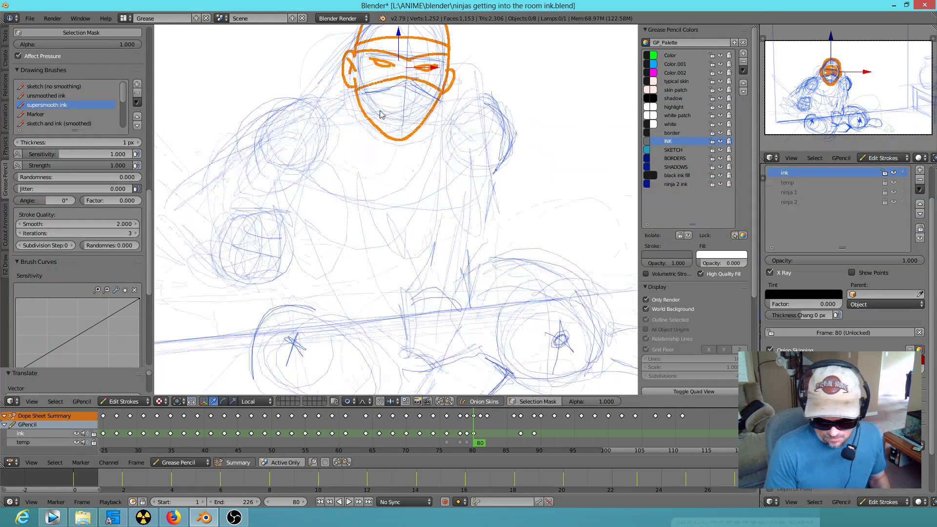
{"action": "right_click", "coordinate": [456, 263]}
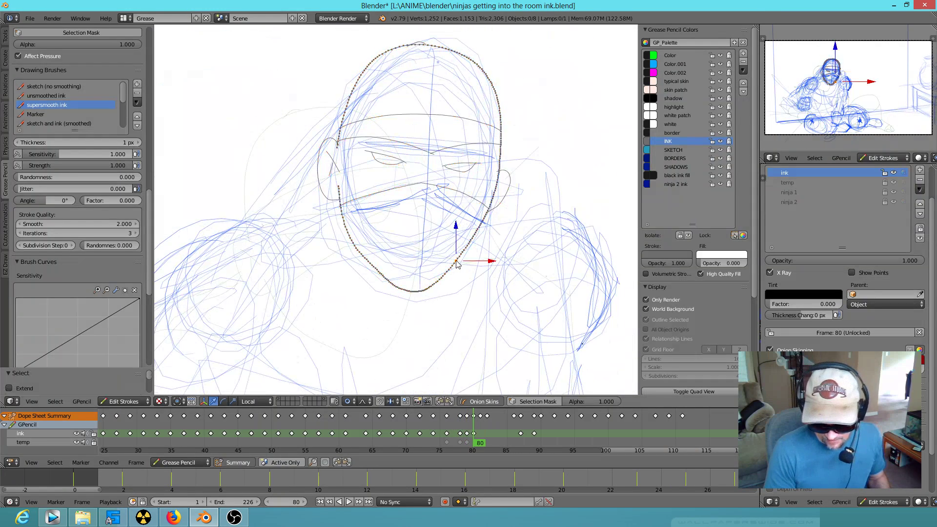
{"action": "key", "text": "g"}
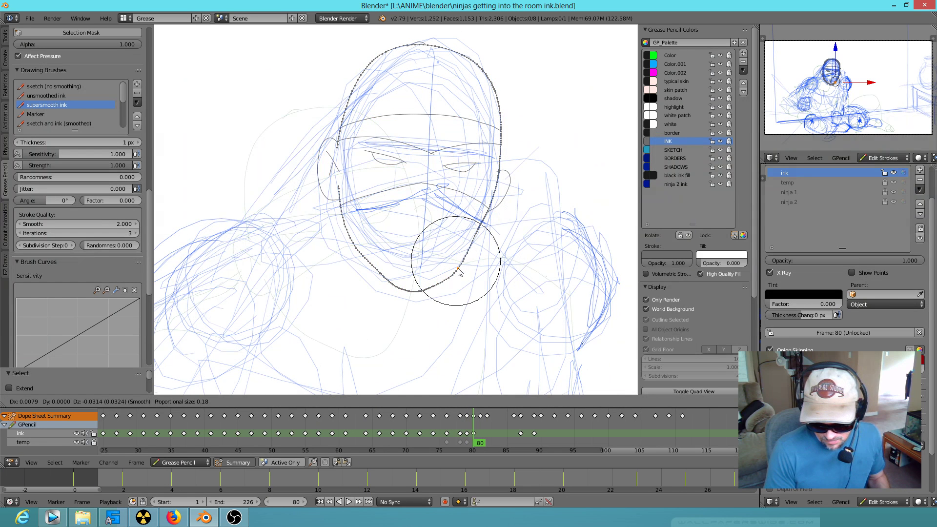
{"action": "left_click", "coordinate": [458, 271]}
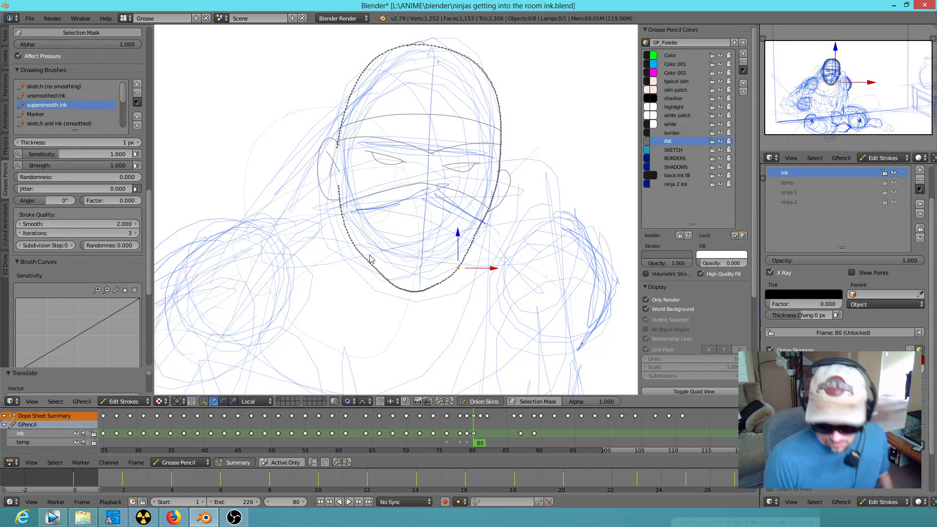
Step: Compare with frame 79, and ink the small bump on the crown and the lines running from the head to the shoulder on frame 80
{"action": "scroll", "coordinate": [450, 319], "scroll_direction": "up", "scroll_amount": 5, "text": "ctrl"}
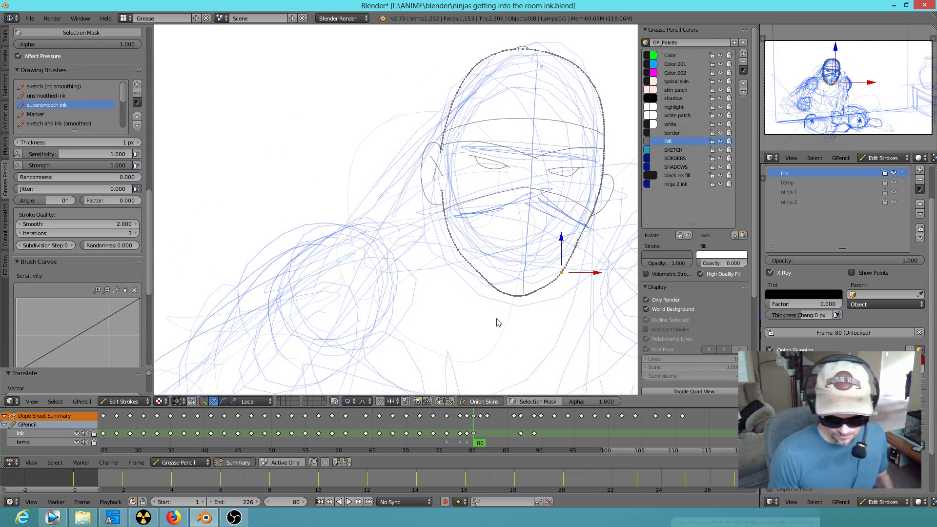
{"action": "key", "text": "Left"}
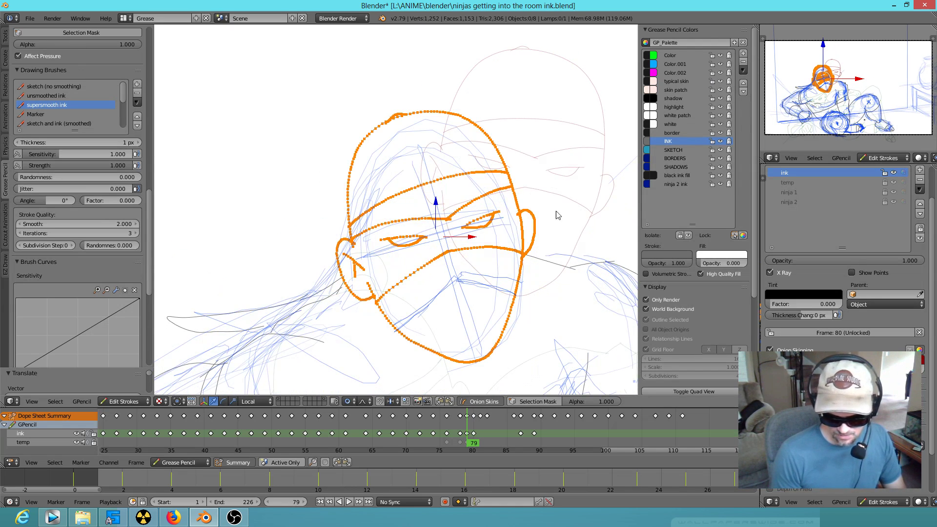
{"action": "key", "text": "Right"}
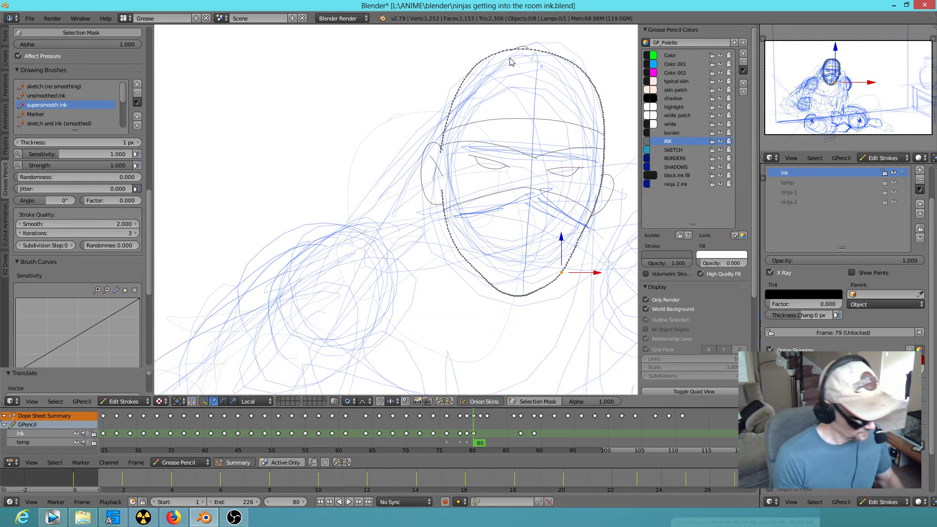
{"action": "left_click_drag", "start_coordinate": [541, 43], "coordinate": [525, 44]}
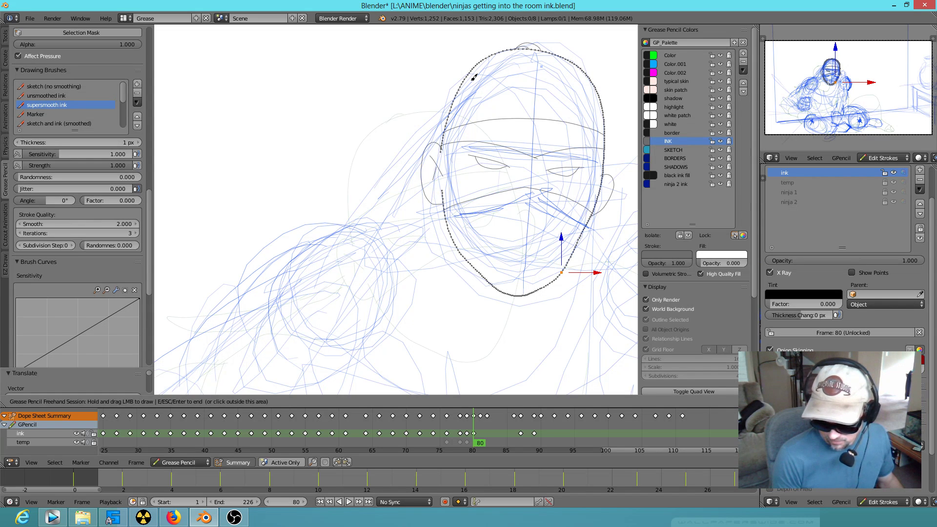
{"action": "mouse_move", "coordinate": [544, 46]}
{"action": "left_mouse_down"}
{"action": "mouse_move", "coordinate": [537, 34]}
{"action": "mouse_move", "coordinate": [464, 60]}
{"action": "mouse_move", "coordinate": [311, 223]}
{"action": "left_mouse_up"}
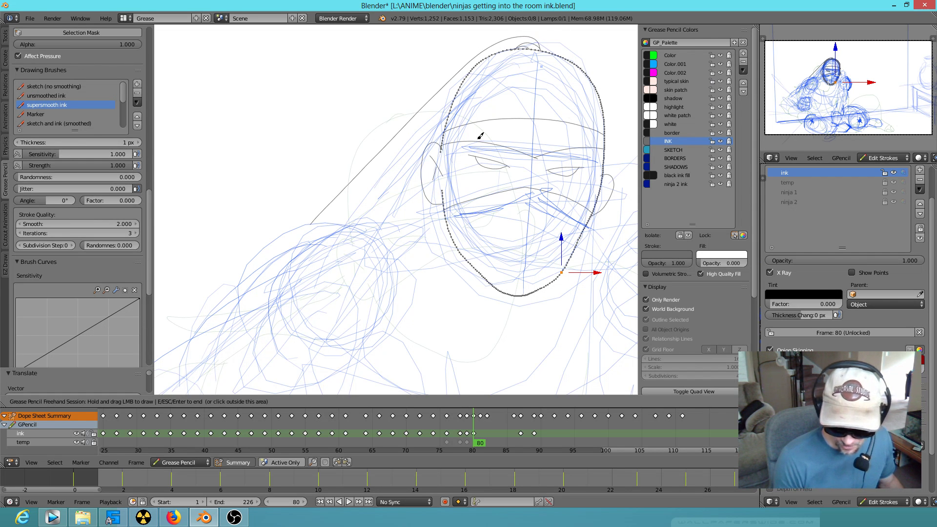
{"action": "mouse_move", "coordinate": [454, 104]}
{"action": "left_mouse_down"}
{"action": "mouse_move", "coordinate": [383, 180]}
{"action": "mouse_move", "coordinate": [363, 218]}
{"action": "left_mouse_up"}
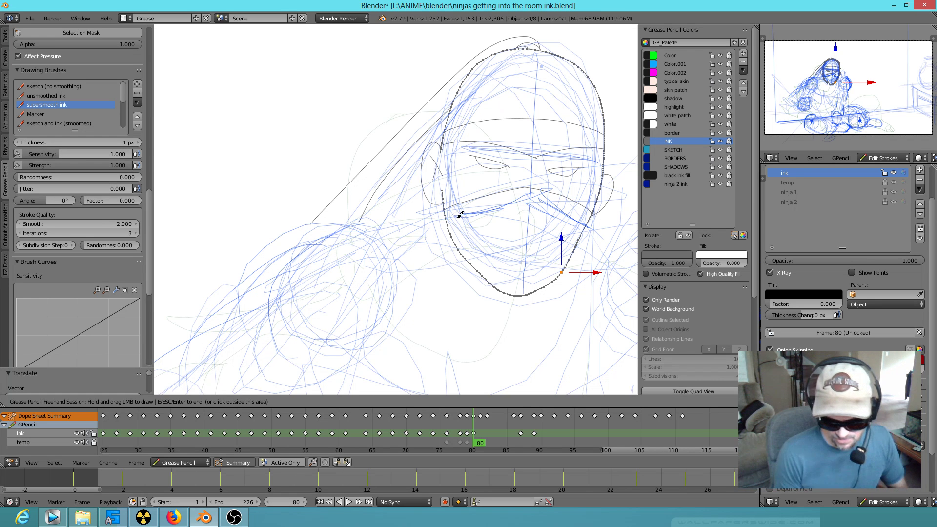
Step: Ink the shoulder and outer upper-arm contour of the fist arm, from the neck down toward the elbow
{"action": "mouse_move", "coordinate": [446, 205]}
{"action": "left_mouse_down"}
{"action": "mouse_move", "coordinate": [404, 239]}
{"action": "mouse_move", "coordinate": [422, 227]}
{"action": "mouse_move", "coordinate": [355, 219]}
{"action": "mouse_move", "coordinate": [290, 230]}
{"action": "mouse_move", "coordinate": [226, 303]}
{"action": "left_mouse_up"}
{"action": "mouse_move", "coordinate": [527, 305]}
{"action": "middle_mouse_down", "text": "shift"}
{"action": "mouse_move", "coordinate": [579, 224]}
{"action": "mouse_move", "coordinate": [630, 178]}
{"action": "middle_mouse_up", "text": "shift"}
{"action": "left_click_drag", "start_coordinate": [323, 182], "coordinate": [300, 206]}
{"action": "middle_click_drag", "start_coordinate": [500, 224], "coordinate": [545, 175], "text": "shift"}
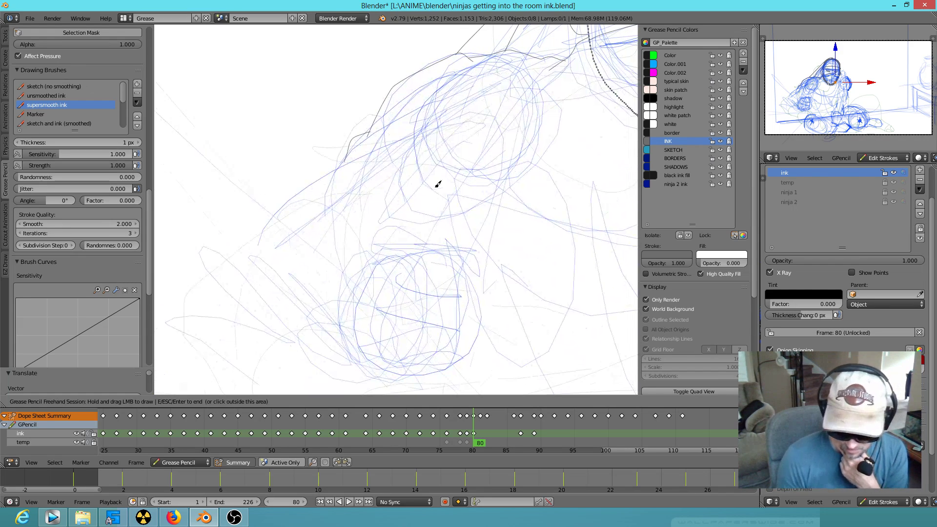
Step: Ink the forearm's outer and inner curves, the creases above the wrist and the underside of the fist arm
{"action": "mouse_move", "coordinate": [346, 159]}
{"action": "left_mouse_down"}
{"action": "mouse_move", "coordinate": [265, 256]}
{"action": "mouse_move", "coordinate": [254, 288]}
{"action": "mouse_move", "coordinate": [283, 332]}
{"action": "mouse_move", "coordinate": [343, 356]}
{"action": "left_mouse_up"}
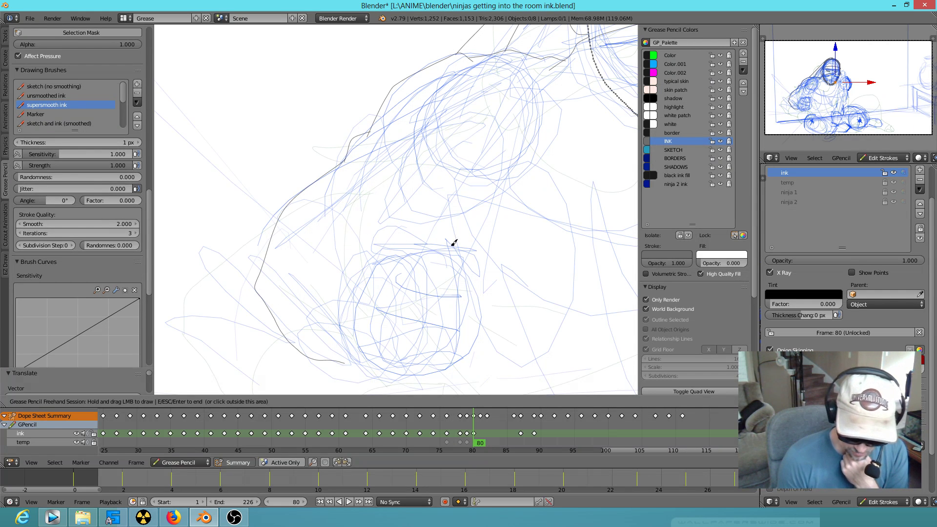
{"action": "mouse_move", "coordinate": [373, 269]}
{"action": "left_mouse_down"}
{"action": "mouse_move", "coordinate": [356, 234]}
{"action": "mouse_move", "coordinate": [288, 252]}
{"action": "mouse_move", "coordinate": [279, 319]}
{"action": "left_mouse_up"}
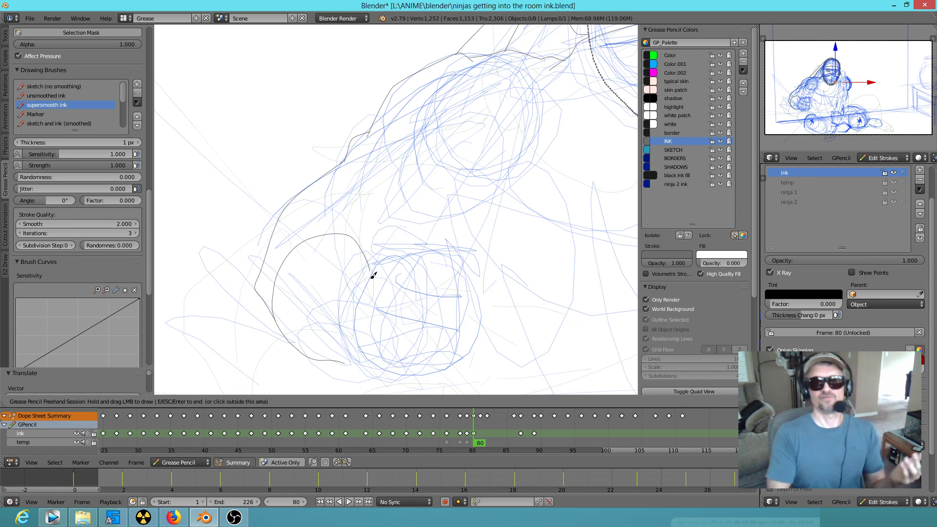
{"action": "left_click_drag", "start_coordinate": [378, 260], "coordinate": [382, 184]}
{"action": "left_click_drag", "start_coordinate": [379, 259], "coordinate": [389, 220]}
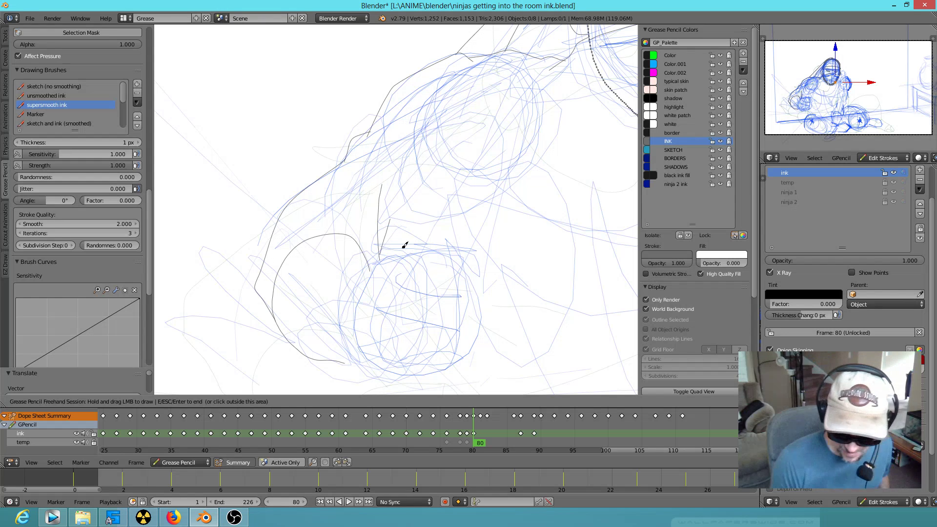
{"action": "mouse_move", "coordinate": [380, 257]}
{"action": "left_mouse_down"}
{"action": "mouse_move", "coordinate": [422, 223]}
{"action": "mouse_move", "coordinate": [430, 201]}
{"action": "mouse_move", "coordinate": [439, 223]}
{"action": "mouse_move", "coordinate": [510, 190]}
{"action": "left_mouse_up"}
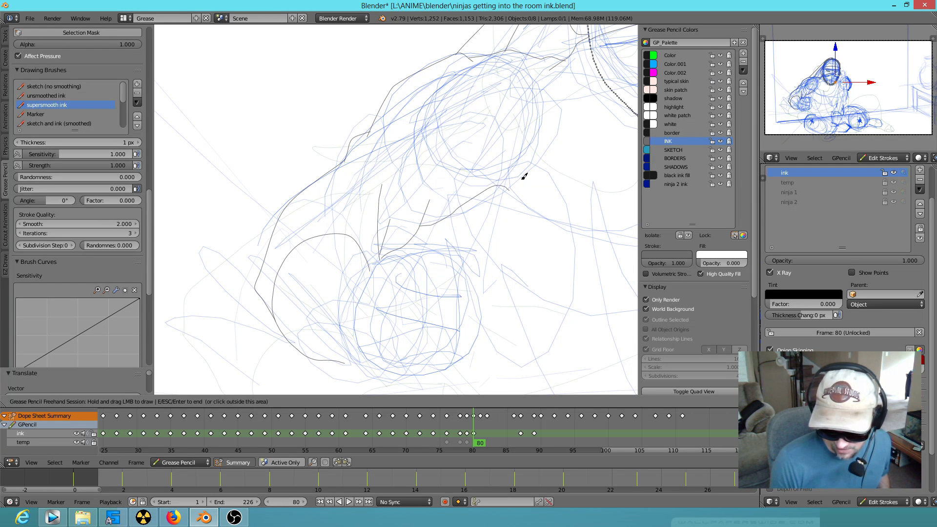
Step: Ink the clenched fist over the sketch: its outer outline, the knuckle edge and the lines separating the fingers
{"action": "mouse_move", "coordinate": [408, 185]}
{"action": "left_mouse_down"}
{"action": "mouse_move", "coordinate": [440, 215]}
{"action": "mouse_move", "coordinate": [428, 261]}
{"action": "left_mouse_up"}
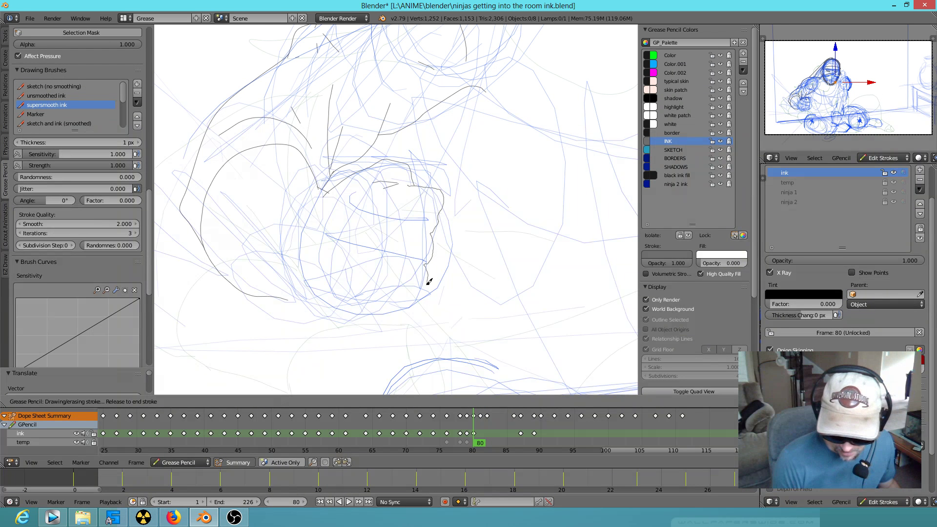
{"action": "mouse_move", "coordinate": [416, 299]}
{"action": "left_mouse_down"}
{"action": "mouse_move", "coordinate": [400, 319]}
{"action": "mouse_move", "coordinate": [339, 308]}
{"action": "mouse_move", "coordinate": [305, 283]}
{"action": "mouse_move", "coordinate": [317, 291]}
{"action": "left_mouse_up"}
{"action": "mouse_move", "coordinate": [327, 191]}
{"action": "left_mouse_down"}
{"action": "mouse_move", "coordinate": [301, 249]}
{"action": "mouse_move", "coordinate": [311, 291]}
{"action": "left_mouse_up"}
{"action": "mouse_move", "coordinate": [389, 167]}
{"action": "left_mouse_down"}
{"action": "mouse_move", "coordinate": [374, 162]}
{"action": "mouse_move", "coordinate": [398, 185]}
{"action": "mouse_move", "coordinate": [412, 184]}
{"action": "mouse_move", "coordinate": [402, 209]}
{"action": "mouse_move", "coordinate": [409, 218]}
{"action": "mouse_move", "coordinate": [402, 251]}
{"action": "mouse_move", "coordinate": [382, 272]}
{"action": "mouse_move", "coordinate": [393, 283]}
{"action": "mouse_move", "coordinate": [373, 290]}
{"action": "left_mouse_up"}
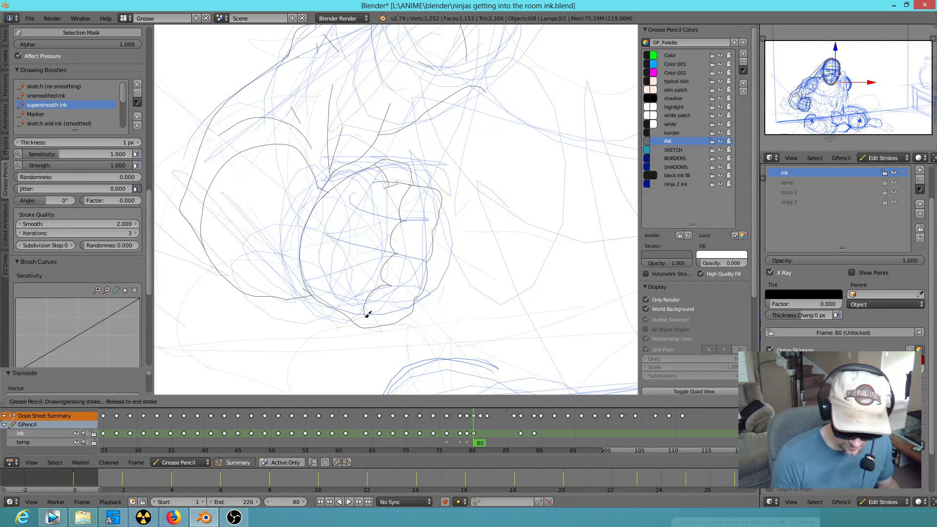
{"action": "left_click_drag", "start_coordinate": [368, 329], "coordinate": [367, 329]}
{"action": "left_click_drag", "start_coordinate": [392, 287], "coordinate": [414, 290]}
{"action": "left_click_drag", "start_coordinate": [398, 254], "coordinate": [419, 253]}
{"action": "left_click_drag", "start_coordinate": [410, 220], "coordinate": [419, 220]}
Step: End the drawing session, save the file over the existing one, and deselect the head outline strokes
{"action": "mouse_move", "coordinate": [471, 274]}
{"action": "middle_mouse_down", "text": "shift"}
{"action": "mouse_move", "coordinate": [482, 237]}
{"action": "mouse_move", "coordinate": [335, 335]}
{"action": "middle_mouse_up", "text": "shift"}
{"action": "scroll", "coordinate": [409, 277], "scroll_direction": "up", "scroll_amount": 3}
{"action": "scroll", "coordinate": [462, 241], "scroll_direction": "down", "scroll_amount": 5}
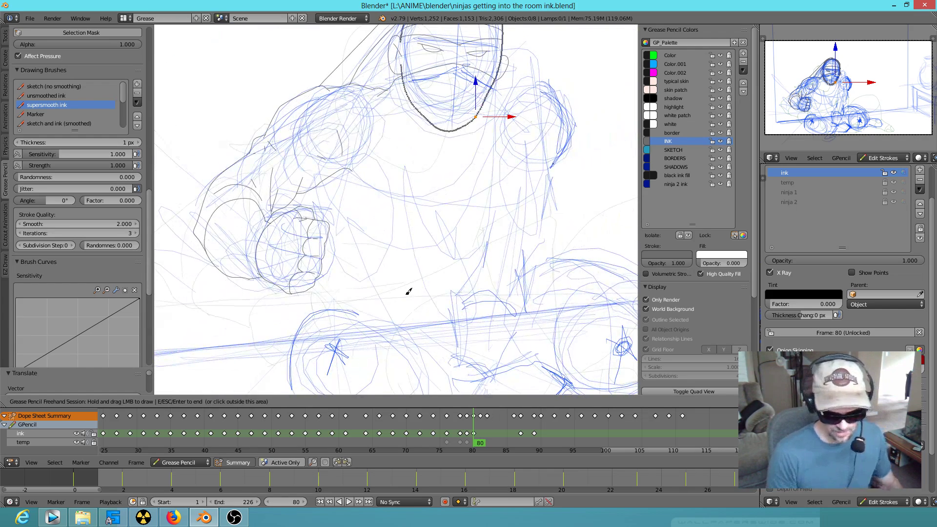
{"action": "key", "text": "Escape"}
{"action": "key", "text": "ctrl+s"}
{"action": "left_click", "coordinate": [381, 265]}
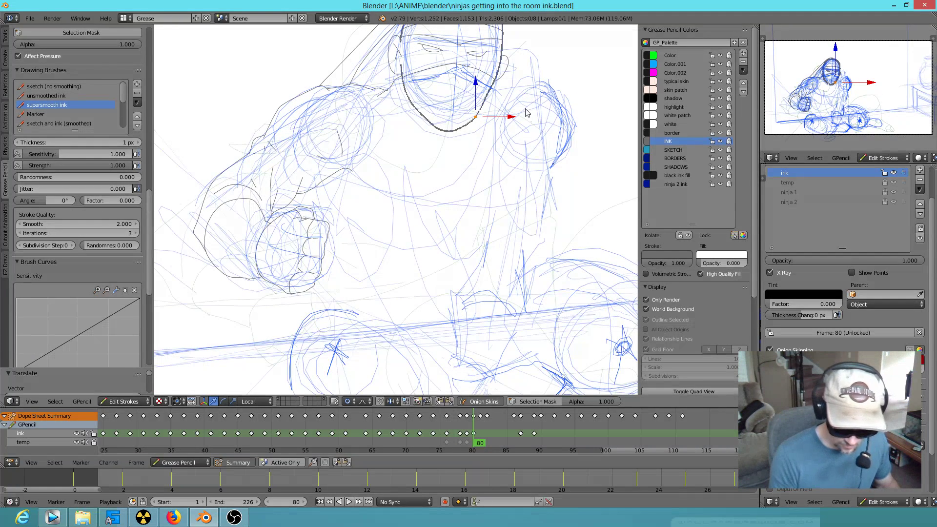
{"action": "key", "text": "a"}
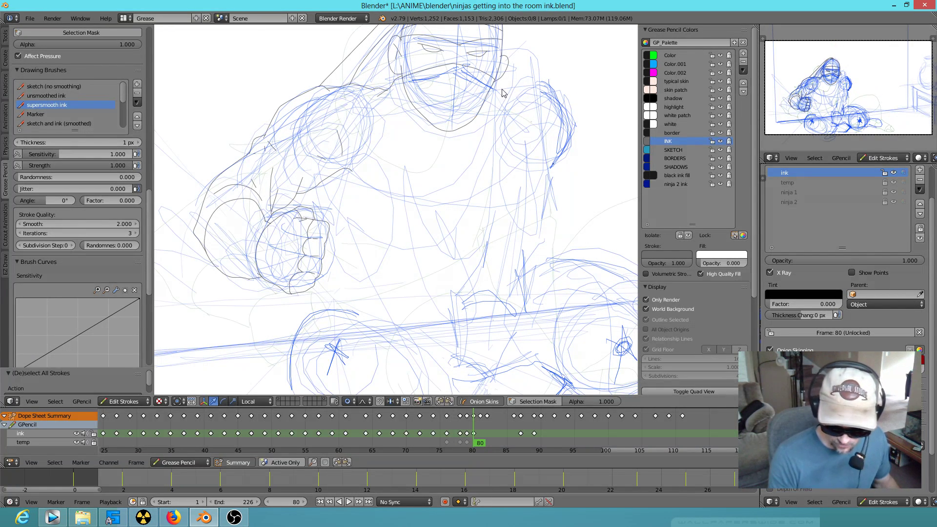
Step: Ink the shoulder and outer upper arm of the supporting arm, and the band across the fist arm's elbow
{"action": "mouse_move", "coordinate": [494, 91]}
{"action": "left_mouse_down"}
{"action": "mouse_move", "coordinate": [538, 86]}
{"action": "mouse_move", "coordinate": [564, 103]}
{"action": "left_mouse_up"}
{"action": "mouse_move", "coordinate": [570, 136]}
{"action": "left_mouse_down"}
{"action": "mouse_move", "coordinate": [553, 168]}
{"action": "mouse_move", "coordinate": [558, 192]}
{"action": "left_mouse_up"}
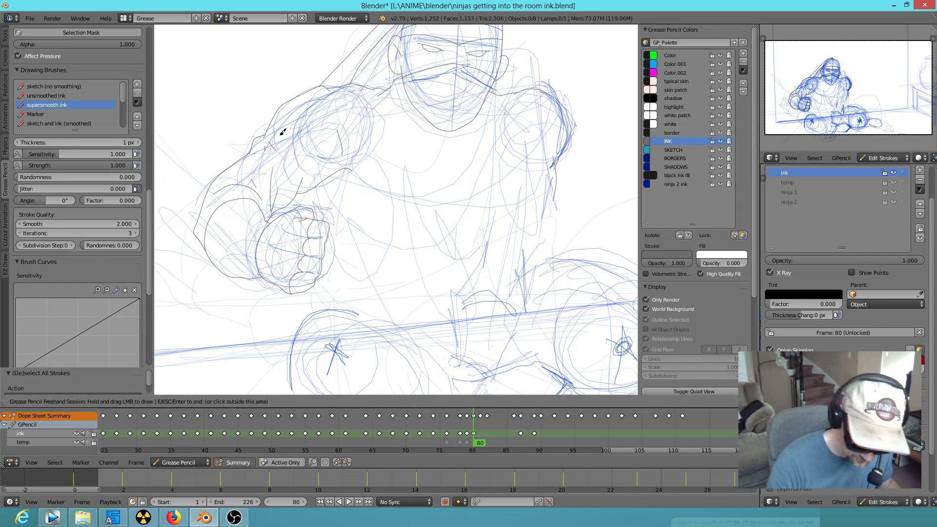
{"action": "mouse_move", "coordinate": [268, 131]}
{"action": "left_mouse_down"}
{"action": "mouse_move", "coordinate": [310, 189]}
{"action": "mouse_move", "coordinate": [292, 193]}
{"action": "mouse_move", "coordinate": [263, 132]}
{"action": "mouse_move", "coordinate": [297, 185]}
{"action": "left_mouse_up"}
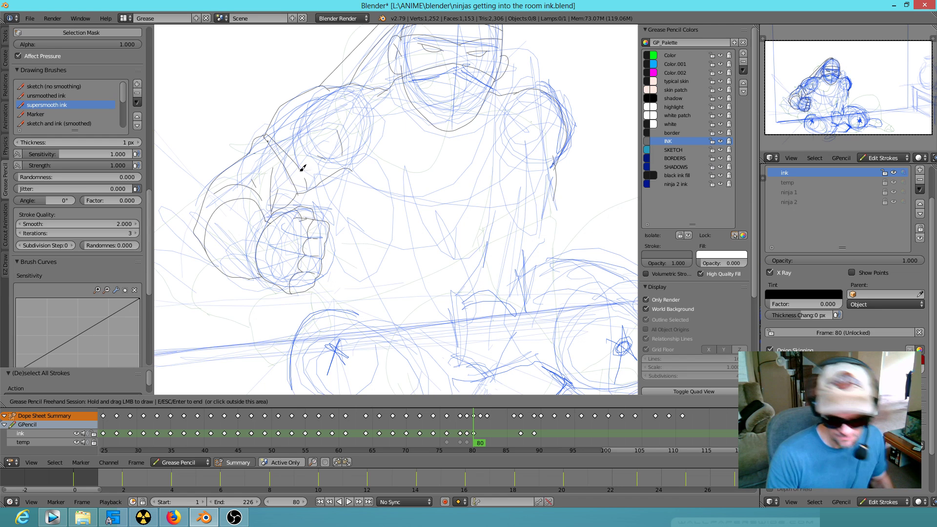
{"action": "left_click_drag", "start_coordinate": [303, 165], "coordinate": [311, 179]}
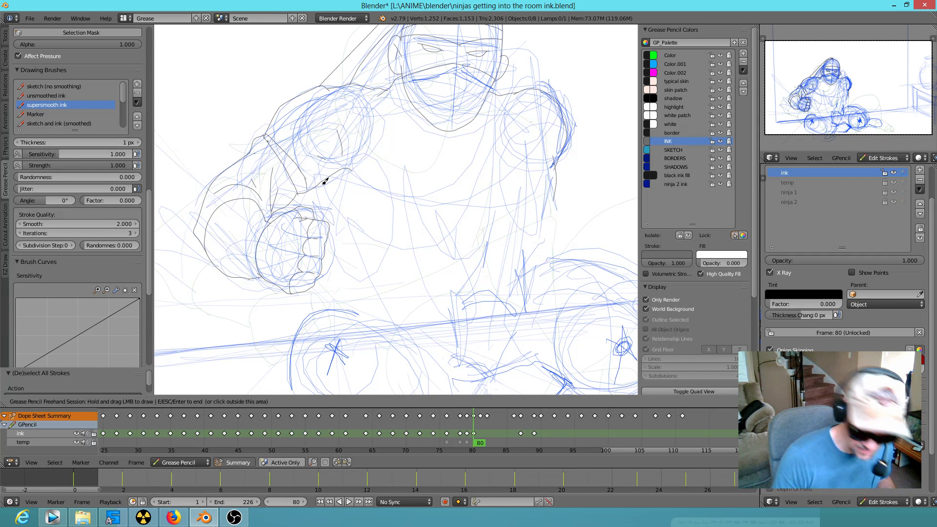
Step: Ink the supporting arm's inner upper-arm line, the curve at its elbow and both sides of its forearm
{"action": "mouse_move", "coordinate": [557, 183]}
{"action": "left_mouse_down"}
{"action": "mouse_move", "coordinate": [502, 171]}
{"action": "mouse_move", "coordinate": [492, 189]}
{"action": "mouse_move", "coordinate": [518, 178]}
{"action": "mouse_move", "coordinate": [557, 197]}
{"action": "left_mouse_up"}
{"action": "mouse_move", "coordinate": [498, 185]}
{"action": "left_mouse_down"}
{"action": "mouse_move", "coordinate": [497, 142]}
{"action": "mouse_move", "coordinate": [521, 140]}
{"action": "left_mouse_up"}
{"action": "left_click_drag", "start_coordinate": [497, 187], "coordinate": [460, 302]}
{"action": "left_click_drag", "start_coordinate": [555, 193], "coordinate": [521, 309]}
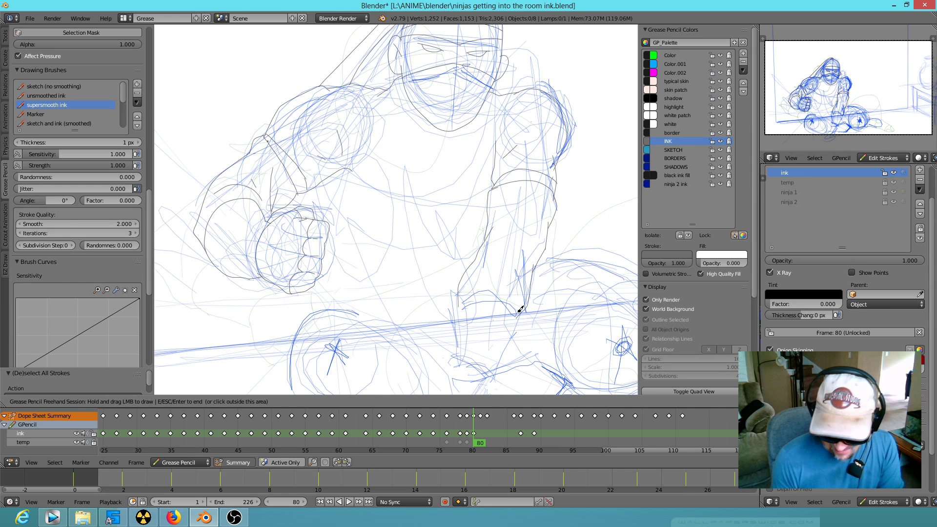
Step: Ink the curved cuff lines across the end of the supporting arm's forearm
{"action": "middle_click_drag", "start_coordinate": [537, 289], "coordinate": [519, 225], "text": "shift"}
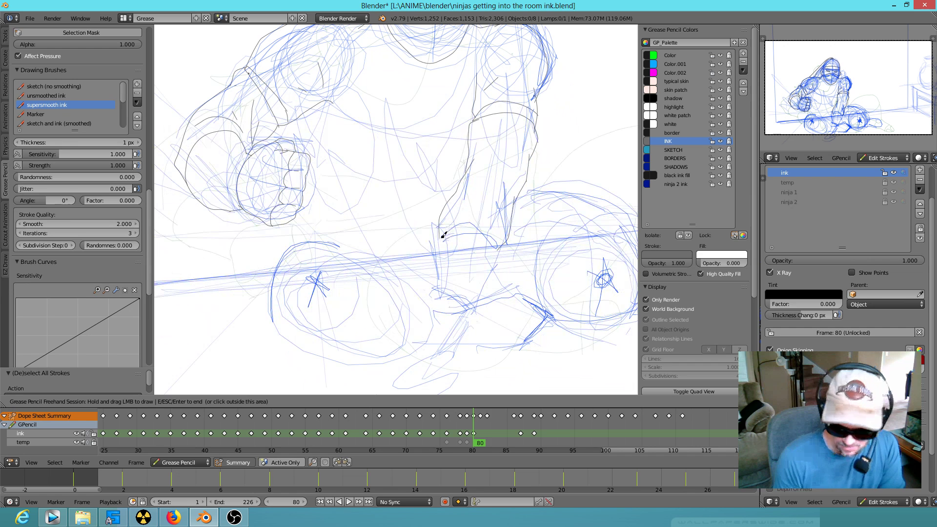
{"action": "mouse_move", "coordinate": [442, 239]}
{"action": "left_mouse_down"}
{"action": "mouse_move", "coordinate": [454, 227]}
{"action": "mouse_move", "coordinate": [498, 239]}
{"action": "mouse_move", "coordinate": [502, 251]}
{"action": "left_mouse_up"}
{"action": "left_click_drag", "start_coordinate": [445, 236], "coordinate": [443, 229]}
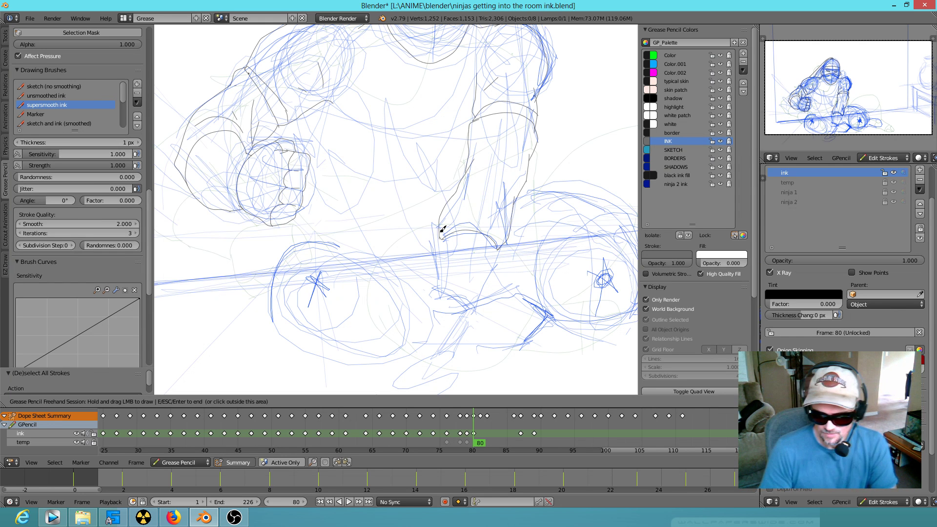
{"action": "mouse_move", "coordinate": [448, 235]}
{"action": "left_mouse_down"}
{"action": "mouse_move", "coordinate": [436, 303]}
{"action": "mouse_move", "coordinate": [470, 311]}
{"action": "mouse_move", "coordinate": [502, 247]}
{"action": "left_mouse_up"}
Step: Ink the thumb and the thumb-side edge of the supporting hand down to the first fingertip
{"action": "middle_click_drag", "start_coordinate": [544, 291], "coordinate": [556, 215], "text": "shift"}
{"action": "mouse_move", "coordinate": [452, 230]}
{"action": "left_mouse_down"}
{"action": "mouse_move", "coordinate": [403, 262]}
{"action": "mouse_move", "coordinate": [438, 259]}
{"action": "mouse_move", "coordinate": [426, 260]}
{"action": "left_mouse_up"}
{"action": "left_click_drag", "start_coordinate": [414, 292], "coordinate": [406, 335]}
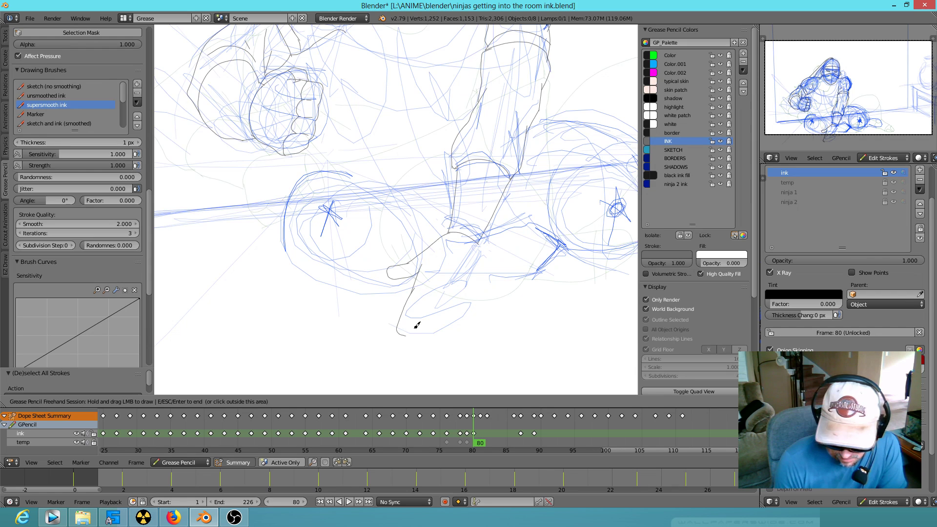
Step: Check the hands on frame 78, and mark the knuckles, outer hand edge and fingertips of the supporting hand on frame 80
{"action": "key", "text": "Left"}
{"action": "key", "text": "Left"}
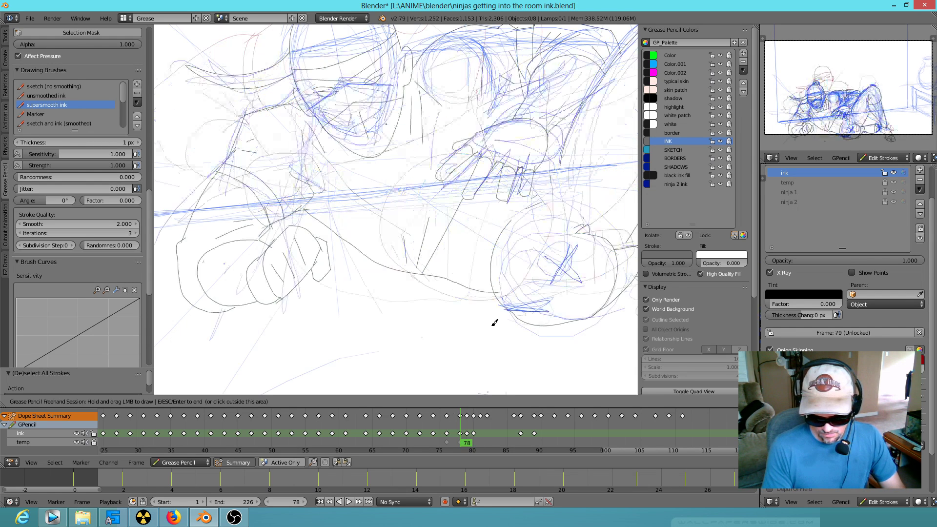
{"action": "key", "text": "Right"}
{"action": "key", "text": "Right"}
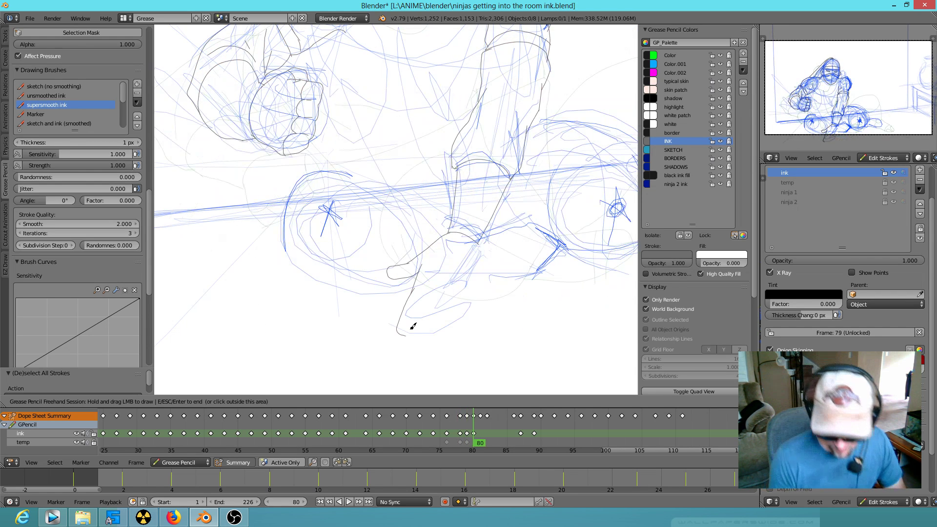
{"action": "left_click_drag", "start_coordinate": [414, 311], "coordinate": [428, 307]}
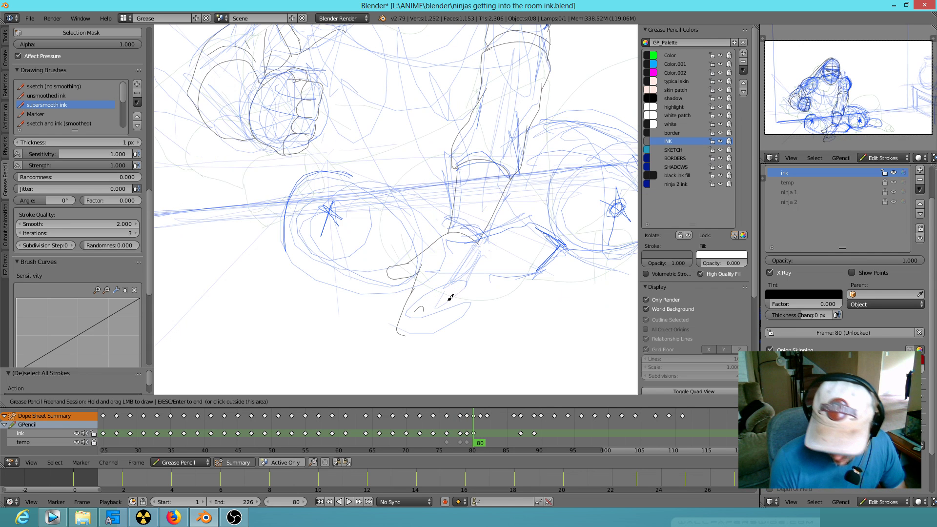
{"action": "mouse_move", "coordinate": [439, 304]}
{"action": "right_mouse_down"}
{"action": "mouse_move", "coordinate": [419, 310]}
{"action": "mouse_move", "coordinate": [428, 295]}
{"action": "mouse_move", "coordinate": [487, 288]}
{"action": "mouse_move", "coordinate": [465, 299]}
{"action": "mouse_move", "coordinate": [474, 298]}
{"action": "right_mouse_up"}
{"action": "left_click_drag", "start_coordinate": [480, 239], "coordinate": [489, 307]}
{"action": "left_click_drag", "start_coordinate": [490, 312], "coordinate": [499, 326]}
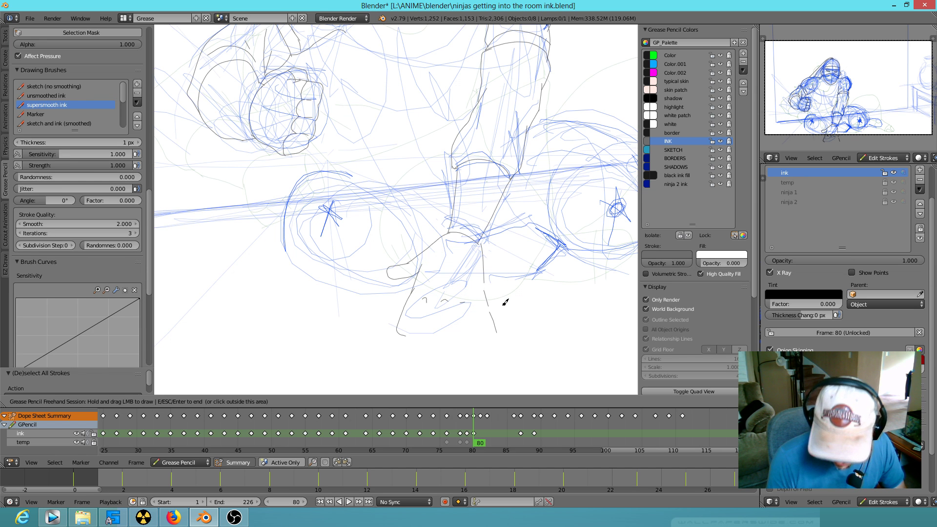
{"action": "left_click_drag", "start_coordinate": [422, 338], "coordinate": [433, 337]}
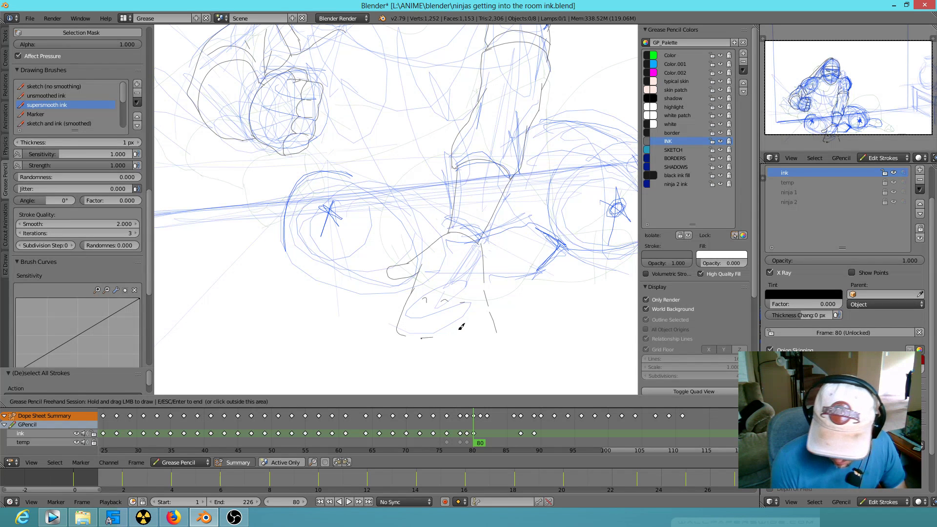
{"action": "left_click_drag", "start_coordinate": [497, 332], "coordinate": [489, 333]}
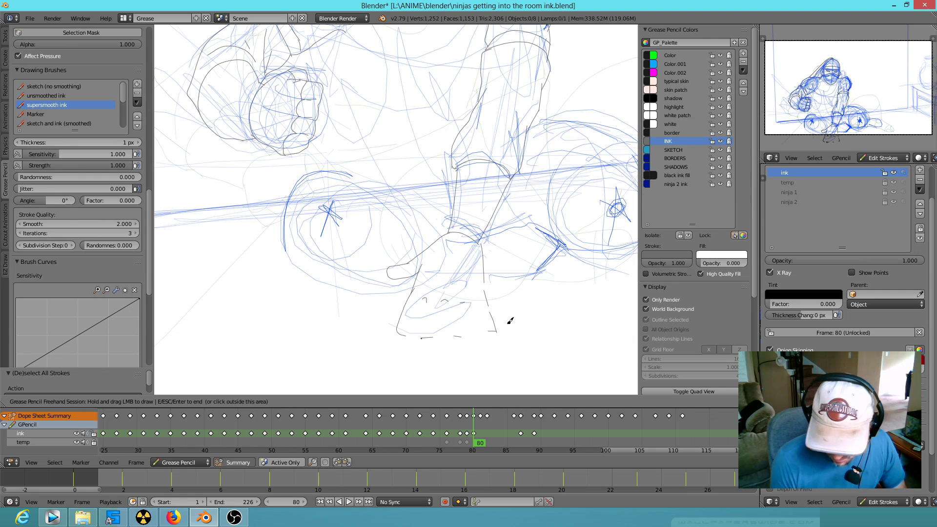
Step: Complete the supporting hand's spread fingers, knuckle line and remaining hand-edge strokes in ink
{"action": "mouse_move", "coordinate": [426, 305]}
{"action": "left_mouse_down"}
{"action": "mouse_move", "coordinate": [425, 297]}
{"action": "mouse_move", "coordinate": [434, 337]}
{"action": "mouse_move", "coordinate": [446, 297]}
{"action": "mouse_move", "coordinate": [455, 337]}
{"action": "mouse_move", "coordinate": [472, 332]}
{"action": "mouse_move", "coordinate": [471, 302]}
{"action": "mouse_move", "coordinate": [495, 322]}
{"action": "mouse_move", "coordinate": [490, 350]}
{"action": "mouse_move", "coordinate": [487, 340]}
{"action": "mouse_move", "coordinate": [457, 347]}
{"action": "mouse_move", "coordinate": [487, 337]}
{"action": "mouse_move", "coordinate": [458, 330]}
{"action": "mouse_move", "coordinate": [490, 328]}
{"action": "mouse_move", "coordinate": [494, 315]}
{"action": "left_mouse_up"}
{"action": "left_click_drag", "start_coordinate": [485, 274], "coordinate": [486, 295]}
{"action": "mouse_move", "coordinate": [406, 302]}
{"action": "left_mouse_down"}
{"action": "mouse_move", "coordinate": [413, 293]}
{"action": "mouse_move", "coordinate": [446, 304]}
{"action": "mouse_move", "coordinate": [489, 296]}
{"action": "left_mouse_up"}
{"action": "left_click_drag", "start_coordinate": [425, 252], "coordinate": [424, 262]}
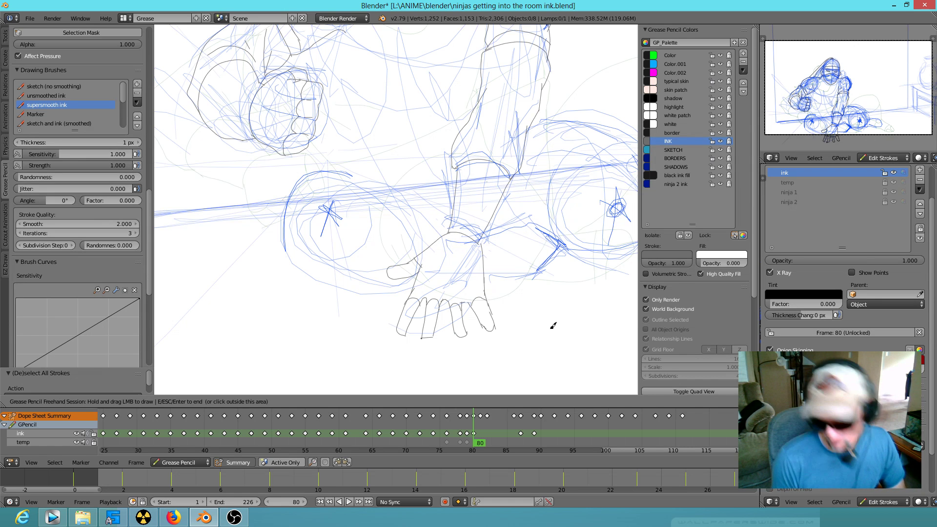
{"action": "mouse_move", "coordinate": [496, 245]}
{"action": "middle_mouse_down", "text": "shift"}
{"action": "mouse_move", "coordinate": [487, 341]}
{"action": "mouse_move", "coordinate": [480, 336]}
{"action": "middle_mouse_up", "text": "shift"}
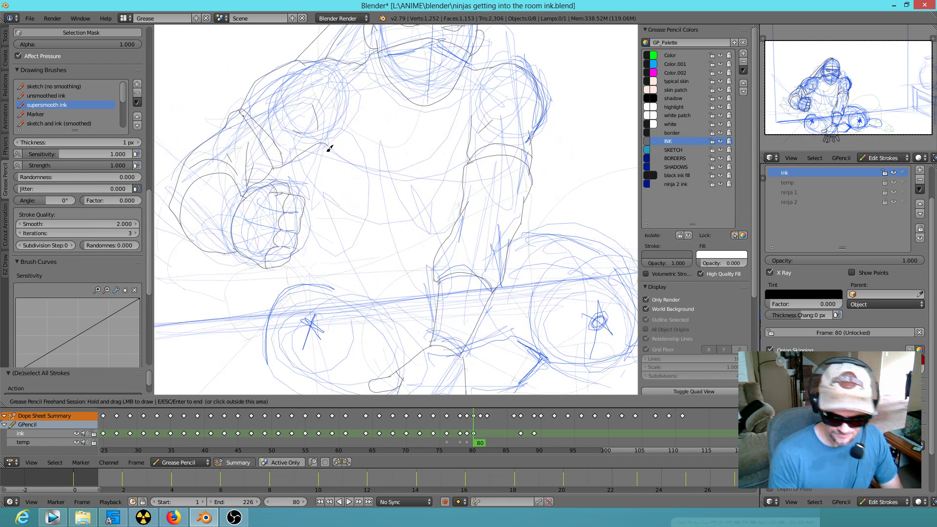
Step: Ink the shirt folds below the armpit, the torso's side edge, the abdomen mark and the curved waist line on frame 80
{"action": "left_click_drag", "start_coordinate": [312, 149], "coordinate": [353, 216]}
{"action": "left_click_drag", "start_coordinate": [318, 163], "coordinate": [322, 196]}
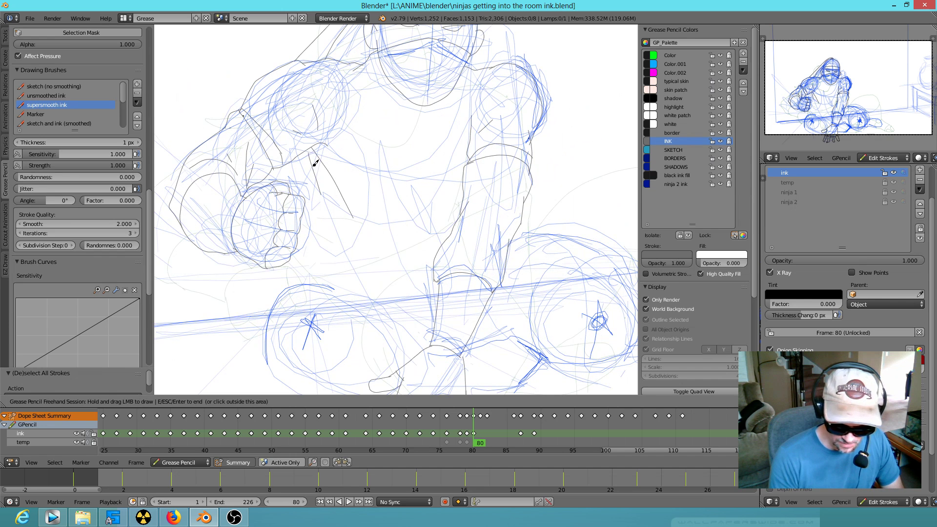
{"action": "left_click_drag", "start_coordinate": [303, 156], "coordinate": [299, 190]}
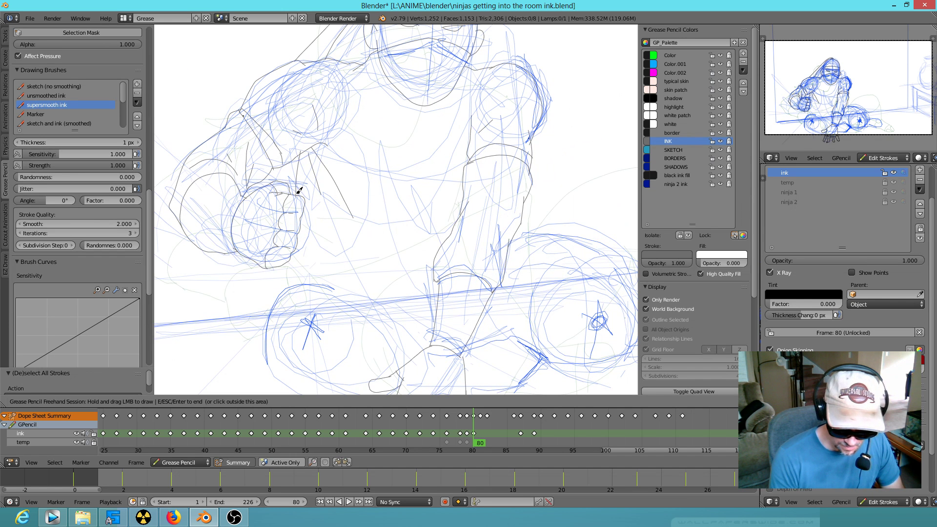
{"action": "left_click_drag", "start_coordinate": [301, 229], "coordinate": [330, 285]}
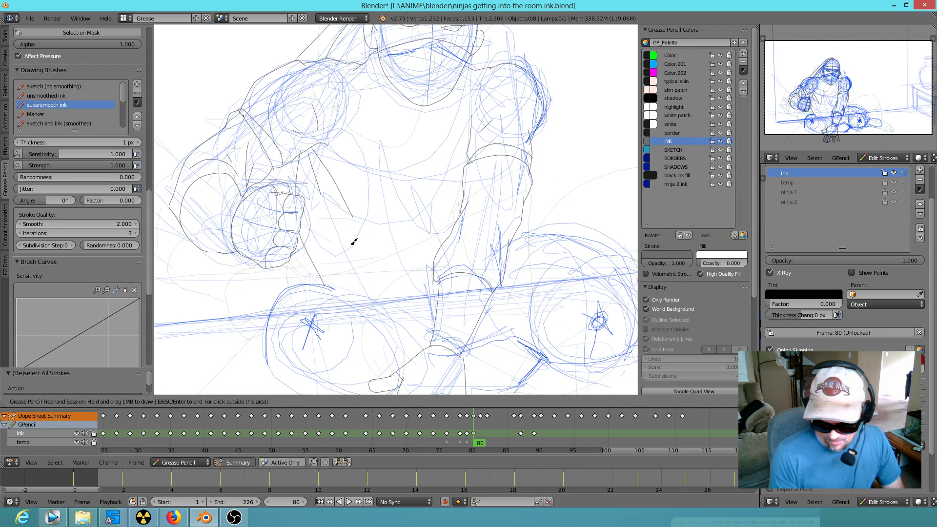
{"action": "left_click_drag", "start_coordinate": [417, 207], "coordinate": [406, 207]}
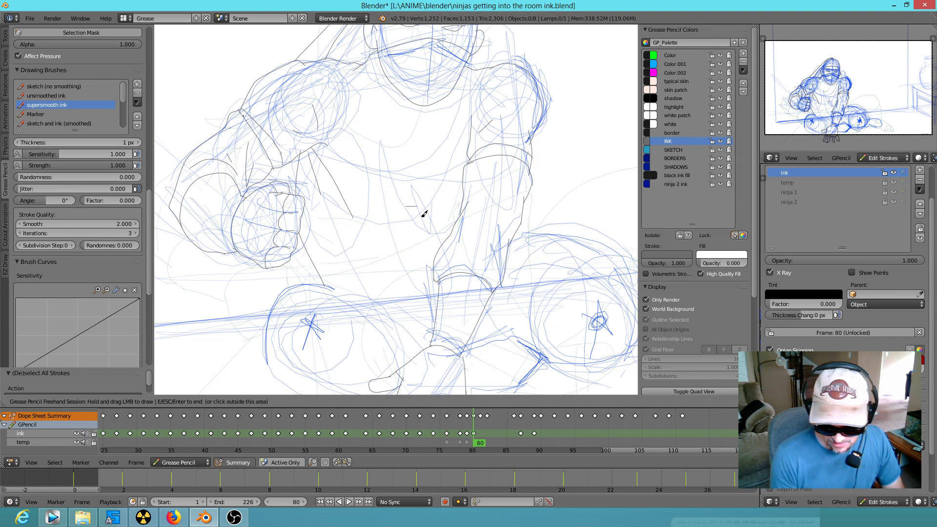
{"action": "mouse_move", "coordinate": [303, 224]}
{"action": "left_mouse_down"}
{"action": "mouse_move", "coordinate": [402, 245]}
{"action": "mouse_move", "coordinate": [447, 237]}
{"action": "left_mouse_up"}
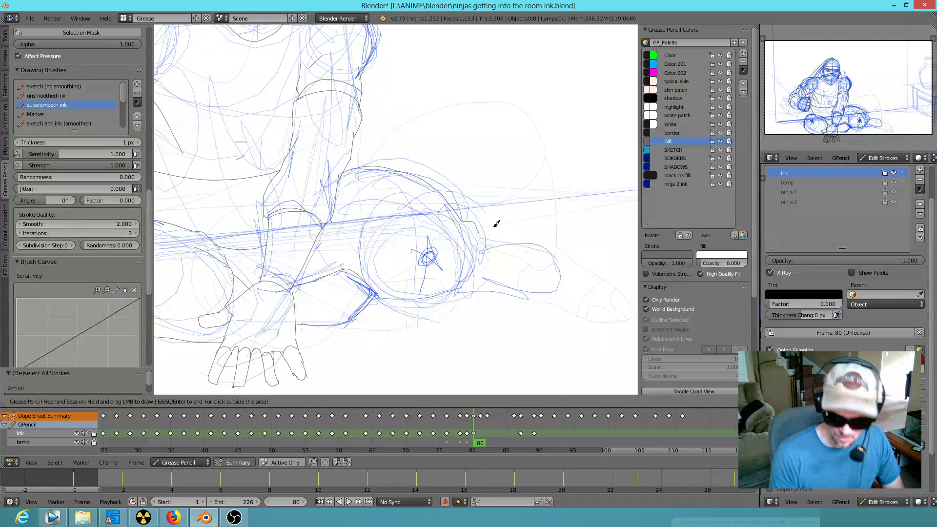
Step: Ink the rounded outline of the bent knee, the lower leg behind it and a short line on the crossed leg
{"action": "left_click_drag", "start_coordinate": [481, 220], "coordinate": [486, 225]}
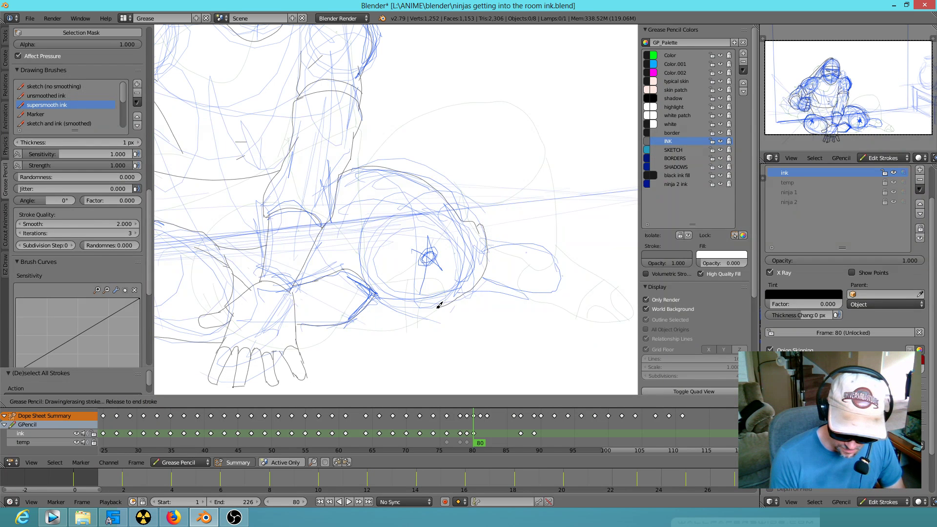
{"action": "left_click_drag", "start_coordinate": [382, 291], "coordinate": [380, 290]}
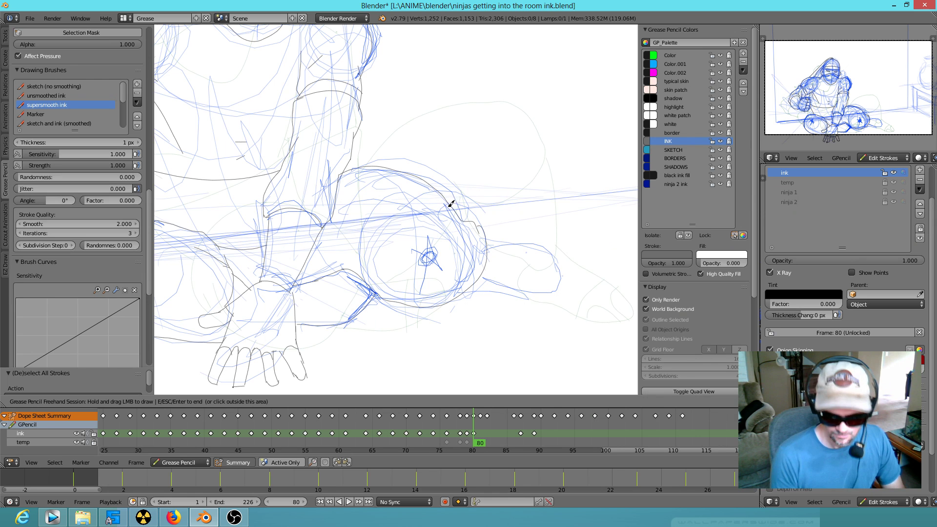
{"action": "left_click_drag", "start_coordinate": [494, 248], "coordinate": [491, 247]}
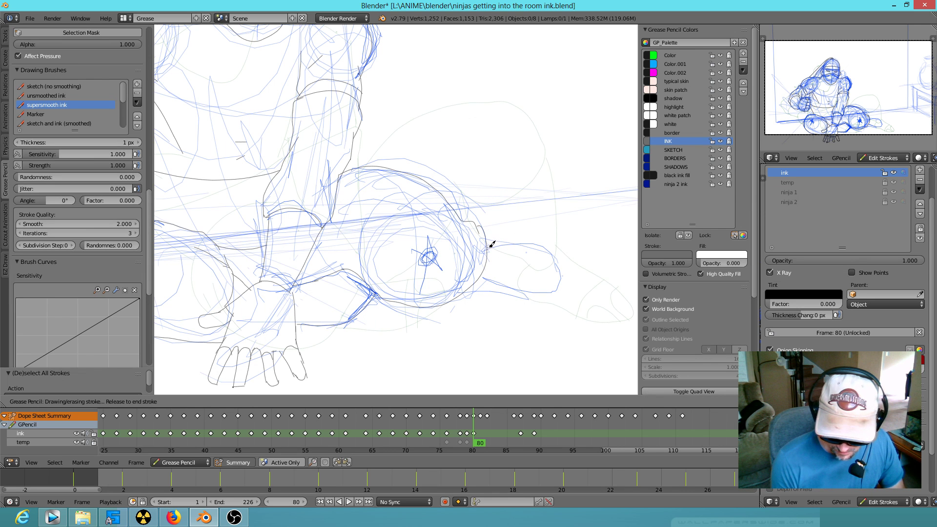
{"action": "left_click_drag", "start_coordinate": [559, 295], "coordinate": [549, 298]}
{"action": "mouse_move", "coordinate": [486, 276]}
{"action": "left_mouse_down"}
{"action": "mouse_move", "coordinate": [555, 295]}
{"action": "mouse_move", "coordinate": [561, 287]}
{"action": "left_mouse_up"}
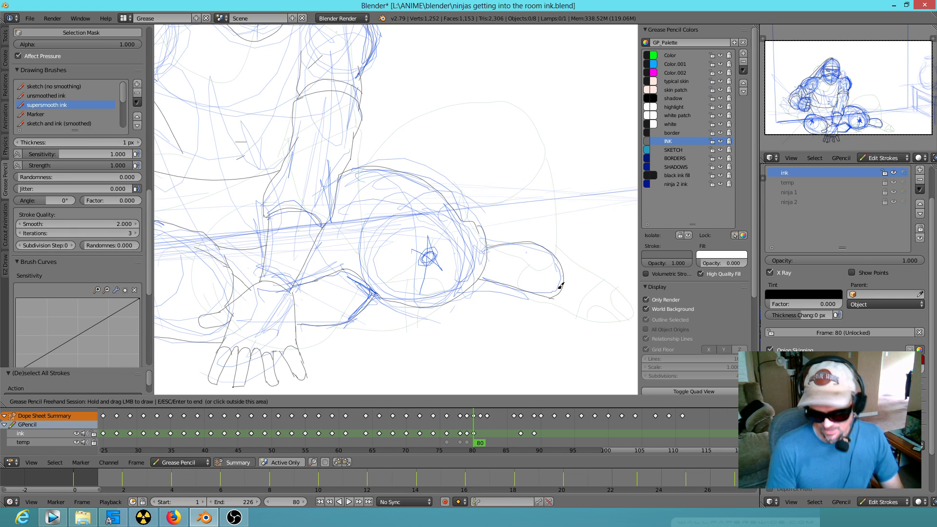
{"action": "scroll", "coordinate": [508, 229], "scroll_direction": "down", "scroll_amount": 3}
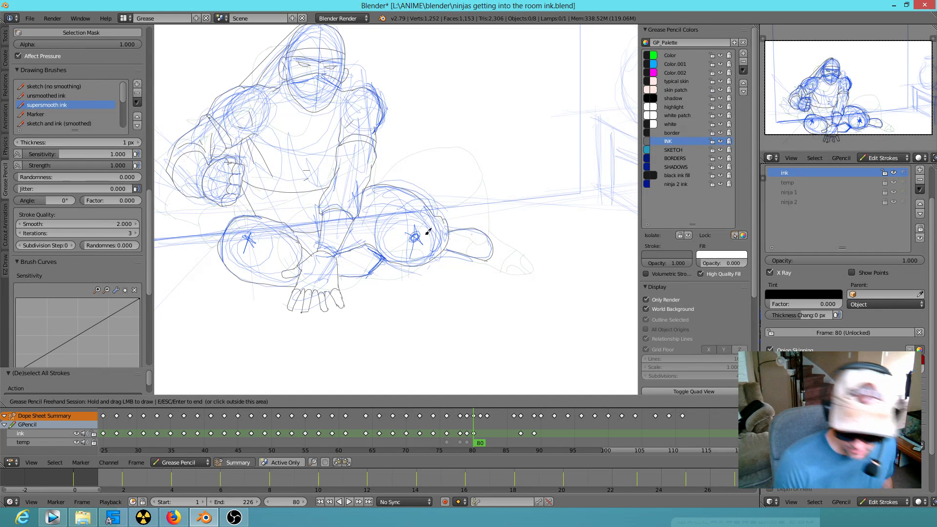
{"action": "scroll", "coordinate": [454, 230], "scroll_direction": "up", "scroll_amount": 3, "text": "shift"}
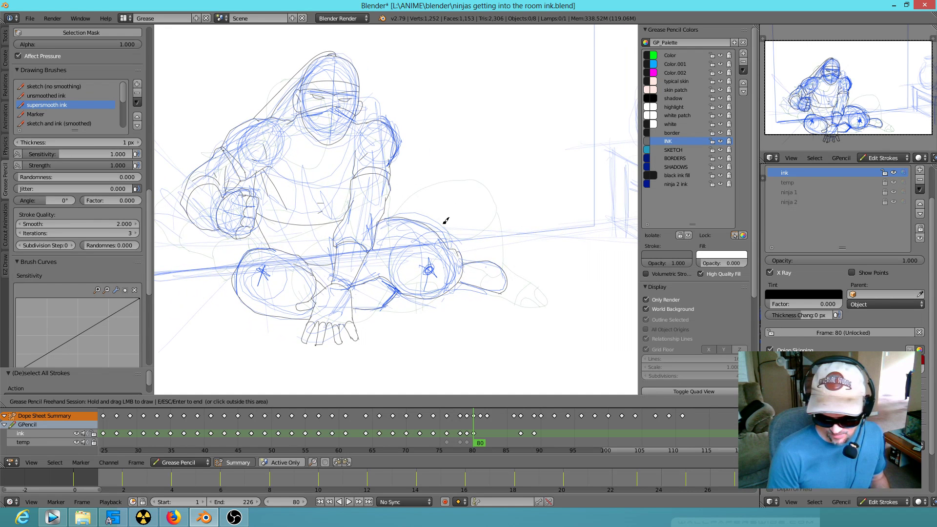
{"action": "left_click_drag", "start_coordinate": [381, 263], "coordinate": [393, 273]}
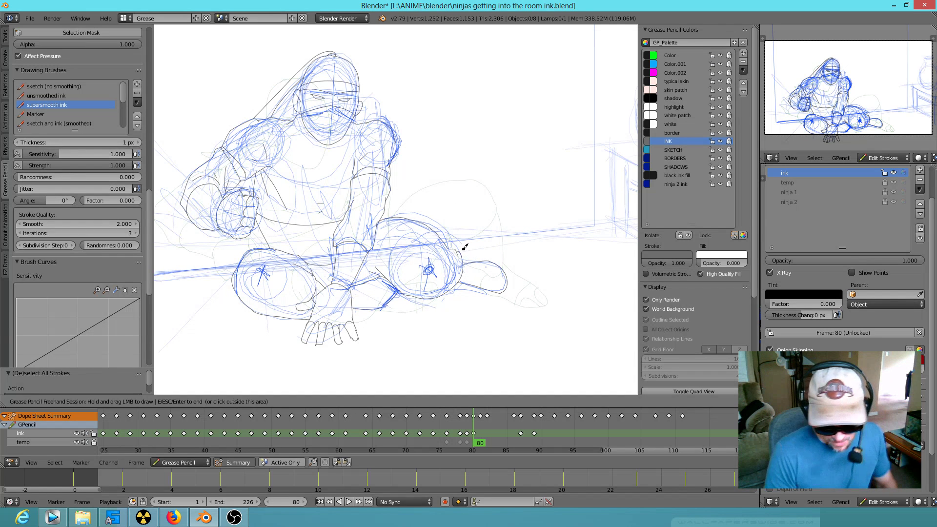
Step: Compare frame 80 with its neighbouring inked frames and examine the lying ninja's drawing on frame 72
{"action": "key", "text": "Down"}
{"action": "key", "text": "Down"}
{"action": "key", "text": "Down"}
{"action": "key", "text": "Up"}
{"action": "key", "text": "Up"}
{"action": "key", "text": "Up"}
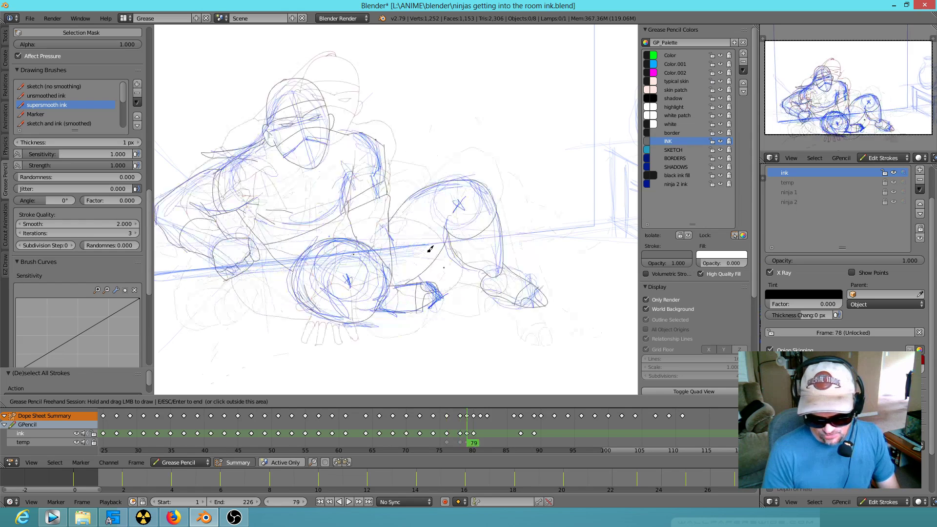
{"action": "key", "text": "Right"}
{"action": "key", "text": "Left"}
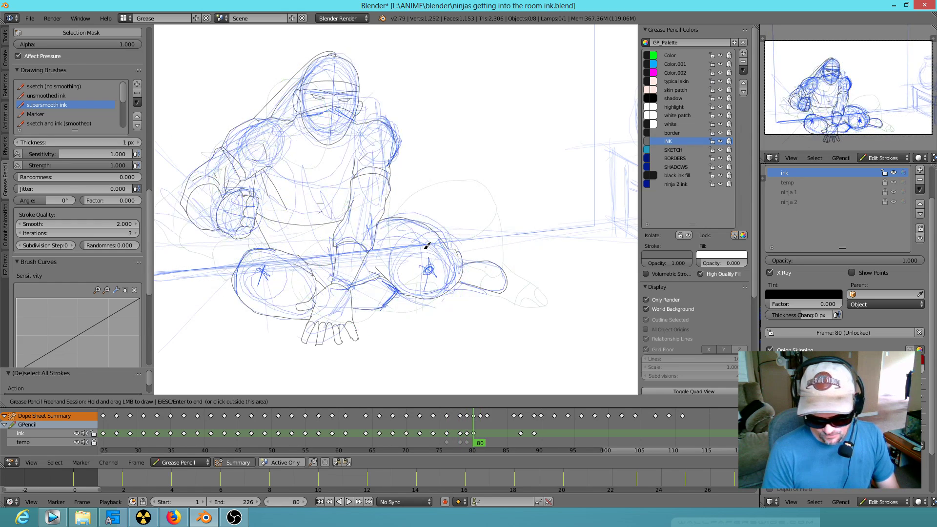
{"action": "key", "text": "Right"}
{"action": "key", "text": "Right"}
{"action": "key", "text": "Right"}
{"action": "key", "text": "Right"}
{"action": "key", "text": "Right"}
{"action": "key", "text": "Right"}
{"action": "key", "text": "Left"}
{"action": "key", "text": "Left"}
{"action": "key", "text": "Left"}
{"action": "key", "text": "Left"}
{"action": "key", "text": "Left"}
{"action": "key", "text": "Left"}
{"action": "key", "text": "Left"}
{"action": "key", "text": "Left"}
{"action": "key", "text": "Left"}
{"action": "key", "text": "Left"}
{"action": "key", "text": "Left"}
{"action": "key", "text": "Left"}
{"action": "key", "text": "Left"}
{"action": "key", "text": "Left"}
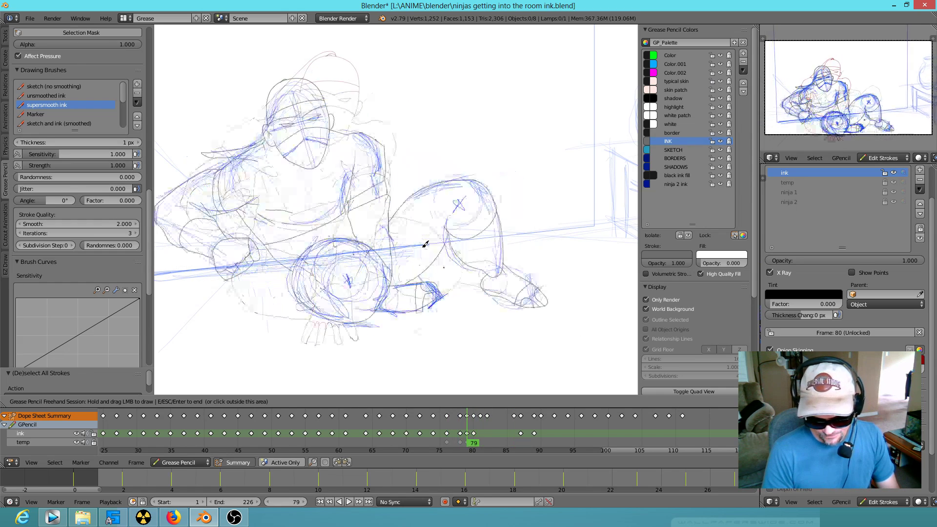
{"action": "scroll", "coordinate": [400, 246], "scroll_direction": "up", "scroll_amount": 2}
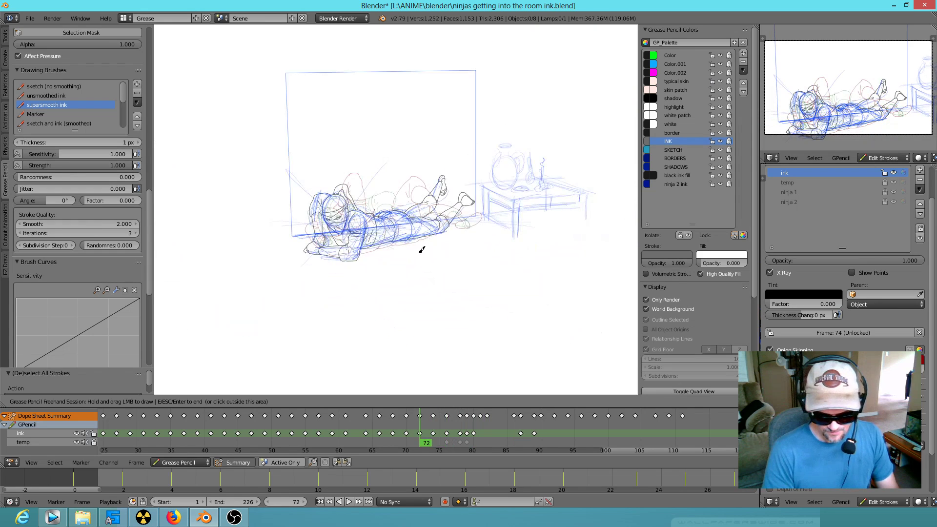
{"action": "scroll", "coordinate": [454, 293], "scroll_direction": "up", "scroll_amount": 2}
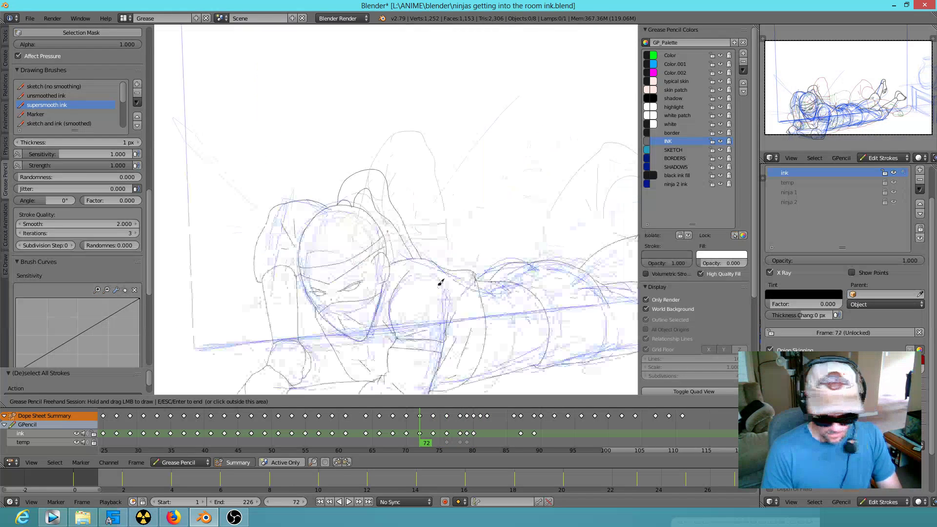
{"action": "key", "text": "KP_0"}
{"action": "middle_click_drag", "start_coordinate": [498, 300], "coordinate": [411, 314], "text": "shift"}
{"action": "scroll", "coordinate": [410, 314], "scroll_direction": "up", "scroll_amount": 2}
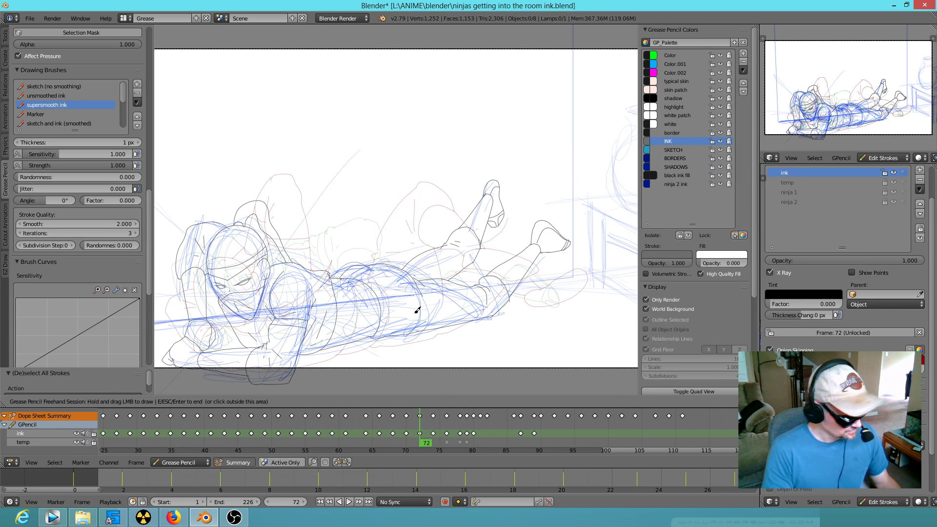
Step: Play back the animation from its early frames to review the inked motion, and return to frame 80
{"action": "key", "text": "Escape"}
{"action": "key", "text": "alt+a"}
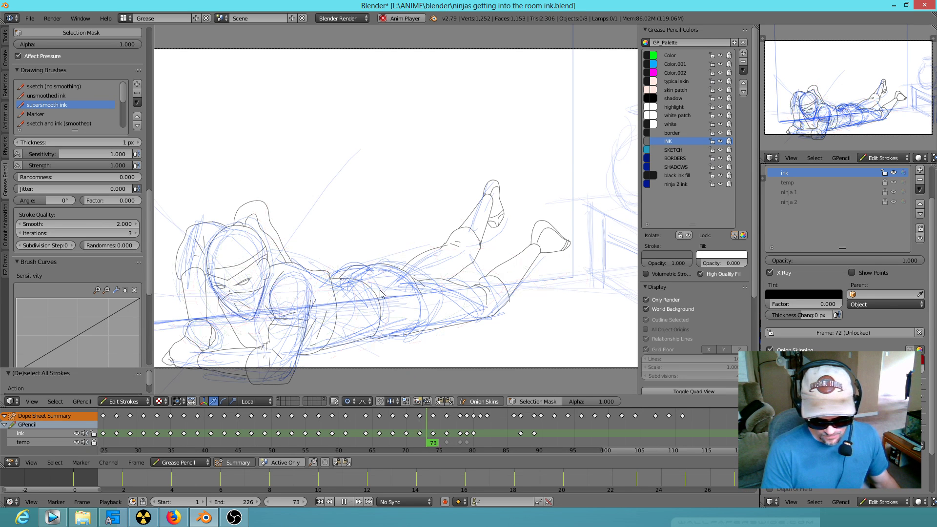
{"action": "scroll", "coordinate": [386, 291], "scroll_direction": "down", "scroll_amount": 3}
{"action": "scroll", "coordinate": [386, 291], "scroll_direction": "up", "scroll_amount": 3}
{"action": "key", "text": "Escape"}
{"action": "mouse_move", "coordinate": [427, 448]}
{"action": "left_mouse_down"}
{"action": "mouse_move", "coordinate": [98, 440]}
{"action": "mouse_move", "coordinate": [163, 458]}
{"action": "mouse_move", "coordinate": [403, 423]}
{"action": "mouse_move", "coordinate": [373, 439]}
{"action": "mouse_move", "coordinate": [311, 438]}
{"action": "mouse_move", "coordinate": [383, 437]}
{"action": "mouse_move", "coordinate": [412, 419]}
{"action": "mouse_move", "coordinate": [435, 441]}
{"action": "mouse_move", "coordinate": [64, 442]}
{"action": "left_mouse_up"}
{"action": "key", "text": "Escape"}
{"action": "key", "text": "Home"}
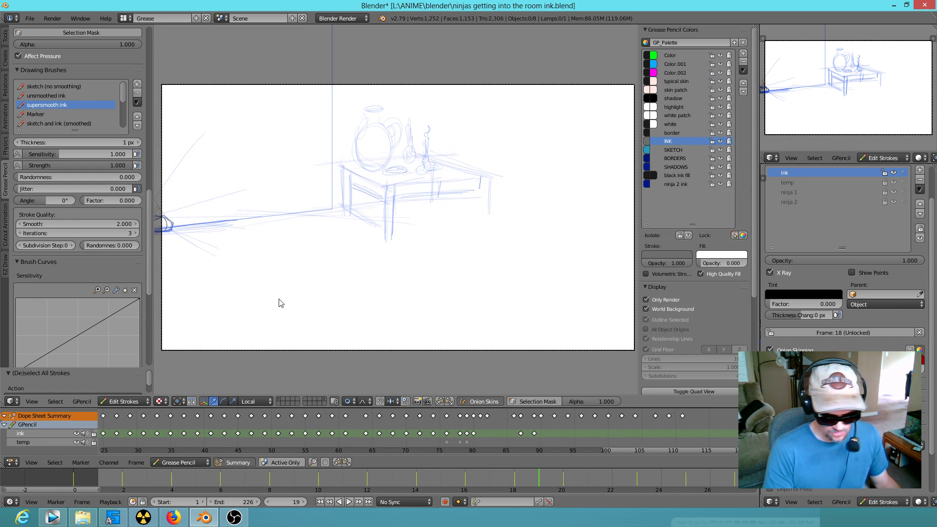
{"action": "key", "text": "alt+a"}
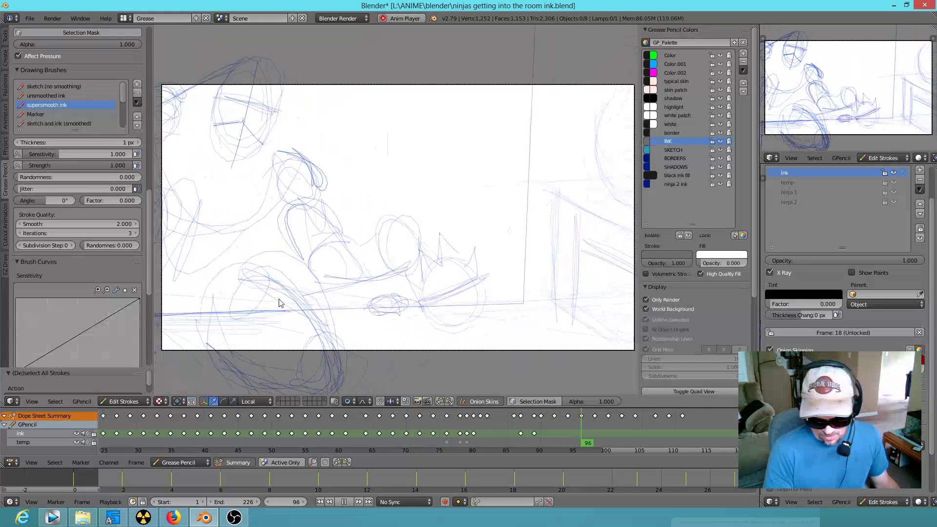
{"action": "key", "text": "Escape"}
{"action": "key", "text": "alt+a"}
{"action": "left_click_drag", "start_coordinate": [510, 442], "coordinate": [475, 441]}
{"action": "key", "text": "alt+a"}
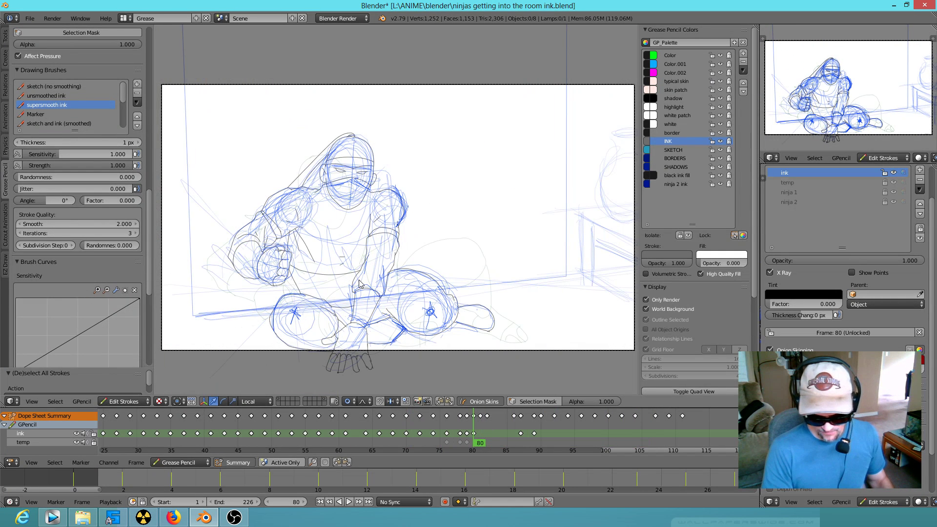
Step: Step back through the inked drawings from frame 80 to frame 68 to check the lying poses
{"action": "key", "text": "Left"}
{"action": "key", "text": "Left"}
{"action": "key", "text": "Left"}
{"action": "key", "text": "Left"}
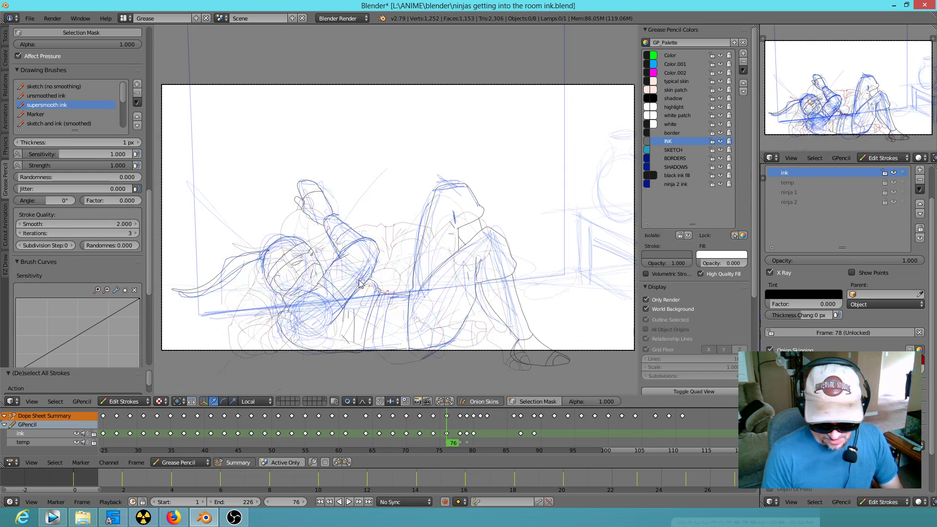
{"action": "key", "text": "Left"}
{"action": "key", "text": "Left"}
{"action": "key", "text": "Left"}
{"action": "key", "text": "Left"}
{"action": "key", "text": "Left"}
{"action": "key", "text": "Left"}
{"action": "key", "text": "Left"}
{"action": "key", "text": "Left"}
{"action": "key", "text": "Left"}
{"action": "key", "text": "Left"}
{"action": "key", "text": "Left"}
{"action": "key", "text": "Left"}
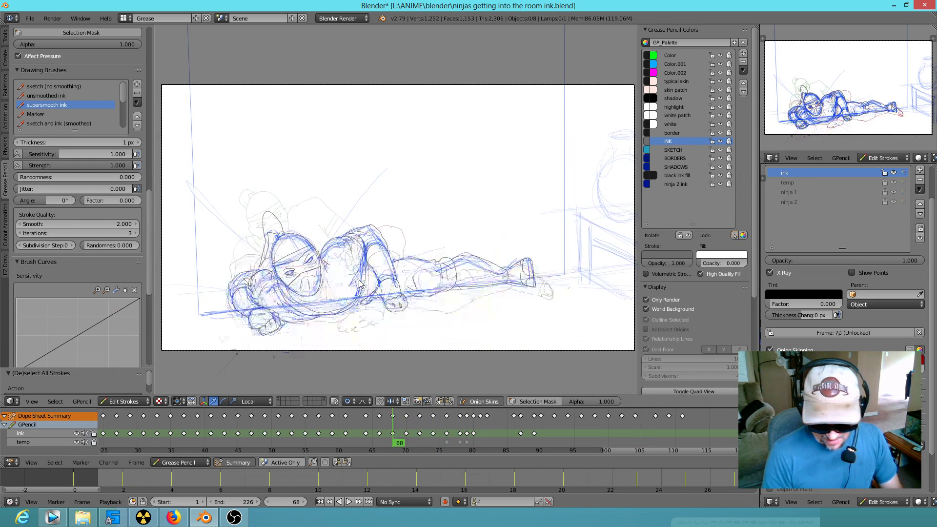
{"action": "key", "text": "Right"}
{"action": "key", "text": "Right"}
{"action": "key", "text": "Right"}
{"action": "key", "text": "Right"}
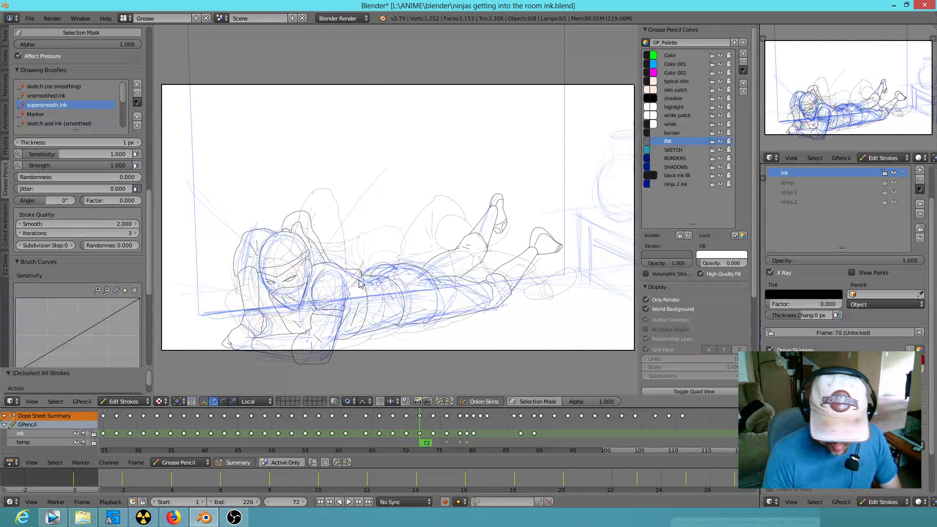
{"action": "key", "text": "Left"}
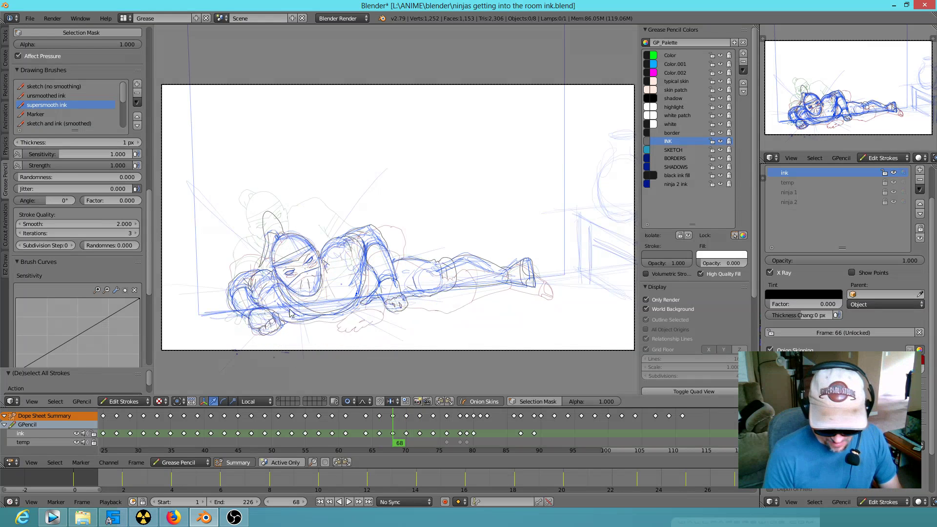
Step: Hide the ninja 1 sketch layer, keep the background sketch visible, and go to the inked drawing on frame 70
{"action": "left_click", "coordinate": [894, 183]}
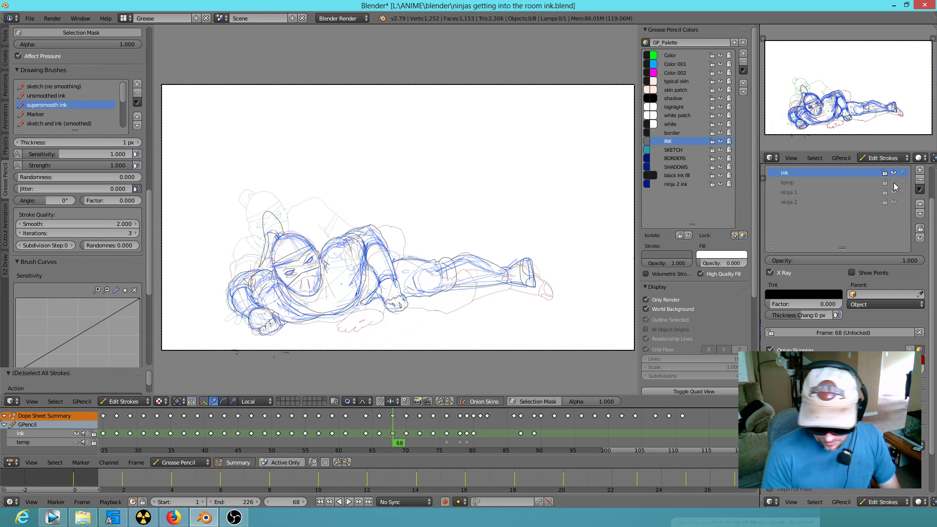
{"action": "left_click", "coordinate": [894, 193]}
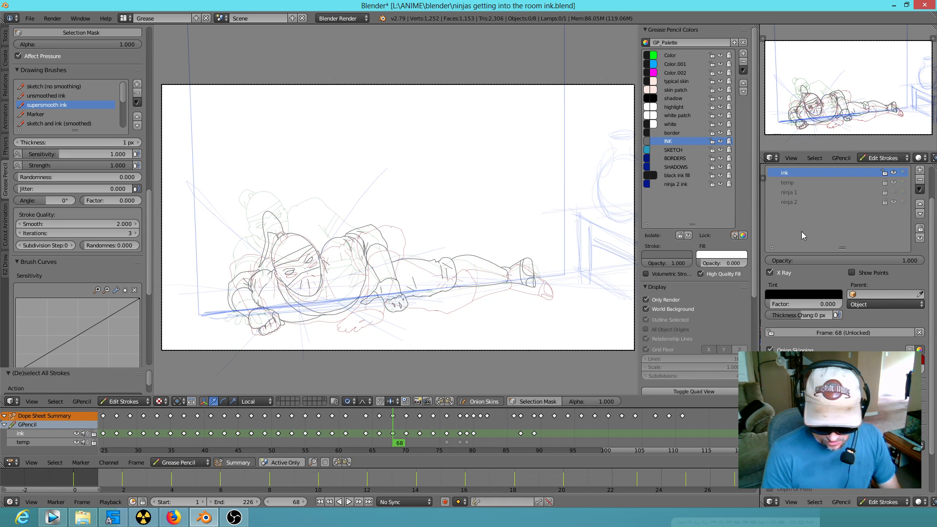
{"action": "key", "text": "Up"}
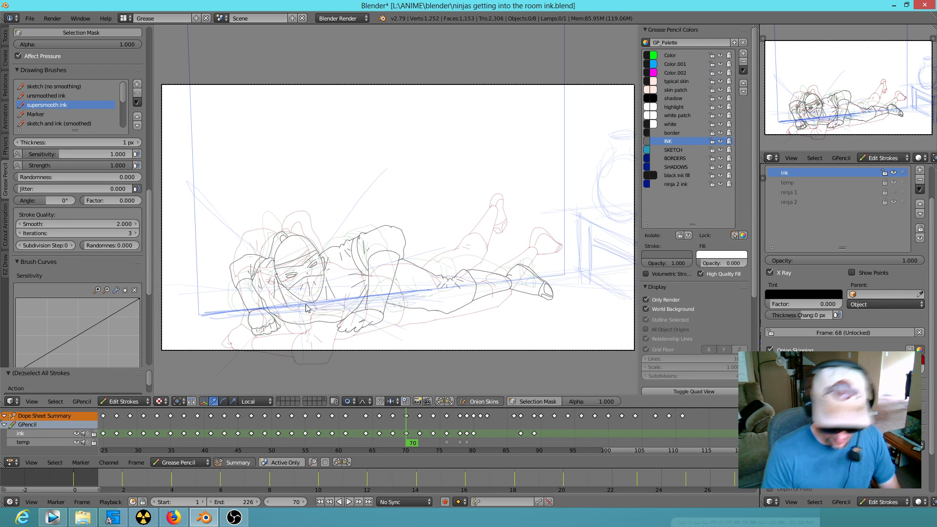
Step: On frame 70, extend the lower end of the neck line beside the face to the chest's bottom contour using proportional editing
{"action": "scroll", "coordinate": [368, 226], "scroll_direction": "up", "scroll_amount": 2}
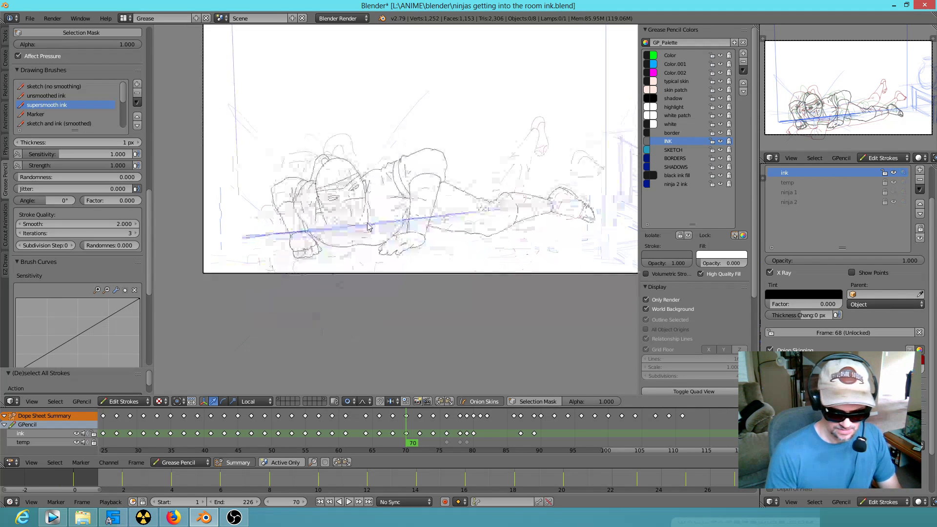
{"action": "scroll", "coordinate": [368, 226], "scroll_direction": "up", "scroll_amount": 1}
{"action": "scroll", "coordinate": [351, 264], "scroll_direction": "up", "scroll_amount": 2}
{"action": "middle_click_drag", "start_coordinate": [337, 258], "coordinate": [335, 314], "text": "shift"}
{"action": "scroll", "coordinate": [335, 313], "scroll_direction": "up", "scroll_amount": 2}
{"action": "mouse_move", "coordinate": [352, 274]}
{"action": "middle_mouse_down", "text": "shift"}
{"action": "mouse_move", "coordinate": [392, 229]}
{"action": "mouse_move", "coordinate": [404, 274]}
{"action": "mouse_move", "coordinate": [462, 239]}
{"action": "middle_mouse_up", "text": "shift"}
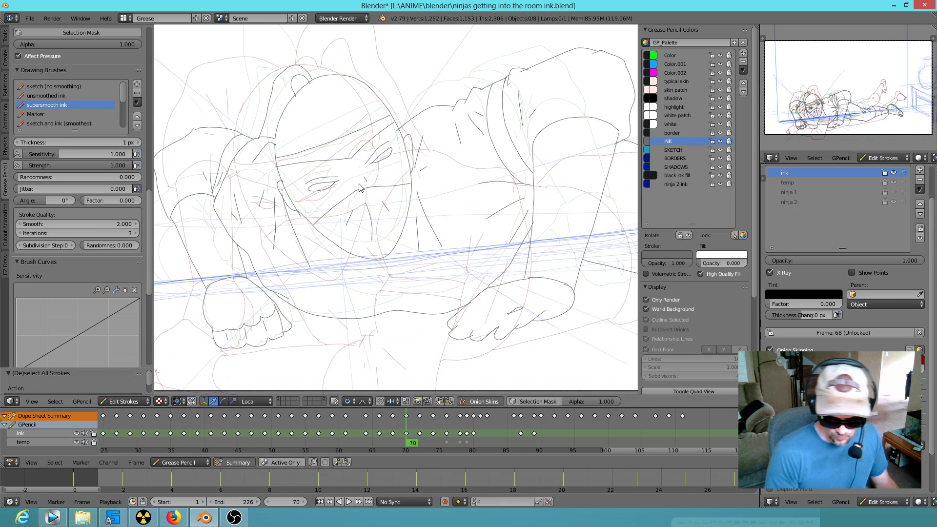
{"action": "right_click", "coordinate": [312, 272]}
{"action": "key", "text": "g"}
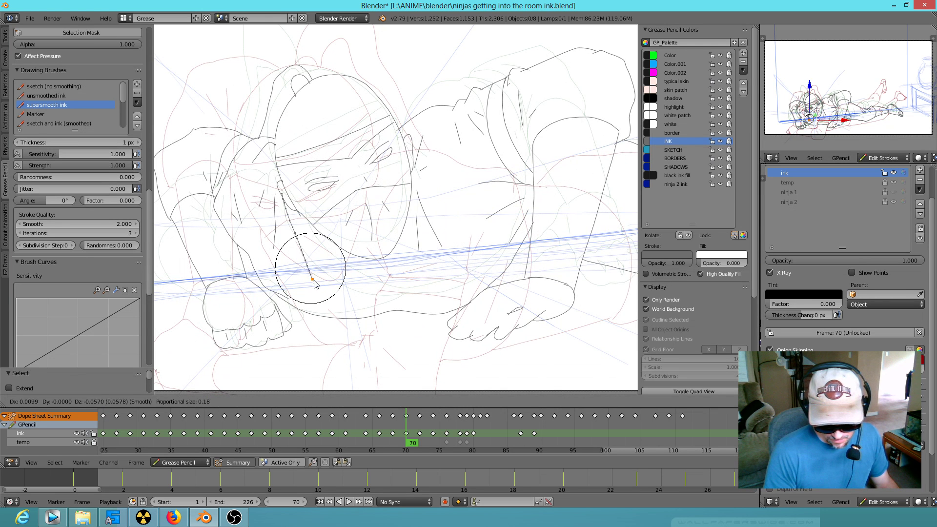
{"action": "left_click", "coordinate": [359, 320]}
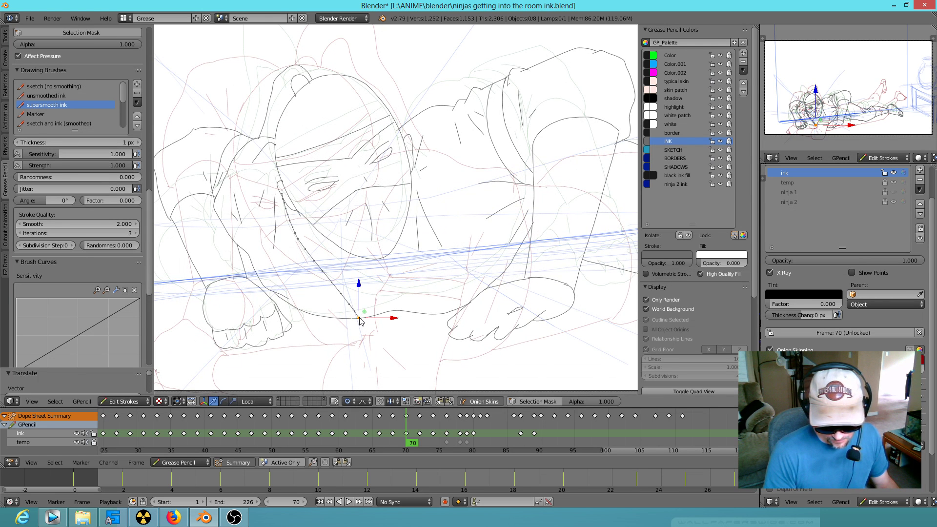
Step: On frame 70, shift the whole neck line toward the chest's middle and pull its upper end down to the jaw contour
{"action": "right_click", "coordinate": [283, 202]}
{"action": "key", "text": "g"}
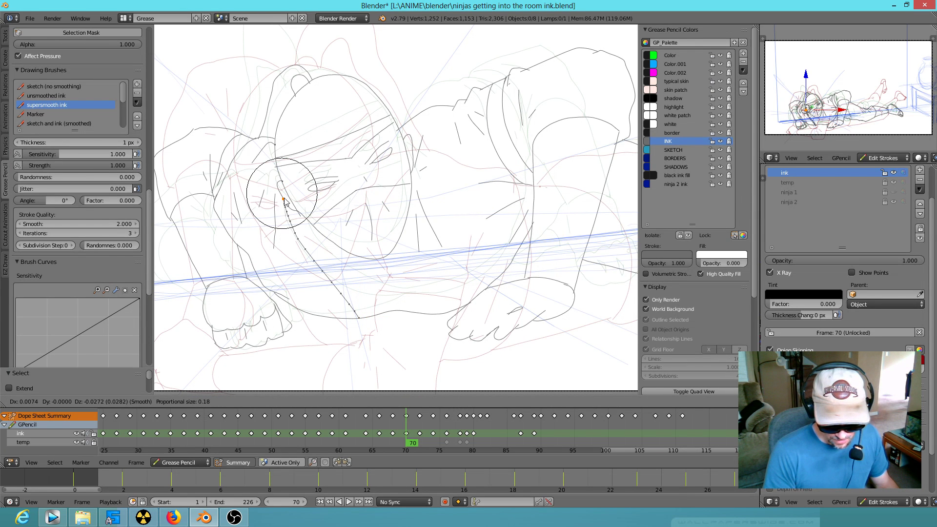
{"action": "left_click", "coordinate": [285, 201]}
{"action": "key", "text": "l"}
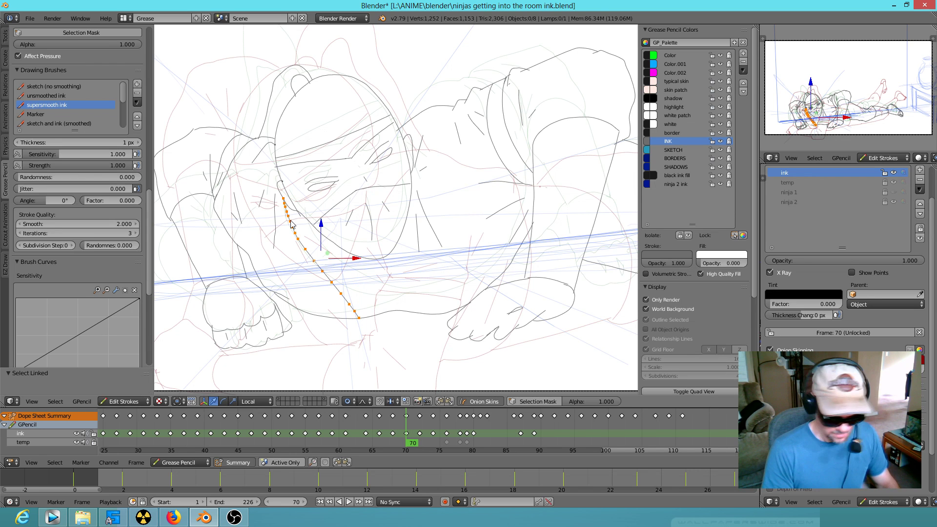
{"action": "key", "text": "g"}
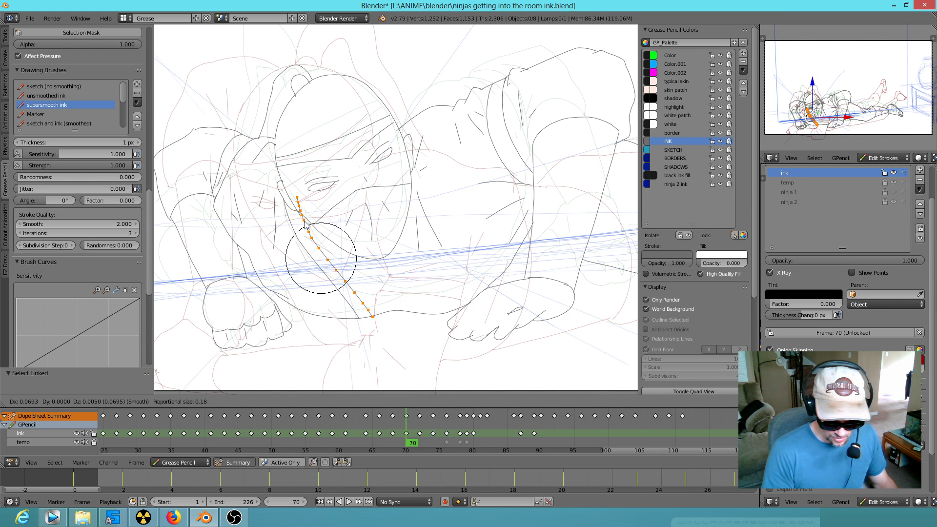
{"action": "left_click", "coordinate": [305, 216]}
{"action": "right_click", "coordinate": [299, 200]}
{"action": "key", "text": "g"}
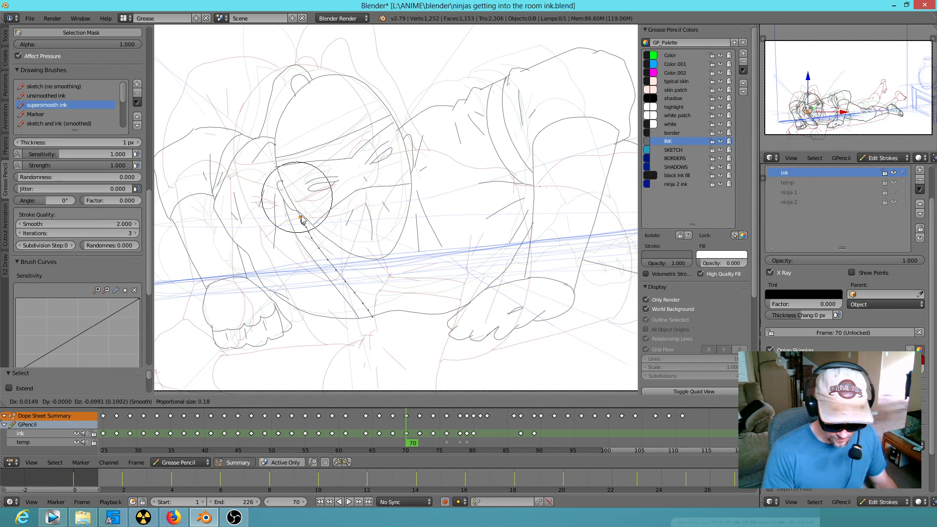
{"action": "left_click", "coordinate": [303, 216]}
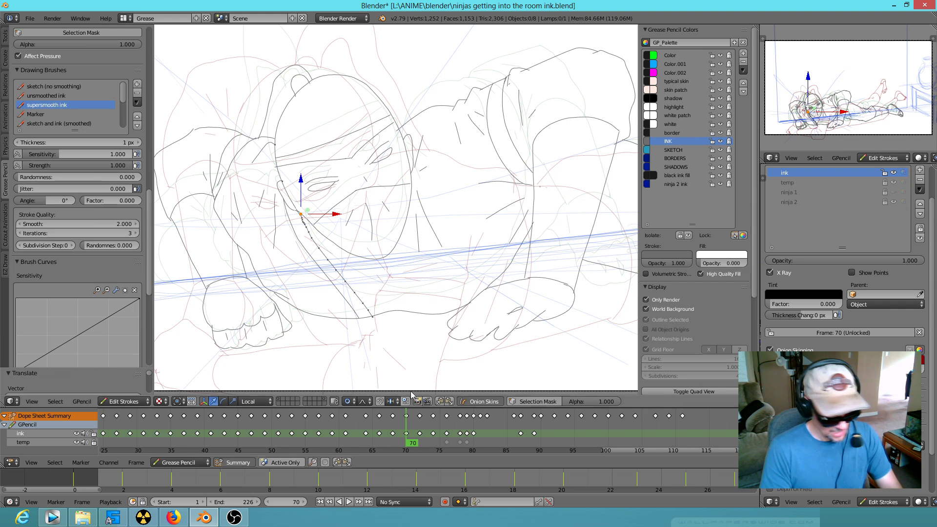
Step: On frame 74, ink two roughly parallel collar lines running diagonally across the ninja's torso to the lower body contour
{"action": "key", "text": "Up"}
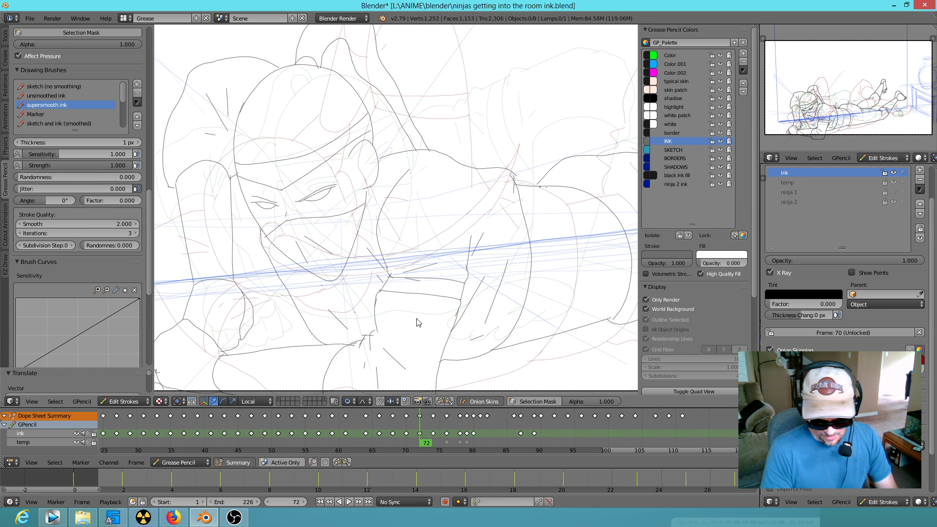
{"action": "key", "text": "Up"}
{"action": "key", "text": "Down"}
{"action": "key", "text": "Down"}
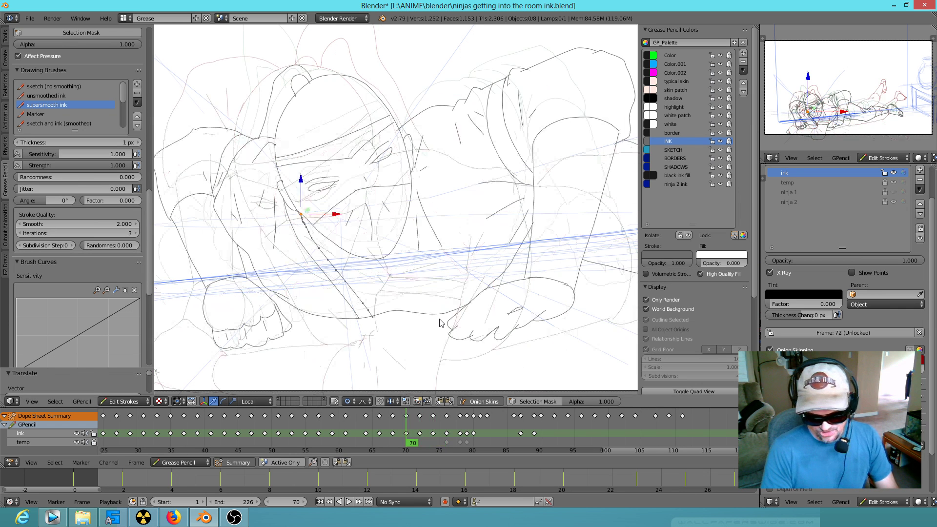
{"action": "key", "text": "Up"}
{"action": "key", "text": "Up"}
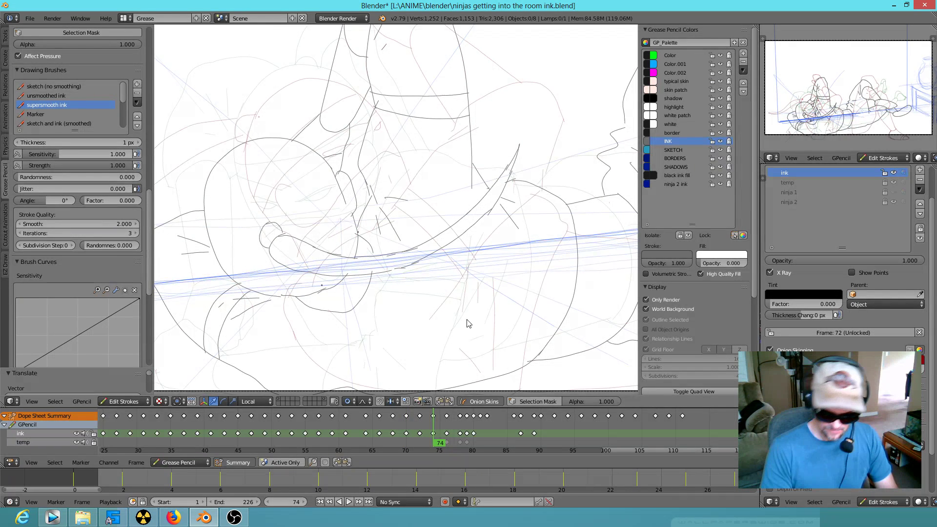
{"action": "middle_click_drag", "start_coordinate": [467, 324], "coordinate": [442, 274], "text": "shift"}
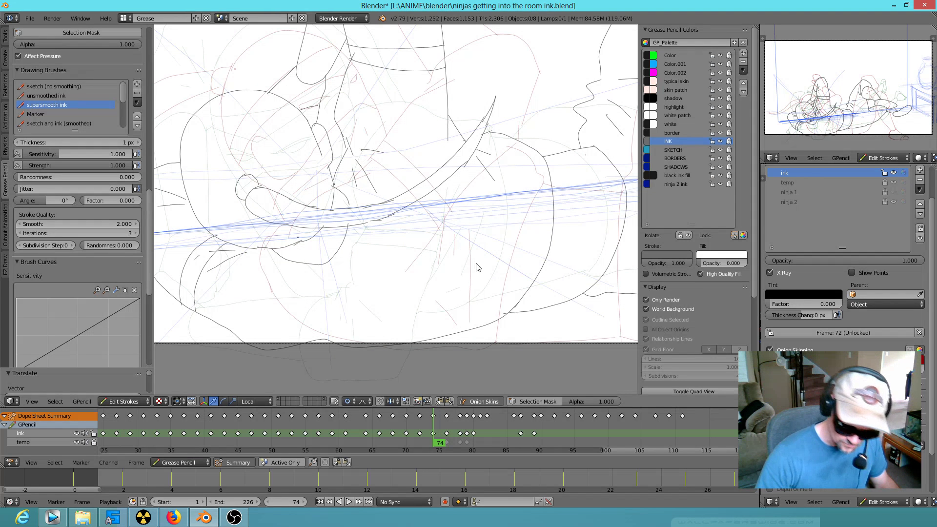
{"action": "key", "text": "d"}
{"action": "mouse_move", "coordinate": [349, 149]}
{"action": "left_mouse_down"}
{"action": "mouse_move", "coordinate": [383, 200]}
{"action": "mouse_move", "coordinate": [503, 316]}
{"action": "left_mouse_up"}
{"action": "mouse_move", "coordinate": [345, 163]}
{"action": "left_mouse_down"}
{"action": "mouse_move", "coordinate": [408, 259]}
{"action": "mouse_move", "coordinate": [463, 298]}
{"action": "mouse_move", "coordinate": [481, 328]}
{"action": "left_mouse_up"}
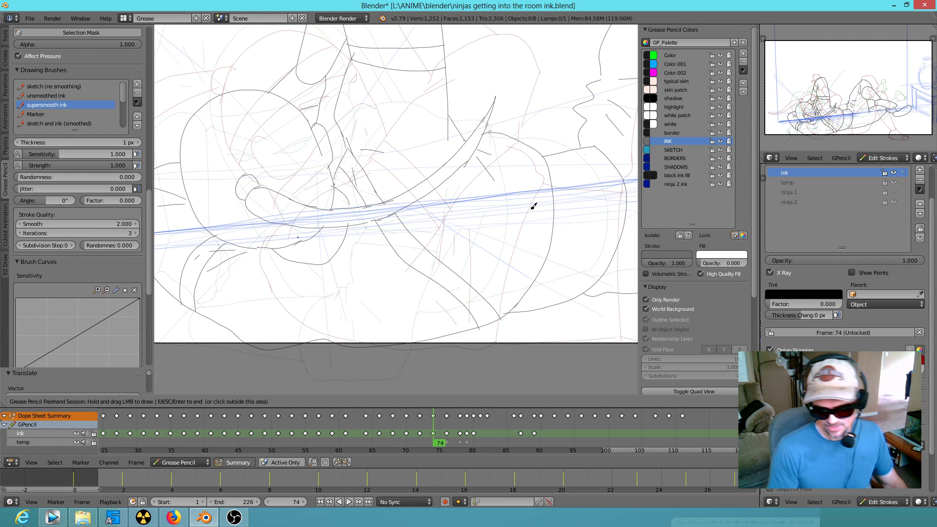
{"action": "key", "text": "Escape"}
Step: Scrub ahead to frame 80 and step back to frame 74 to check which inked drawings need collar lines
{"action": "scroll", "coordinate": [508, 110], "scroll_direction": "down", "scroll_amount": 5}
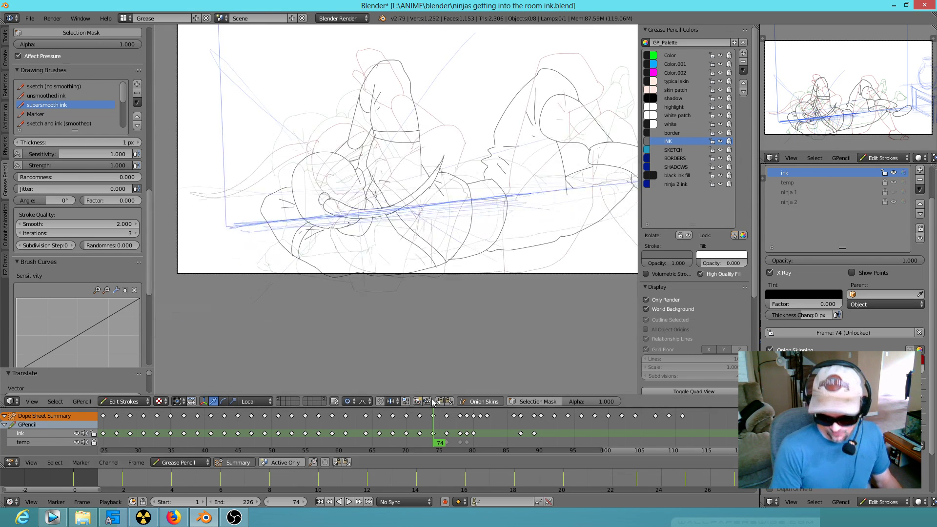
{"action": "mouse_move", "coordinate": [434, 448]}
{"action": "left_mouse_down"}
{"action": "mouse_move", "coordinate": [283, 440]}
{"action": "mouse_move", "coordinate": [376, 437]}
{"action": "mouse_move", "coordinate": [421, 420]}
{"action": "mouse_move", "coordinate": [385, 442]}
{"action": "mouse_move", "coordinate": [280, 442]}
{"action": "mouse_move", "coordinate": [390, 454]}
{"action": "mouse_move", "coordinate": [240, 442]}
{"action": "mouse_move", "coordinate": [421, 454]}
{"action": "mouse_move", "coordinate": [448, 446]}
{"action": "mouse_move", "coordinate": [460, 420]}
{"action": "mouse_move", "coordinate": [412, 447]}
{"action": "mouse_move", "coordinate": [361, 447]}
{"action": "mouse_move", "coordinate": [379, 454]}
{"action": "mouse_move", "coordinate": [328, 445]}
{"action": "mouse_move", "coordinate": [372, 457]}
{"action": "mouse_move", "coordinate": [393, 416]}
{"action": "mouse_move", "coordinate": [425, 433]}
{"action": "mouse_move", "coordinate": [477, 433]}
{"action": "left_mouse_up"}
{"action": "middle_click_drag", "start_coordinate": [493, 223], "coordinate": [437, 203], "text": "shift"}
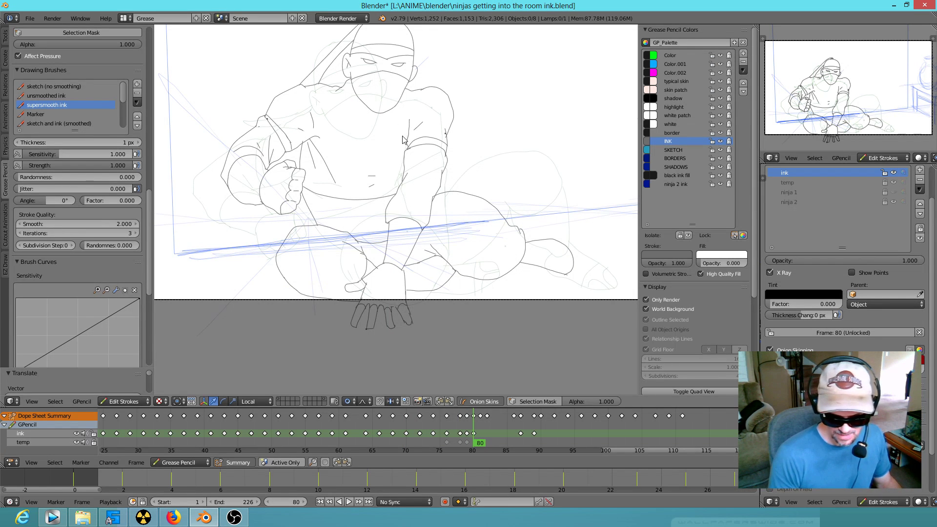
{"action": "key", "text": "Down"}
{"action": "key", "text": "Down"}
{"action": "key", "text": "Down"}
{"action": "key", "text": "Down"}
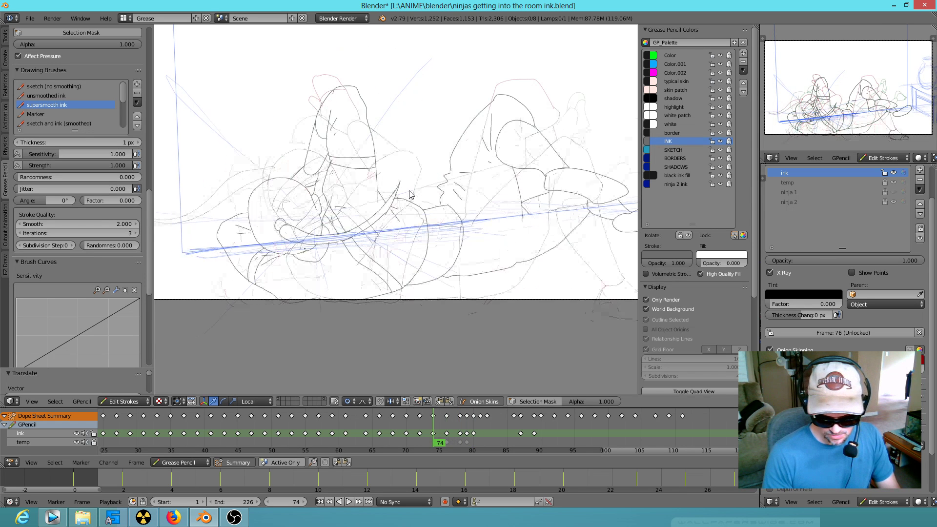
Step: On frame 78, ink the two collar lines from beside the face, around under the chin, to the raised hand
{"action": "key", "text": "Up"}
{"action": "key", "text": "Up"}
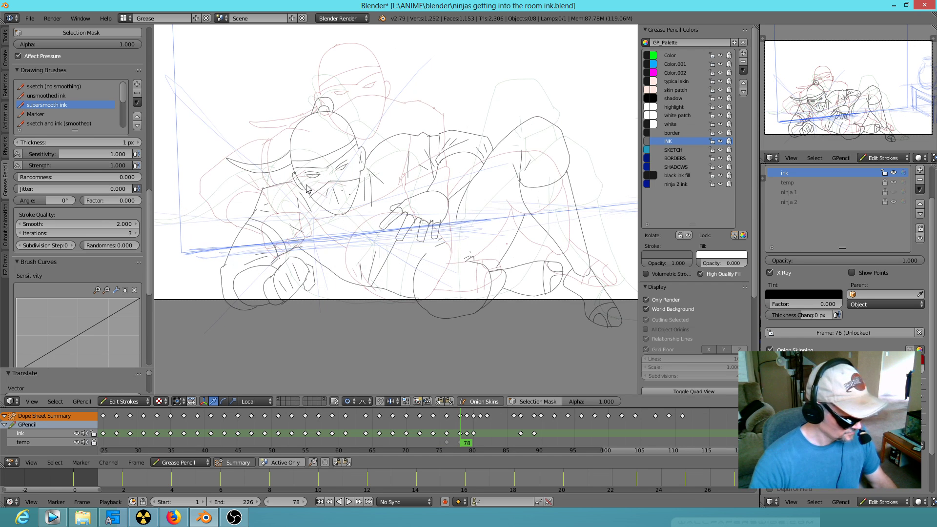
{"action": "left_click_drag", "start_coordinate": [301, 196], "coordinate": [369, 235]}
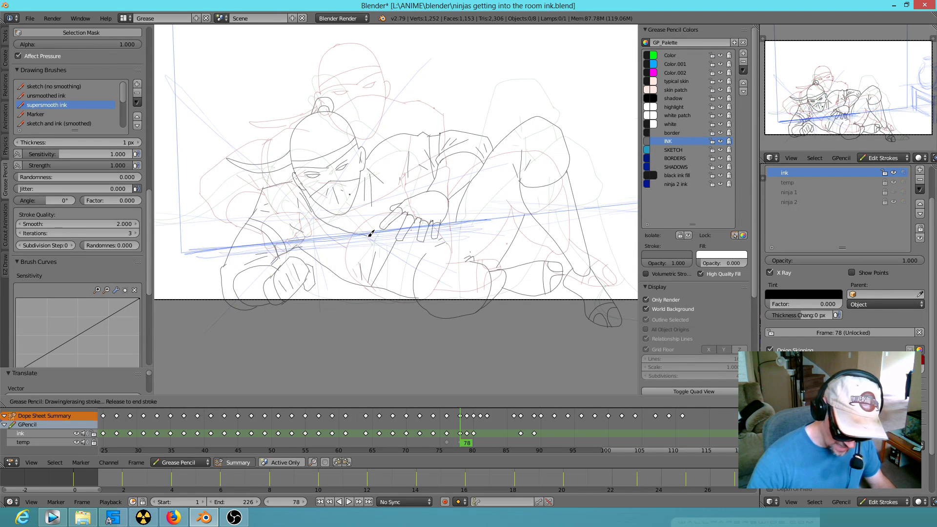
{"action": "left_click_drag", "start_coordinate": [404, 221], "coordinate": [404, 219]}
{"action": "left_click_drag", "start_coordinate": [299, 183], "coordinate": [314, 214]}
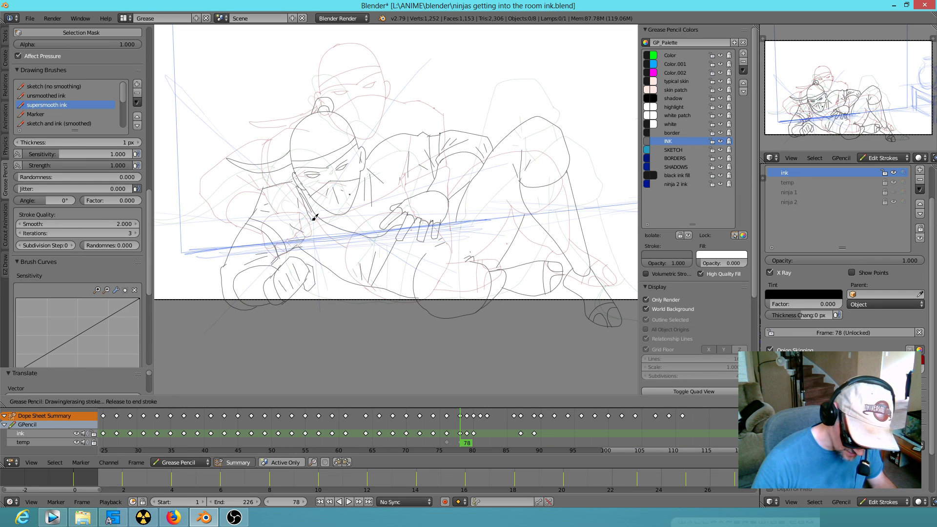
{"action": "left_click_drag", "start_coordinate": [374, 241], "coordinate": [399, 231]}
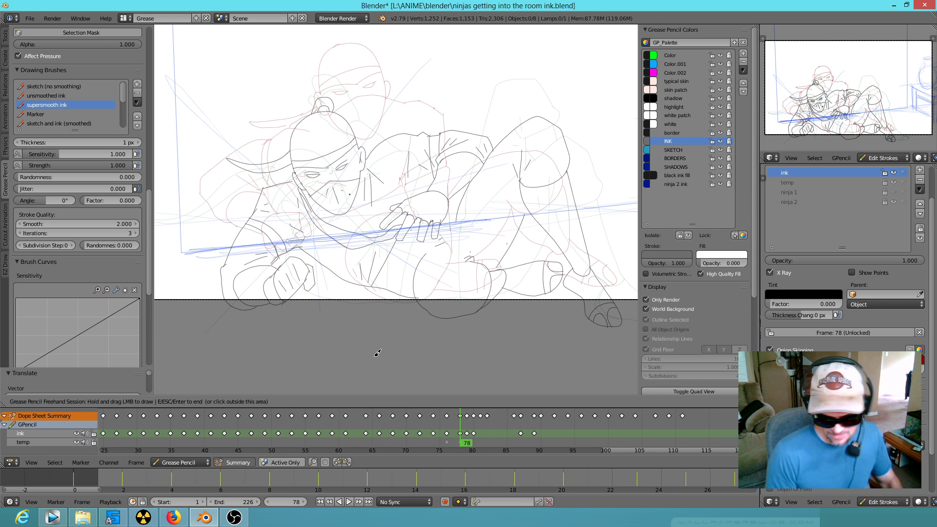
Step: On frame 79, ink two parallel collar lines running diagonally from the neck across the chest to the inner arm
{"action": "key", "text": "Left"}
{"action": "key", "text": "Right"}
{"action": "key", "text": "Right"}
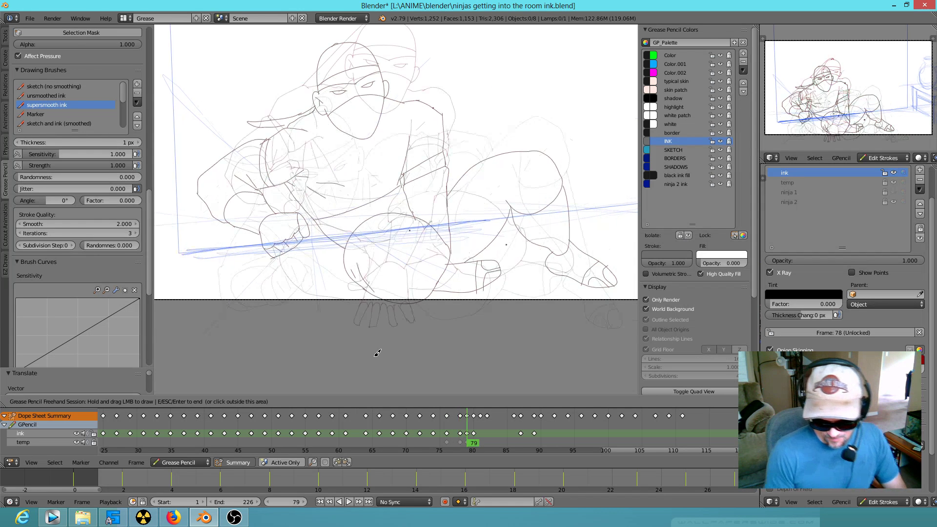
{"action": "left_click_drag", "start_coordinate": [323, 112], "coordinate": [390, 175]}
{"action": "mouse_move", "coordinate": [308, 115]}
{"action": "left_mouse_down"}
{"action": "mouse_move", "coordinate": [376, 176]}
{"action": "mouse_move", "coordinate": [406, 183]}
{"action": "left_mouse_up"}
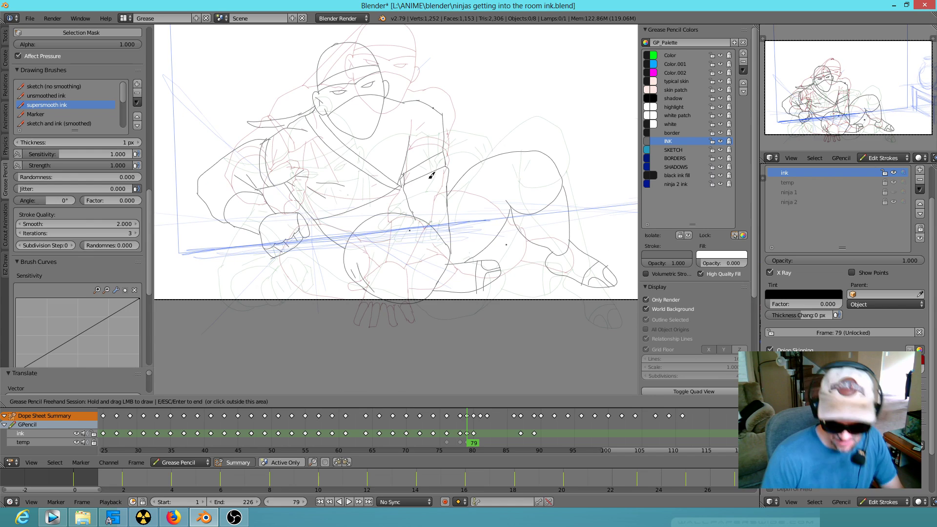
Step: Clean up the ends of frame 79's collar lines where they meet the inner arm and waist
{"action": "scroll", "coordinate": [409, 169], "scroll_direction": "up", "scroll_amount": 6}
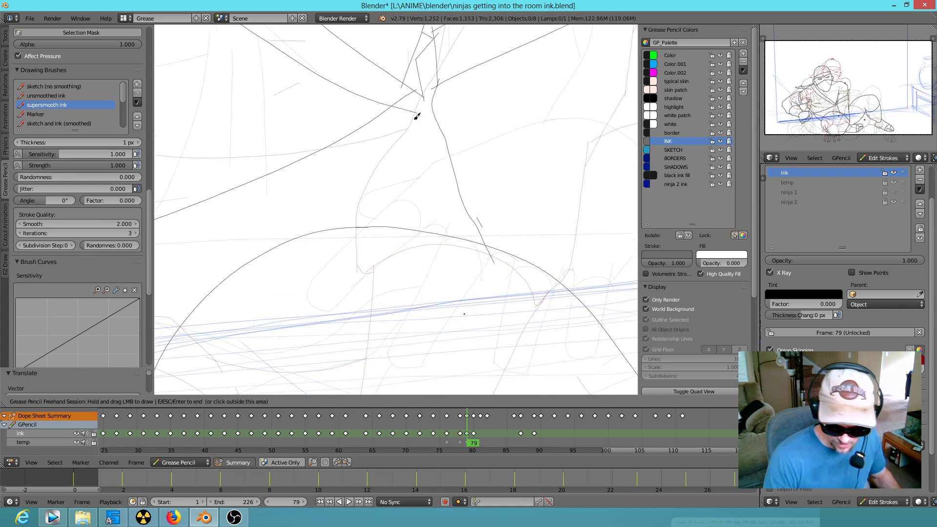
{"action": "mouse_move", "coordinate": [490, 194]}
{"action": "right_mouse_down"}
{"action": "mouse_move", "coordinate": [481, 189]}
{"action": "mouse_move", "coordinate": [493, 185]}
{"action": "right_mouse_up"}
{"action": "left_click_drag", "start_coordinate": [471, 195], "coordinate": [526, 220]}
{"action": "left_click_drag", "start_coordinate": [506, 180], "coordinate": [520, 176]}
{"action": "scroll", "coordinate": [520, 242], "scroll_direction": "down", "scroll_amount": 5}
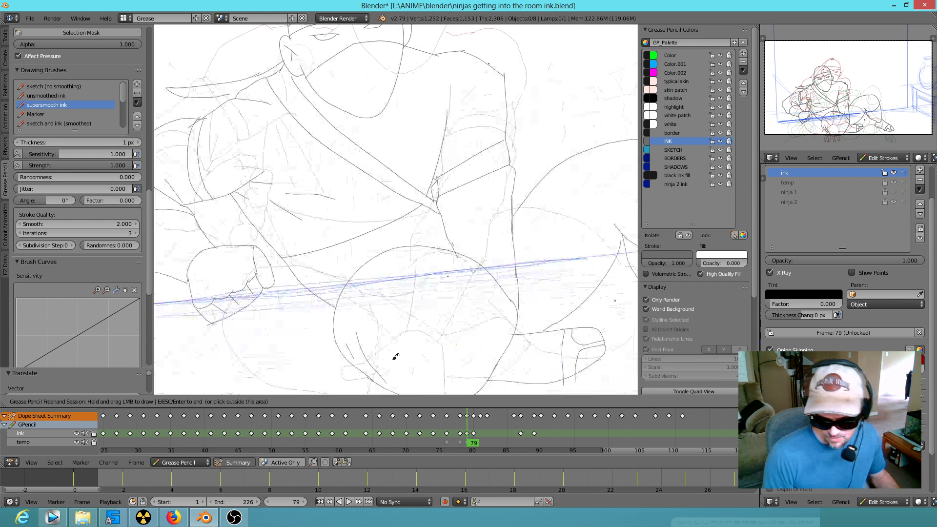
{"action": "middle_click_drag", "start_coordinate": [393, 356], "coordinate": [456, 278], "text": "shift"}
{"action": "middle_click_drag", "start_coordinate": [515, 245], "coordinate": [534, 282], "text": "shift"}
{"action": "scroll", "coordinate": [534, 282], "scroll_direction": "down", "scroll_amount": 2}
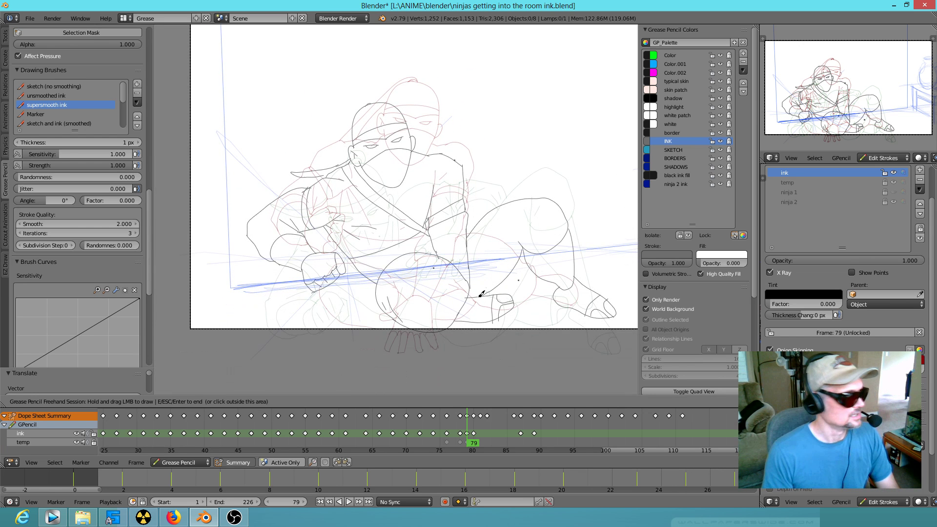
Step: On frame 80, erase the stray ink beside the neck and ink two diagonal collar lines across the chest
{"action": "key", "text": "Right"}
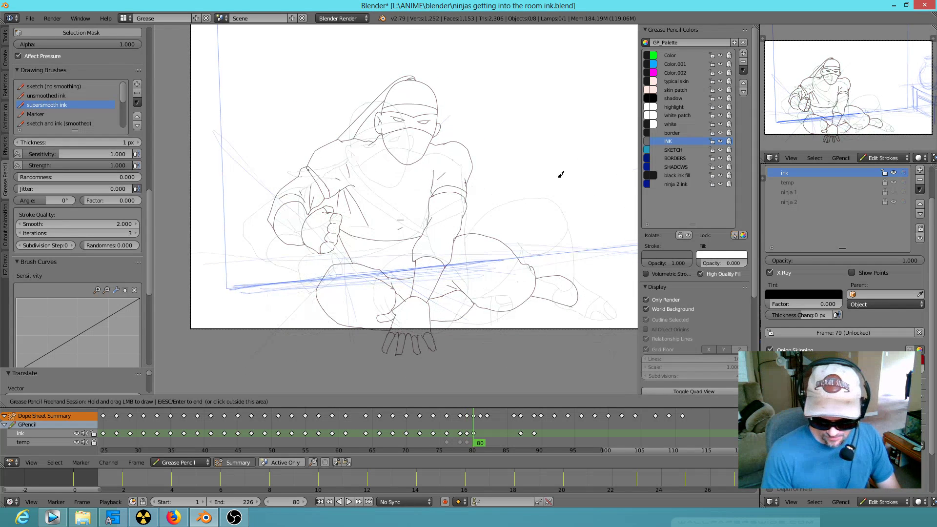
{"action": "key", "text": "Right"}
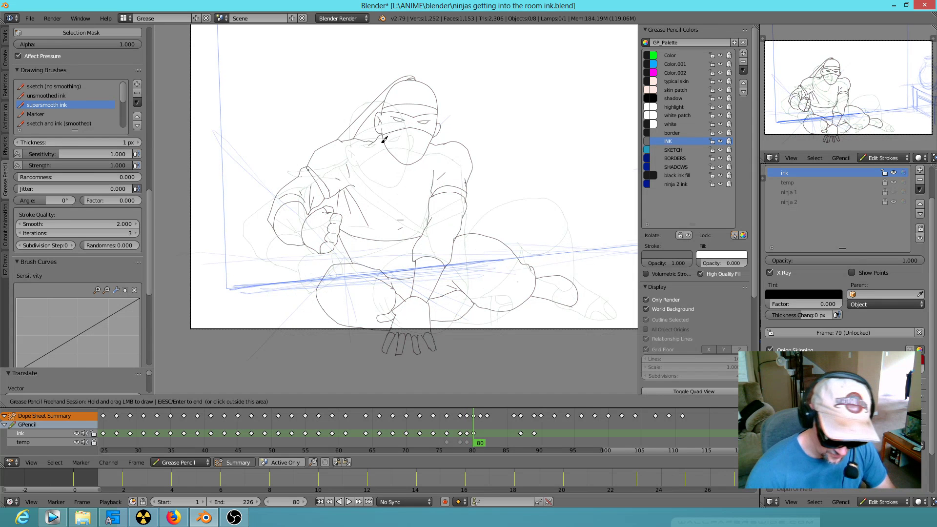
{"action": "right_click_drag", "start_coordinate": [371, 156], "coordinate": [371, 145]}
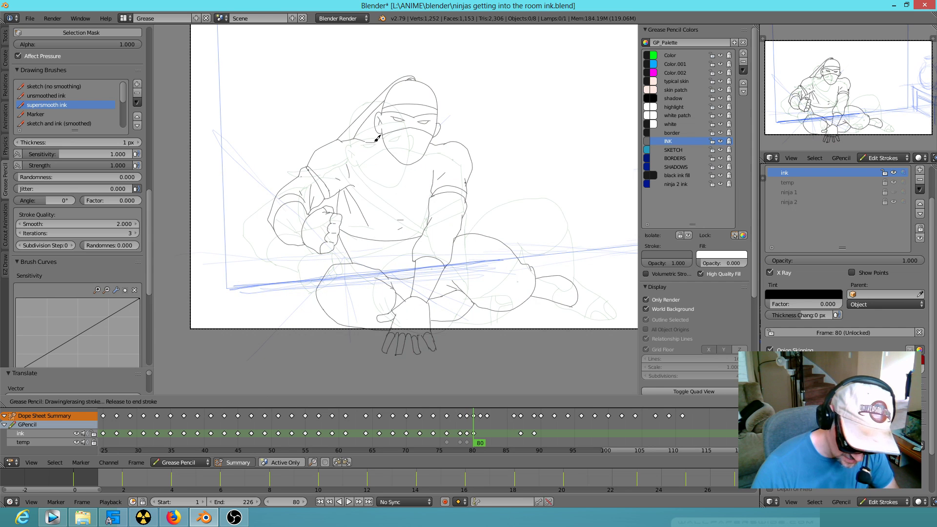
{"action": "left_click_drag", "start_coordinate": [389, 167], "coordinate": [428, 209]}
{"action": "left_click_drag", "start_coordinate": [371, 141], "coordinate": [426, 218]}
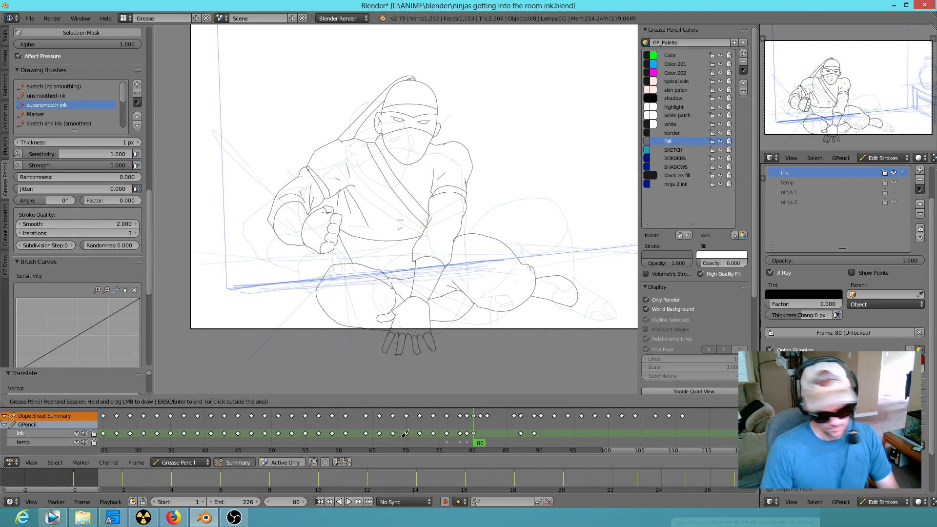
Step: Step ahead from frame 80 to frame 86 and back to compare the ninja's collar against the following keyframes
{"action": "key", "text": "Up"}
{"action": "key", "text": "Up"}
{"action": "key", "text": "Up"}
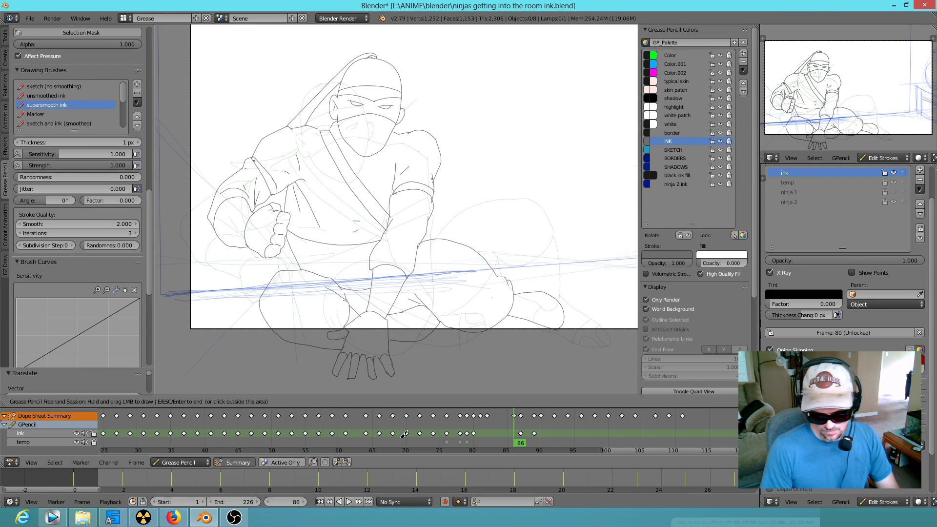
{"action": "key", "text": "Down"}
{"action": "key", "text": "Down"}
{"action": "key", "text": "Down"}
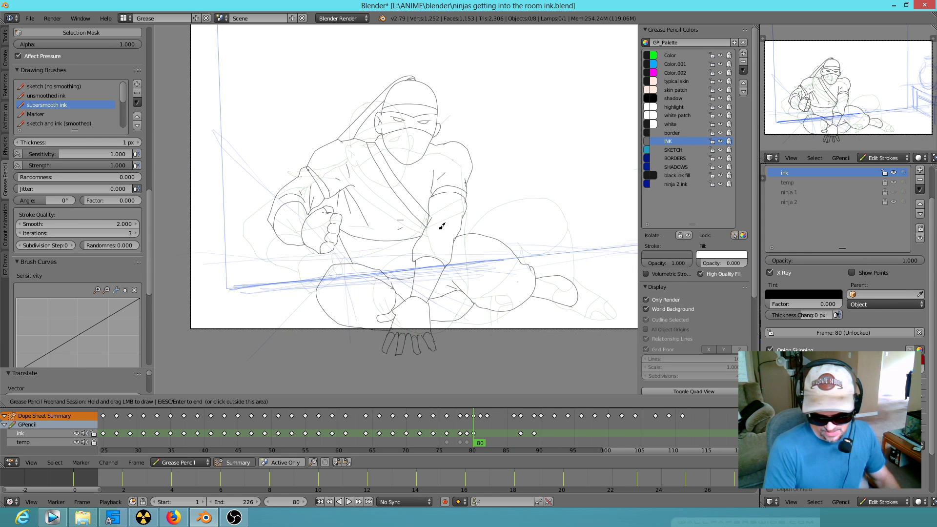
Step: View frame 80's drawing from an angle, return to the camera view, and play back the animation
{"action": "middle_click_drag", "start_coordinate": [492, 215], "coordinate": [429, 237]}
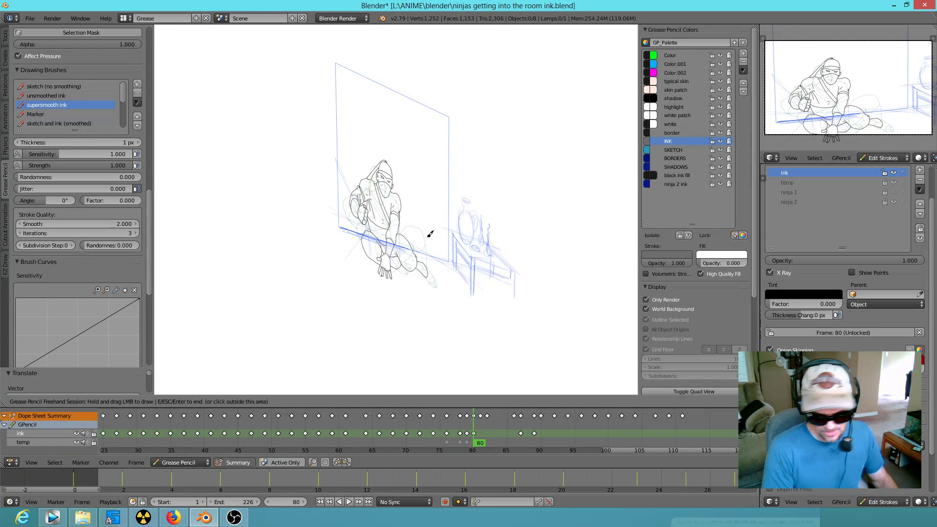
{"action": "key", "text": "KP_0"}
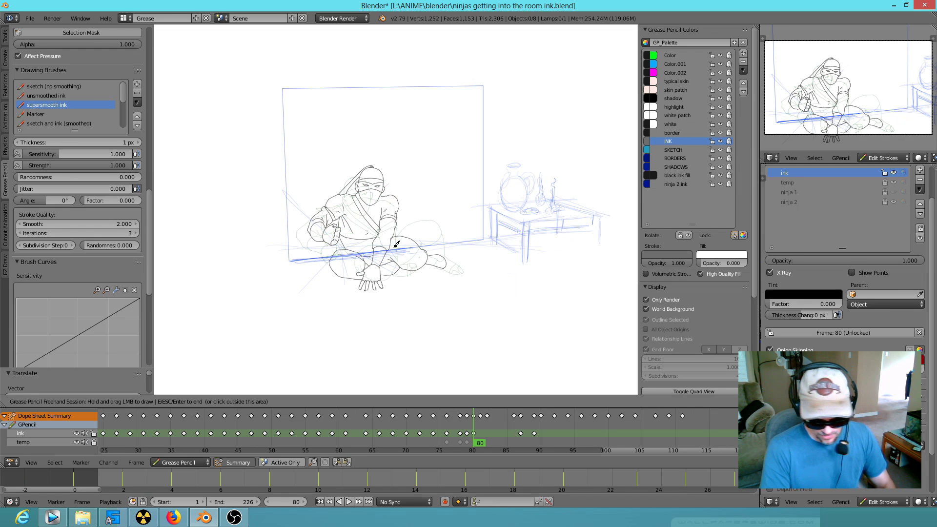
{"action": "key", "text": "Escape"}
{"action": "scroll", "coordinate": [383, 282], "scroll_direction": "up", "scroll_amount": 4}
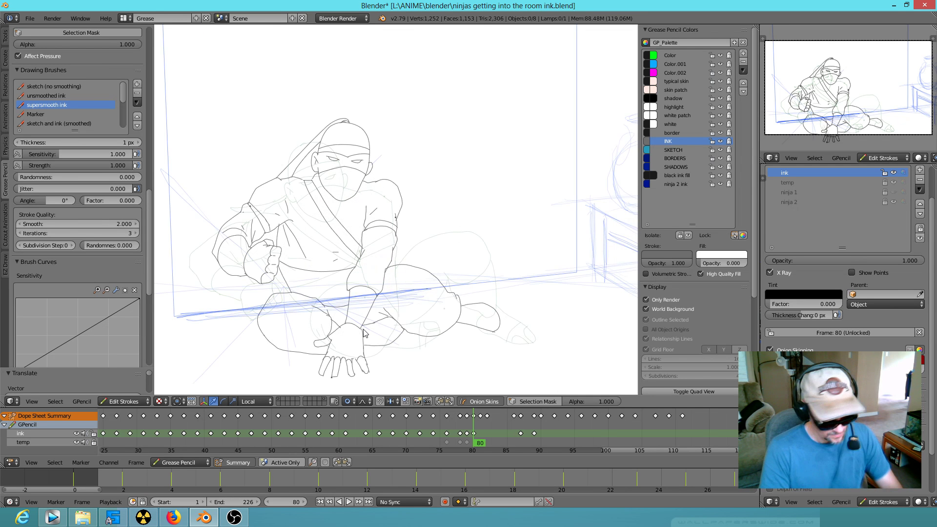
{"action": "key", "text": "alt+a"}
{"action": "key", "text": "Escape"}
{"action": "key", "text": "alt+a"}
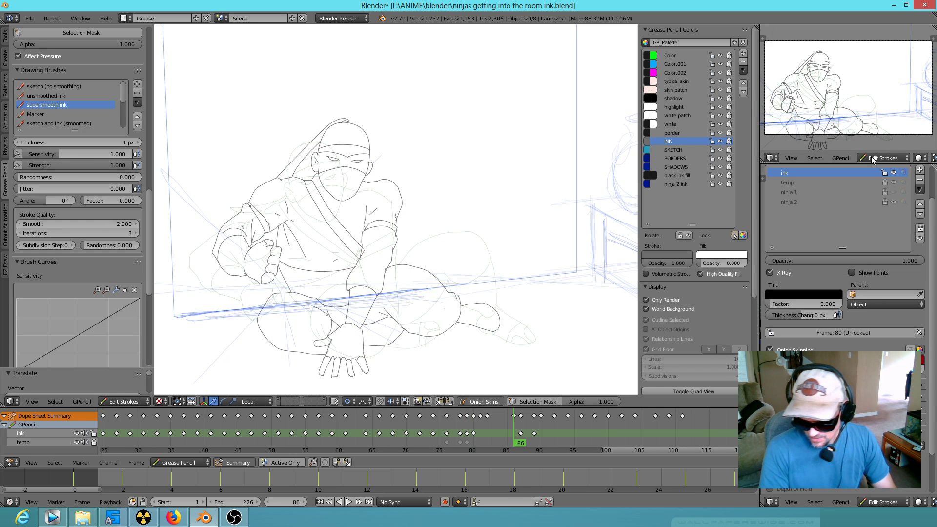
Step: Show the ninja 1 sketch layer and go to frame 81
{"action": "left_click", "coordinate": [894, 192]}
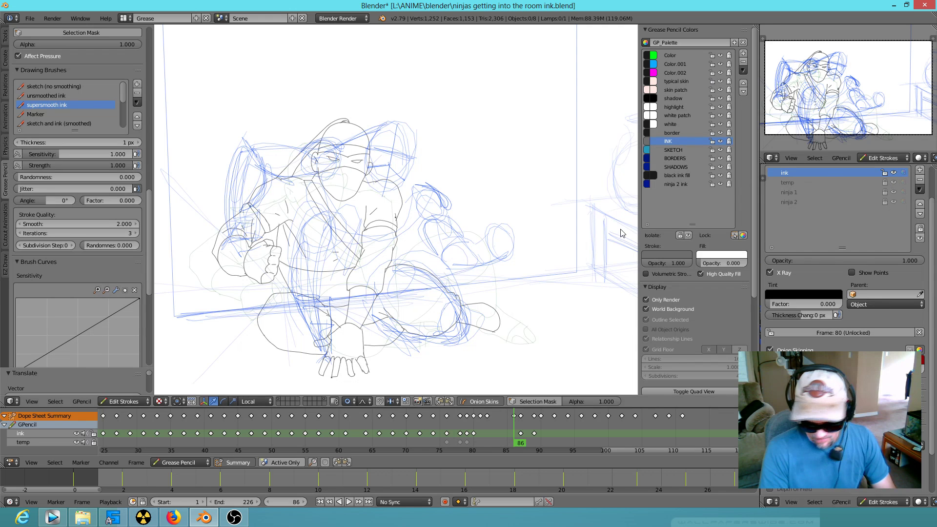
{"action": "key", "text": "Down"}
{"action": "key", "text": "Down"}
{"action": "key", "text": "Down"}
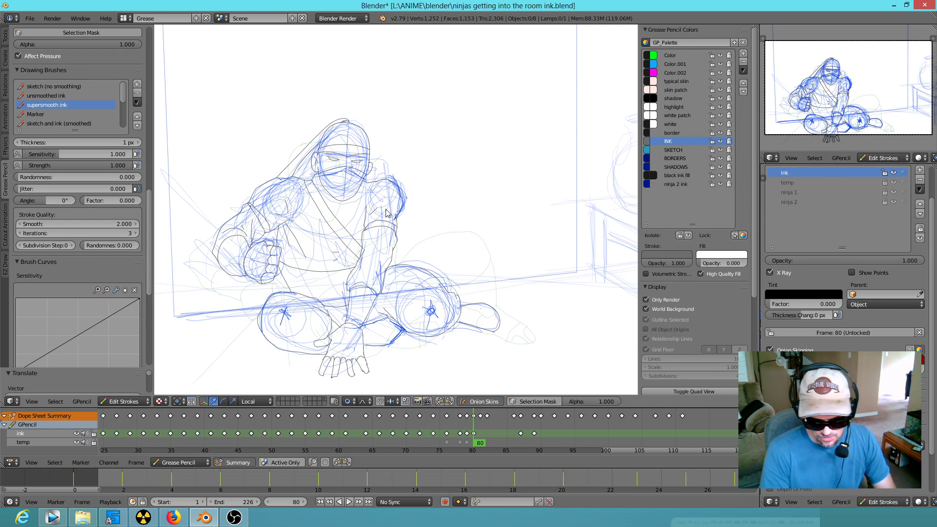
{"action": "key", "text": "Up"}
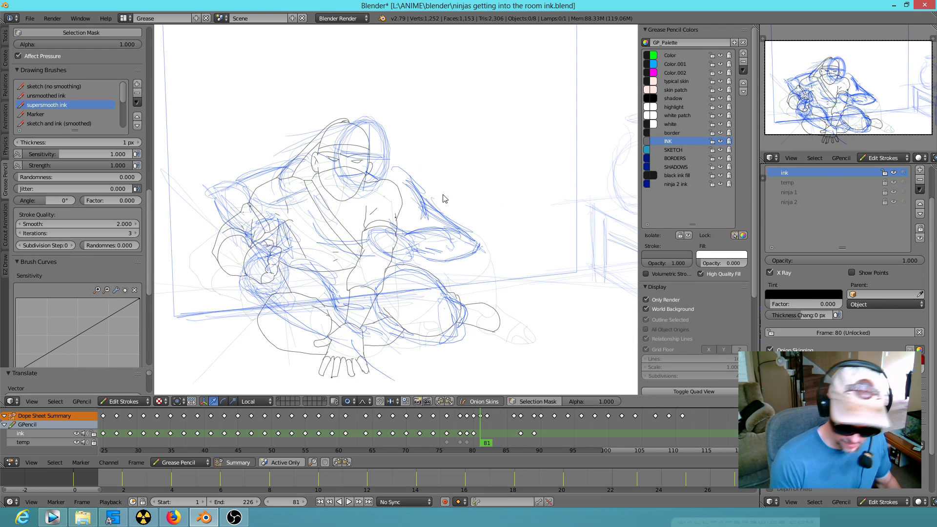
Step: Add blank ink keyframes on frames 81 and 82, and flip between frames 80 and 82 to compare the poses
{"action": "key", "text": "d+e"}
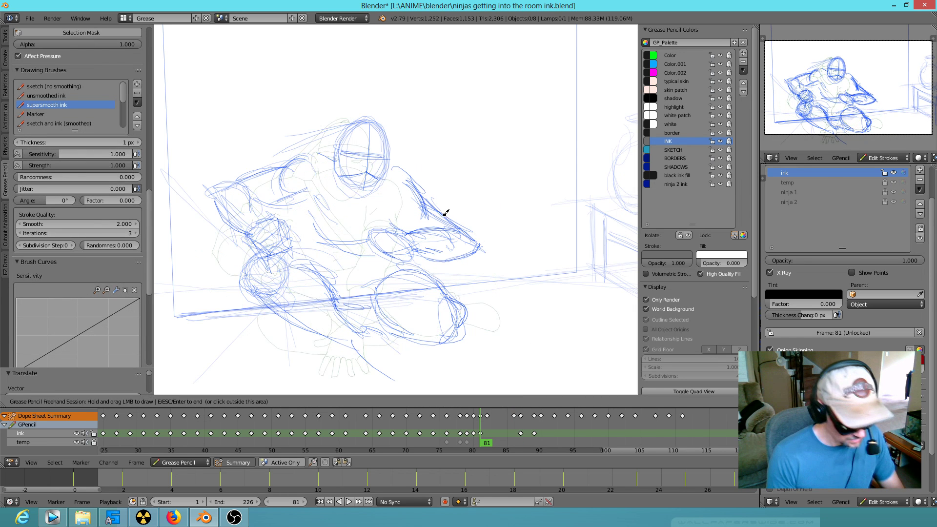
{"action": "key", "text": "Up"}
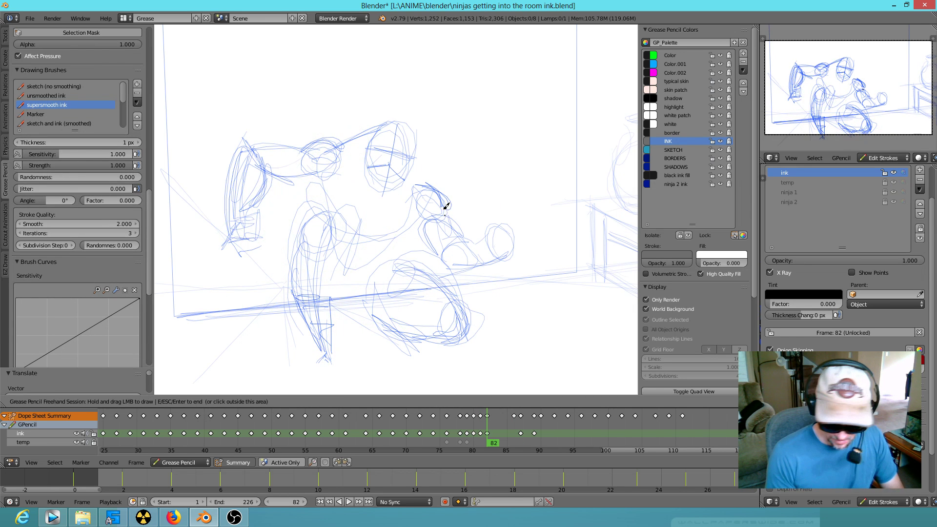
{"action": "key", "text": "Down"}
{"action": "key", "text": "Down"}
{"action": "key", "text": "Up"}
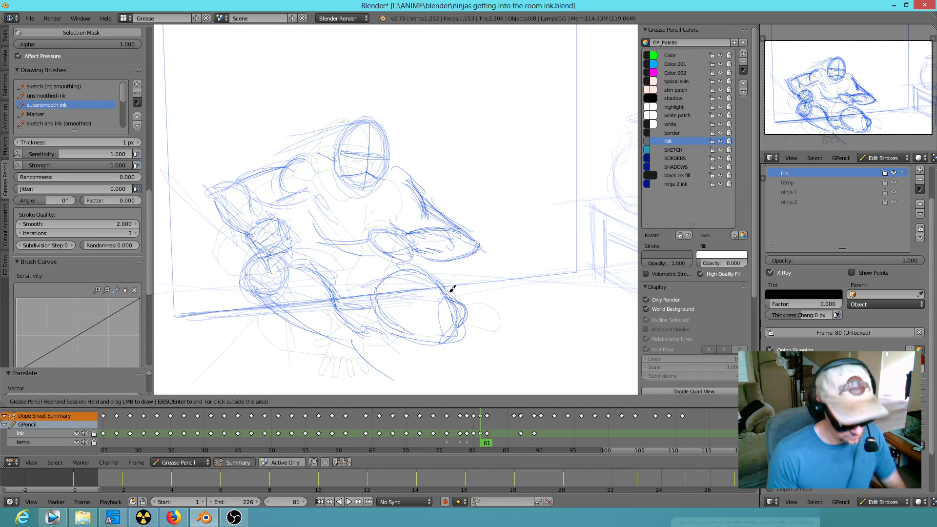
{"action": "key", "text": "Down"}
{"action": "key", "text": "Up"}
{"action": "key", "text": "Down"}
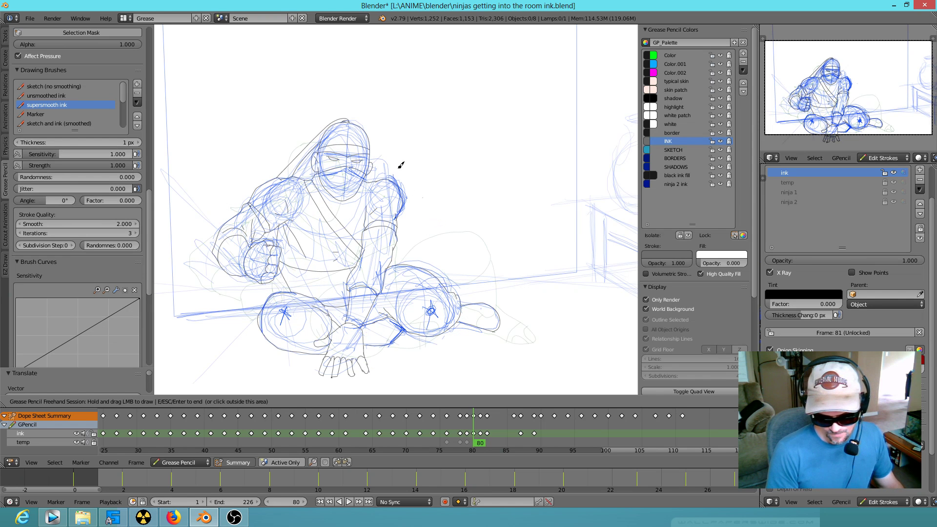
Step: Select all of the ninja's face strokes on frame 80, copy them, and paste them into frame 81
{"action": "key", "text": "Escape"}
{"action": "mouse_move", "coordinate": [381, 130]}
{"action": "left_mouse_down", "text": "ctrl"}
{"action": "mouse_move", "coordinate": [337, 155]}
{"action": "mouse_move", "coordinate": [331, 190]}
{"action": "left_mouse_up", "text": "ctrl"}
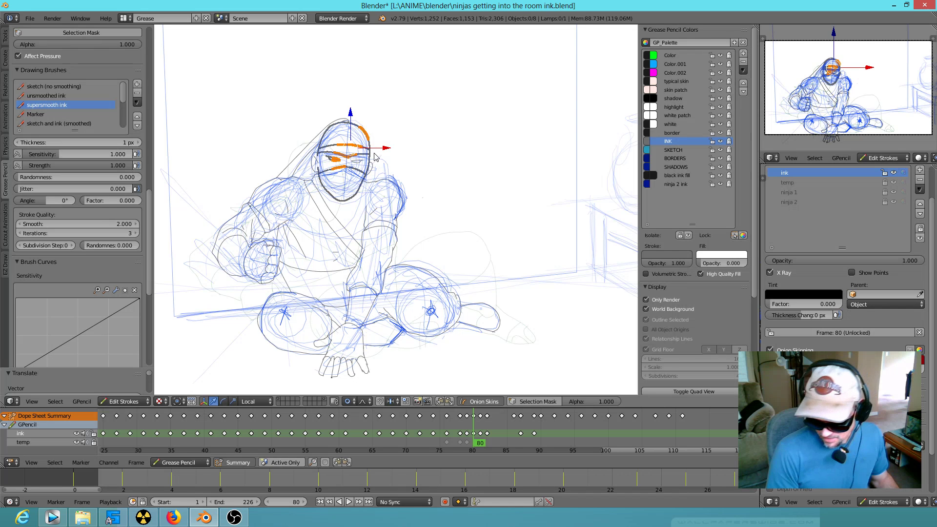
{"action": "mouse_move", "coordinate": [374, 129]}
{"action": "left_mouse_down", "text": "ctrl"}
{"action": "mouse_move", "coordinate": [356, 135]}
{"action": "mouse_move", "coordinate": [338, 200]}
{"action": "mouse_move", "coordinate": [372, 147]}
{"action": "mouse_move", "coordinate": [318, 168]}
{"action": "mouse_move", "coordinate": [353, 162]}
{"action": "left_mouse_up", "text": "ctrl"}
{"action": "key", "text": "ctrl+l"}
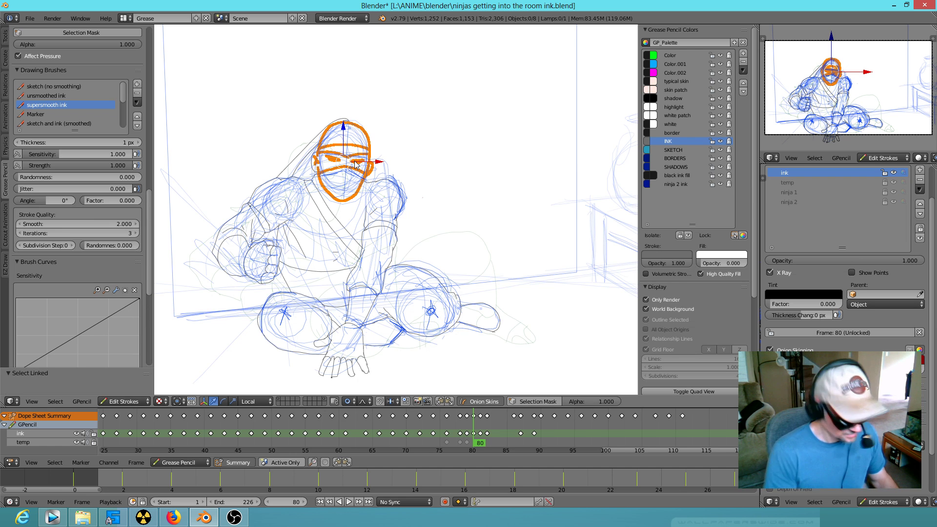
{"action": "key", "text": "Right"}
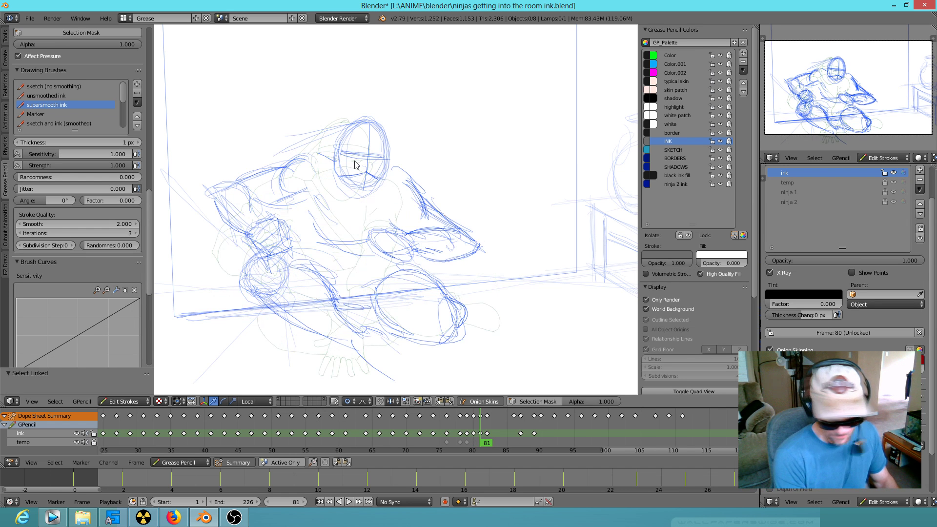
{"action": "key", "text": "ctrl+v"}
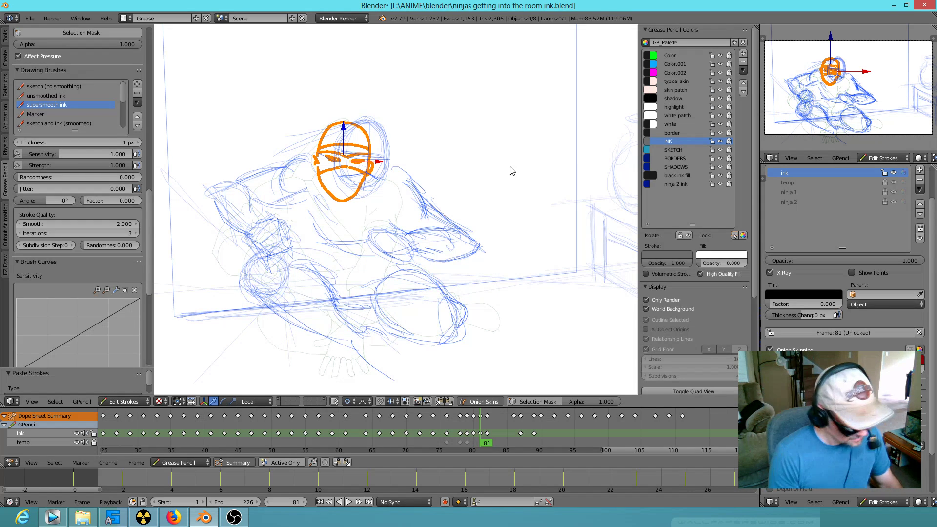
Step: Rotate and move the pasted face on frame 81 so it lines up with the blue head sketch
{"action": "key", "text": "r"}
{"action": "left_click", "coordinate": [388, 206]}
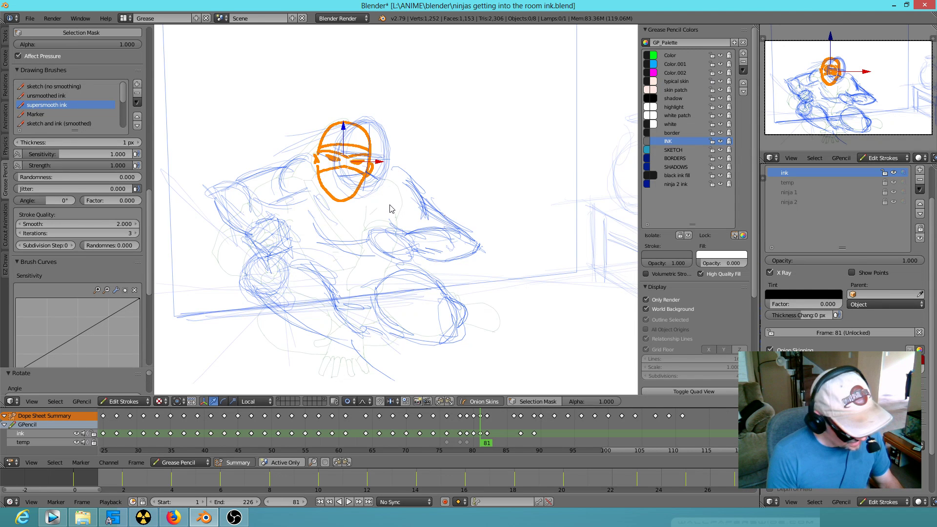
{"action": "key", "text": "g"}
{"action": "left_click", "coordinate": [414, 204]}
{"action": "scroll", "coordinate": [398, 217], "scroll_direction": "up", "scroll_amount": 4}
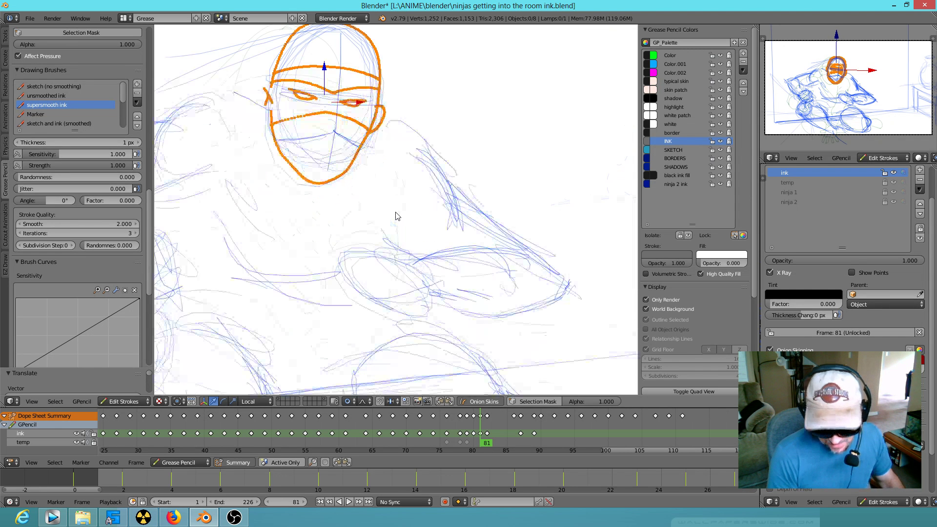
{"action": "right_click", "coordinate": [359, 165]}
{"action": "key", "text": "g"}
{"action": "left_click", "coordinate": [360, 165]}
Step: Copy frame 81's face strokes to frame 82, and move and rotate them to match the tilted head sketch
{"action": "key", "text": "a"}
{"action": "key", "text": "a"}
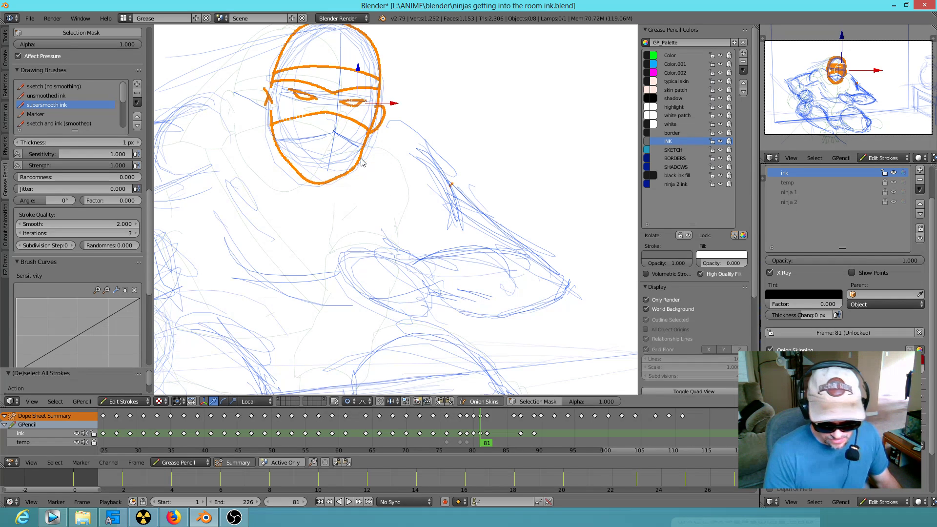
{"action": "key", "text": "Right"}
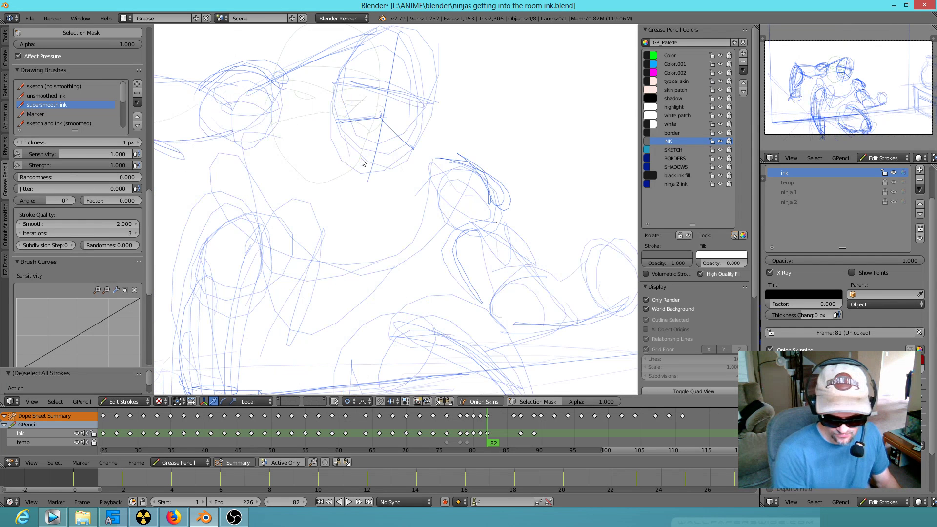
{"action": "key", "text": "ctrl+v"}
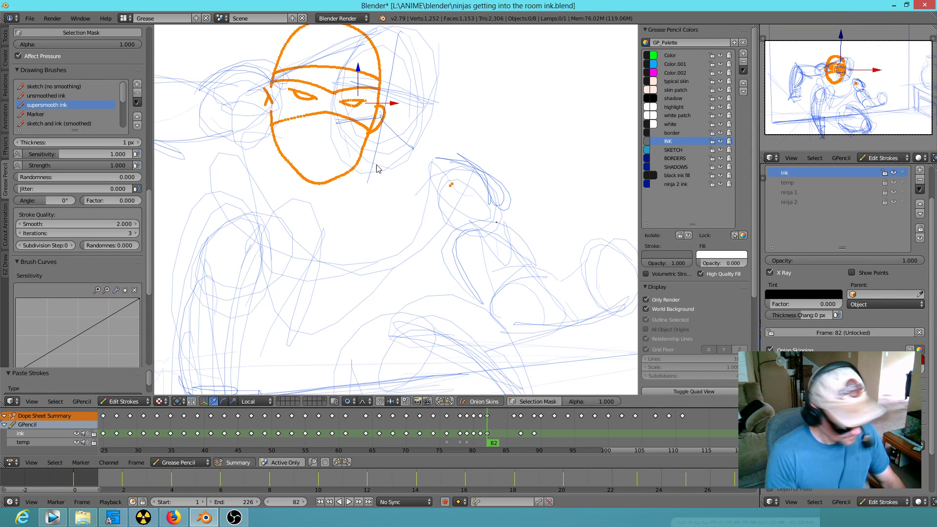
{"action": "key", "text": "g"}
{"action": "left_click", "coordinate": [447, 160]}
{"action": "key", "text": "r"}
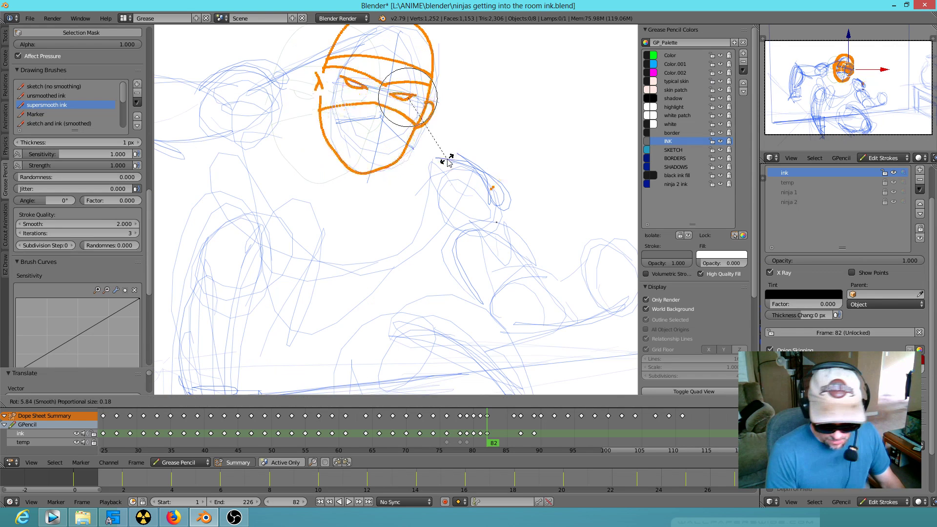
{"action": "left_click", "coordinate": [442, 160]}
{"action": "key", "text": "g"}
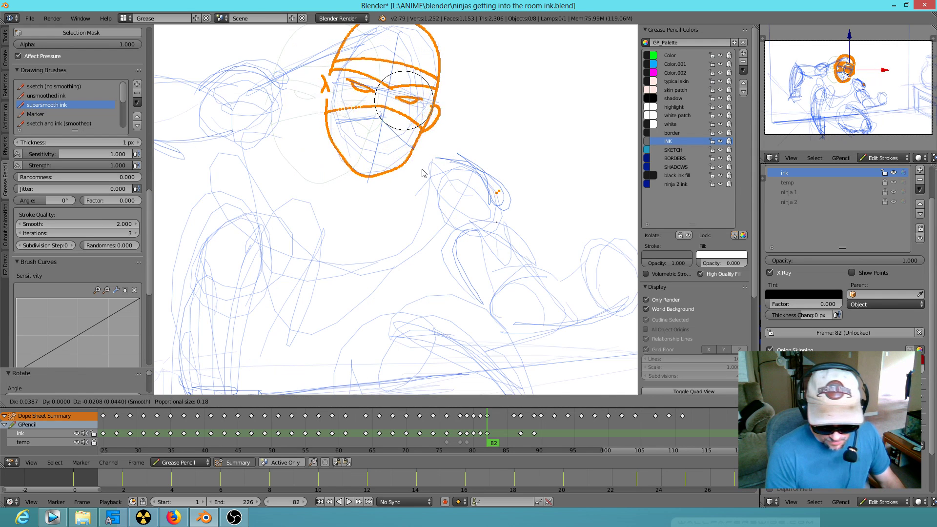
{"action": "left_click", "coordinate": [422, 173]}
Step: Change the proportional editing mode and pull the mask's point between the eyes down on frame 82, with a large falloff reshaping the surrounding face lines
{"action": "scroll", "coordinate": [387, 80], "scroll_direction": "up", "scroll_amount": 4}
{"action": "mouse_move", "coordinate": [387, 79]}
{"action": "middle_mouse_down", "text": "shift"}
{"action": "mouse_move", "coordinate": [412, 191]}
{"action": "mouse_move", "coordinate": [428, 381]}
{"action": "middle_mouse_up", "text": "shift"}
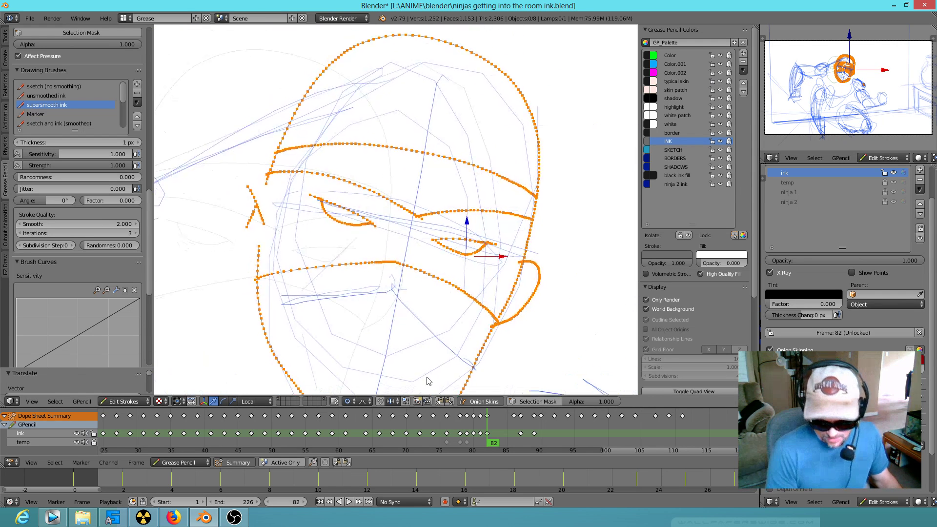
{"action": "right_click", "coordinate": [417, 204]}
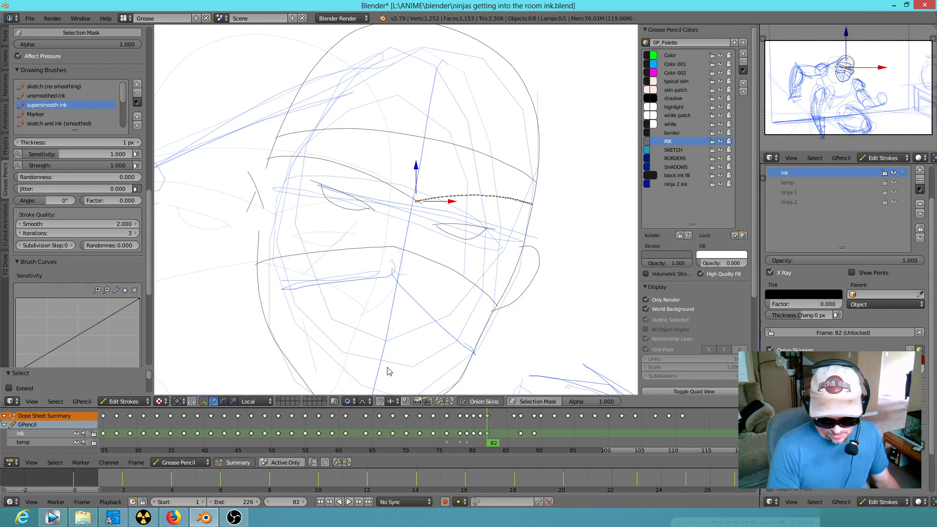
{"action": "left_click", "coordinate": [347, 402]}
{"action": "left_click", "coordinate": [361, 381]}
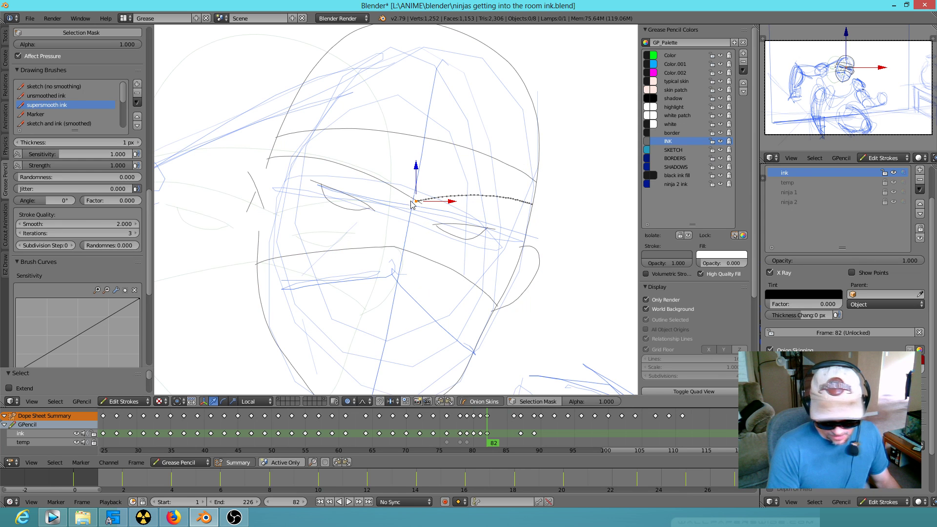
{"action": "key", "text": "g"}
{"action": "scroll", "coordinate": [412, 206], "scroll_direction": "down", "scroll_amount": 6}
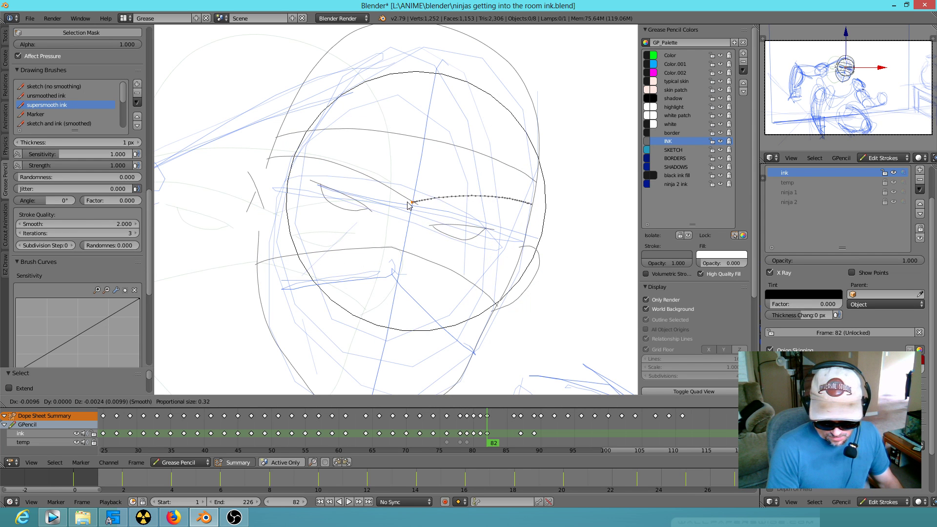
{"action": "scroll", "coordinate": [412, 206], "scroll_direction": "down", "scroll_amount": 2}
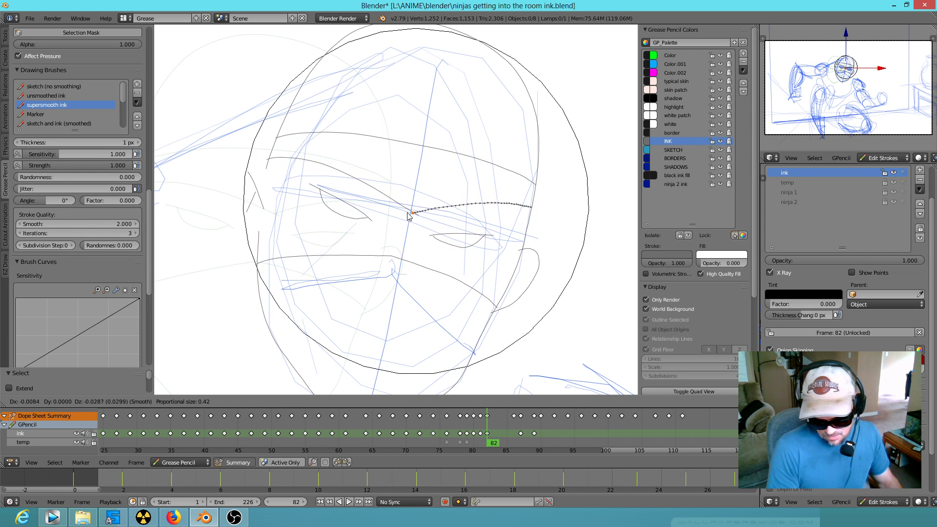
{"action": "scroll", "coordinate": [409, 220], "scroll_direction": "down", "scroll_amount": 2}
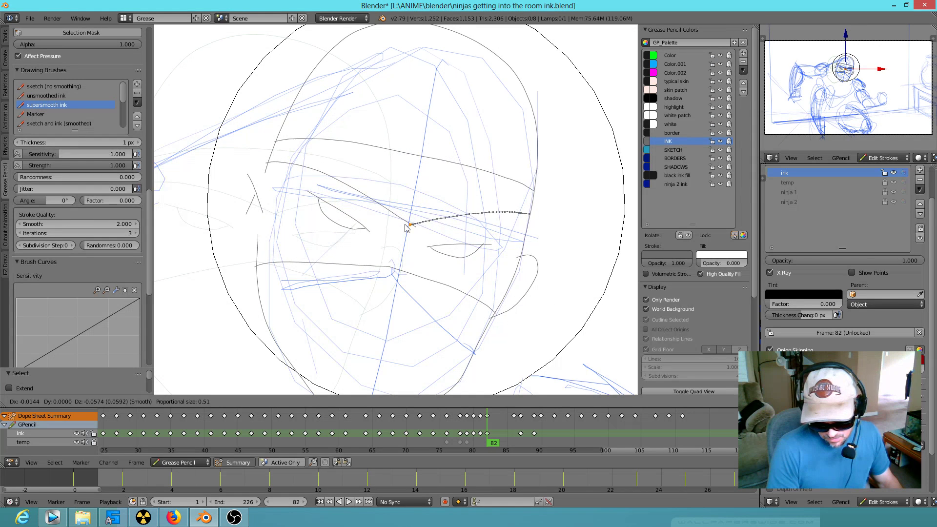
{"action": "left_click", "coordinate": [408, 226]}
{"action": "scroll", "coordinate": [407, 217], "scroll_direction": "down", "scroll_amount": 5}
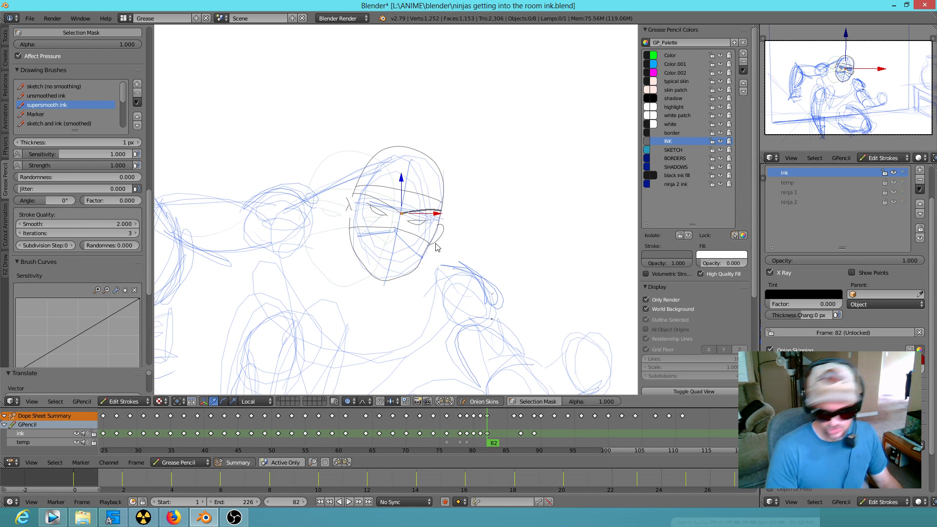
Step: Return to frame 81, deselect the strokes, and ink the ear outline on the side of the head facing the raised arm
{"action": "key", "text": "Left"}
{"action": "key", "text": "Left"}
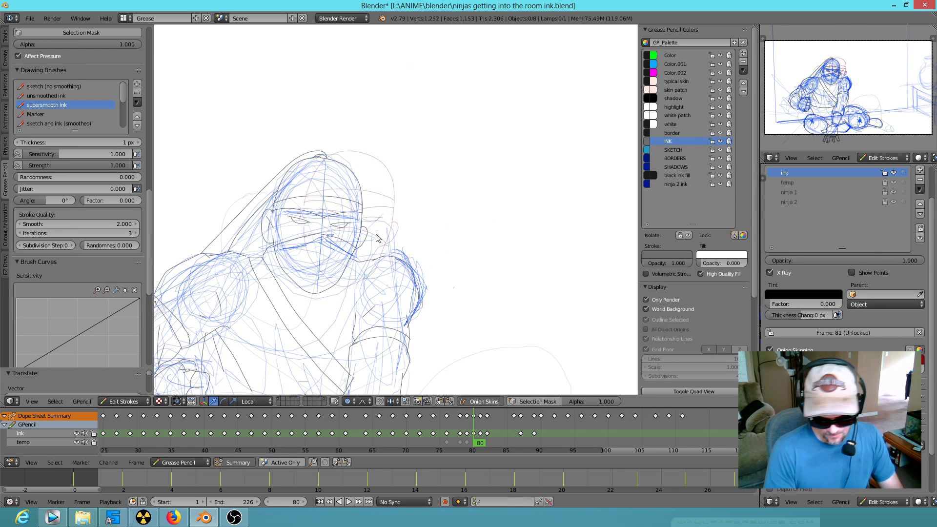
{"action": "key", "text": "Right"}
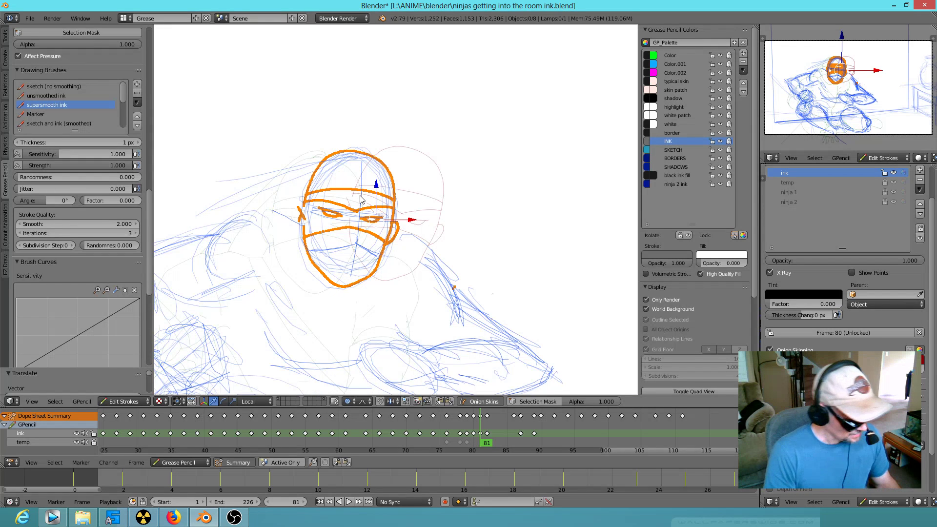
{"action": "key", "text": "a"}
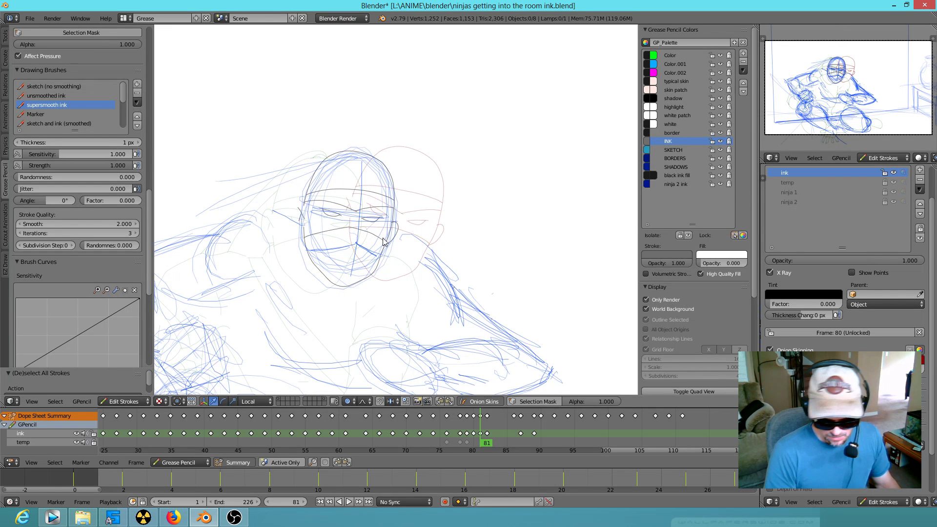
{"action": "scroll", "coordinate": [285, 206], "scroll_direction": "up", "scroll_amount": 4}
{"action": "middle_click_drag", "start_coordinate": [285, 206], "coordinate": [481, 213], "text": "shift"}
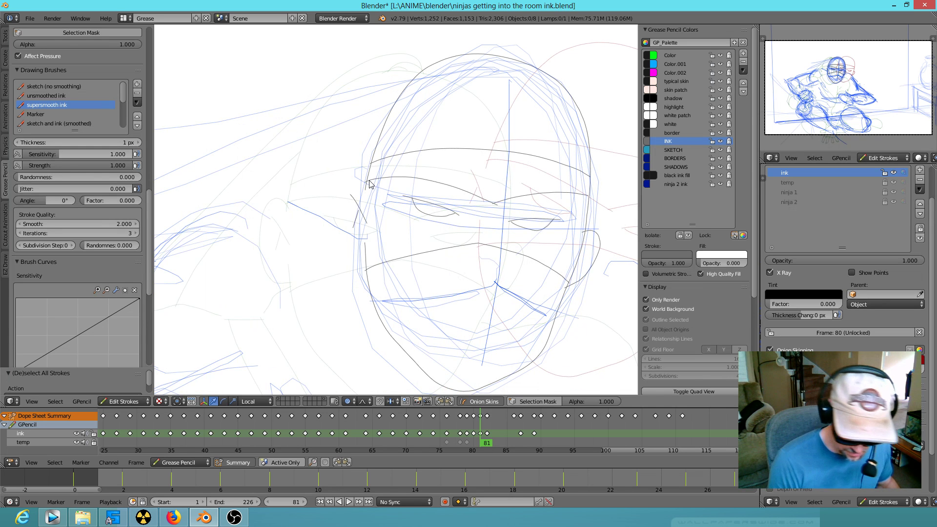
{"action": "mouse_move", "coordinate": [371, 188]}
{"action": "left_mouse_down"}
{"action": "mouse_move", "coordinate": [368, 181]}
{"action": "mouse_move", "coordinate": [343, 215]}
{"action": "mouse_move", "coordinate": [361, 254]}
{"action": "mouse_move", "coordinate": [372, 242]}
{"action": "left_mouse_up"}
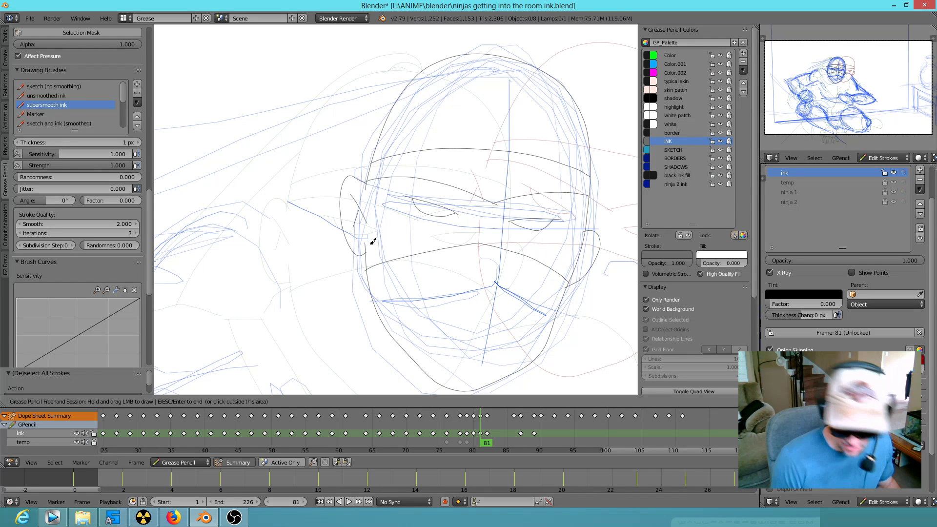
Step: Compare with frame 80 and ink the long headwear tail streaming back from the top of the head on frame 81
{"action": "scroll", "coordinate": [529, 209], "scroll_direction": "down", "scroll_amount": 3}
{"action": "mouse_move", "coordinate": [427, 302]}
{"action": "middle_mouse_down", "text": "shift"}
{"action": "mouse_move", "coordinate": [429, 240]}
{"action": "mouse_move", "coordinate": [428, 293]}
{"action": "middle_mouse_up", "text": "shift"}
{"action": "key", "text": "Left"}
{"action": "key", "text": "Right"}
{"action": "mouse_move", "coordinate": [455, 113]}
{"action": "left_mouse_down"}
{"action": "mouse_move", "coordinate": [168, 213]}
{"action": "mouse_move", "coordinate": [210, 211]}
{"action": "mouse_move", "coordinate": [421, 120]}
{"action": "left_mouse_up"}
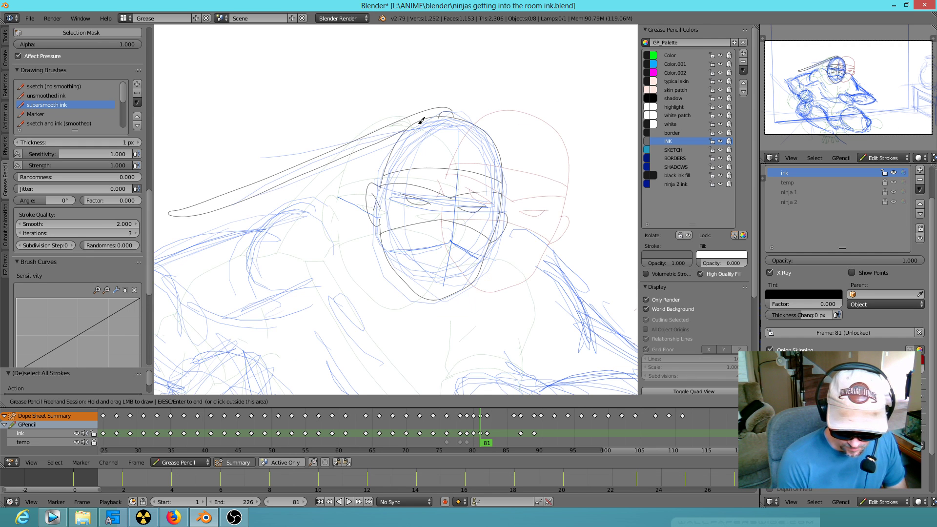
Step: Ink the line from the neck around the shoulder and a second curve along the sleeve edge on frame 81
{"action": "middle_click_drag", "start_coordinate": [436, 244], "coordinate": [535, 262], "text": "shift"}
{"action": "mouse_move", "coordinate": [511, 184]}
{"action": "left_mouse_down"}
{"action": "mouse_move", "coordinate": [493, 195]}
{"action": "mouse_move", "coordinate": [433, 191]}
{"action": "mouse_move", "coordinate": [395, 208]}
{"action": "mouse_move", "coordinate": [362, 251]}
{"action": "mouse_move", "coordinate": [403, 304]}
{"action": "mouse_move", "coordinate": [442, 317]}
{"action": "left_mouse_up"}
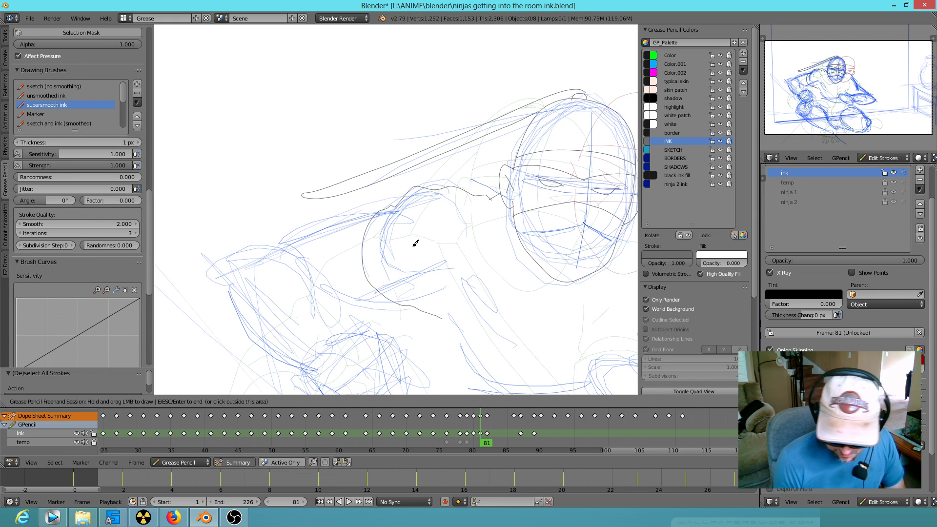
{"action": "mouse_move", "coordinate": [373, 215]}
{"action": "left_mouse_down"}
{"action": "mouse_move", "coordinate": [356, 247]}
{"action": "mouse_move", "coordinate": [368, 293]}
{"action": "mouse_move", "coordinate": [397, 304]}
{"action": "left_mouse_up"}
Step: Ink the bent arm from the sleeve past the elbow to the wrist, including the muscle lines, on frame 81
{"action": "mouse_move", "coordinate": [377, 211]}
{"action": "left_mouse_down"}
{"action": "mouse_move", "coordinate": [254, 237]}
{"action": "mouse_move", "coordinate": [225, 281]}
{"action": "mouse_move", "coordinate": [255, 334]}
{"action": "mouse_move", "coordinate": [295, 265]}
{"action": "mouse_move", "coordinate": [324, 289]}
{"action": "mouse_move", "coordinate": [261, 262]}
{"action": "mouse_move", "coordinate": [291, 269]}
{"action": "mouse_move", "coordinate": [268, 276]}
{"action": "left_mouse_up"}
{"action": "left_click_drag", "start_coordinate": [316, 262], "coordinate": [309, 248]}
{"action": "mouse_move", "coordinate": [334, 292]}
{"action": "left_mouse_down"}
{"action": "mouse_move", "coordinate": [347, 300]}
{"action": "mouse_move", "coordinate": [325, 253]}
{"action": "left_mouse_up"}
{"action": "mouse_move", "coordinate": [348, 299]}
{"action": "left_mouse_down"}
{"action": "mouse_move", "coordinate": [379, 314]}
{"action": "mouse_move", "coordinate": [403, 300]}
{"action": "left_mouse_up"}
{"action": "left_click_drag", "start_coordinate": [324, 292], "coordinate": [342, 336]}
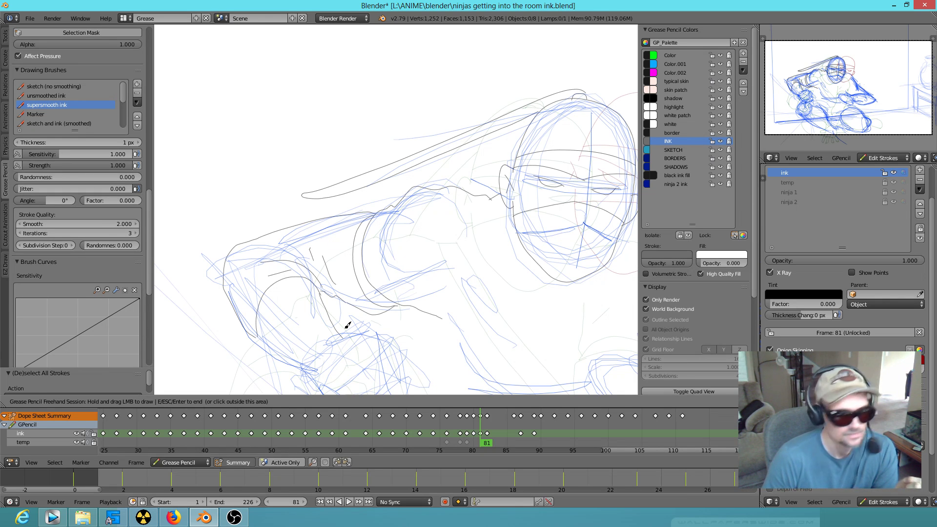
{"action": "left_click_drag", "start_coordinate": [342, 337], "coordinate": [385, 326]}
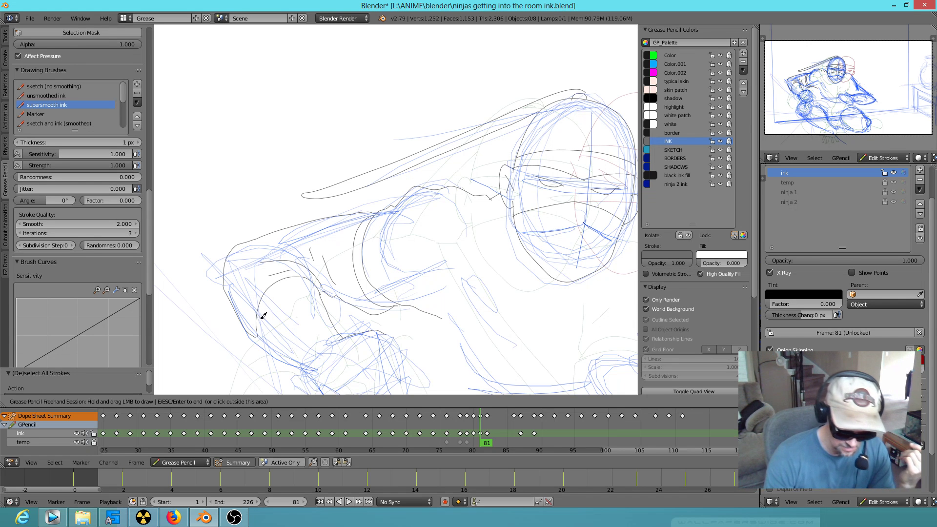
{"action": "mouse_move", "coordinate": [264, 333]}
{"action": "left_mouse_down"}
{"action": "mouse_move", "coordinate": [256, 327]}
{"action": "mouse_move", "coordinate": [314, 361]}
{"action": "left_mouse_up"}
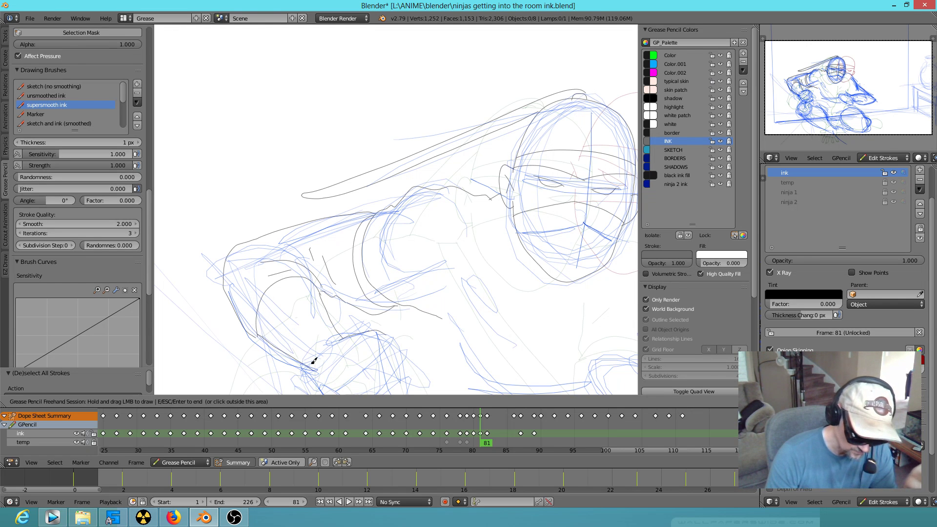
Step: Ink the fist of the bent arm on frame 81, with its outline, knuckles and finger lines
{"action": "mouse_move", "coordinate": [498, 350]}
{"action": "middle_mouse_down", "text": "shift"}
{"action": "mouse_move", "coordinate": [478, 245]}
{"action": "mouse_move", "coordinate": [440, 203]}
{"action": "middle_mouse_up", "text": "shift"}
{"action": "mouse_move", "coordinate": [289, 257]}
{"action": "left_mouse_down"}
{"action": "mouse_move", "coordinate": [295, 286]}
{"action": "mouse_move", "coordinate": [317, 293]}
{"action": "left_mouse_up"}
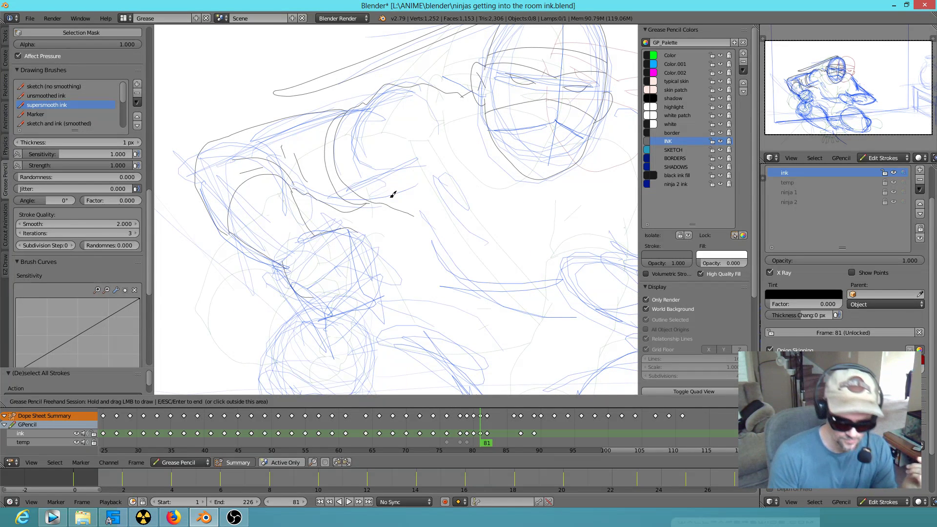
{"action": "mouse_move", "coordinate": [309, 294]}
{"action": "left_mouse_down"}
{"action": "mouse_move", "coordinate": [379, 272]}
{"action": "mouse_move", "coordinate": [363, 233]}
{"action": "mouse_move", "coordinate": [372, 242]}
{"action": "mouse_move", "coordinate": [294, 242]}
{"action": "mouse_move", "coordinate": [285, 276]}
{"action": "left_mouse_up"}
{"action": "mouse_move", "coordinate": [365, 233]}
{"action": "left_mouse_down"}
{"action": "mouse_move", "coordinate": [306, 272]}
{"action": "mouse_move", "coordinate": [318, 294]}
{"action": "mouse_move", "coordinate": [314, 273]}
{"action": "mouse_move", "coordinate": [347, 285]}
{"action": "left_mouse_up"}
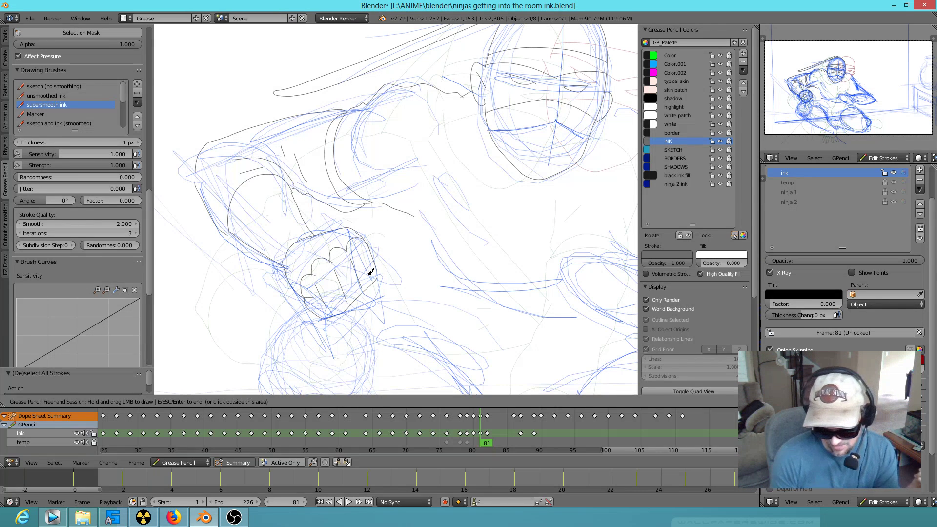
{"action": "left_click_drag", "start_coordinate": [379, 263], "coordinate": [375, 252]}
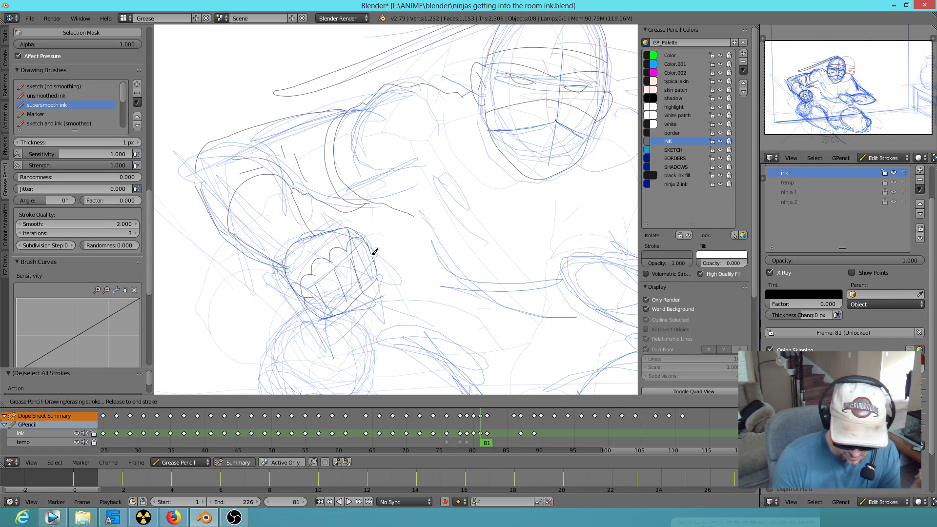
{"action": "left_click_drag", "start_coordinate": [363, 290], "coordinate": [364, 291]}
Step: Compare with the adjacent frames and ink the outline and inner thumb curve of the second fist in front of the torso on frame 81
{"action": "mouse_move", "coordinate": [485, 310]}
{"action": "middle_mouse_down", "text": "shift"}
{"action": "mouse_move", "coordinate": [509, 194]}
{"action": "mouse_move", "coordinate": [486, 259]}
{"action": "middle_mouse_up", "text": "shift"}
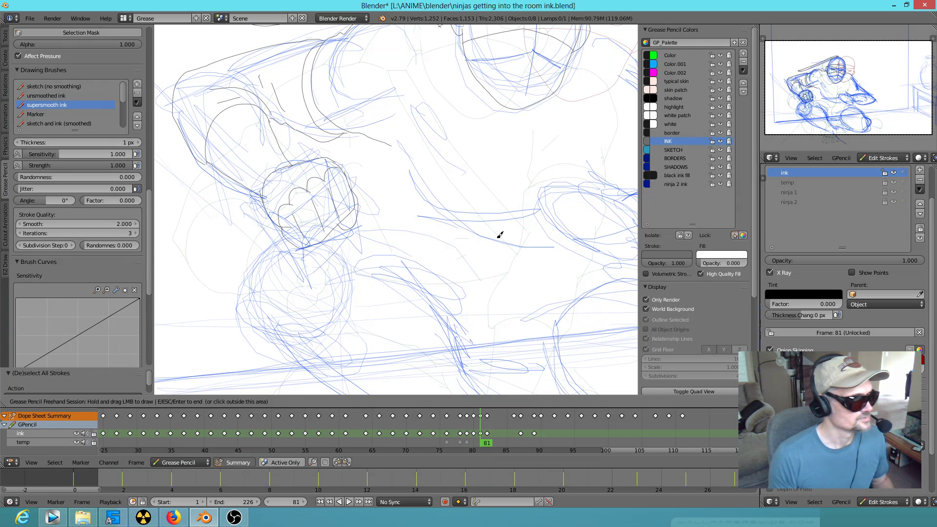
{"action": "mouse_move", "coordinate": [535, 261]}
{"action": "middle_mouse_down", "text": "shift"}
{"action": "mouse_move", "coordinate": [483, 299]}
{"action": "mouse_move", "coordinate": [477, 272]}
{"action": "mouse_move", "coordinate": [441, 263]}
{"action": "mouse_move", "coordinate": [466, 248]}
{"action": "mouse_move", "coordinate": [506, 247]}
{"action": "middle_mouse_up", "text": "shift"}
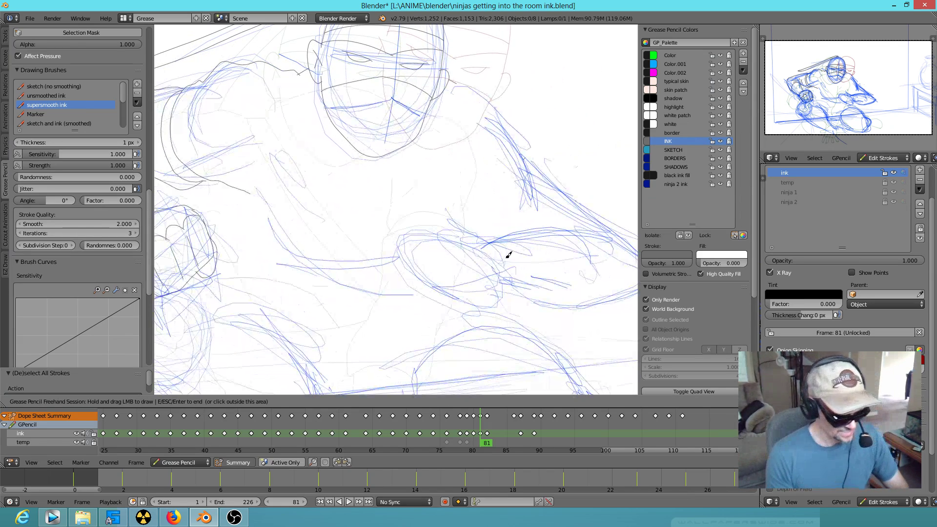
{"action": "key", "text": "Left"}
{"action": "key", "text": "Right"}
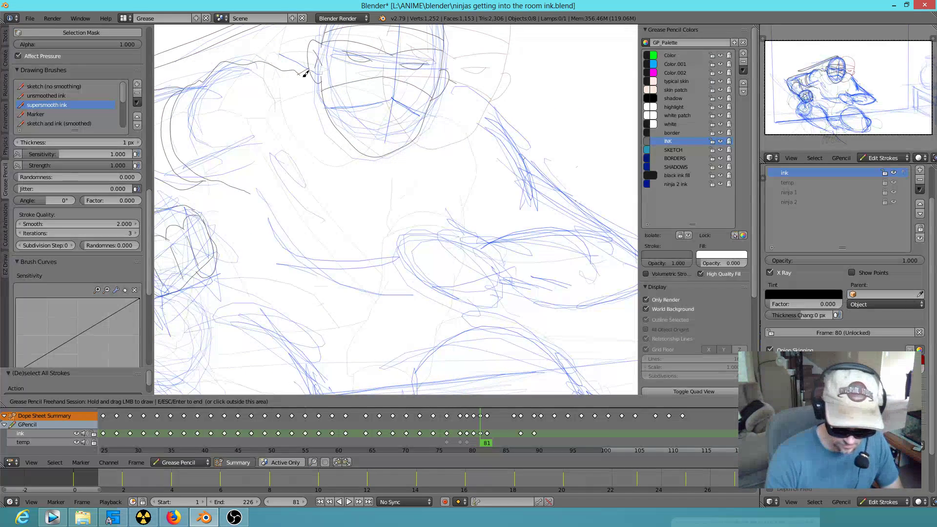
{"action": "middle_click_drag", "start_coordinate": [352, 65], "coordinate": [411, 127], "text": "shift"}
{"action": "key", "text": "Right"}
{"action": "mouse_move", "coordinate": [558, 299]}
{"action": "middle_mouse_down", "text": "shift"}
{"action": "mouse_move", "coordinate": [403, 266]}
{"action": "mouse_move", "coordinate": [412, 298]}
{"action": "mouse_move", "coordinate": [508, 313]}
{"action": "middle_mouse_up", "text": "shift"}
{"action": "key", "text": "Left"}
{"action": "middle_click_drag", "start_coordinate": [520, 275], "coordinate": [576, 287], "text": "shift"}
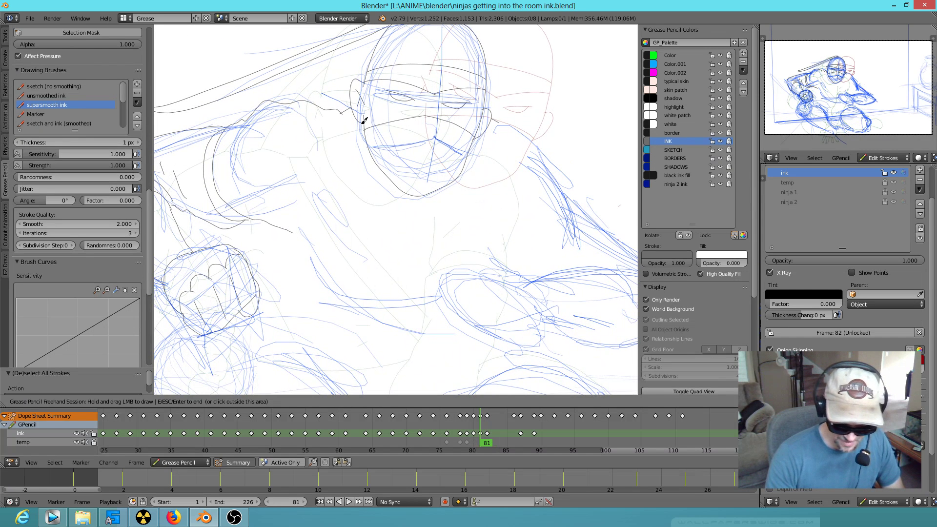
{"action": "mouse_move", "coordinate": [529, 278]}
{"action": "left_mouse_down"}
{"action": "mouse_move", "coordinate": [557, 289]}
{"action": "mouse_move", "coordinate": [555, 322]}
{"action": "left_mouse_up"}
{"action": "mouse_move", "coordinate": [532, 277]}
{"action": "left_mouse_down"}
{"action": "mouse_move", "coordinate": [477, 257]}
{"action": "mouse_move", "coordinate": [429, 272]}
{"action": "mouse_move", "coordinate": [405, 324]}
{"action": "mouse_move", "coordinate": [442, 350]}
{"action": "mouse_move", "coordinate": [462, 348]}
{"action": "mouse_move", "coordinate": [482, 325]}
{"action": "mouse_move", "coordinate": [535, 326]}
{"action": "mouse_move", "coordinate": [547, 316]}
{"action": "left_mouse_up"}
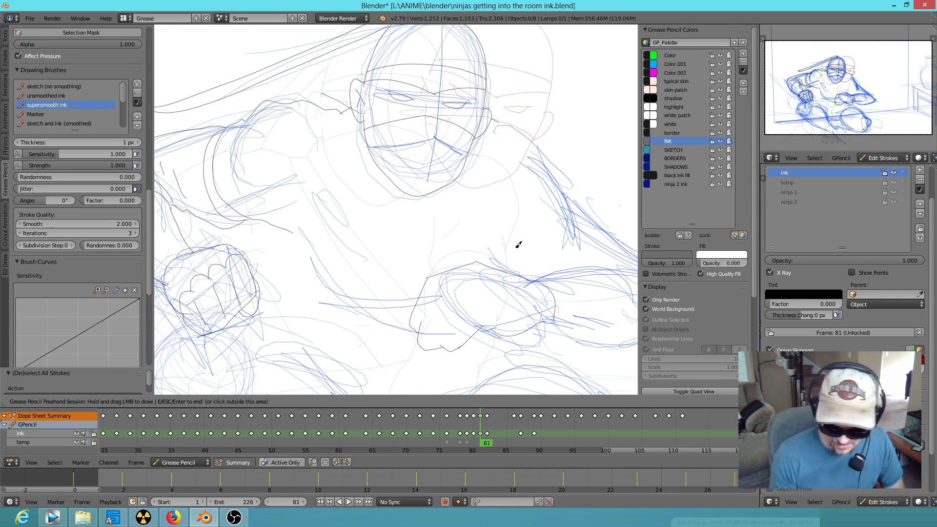
{"action": "mouse_move", "coordinate": [464, 262]}
{"action": "left_mouse_down"}
{"action": "mouse_move", "coordinate": [483, 278]}
{"action": "mouse_move", "coordinate": [486, 288]}
{"action": "mouse_move", "coordinate": [474, 292]}
{"action": "mouse_move", "coordinate": [491, 297]}
{"action": "mouse_move", "coordinate": [486, 310]}
{"action": "left_mouse_up"}
{"action": "scroll", "coordinate": [576, 314], "scroll_direction": "up", "scroll_amount": 1}
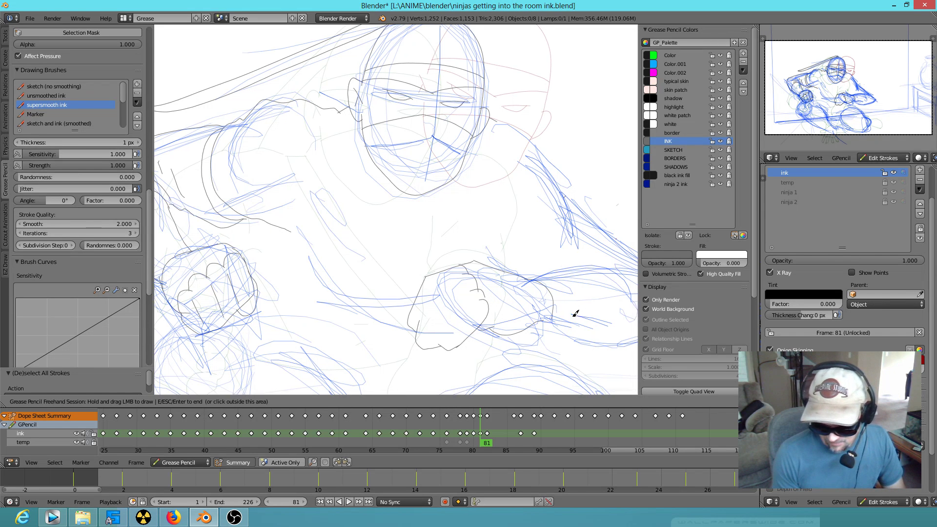
Step: Ink the second arm on frame 81, from the wrist around the elbow and along the sleeve up to the neck
{"action": "middle_click_drag", "start_coordinate": [575, 313], "coordinate": [449, 268], "text": "shift"}
{"action": "left_click_drag", "start_coordinate": [435, 271], "coordinate": [539, 258]}
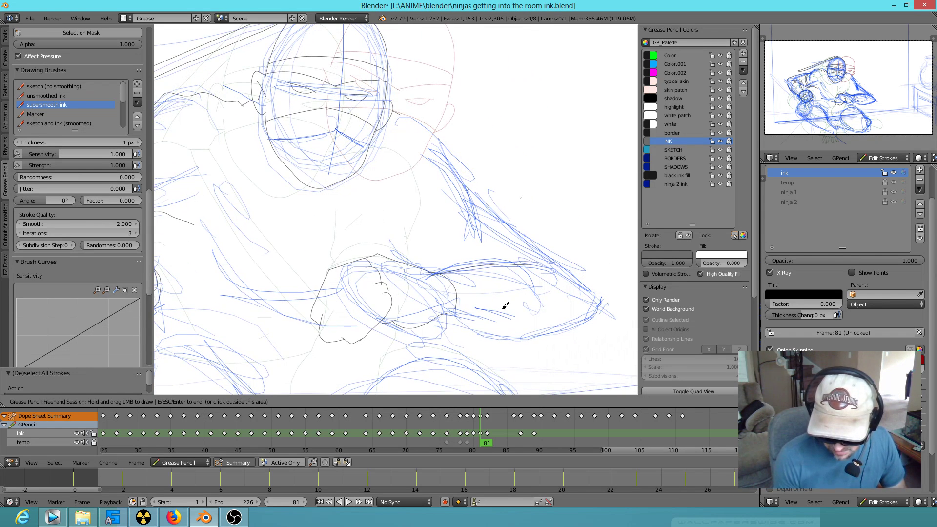
{"action": "mouse_move", "coordinate": [452, 311]}
{"action": "left_mouse_down"}
{"action": "mouse_move", "coordinate": [557, 335]}
{"action": "mouse_move", "coordinate": [594, 321]}
{"action": "mouse_move", "coordinate": [605, 295]}
{"action": "mouse_move", "coordinate": [524, 221]}
{"action": "left_mouse_up"}
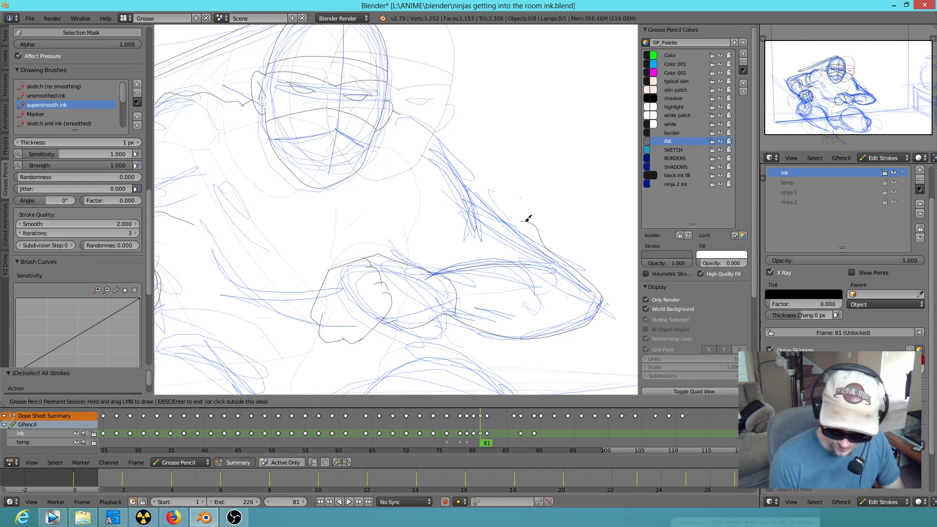
{"action": "mouse_move", "coordinate": [527, 221]}
{"action": "left_mouse_down"}
{"action": "mouse_move", "coordinate": [503, 208]}
{"action": "mouse_move", "coordinate": [457, 269]}
{"action": "left_mouse_up"}
{"action": "mouse_move", "coordinate": [502, 209]}
{"action": "left_mouse_down"}
{"action": "mouse_move", "coordinate": [490, 192]}
{"action": "mouse_move", "coordinate": [446, 265]}
{"action": "left_mouse_up"}
{"action": "mouse_move", "coordinate": [496, 198]}
{"action": "left_mouse_down"}
{"action": "mouse_move", "coordinate": [418, 119]}
{"action": "mouse_move", "coordinate": [395, 112]}
{"action": "left_mouse_up"}
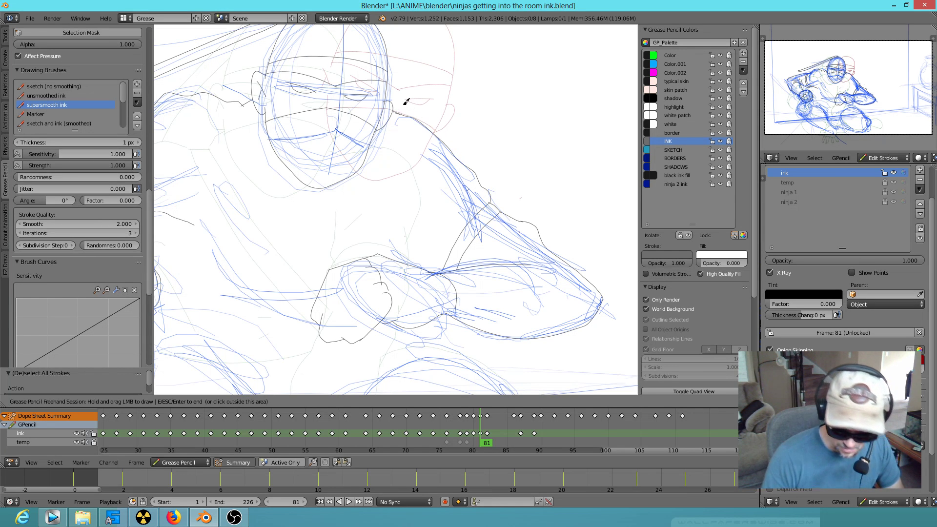
Step: Ink the shirt creases near both armpits and the elbow curve on the second forearm on frame 81
{"action": "left_click_drag", "start_coordinate": [465, 182], "coordinate": [445, 214]}
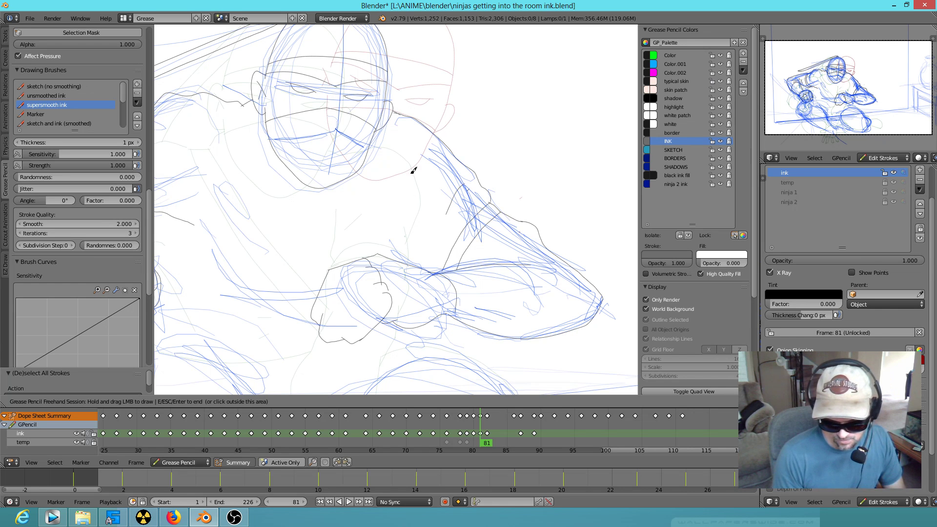
{"action": "mouse_move", "coordinate": [419, 257]}
{"action": "left_mouse_down"}
{"action": "mouse_move", "coordinate": [388, 205]}
{"action": "mouse_move", "coordinate": [415, 214]}
{"action": "left_mouse_up"}
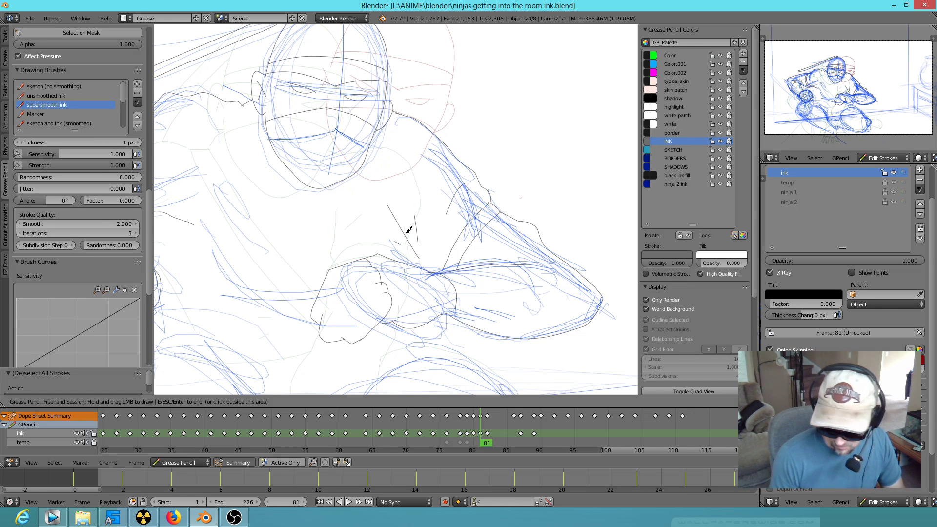
{"action": "mouse_move", "coordinate": [532, 262]}
{"action": "left_mouse_down"}
{"action": "mouse_move", "coordinate": [569, 289]}
{"action": "mouse_move", "coordinate": [561, 331]}
{"action": "left_mouse_up"}
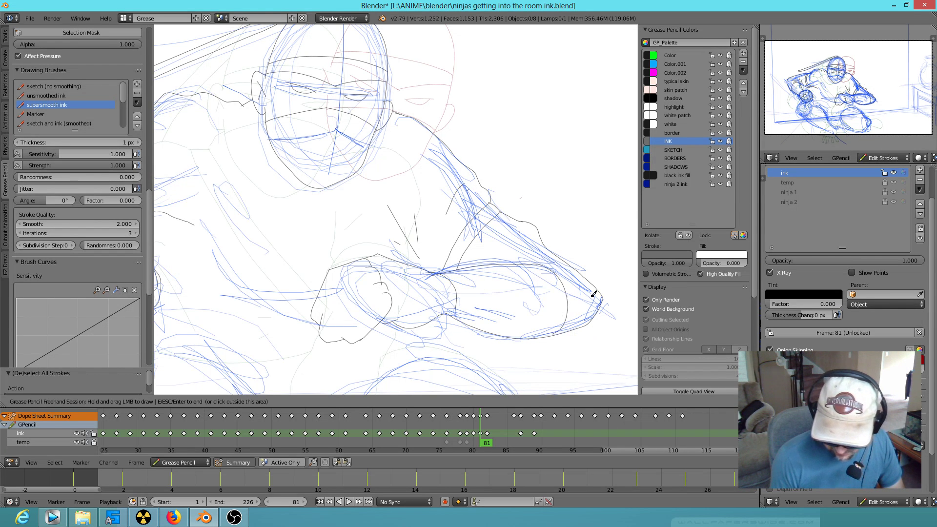
{"action": "mouse_move", "coordinate": [520, 263]}
{"action": "left_mouse_down"}
{"action": "mouse_move", "coordinate": [531, 247]}
{"action": "mouse_move", "coordinate": [512, 251]}
{"action": "left_mouse_up"}
{"action": "mouse_move", "coordinate": [496, 319]}
{"action": "middle_mouse_down", "text": "shift"}
{"action": "mouse_move", "coordinate": [549, 292]}
{"action": "mouse_move", "coordinate": [614, 287]}
{"action": "middle_mouse_up", "text": "shift"}
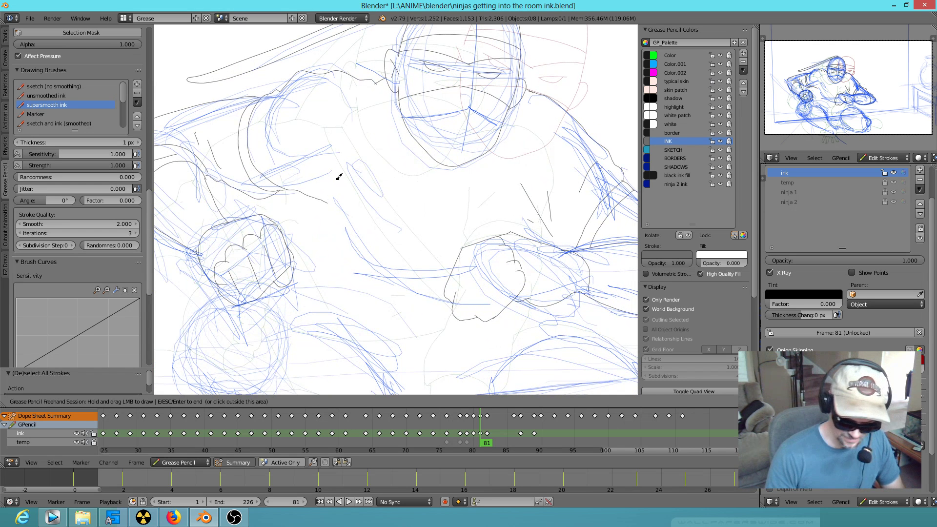
{"action": "left_click_drag", "start_coordinate": [333, 197], "coordinate": [374, 249]}
{"action": "left_click_drag", "start_coordinate": [335, 214], "coordinate": [358, 241]}
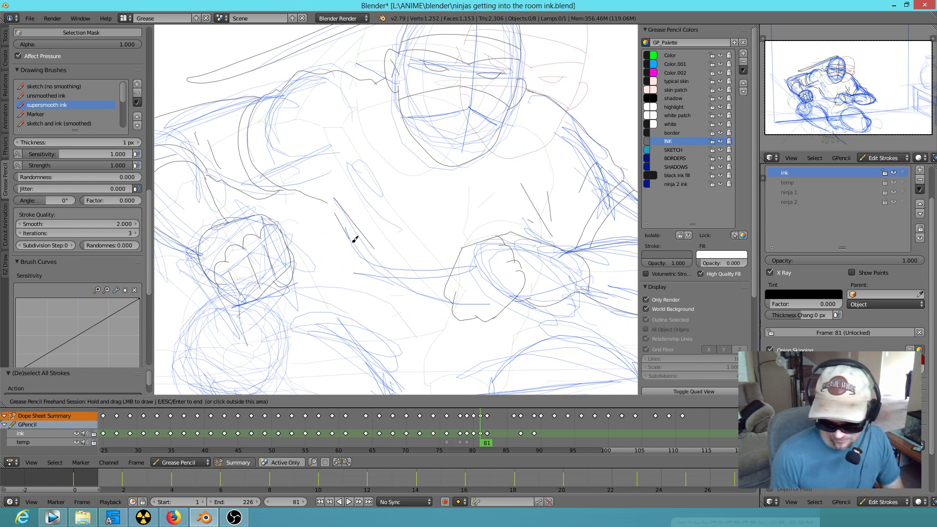
Step: Ink the finger lines inside the second fist and the short torso edge beneath its wrist on frame 81
{"action": "middle_click_drag", "start_coordinate": [356, 236], "coordinate": [500, 219], "text": "shift"}
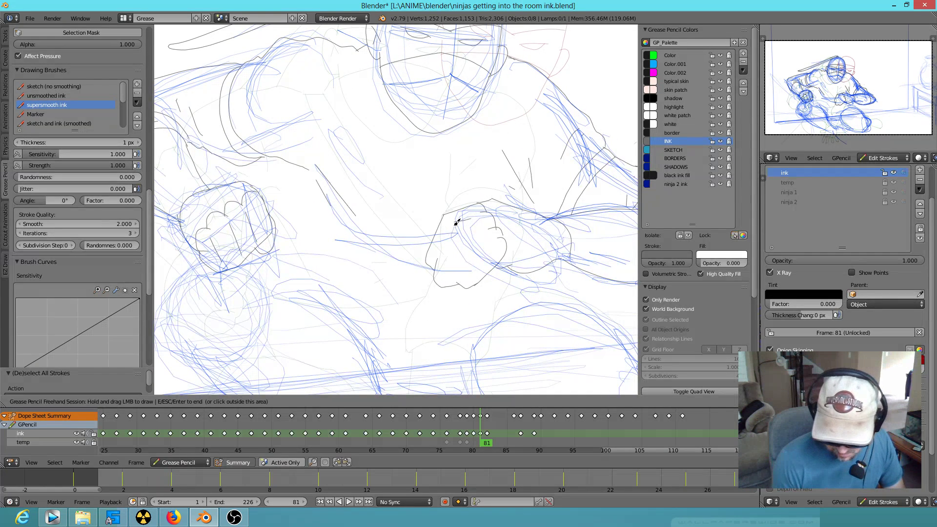
{"action": "mouse_move", "coordinate": [465, 234]}
{"action": "left_mouse_down"}
{"action": "mouse_move", "coordinate": [456, 257]}
{"action": "mouse_move", "coordinate": [489, 242]}
{"action": "left_mouse_up"}
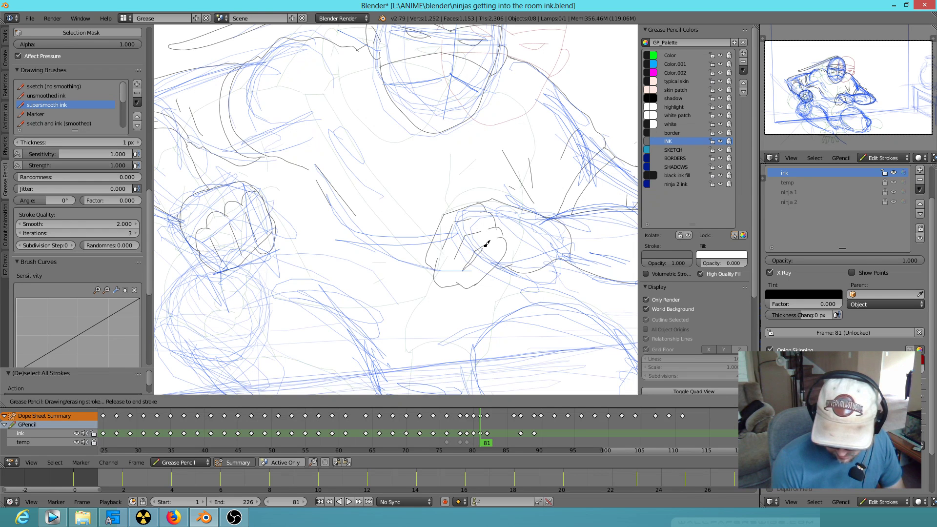
{"action": "mouse_move", "coordinate": [541, 268]}
{"action": "middle_mouse_down", "text": "shift"}
{"action": "mouse_move", "coordinate": [469, 287]}
{"action": "mouse_move", "coordinate": [494, 244]}
{"action": "middle_mouse_up", "text": "shift"}
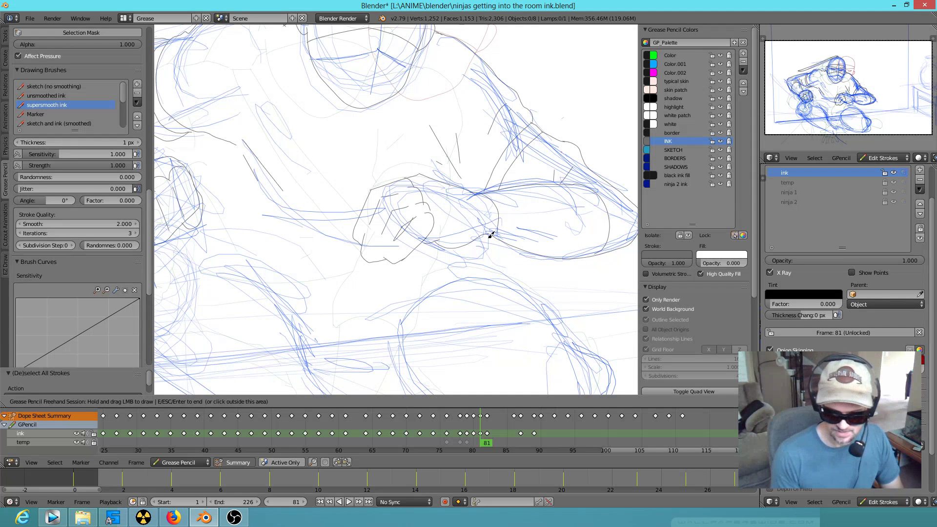
{"action": "mouse_move", "coordinate": [488, 231]}
{"action": "left_mouse_down"}
{"action": "mouse_move", "coordinate": [469, 263]}
{"action": "mouse_move", "coordinate": [473, 276]}
{"action": "left_mouse_up"}
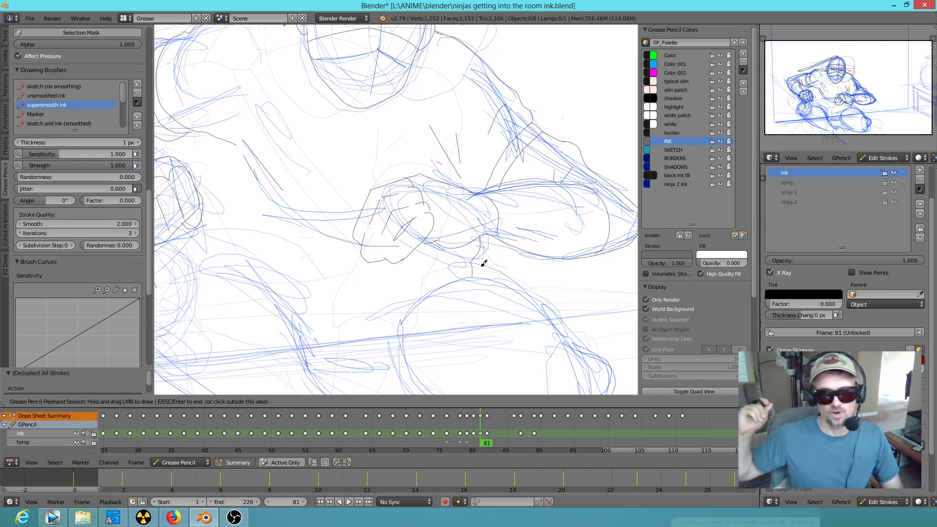
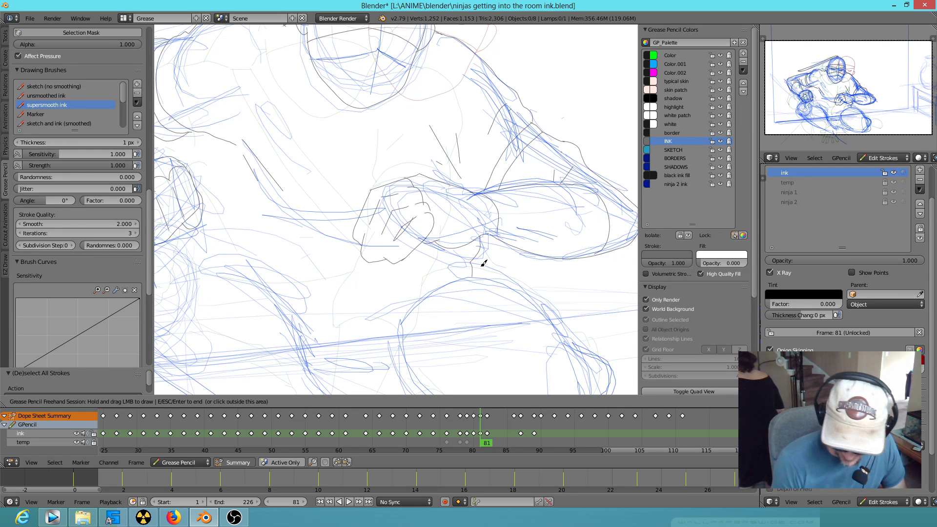
Step: Ink the torso side from the sleeve down to the waist and the curved waistline below the second fist on frame 81
{"action": "middle_click_drag", "start_coordinate": [509, 262], "coordinate": [581, 229], "text": "shift"}
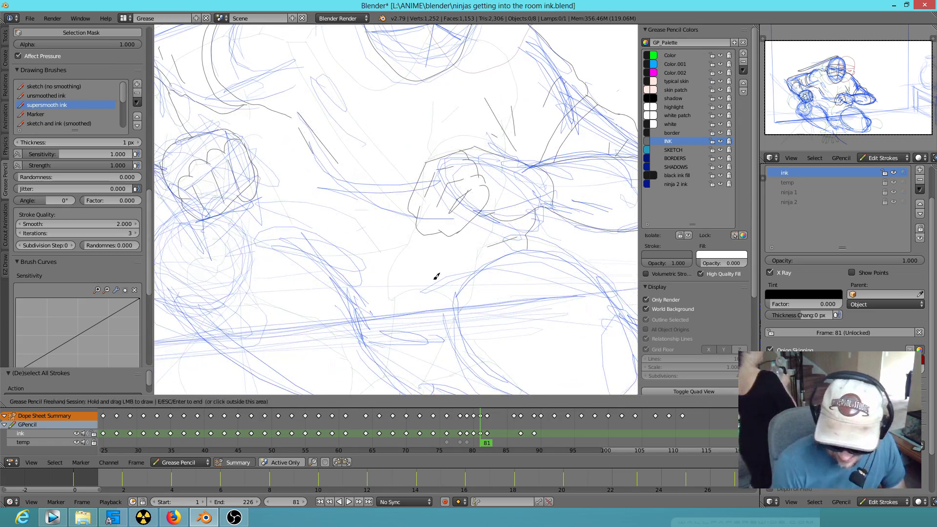
{"action": "mouse_move", "coordinate": [425, 211]}
{"action": "middle_mouse_down", "text": "shift"}
{"action": "mouse_move", "coordinate": [486, 215]}
{"action": "mouse_move", "coordinate": [491, 245]}
{"action": "middle_mouse_up", "text": "shift"}
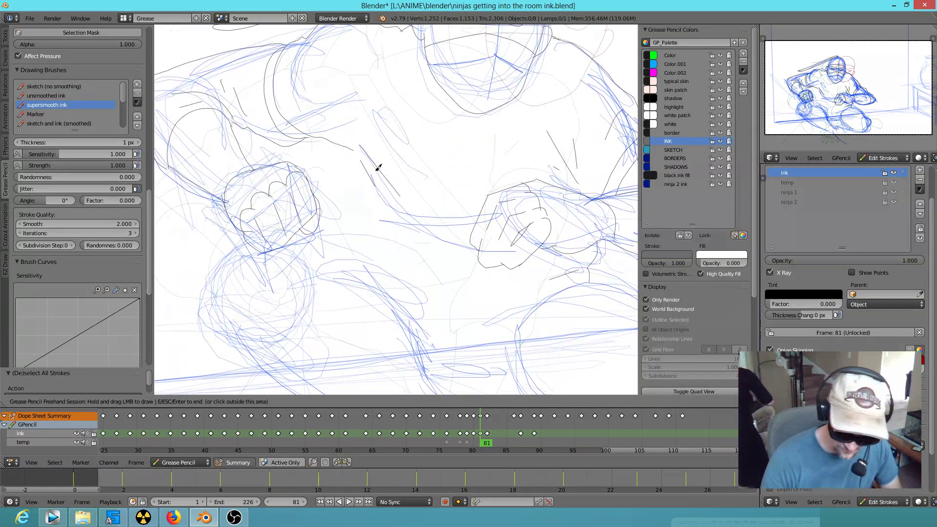
{"action": "mouse_move", "coordinate": [341, 141]}
{"action": "left_mouse_down"}
{"action": "mouse_move", "coordinate": [332, 138]}
{"action": "mouse_move", "coordinate": [349, 180]}
{"action": "mouse_move", "coordinate": [387, 214]}
{"action": "left_mouse_up"}
{"action": "mouse_move", "coordinate": [557, 264]}
{"action": "middle_mouse_down", "text": "shift"}
{"action": "mouse_move", "coordinate": [532, 281]}
{"action": "mouse_move", "coordinate": [531, 318]}
{"action": "middle_mouse_up", "text": "shift"}
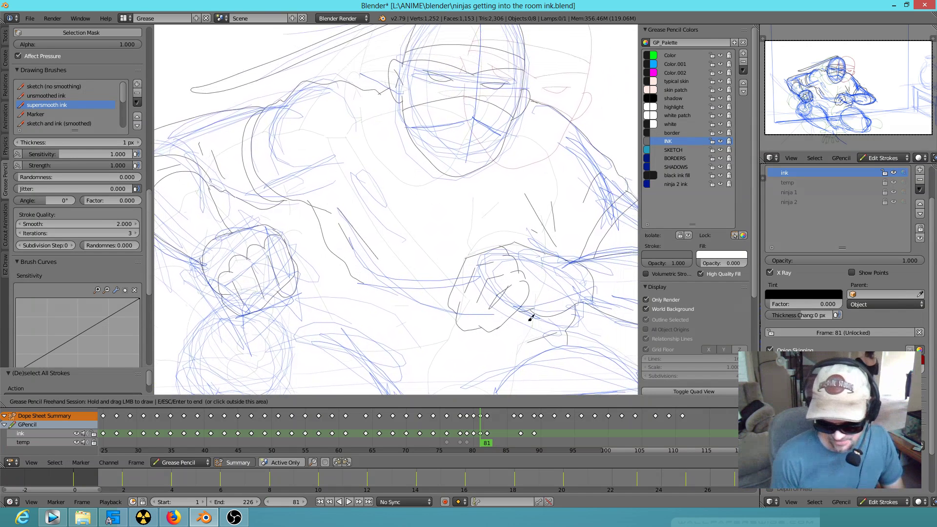
{"action": "left_click_drag", "start_coordinate": [365, 279], "coordinate": [459, 304]}
{"action": "mouse_move", "coordinate": [366, 282]}
{"action": "left_mouse_down"}
{"action": "mouse_move", "coordinate": [396, 322]}
{"action": "mouse_move", "coordinate": [447, 348]}
{"action": "mouse_move", "coordinate": [517, 346]}
{"action": "mouse_move", "coordinate": [562, 328]}
{"action": "left_mouse_up"}
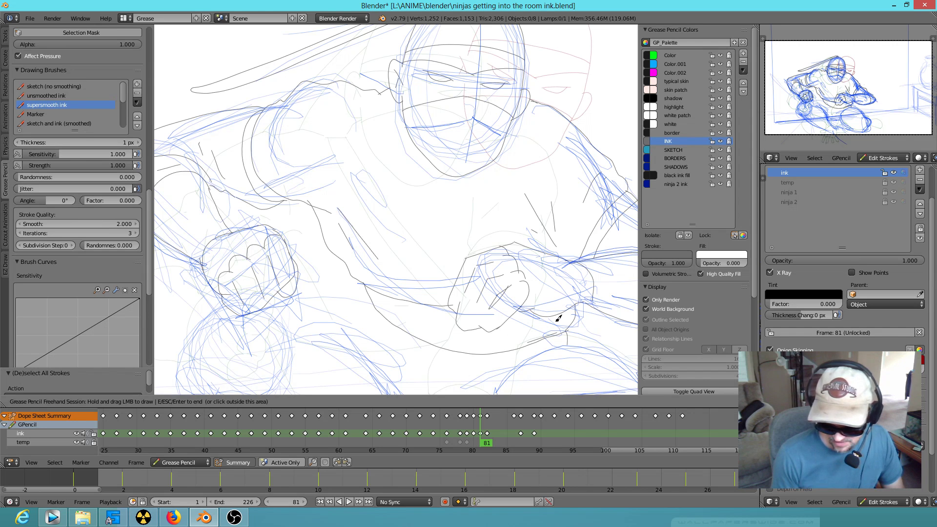
Step: Ink the upper thigh line from the waist to the first fist and the rounded front of the knee below it
{"action": "middle_click_drag", "start_coordinate": [413, 307], "coordinate": [540, 268], "text": "shift"}
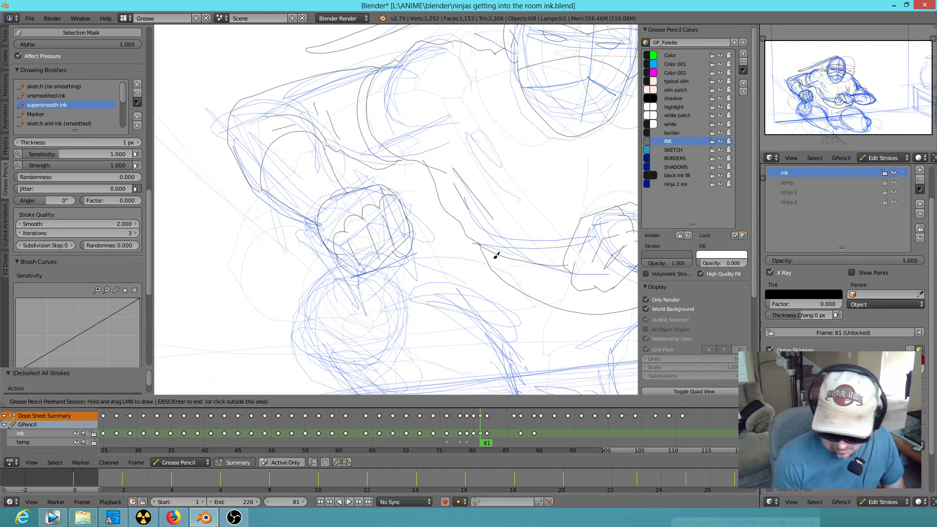
{"action": "left_click_drag", "start_coordinate": [492, 263], "coordinate": [409, 246]}
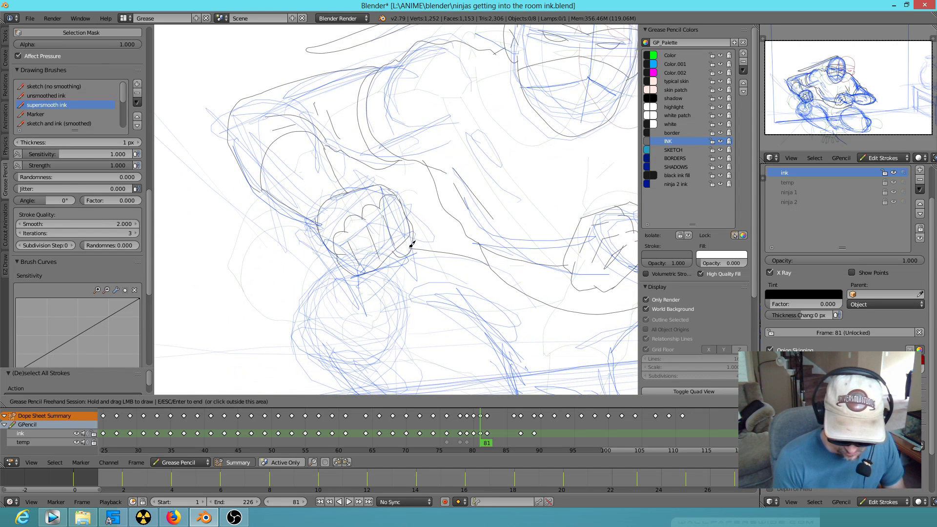
{"action": "mouse_move", "coordinate": [344, 263]}
{"action": "left_mouse_down"}
{"action": "mouse_move", "coordinate": [314, 279]}
{"action": "mouse_move", "coordinate": [291, 328]}
{"action": "mouse_move", "coordinate": [299, 335]}
{"action": "left_mouse_up"}
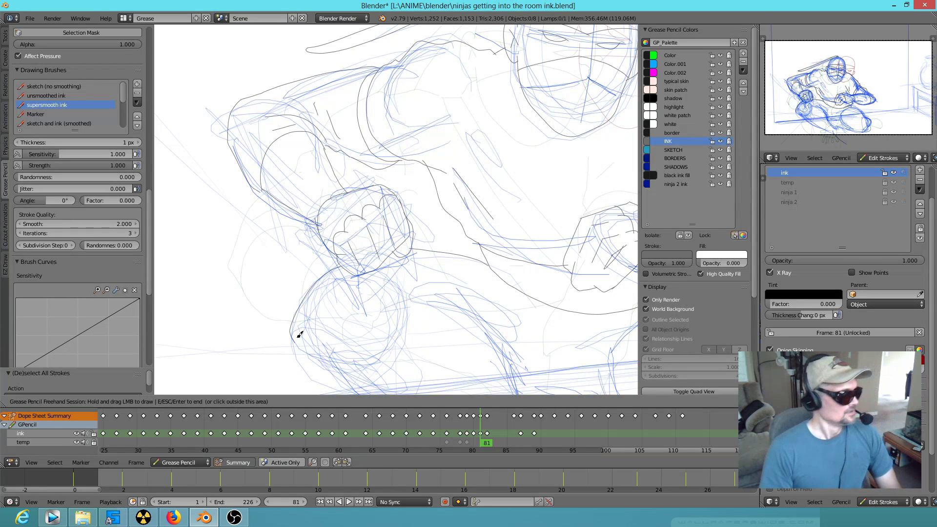
Step: Ink the rest of the leg below the first fist on frame 81, with the curved thigh edge and the shin down to the ankle
{"action": "middle_click_drag", "start_coordinate": [523, 271], "coordinate": [467, 188], "text": "shift"}
{"action": "left_click_drag", "start_coordinate": [393, 193], "coordinate": [456, 263]}
{"action": "left_click_drag", "start_coordinate": [456, 228], "coordinate": [454, 259]}
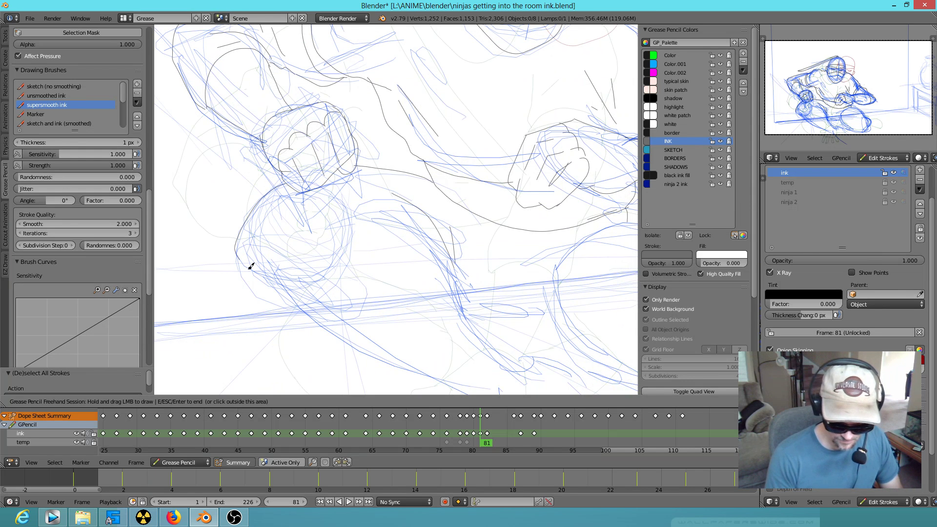
{"action": "mouse_move", "coordinate": [242, 251]}
{"action": "left_mouse_down"}
{"action": "mouse_move", "coordinate": [328, 335]}
{"action": "mouse_move", "coordinate": [412, 324]}
{"action": "mouse_move", "coordinate": [461, 260]}
{"action": "left_mouse_up"}
{"action": "middle_click_drag", "start_coordinate": [561, 323], "coordinate": [496, 184], "text": "shift"}
{"action": "mouse_move", "coordinate": [288, 207]}
{"action": "left_mouse_down"}
{"action": "mouse_move", "coordinate": [410, 270]}
{"action": "mouse_move", "coordinate": [440, 275]}
{"action": "mouse_move", "coordinate": [460, 250]}
{"action": "mouse_move", "coordinate": [397, 144]}
{"action": "left_mouse_up"}
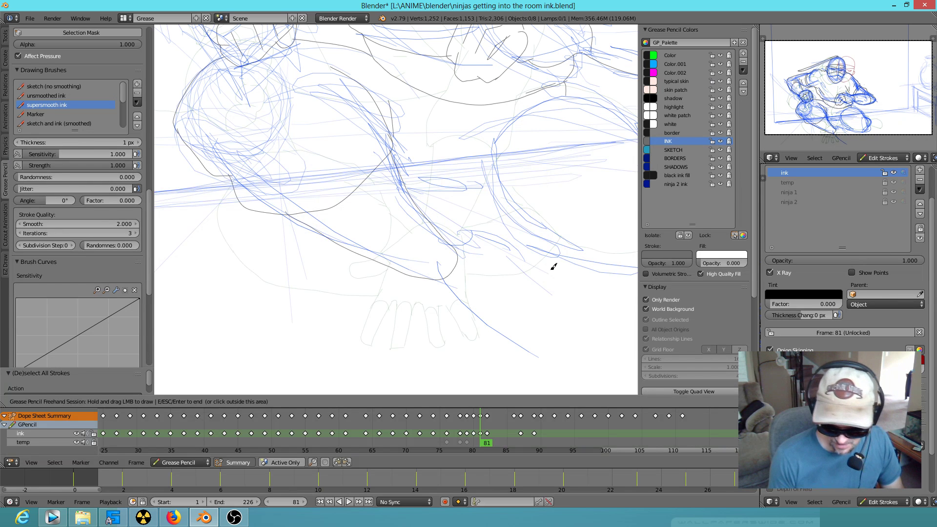
Step: Ink the foot at the end of that leg on frame 81, including the ankle, sole outline and inner sole curves
{"action": "middle_click_drag", "start_coordinate": [562, 281], "coordinate": [465, 226], "text": "shift"}
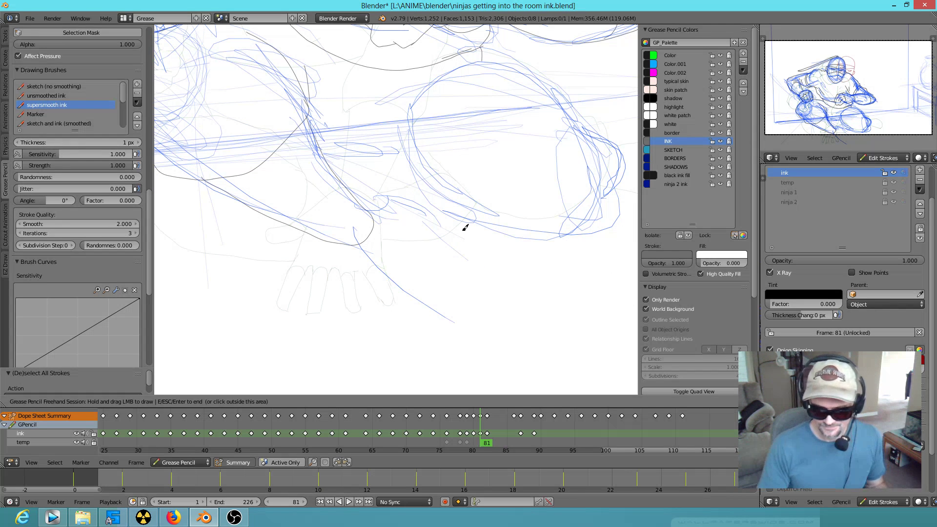
{"action": "mouse_move", "coordinate": [350, 240]}
{"action": "left_mouse_down"}
{"action": "mouse_move", "coordinate": [429, 327]}
{"action": "mouse_move", "coordinate": [496, 347]}
{"action": "mouse_move", "coordinate": [506, 293]}
{"action": "mouse_move", "coordinate": [491, 265]}
{"action": "mouse_move", "coordinate": [441, 242]}
{"action": "mouse_move", "coordinate": [403, 190]}
{"action": "mouse_move", "coordinate": [366, 197]}
{"action": "mouse_move", "coordinate": [376, 193]}
{"action": "mouse_move", "coordinate": [373, 219]}
{"action": "left_mouse_up"}
{"action": "mouse_move", "coordinate": [490, 270]}
{"action": "left_mouse_down"}
{"action": "mouse_move", "coordinate": [433, 293]}
{"action": "mouse_move", "coordinate": [421, 330]}
{"action": "mouse_move", "coordinate": [454, 291]}
{"action": "mouse_move", "coordinate": [511, 327]}
{"action": "mouse_move", "coordinate": [481, 287]}
{"action": "mouse_move", "coordinate": [492, 268]}
{"action": "mouse_move", "coordinate": [498, 274]}
{"action": "left_mouse_up"}
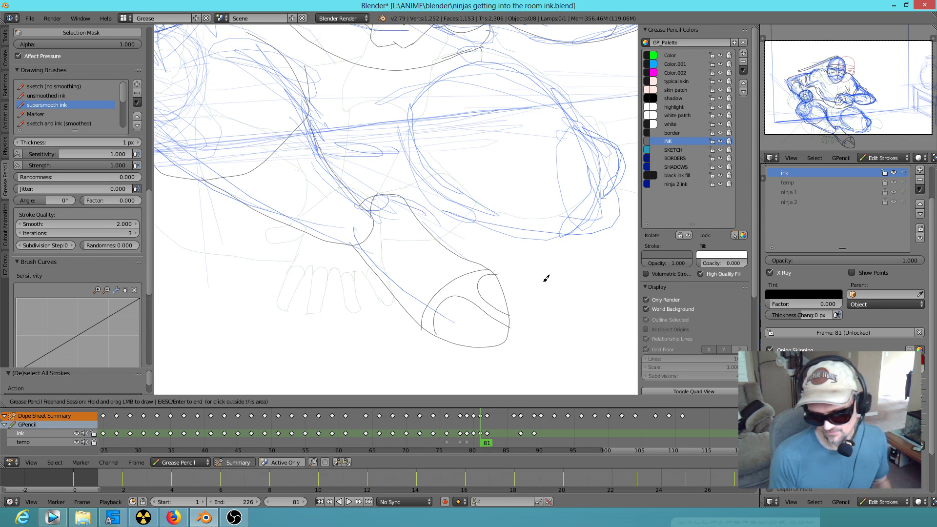
{"action": "mouse_move", "coordinate": [546, 278]}
{"action": "middle_mouse_down"}
{"action": "mouse_move", "coordinate": [461, 314]}
{"action": "mouse_move", "coordinate": [496, 341]}
{"action": "mouse_move", "coordinate": [502, 270]}
{"action": "mouse_move", "coordinate": [476, 297]}
{"action": "middle_mouse_up"}
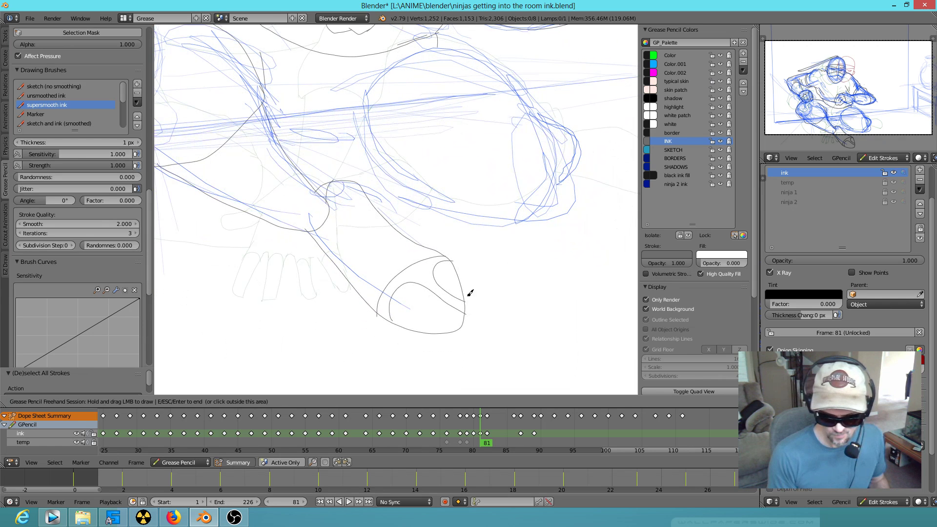
{"action": "middle_click_drag", "start_coordinate": [474, 242], "coordinate": [484, 291]}
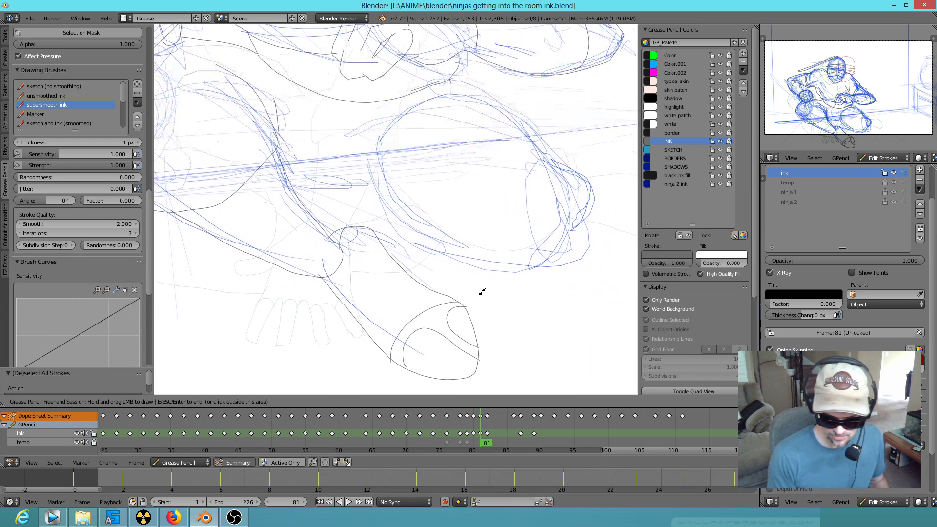
Step: Ink the bent leg's underside, the rounded knee outline and the top of the thigh toward the waist on frame 81
{"action": "left_click_drag", "start_coordinate": [314, 199], "coordinate": [382, 192]}
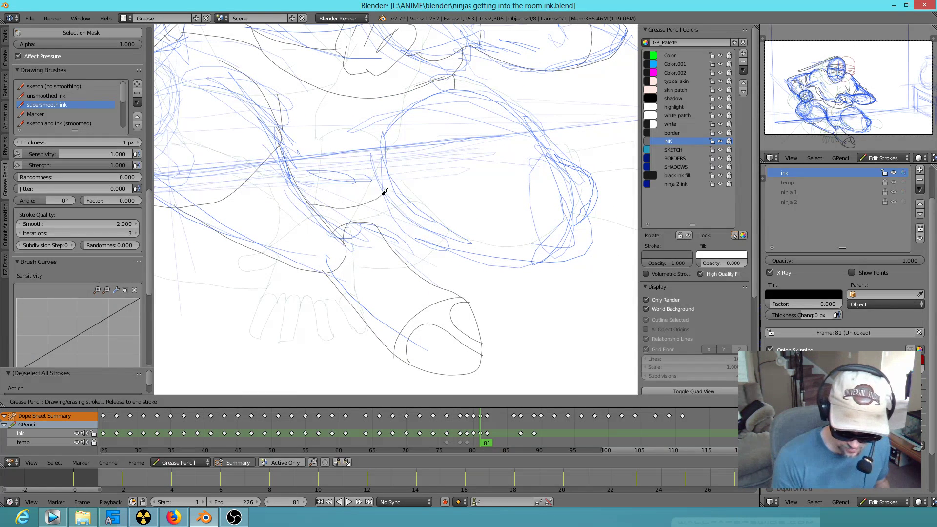
{"action": "mouse_move", "coordinate": [379, 194]}
{"action": "left_mouse_down"}
{"action": "mouse_move", "coordinate": [470, 250]}
{"action": "mouse_move", "coordinate": [500, 255]}
{"action": "mouse_move", "coordinate": [587, 242]}
{"action": "mouse_move", "coordinate": [609, 188]}
{"action": "mouse_move", "coordinate": [588, 165]}
{"action": "mouse_move", "coordinate": [601, 182]}
{"action": "left_mouse_up"}
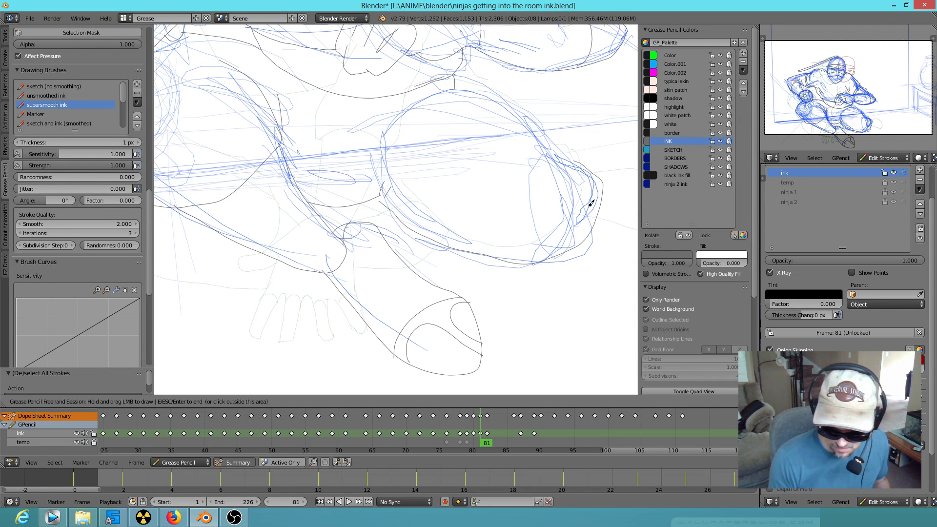
{"action": "middle_click_drag", "start_coordinate": [601, 181], "coordinate": [550, 262], "text": "shift"}
{"action": "mouse_move", "coordinate": [420, 135]}
{"action": "left_mouse_down"}
{"action": "mouse_move", "coordinate": [538, 198]}
{"action": "mouse_move", "coordinate": [545, 223]}
{"action": "left_mouse_up"}
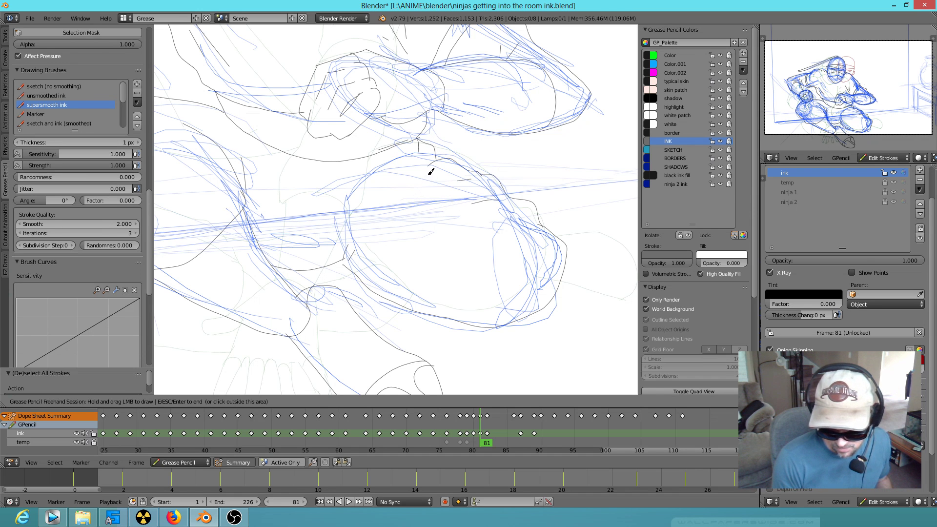
Step: Ink short cloth crease lines on the bent knee, the upper thigh and the nearby waist area on frame 81
{"action": "mouse_move", "coordinate": [349, 256]}
{"action": "left_mouse_down"}
{"action": "mouse_move", "coordinate": [341, 262]}
{"action": "mouse_move", "coordinate": [350, 248]}
{"action": "left_mouse_up"}
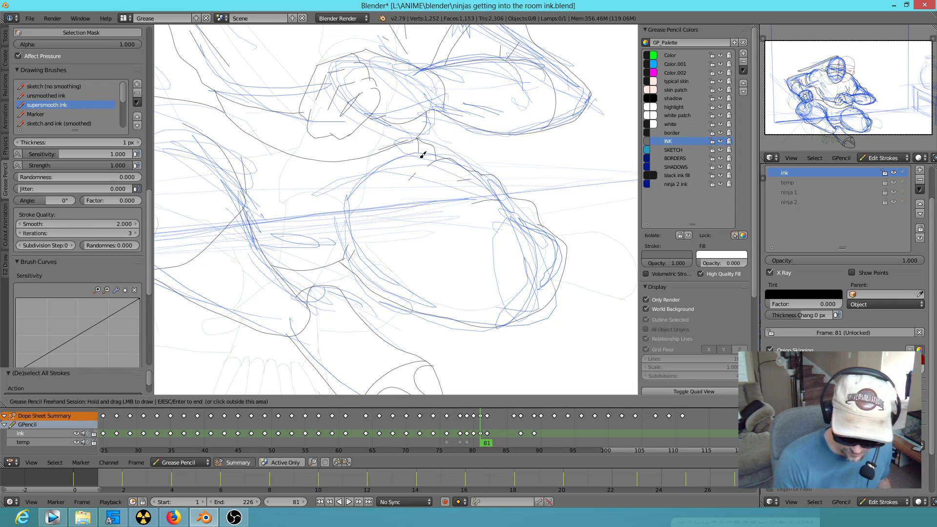
{"action": "left_click_drag", "start_coordinate": [337, 201], "coordinate": [402, 153]}
{"action": "left_click_drag", "start_coordinate": [365, 205], "coordinate": [400, 165]}
{"action": "mouse_move", "coordinate": [423, 233]}
{"action": "middle_mouse_down", "text": "shift"}
{"action": "mouse_move", "coordinate": [527, 309]}
{"action": "mouse_move", "coordinate": [488, 273]}
{"action": "middle_mouse_up", "text": "shift"}
{"action": "left_click_drag", "start_coordinate": [356, 176], "coordinate": [400, 237]}
{"action": "left_click_drag", "start_coordinate": [386, 195], "coordinate": [462, 190]}
Step: Ink the wrinkled sleeve outline over the elbow beside the second fist and add cloth folds on the chest and shoulder
{"action": "mouse_move", "coordinate": [502, 245]}
{"action": "middle_mouse_down", "text": "shift"}
{"action": "mouse_move", "coordinate": [517, 266]}
{"action": "mouse_move", "coordinate": [447, 334]}
{"action": "middle_mouse_up", "text": "shift"}
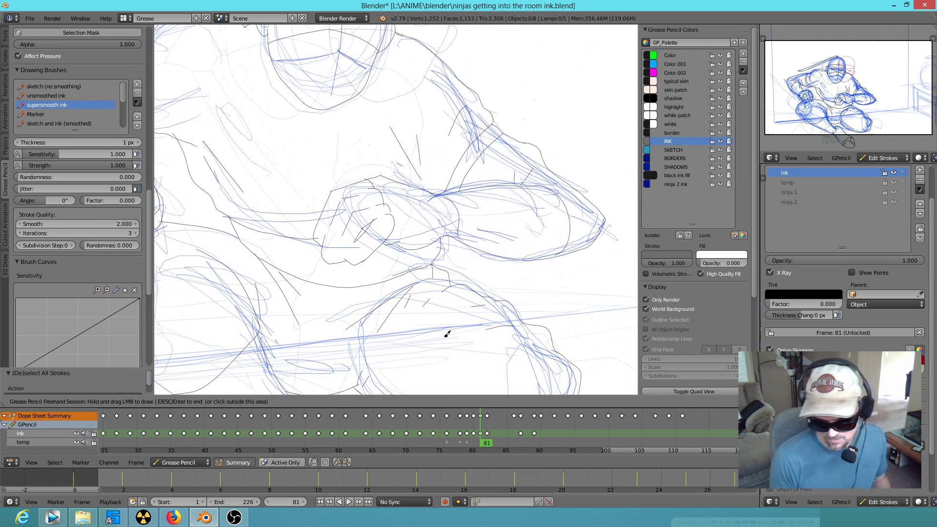
{"action": "mouse_move", "coordinate": [431, 281]}
{"action": "middle_mouse_down", "text": "shift"}
{"action": "mouse_move", "coordinate": [494, 293]}
{"action": "mouse_move", "coordinate": [415, 308]}
{"action": "middle_mouse_up", "text": "shift"}
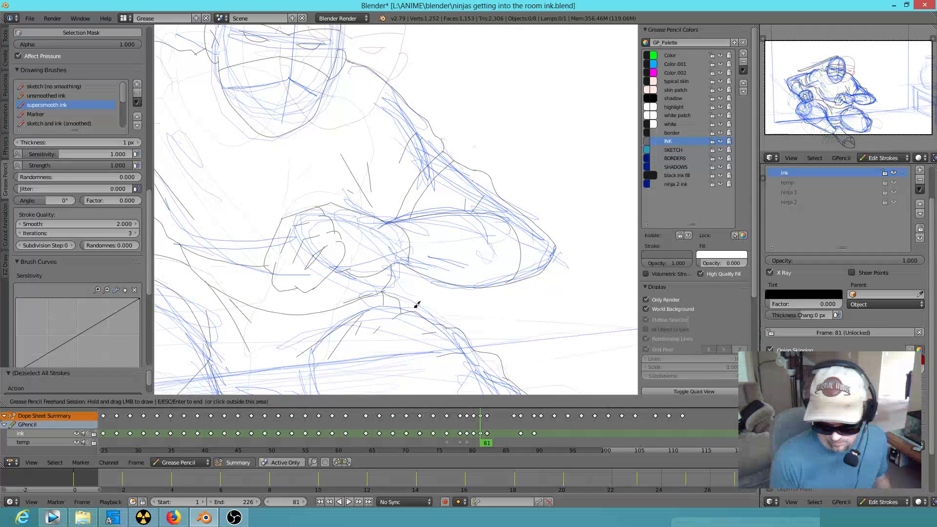
{"action": "mouse_move", "coordinate": [549, 194]}
{"action": "left_mouse_down"}
{"action": "mouse_move", "coordinate": [537, 222]}
{"action": "mouse_move", "coordinate": [510, 199]}
{"action": "mouse_move", "coordinate": [527, 193]}
{"action": "mouse_move", "coordinate": [547, 209]}
{"action": "mouse_move", "coordinate": [554, 249]}
{"action": "left_mouse_up"}
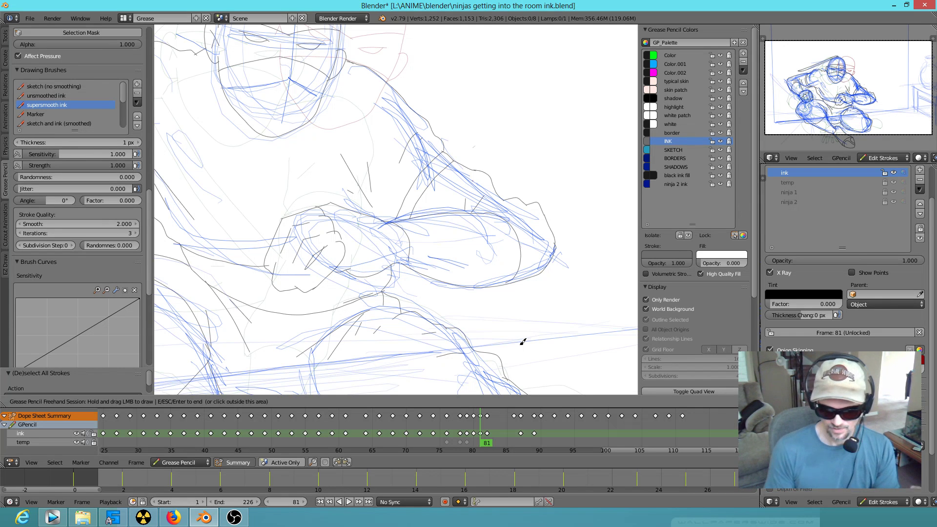
{"action": "middle_click_drag", "start_coordinate": [458, 211], "coordinate": [550, 205]}
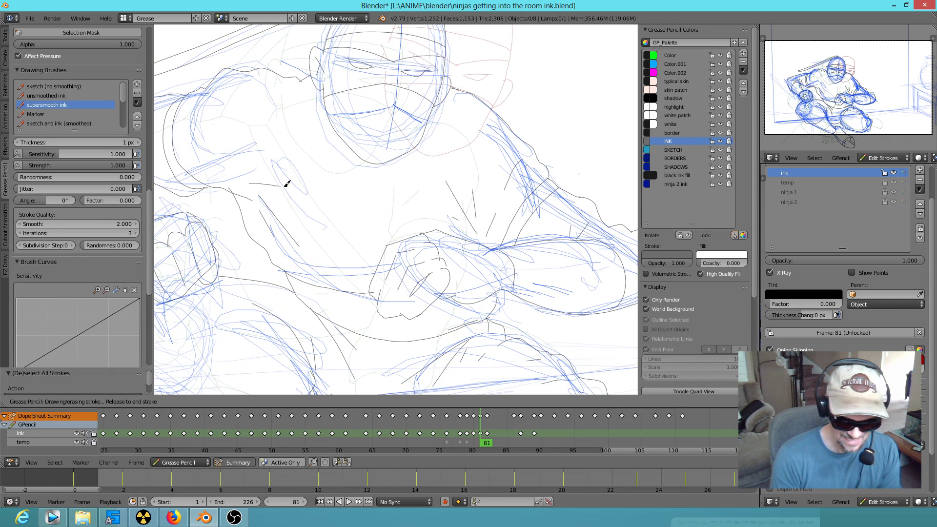
{"action": "mouse_move", "coordinate": [293, 115]}
{"action": "left_mouse_down"}
{"action": "mouse_move", "coordinate": [295, 131]}
{"action": "mouse_move", "coordinate": [309, 120]}
{"action": "left_mouse_up"}
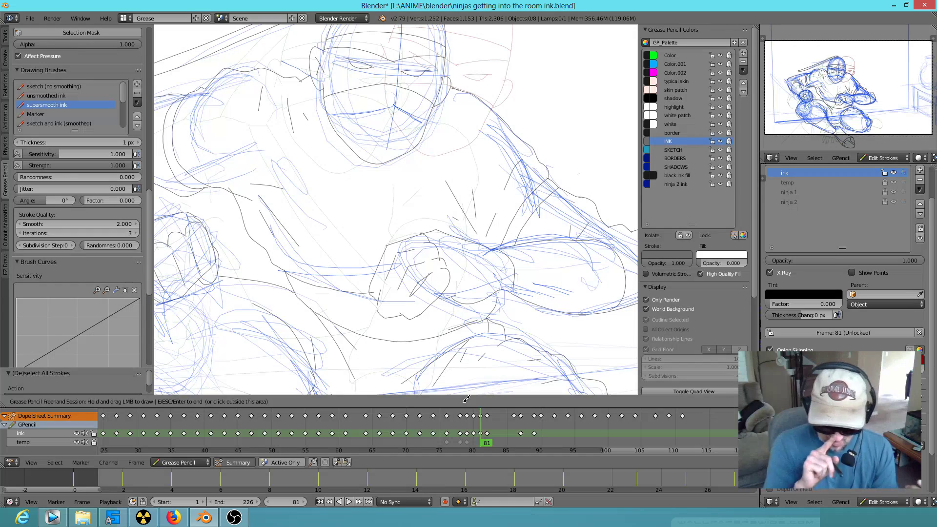
Step: Examine the whole inked figure on frame 81 and compare it with the drawings on frames 80 and 82
{"action": "scroll", "coordinate": [496, 203], "scroll_direction": "down", "scroll_amount": 10, "text": "shift"}
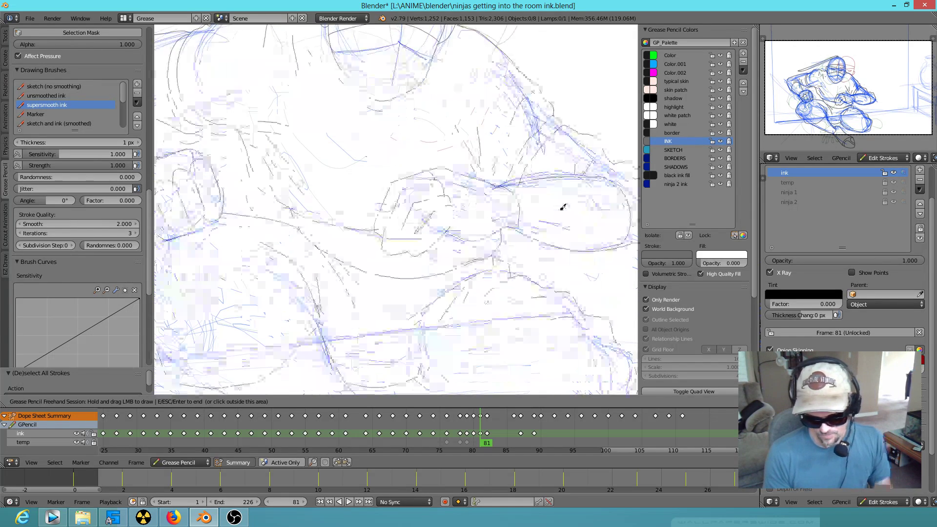
{"action": "scroll", "coordinate": [485, 252], "scroll_direction": "right", "scroll_amount": 3, "text": "ctrl"}
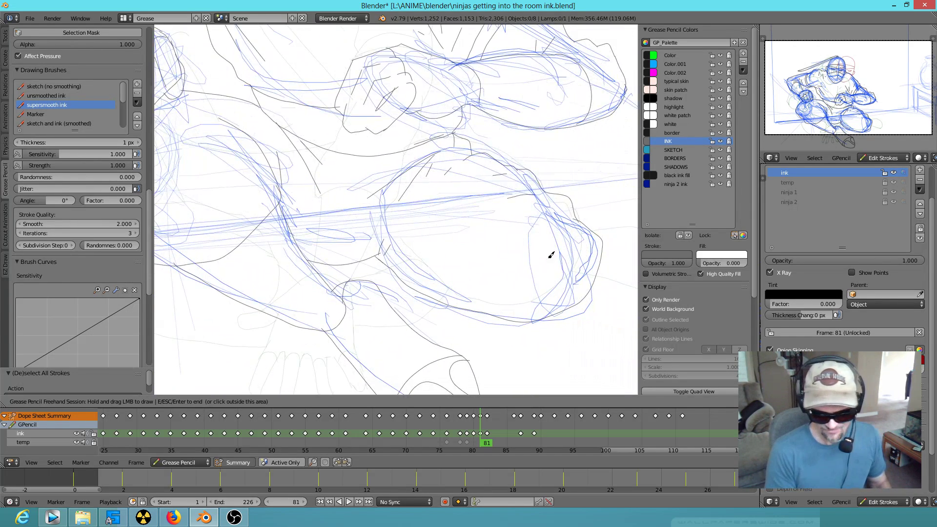
{"action": "scroll", "coordinate": [551, 255], "scroll_direction": "down", "scroll_amount": 6}
{"action": "scroll", "coordinate": [530, 241], "scroll_direction": "up", "scroll_amount": 3, "text": "shift"}
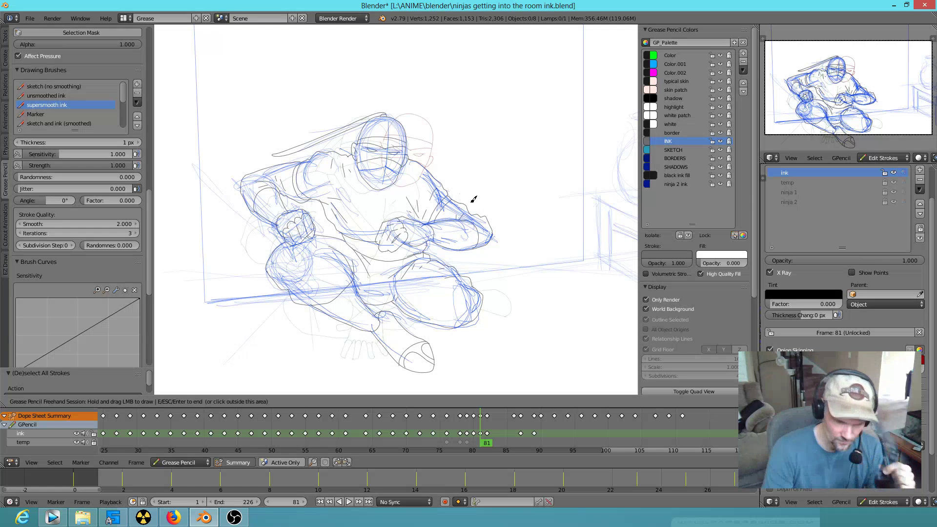
{"action": "key", "text": "Right"}
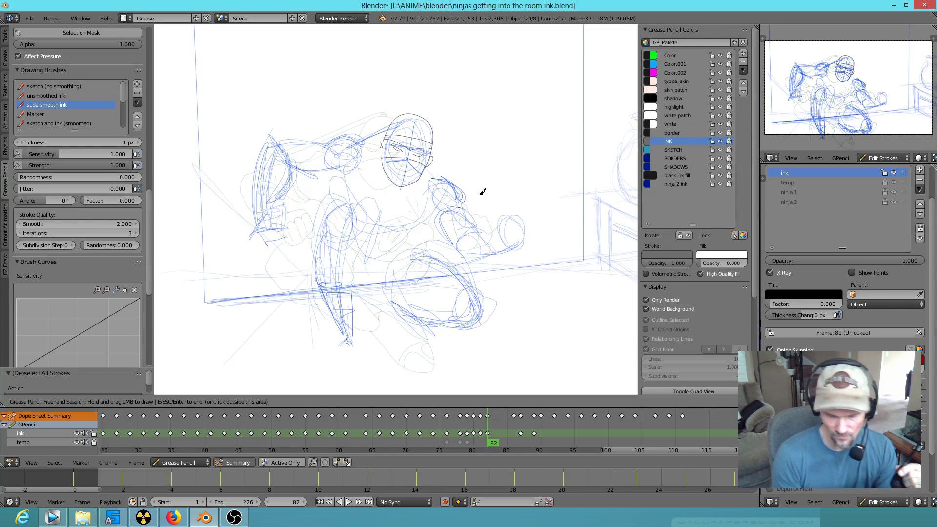
{"action": "key", "text": "Left"}
{"action": "key", "text": "Right"}
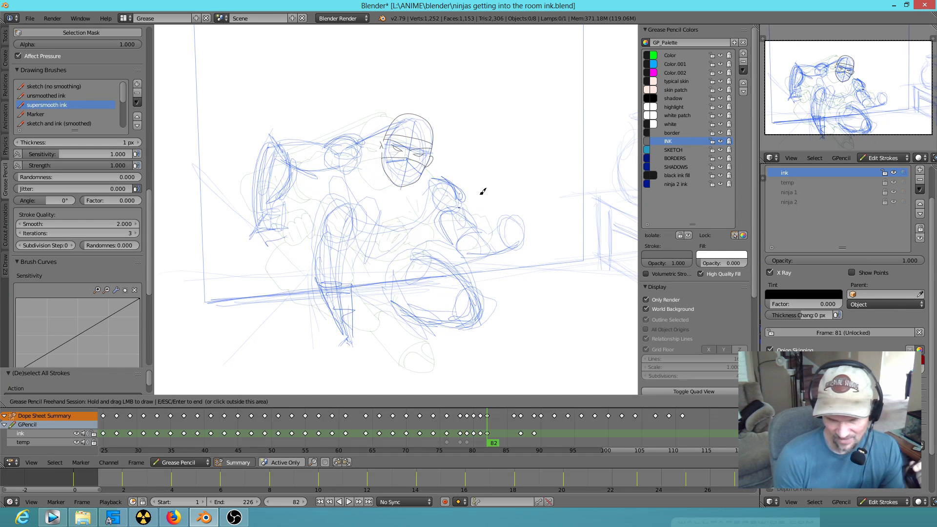
{"action": "key", "text": "Left"}
{"action": "key", "text": "Left"}
{"action": "key", "text": "Right"}
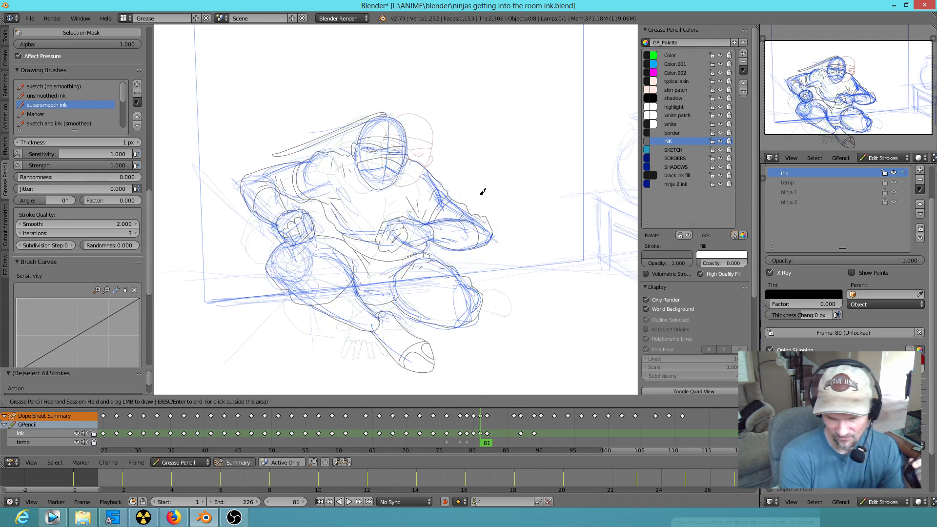
Step: Ink the missing ear outline beside the headband on frame 82 and check it against frame 81
{"action": "key", "text": "Right"}
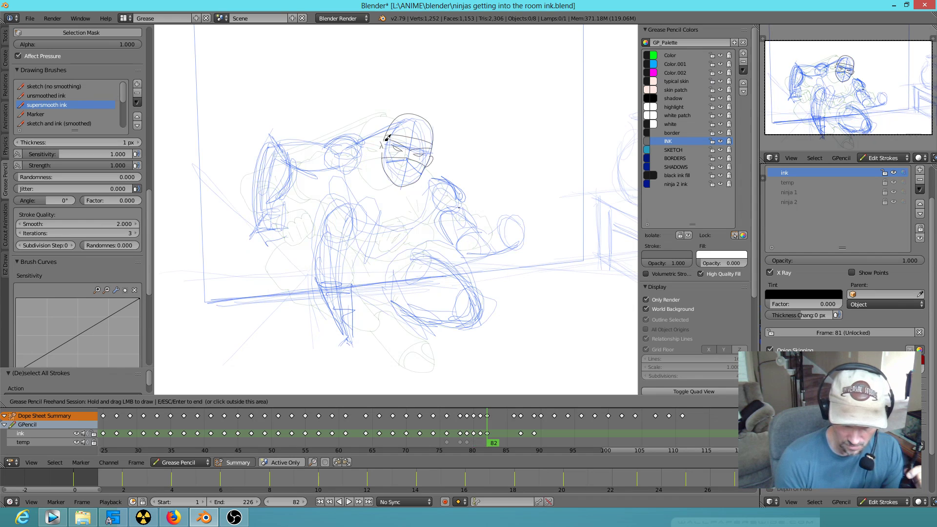
{"action": "mouse_move", "coordinate": [389, 137]}
{"action": "left_mouse_down"}
{"action": "mouse_move", "coordinate": [376, 153]}
{"action": "mouse_move", "coordinate": [386, 162]}
{"action": "left_mouse_up"}
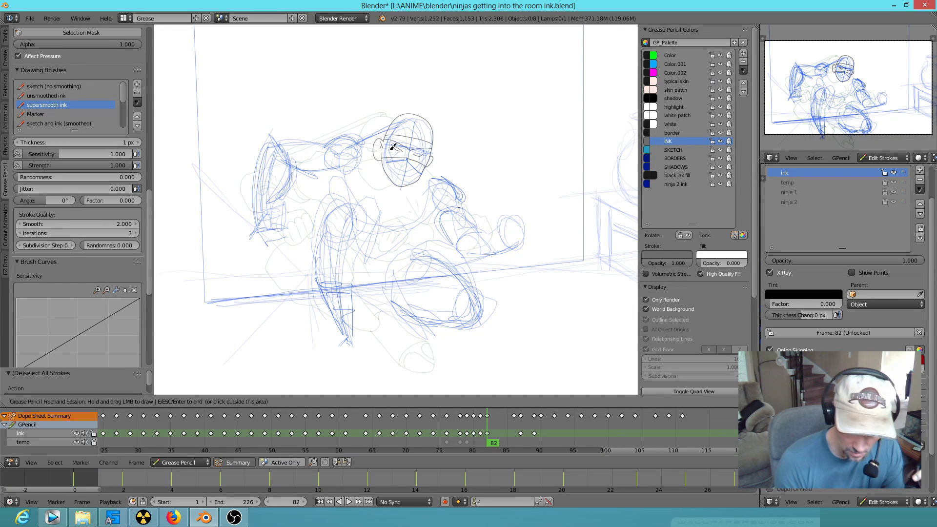
{"action": "key", "text": "Left"}
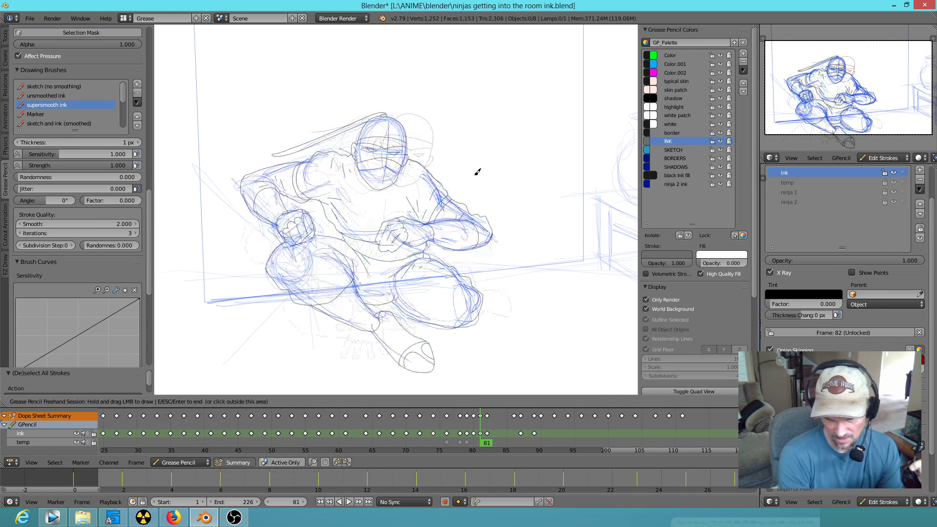
{"action": "key", "text": "Right"}
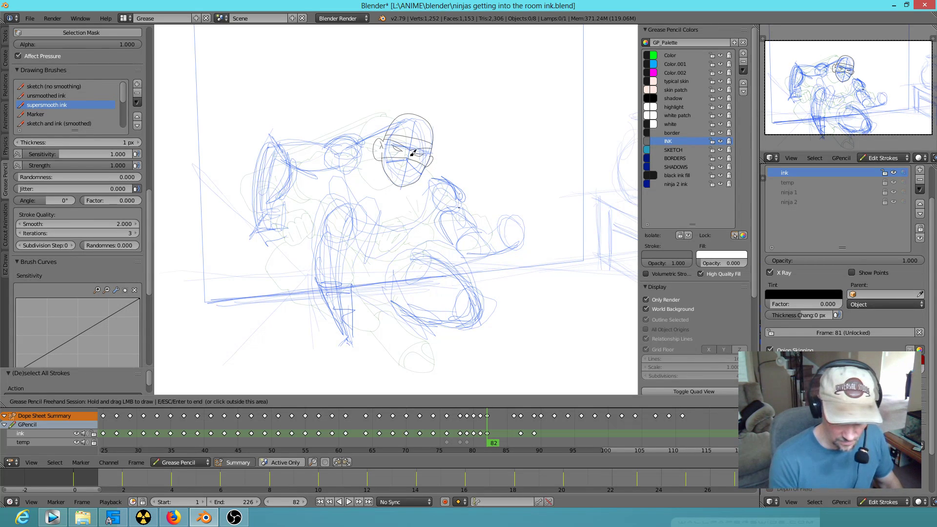
Step: Stop drawing and select the entire newly inked ear outline stroke on frame 82
{"action": "scroll", "coordinate": [391, 164], "scroll_direction": "up", "scroll_amount": 6}
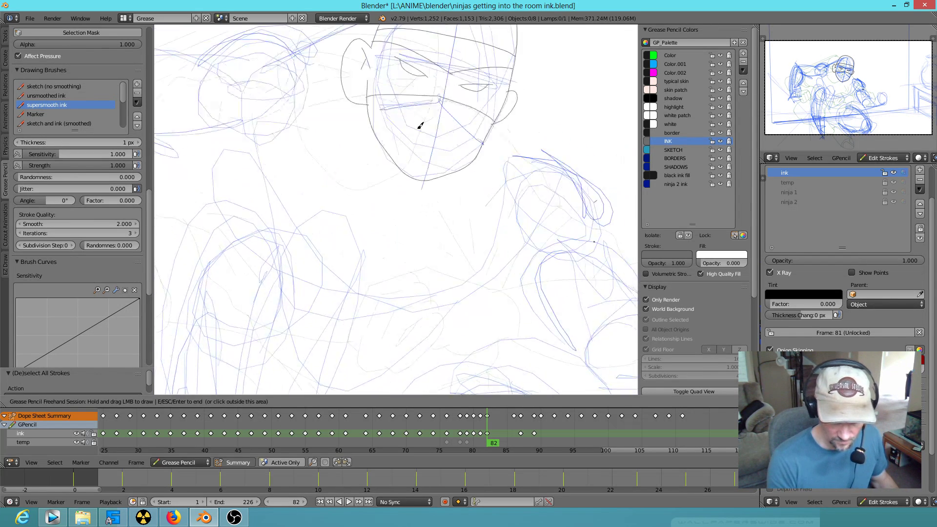
{"action": "key", "text": "Escape"}
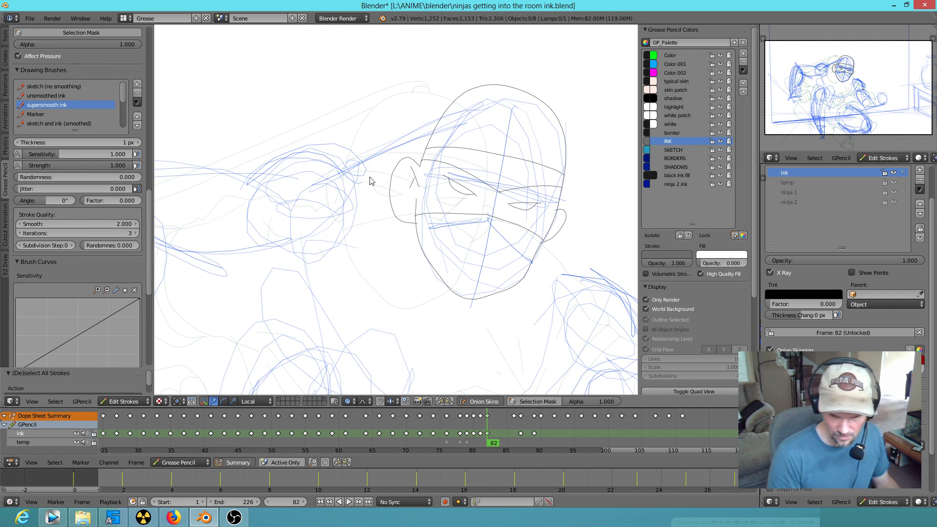
{"action": "right_click", "coordinate": [394, 217]}
{"action": "key", "text": "l"}
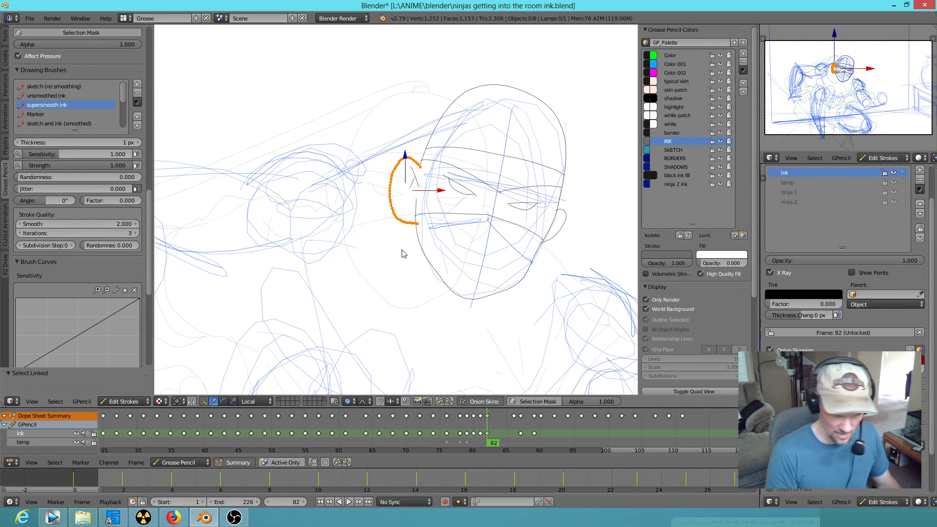
{"action": "key", "text": "s"}
{"action": "key", "text": "Escape"}
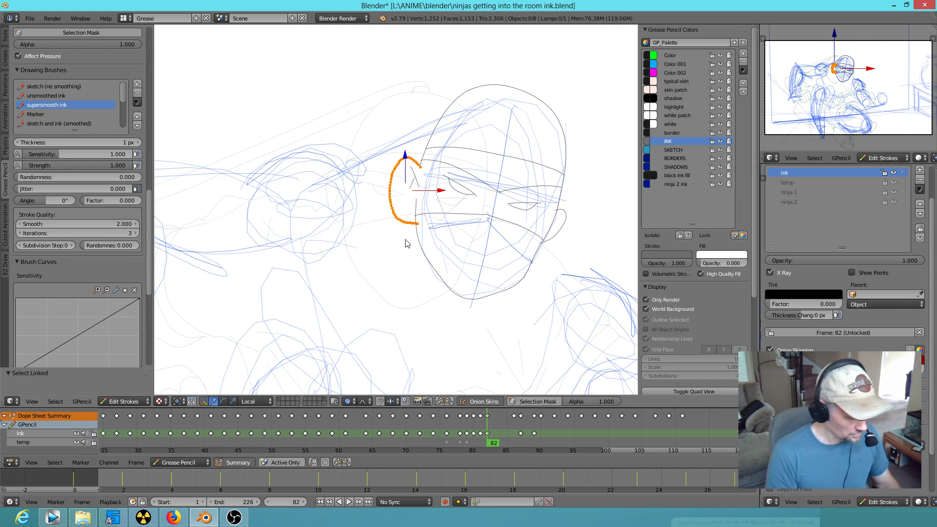
{"action": "key", "text": "s"}
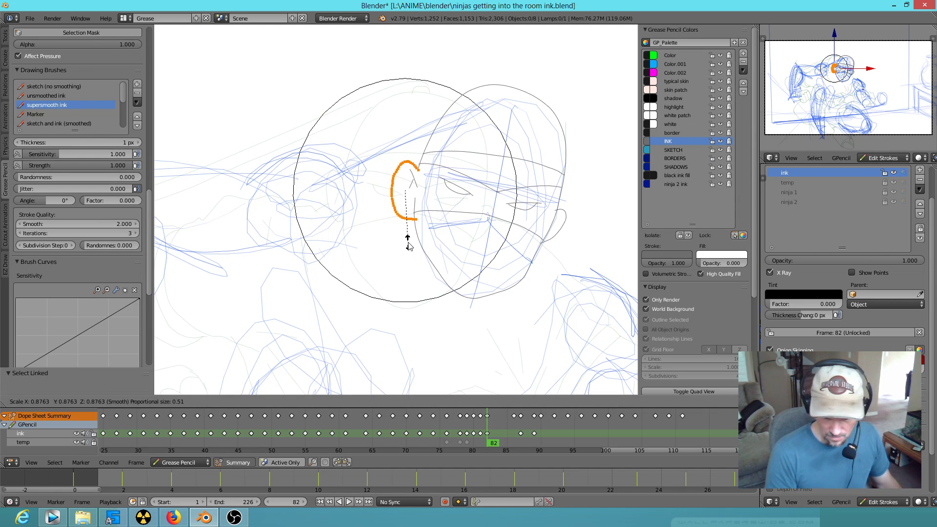
{"action": "key", "text": "Escape"}
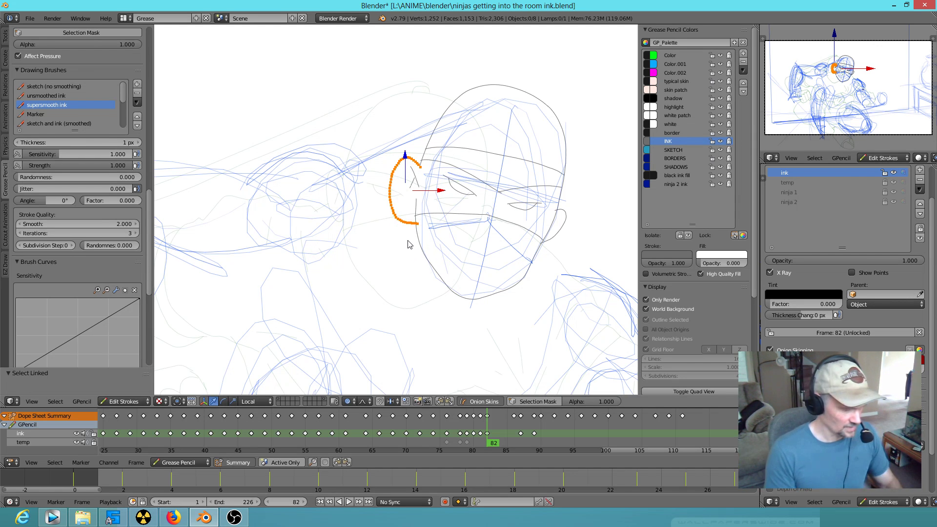
Step: Turn off proportional editing, scale the ear outline to about 0.78 and move it slightly up and in toward the head
{"action": "key", "text": "o"}
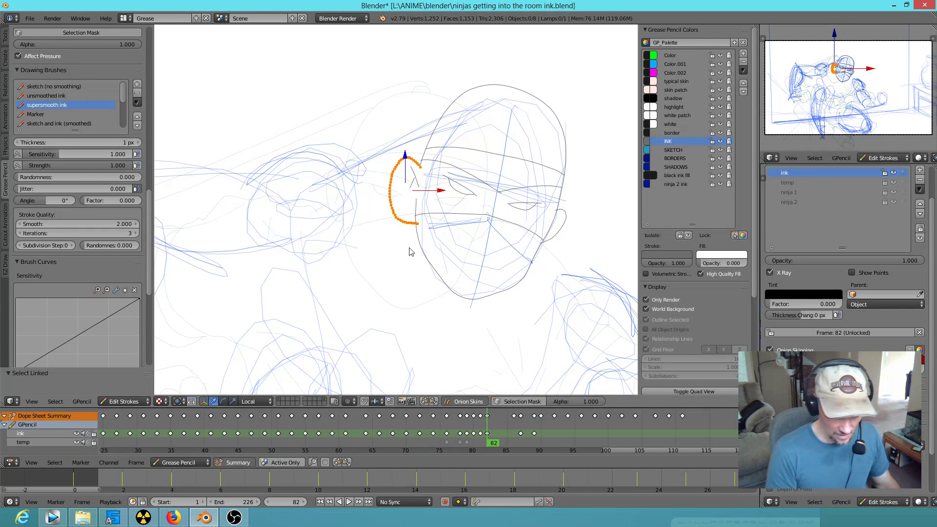
{"action": "key", "text": "s"}
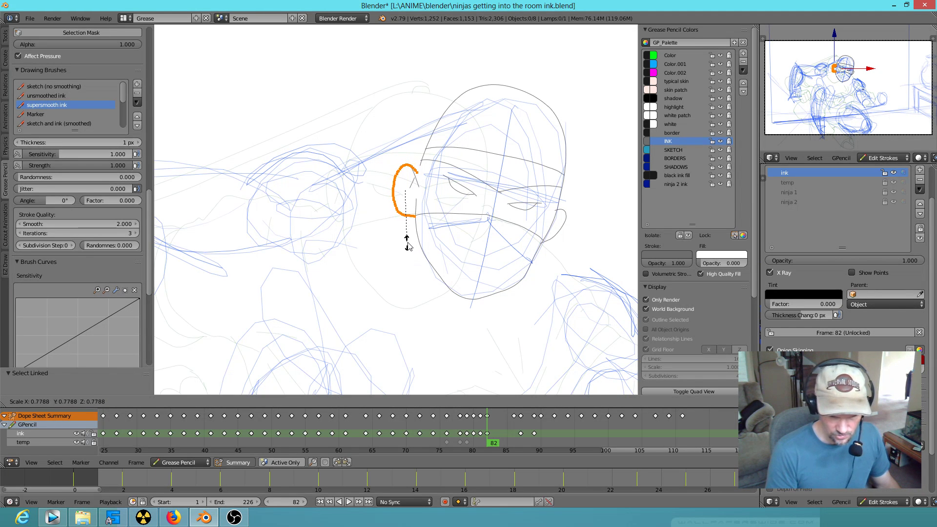
{"action": "left_click", "coordinate": [410, 246]}
{"action": "key", "text": "g"}
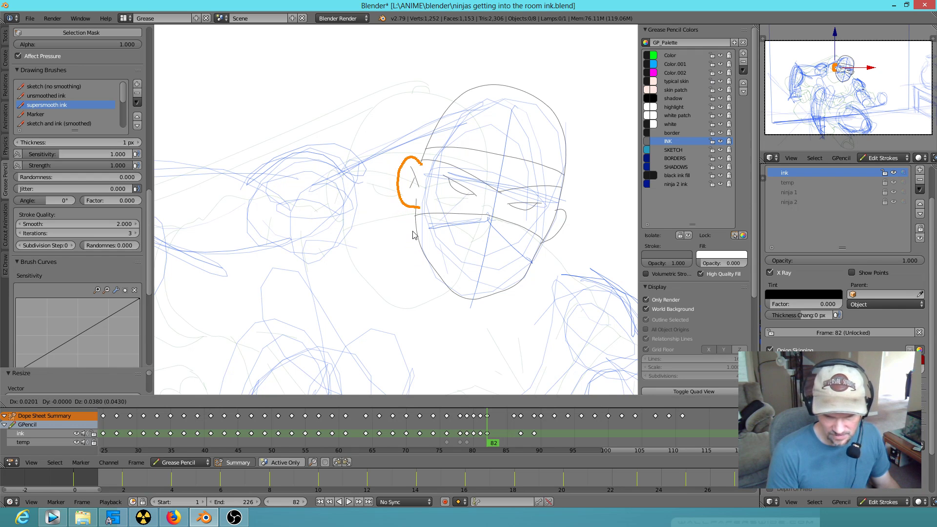
{"action": "left_click", "coordinate": [413, 235]}
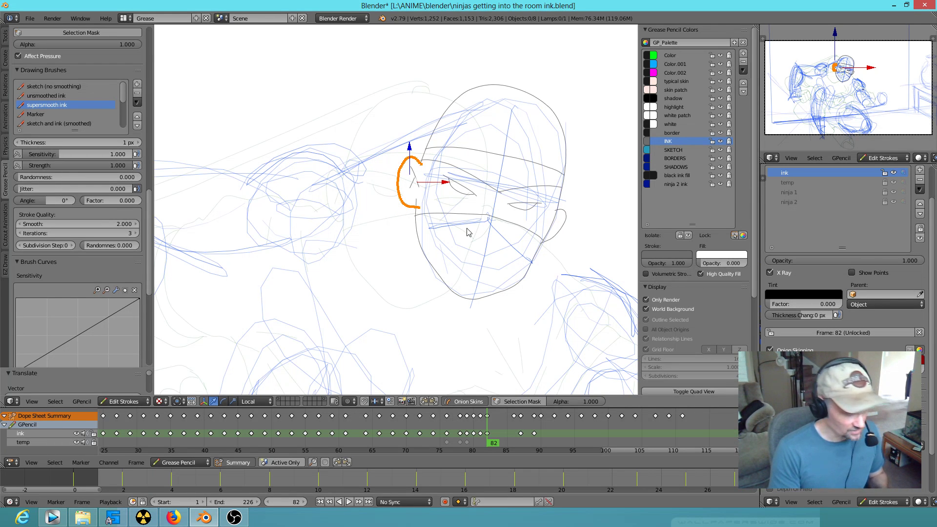
{"action": "middle_click_drag", "start_coordinate": [450, 226], "coordinate": [490, 201], "text": "shift"}
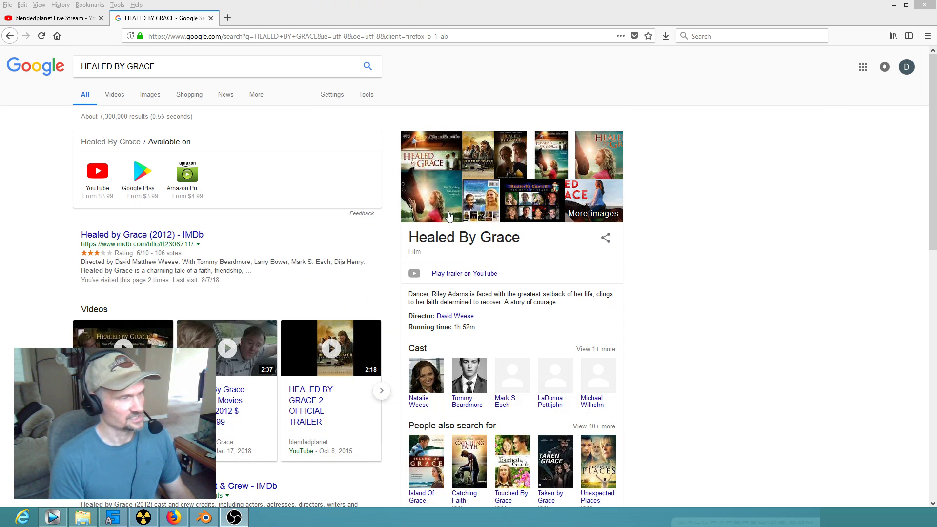
Step: Close the HEALED BY GRACE search tab in Firefox and switch back to Blender
{"action": "left_click", "coordinate": [211, 18]}
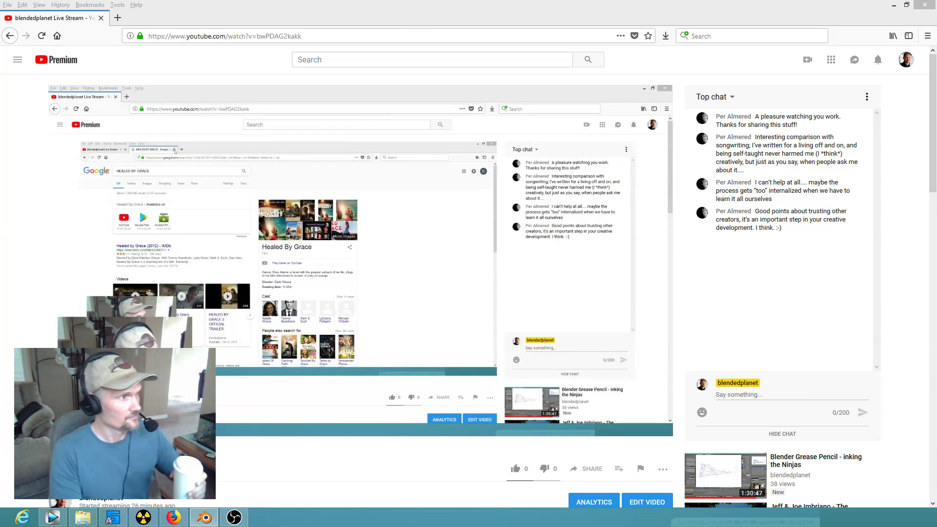
{"action": "key", "text": "alt+Tab"}
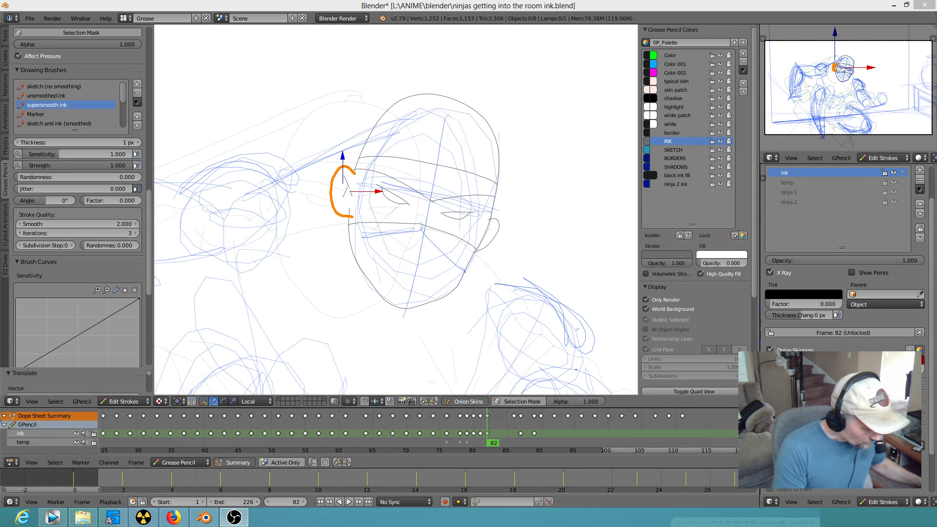
Step: Ink the shoulder line from the head over the rounded shoulder and along the top of the raised arm to the elbow on frame 82
{"action": "mouse_move", "coordinate": [418, 272]}
{"action": "middle_mouse_down", "text": "shift"}
{"action": "mouse_move", "coordinate": [534, 272]}
{"action": "mouse_move", "coordinate": [542, 262]}
{"action": "middle_mouse_up", "text": "shift"}
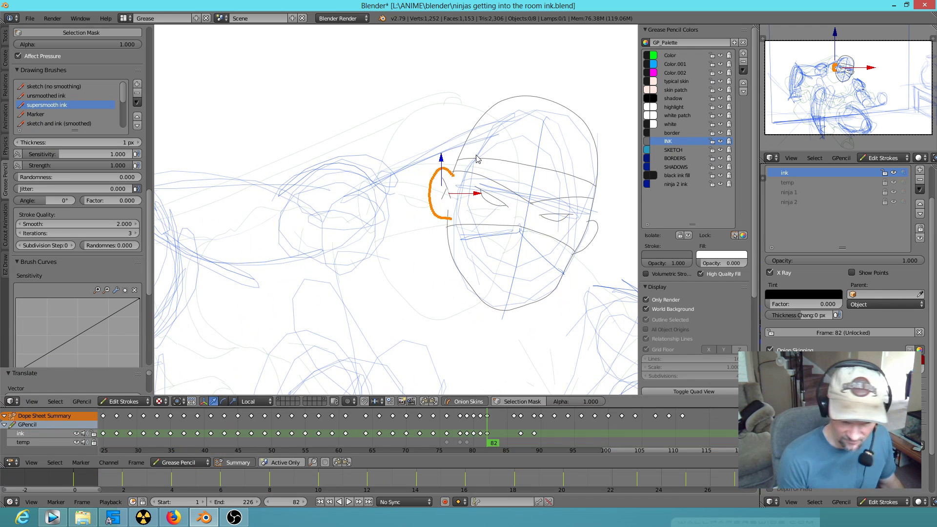
{"action": "mouse_move", "coordinate": [458, 165]}
{"action": "left_mouse_down"}
{"action": "mouse_move", "coordinate": [395, 170]}
{"action": "mouse_move", "coordinate": [314, 157]}
{"action": "mouse_move", "coordinate": [289, 181]}
{"action": "left_mouse_up"}
{"action": "middle_click_drag", "start_coordinate": [359, 263], "coordinate": [499, 293]}
{"action": "left_click_drag", "start_coordinate": [411, 193], "coordinate": [383, 197]}
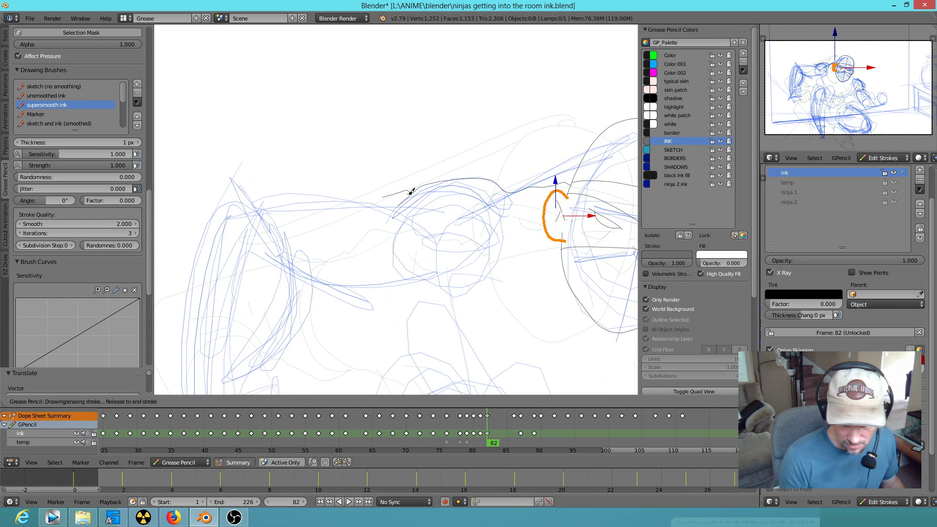
{"action": "left_click_drag", "start_coordinate": [394, 194], "coordinate": [228, 196]}
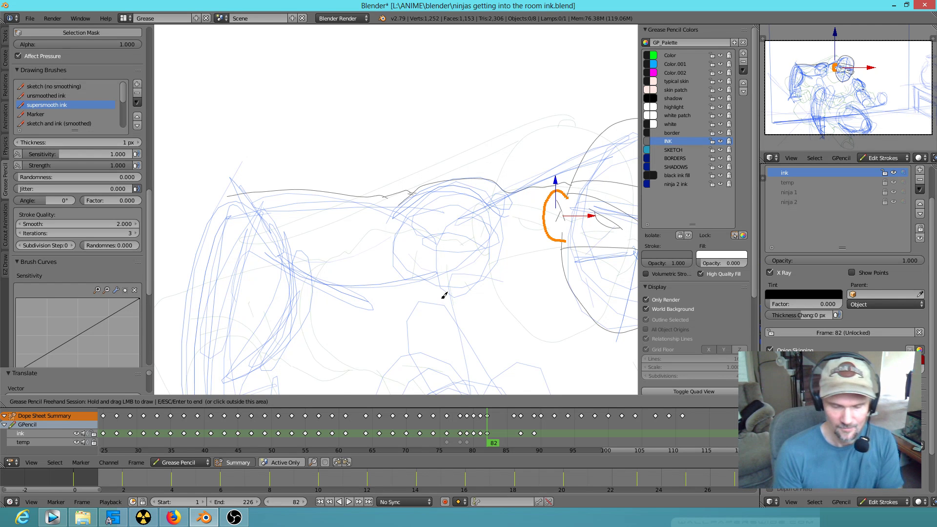
Step: Ink the bent elbow and outer forearm and the underside of the raised upper arm on frame 82, ending with all strokes deselected
{"action": "middle_click_drag", "start_coordinate": [444, 296], "coordinate": [494, 222], "text": "shift"}
{"action": "mouse_move", "coordinate": [326, 158]}
{"action": "left_mouse_down"}
{"action": "mouse_move", "coordinate": [286, 230]}
{"action": "mouse_move", "coordinate": [283, 257]}
{"action": "left_mouse_up"}
{"action": "mouse_move", "coordinate": [291, 246]}
{"action": "middle_mouse_down", "text": "shift"}
{"action": "mouse_move", "coordinate": [414, 263]}
{"action": "mouse_move", "coordinate": [274, 236]}
{"action": "middle_mouse_up", "text": "shift"}
{"action": "mouse_move", "coordinate": [251, 217]}
{"action": "left_mouse_down"}
{"action": "mouse_move", "coordinate": [308, 209]}
{"action": "mouse_move", "coordinate": [354, 239]}
{"action": "mouse_move", "coordinate": [367, 230]}
{"action": "mouse_move", "coordinate": [348, 164]}
{"action": "left_mouse_up"}
{"action": "mouse_move", "coordinate": [364, 221]}
{"action": "left_mouse_down"}
{"action": "mouse_move", "coordinate": [374, 195]}
{"action": "mouse_move", "coordinate": [398, 212]}
{"action": "mouse_move", "coordinate": [497, 213]}
{"action": "left_mouse_up"}
{"action": "middle_click_drag", "start_coordinate": [572, 246], "coordinate": [392, 239], "text": "shift"}
{"action": "key", "text": "Escape"}
{"action": "key", "text": "a"}
{"action": "mouse_move", "coordinate": [518, 211]}
{"action": "middle_mouse_down", "text": "shift"}
{"action": "mouse_move", "coordinate": [504, 247]}
{"action": "mouse_move", "coordinate": [504, 224]}
{"action": "middle_mouse_up", "text": "shift"}
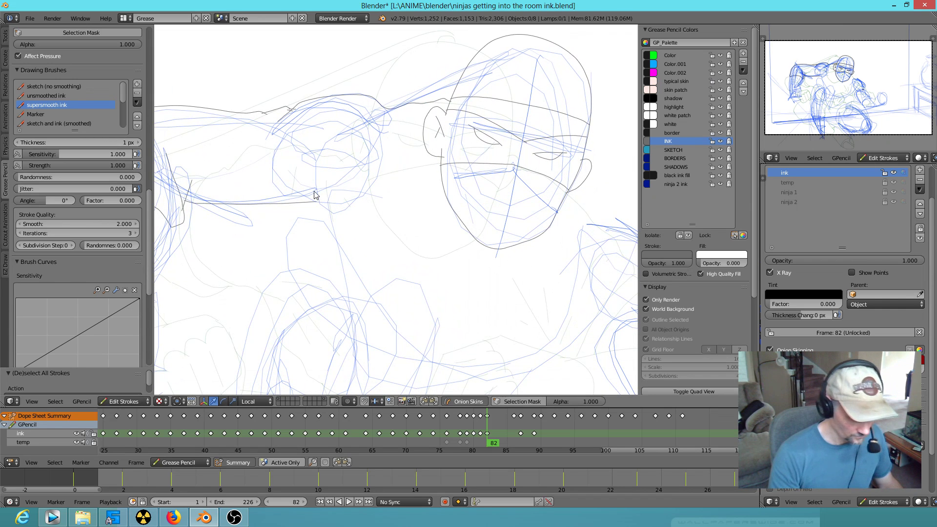
Step: Ink the armpit line of the raised arm and the opposite shoulder line from the head around the rounded outer shoulder
{"action": "left_click_drag", "start_coordinate": [314, 204], "coordinate": [338, 222]}
{"action": "middle_click_drag", "start_coordinate": [559, 291], "coordinate": [417, 285], "text": "shift"}
{"action": "mouse_move", "coordinate": [445, 149]}
{"action": "left_mouse_down"}
{"action": "mouse_move", "coordinate": [471, 195]}
{"action": "mouse_move", "coordinate": [497, 205]}
{"action": "mouse_move", "coordinate": [486, 202]}
{"action": "mouse_move", "coordinate": [514, 230]}
{"action": "left_mouse_up"}
{"action": "middle_click_drag", "start_coordinate": [558, 277], "coordinate": [556, 156], "text": "shift"}
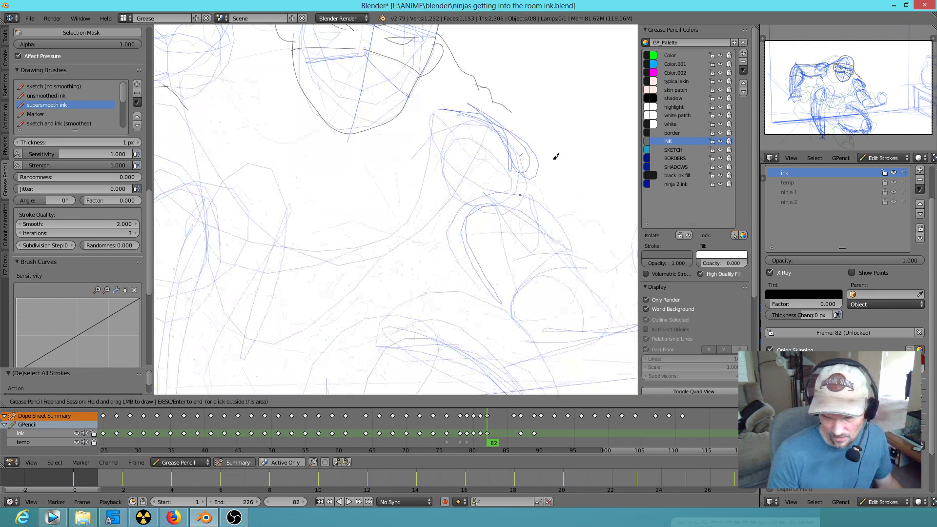
{"action": "mouse_move", "coordinate": [513, 106]}
{"action": "left_mouse_down"}
{"action": "mouse_move", "coordinate": [547, 160]}
{"action": "mouse_move", "coordinate": [544, 198]}
{"action": "left_mouse_up"}
{"action": "mouse_move", "coordinate": [601, 210]}
{"action": "middle_mouse_down", "text": "shift"}
{"action": "mouse_move", "coordinate": [558, 249]}
{"action": "mouse_move", "coordinate": [505, 275]}
{"action": "middle_mouse_up", "text": "shift"}
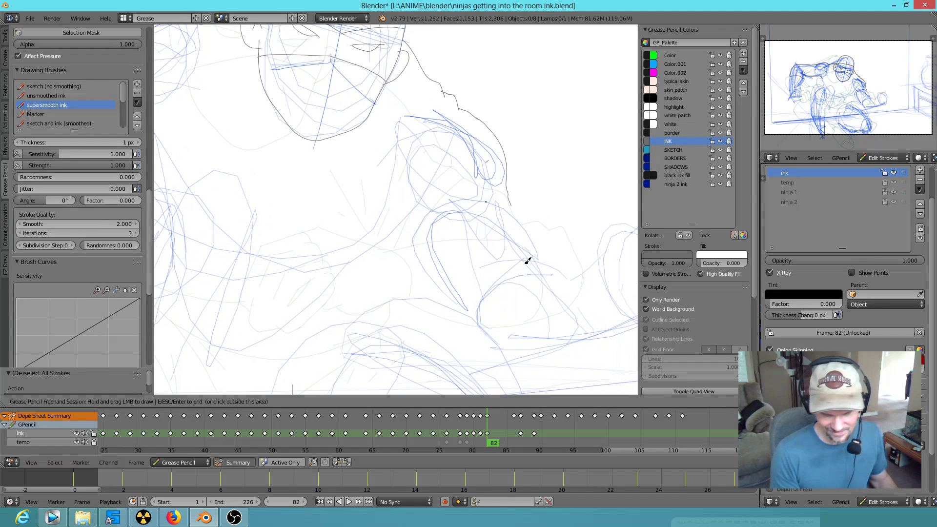
Step: Ink the outer and inner contours of the forward arm's upper arm down to the elbow
{"action": "scroll", "coordinate": [512, 270], "scroll_direction": "down", "scroll_amount": 1}
{"action": "mouse_move", "coordinate": [527, 208]}
{"action": "middle_mouse_down", "text": "shift"}
{"action": "mouse_move", "coordinate": [527, 176]}
{"action": "mouse_move", "coordinate": [569, 168]}
{"action": "mouse_move", "coordinate": [513, 264]}
{"action": "mouse_move", "coordinate": [491, 162]}
{"action": "middle_mouse_up", "text": "shift"}
{"action": "left_click_drag", "start_coordinate": [478, 160], "coordinate": [521, 212]}
{"action": "mouse_move", "coordinate": [424, 160]}
{"action": "left_mouse_down"}
{"action": "mouse_move", "coordinate": [389, 176]}
{"action": "mouse_move", "coordinate": [391, 128]}
{"action": "left_mouse_up"}
{"action": "middle_click_drag", "start_coordinate": [534, 278], "coordinate": [518, 208], "text": "shift"}
{"action": "left_click_drag", "start_coordinate": [383, 141], "coordinate": [412, 198]}
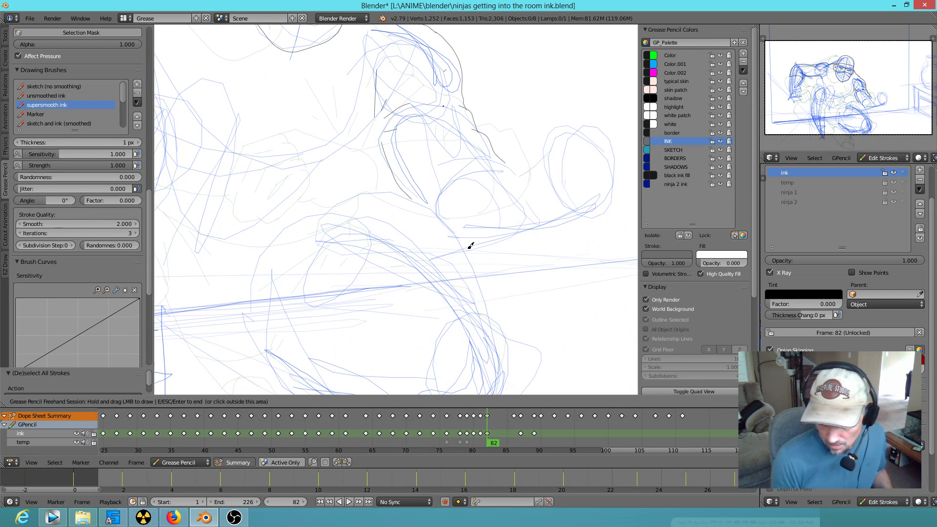
Step: Ink the forward arm's forearm outline from the elbow to the wrist, including the elbow crease
{"action": "left_click_drag", "start_coordinate": [465, 249], "coordinate": [519, 236]}
{"action": "mouse_move", "coordinate": [497, 165]}
{"action": "left_mouse_down"}
{"action": "mouse_move", "coordinate": [518, 164]}
{"action": "mouse_move", "coordinate": [479, 178]}
{"action": "mouse_move", "coordinate": [466, 217]}
{"action": "mouse_move", "coordinate": [496, 234]}
{"action": "mouse_move", "coordinate": [521, 234]}
{"action": "mouse_move", "coordinate": [580, 204]}
{"action": "left_mouse_up"}
{"action": "left_click_drag", "start_coordinate": [518, 165], "coordinate": [555, 167]}
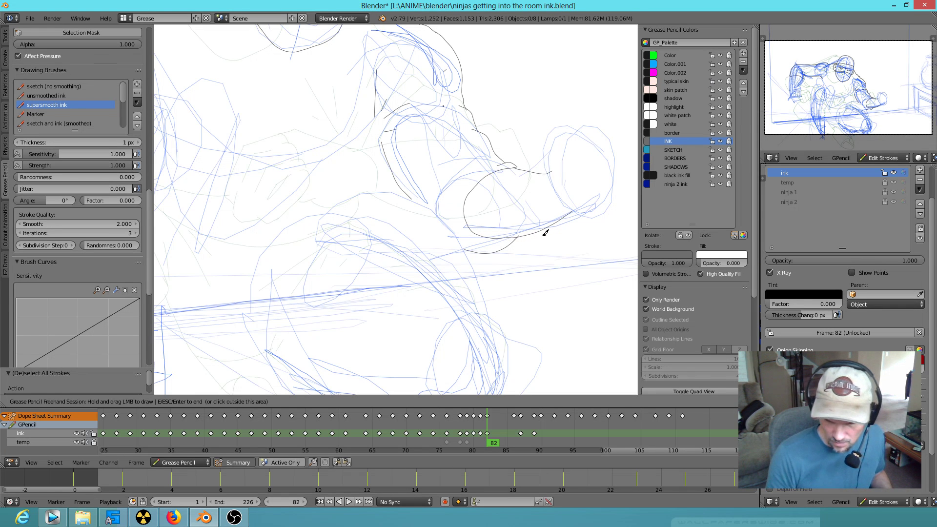
{"action": "middle_click_drag", "start_coordinate": [549, 240], "coordinate": [601, 244], "text": "shift"}
{"action": "left_click_drag", "start_coordinate": [517, 171], "coordinate": [488, 176]}
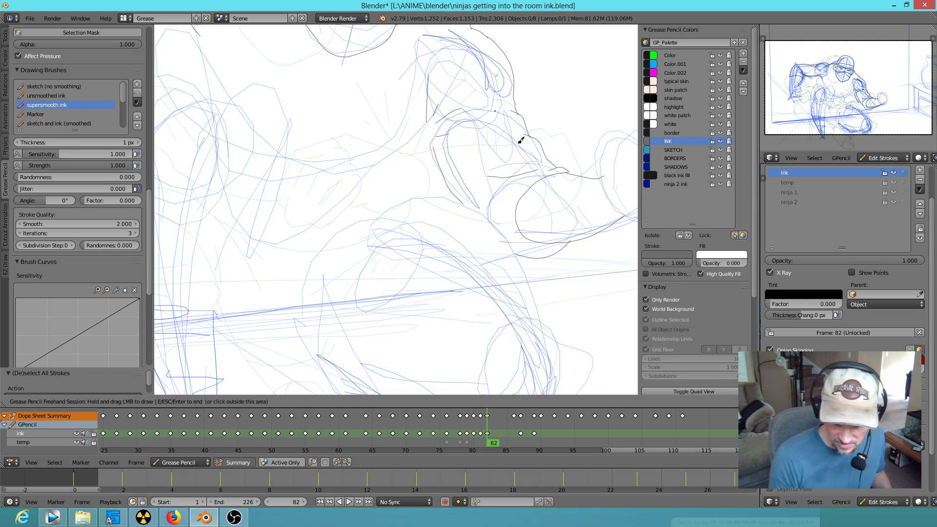
Step: Ink both sides of the torso below the armpits and the hanging forearm's edges and sleeve line
{"action": "mouse_move", "coordinate": [488, 154]}
{"action": "middle_mouse_down", "text": "shift"}
{"action": "mouse_move", "coordinate": [496, 173]}
{"action": "mouse_move", "coordinate": [527, 144]}
{"action": "middle_mouse_up", "text": "shift"}
{"action": "left_click_drag", "start_coordinate": [523, 144], "coordinate": [513, 188]}
{"action": "scroll", "coordinate": [561, 343], "scroll_direction": "up", "scroll_amount": 5, "text": "shift"}
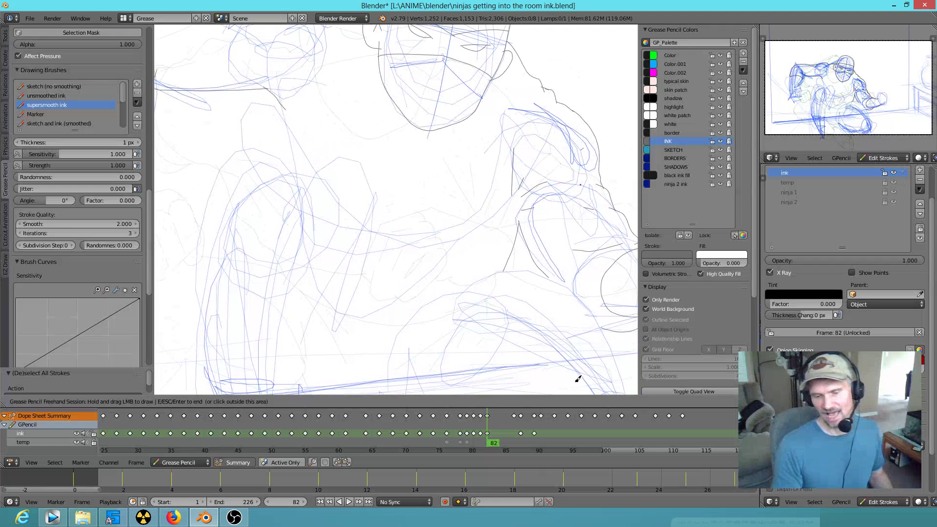
{"action": "left_click_drag", "start_coordinate": [277, 106], "coordinate": [292, 169]}
{"action": "mouse_move", "coordinate": [400, 223]}
{"action": "middle_mouse_down", "text": "shift"}
{"action": "mouse_move", "coordinate": [509, 274]}
{"action": "mouse_move", "coordinate": [572, 318]}
{"action": "mouse_move", "coordinate": [609, 300]}
{"action": "mouse_move", "coordinate": [571, 271]}
{"action": "middle_mouse_up", "text": "shift"}
{"action": "mouse_move", "coordinate": [204, 154]}
{"action": "left_mouse_down"}
{"action": "mouse_move", "coordinate": [207, 276]}
{"action": "mouse_move", "coordinate": [250, 256]}
{"action": "mouse_move", "coordinate": [291, 164]}
{"action": "left_mouse_up"}
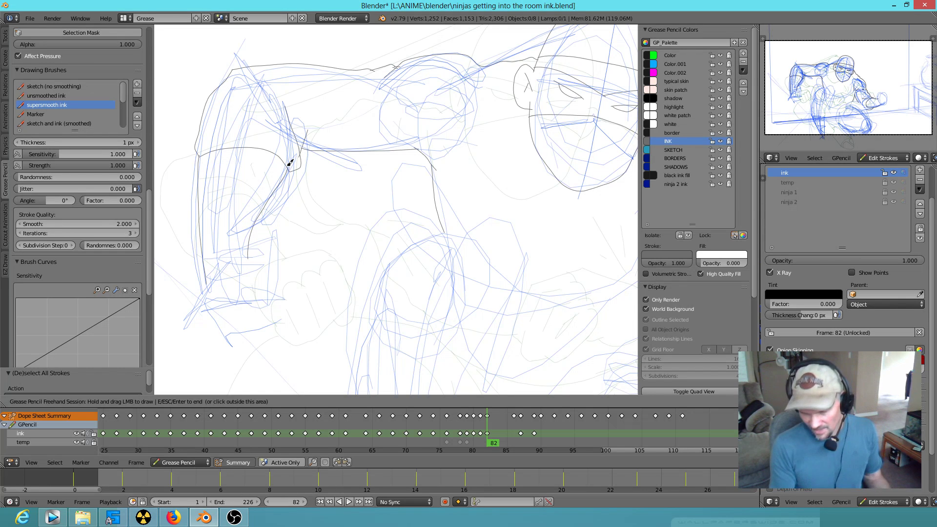
Step: Ink the knuckle and finger lines of the fist on the hanging forearm
{"action": "mouse_move", "coordinate": [291, 163]}
{"action": "middle_mouse_down", "text": "shift"}
{"action": "mouse_move", "coordinate": [470, 220]}
{"action": "mouse_move", "coordinate": [376, 195]}
{"action": "middle_mouse_up", "text": "shift"}
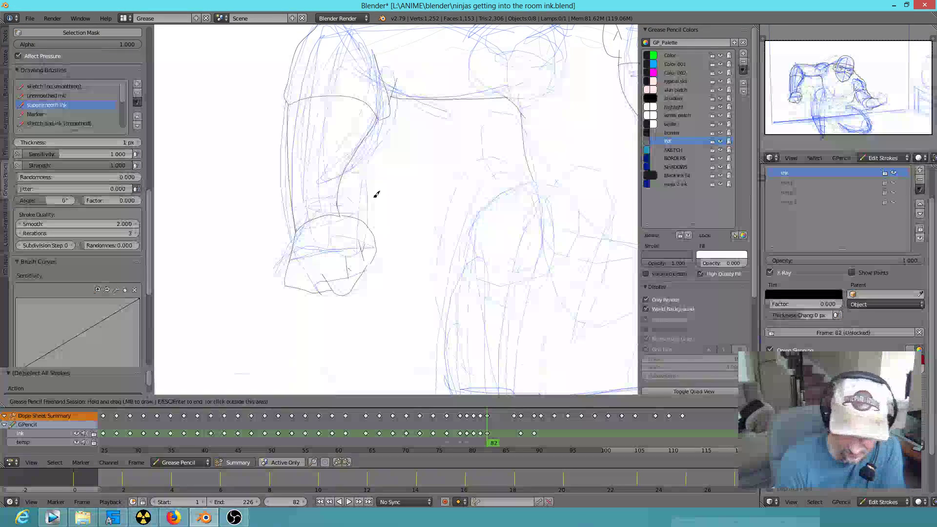
{"action": "left_click_drag", "start_coordinate": [293, 262], "coordinate": [348, 258]}
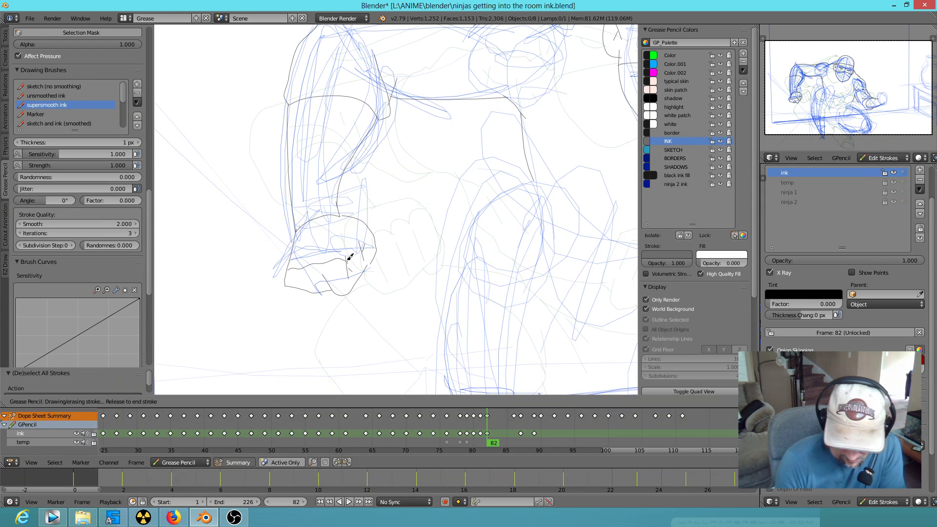
{"action": "left_click_drag", "start_coordinate": [369, 228], "coordinate": [374, 219]}
Step: Ink the forward arm's raised fist with its thumb, fingers and outer hand contour
{"action": "mouse_move", "coordinate": [592, 223]}
{"action": "middle_mouse_down", "text": "shift"}
{"action": "mouse_move", "coordinate": [410, 278]}
{"action": "mouse_move", "coordinate": [496, 168]}
{"action": "mouse_move", "coordinate": [534, 243]}
{"action": "mouse_move", "coordinate": [528, 182]}
{"action": "middle_mouse_up", "text": "shift"}
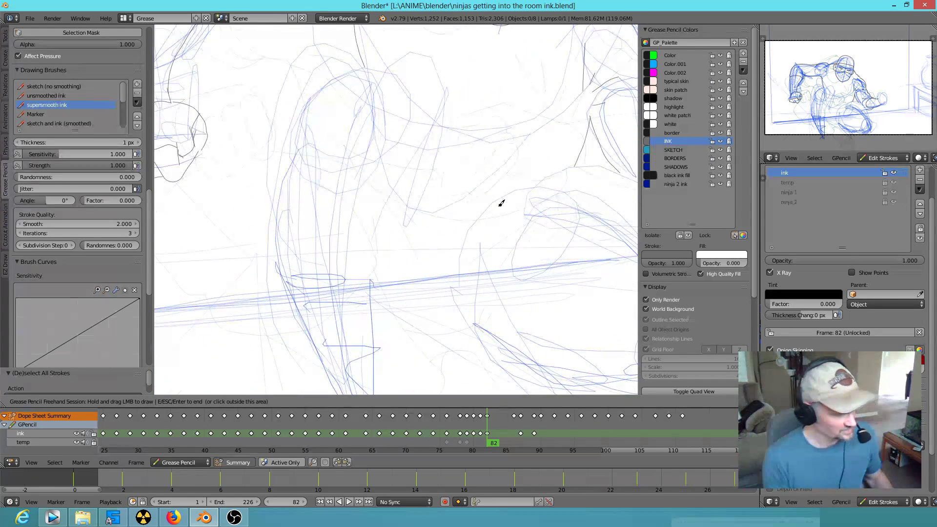
{"action": "scroll", "coordinate": [503, 219], "scroll_direction": "down", "scroll_amount": 3}
{"action": "scroll", "coordinate": [468, 286], "scroll_direction": "right", "scroll_amount": 3, "text": "ctrl"}
{"action": "scroll", "coordinate": [477, 277], "scroll_direction": "up", "scroll_amount": 2, "text": "shift"}
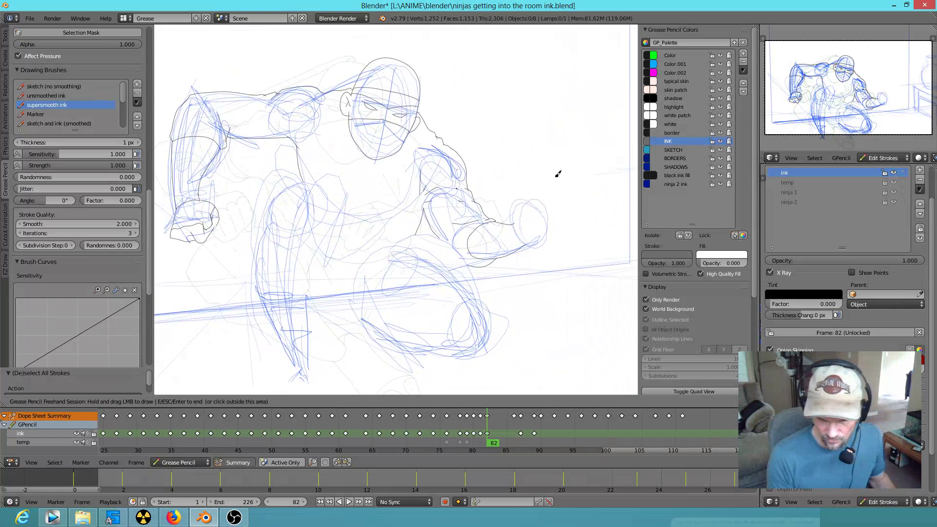
{"action": "mouse_move", "coordinate": [523, 192]}
{"action": "left_mouse_down"}
{"action": "mouse_move", "coordinate": [514, 191]}
{"action": "mouse_move", "coordinate": [513, 208]}
{"action": "left_mouse_up"}
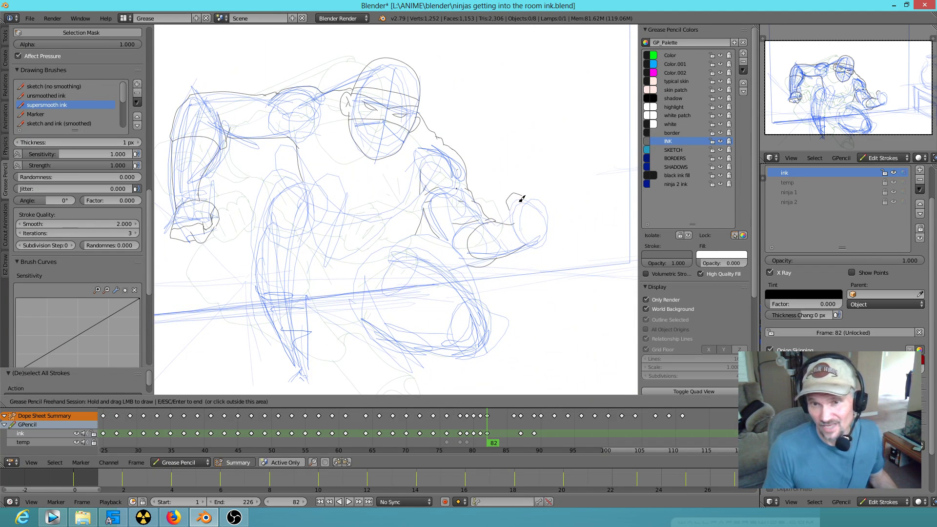
{"action": "mouse_move", "coordinate": [513, 203]}
{"action": "left_mouse_down"}
{"action": "mouse_move", "coordinate": [511, 213]}
{"action": "mouse_move", "coordinate": [532, 192]}
{"action": "left_mouse_up"}
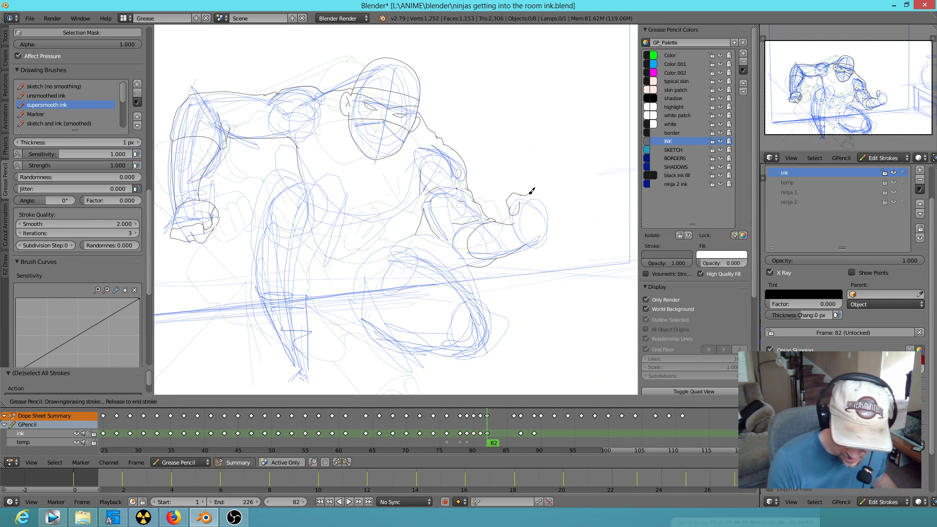
{"action": "mouse_move", "coordinate": [553, 228]}
{"action": "left_mouse_down"}
{"action": "mouse_move", "coordinate": [549, 238]}
{"action": "mouse_move", "coordinate": [515, 210]}
{"action": "mouse_move", "coordinate": [532, 237]}
{"action": "left_mouse_up"}
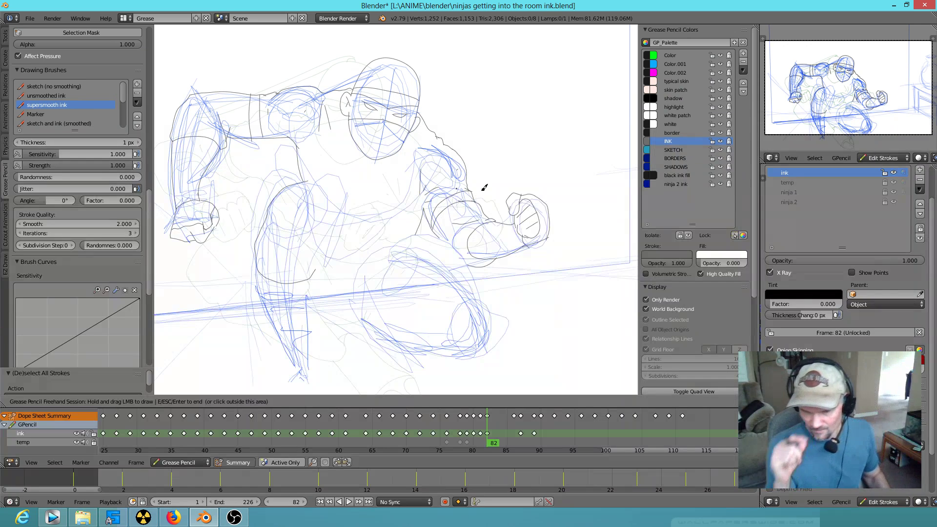
Step: Ink the waist, belt and front thigh lines, plus the outer thigh and knee of the kneeling leg
{"action": "left_click_drag", "start_coordinate": [371, 92], "coordinate": [363, 100]}
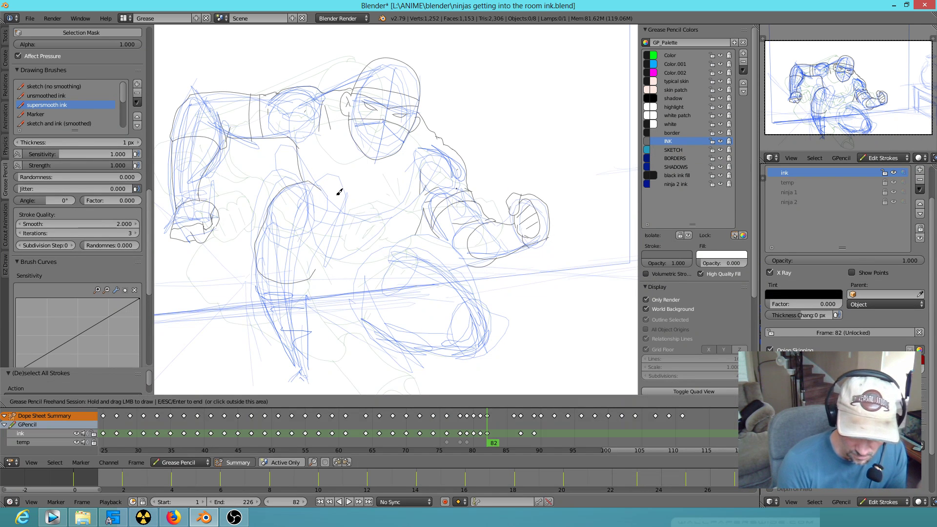
{"action": "mouse_move", "coordinate": [418, 229]}
{"action": "left_mouse_down"}
{"action": "mouse_move", "coordinate": [402, 254]}
{"action": "mouse_move", "coordinate": [410, 260]}
{"action": "left_mouse_up"}
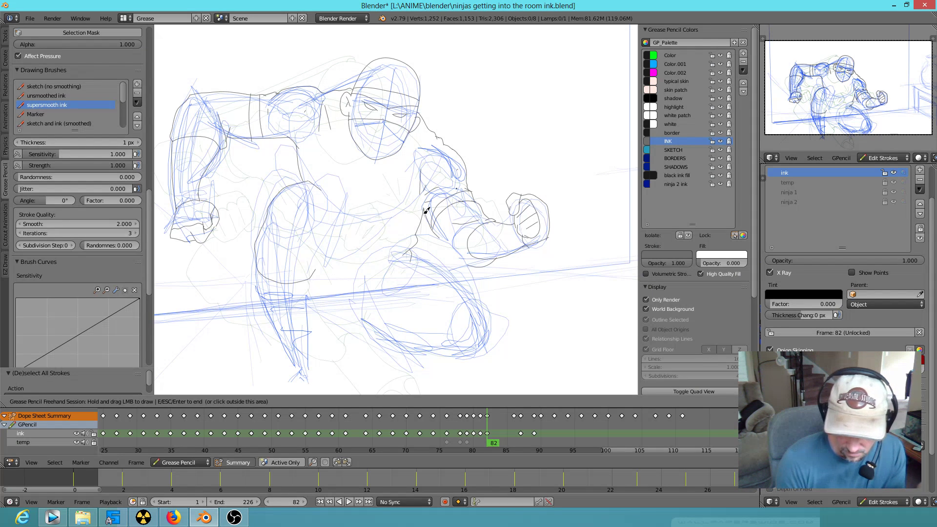
{"action": "left_click_drag", "start_coordinate": [325, 187], "coordinate": [344, 301]}
{"action": "mouse_move", "coordinate": [343, 255]}
{"action": "left_mouse_down"}
{"action": "mouse_move", "coordinate": [356, 272]}
{"action": "mouse_move", "coordinate": [345, 257]}
{"action": "mouse_move", "coordinate": [370, 266]}
{"action": "mouse_move", "coordinate": [409, 250]}
{"action": "mouse_move", "coordinate": [427, 235]}
{"action": "mouse_move", "coordinate": [425, 212]}
{"action": "mouse_move", "coordinate": [358, 224]}
{"action": "mouse_move", "coordinate": [329, 217]}
{"action": "left_mouse_up"}
{"action": "mouse_move", "coordinate": [412, 247]}
{"action": "left_mouse_down"}
{"action": "mouse_move", "coordinate": [468, 278]}
{"action": "mouse_move", "coordinate": [499, 313]}
{"action": "left_mouse_up"}
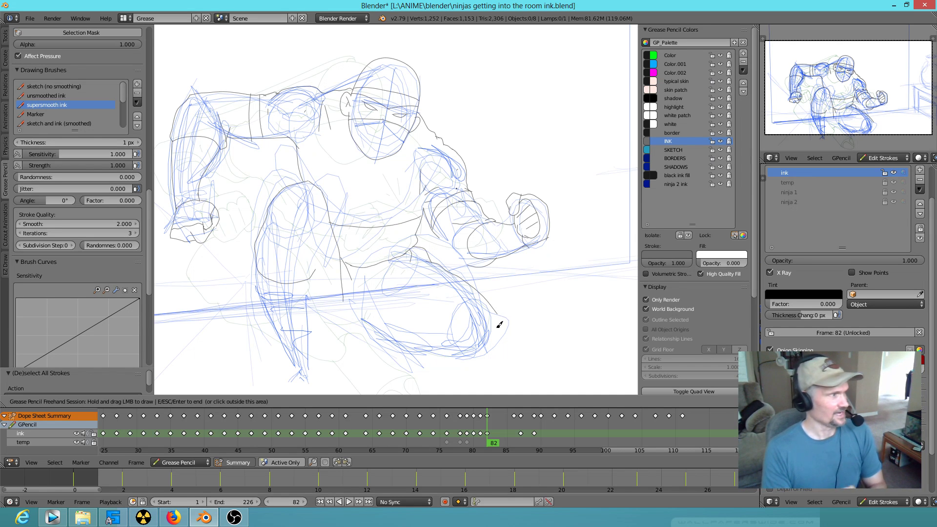
{"action": "left_click_drag", "start_coordinate": [501, 313], "coordinate": [472, 357]}
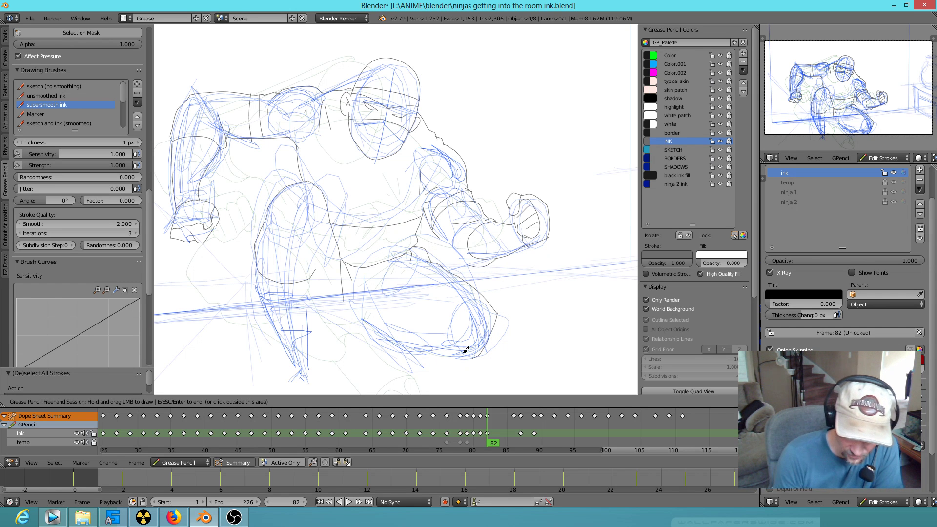
Step: Ink the front leg's outer shin line and the outline of its foot below the sketch
{"action": "mouse_move", "coordinate": [259, 268]}
{"action": "left_mouse_down"}
{"action": "mouse_move", "coordinate": [278, 328]}
{"action": "mouse_move", "coordinate": [299, 355]}
{"action": "left_mouse_up"}
{"action": "mouse_move", "coordinate": [402, 342]}
{"action": "middle_mouse_down", "text": "shift"}
{"action": "mouse_move", "coordinate": [462, 295]}
{"action": "mouse_move", "coordinate": [393, 240]}
{"action": "middle_mouse_up", "text": "shift"}
{"action": "left_click_drag", "start_coordinate": [383, 287], "coordinate": [382, 289]}
{"action": "left_click_drag", "start_coordinate": [344, 325], "coordinate": [369, 338]}
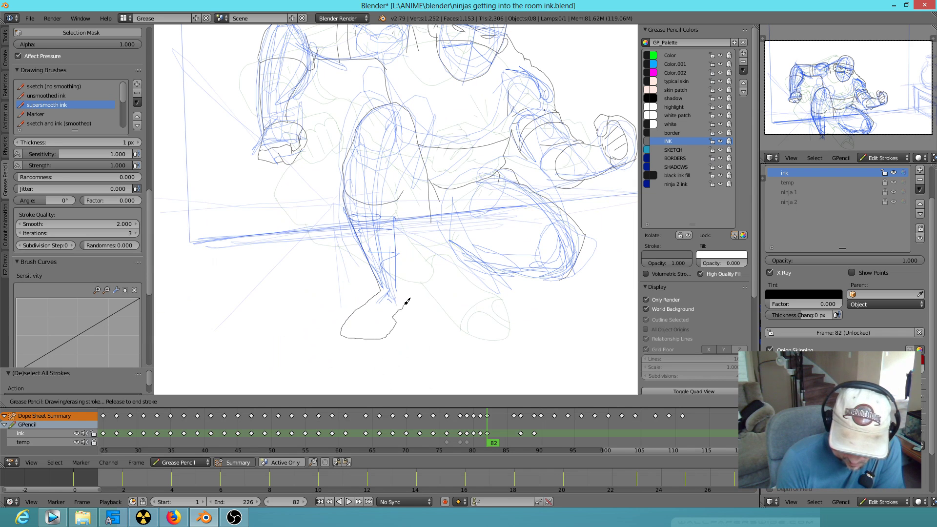
Step: Ink the front leg's calf down to the heel and the underside and fold line of the kneeling leg
{"action": "left_click_drag", "start_coordinate": [403, 288], "coordinate": [404, 157]}
{"action": "left_click_drag", "start_coordinate": [404, 184], "coordinate": [411, 178]}
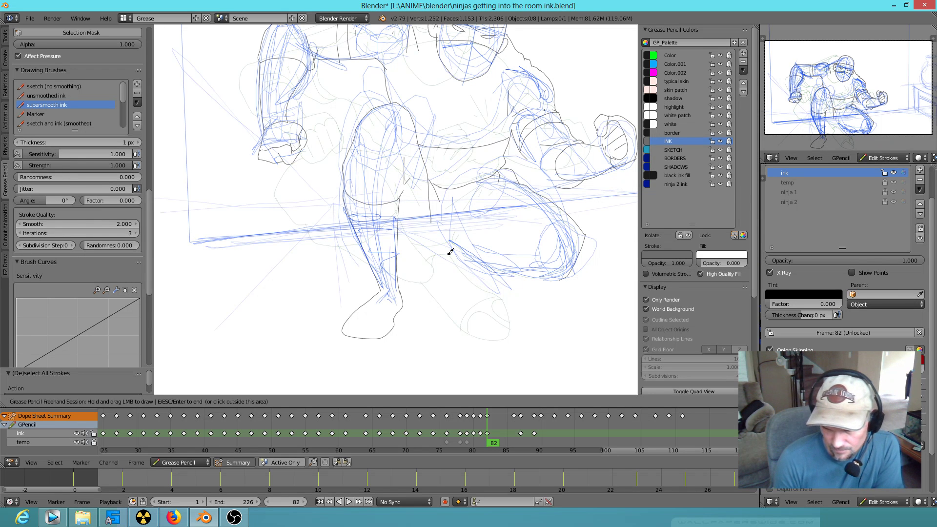
{"action": "left_click_drag", "start_coordinate": [400, 249], "coordinate": [572, 269]}
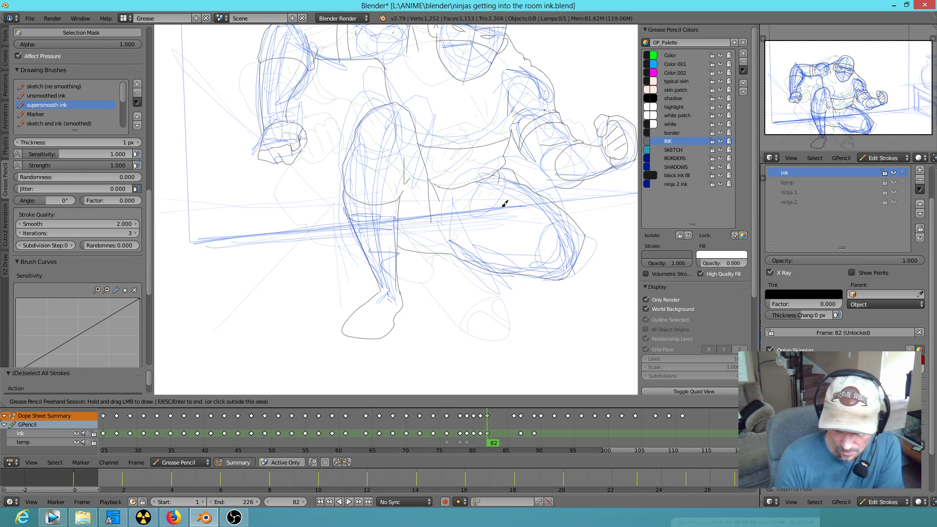
{"action": "mouse_move", "coordinate": [497, 203]}
{"action": "left_mouse_down"}
{"action": "mouse_move", "coordinate": [500, 184]}
{"action": "mouse_move", "coordinate": [477, 210]}
{"action": "left_mouse_up"}
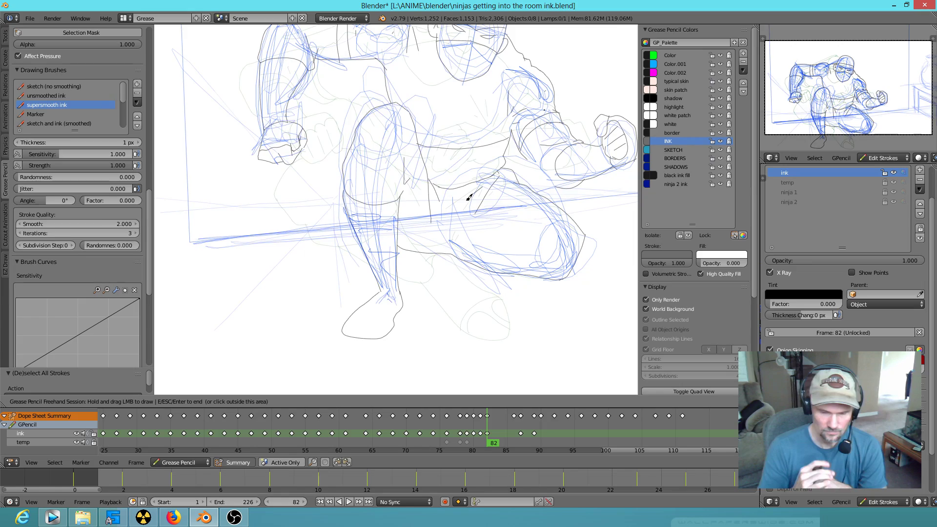
Step: Flip back and forth through frames 79 to 87 to compare the newly inked pose with its neighbouring frames
{"action": "scroll", "coordinate": [469, 196], "scroll_direction": "down", "scroll_amount": 3}
{"action": "scroll", "coordinate": [521, 254], "scroll_direction": "down", "scroll_amount": 3}
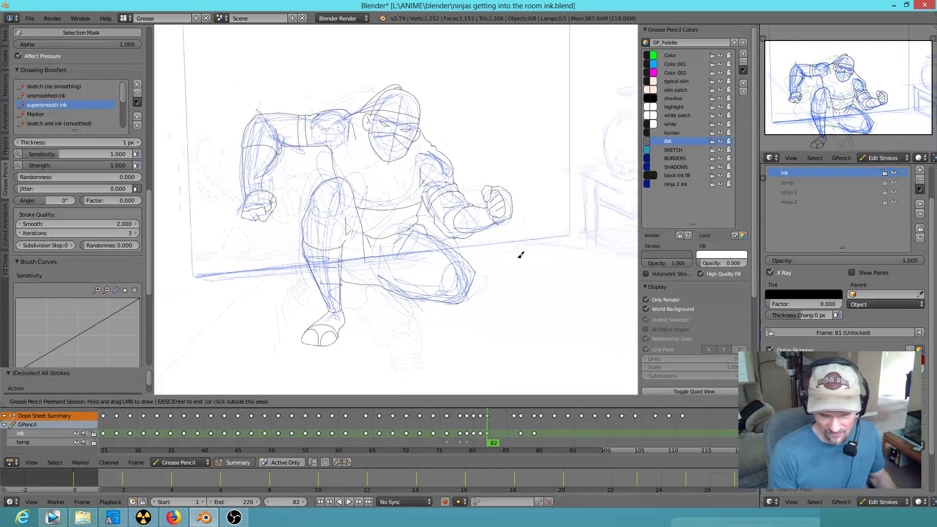
{"action": "key", "text": "Left"}
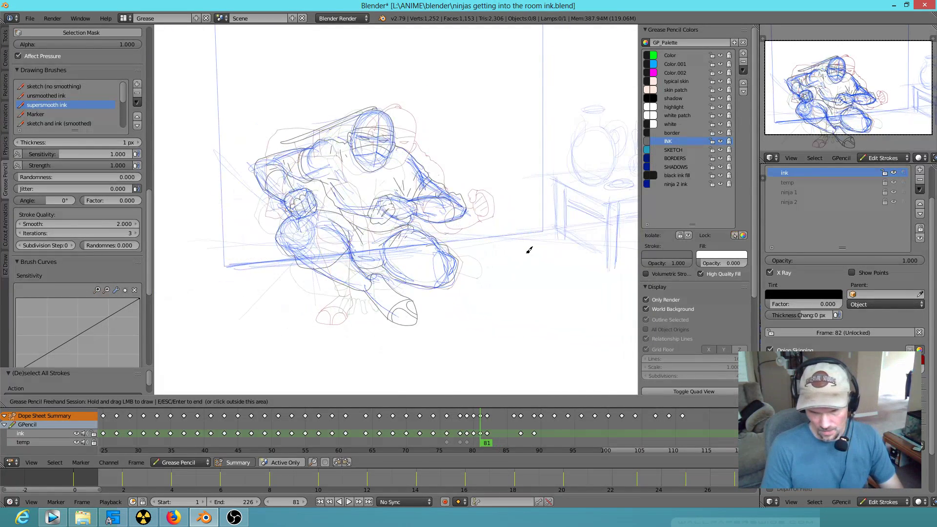
{"action": "key", "text": "Right"}
{"action": "key", "text": "Left"}
{"action": "key", "text": "Right"}
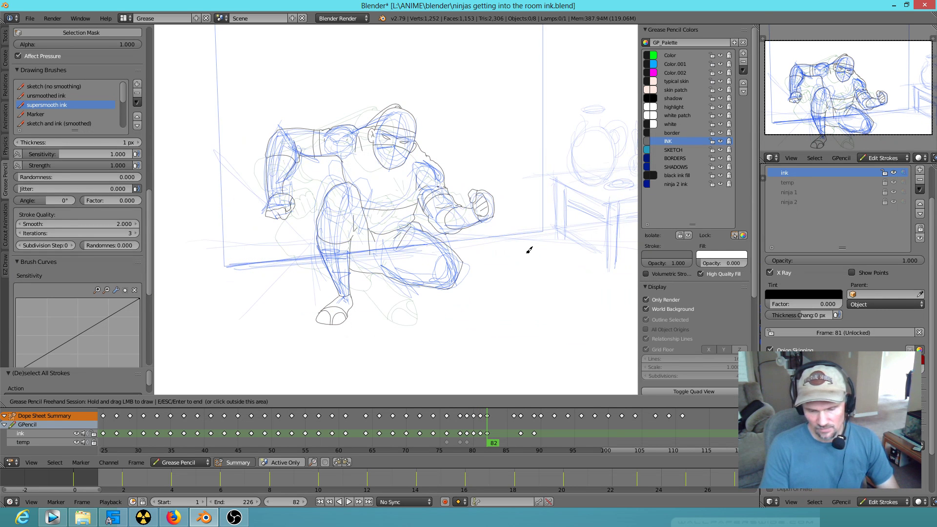
{"action": "key", "text": "Left"}
{"action": "key", "text": "Left"}
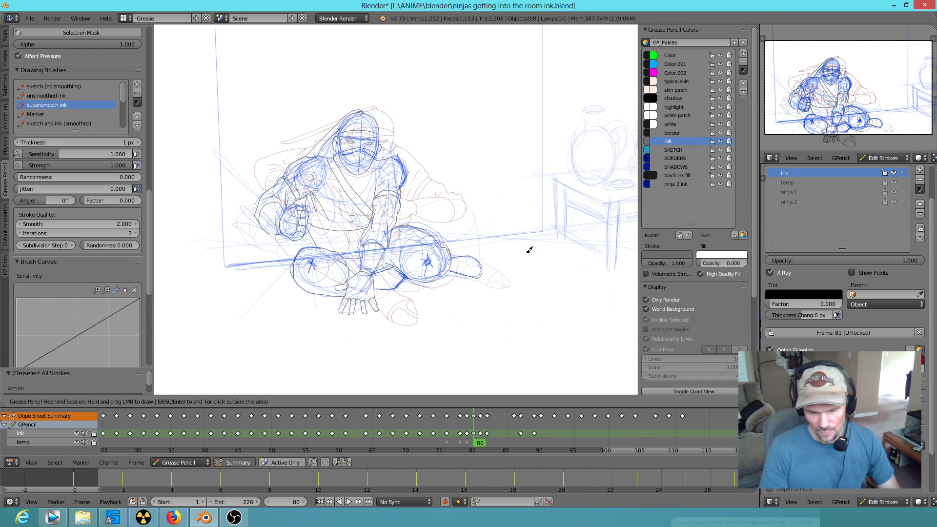
{"action": "key", "text": "Right"}
{"action": "key", "text": "Right"}
{"action": "key", "text": "Right"}
{"action": "key", "text": "Right"}
{"action": "key", "text": "Right"}
{"action": "key", "text": "Right"}
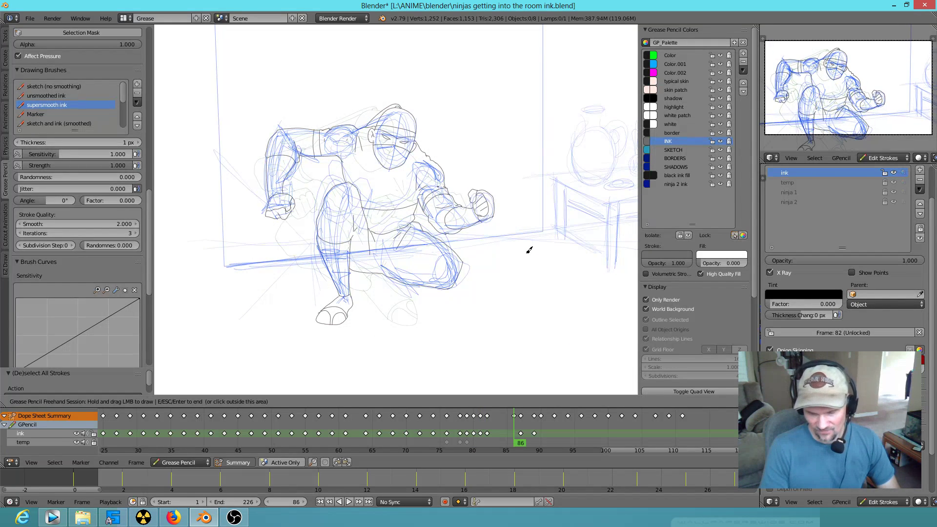
{"action": "key", "text": "Right"}
{"action": "key", "text": "Left"}
{"action": "key", "text": "Right"}
{"action": "key", "text": "Left"}
{"action": "key", "text": "Left"}
{"action": "key", "text": "Left"}
{"action": "key", "text": "Left"}
{"action": "key", "text": "Left"}
{"action": "key", "text": "Left"}
{"action": "key", "text": "Left"}
{"action": "key", "text": "Left"}
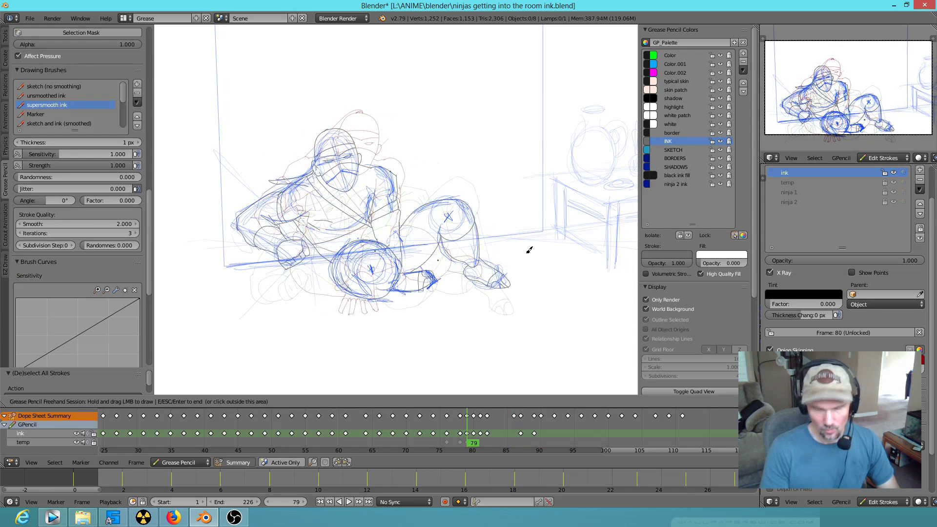
{"action": "key", "text": "Right"}
{"action": "key", "text": "Right"}
{"action": "key", "text": "Right"}
{"action": "key", "text": "Right"}
{"action": "key", "text": "Right"}
{"action": "key", "text": "Right"}
{"action": "key", "text": "Right"}
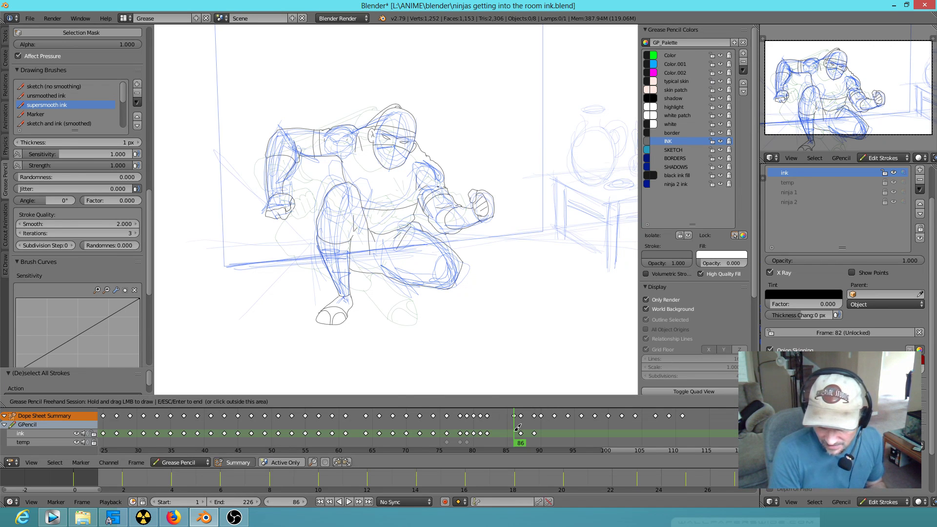
Step: Stop drawing and review the inked animation by scrubbing and playing it from the start past frame 82
{"action": "key", "text": "Escape"}
{"action": "left_click_drag", "start_coordinate": [518, 437], "coordinate": [299, 439]}
{"action": "scroll", "coordinate": [312, 442], "scroll_direction": "down", "scroll_amount": 3}
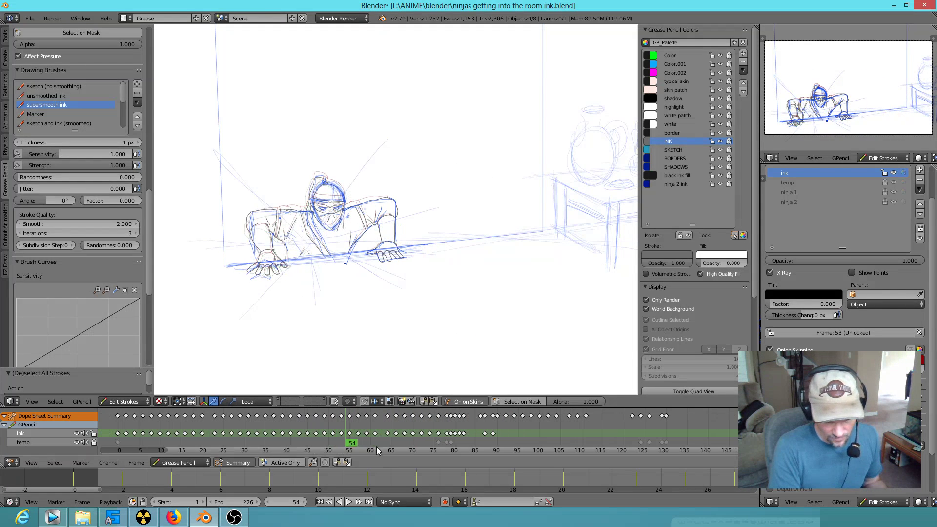
{"action": "left_click_drag", "start_coordinate": [350, 448], "coordinate": [119, 442]}
{"action": "key", "text": "alt+a"}
{"action": "left_click_drag", "start_coordinate": [191, 442], "coordinate": [468, 419]}
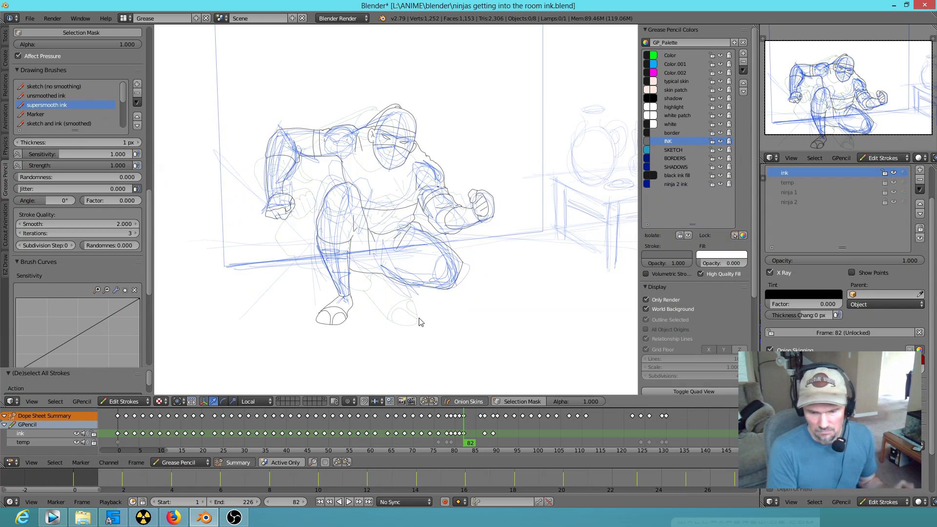
{"action": "key", "text": "alt+a"}
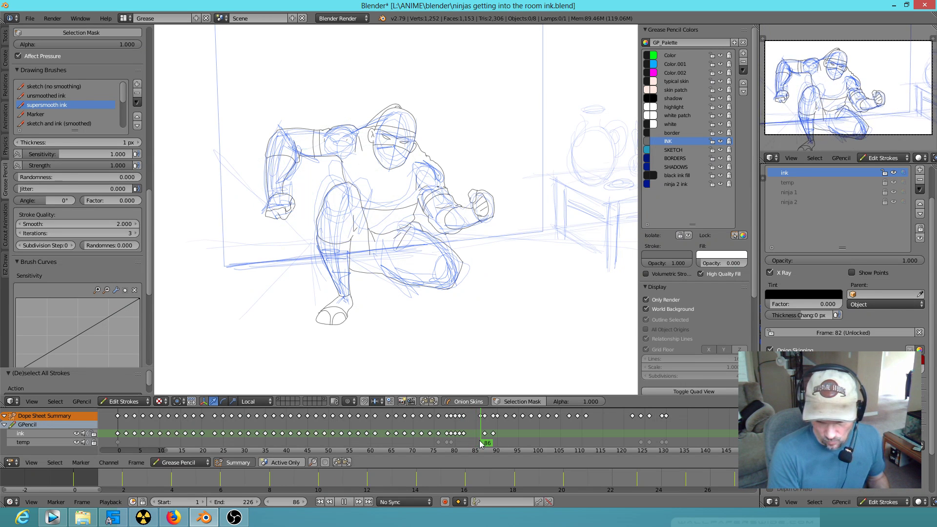
Step: Delete the leftover ink keyframes at frames 87 and 89 and scrub over the cleared stretch
{"action": "mouse_move", "coordinate": [481, 444]}
{"action": "left_mouse_down"}
{"action": "mouse_move", "coordinate": [496, 439]}
{"action": "mouse_move", "coordinate": [468, 438]}
{"action": "mouse_move", "coordinate": [487, 438]}
{"action": "left_mouse_up"}
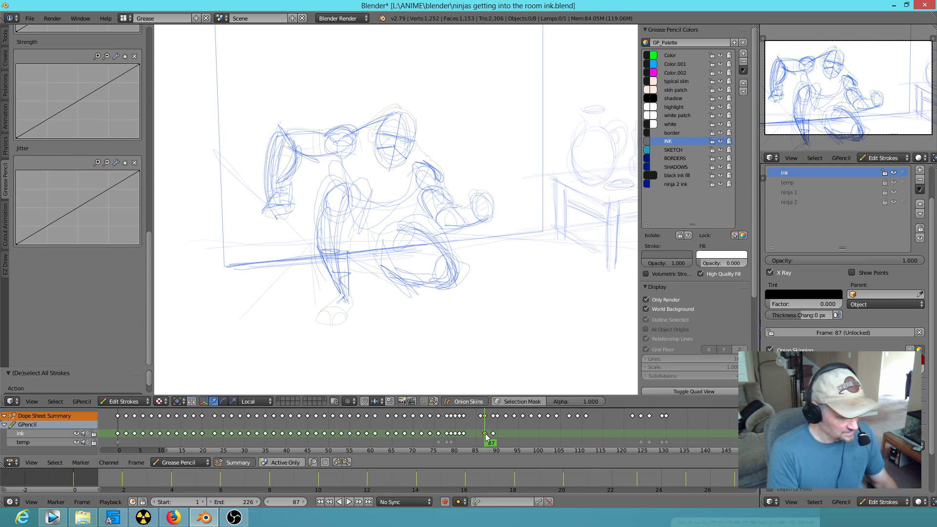
{"action": "key", "text": "x"}
{"action": "left_click", "coordinate": [495, 436]}
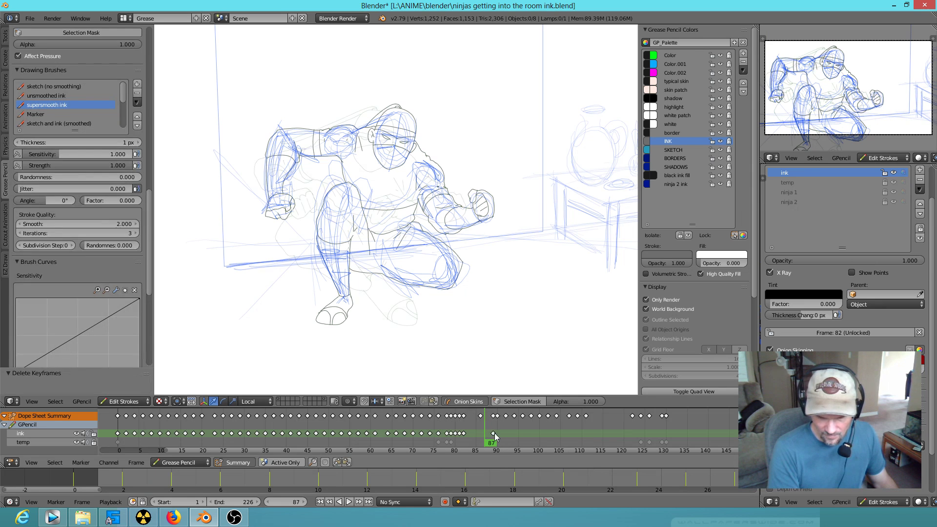
{"action": "key", "text": "x"}
{"action": "left_click", "coordinate": [494, 436]}
{"action": "mouse_move", "coordinate": [493, 437]}
{"action": "left_mouse_down"}
{"action": "mouse_move", "coordinate": [478, 440]}
{"action": "mouse_move", "coordinate": [543, 458]}
{"action": "mouse_move", "coordinate": [479, 442]}
{"action": "left_mouse_up"}
{"action": "key", "text": "alt+a"}
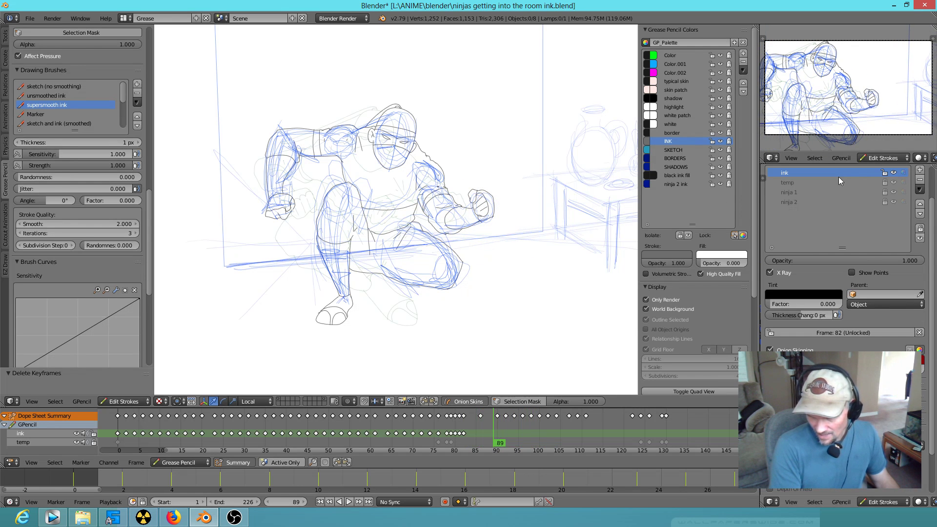
Step: Rename the ink layer to "ink NINJA 1"
{"action": "key", "text": "End"}
{"action": "type", "text": "NINJA 1"}
{"action": "key", "text": "Return"}
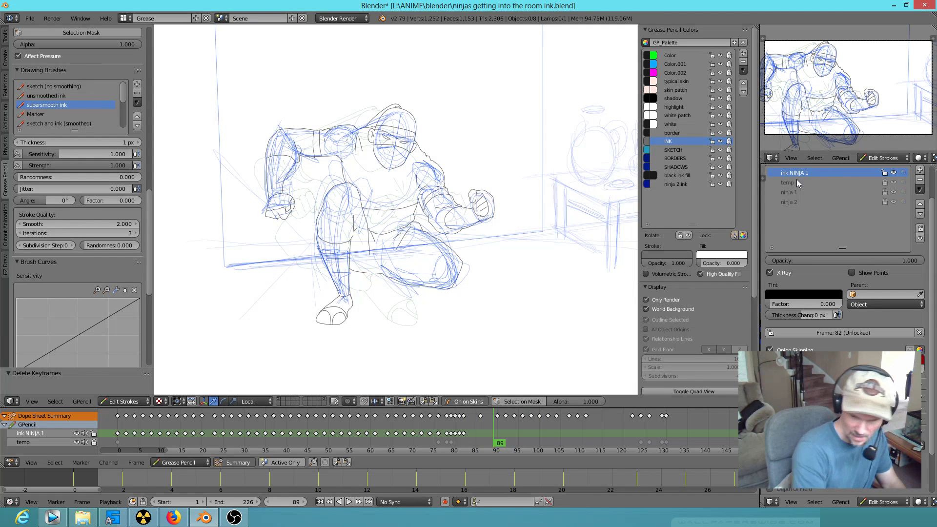
Step: Add a new grease pencil layer named "INK NINJA #2" and go to frame 91
{"action": "left_click", "coordinate": [920, 170]}
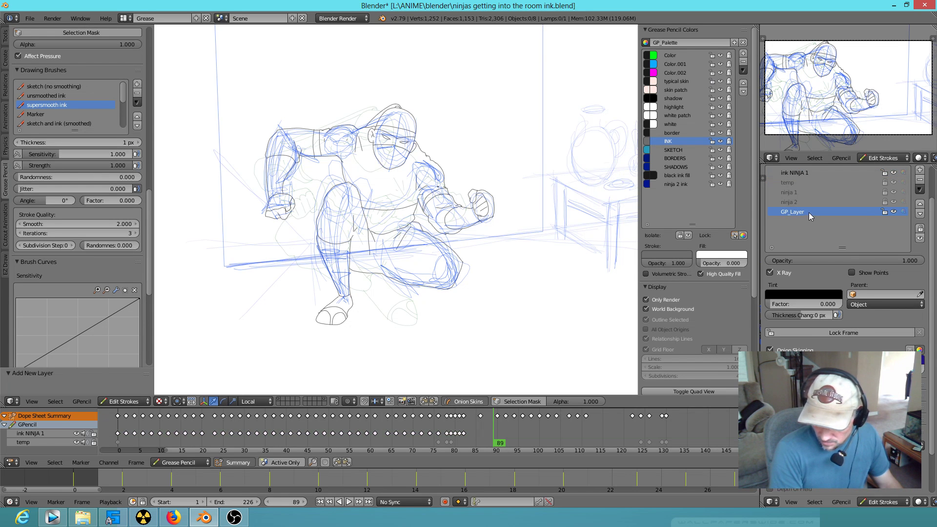
{"action": "type", "text": "INK N"}
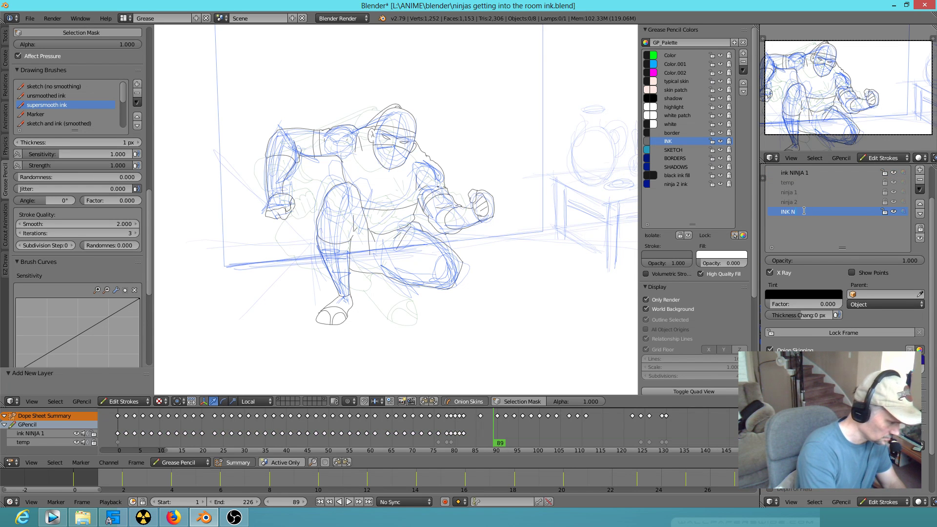
{"action": "type", "text": "INJA #2"}
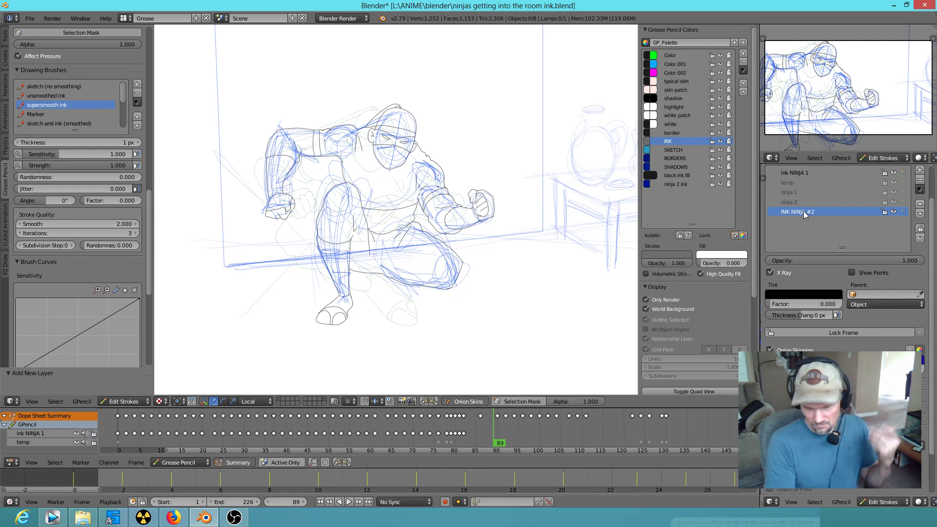
{"action": "mouse_move", "coordinate": [505, 442]}
{"action": "left_mouse_down"}
{"action": "mouse_move", "coordinate": [477, 441]}
{"action": "mouse_move", "coordinate": [503, 446]}
{"action": "left_mouse_up"}
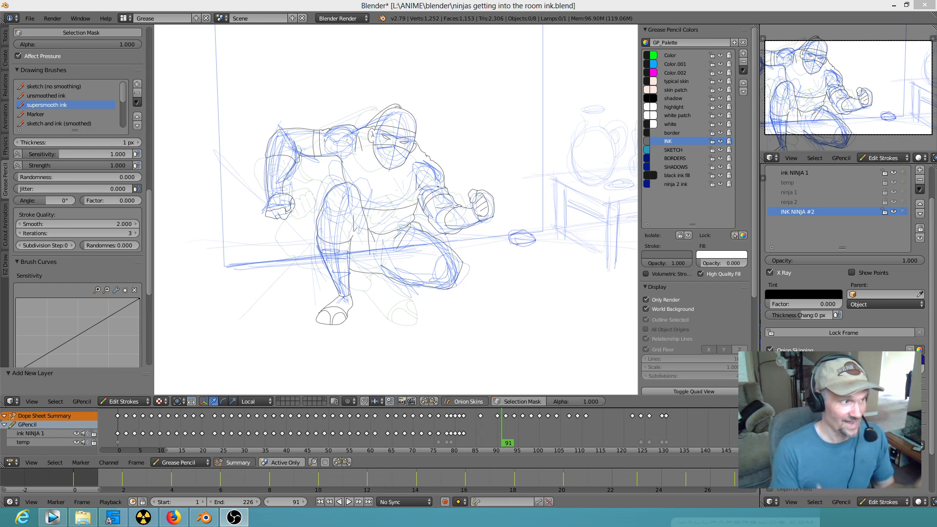
Step: Switch to Task Manager and restrict the obs64.exe process's affinity to the last CPUs, including CPU 10 and CPU 11
{"action": "key", "text": "ctrl+shift+Escape"}
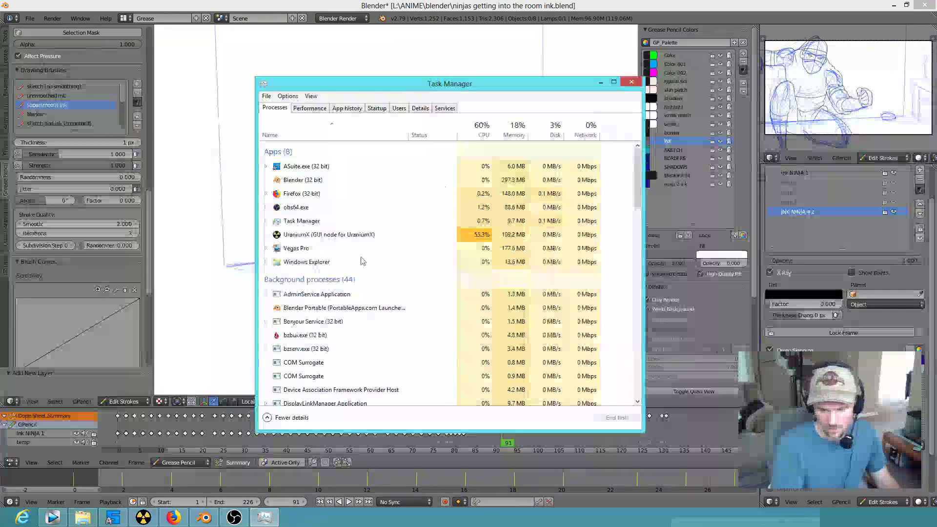
{"action": "right_click", "coordinate": [302, 210]}
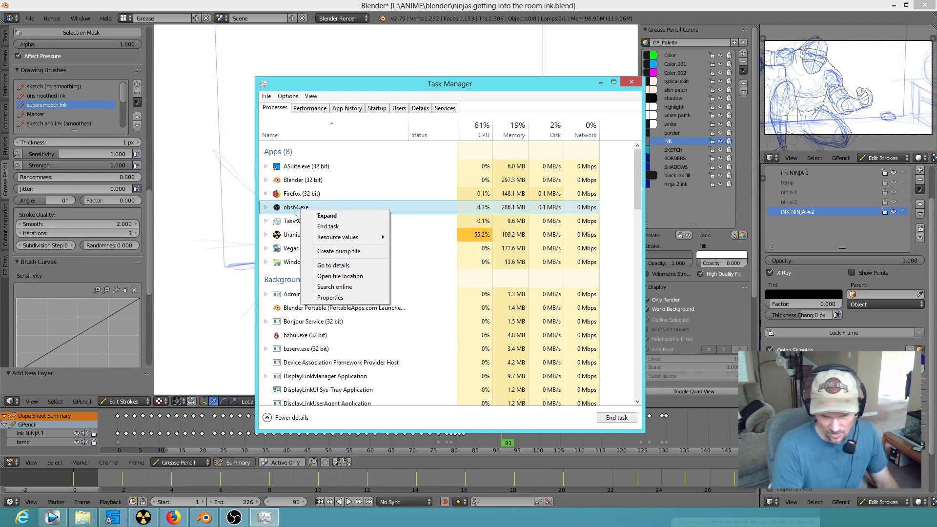
{"action": "left_click", "coordinate": [334, 265]}
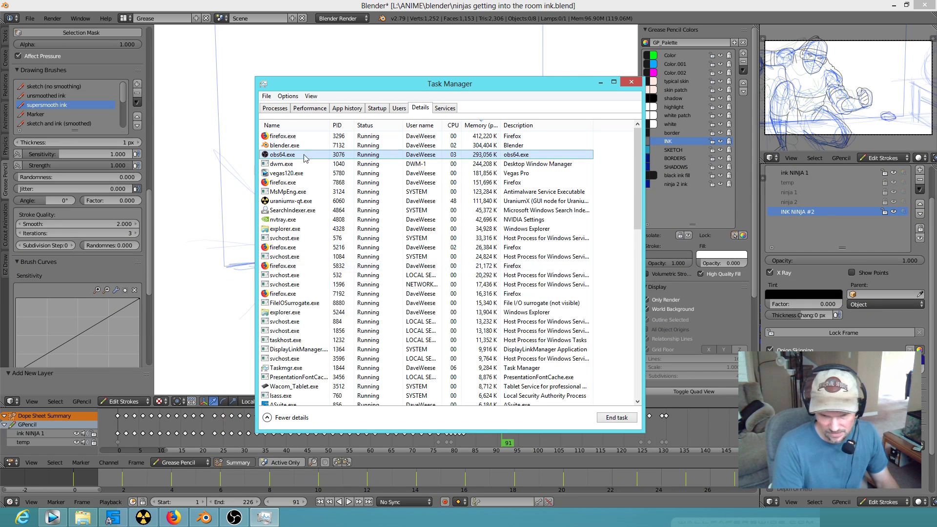
{"action": "right_click", "coordinate": [296, 155]}
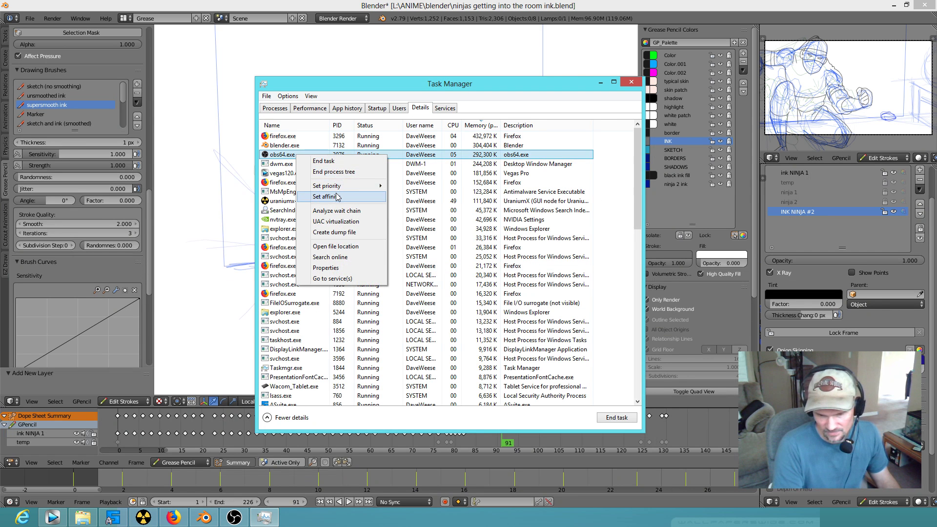
{"action": "left_click", "coordinate": [338, 197]}
{"action": "left_click", "coordinate": [275, 144]}
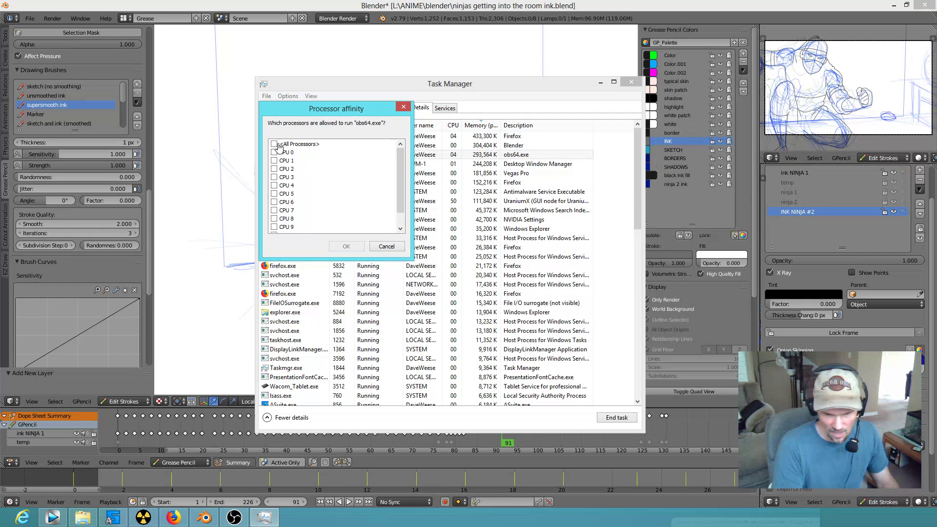
{"action": "scroll", "coordinate": [402, 164], "scroll_direction": "down", "scroll_amount": 1}
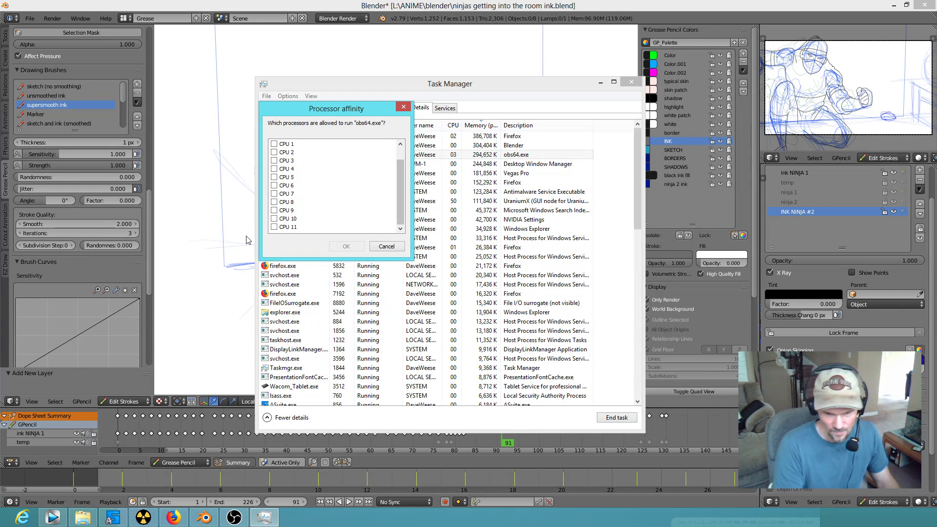
{"action": "left_click", "coordinate": [274, 227]}
{"action": "left_click", "coordinate": [274, 218]}
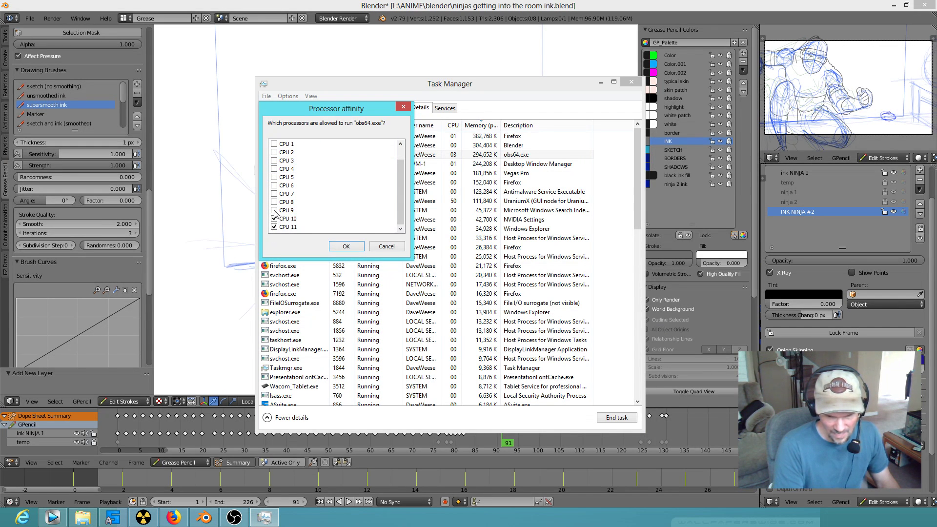
{"action": "left_click", "coordinate": [274, 202]}
{"action": "left_click", "coordinate": [346, 246]}
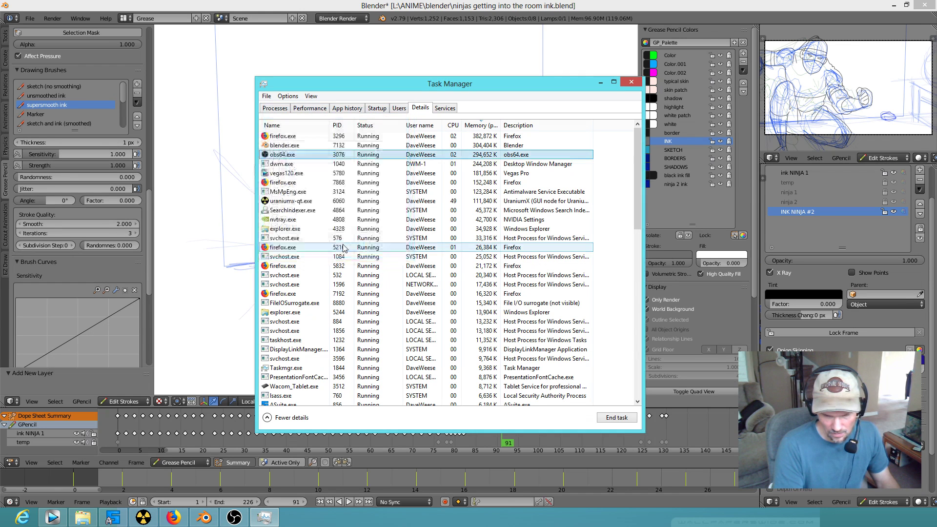
Step: Restrict the processor affinity of the topmost firefox.exe process to CPU 0 through CPU 3
{"action": "right_click", "coordinate": [293, 137]}
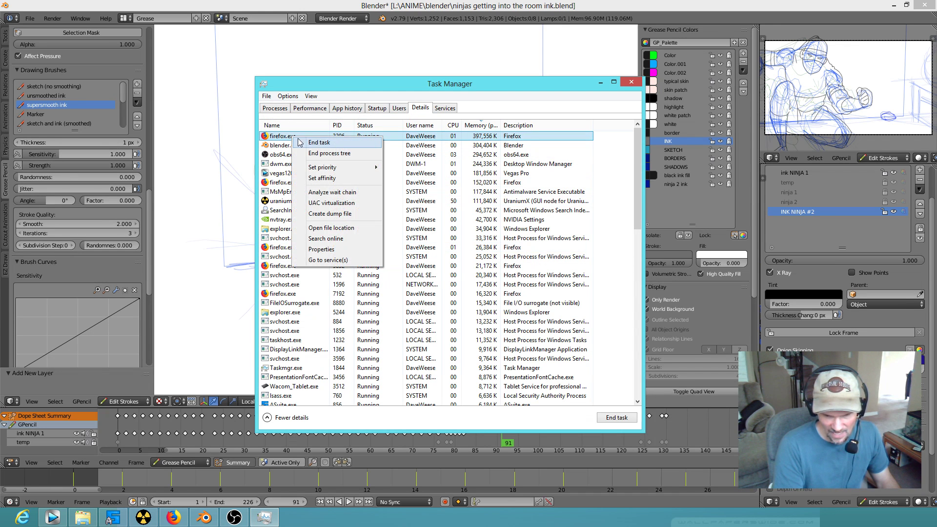
{"action": "left_click", "coordinate": [316, 178]}
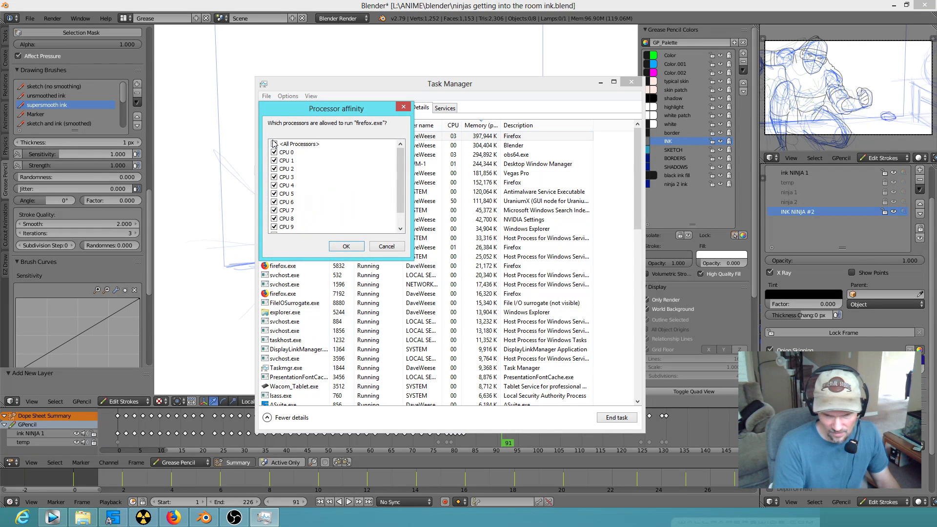
{"action": "left_click", "coordinate": [274, 144]}
{"action": "left_click", "coordinate": [275, 152]}
{"action": "left_click", "coordinate": [275, 161]}
{"action": "left_click", "coordinate": [275, 169]}
{"action": "left_click", "coordinate": [275, 177]}
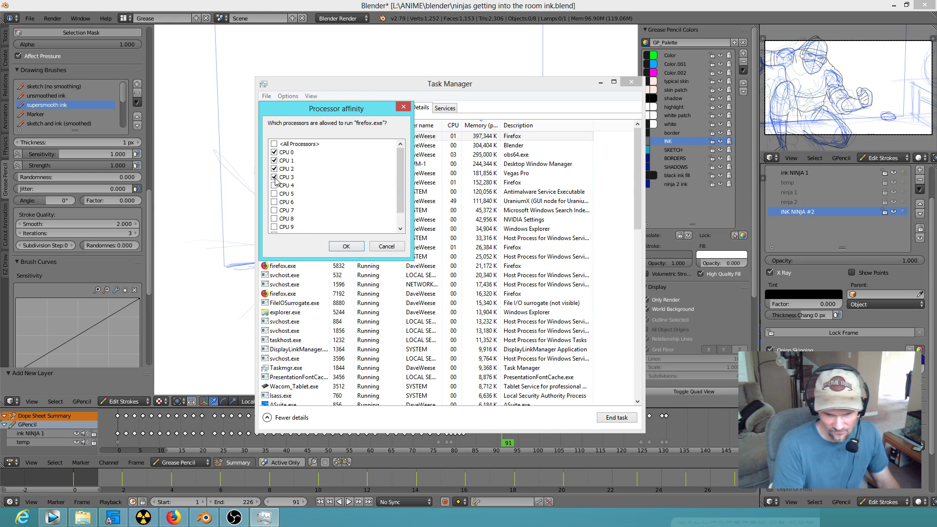
{"action": "left_click", "coordinate": [346, 247]}
Step: Restrict the blender.exe process's affinity to CPU 4 through CPU 7 and close Task Manager
{"action": "right_click", "coordinate": [294, 146]}
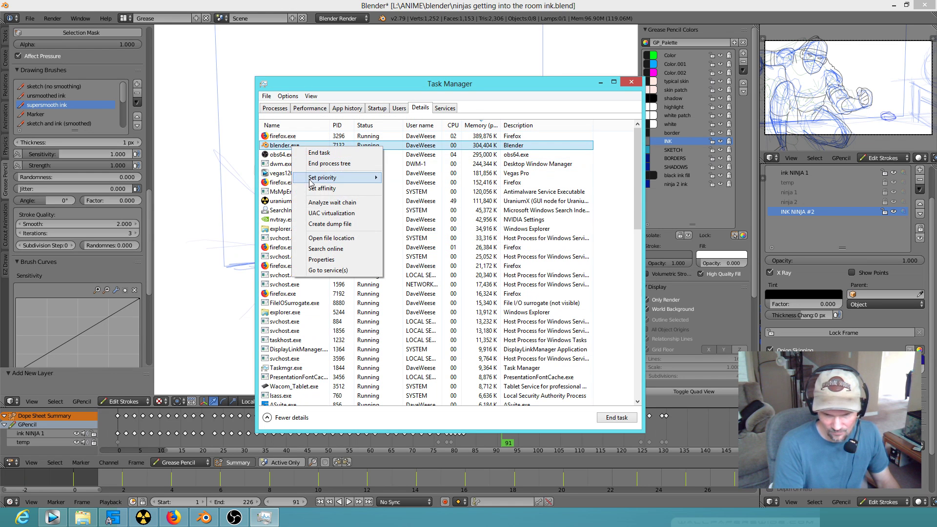
{"action": "left_click", "coordinate": [322, 189]}
{"action": "left_click", "coordinate": [274, 144]}
{"action": "left_click", "coordinate": [274, 144]}
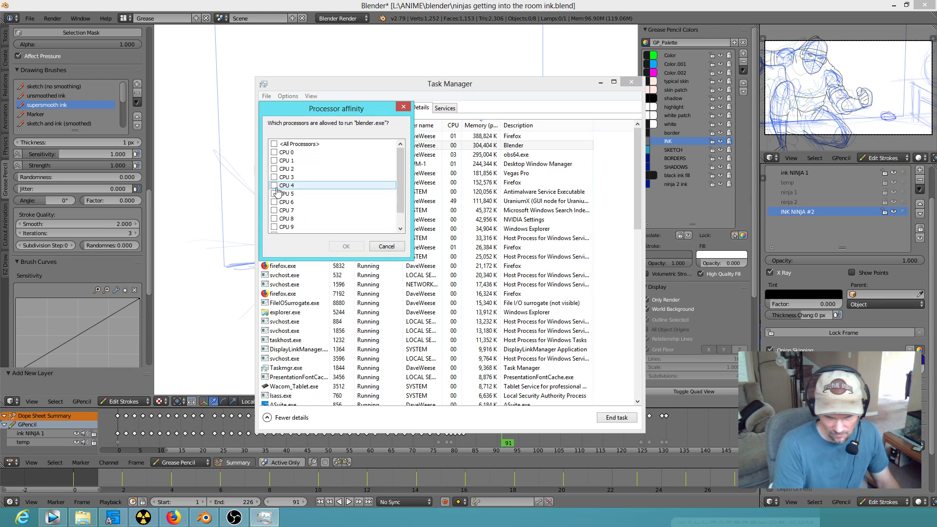
{"action": "left_click", "coordinate": [275, 194]}
{"action": "left_click", "coordinate": [274, 202]}
{"action": "left_click", "coordinate": [274, 211]}
{"action": "left_click", "coordinate": [274, 185]}
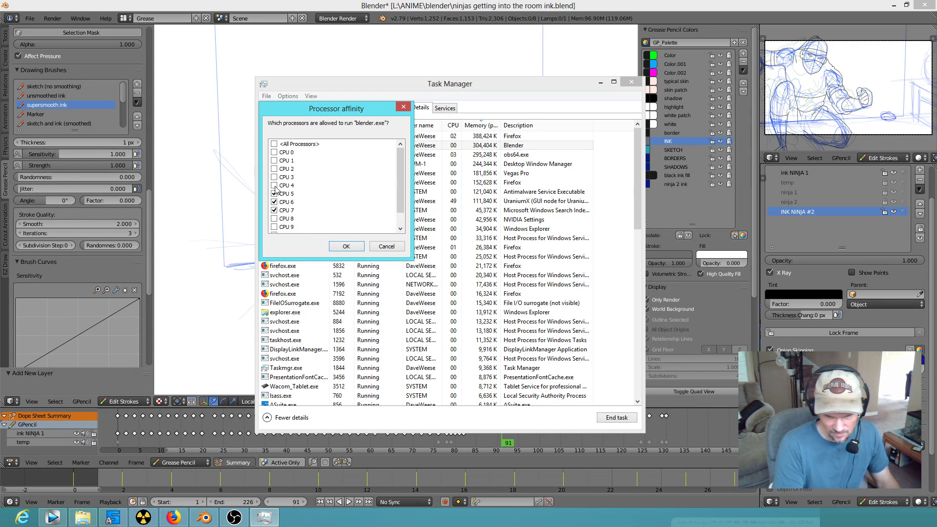
{"action": "left_click", "coordinate": [342, 246]}
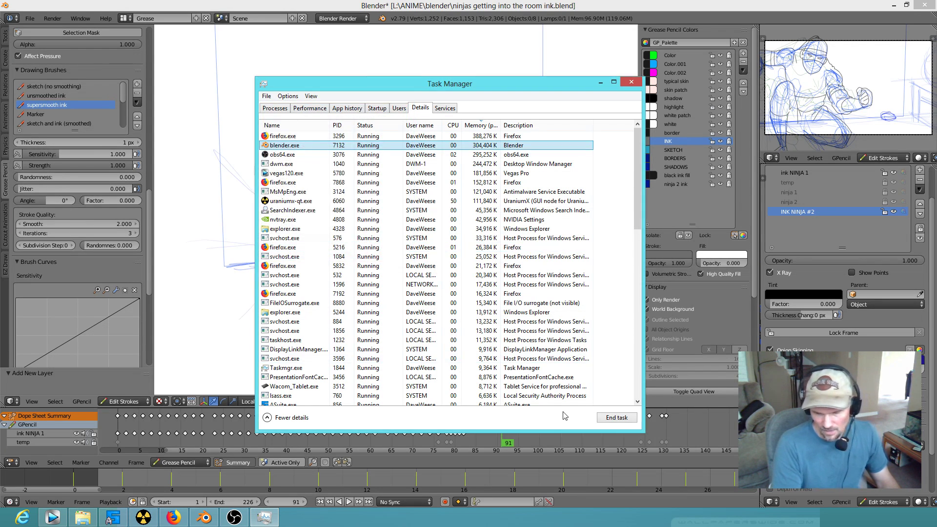
{"action": "left_click", "coordinate": [631, 82]}
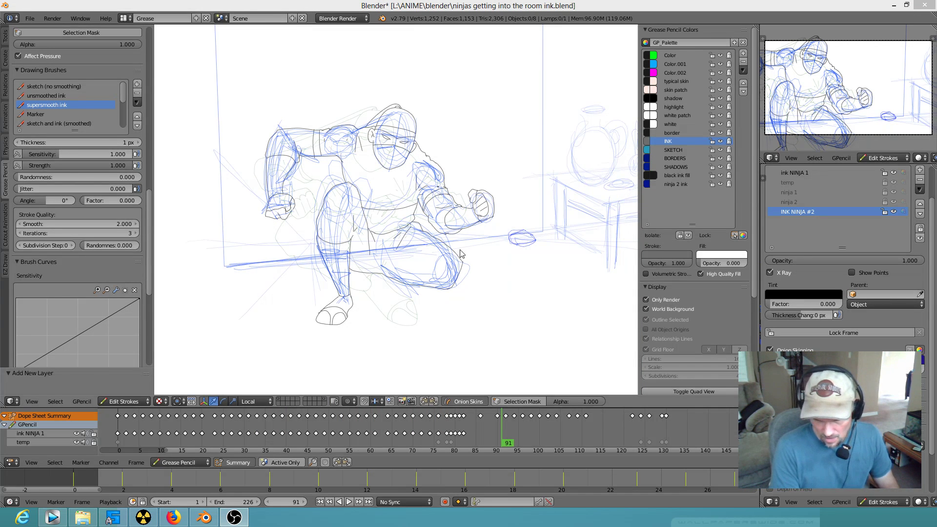
Step: Play the animation from frame 0 with the whole camera frame in view and go to frame 90
{"action": "left_click_drag", "start_coordinate": [507, 421], "coordinate": [121, 421]}
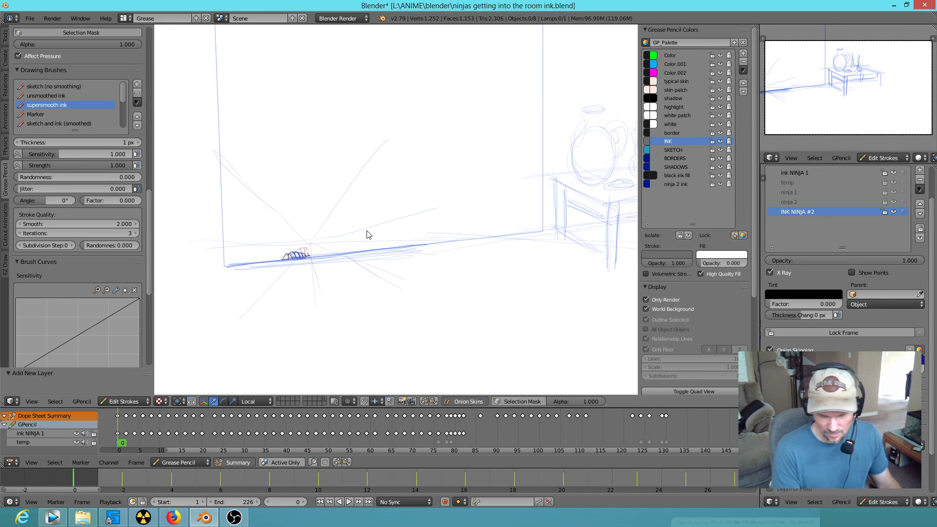
{"action": "scroll", "coordinate": [462, 259], "scroll_direction": "down", "scroll_amount": 3}
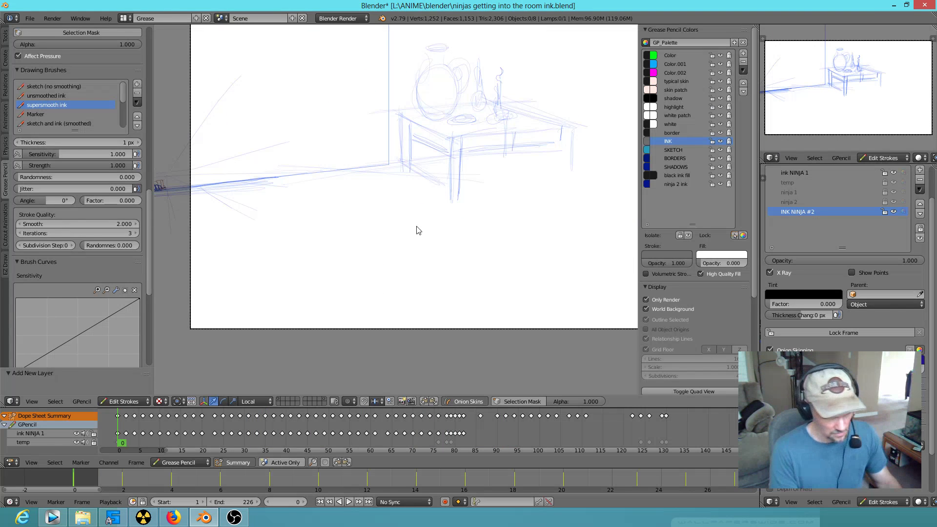
{"action": "scroll", "coordinate": [363, 186], "scroll_direction": "down", "scroll_amount": 4}
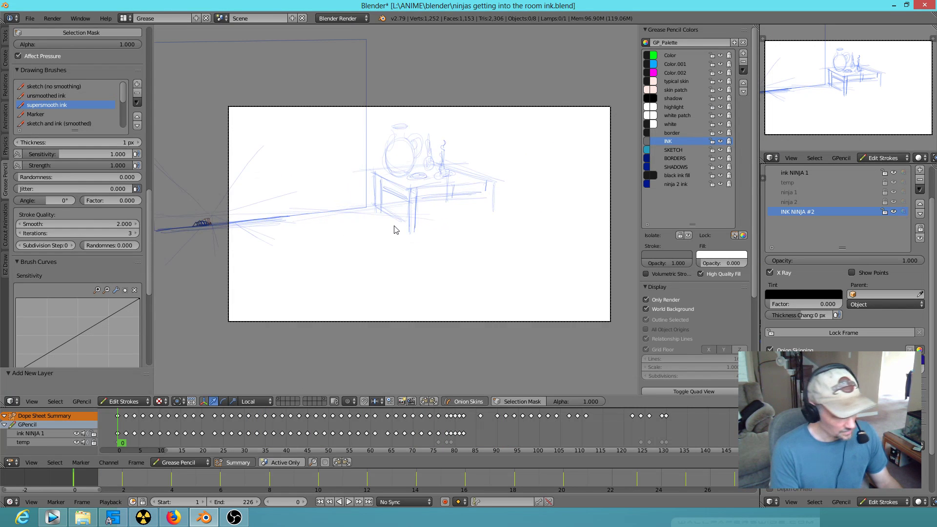
{"action": "key", "text": "alt+a"}
{"action": "left_click", "coordinate": [494, 441]}
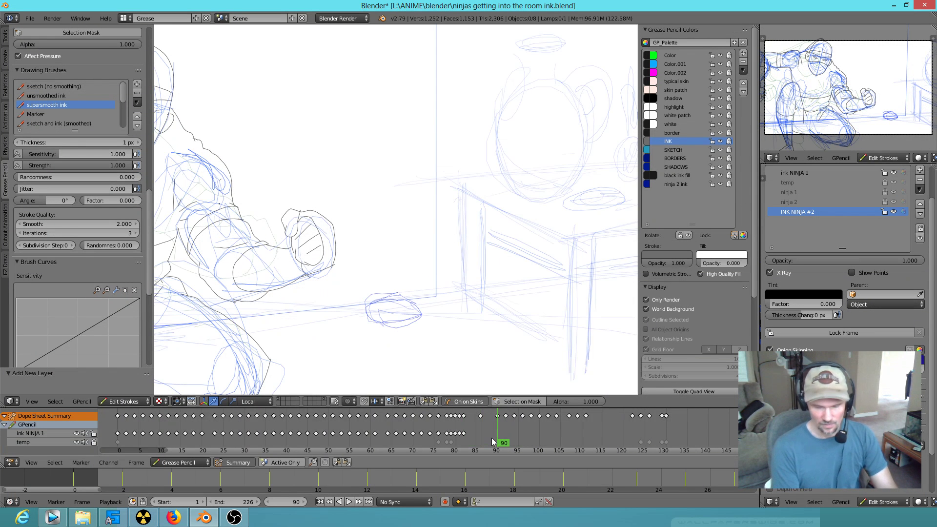
Step: Step back and forth through the keyframes from 90 to 98 to examine the second ninja's sketch
{"action": "key", "text": "Up"}
{"action": "key", "text": "Down"}
{"action": "key", "text": "Down"}
{"action": "key", "text": "Up"}
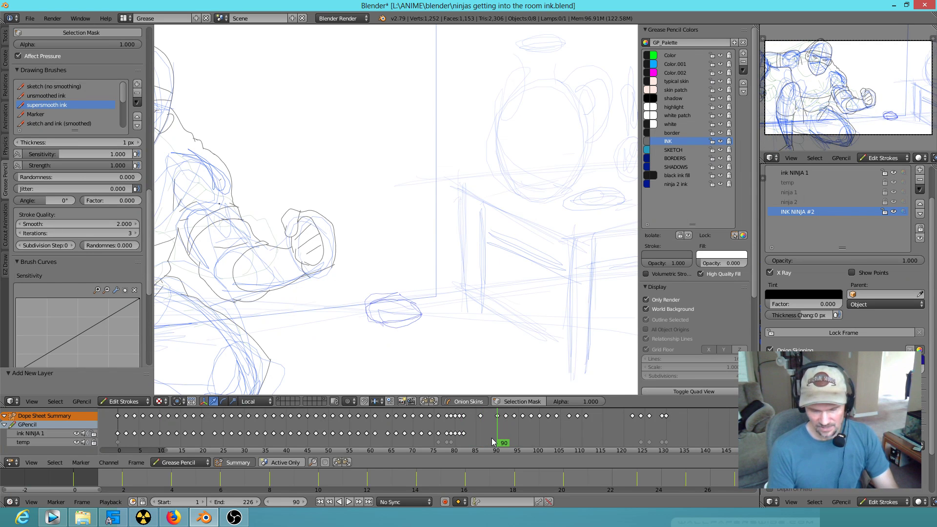
{"action": "key", "text": "Up"}
{"action": "key", "text": "Up"}
{"action": "key", "text": "Up"}
{"action": "key", "text": "Up"}
{"action": "key", "text": "Up"}
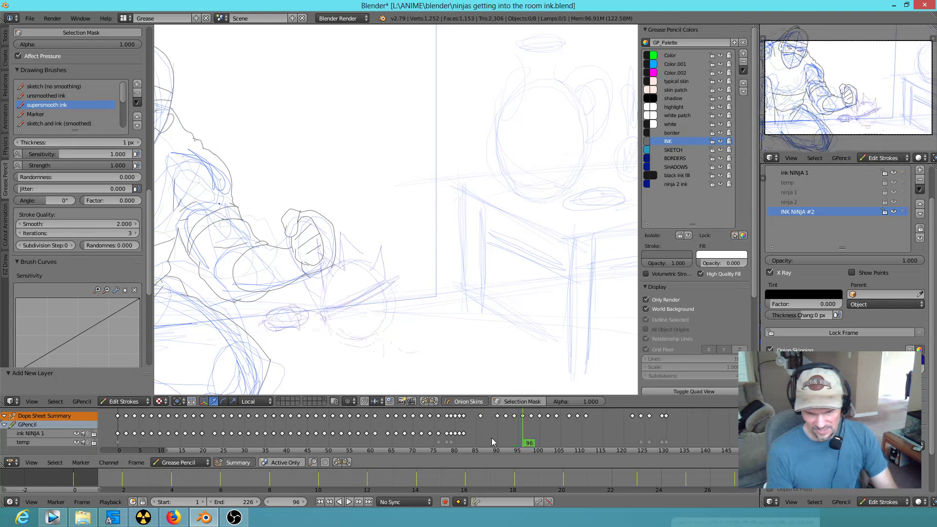
{"action": "key", "text": "Up"}
{"action": "key", "text": "Up"}
{"action": "key", "text": "Down"}
{"action": "key", "text": "Down"}
{"action": "key", "text": "Down"}
{"action": "key", "text": "Down"}
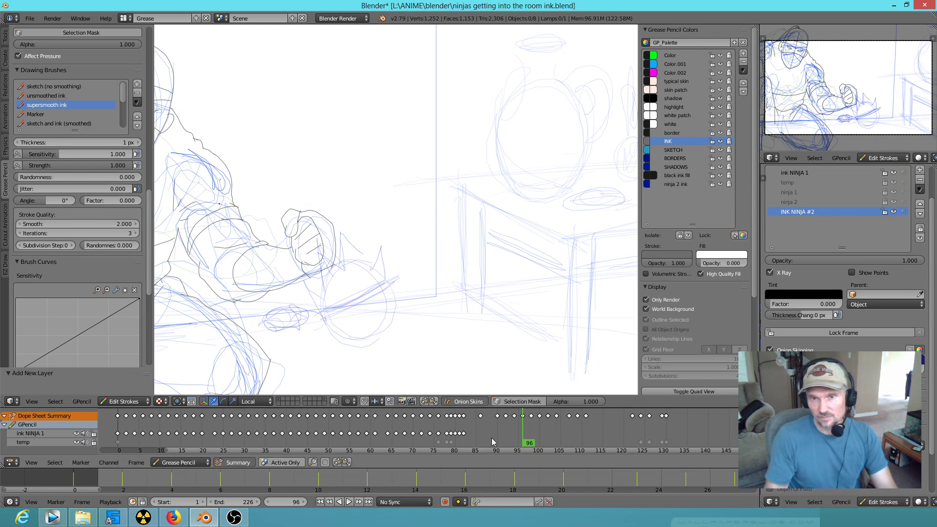
{"action": "key", "text": "Up"}
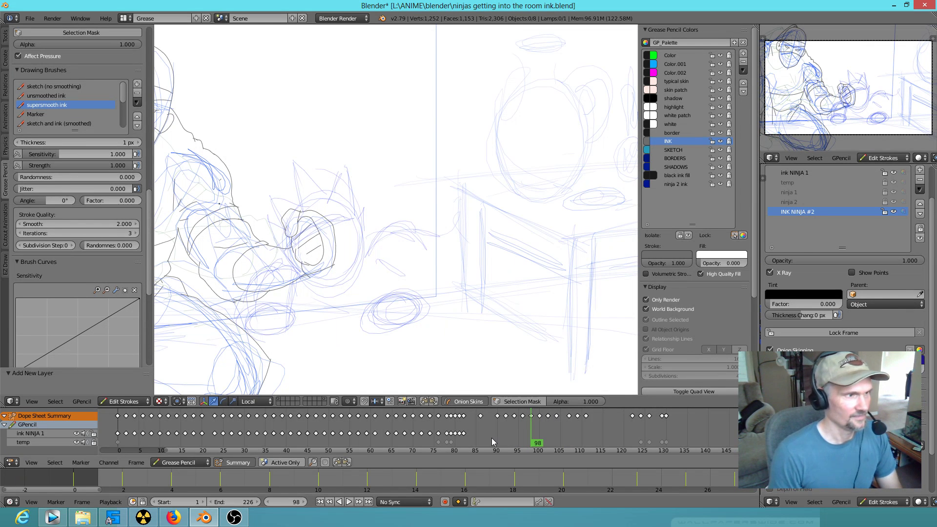
Step: Play the second ninja's entrance forward and in reverse to check its motion
{"action": "key", "text": "alt+a"}
{"action": "key", "text": "Escape"}
{"action": "key", "text": "shift+alt+a"}
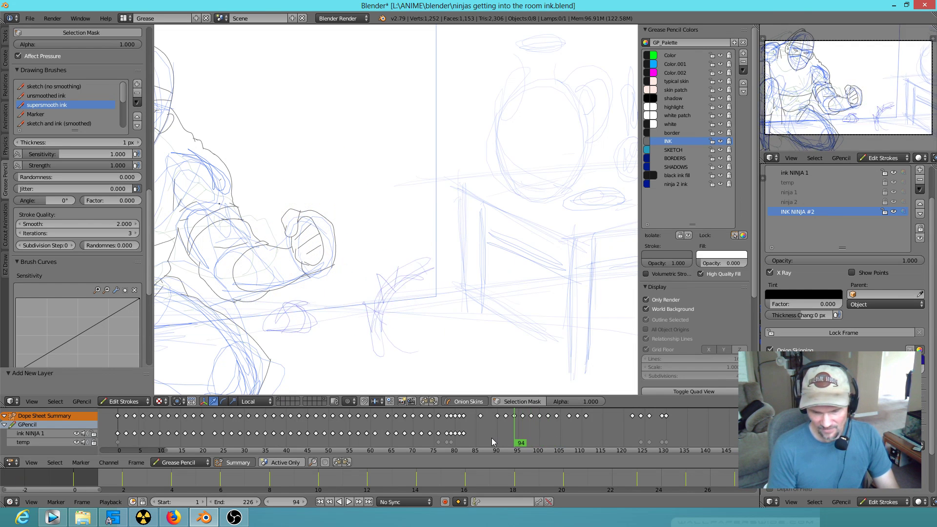
Step: Go to frame 90 and ink the first curve of the second ninja's hand on the INK NINJA #2 layer
{"action": "key", "text": "alt+a"}
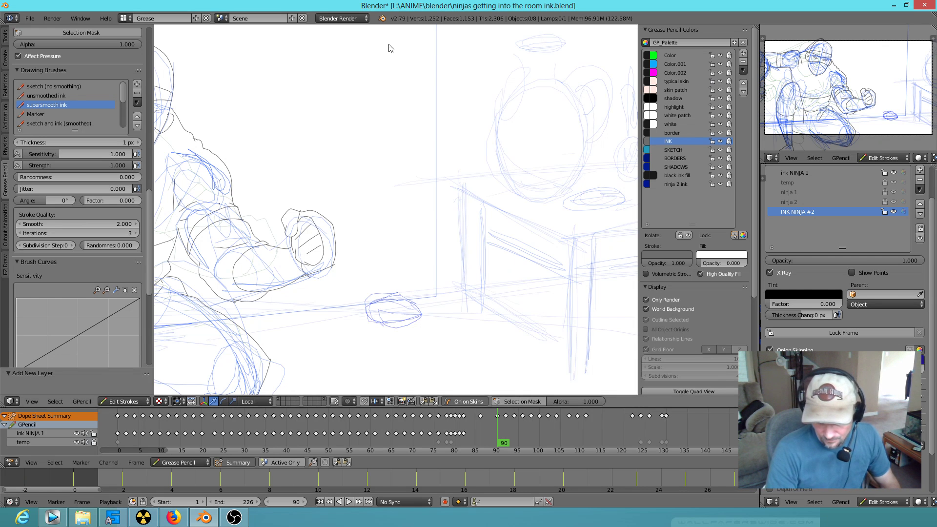
{"action": "mouse_move", "coordinate": [500, 444]}
{"action": "left_mouse_down"}
{"action": "mouse_move", "coordinate": [485, 444]}
{"action": "mouse_move", "coordinate": [496, 444]}
{"action": "left_mouse_up"}
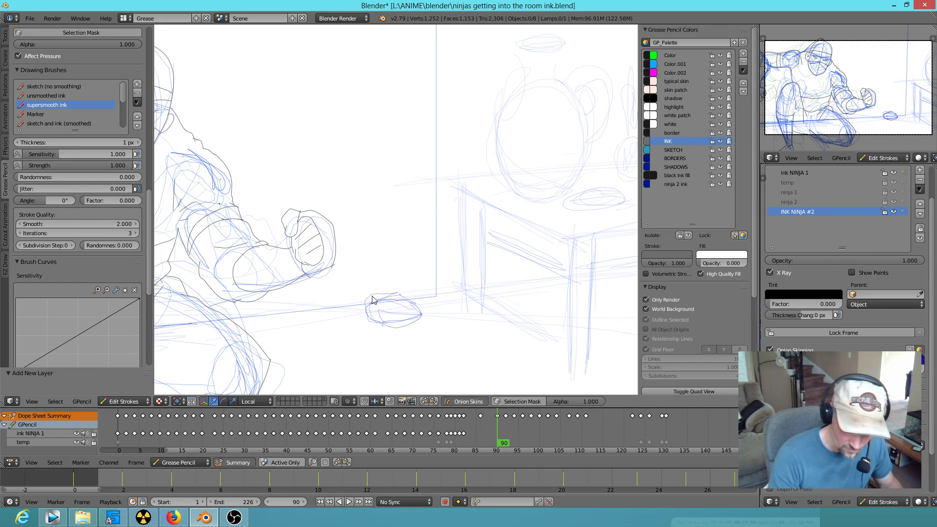
{"action": "left_click_drag", "start_coordinate": [362, 304], "coordinate": [368, 292]}
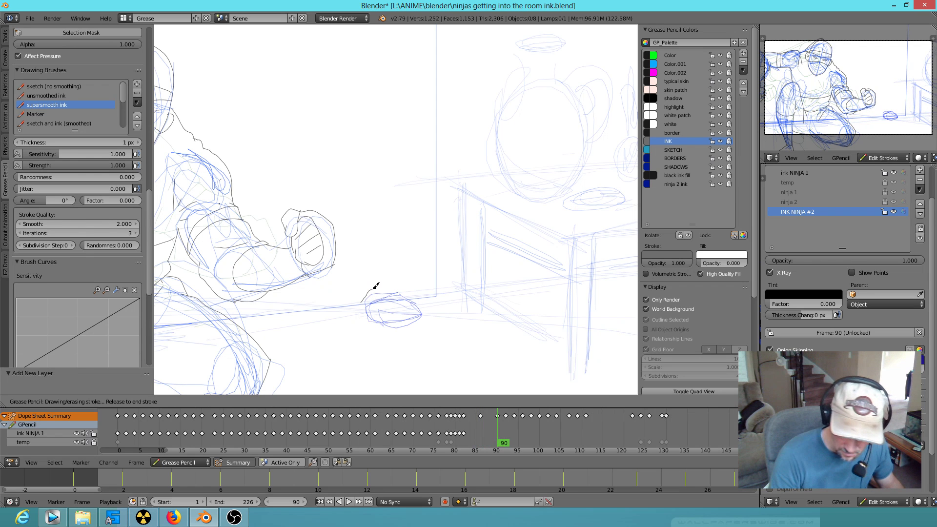
{"action": "left_click_drag", "start_coordinate": [374, 288], "coordinate": [375, 287]}
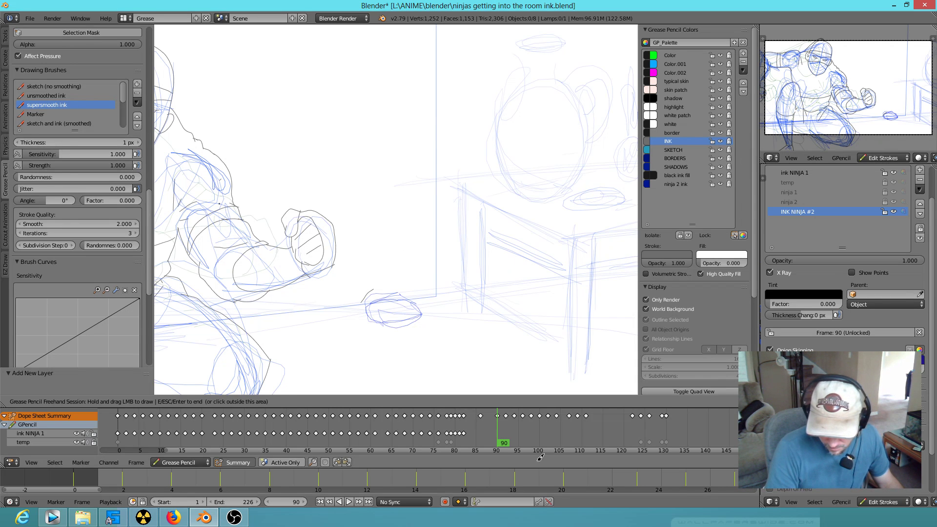
Step: Bring the INK NINJA #2 channel into view in the dope sheet and shrink that area's height
{"action": "left_click", "coordinate": [533, 437]}
{"action": "scroll", "coordinate": [534, 432], "scroll_direction": "down", "scroll_amount": 5}
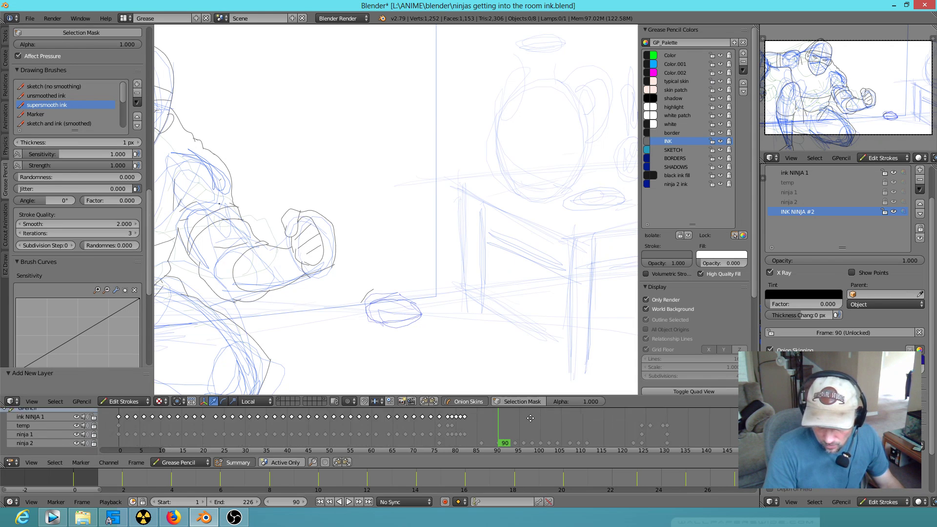
{"action": "middle_click_drag", "start_coordinate": [537, 427], "coordinate": [539, 429]}
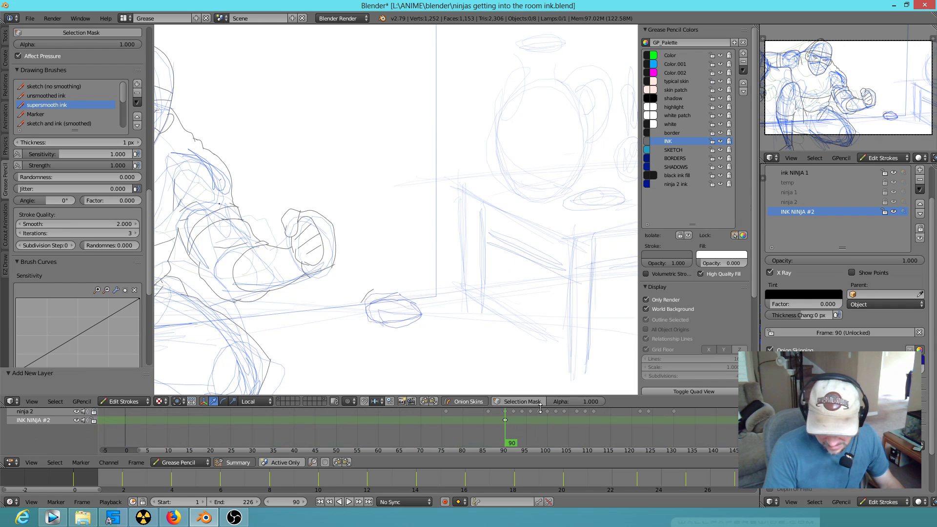
{"action": "left_click_drag", "start_coordinate": [541, 407], "coordinate": [540, 425]}
{"action": "mouse_move", "coordinate": [540, 426]}
{"action": "middle_mouse_down"}
{"action": "mouse_move", "coordinate": [540, 437]}
{"action": "mouse_move", "coordinate": [539, 419]}
{"action": "middle_mouse_up"}
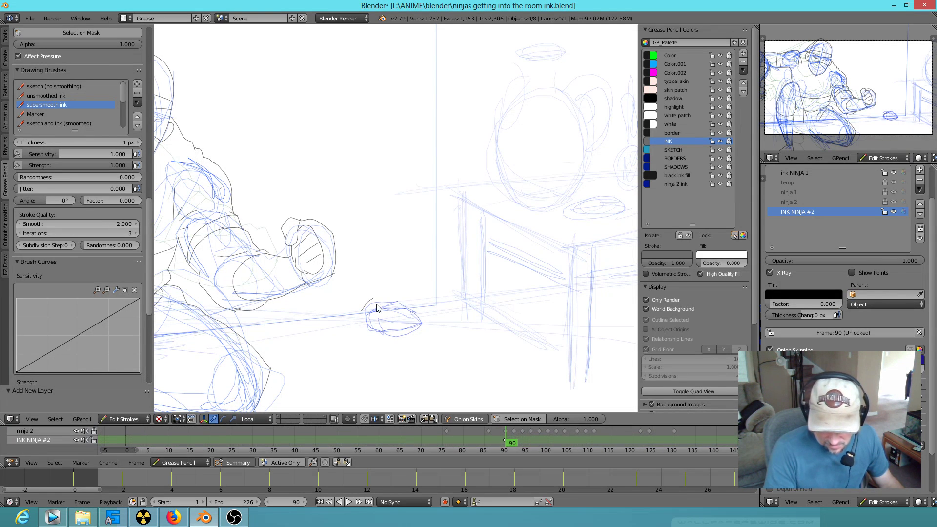
Step: Extend the ink line along the upper edge of the sketched hand at frame 90
{"action": "scroll", "coordinate": [389, 316], "scroll_direction": "up", "scroll_amount": 3}
{"action": "scroll", "coordinate": [393, 318], "scroll_direction": "down", "scroll_amount": 2}
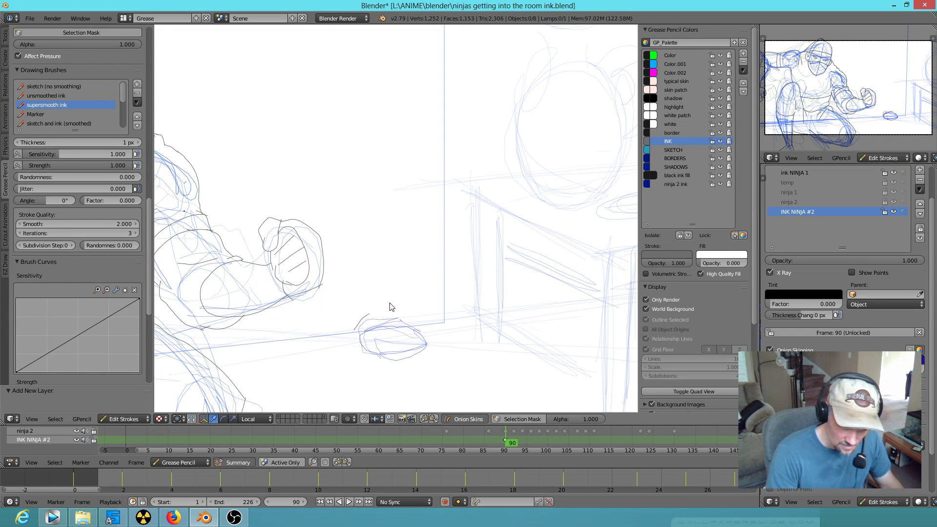
{"action": "left_click_drag", "start_coordinate": [371, 314], "coordinate": [386, 312]}
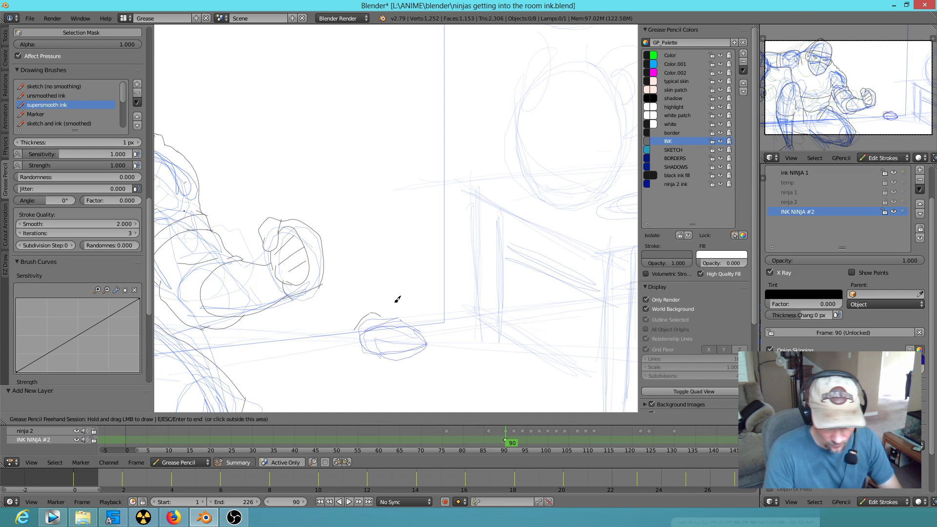
Step: Erase the INK NINJA #2 stroke at frame 86 to leave a blank keyframe there, and return to frame 90
{"action": "key", "text": "Down"}
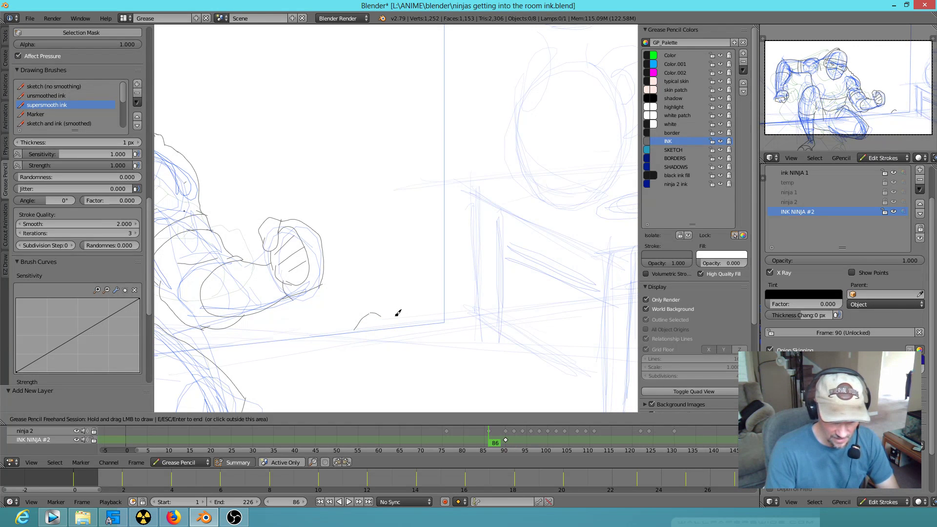
{"action": "key", "text": "Up"}
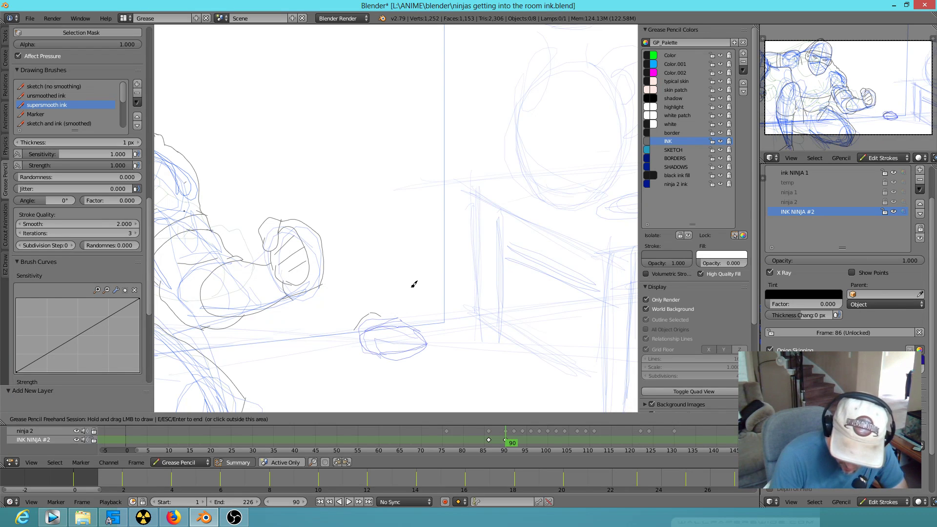
{"action": "key", "text": "Down"}
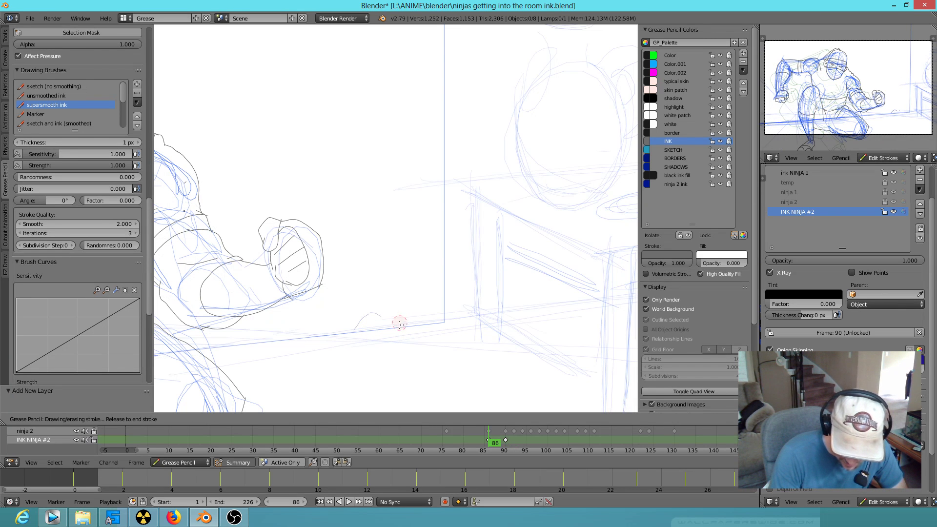
{"action": "key", "text": "Up"}
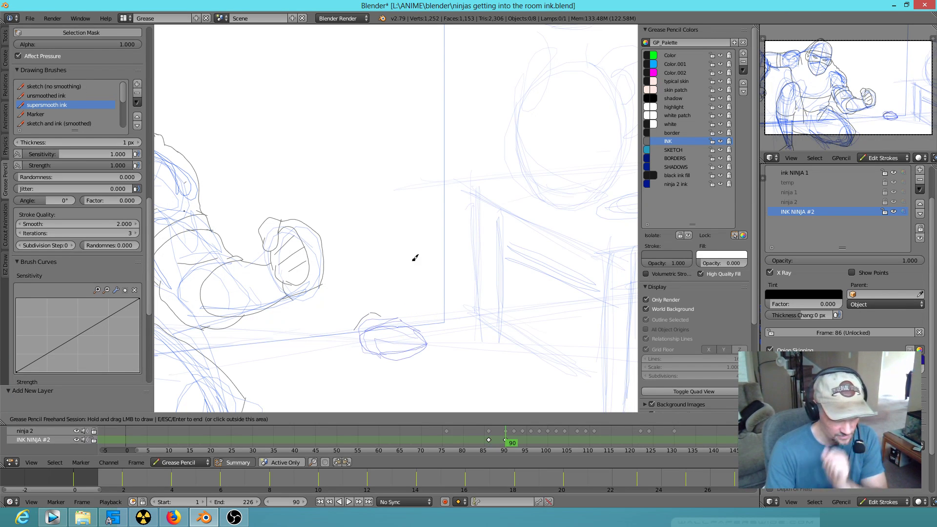
Step: Compare the sketched hand at frame 92, and ink the hand's back, fingers and thumb over the sketch at frame 90
{"action": "key", "text": "Right"}
{"action": "key", "text": "Right"}
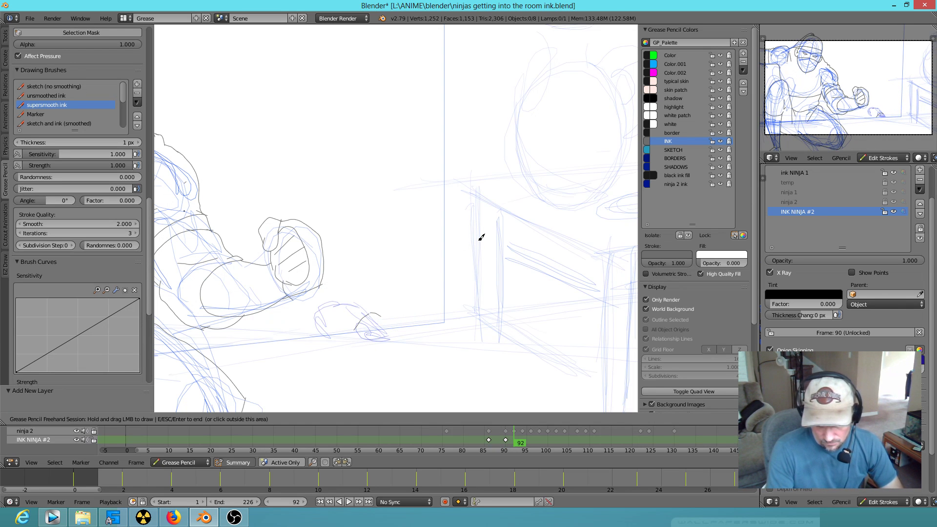
{"action": "key", "text": "Left"}
{"action": "key", "text": "Right"}
{"action": "key", "text": "Down"}
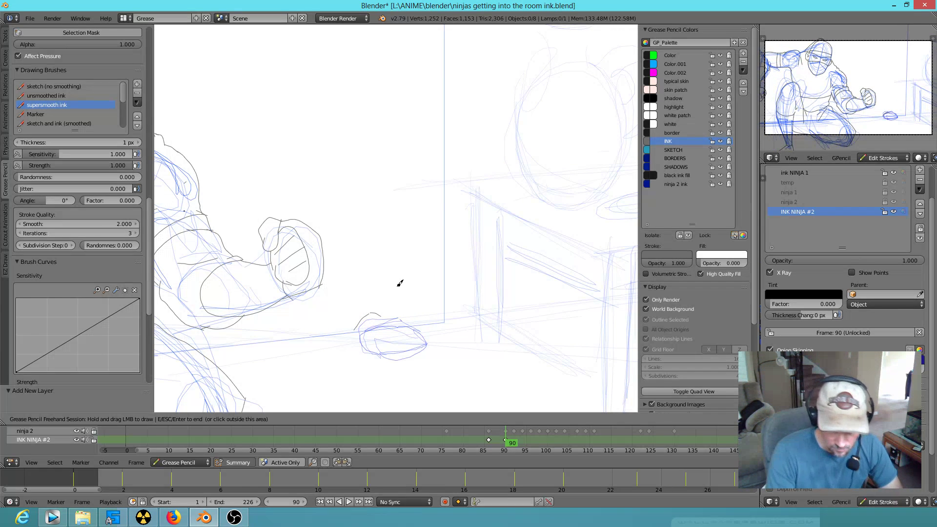
{"action": "left_click_drag", "start_coordinate": [382, 314], "coordinate": [415, 326]}
{"action": "mouse_move", "coordinate": [359, 321]}
{"action": "left_mouse_down"}
{"action": "mouse_move", "coordinate": [342, 334]}
{"action": "mouse_move", "coordinate": [371, 322]}
{"action": "mouse_move", "coordinate": [388, 354]}
{"action": "mouse_move", "coordinate": [389, 322]}
{"action": "mouse_move", "coordinate": [407, 349]}
{"action": "mouse_move", "coordinate": [416, 345]}
{"action": "mouse_move", "coordinate": [403, 330]}
{"action": "mouse_move", "coordinate": [415, 339]}
{"action": "mouse_move", "coordinate": [433, 331]}
{"action": "mouse_move", "coordinate": [415, 323]}
{"action": "mouse_move", "coordinate": [432, 336]}
{"action": "left_mouse_up"}
{"action": "mouse_move", "coordinate": [373, 329]}
{"action": "left_mouse_down"}
{"action": "mouse_move", "coordinate": [396, 322]}
{"action": "mouse_move", "coordinate": [404, 331]}
{"action": "mouse_move", "coordinate": [417, 318]}
{"action": "mouse_move", "coordinate": [360, 324]}
{"action": "mouse_move", "coordinate": [367, 321]}
{"action": "left_mouse_up"}
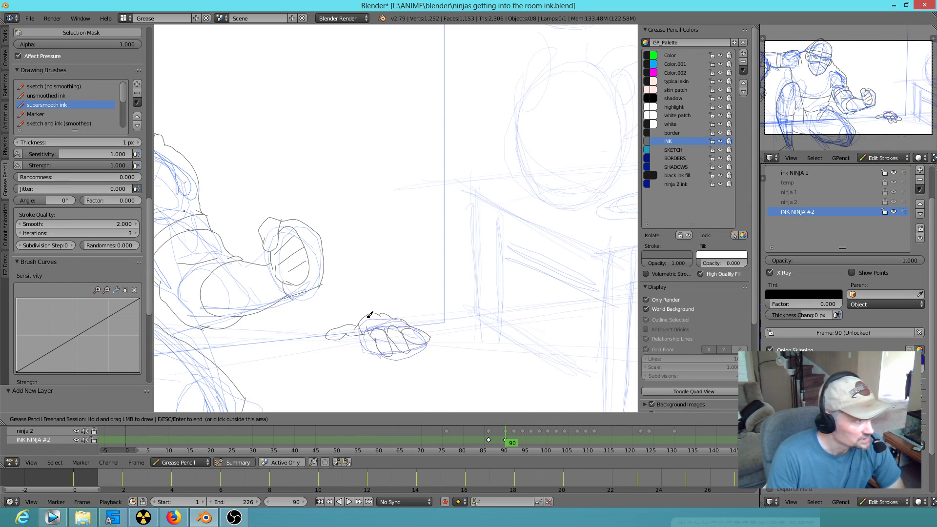
Step: Clean up and redraw the ink line where the thumb joins the back of the hand
{"action": "right_click_drag", "start_coordinate": [356, 293], "coordinate": [362, 327]}
{"action": "mouse_move", "coordinate": [370, 312]}
{"action": "left_mouse_down"}
{"action": "mouse_move", "coordinate": [349, 333]}
{"action": "mouse_move", "coordinate": [387, 324]}
{"action": "mouse_move", "coordinate": [366, 331]}
{"action": "mouse_move", "coordinate": [360, 318]}
{"action": "mouse_move", "coordinate": [359, 326]}
{"action": "left_mouse_up"}
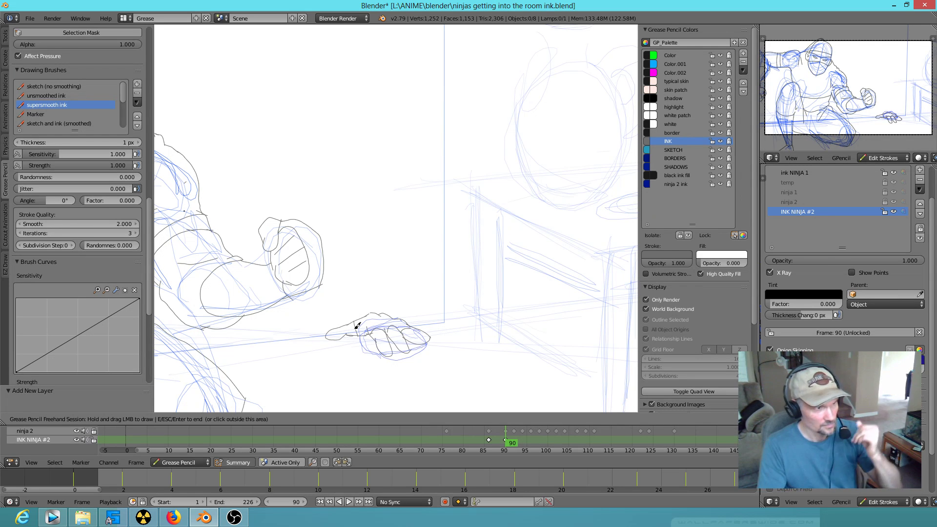
{"action": "left_click", "coordinate": [426, 326]}
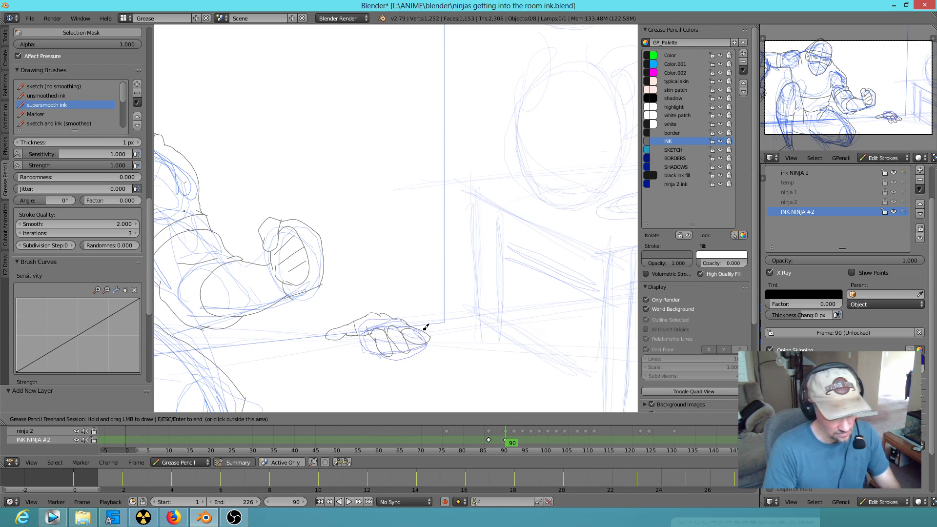
Step: At frame 92, lock the ink NINJA 1 layer, and move and rotate the whole inked hand to follow the sketched hand
{"action": "key", "text": "Up"}
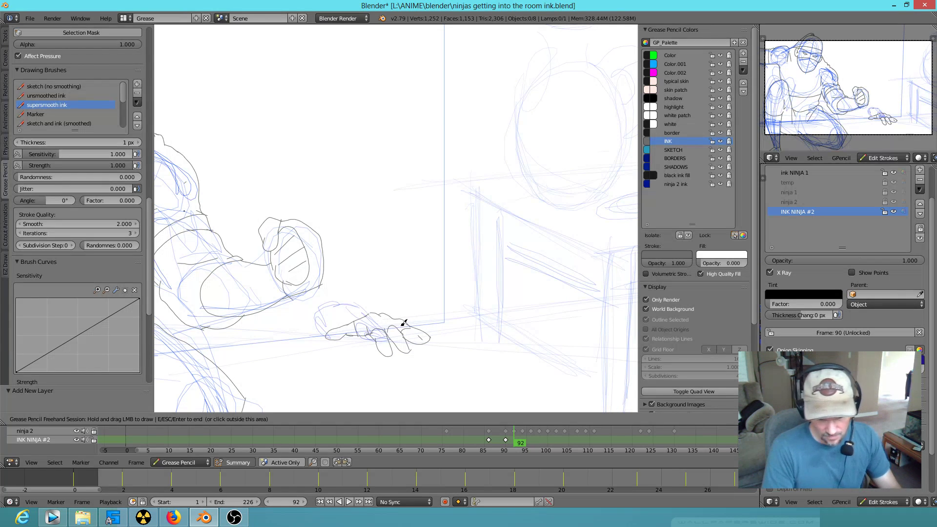
{"action": "left_click", "coordinate": [747, 236]}
{"action": "left_click", "coordinate": [884, 172]}
{"action": "key", "text": "a"}
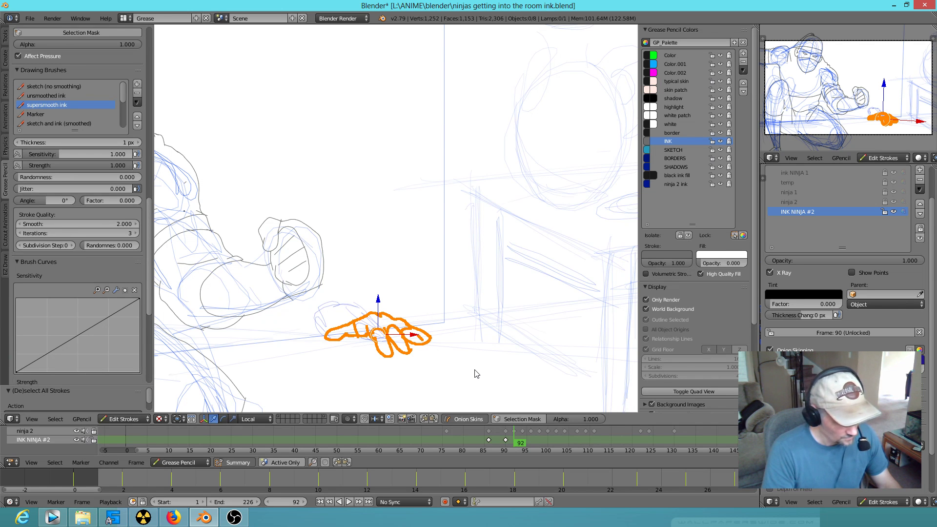
{"action": "key", "text": "g"}
{"action": "left_click", "coordinate": [444, 360]}
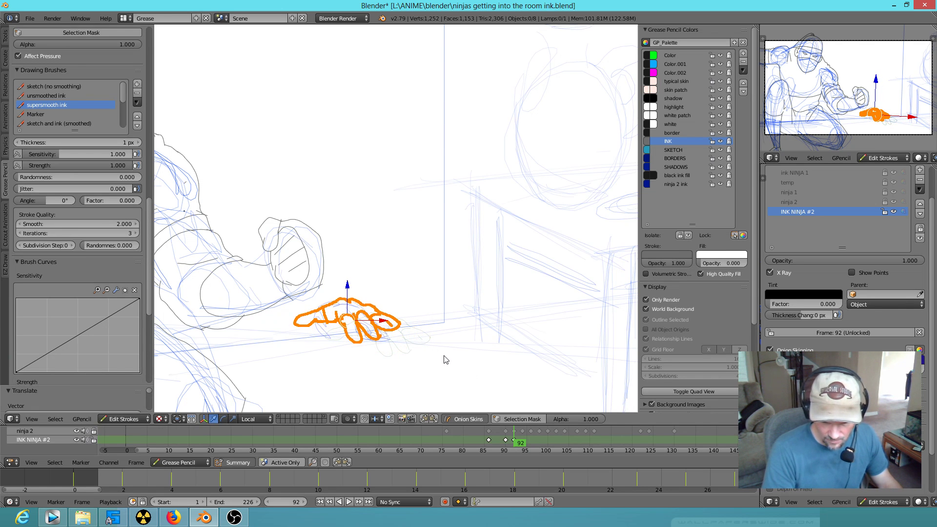
{"action": "key", "text": "r"}
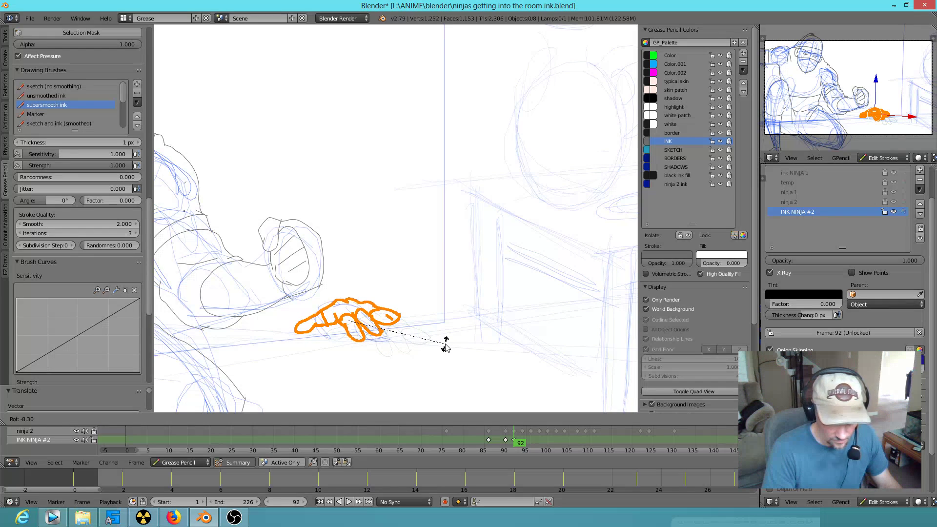
{"action": "left_click", "coordinate": [446, 343]}
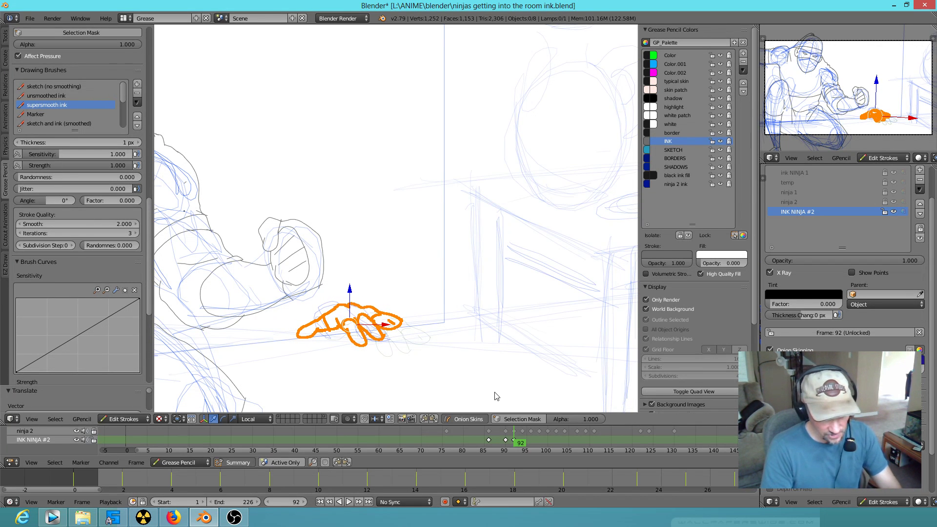
Step: Step ahead to frame 96 and back to frame 90 to compare the sketched hand poses with the inked hand
{"action": "key", "text": "Right"}
{"action": "key", "text": "Right"}
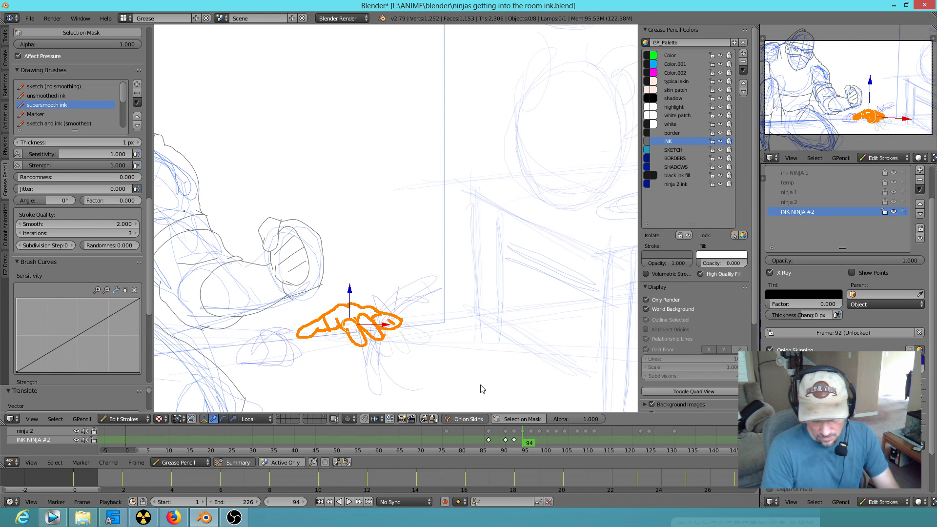
{"action": "key", "text": "Right"}
{"action": "key", "text": "Right"}
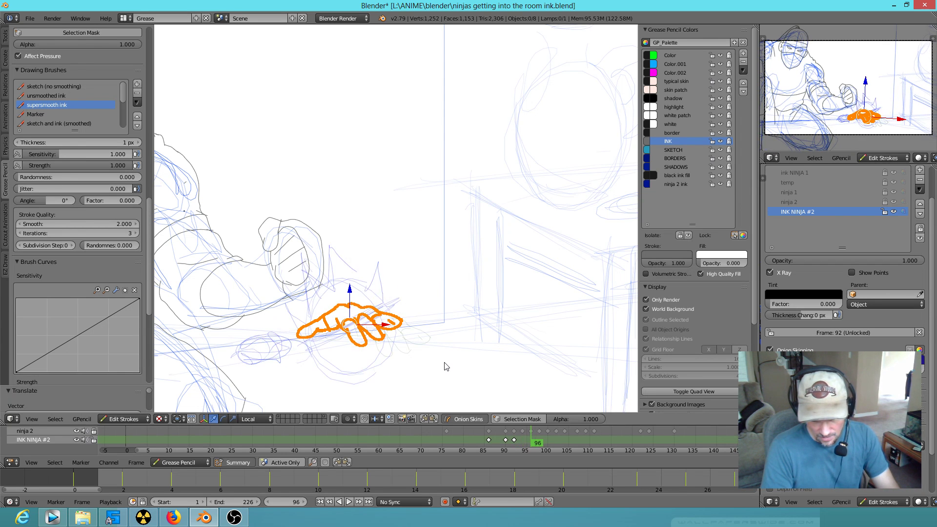
{"action": "key", "text": "Left"}
{"action": "key", "text": "Left"}
{"action": "key", "text": "Left"}
{"action": "key", "text": "Left"}
{"action": "key", "text": "Left"}
{"action": "key", "text": "Left"}
{"action": "key", "text": "Tab"}
{"action": "key", "text": "Tab"}
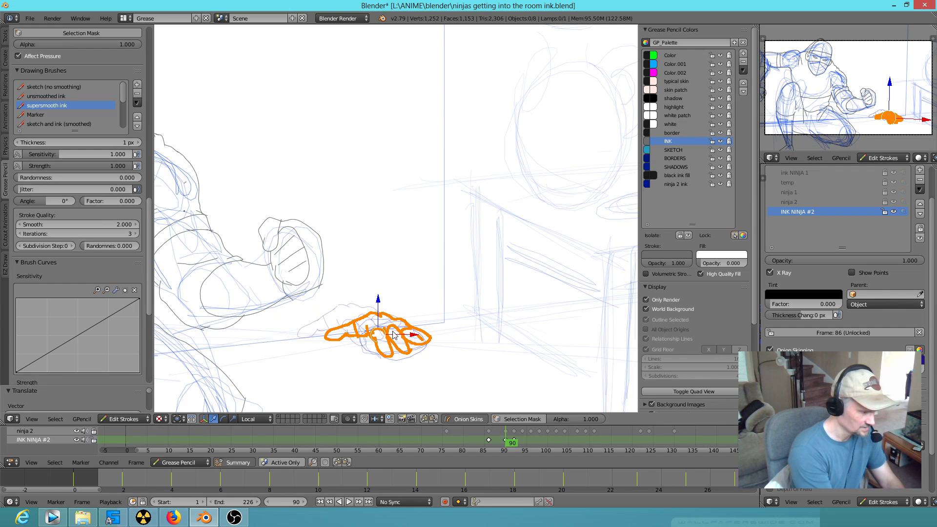
Step: Mirror the inked hand at frame 90 by scaling it -1 along X
{"action": "key", "text": "s"}
{"action": "key", "text": "x"}
{"action": "key", "text": "minus"}
{"action": "key", "text": "1"}
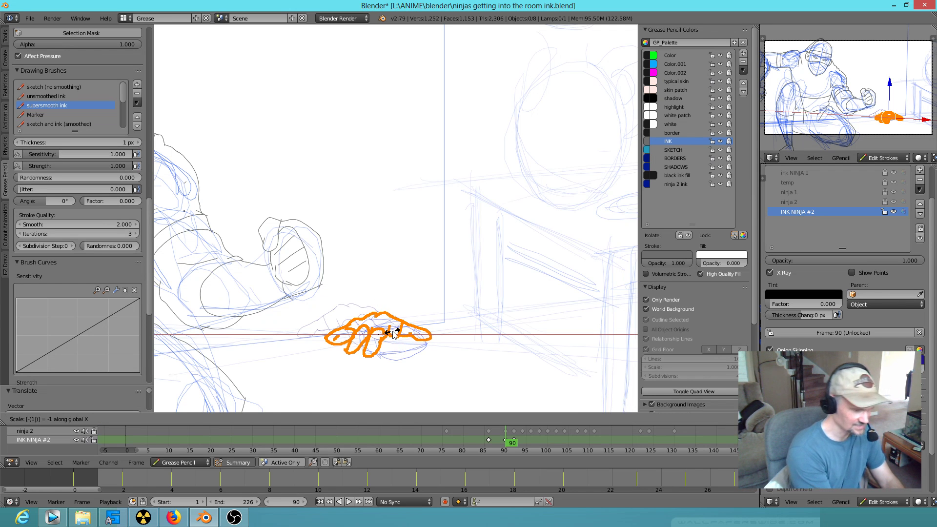
{"action": "key", "text": "Return"}
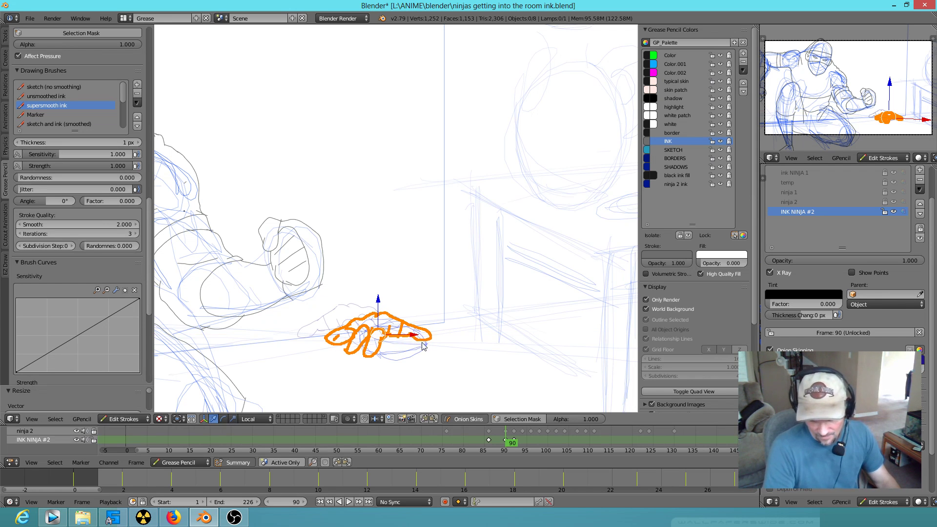
Step: Go to frame 92 and mirror its inked hand by scaling it -1 along X
{"action": "key", "text": "Right"}
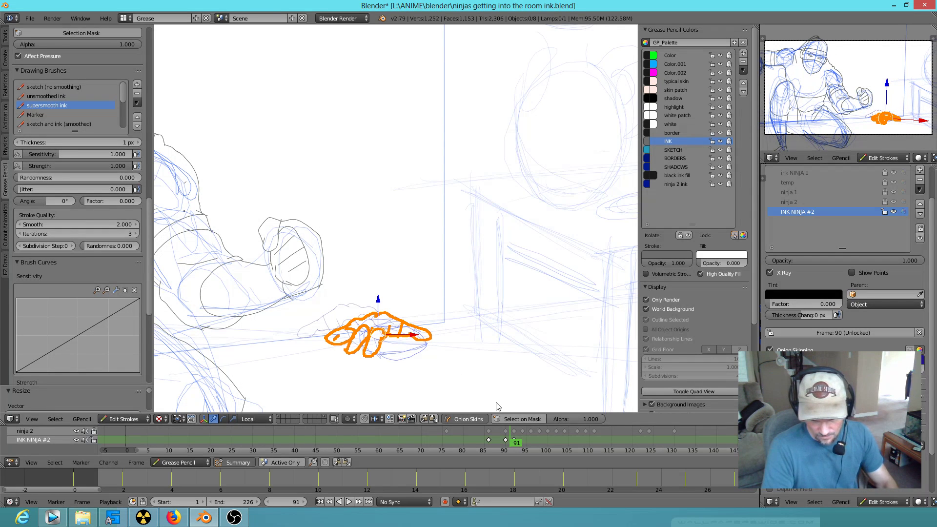
{"action": "key", "text": "Right"}
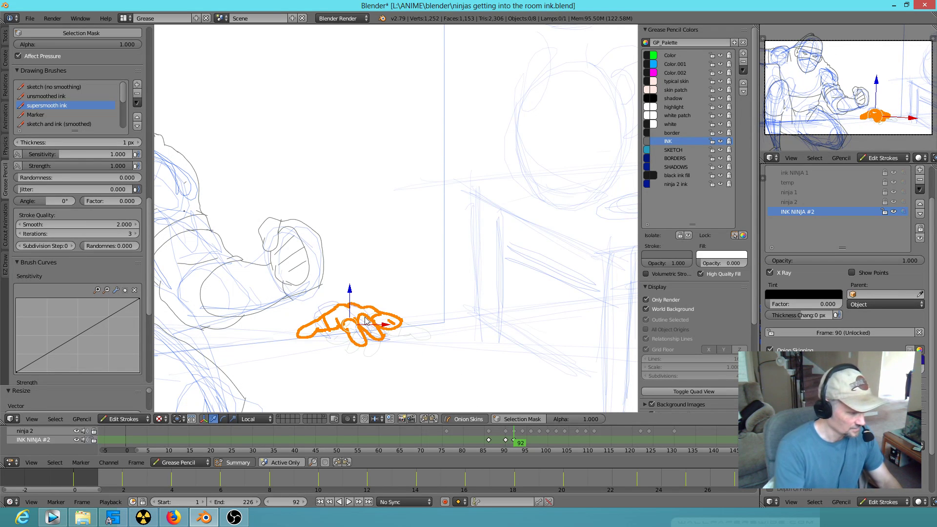
{"action": "key", "text": "s"}
{"action": "key", "text": "x"}
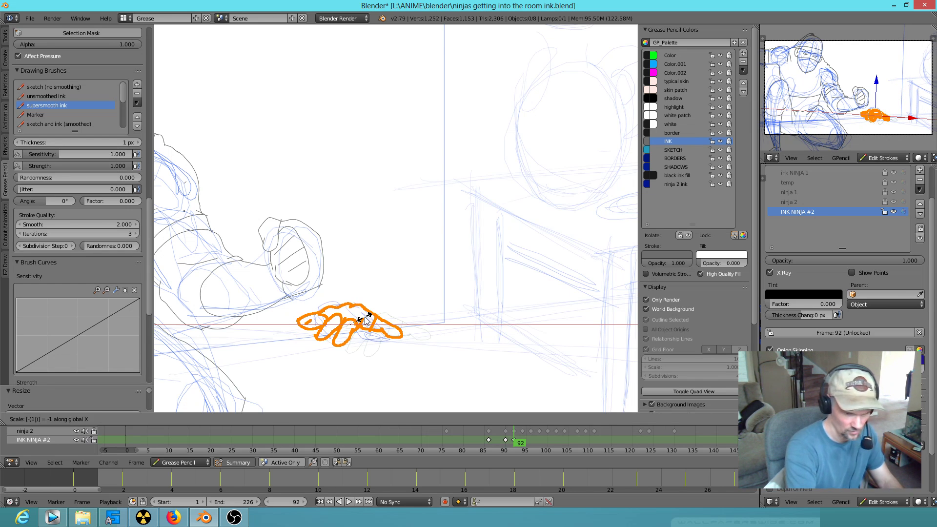
{"action": "left_click", "coordinate": [365, 320]}
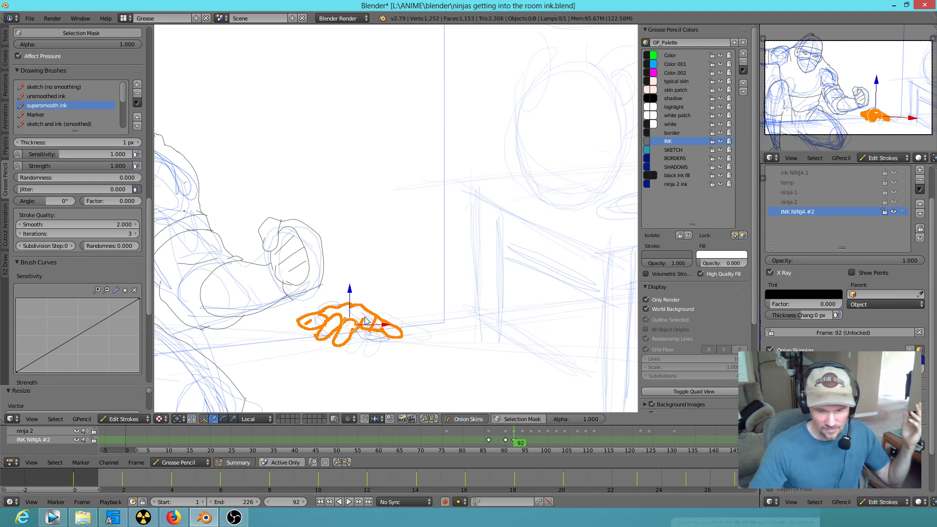
Step: Rotate the mirrored hand at frame 92 and shift it slightly down and left over the sketched hand
{"action": "key", "text": "r"}
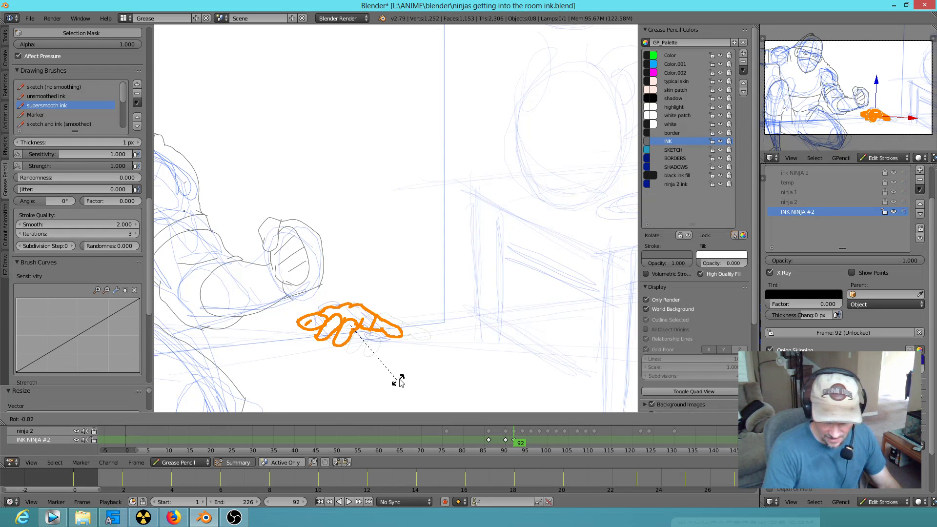
{"action": "left_click", "coordinate": [409, 374]}
{"action": "key", "text": "g"}
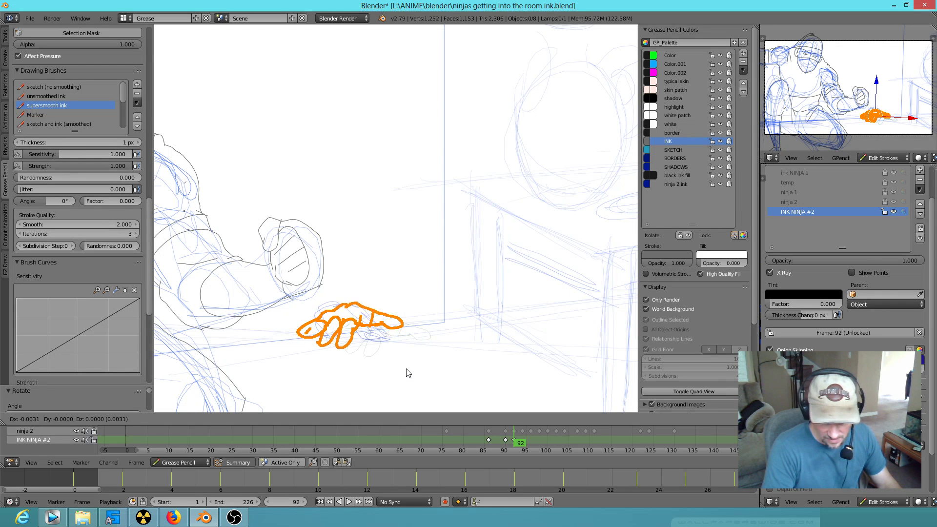
{"action": "left_click", "coordinate": [398, 376]}
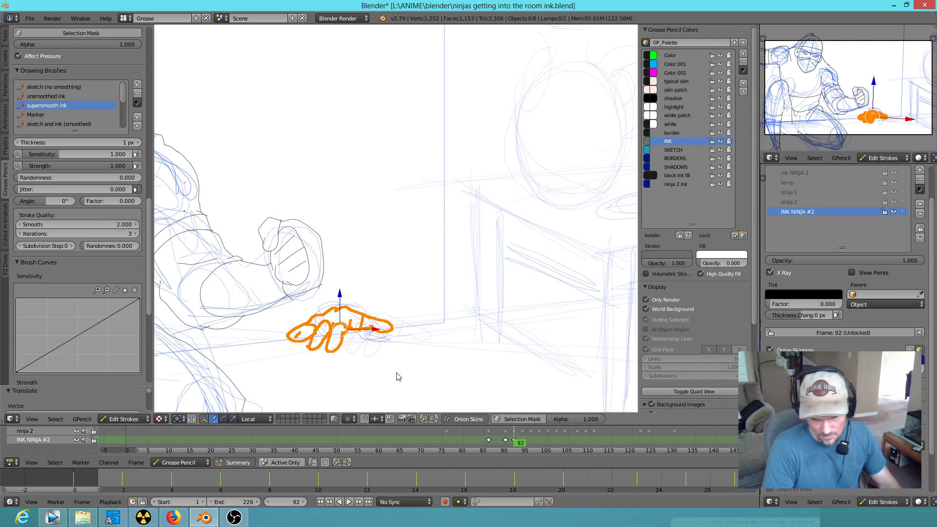
Step: Go to frame 94 and move the inked hand about 0.38 left and 0.04 down over the sketched hand
{"action": "key", "text": "Up"}
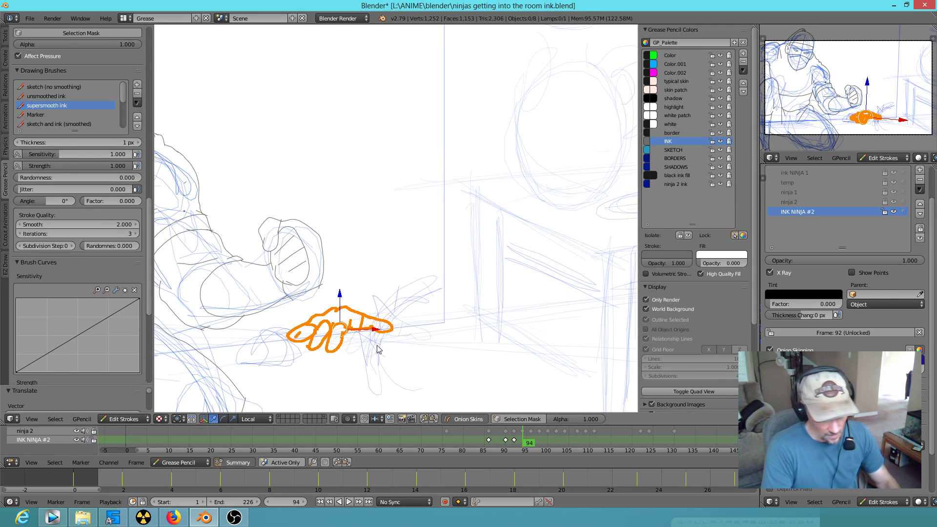
{"action": "key", "text": "g"}
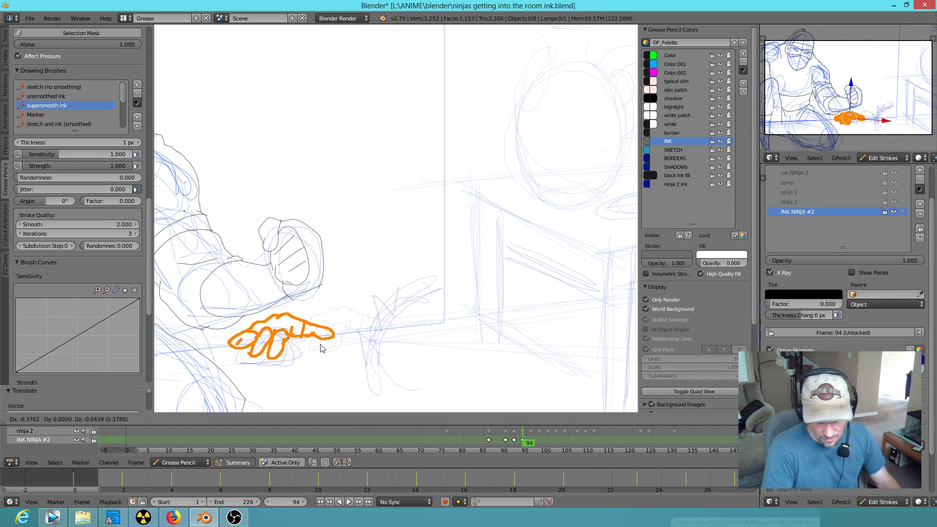
{"action": "left_click", "coordinate": [320, 349]}
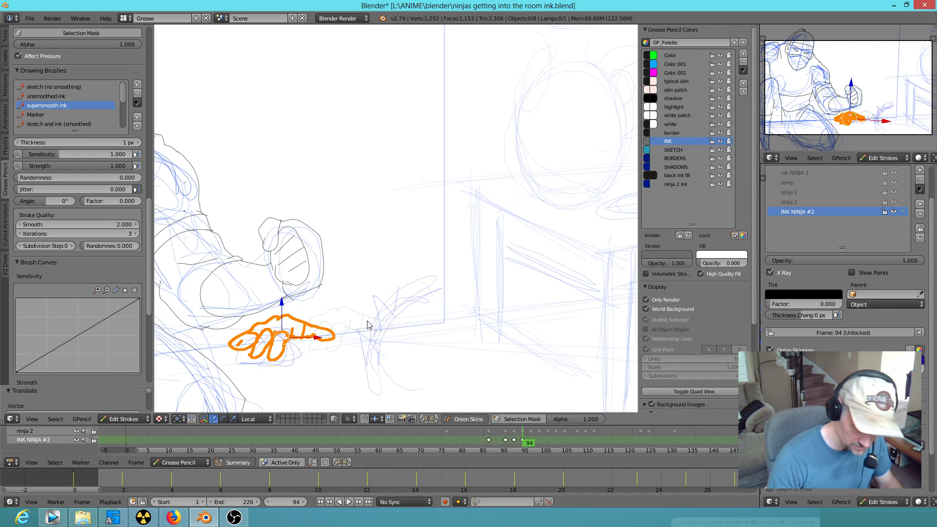
Step: Ink a jagged zigzag outline beside the hand at frame 94, replacing its final freehand segment with straight vertical and base lines
{"action": "mouse_move", "coordinate": [364, 327]}
{"action": "left_mouse_down"}
{"action": "mouse_move", "coordinate": [358, 314]}
{"action": "mouse_move", "coordinate": [381, 325]}
{"action": "mouse_move", "coordinate": [373, 293]}
{"action": "mouse_move", "coordinate": [405, 299]}
{"action": "mouse_move", "coordinate": [391, 254]}
{"action": "mouse_move", "coordinate": [426, 284]}
{"action": "mouse_move", "coordinate": [439, 243]}
{"action": "mouse_move", "coordinate": [447, 313]}
{"action": "left_mouse_up"}
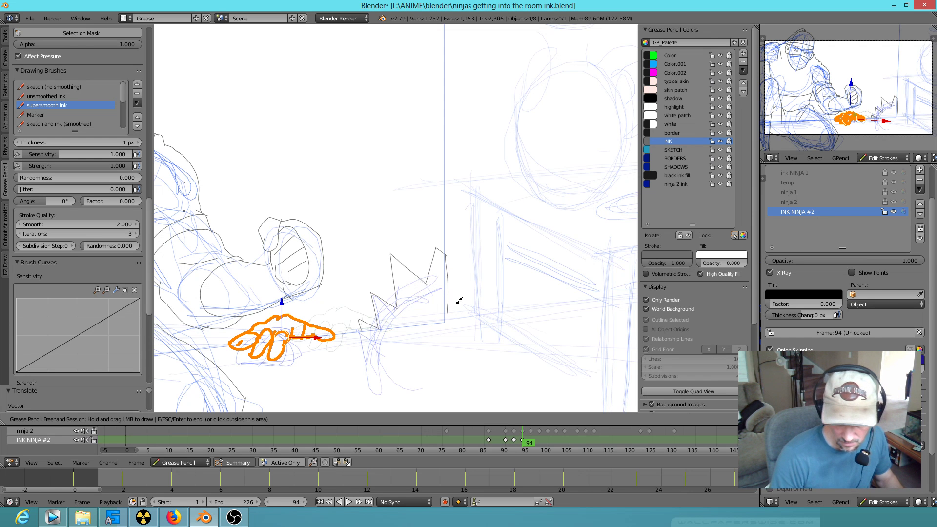
{"action": "key", "text": "ctrl+z"}
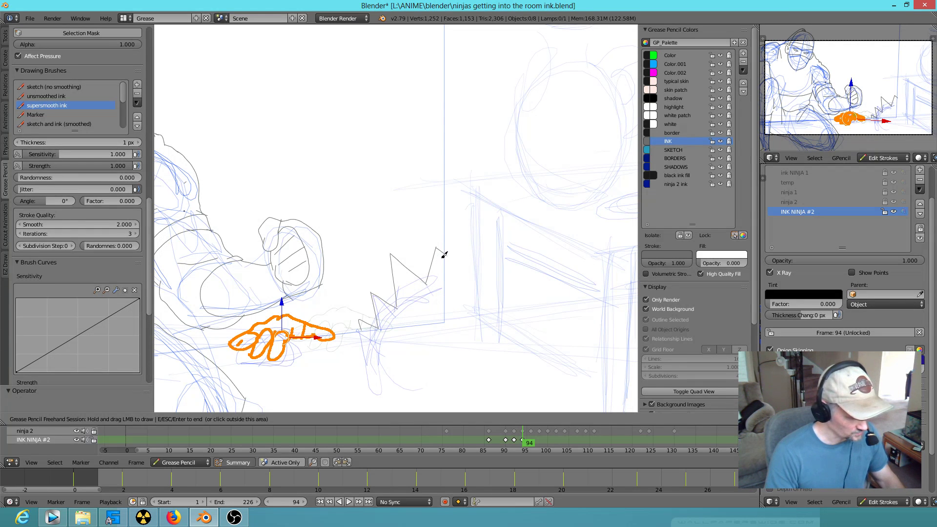
{"action": "key", "text": "Escape"}
{"action": "right_click", "coordinate": [450, 250], "text": "ctrl"}
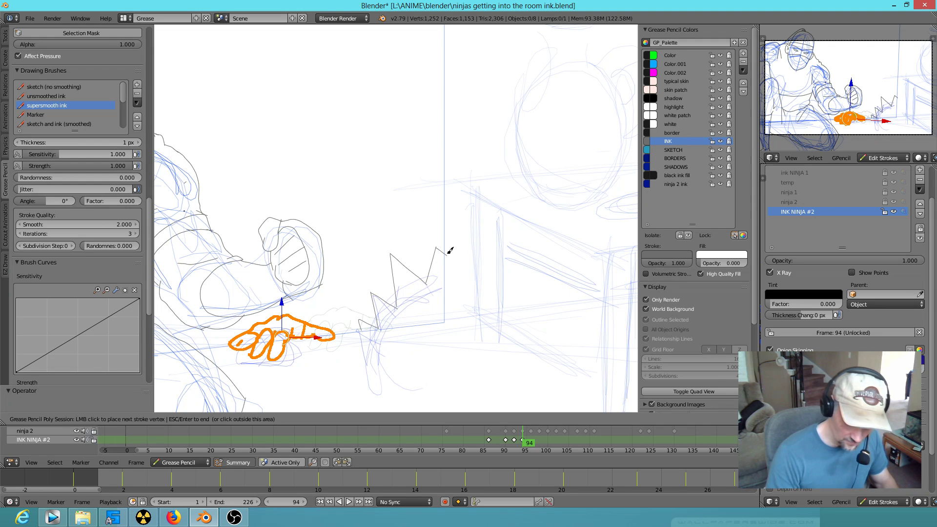
{"action": "left_click", "coordinate": [445, 252]}
{"action": "left_click", "coordinate": [446, 321]}
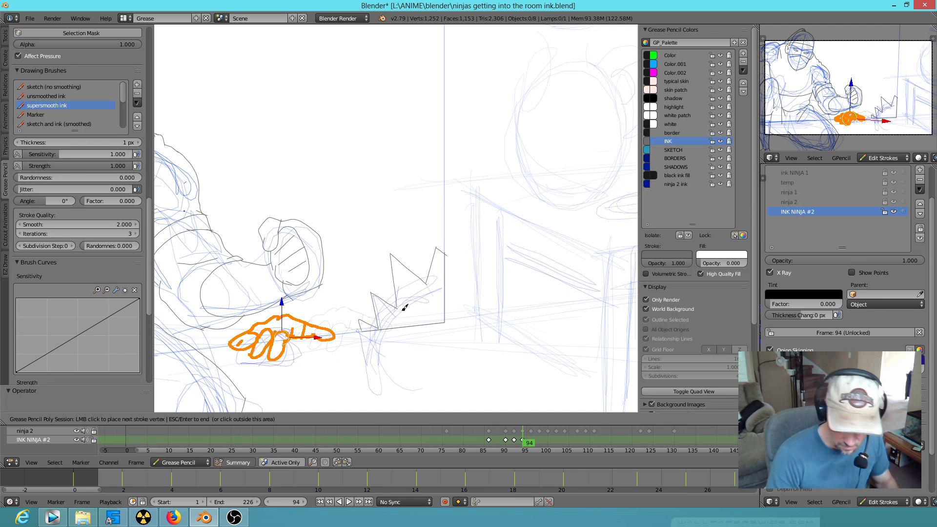
{"action": "key", "text": "Return"}
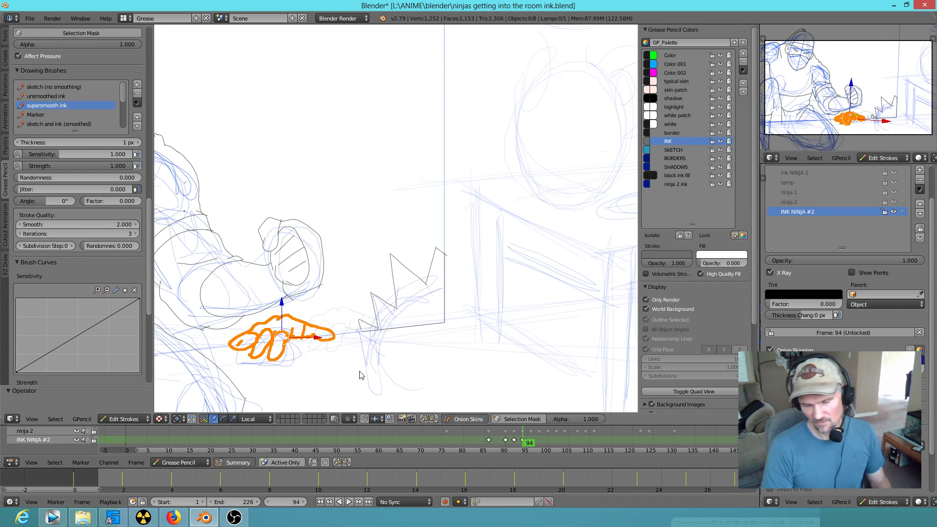
{"action": "key", "text": "a"}
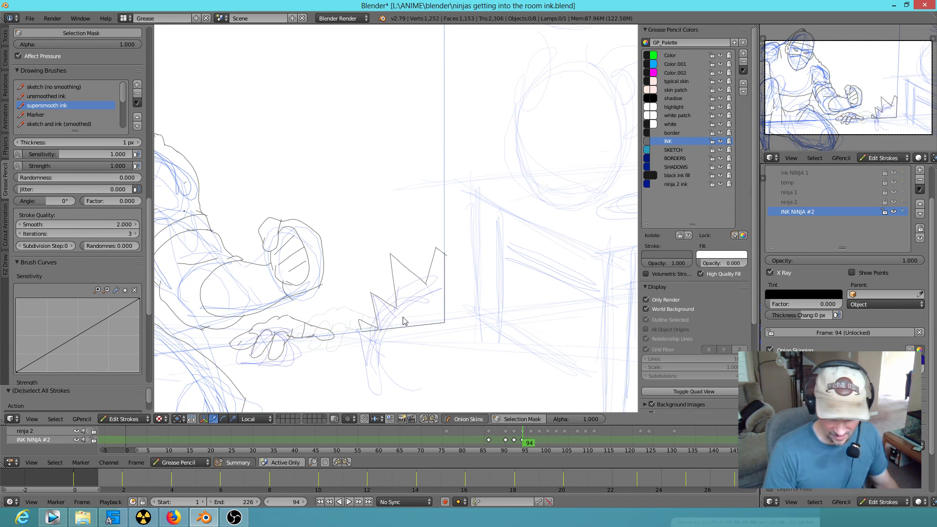
Step: Select all of frame 94's inked strokes, advance to frame 96, and move them left over the sketched hand
{"action": "middle_click_drag", "start_coordinate": [505, 351], "coordinate": [497, 280], "text": "shift"}
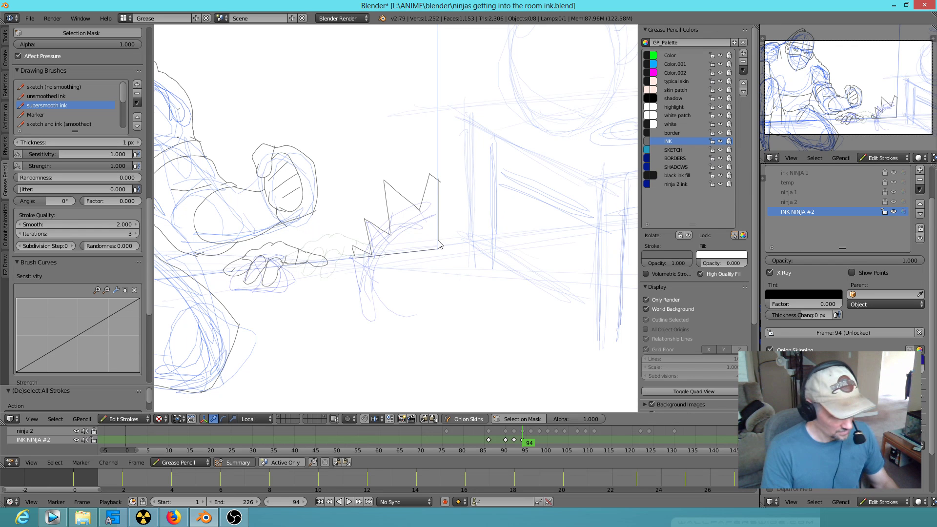
{"action": "key", "text": "a"}
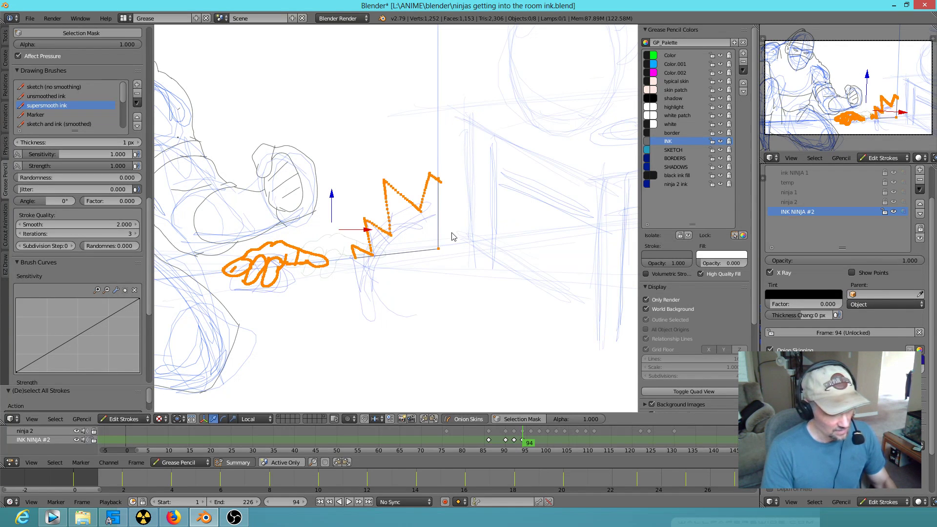
{"action": "key", "text": "Up"}
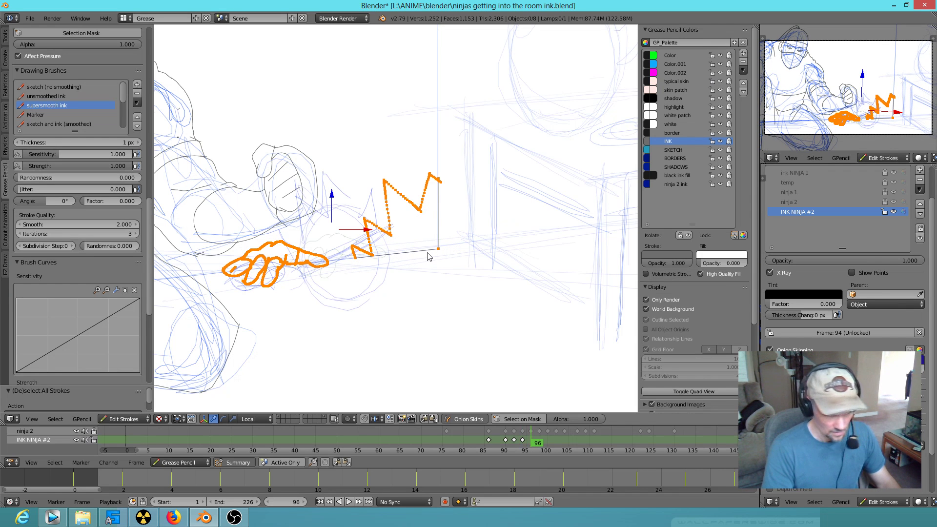
{"action": "key", "text": "g"}
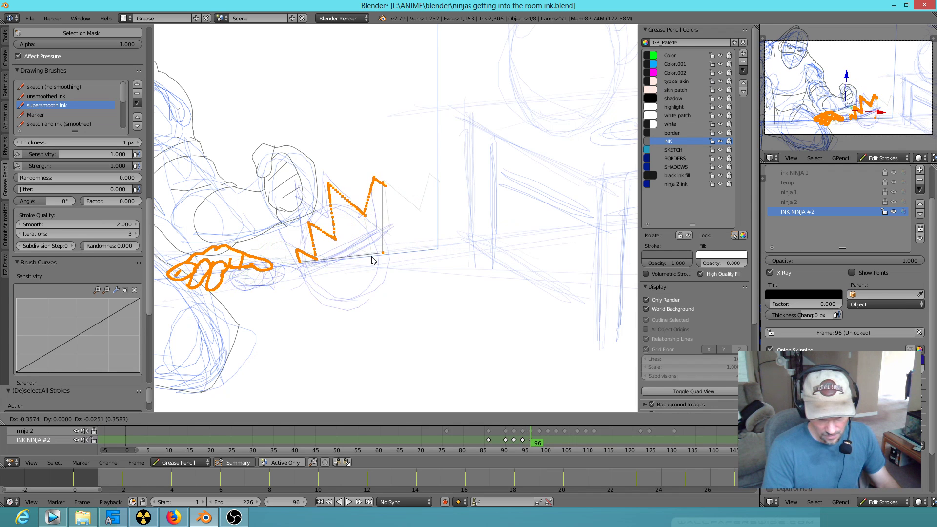
{"action": "left_click", "coordinate": [403, 259]}
Step: Select the whole jagged outline without the hand and move it about 0.15 further left at frame 96
{"action": "right_click", "coordinate": [392, 215]}
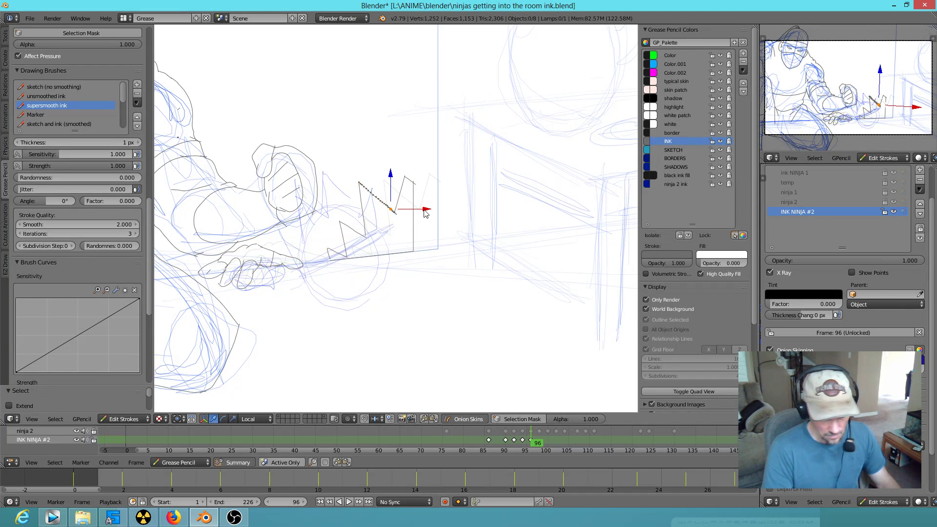
{"action": "mouse_move", "coordinate": [440, 188]}
{"action": "left_mouse_down", "text": "ctrl"}
{"action": "mouse_move", "coordinate": [372, 161]}
{"action": "mouse_move", "coordinate": [335, 217]}
{"action": "mouse_move", "coordinate": [342, 278]}
{"action": "mouse_move", "coordinate": [438, 215]}
{"action": "left_mouse_up", "text": "ctrl"}
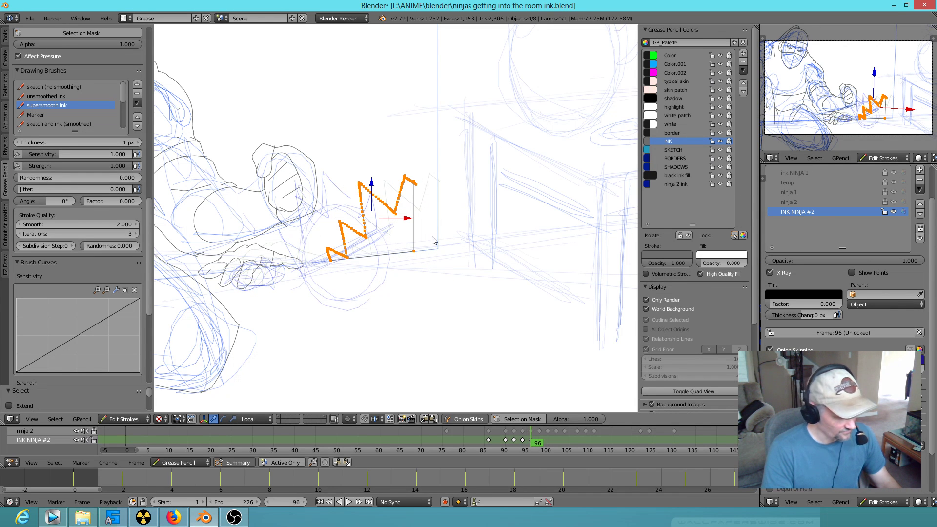
{"action": "key", "text": "g"}
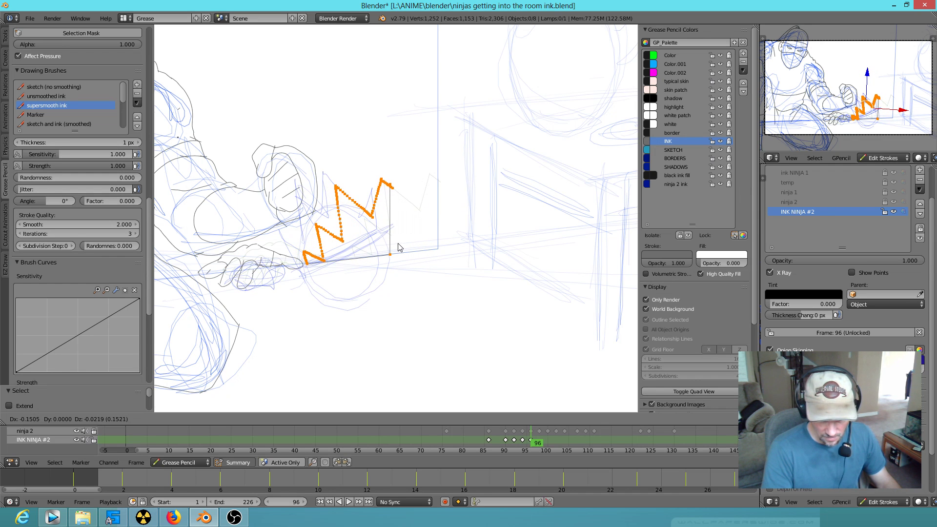
{"action": "left_click", "coordinate": [399, 247]}
Step: Delete the corner point joining the jagged outline's vertical and base lines at frame 96
{"action": "right_click", "coordinate": [392, 254]}
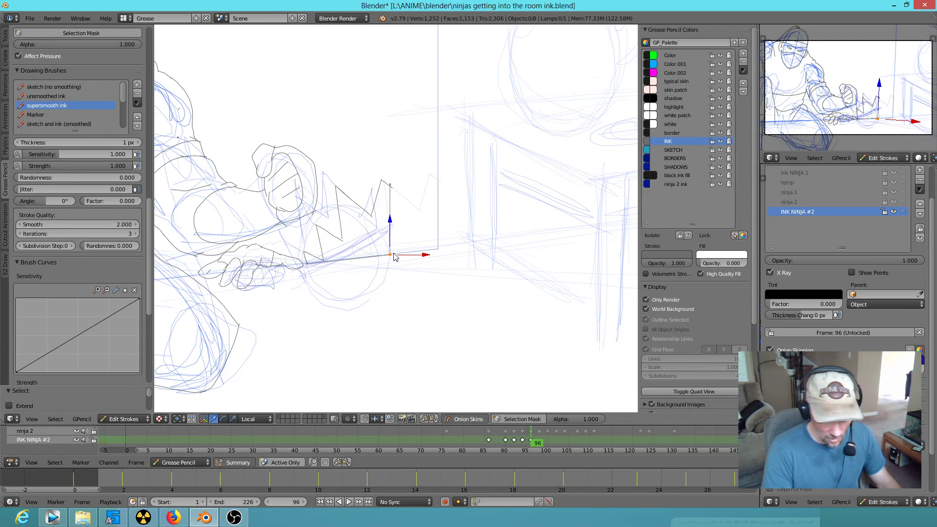
{"action": "key", "text": "x"}
{"action": "left_click", "coordinate": [394, 253]}
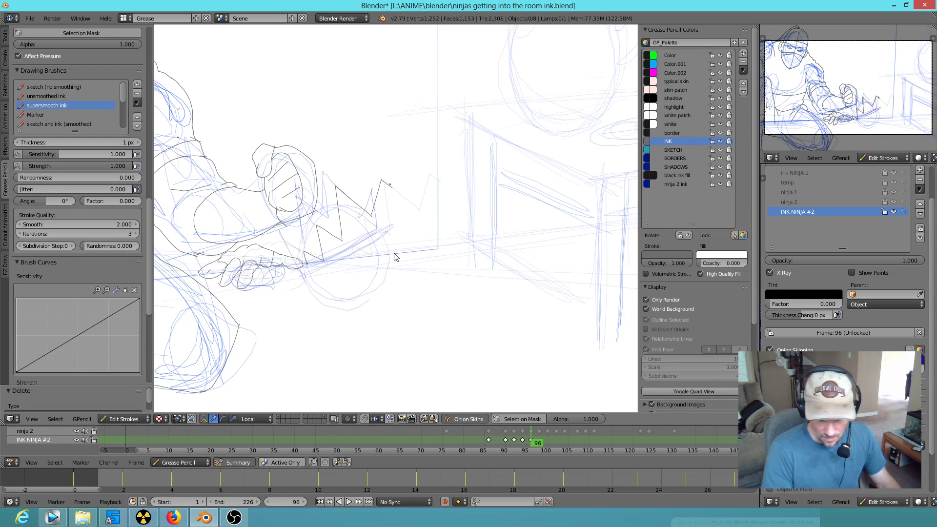
Step: Pull the jagged outline's end point down to the floor line and the adjacent point outward into a low spike tip
{"action": "right_click", "coordinate": [395, 195]}
{"action": "key", "text": "g"}
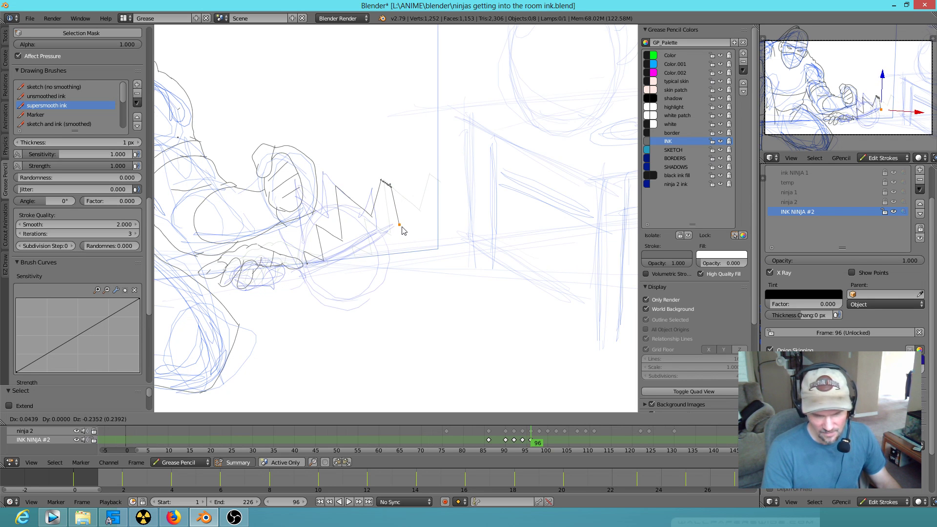
{"action": "left_click", "coordinate": [421, 255]}
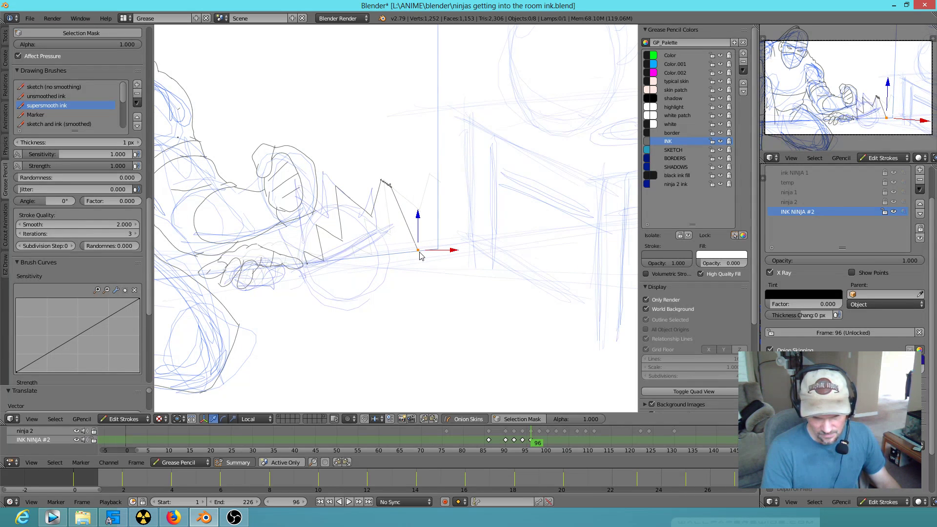
{"action": "right_click", "coordinate": [394, 195]}
{"action": "key", "text": "g"}
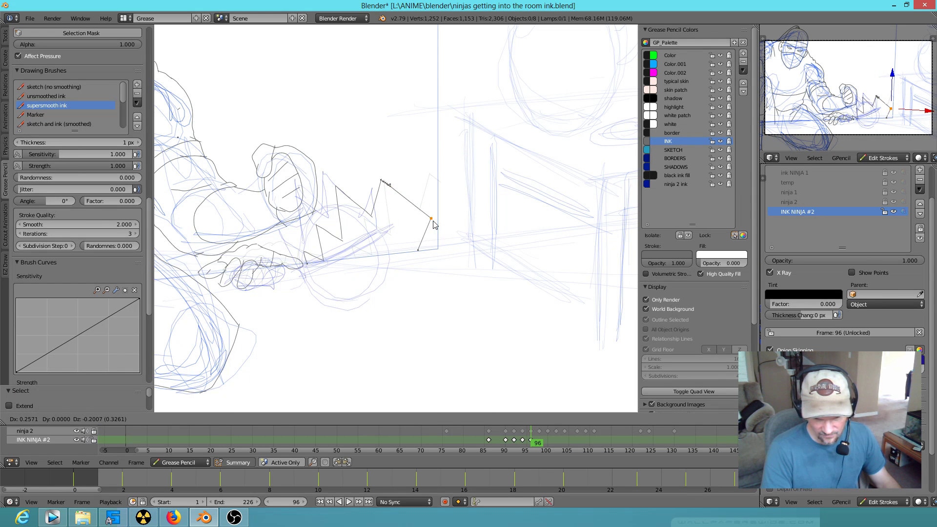
{"action": "left_click", "coordinate": [434, 224]}
Step: Reposition the next point of the jagged outline up and right to form a second spike beside the tallest one
{"action": "right_click", "coordinate": [394, 194]}
{"action": "key", "text": "g"}
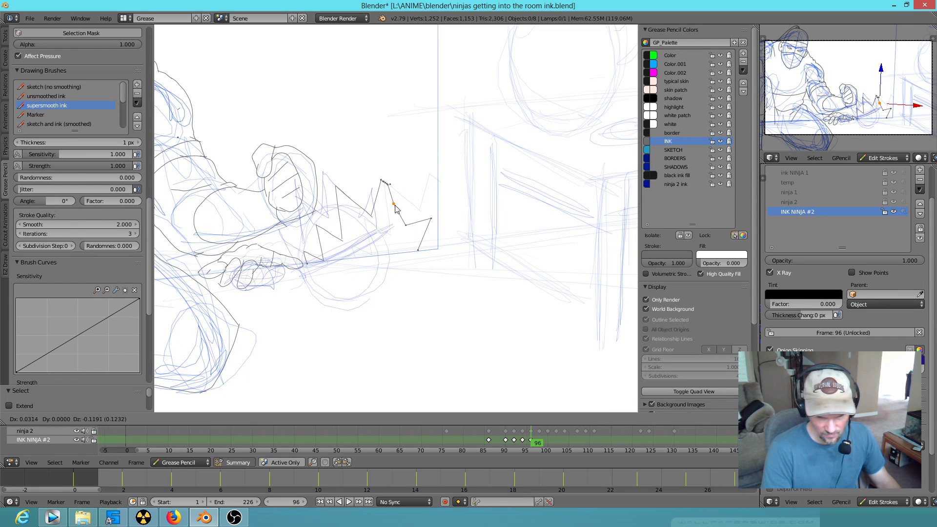
{"action": "left_click", "coordinate": [395, 210]}
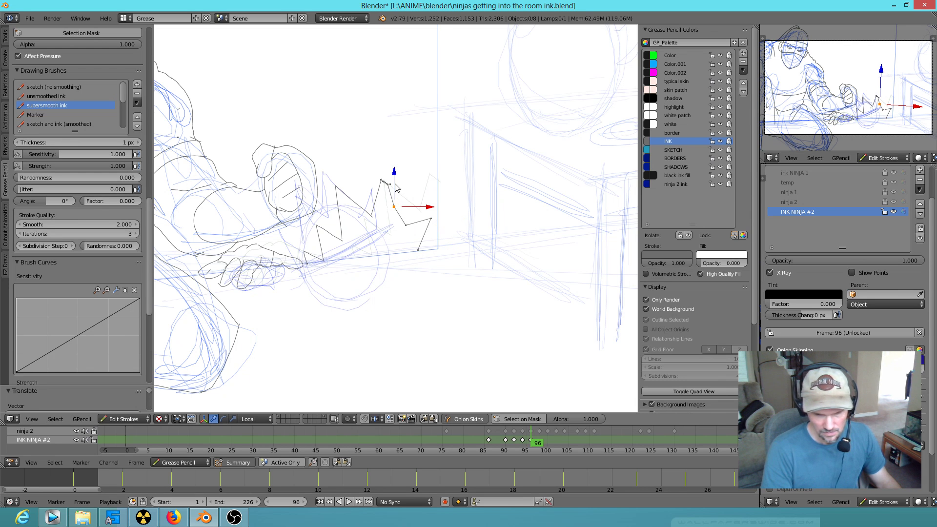
{"action": "key", "text": "g"}
{"action": "left_click", "coordinate": [409, 198]}
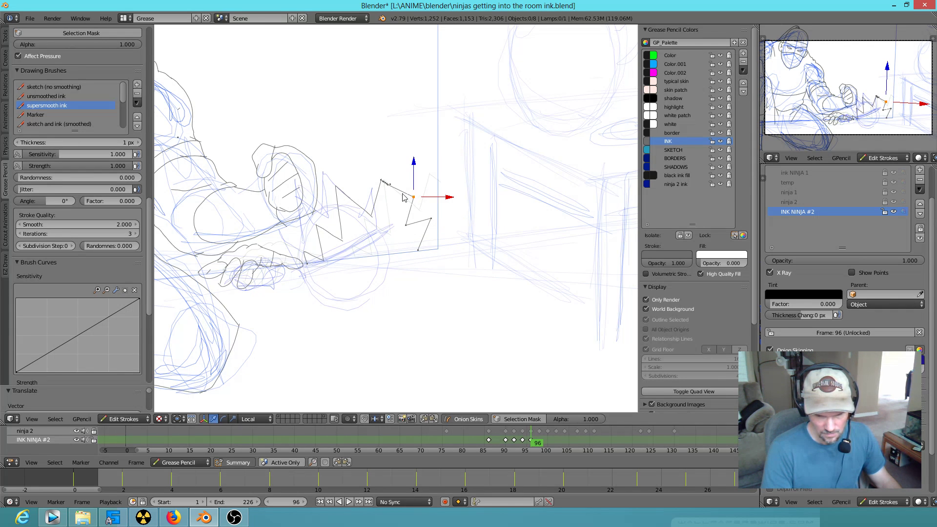
Step: Separate the stray leftover point near the tallest spike's peak and delete it
{"action": "right_click", "coordinate": [390, 190]}
{"action": "key", "text": "g"}
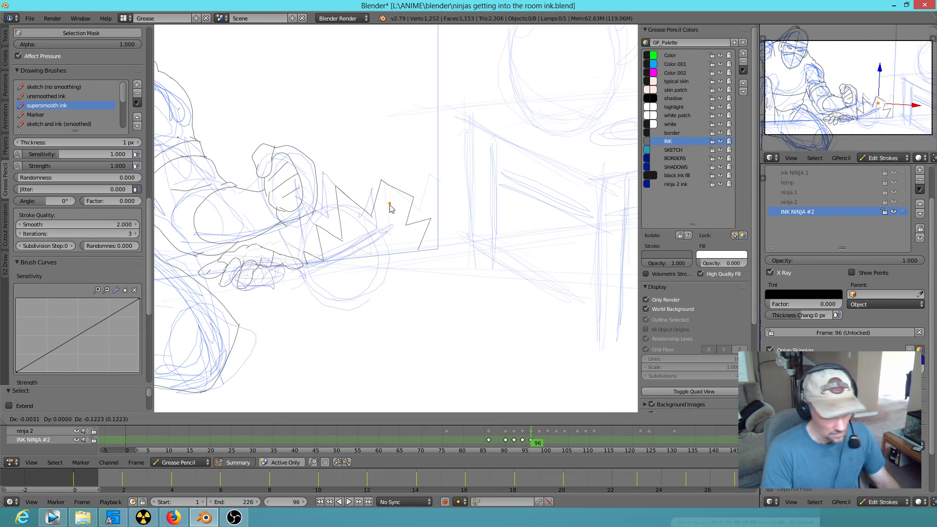
{"action": "left_click", "coordinate": [389, 208]}
{"action": "key", "text": "x"}
{"action": "left_click", "coordinate": [391, 207]}
Step: Pull a point down into a valley beside the tallest spike, and lower the outermost spike's tip slightly
{"action": "right_click", "coordinate": [391, 189]}
{"action": "key", "text": "g"}
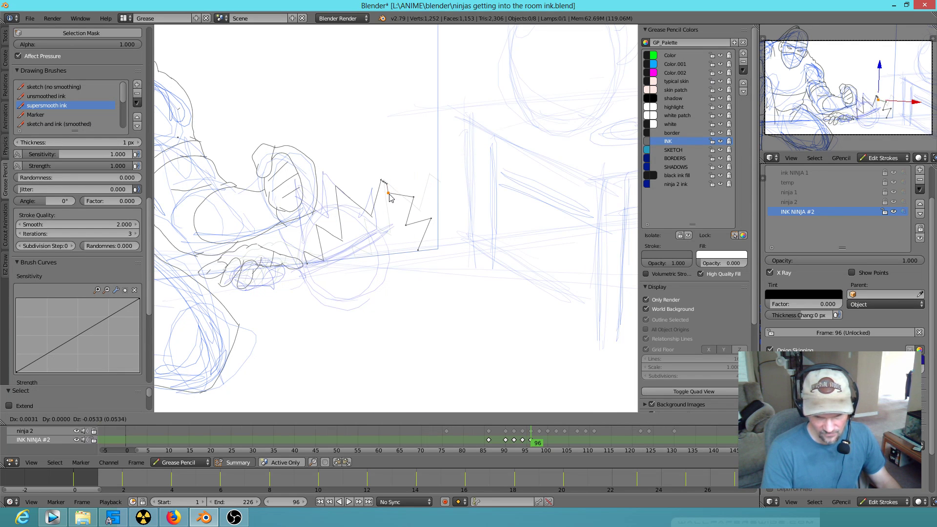
{"action": "left_click", "coordinate": [390, 212]}
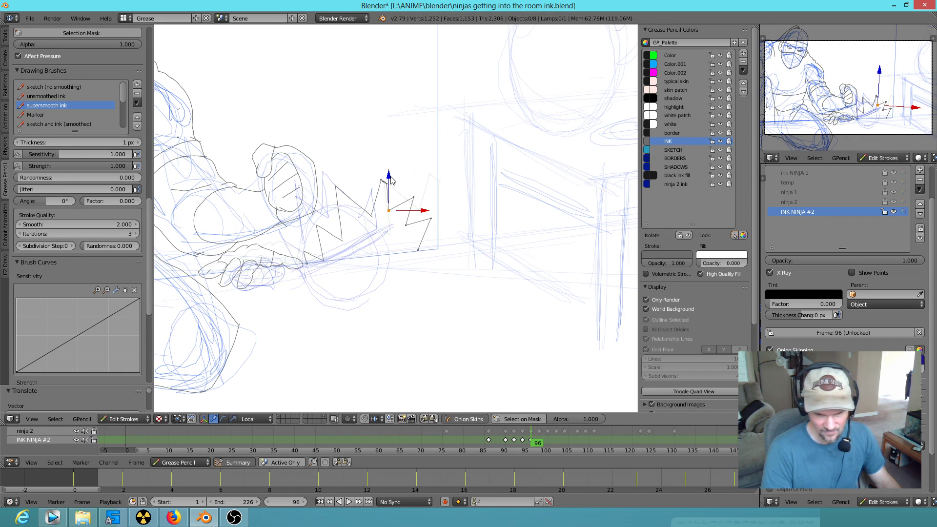
{"action": "key", "text": "g"}
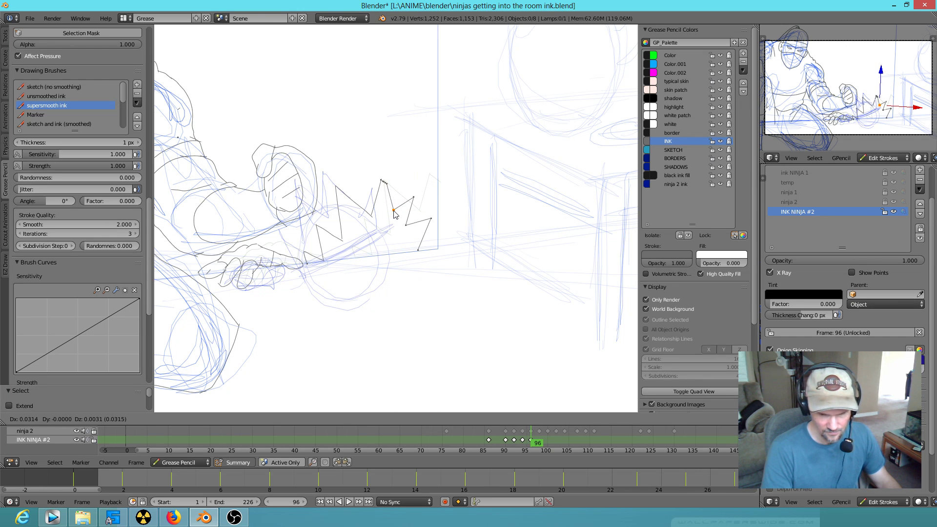
{"action": "left_click", "coordinate": [396, 215]}
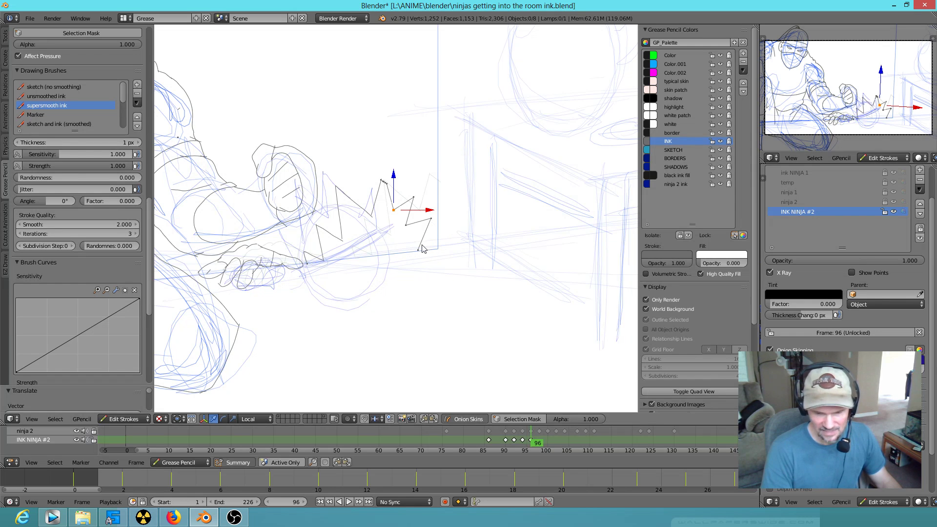
{"action": "right_click", "coordinate": [431, 219]}
{"action": "key", "text": "g"}
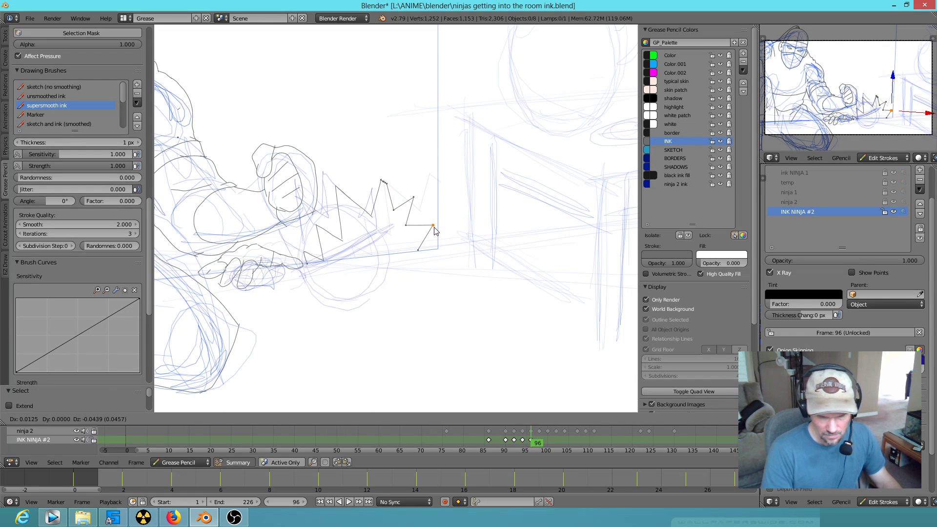
{"action": "left_click", "coordinate": [433, 233]}
Step: Shrink the points at the tallest spike's peak into a sharp, slightly raised tip, and nudge the outline's end point on the floor line
{"action": "right_click", "coordinate": [392, 187]}
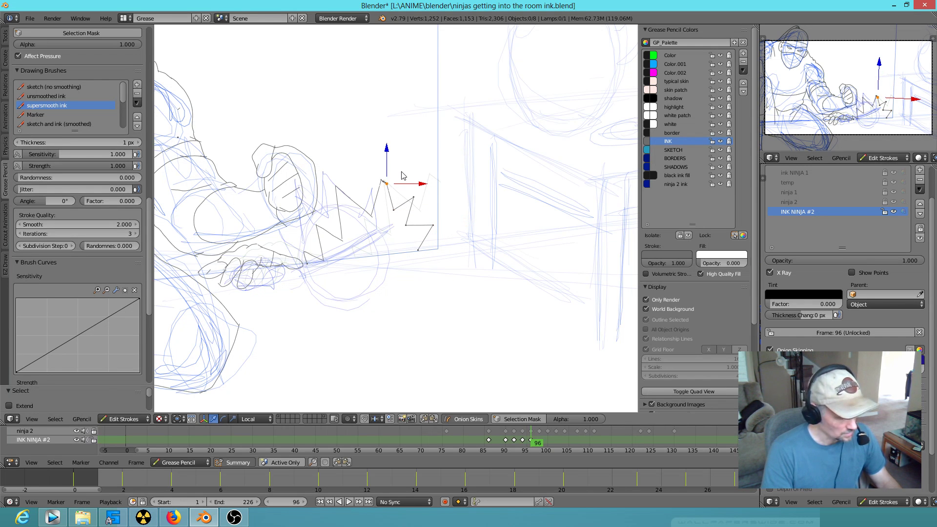
{"action": "key", "text": "ctrl+KP_Add"}
{"action": "key", "text": "s"}
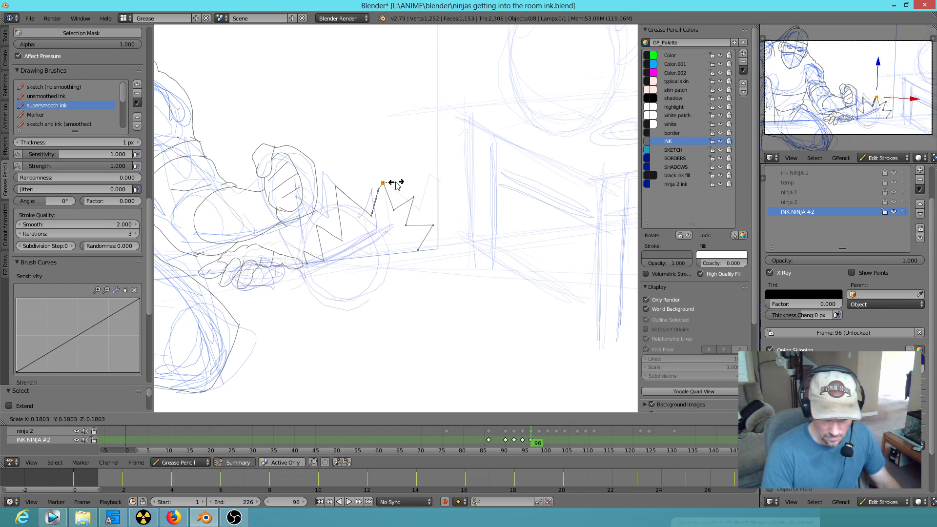
{"action": "left_click", "coordinate": [395, 186]}
{"action": "key", "text": "g"}
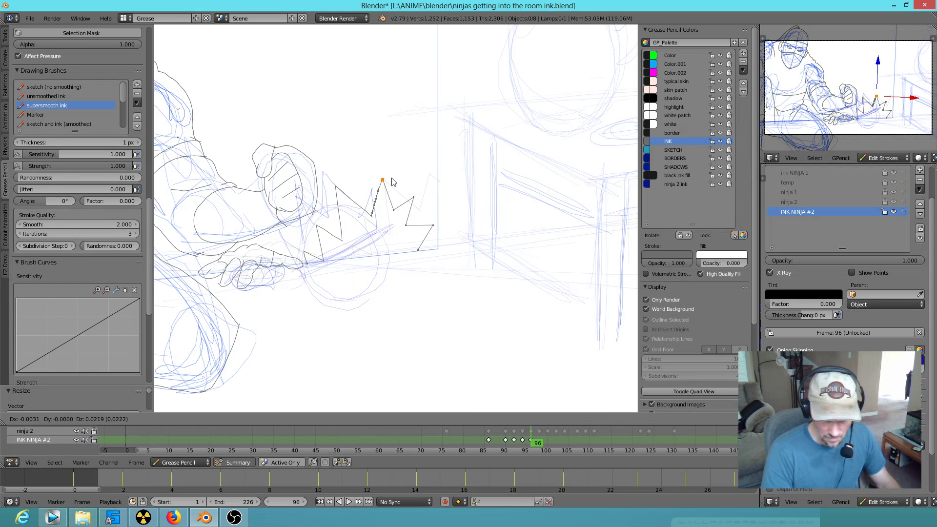
{"action": "left_click", "coordinate": [395, 181]}
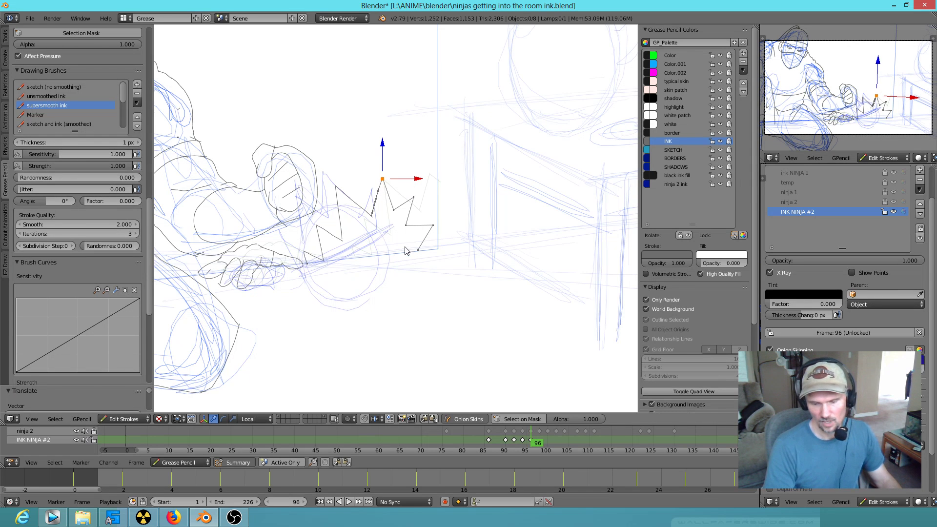
{"action": "right_click_drag", "start_coordinate": [418, 254], "coordinate": [416, 255]}
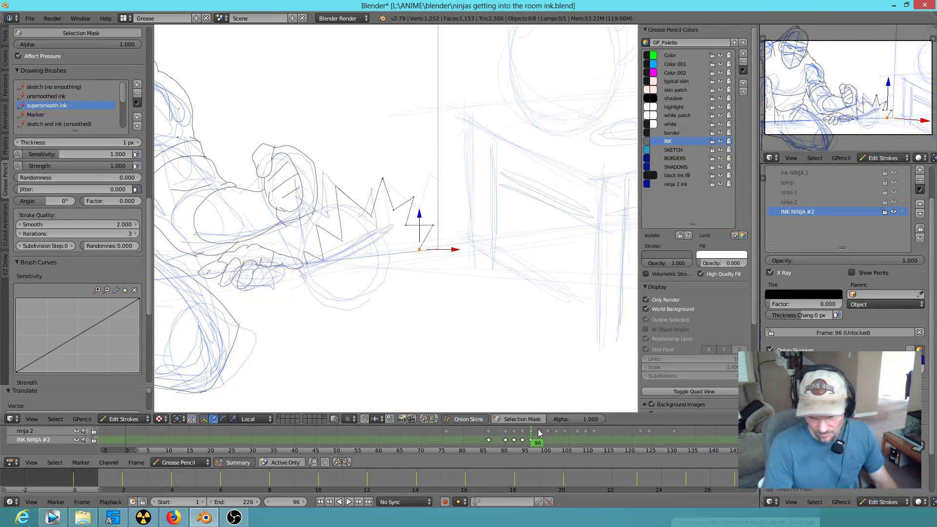
Step: On frame 98, rotate the jagged outline about -5 degrees and move it up over the sketched spikes above the raised hand
{"action": "key", "text": "Right"}
{"action": "key", "text": "Right"}
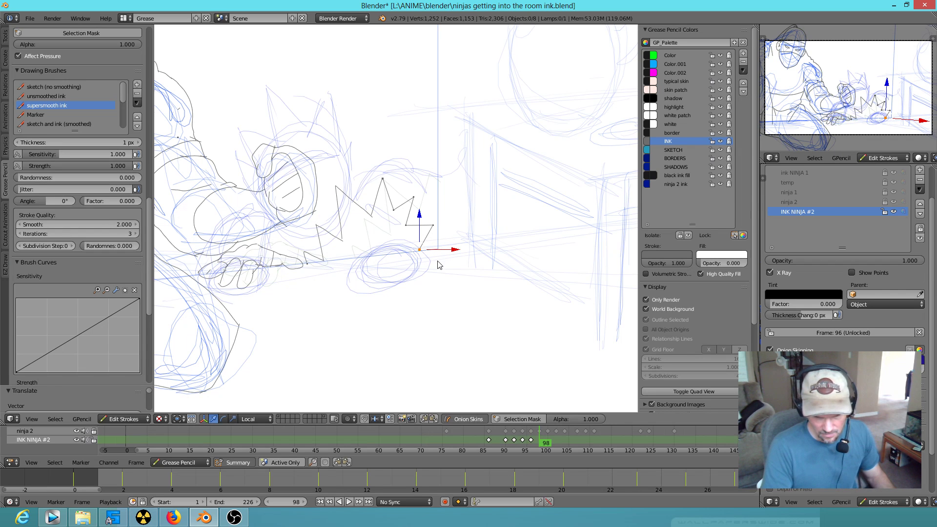
{"action": "mouse_move", "coordinate": [438, 261]}
{"action": "left_mouse_down", "text": "ctrl"}
{"action": "mouse_move", "coordinate": [444, 198]}
{"action": "mouse_move", "coordinate": [387, 171]}
{"action": "mouse_move", "coordinate": [337, 184]}
{"action": "mouse_move", "coordinate": [303, 234]}
{"action": "mouse_move", "coordinate": [324, 286]}
{"action": "mouse_move", "coordinate": [412, 287]}
{"action": "left_mouse_up", "text": "ctrl"}
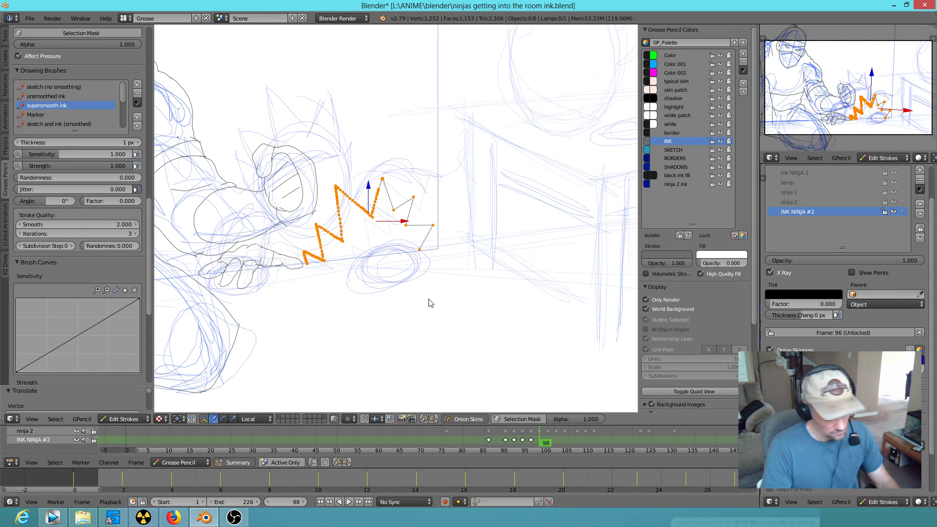
{"action": "key", "text": "g"}
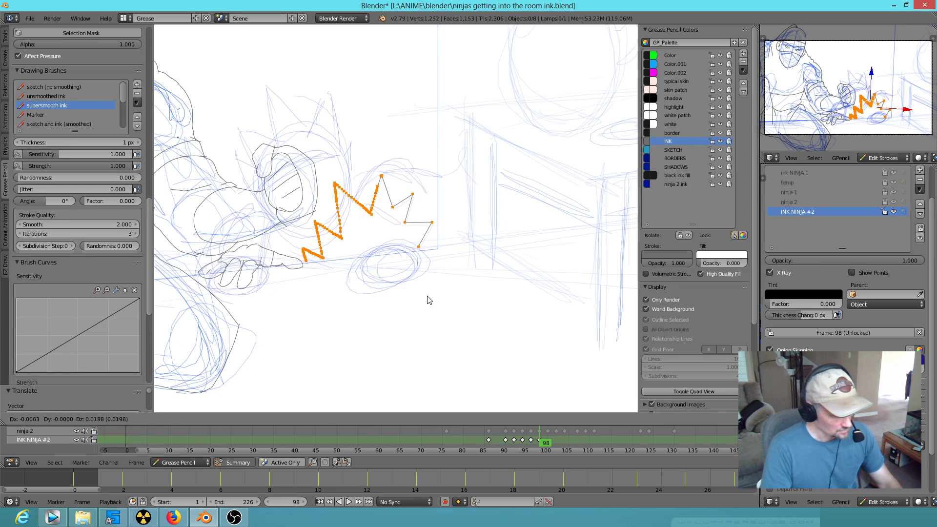
{"action": "key", "text": "r"}
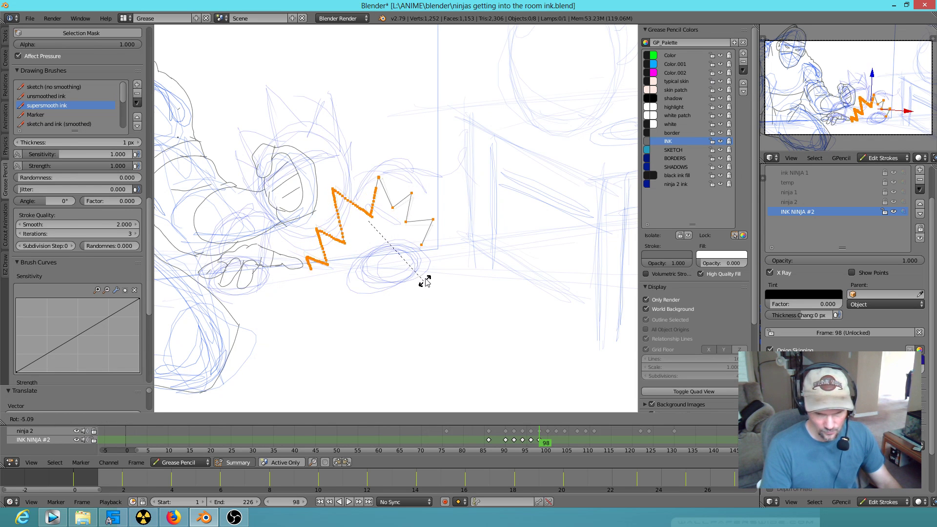
{"action": "left_click", "coordinate": [425, 275]}
{"action": "key", "text": "g"}
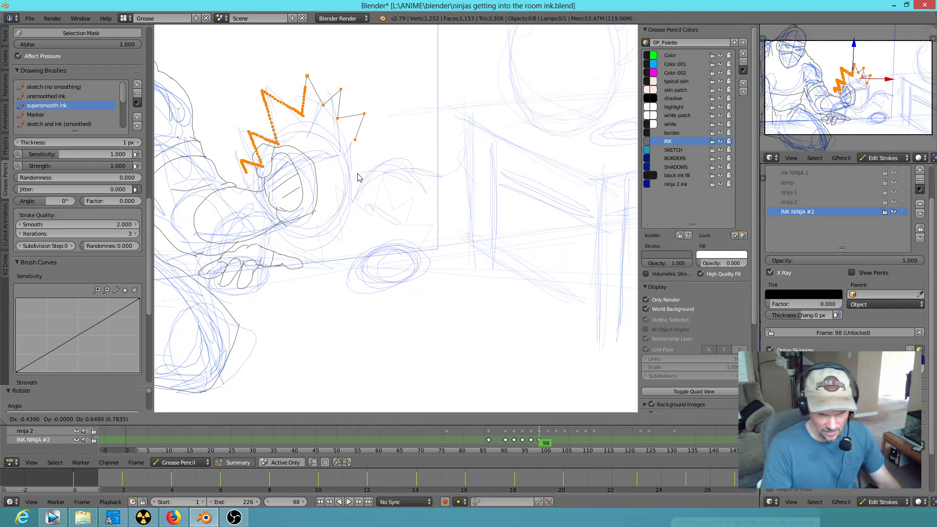
{"action": "left_click", "coordinate": [357, 177]}
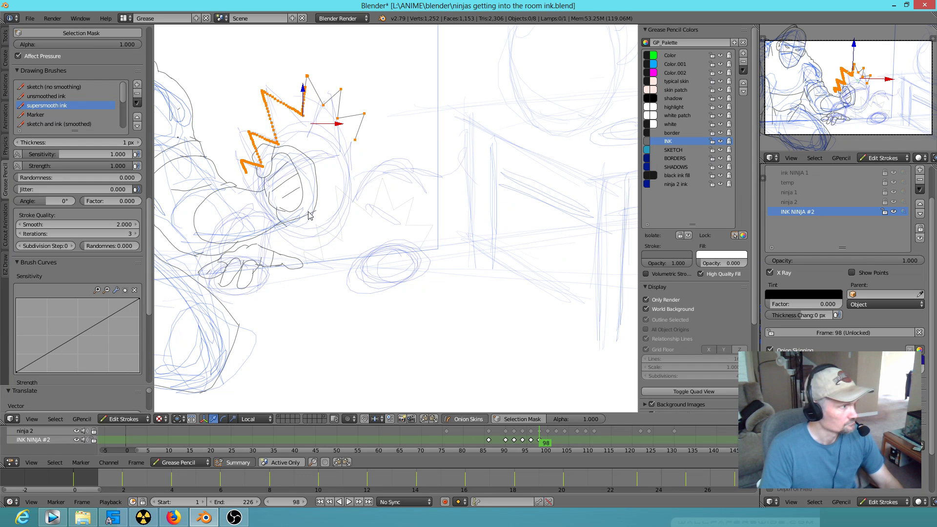
Step: Pull the valley point beside the jagged outline's small inner spike slightly up and outward with smooth proportional editing
{"action": "right_click", "coordinate": [281, 147]}
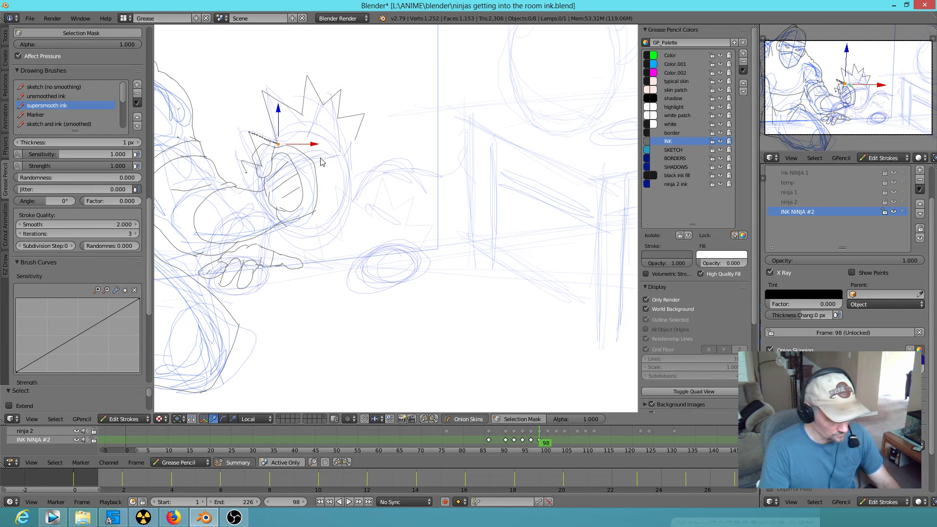
{"action": "key", "text": "o"}
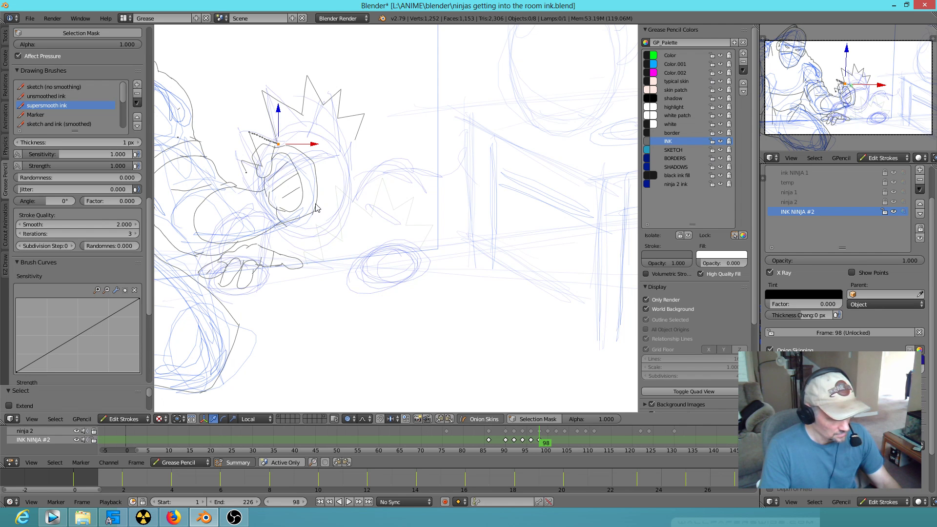
{"action": "key", "text": "g"}
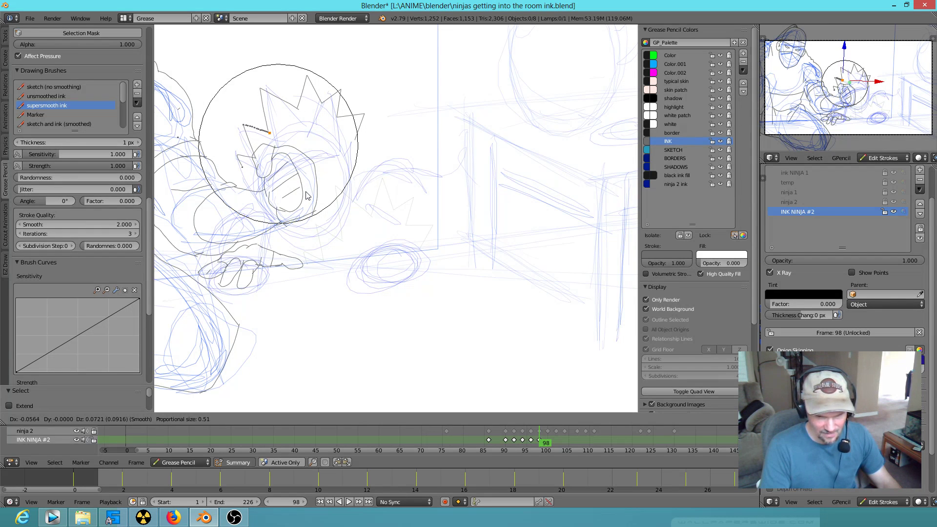
{"action": "left_click", "coordinate": [306, 192]}
Step: Reshape the jagged outline's outer end proportionally, shifting its end point down and inward and rotating the outermost spike slightly
{"action": "right_click", "coordinate": [358, 142]}
{"action": "key", "text": "g"}
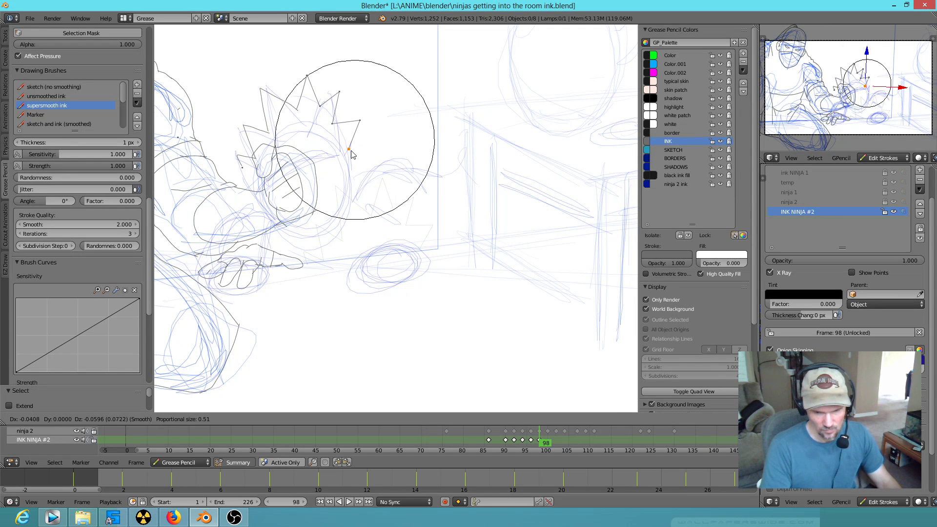
{"action": "left_click", "coordinate": [351, 155]}
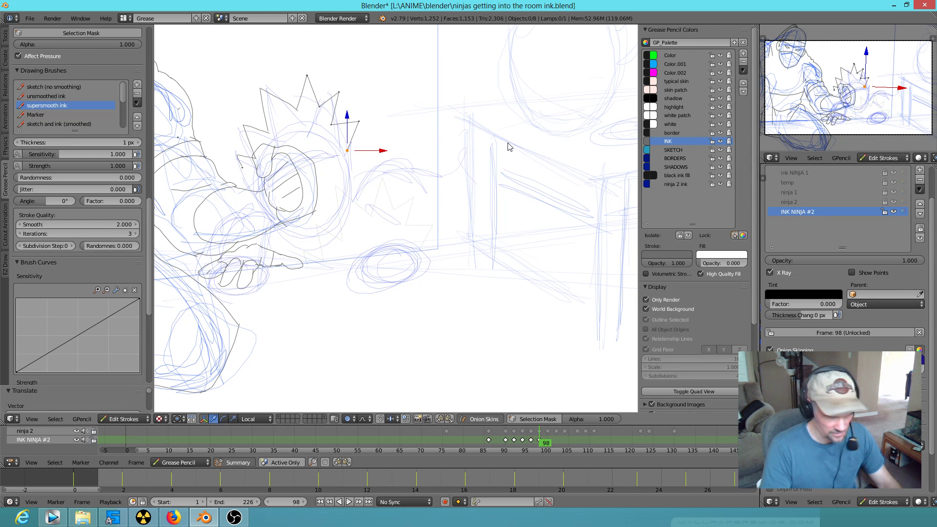
{"action": "key", "text": "r"}
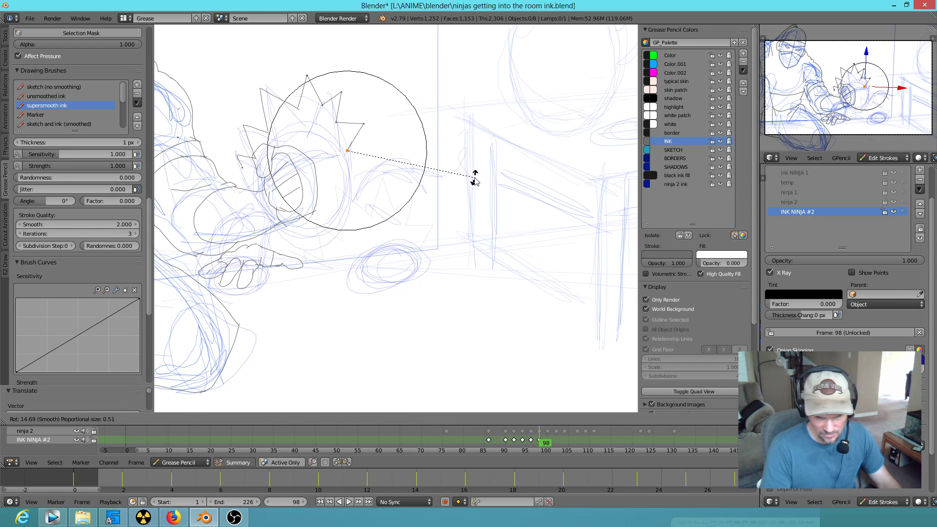
{"action": "left_click", "coordinate": [475, 180]}
{"action": "key", "text": "g"}
{"action": "left_click", "coordinate": [347, 160]}
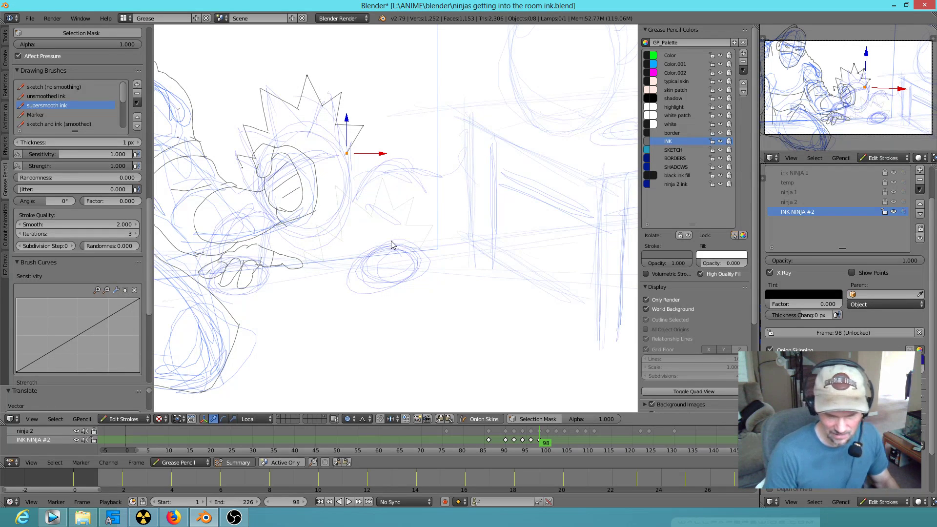
Step: Erase the parts of the jagged outline that overlap the raised hand's thumb
{"action": "scroll", "coordinate": [421, 263], "scroll_direction": "up", "scroll_amount": 3}
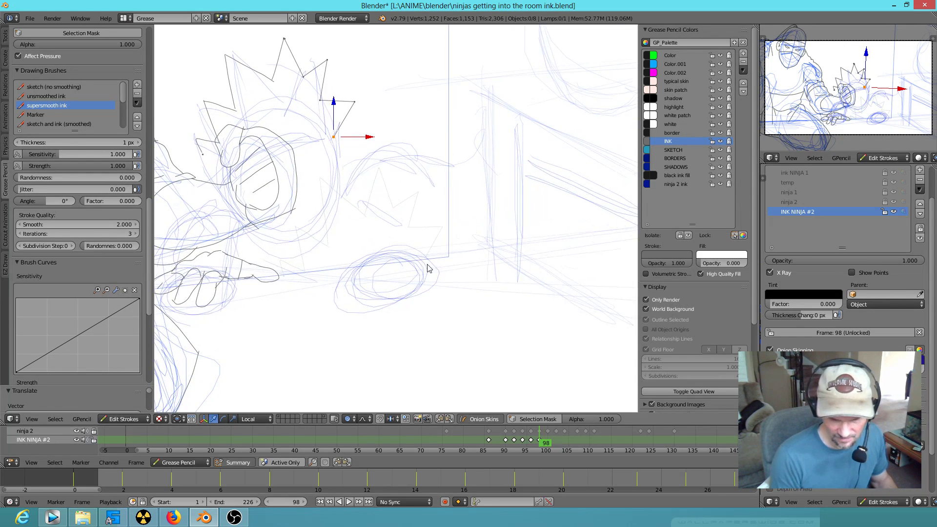
{"action": "scroll", "coordinate": [478, 280], "scroll_direction": "up", "scroll_amount": 6}
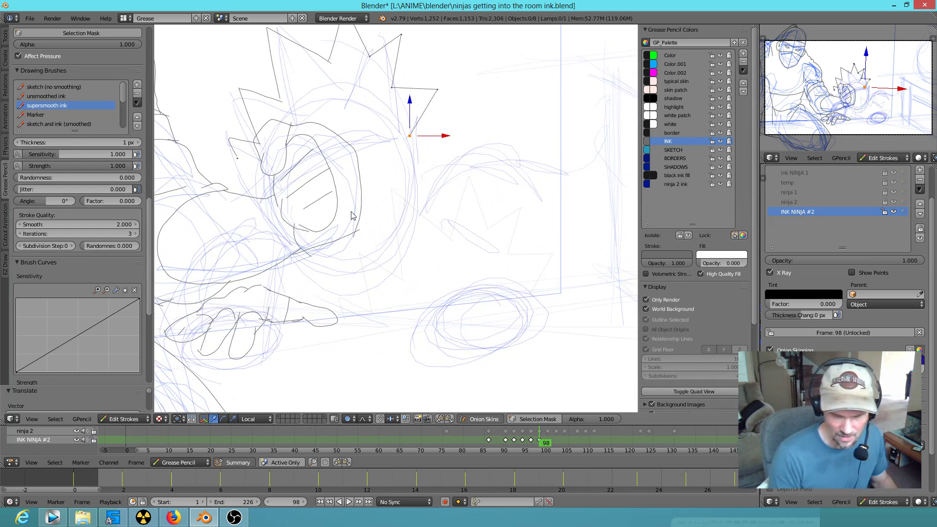
{"action": "scroll", "coordinate": [394, 185], "scroll_direction": "down", "scroll_amount": 6}
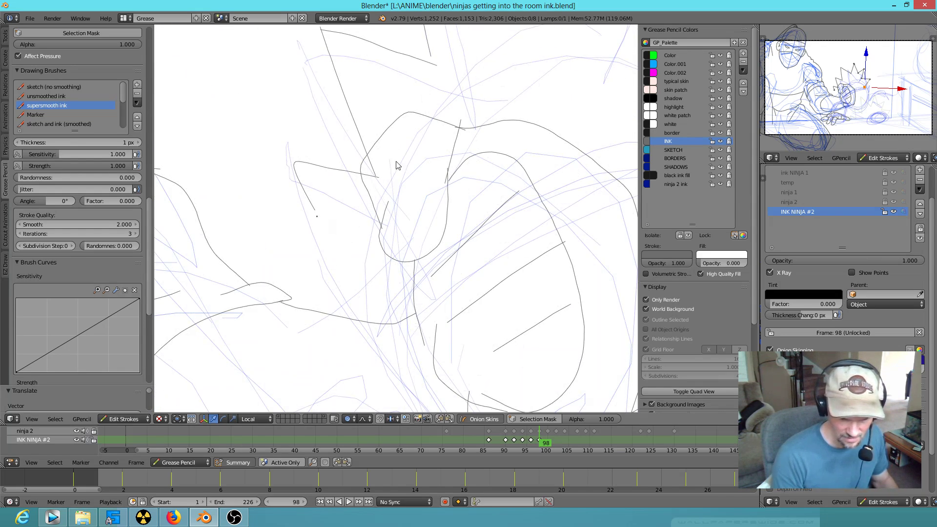
{"action": "mouse_move", "coordinate": [398, 173]}
{"action": "left_mouse_down"}
{"action": "mouse_move", "coordinate": [404, 162]}
{"action": "mouse_move", "coordinate": [383, 168]}
{"action": "left_mouse_up"}
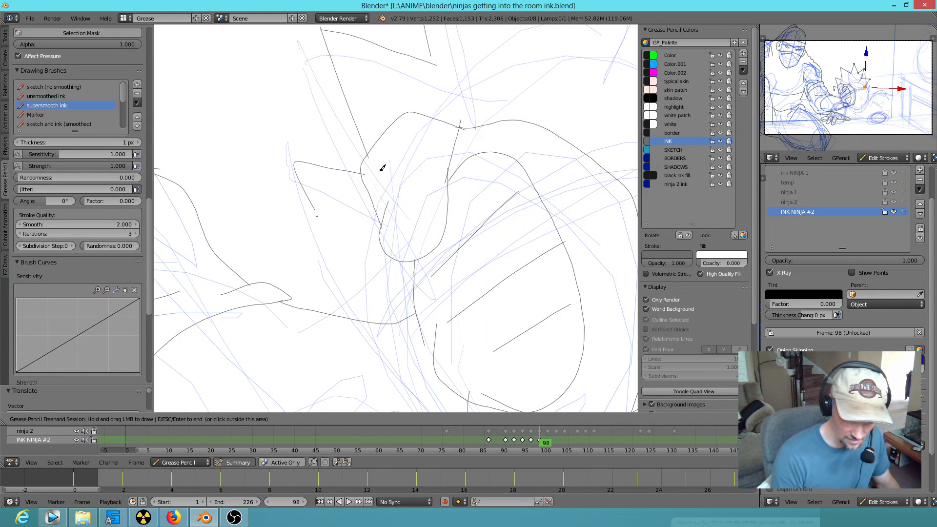
{"action": "key", "text": "Escape"}
Step: Delete the stray point below the small inner spike and stretch the spike's end down to the forearm line
{"action": "right_click", "coordinate": [319, 220]}
{"action": "key", "text": "x"}
{"action": "left_click", "coordinate": [318, 218]}
{"action": "right_click", "coordinate": [316, 212]}
{"action": "key", "text": "g"}
{"action": "scroll", "coordinate": [334, 253], "scroll_direction": "up", "scroll_amount": 20}
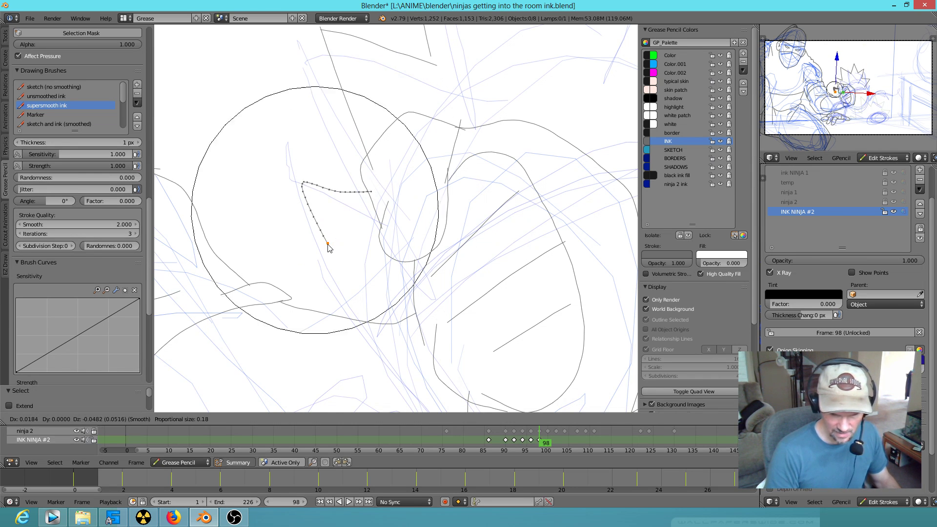
{"action": "scroll", "coordinate": [329, 250], "scroll_direction": "up", "scroll_amount": 1}
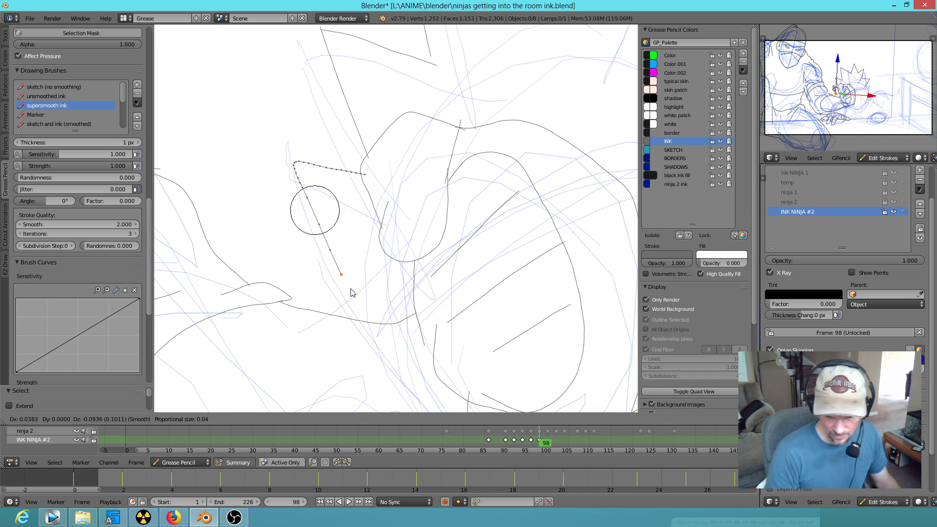
{"action": "left_click", "coordinate": [384, 329]}
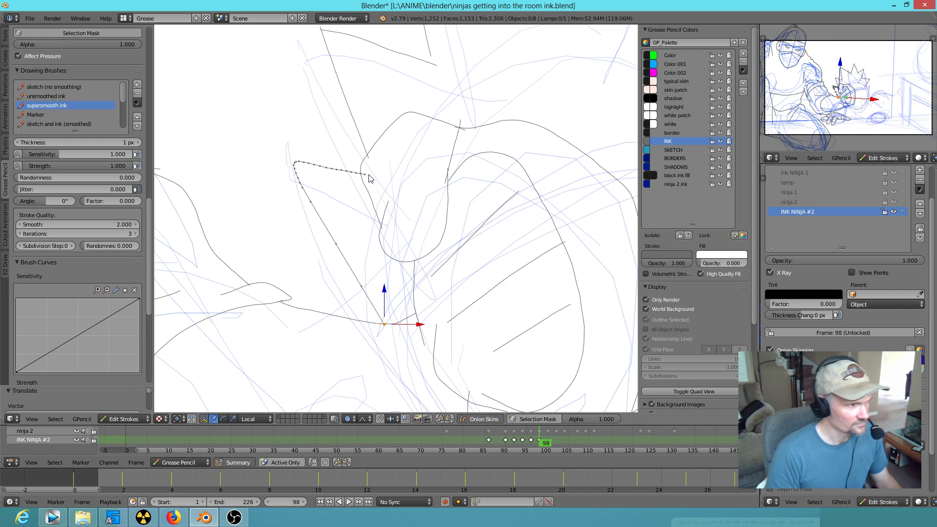
Step: Duplicate the lower hand's complete strokes and, with proportional editing off, place the copy over the sketched oval on the floor line
{"action": "scroll", "coordinate": [427, 221], "scroll_direction": "down", "scroll_amount": 4}
{"action": "scroll", "coordinate": [420, 218], "scroll_direction": "down", "scroll_amount": 3, "text": "ctrl"}
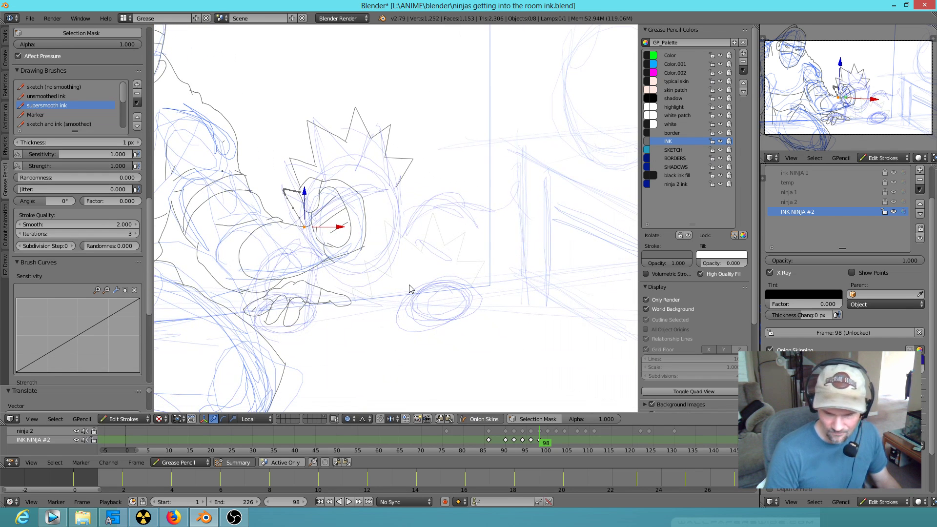
{"action": "right_click", "coordinate": [342, 298]}
{"action": "mouse_move", "coordinate": [354, 327]}
{"action": "left_mouse_down", "text": "ctrl"}
{"action": "mouse_move", "coordinate": [322, 288]}
{"action": "mouse_move", "coordinate": [283, 293]}
{"action": "mouse_move", "coordinate": [256, 314]}
{"action": "mouse_move", "coordinate": [300, 330]}
{"action": "left_mouse_up", "text": "ctrl"}
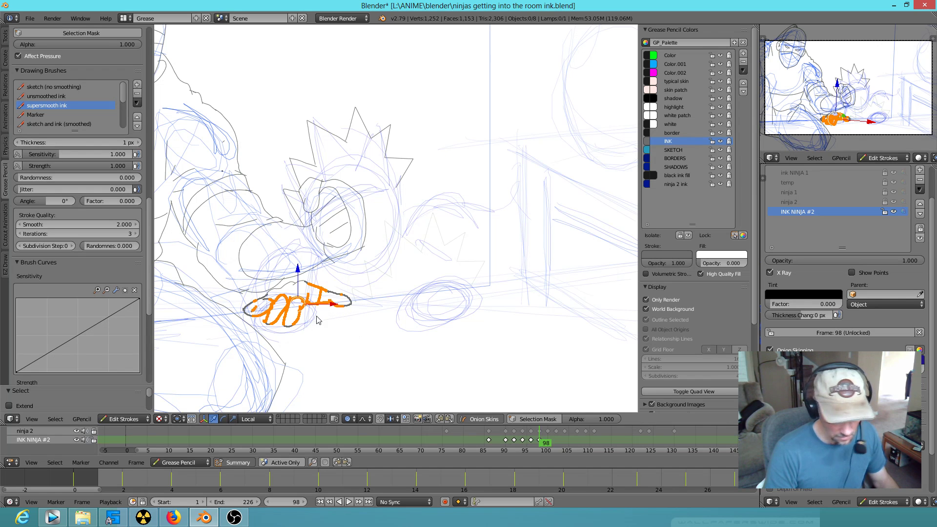
{"action": "key", "text": "ctrl+l"}
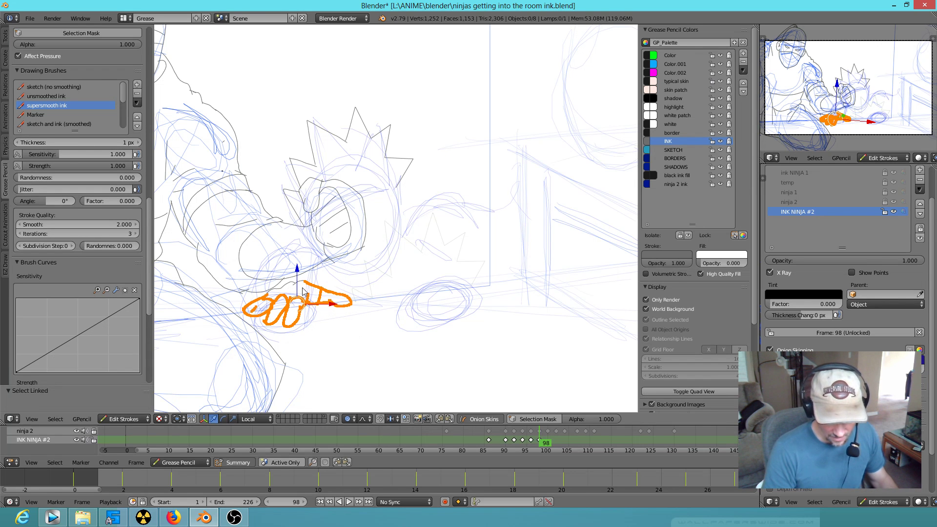
{"action": "mouse_move", "coordinate": [300, 288]}
{"action": "left_mouse_down", "text": "ctrl"}
{"action": "mouse_move", "coordinate": [285, 282]}
{"action": "mouse_move", "coordinate": [269, 292]}
{"action": "mouse_move", "coordinate": [301, 303]}
{"action": "mouse_move", "coordinate": [299, 286]}
{"action": "left_mouse_up", "text": "ctrl"}
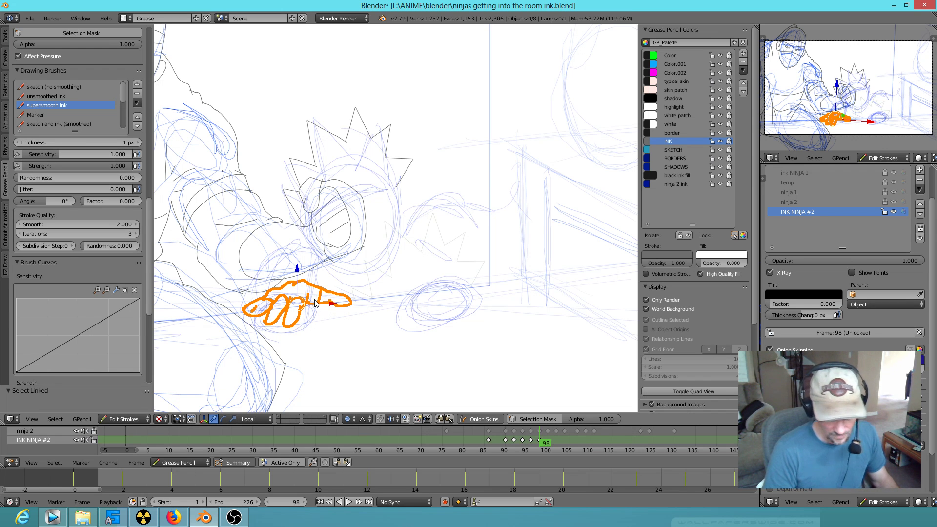
{"action": "key", "text": "shift+d"}
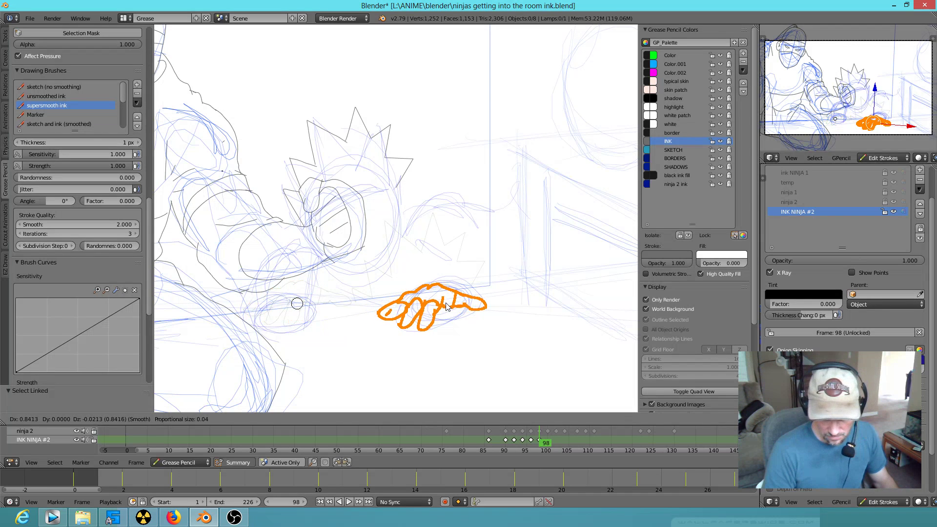
{"action": "right_click", "coordinate": [396, 301]}
{"action": "key", "text": "o"}
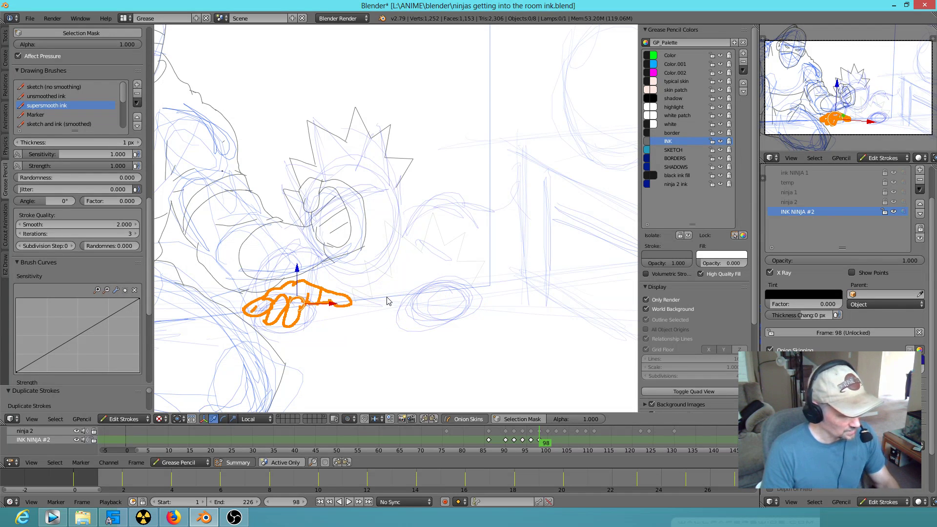
{"action": "key", "text": "g"}
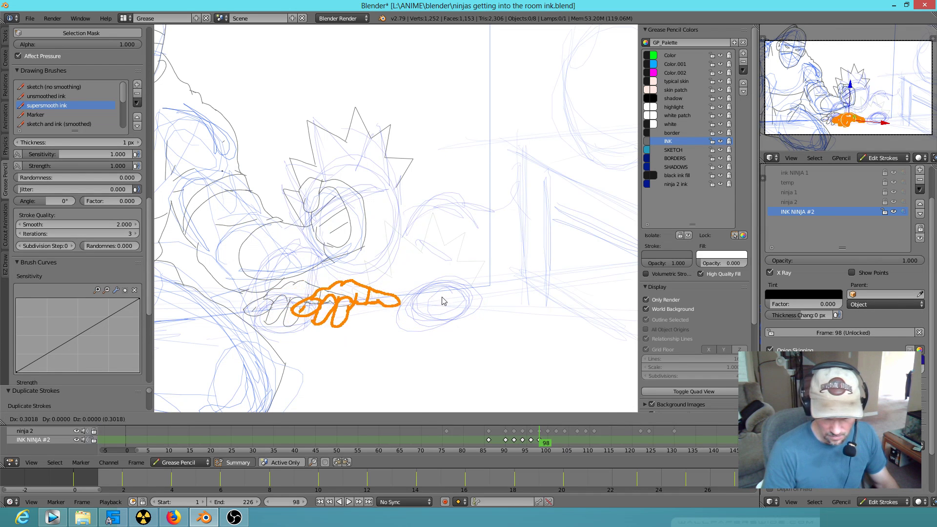
{"action": "left_click", "coordinate": [521, 291]}
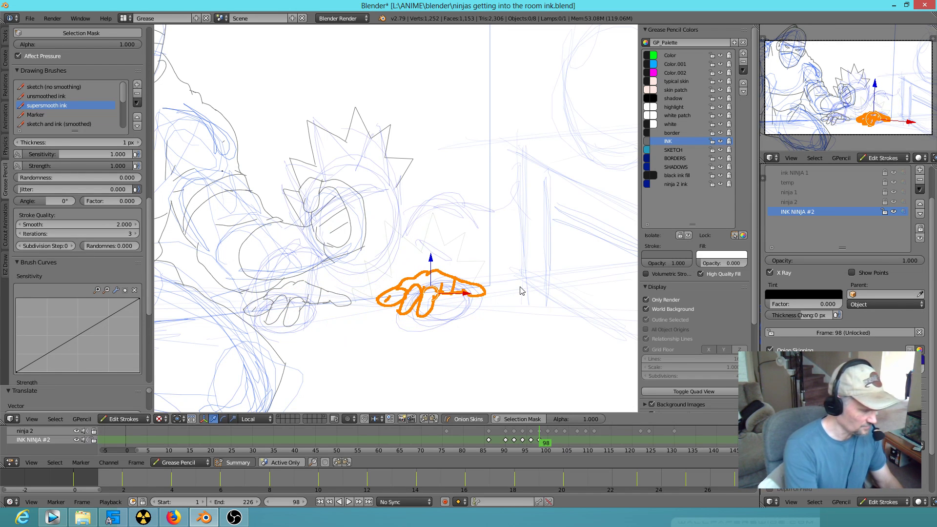
Step: Mirror the copied hand along the global X axis, rotate it slightly, and shift it further away from the ninja
{"action": "key", "text": "s"}
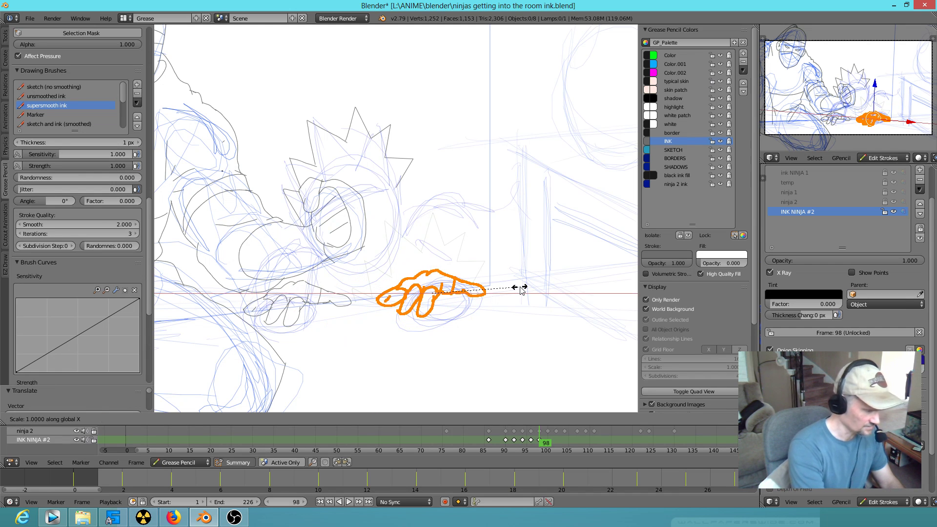
{"action": "left_click", "coordinate": [521, 291]}
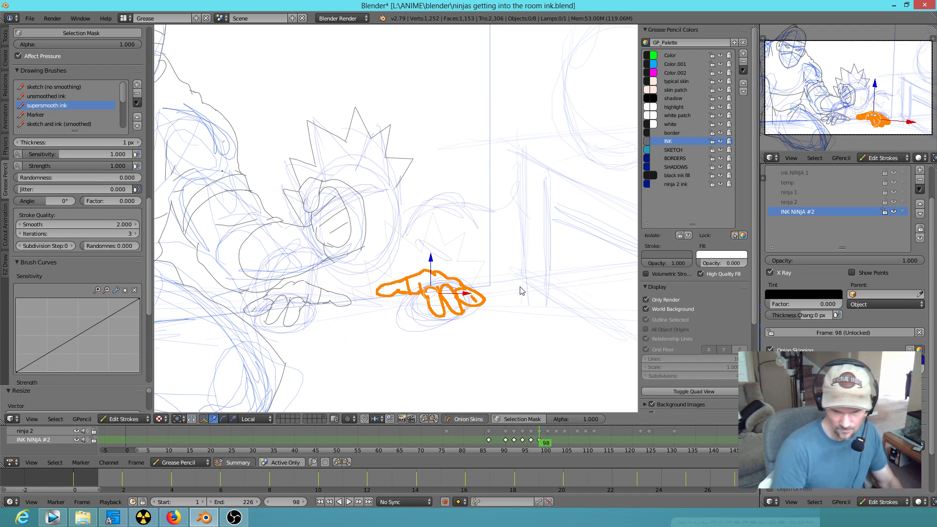
{"action": "key", "text": "r"}
{"action": "left_click", "coordinate": [476, 305]}
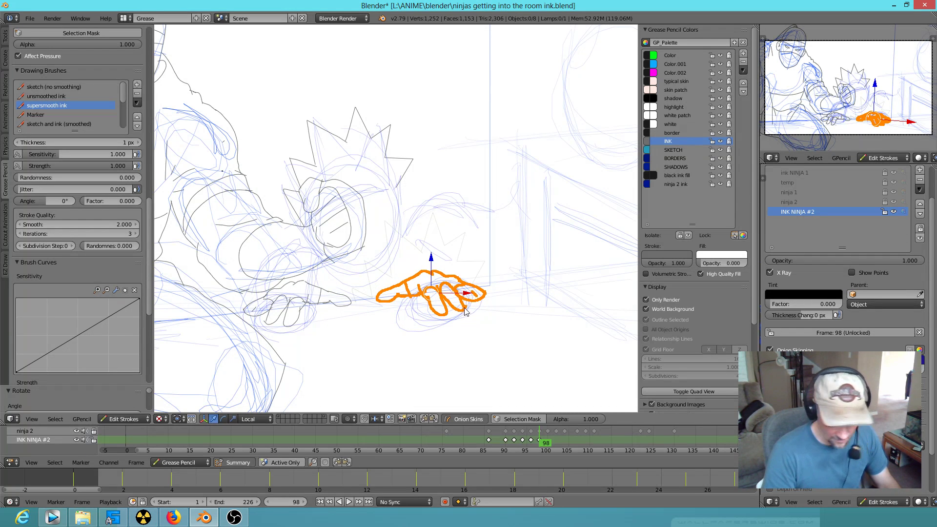
{"action": "key", "text": "g"}
{"action": "left_click", "coordinate": [497, 310]}
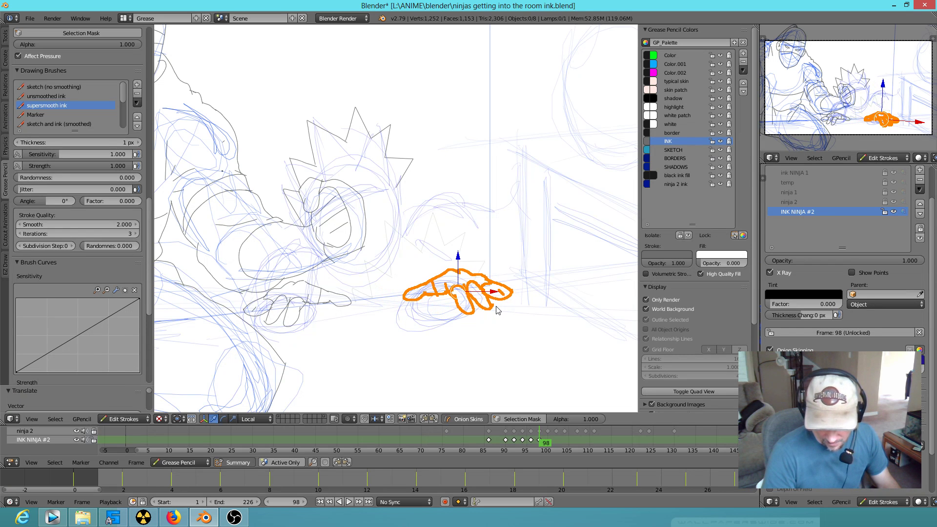
Step: Ink a curved line from below the raised hand around the sketched circle up to the jagged outline's outer end
{"action": "scroll", "coordinate": [371, 247], "scroll_direction": "up", "scroll_amount": 3}
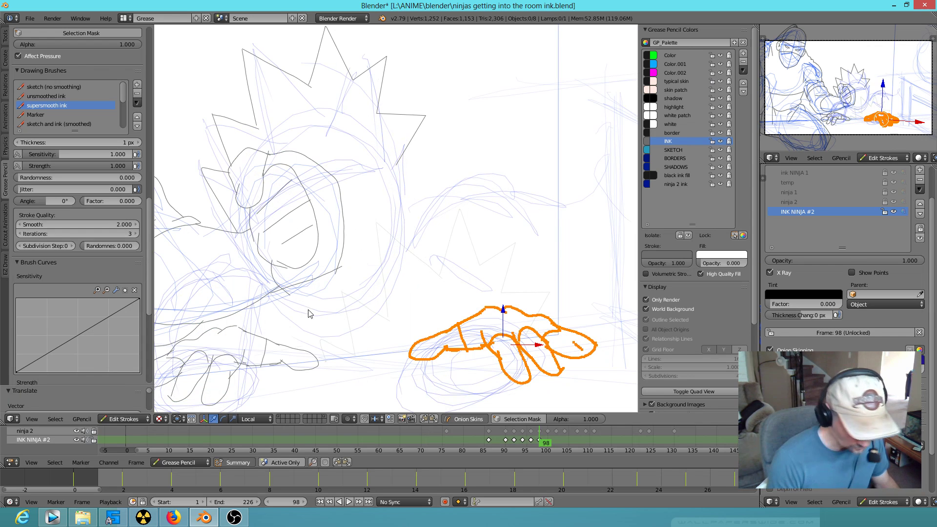
{"action": "key", "text": "d"}
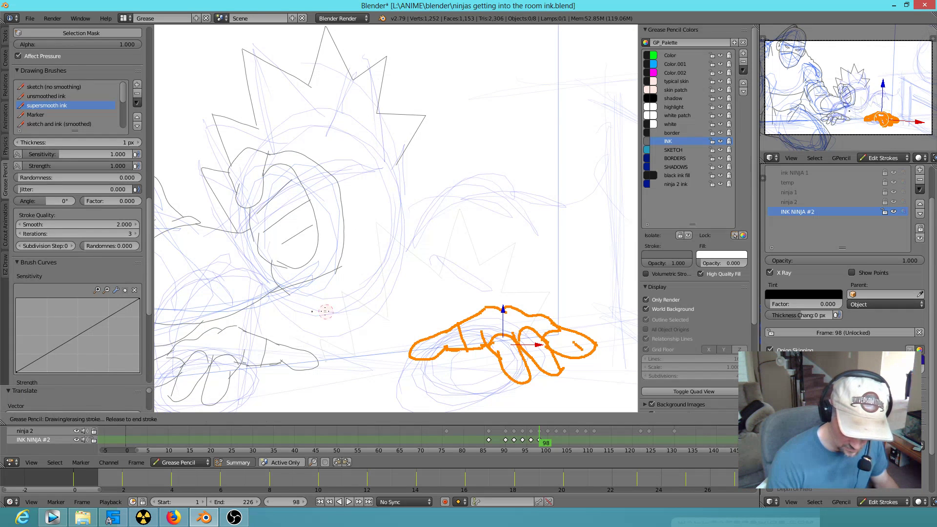
{"action": "mouse_move", "coordinate": [279, 288]}
{"action": "left_mouse_down"}
{"action": "mouse_move", "coordinate": [344, 325]}
{"action": "mouse_move", "coordinate": [401, 245]}
{"action": "mouse_move", "coordinate": [409, 218]}
{"action": "mouse_move", "coordinate": [399, 158]}
{"action": "left_mouse_up"}
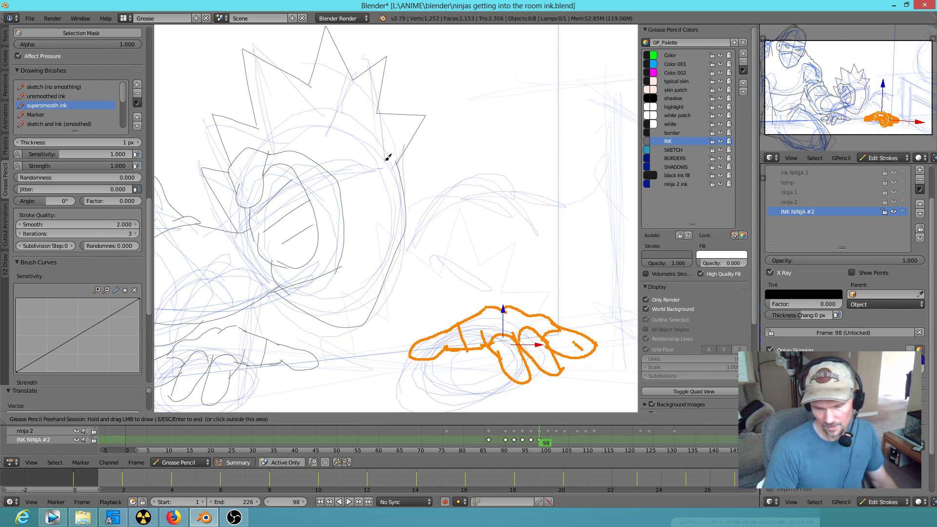
Step: Switch to Vegas Pro, examine the masked ninja's face in the AKARIS DREAM edit at about 00:00:38:07, and return to Blender
{"action": "scroll", "coordinate": [415, 202], "scroll_direction": "down", "scroll_amount": 2}
{"action": "scroll", "coordinate": [420, 212], "scroll_direction": "up", "scroll_amount": 1}
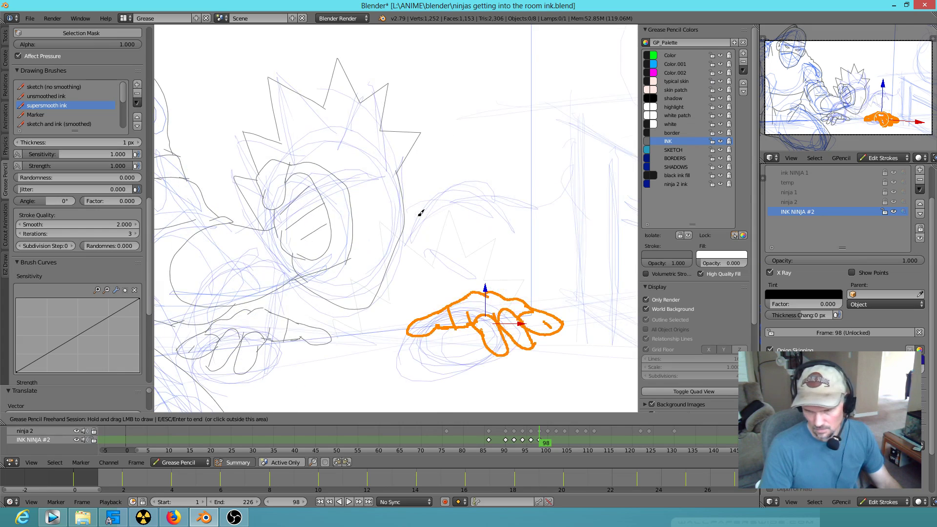
{"action": "scroll", "coordinate": [321, 196], "scroll_direction": "up", "scroll_amount": 3}
{"action": "scroll", "coordinate": [322, 195], "scroll_direction": "down", "scroll_amount": 1}
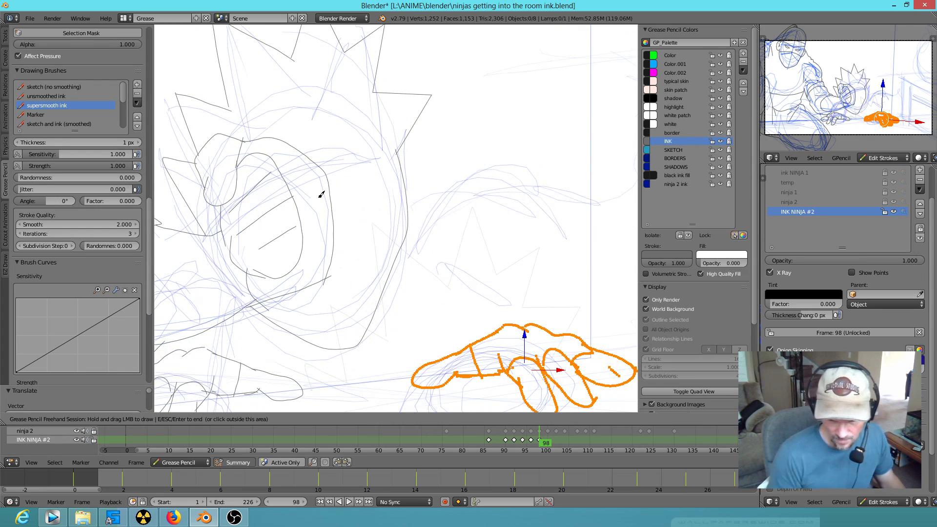
{"action": "scroll", "coordinate": [386, 175], "scroll_direction": "down", "scroll_amount": 1}
{"action": "key", "text": "Escape"}
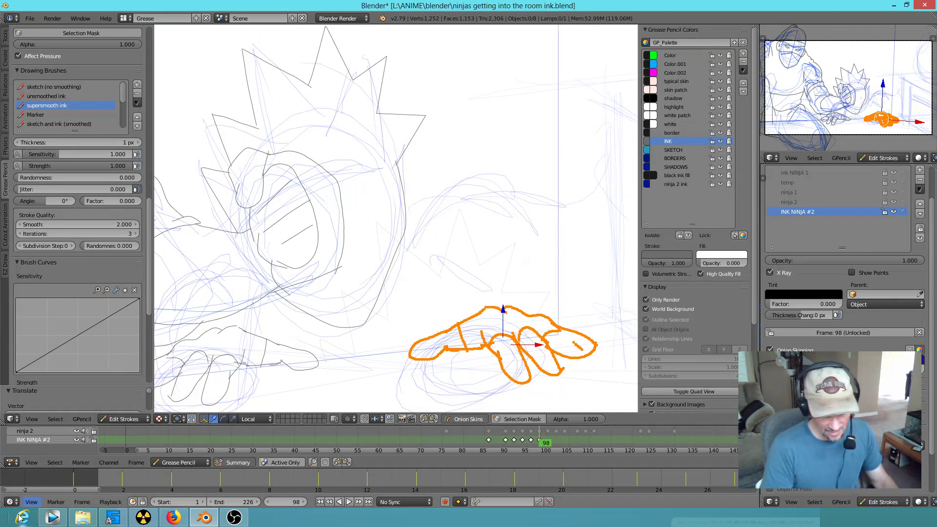
{"action": "left_click", "coordinate": [54, 516]}
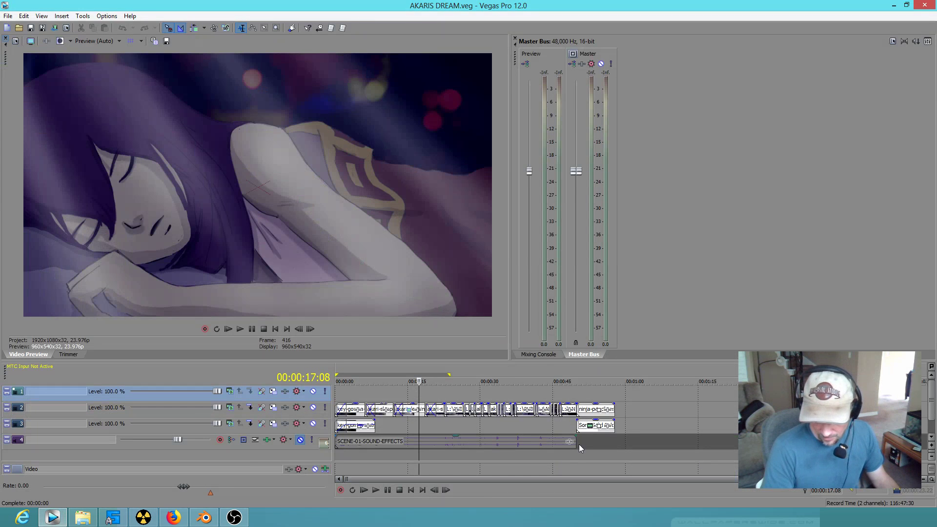
{"action": "left_click_drag", "start_coordinate": [550, 405], "coordinate": [522, 406]}
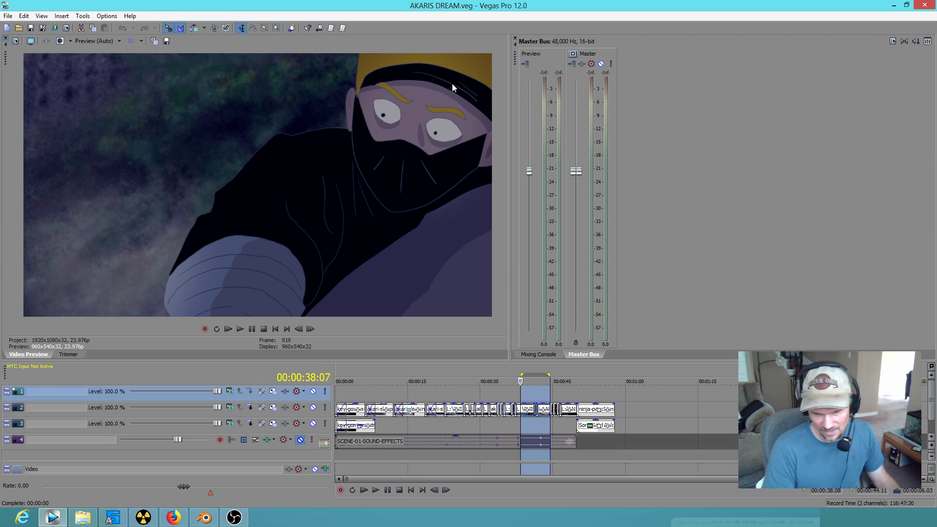
{"action": "key", "text": "alt+Tab"}
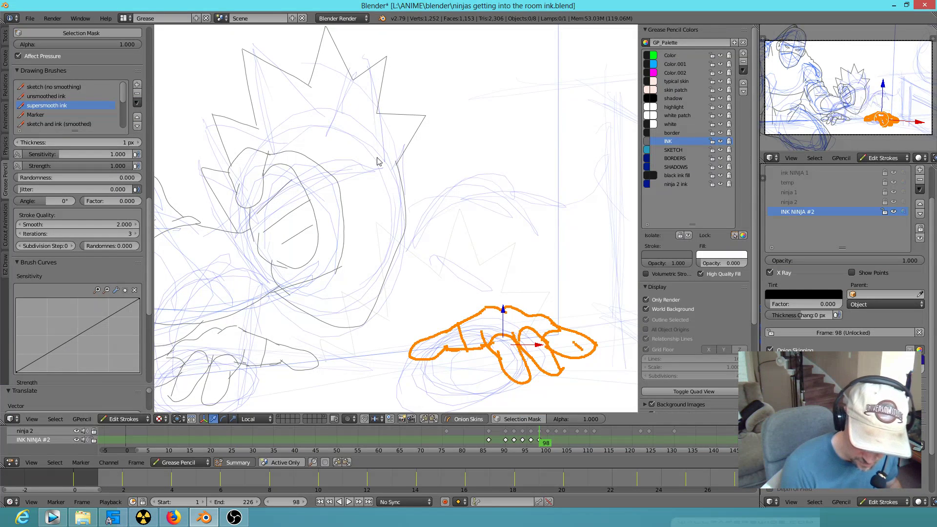
Step: Ink the headband's two edges across the forehead, the mask's upper edge over the nose, and fold lines on the mask
{"action": "mouse_move", "coordinate": [328, 171]}
{"action": "left_mouse_down"}
{"action": "mouse_move", "coordinate": [327, 163]}
{"action": "mouse_move", "coordinate": [391, 163]}
{"action": "mouse_move", "coordinate": [395, 172]}
{"action": "left_mouse_up"}
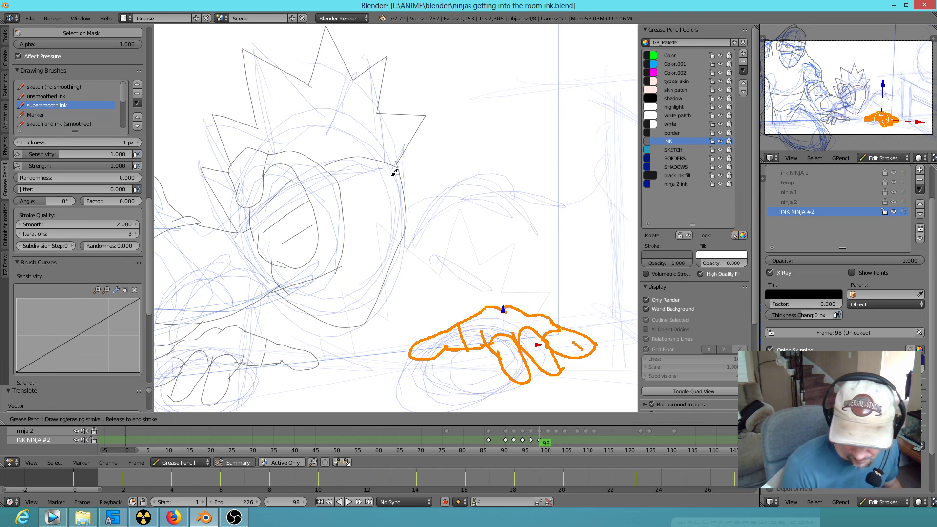
{"action": "left_click_drag", "start_coordinate": [343, 186], "coordinate": [341, 188]}
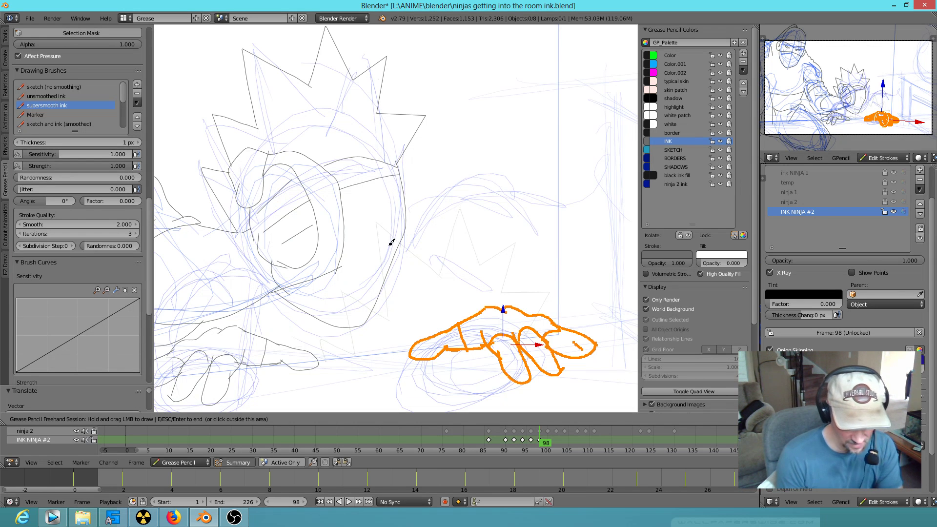
{"action": "left_click_drag", "start_coordinate": [398, 247], "coordinate": [398, 249]}
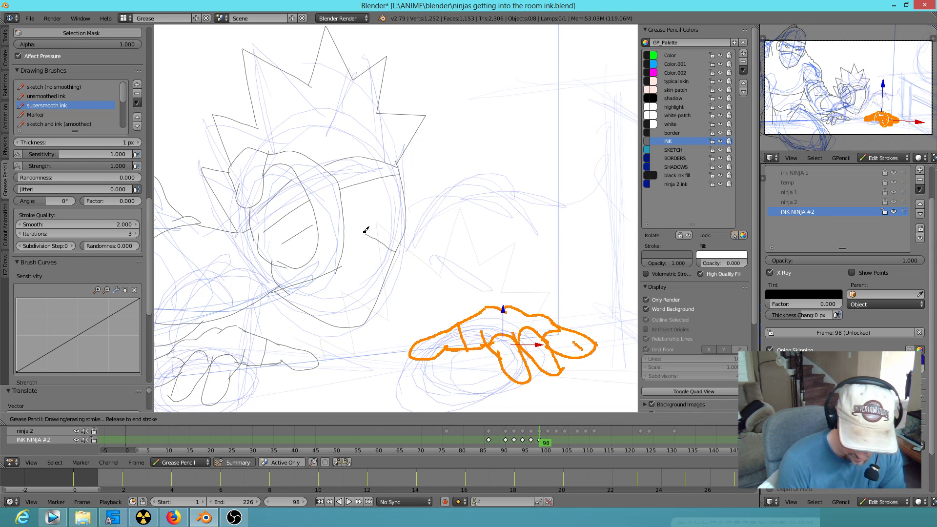
{"action": "left_click_drag", "start_coordinate": [343, 246], "coordinate": [341, 295]}
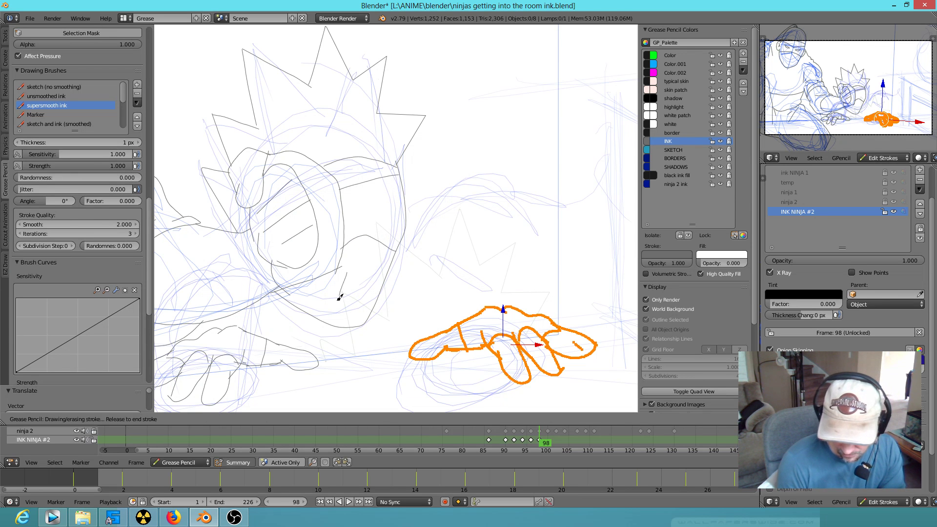
{"action": "left_click_drag", "start_coordinate": [365, 262], "coordinate": [362, 301]}
Step: Ink the second ninja's visible eye with its pupil and the slanted eyebrow above it, just below the headband
{"action": "middle_click_drag", "start_coordinate": [455, 248], "coordinate": [494, 269], "text": "shift"}
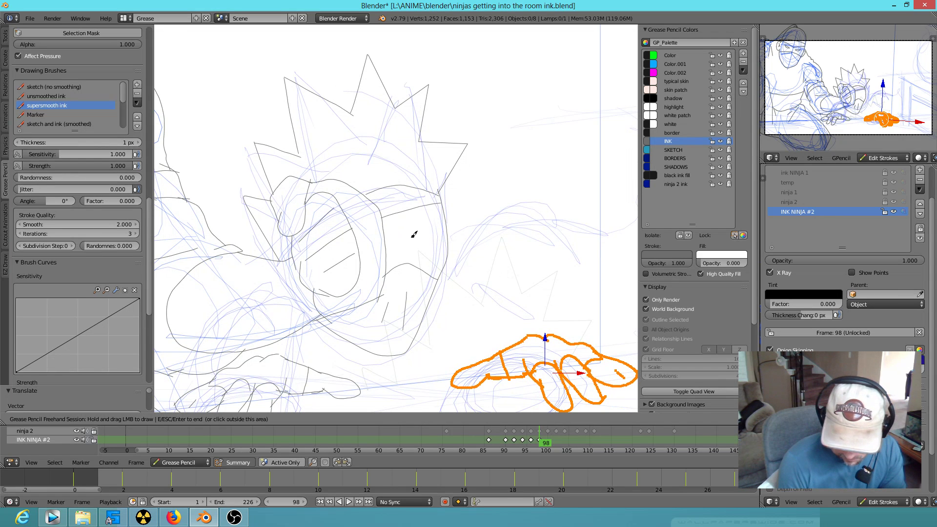
{"action": "mouse_move", "coordinate": [413, 238]}
{"action": "left_mouse_down"}
{"action": "mouse_move", "coordinate": [443, 223]}
{"action": "mouse_move", "coordinate": [418, 241]}
{"action": "mouse_move", "coordinate": [438, 230]}
{"action": "left_mouse_up"}
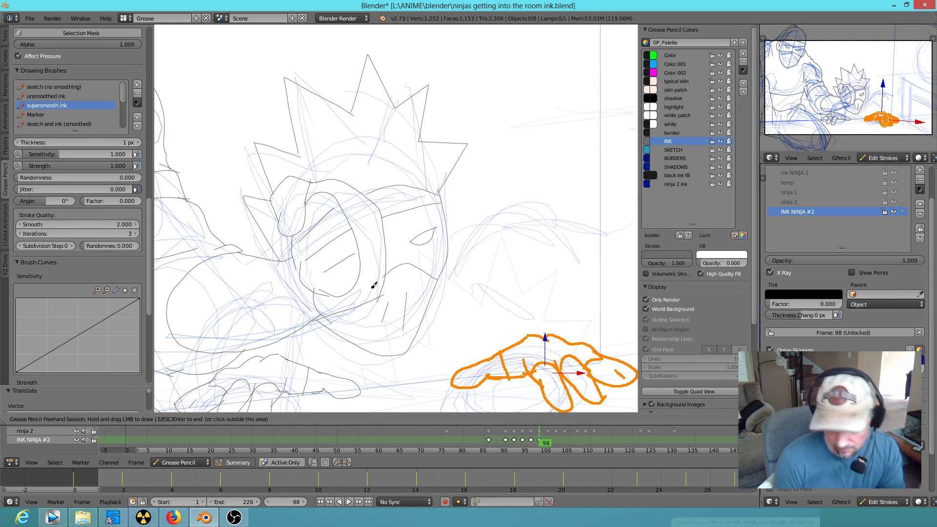
{"action": "scroll", "coordinate": [468, 210], "scroll_direction": "down", "scroll_amount": 2}
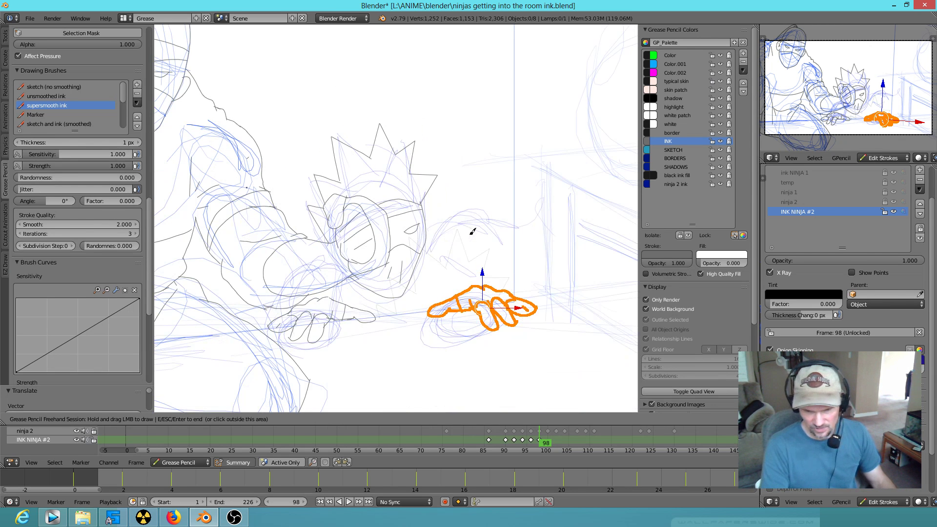
{"action": "scroll", "coordinate": [855, 92], "scroll_direction": "down", "scroll_amount": 1}
{"action": "scroll", "coordinate": [854, 91], "scroll_direction": "up", "scroll_amount": 3}
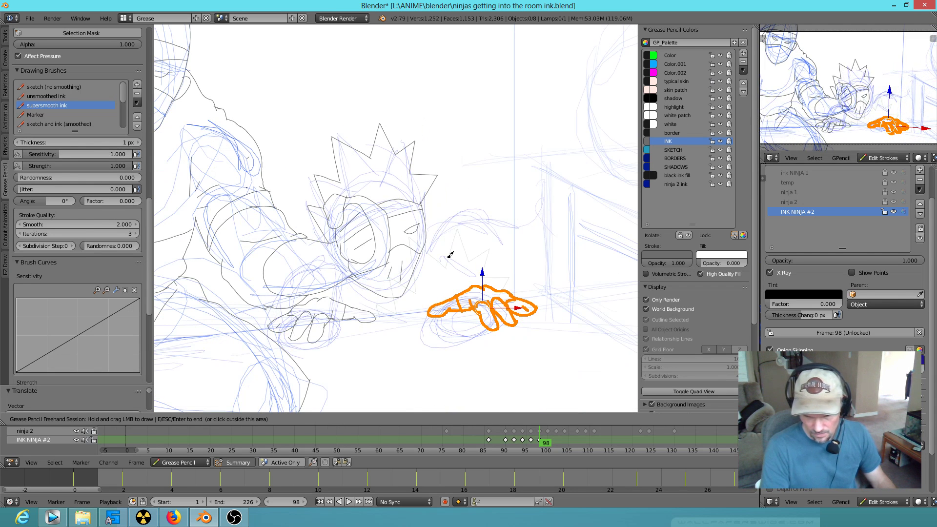
{"action": "scroll", "coordinate": [435, 233], "scroll_direction": "up", "scroll_amount": 5}
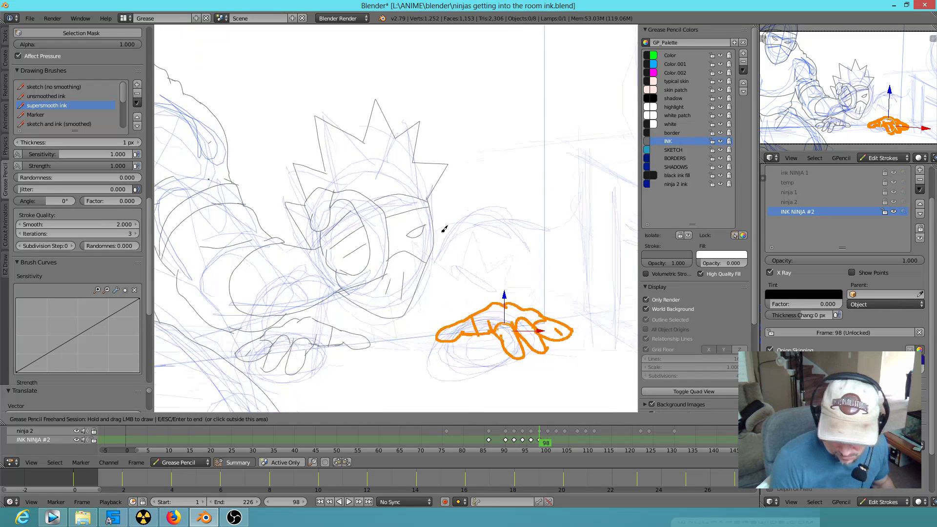
{"action": "mouse_move", "coordinate": [412, 262]}
{"action": "left_mouse_down"}
{"action": "mouse_move", "coordinate": [515, 212]}
{"action": "mouse_move", "coordinate": [433, 256]}
{"action": "left_mouse_up"}
{"action": "left_click_drag", "start_coordinate": [414, 258], "coordinate": [466, 267]}
Step: Ink the shoulder and back line from the side of the mask over the sketched arc, with short fold lines beneath it
{"action": "middle_click_drag", "start_coordinate": [526, 291], "coordinate": [591, 242], "text": "shift"}
{"action": "scroll", "coordinate": [470, 343], "scroll_direction": "down", "scroll_amount": 4}
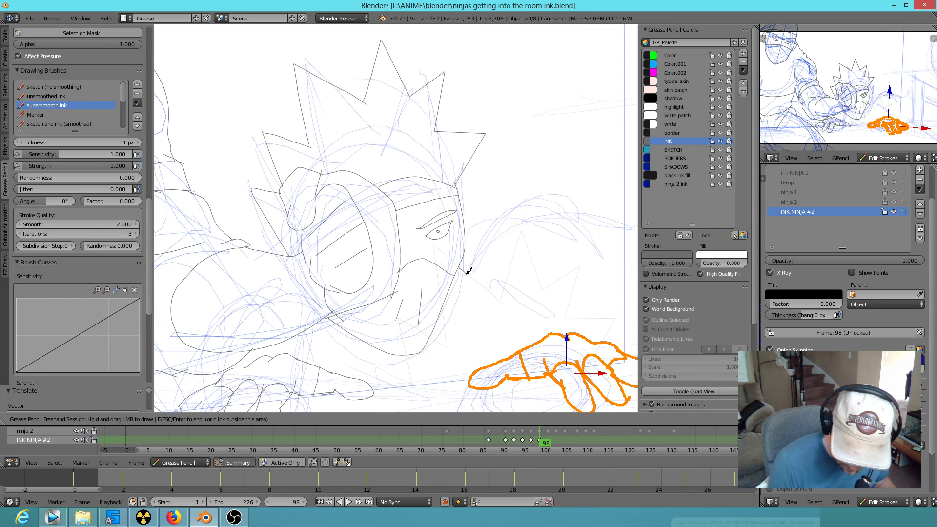
{"action": "mouse_move", "coordinate": [467, 269]}
{"action": "left_mouse_down"}
{"action": "mouse_move", "coordinate": [507, 217]}
{"action": "mouse_move", "coordinate": [527, 224]}
{"action": "left_mouse_up"}
{"action": "middle_click_drag", "start_coordinate": [534, 264], "coordinate": [423, 284], "text": "shift"}
{"action": "mouse_move", "coordinate": [402, 246]}
{"action": "left_mouse_down"}
{"action": "mouse_move", "coordinate": [447, 232]}
{"action": "mouse_move", "coordinate": [508, 251]}
{"action": "left_mouse_up"}
{"action": "mouse_move", "coordinate": [441, 253]}
{"action": "left_mouse_down"}
{"action": "mouse_move", "coordinate": [436, 246]}
{"action": "mouse_move", "coordinate": [439, 260]}
{"action": "mouse_move", "coordinate": [410, 268]}
{"action": "mouse_move", "coordinate": [406, 292]}
{"action": "left_mouse_up"}
{"action": "left_click_drag", "start_coordinate": [415, 260], "coordinate": [420, 271]}
Step: Deselect all strokes, select the points beside the gap in the copied hand's upper outline, and scale them together to join the strokes
{"action": "mouse_move", "coordinate": [521, 353]}
{"action": "middle_mouse_down", "text": "shift"}
{"action": "mouse_move", "coordinate": [521, 239]}
{"action": "mouse_move", "coordinate": [547, 218]}
{"action": "middle_mouse_up", "text": "shift"}
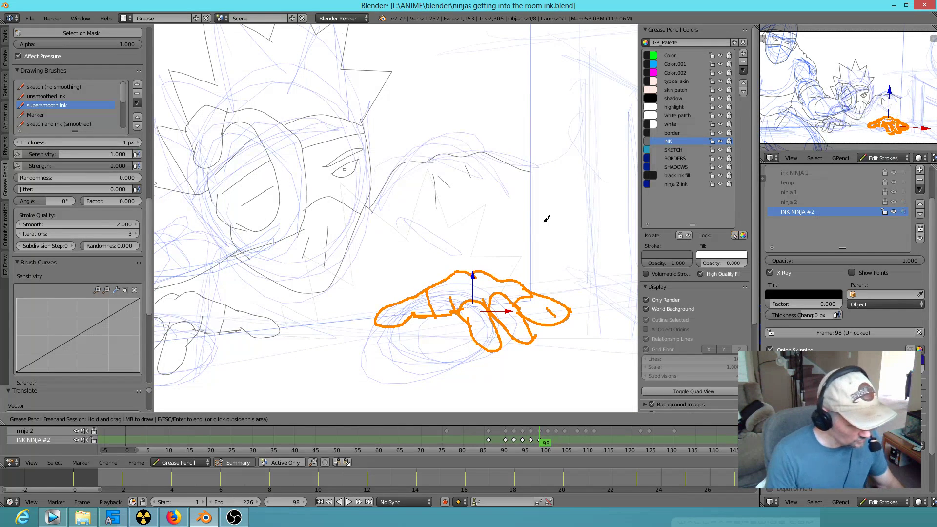
{"action": "key", "text": "Escape"}
{"action": "key", "text": "a"}
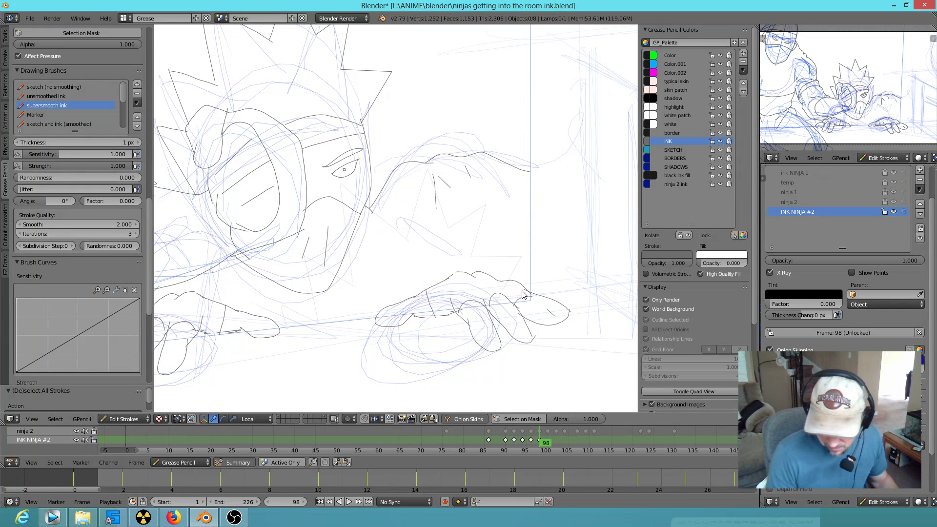
{"action": "scroll", "coordinate": [419, 265], "scroll_direction": "up", "scroll_amount": 2}
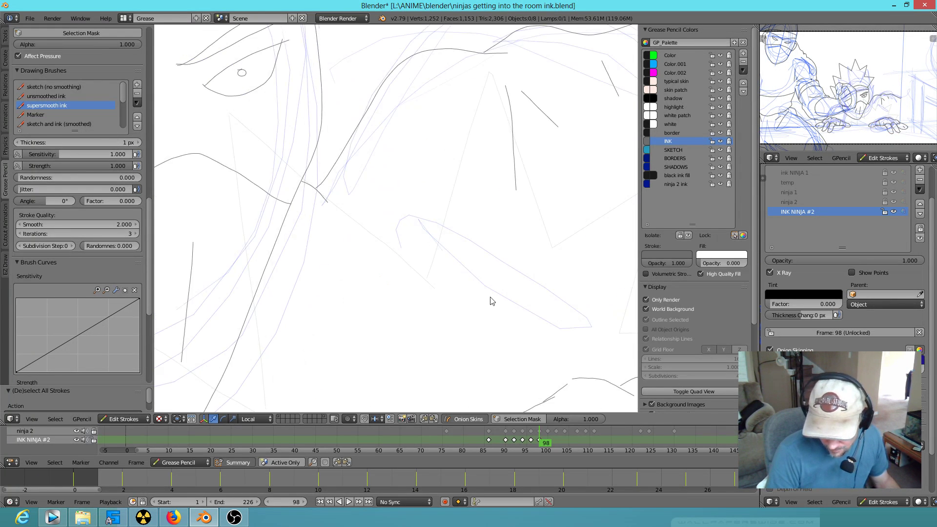
{"action": "scroll", "coordinate": [491, 299], "scroll_direction": "up", "scroll_amount": 2}
{"action": "right_click", "coordinate": [515, 335]}
{"action": "right_click", "coordinate": [519, 333], "text": "shift"}
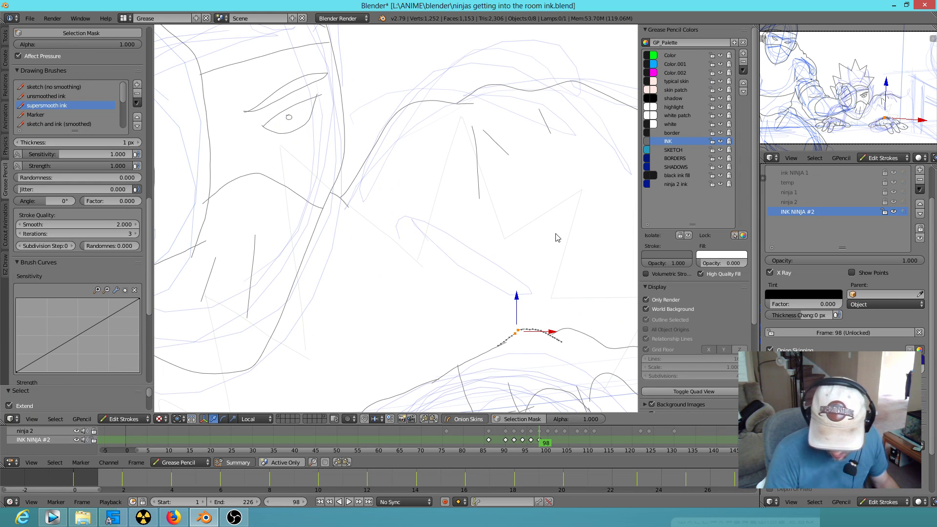
{"action": "key", "text": "s"}
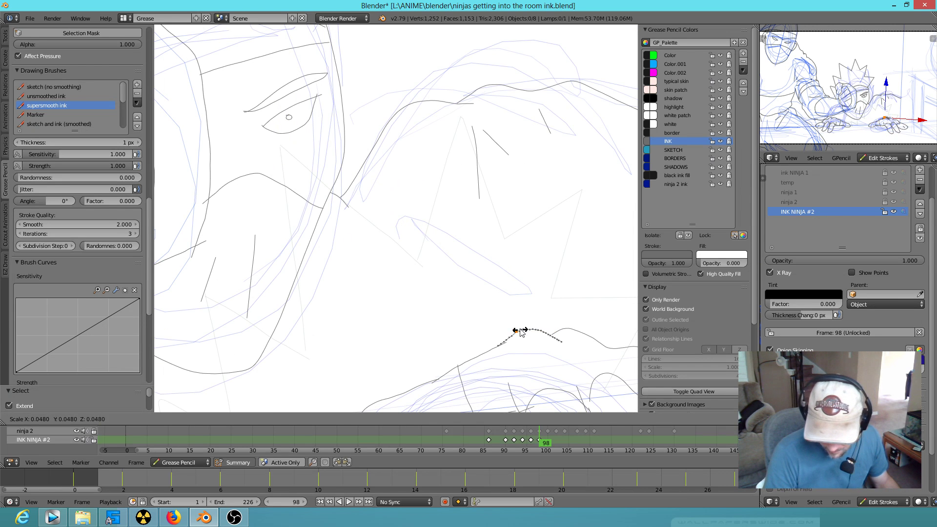
{"action": "left_click", "coordinate": [519, 333]}
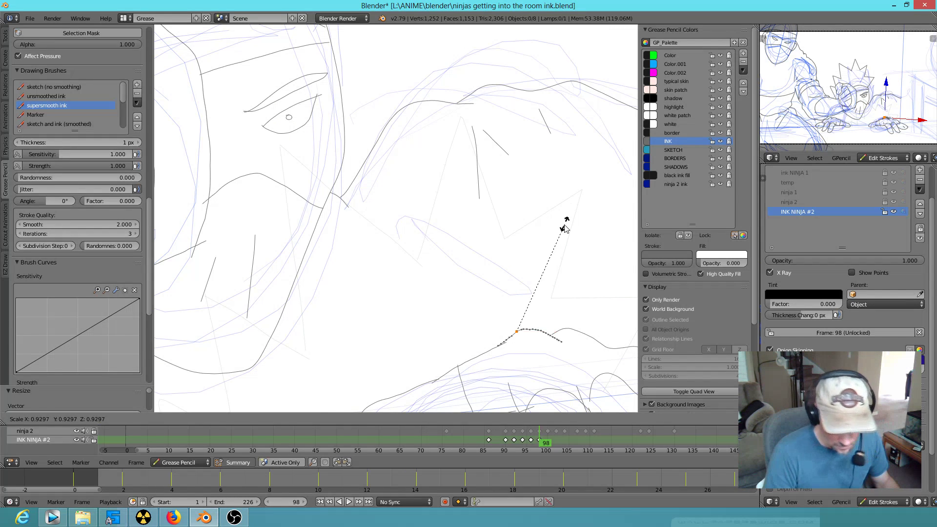
Step: Extend the back line's outer end straight down to the upper outline of the copied hand
{"action": "mouse_move", "coordinate": [564, 231]}
{"action": "middle_mouse_down", "text": "shift"}
{"action": "mouse_move", "coordinate": [527, 224]}
{"action": "mouse_move", "coordinate": [512, 195]}
{"action": "mouse_move", "coordinate": [491, 236]}
{"action": "middle_mouse_up", "text": "shift"}
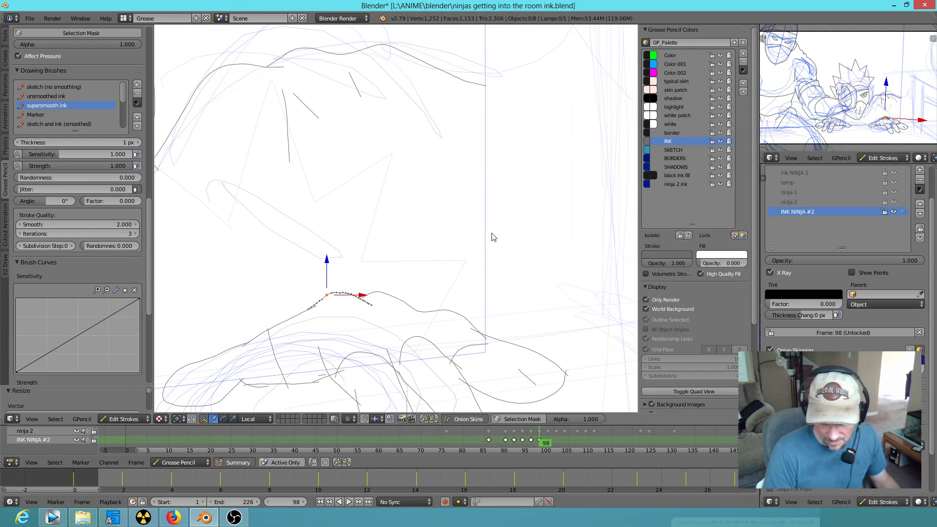
{"action": "right_click", "coordinate": [490, 86]}
{"action": "key", "text": "g"}
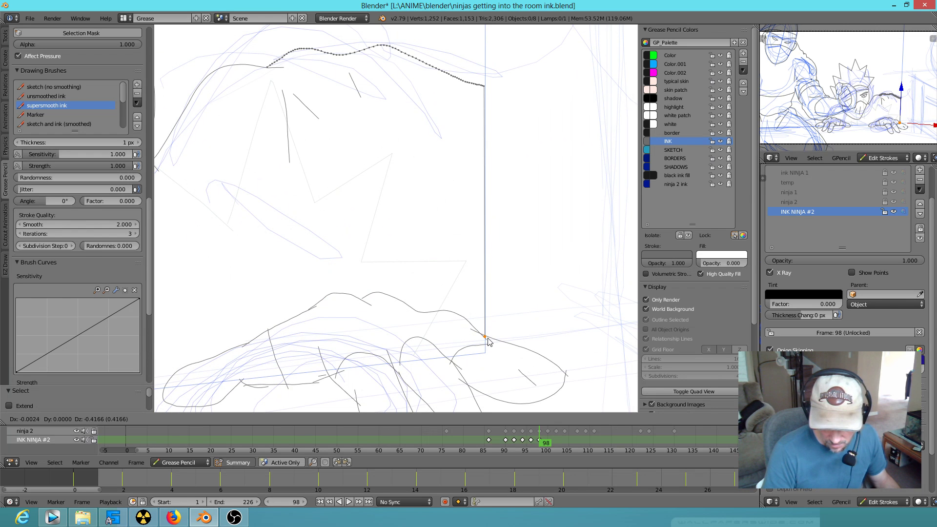
{"action": "left_click", "coordinate": [490, 341]}
Step: Ink a straight floor line between the original hand's fingertip and the copied hand with the poly line tool
{"action": "scroll", "coordinate": [247, 237], "scroll_direction": "up", "scroll_amount": 3}
{"action": "scroll", "coordinate": [136, 308], "scroll_direction": "up", "scroll_amount": 1}
{"action": "right_click", "coordinate": [200, 298], "text": "ctrl"}
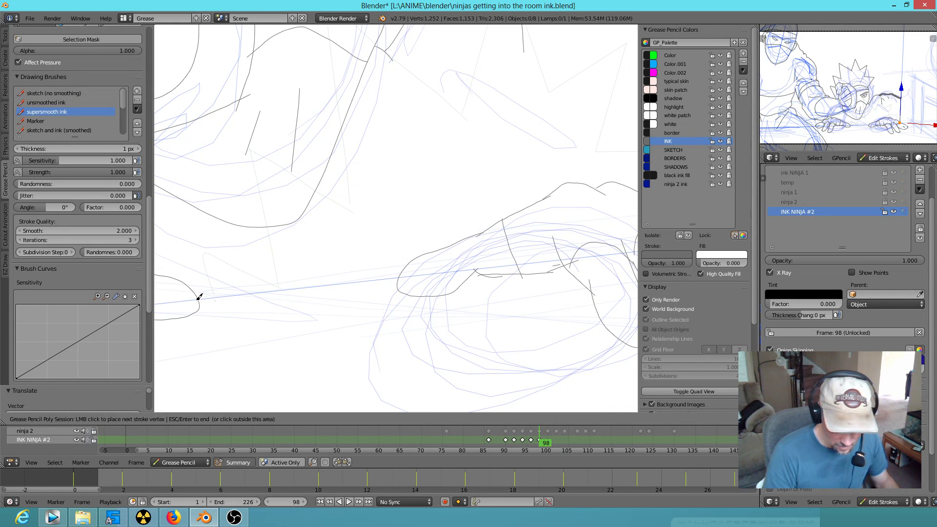
{"action": "left_click", "coordinate": [400, 276]}
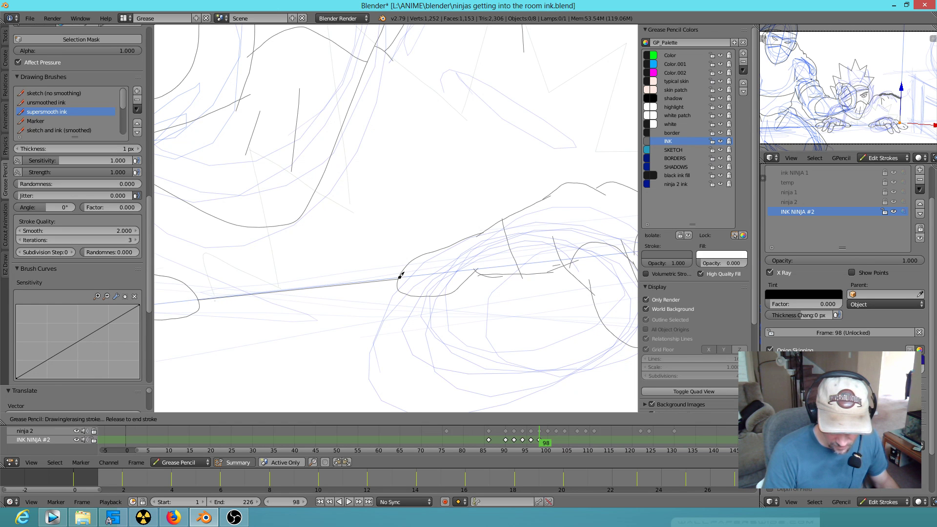
{"action": "key", "text": "Escape"}
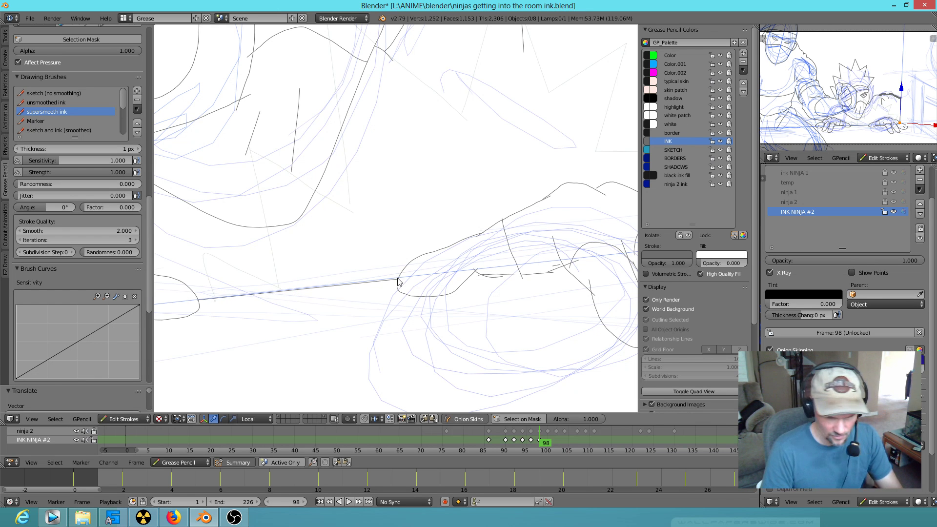
Step: Ink short fold lines across the torso between the mask and the copied hand
{"action": "scroll", "coordinate": [423, 255], "scroll_direction": "down", "scroll_amount": 2}
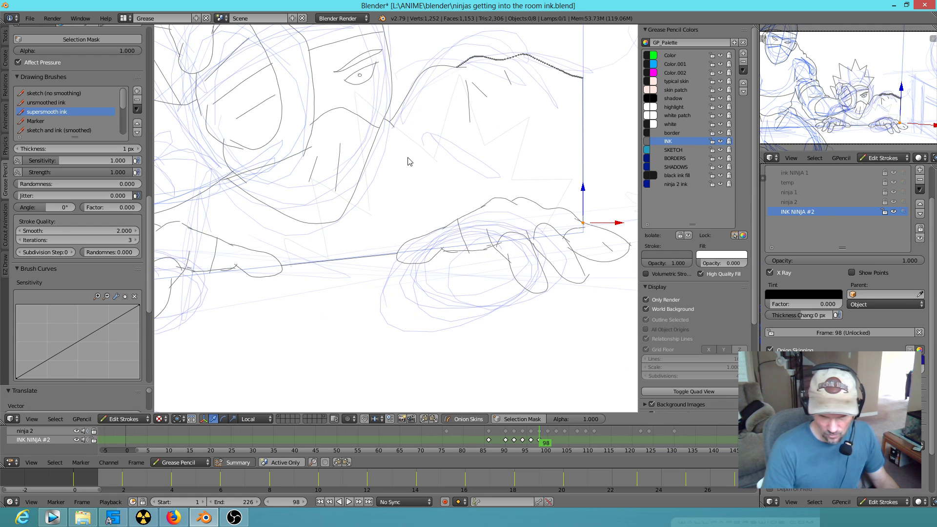
{"action": "middle_click_drag", "start_coordinate": [389, 147], "coordinate": [351, 190], "text": "shift"}
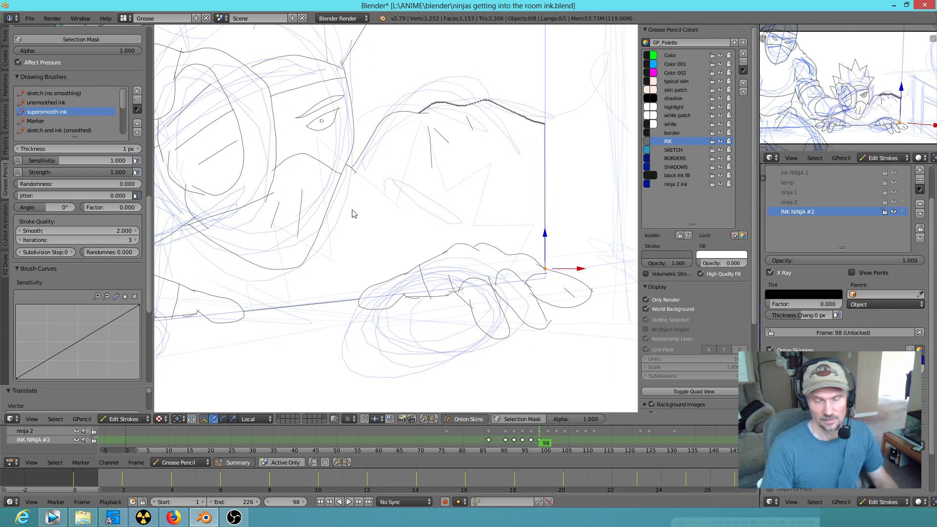
{"action": "mouse_move", "coordinate": [390, 149]}
{"action": "left_mouse_down"}
{"action": "mouse_move", "coordinate": [385, 196]}
{"action": "mouse_move", "coordinate": [363, 225]}
{"action": "left_mouse_up"}
{"action": "left_click_drag", "start_coordinate": [368, 184], "coordinate": [386, 218]}
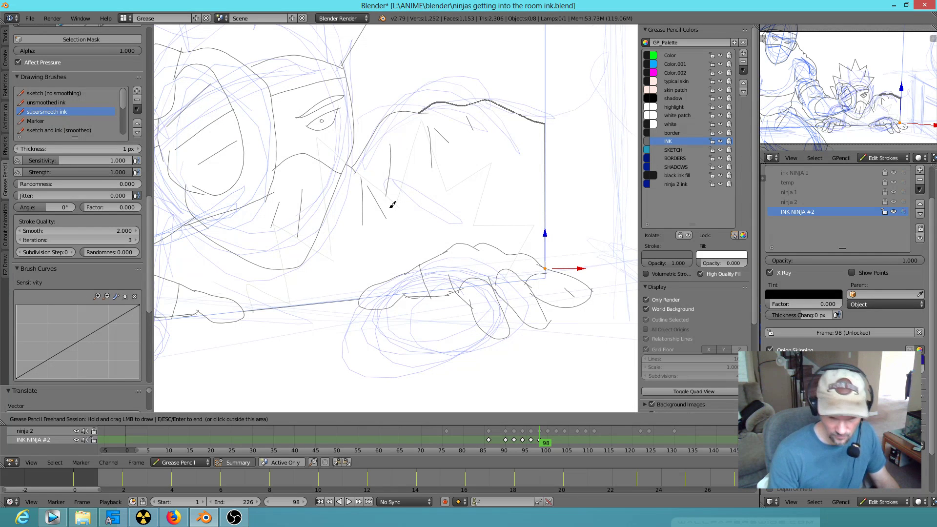
{"action": "mouse_move", "coordinate": [483, 234]}
{"action": "left_mouse_down"}
{"action": "mouse_move", "coordinate": [485, 198]}
{"action": "mouse_move", "coordinate": [498, 222]}
{"action": "left_mouse_up"}
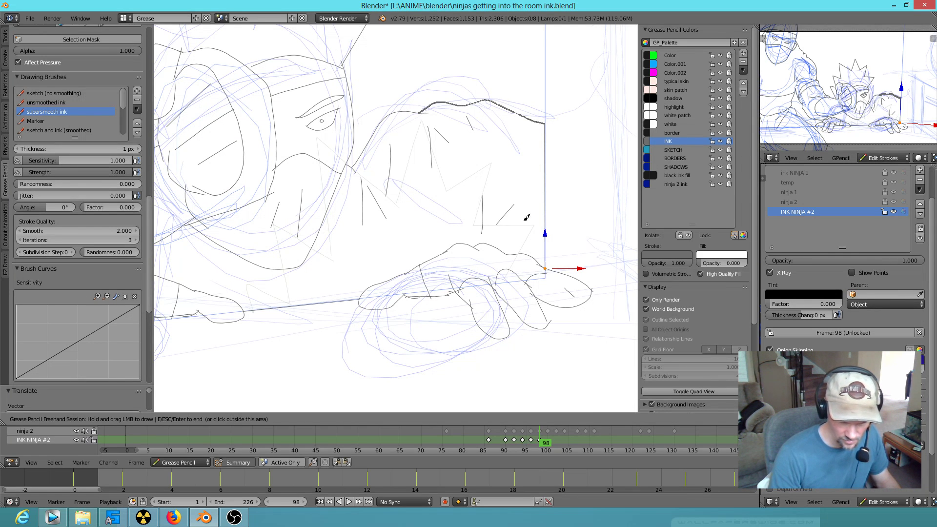
Step: Erase the stray line end that overshoots the raised hand's edge onto the mask below the nose
{"action": "middle_click_drag", "start_coordinate": [425, 300], "coordinate": [551, 295], "text": "shift"}
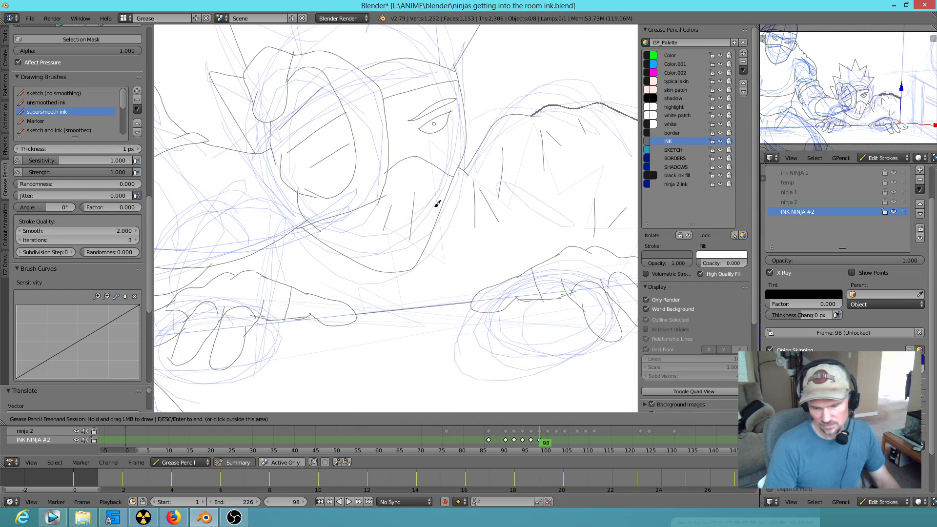
{"action": "scroll", "coordinate": [394, 203], "scroll_direction": "up", "scroll_amount": 3}
{"action": "scroll", "coordinate": [394, 202], "scroll_direction": "up", "scroll_amount": 2}
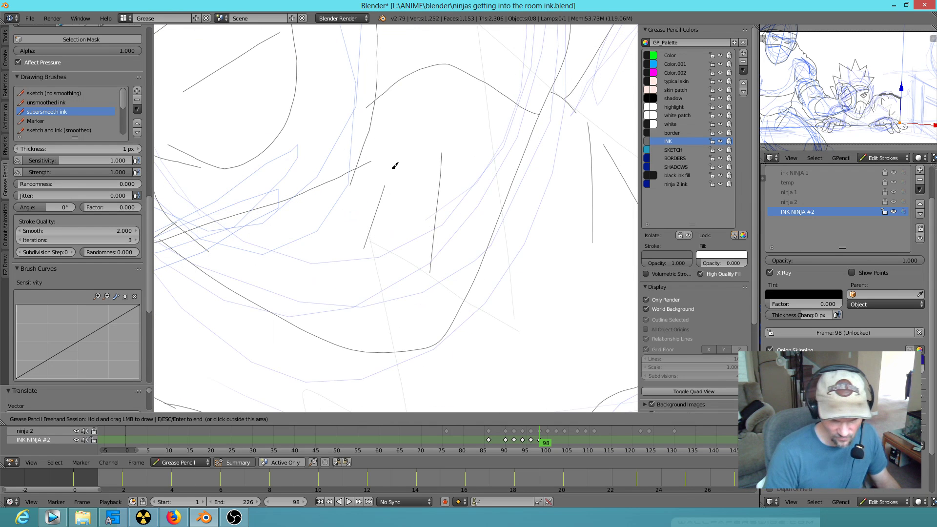
{"action": "right_click_drag", "start_coordinate": [408, 138], "coordinate": [406, 145]}
{"action": "right_click_drag", "start_coordinate": [407, 145], "coordinate": [392, 155]}
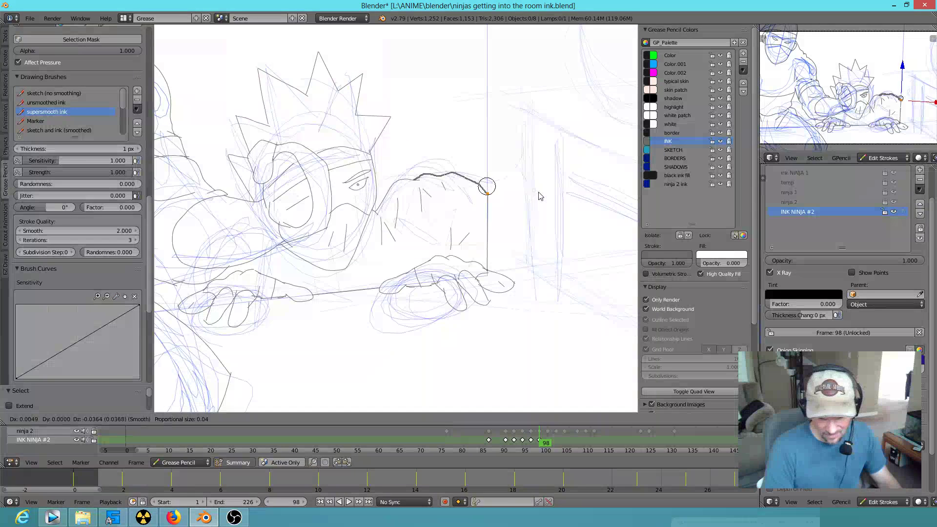
Step: Lower the back line's outer end into a smooth slope using proportional editing at size 0.51, and deselect the stroke
{"action": "scroll", "coordinate": [539, 197], "scroll_direction": "down", "scroll_amount": 6}
{"action": "scroll", "coordinate": [539, 201], "scroll_direction": "down", "scroll_amount": 6}
{"action": "scroll", "coordinate": [540, 215], "scroll_direction": "down", "scroll_amount": 14}
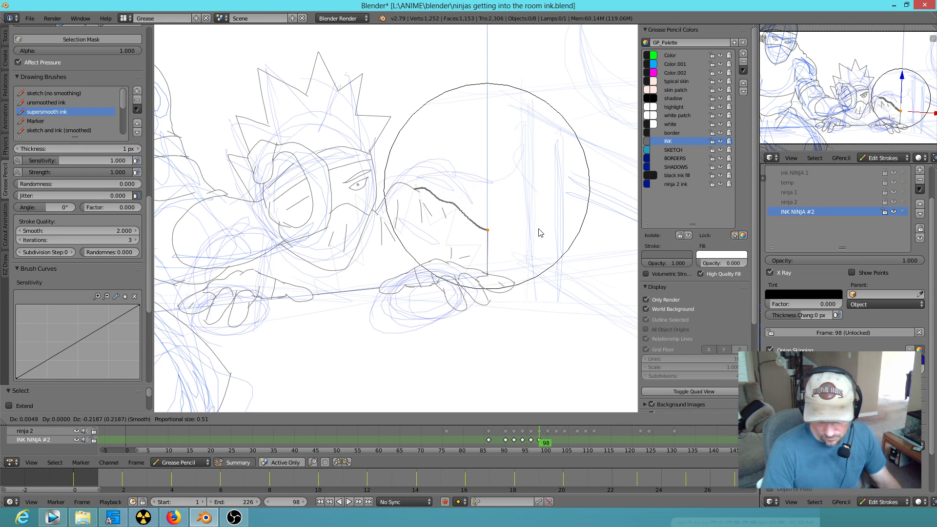
{"action": "left_click", "coordinate": [539, 233]}
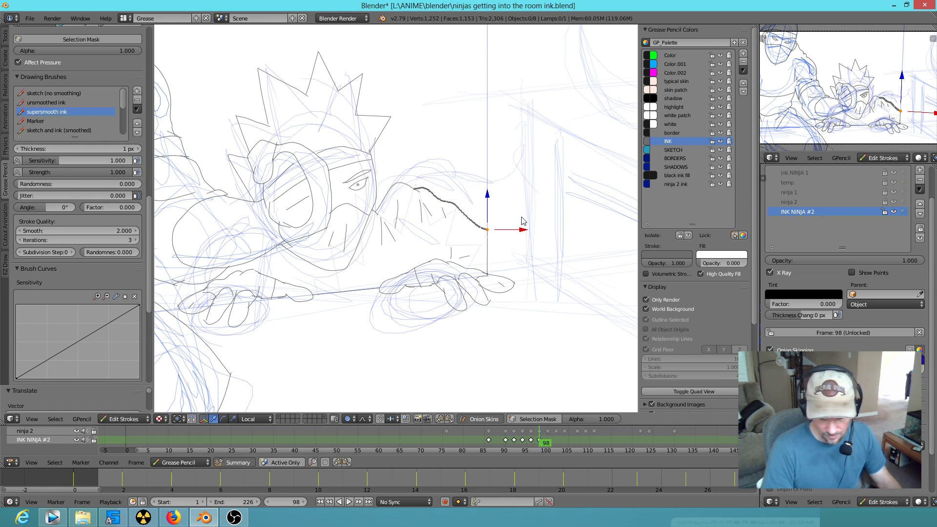
{"action": "key", "text": "a"}
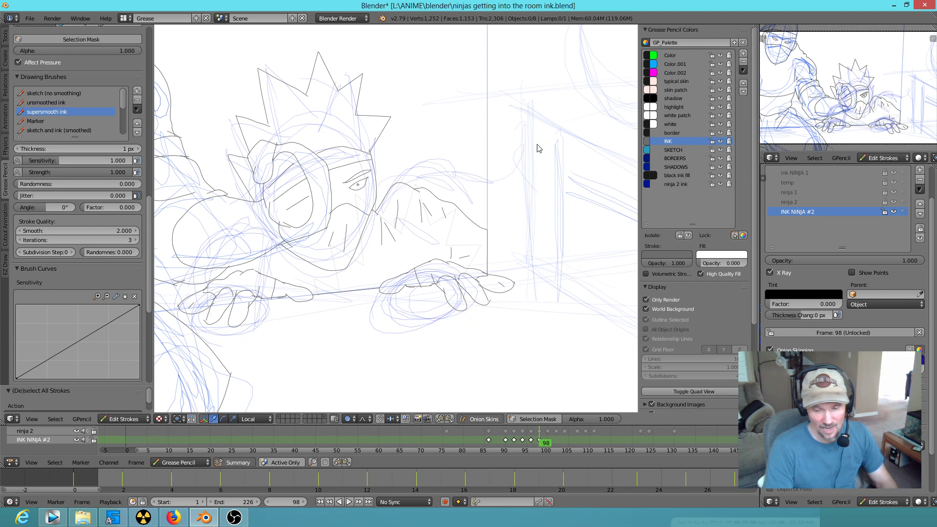
Step: Pull down the back line's hump beside the mask using proportional editing at size 0.20
{"action": "right_click", "coordinate": [398, 183]}
{"action": "key", "text": "g"}
{"action": "scroll", "coordinate": [403, 197], "scroll_direction": "up", "scroll_amount": 10}
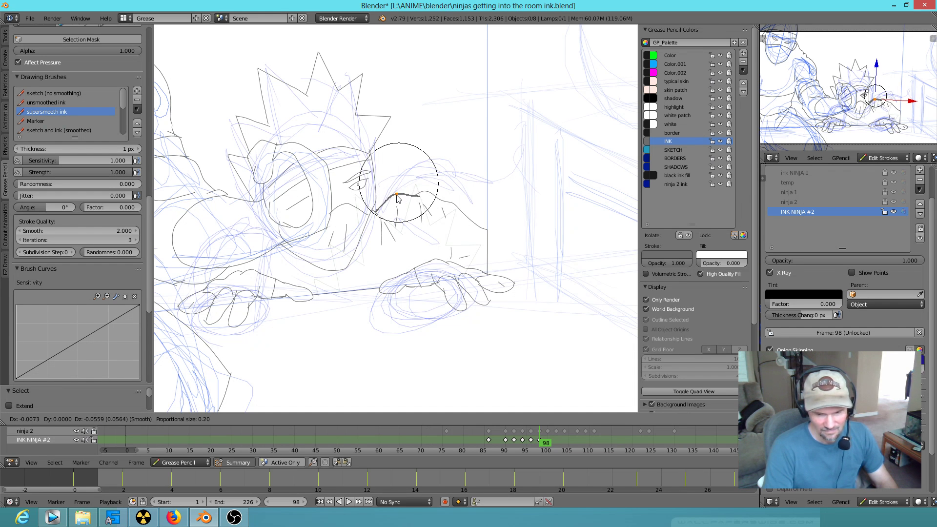
{"action": "left_click", "coordinate": [395, 199]}
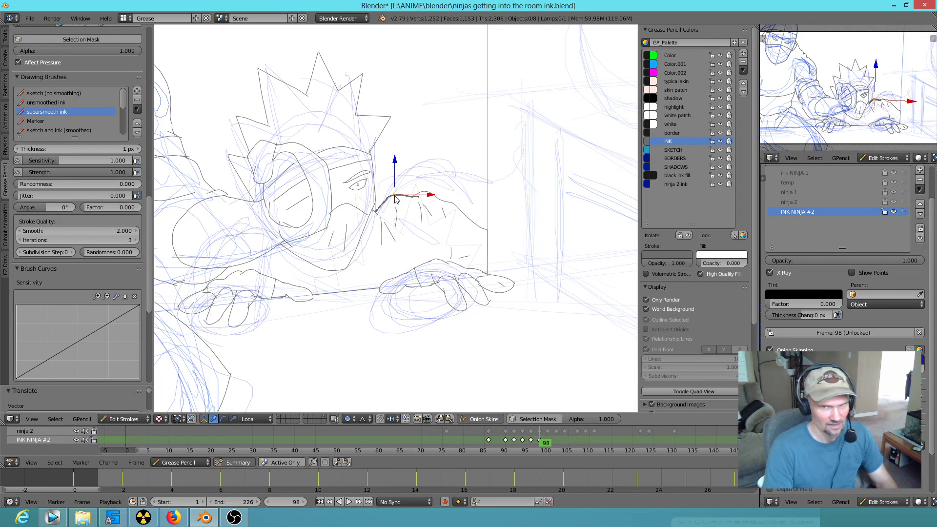
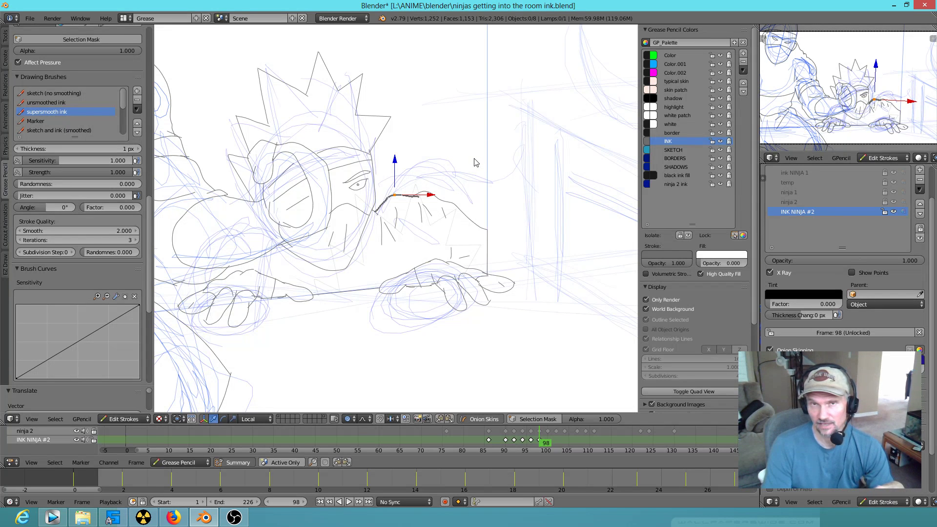
Step: Play the animation briefly from frame 98 and stop at frame 102
{"action": "scroll", "coordinate": [468, 175], "scroll_direction": "down", "scroll_amount": 1}
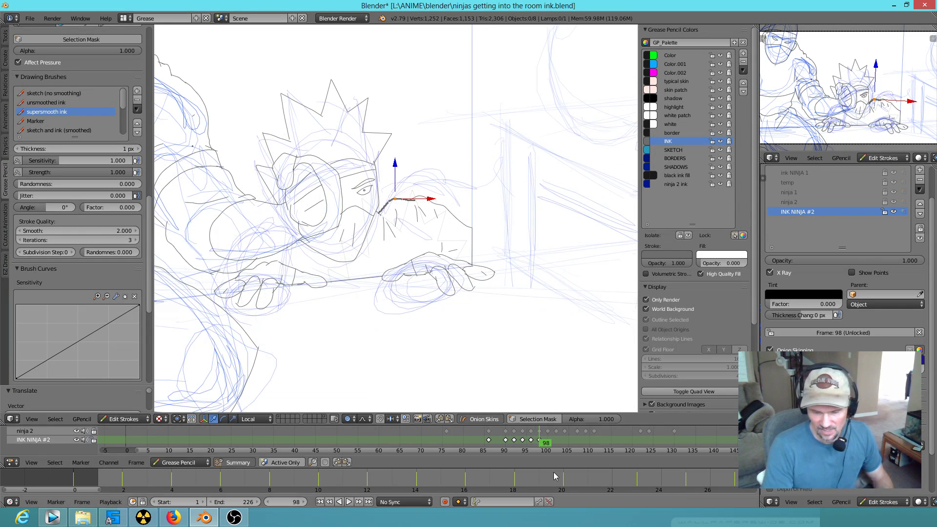
{"action": "key", "text": "alt+a"}
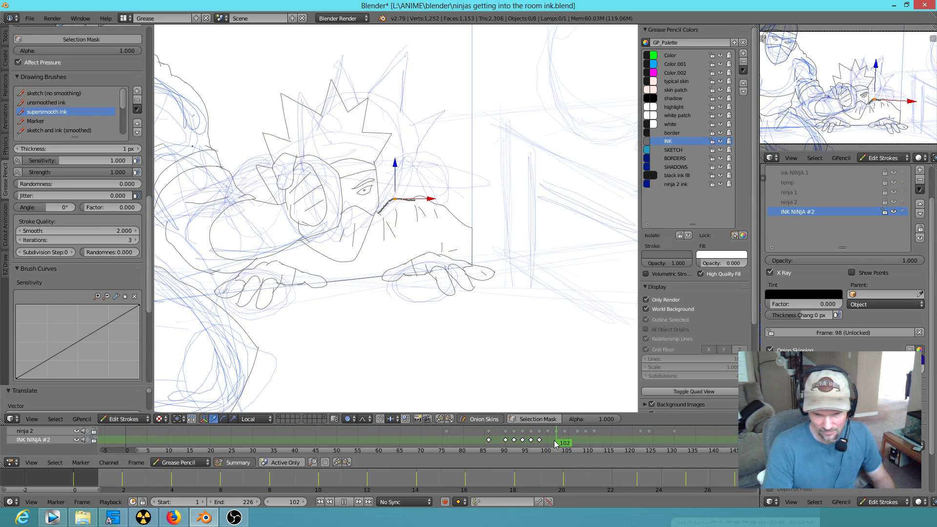
{"action": "key", "text": "alt+a"}
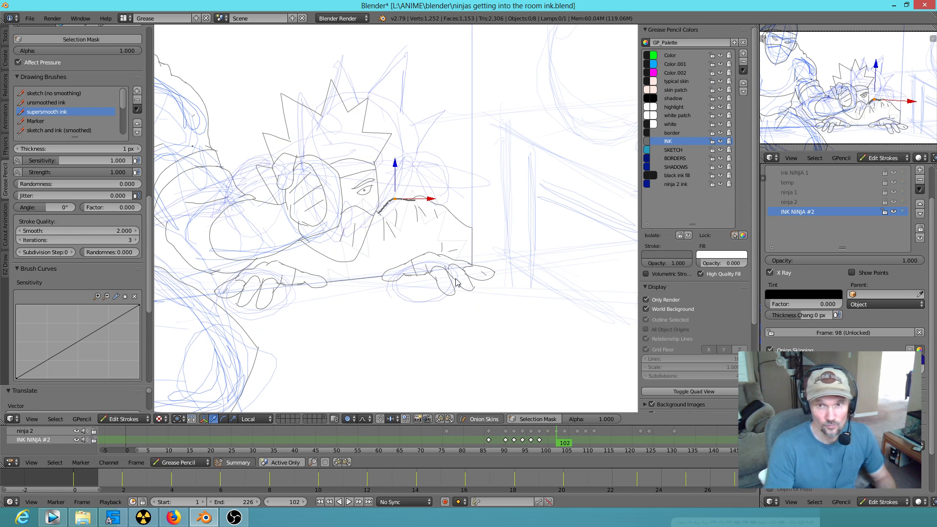
Step: Save the ninja animation file
{"action": "left_click", "coordinate": [31, 19]}
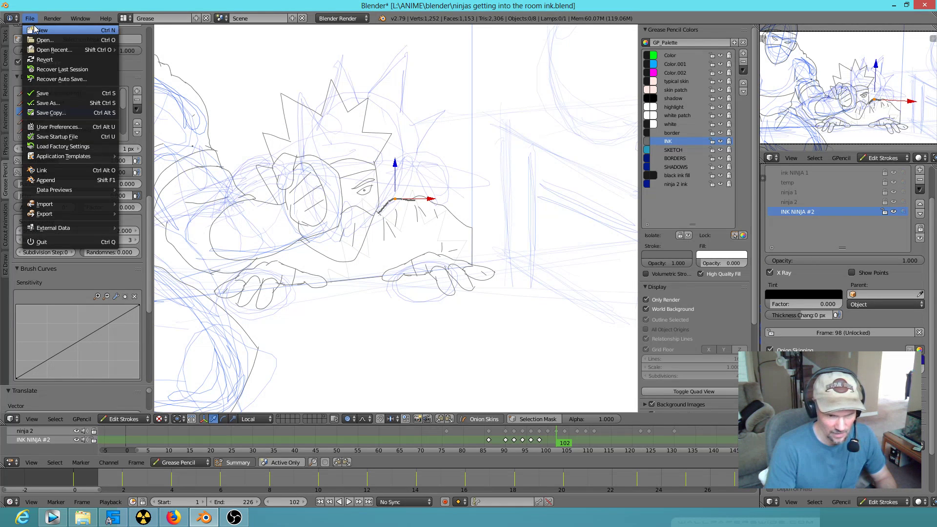
{"action": "left_click", "coordinate": [34, 30]}
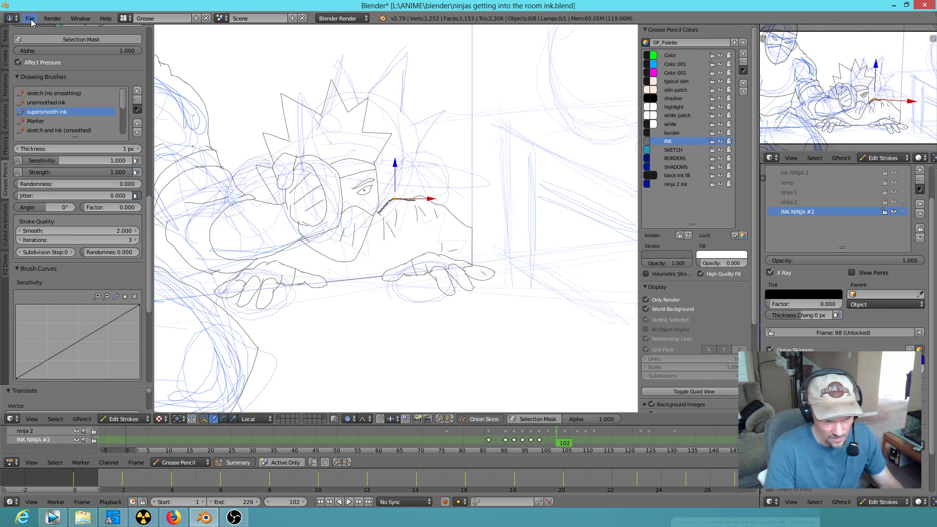
{"action": "left_click", "coordinate": [30, 19]}
{"action": "left_click", "coordinate": [42, 92]}
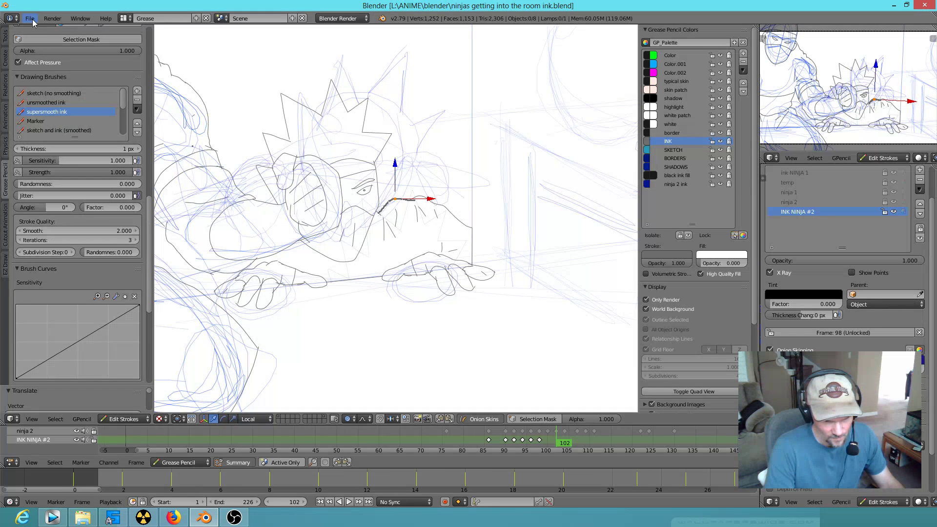
Step: Start a new file from the startup scene and turn on Only Render to hide the grid
{"action": "left_click", "coordinate": [32, 18]}
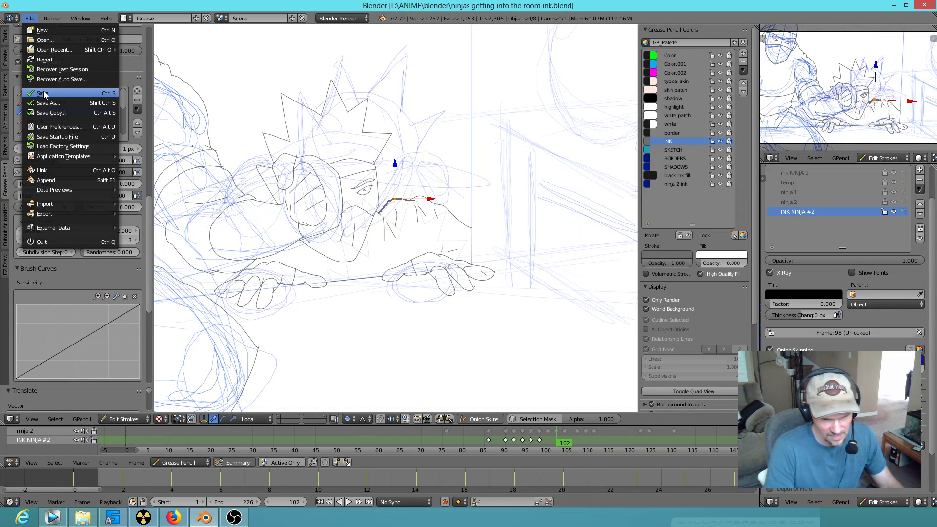
{"action": "left_click", "coordinate": [54, 31]}
{"action": "left_click", "coordinate": [53, 38]}
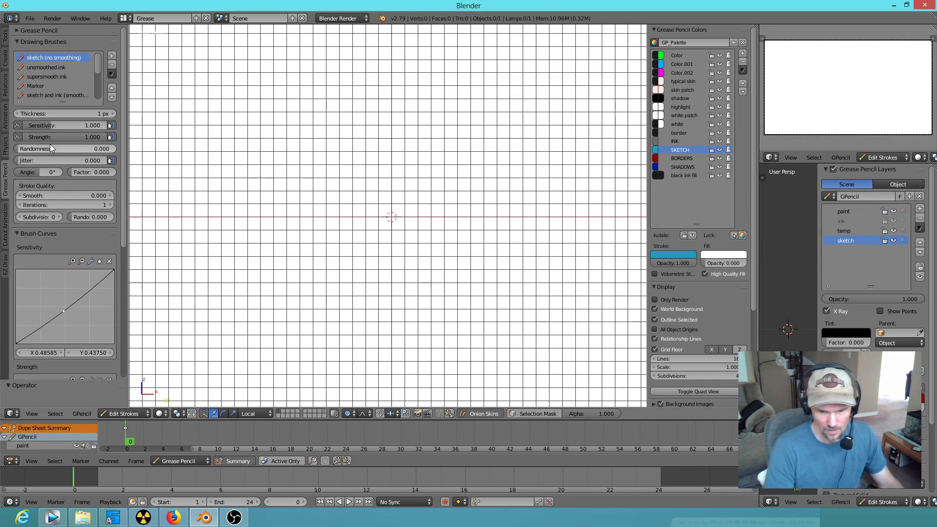
{"action": "left_click", "coordinate": [654, 300]}
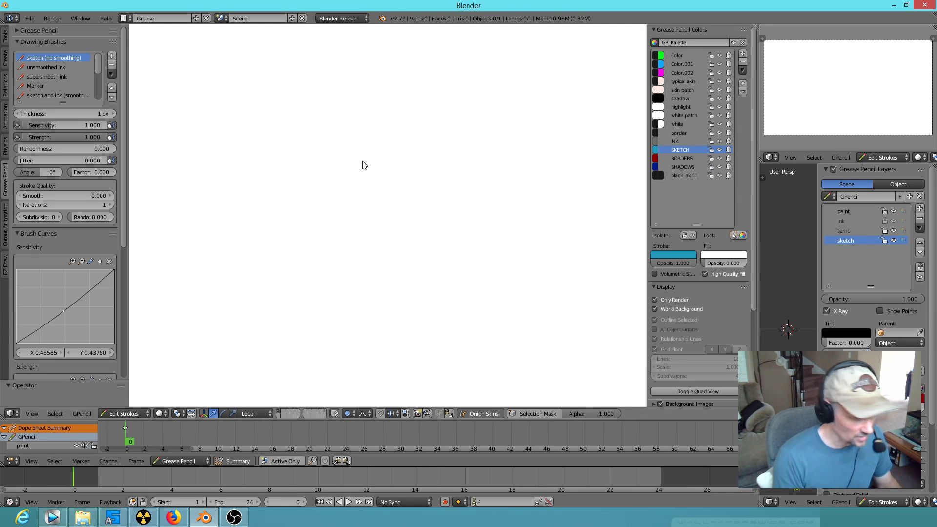
Step: Sketch a rough figure at frame 0 with an hourglass torso, pelvis, circular joints and two hanging arms
{"action": "mouse_move", "coordinate": [327, 147]}
{"action": "left_mouse_down"}
{"action": "mouse_move", "coordinate": [265, 204]}
{"action": "mouse_move", "coordinate": [291, 256]}
{"action": "mouse_move", "coordinate": [285, 287]}
{"action": "mouse_move", "coordinate": [315, 267]}
{"action": "mouse_move", "coordinate": [299, 275]}
{"action": "mouse_move", "coordinate": [347, 209]}
{"action": "mouse_move", "coordinate": [360, 211]}
{"action": "mouse_move", "coordinate": [350, 146]}
{"action": "mouse_move", "coordinate": [397, 161]}
{"action": "mouse_move", "coordinate": [391, 155]}
{"action": "mouse_move", "coordinate": [356, 253]}
{"action": "mouse_move", "coordinate": [343, 247]}
{"action": "mouse_move", "coordinate": [360, 274]}
{"action": "mouse_move", "coordinate": [389, 283]}
{"action": "mouse_move", "coordinate": [341, 235]}
{"action": "mouse_move", "coordinate": [351, 228]}
{"action": "left_mouse_up"}
{"action": "mouse_move", "coordinate": [322, 149]}
{"action": "left_mouse_down"}
{"action": "mouse_move", "coordinate": [402, 161]}
{"action": "mouse_move", "coordinate": [346, 257]}
{"action": "mouse_move", "coordinate": [339, 234]}
{"action": "mouse_move", "coordinate": [373, 272]}
{"action": "mouse_move", "coordinate": [324, 293]}
{"action": "mouse_move", "coordinate": [416, 292]}
{"action": "mouse_move", "coordinate": [399, 293]}
{"action": "mouse_move", "coordinate": [401, 306]}
{"action": "left_mouse_up"}
{"action": "left_click_drag", "start_coordinate": [309, 290], "coordinate": [309, 322]}
{"action": "mouse_move", "coordinate": [410, 266]}
{"action": "right_mouse_down"}
{"action": "mouse_move", "coordinate": [399, 269]}
{"action": "mouse_move", "coordinate": [402, 299]}
{"action": "mouse_move", "coordinate": [391, 297]}
{"action": "right_mouse_up"}
{"action": "mouse_move", "coordinate": [404, 162]}
{"action": "left_mouse_down"}
{"action": "mouse_move", "coordinate": [450, 218]}
{"action": "mouse_move", "coordinate": [454, 210]}
{"action": "mouse_move", "coordinate": [438, 269]}
{"action": "left_mouse_up"}
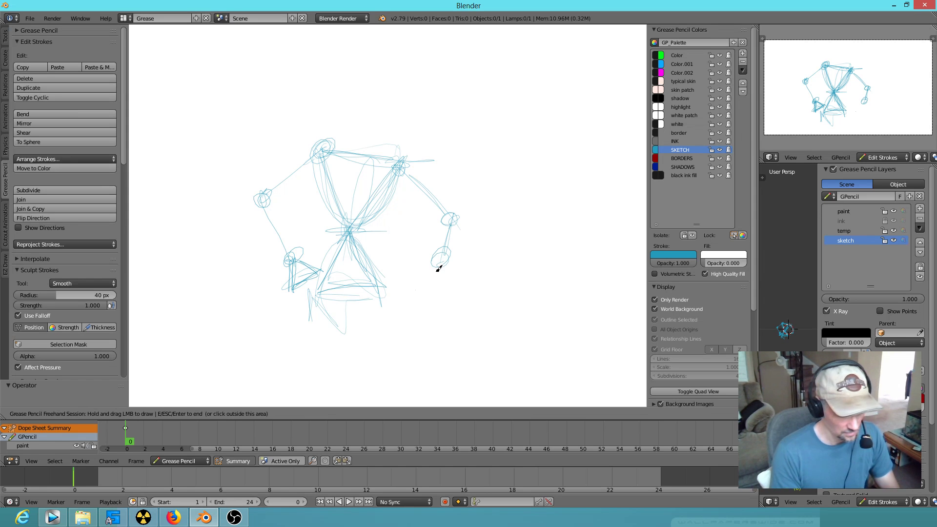
Step: Sketch the torso, pelvis and shoulder joints at frame 1 over the first drawing
{"action": "key", "text": "Right"}
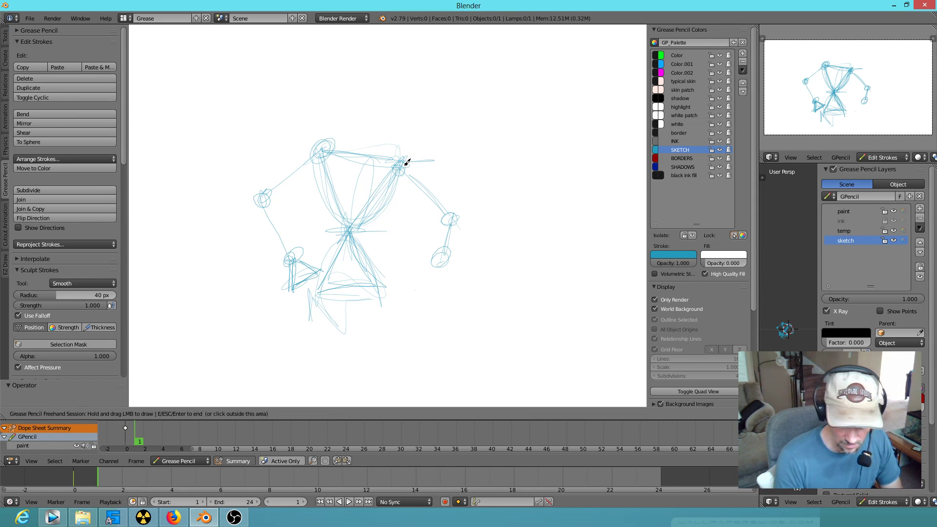
{"action": "key", "text": "Escape"}
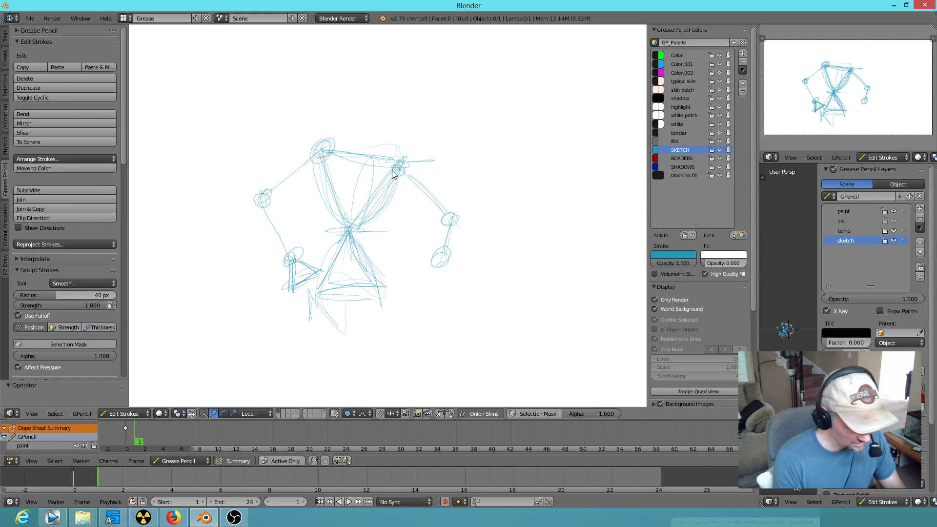
{"action": "mouse_move", "coordinate": [404, 163]}
{"action": "left_mouse_down"}
{"action": "mouse_move", "coordinate": [399, 172]}
{"action": "mouse_move", "coordinate": [410, 166]}
{"action": "left_mouse_up"}
{"action": "mouse_move", "coordinate": [328, 167]}
{"action": "left_mouse_down"}
{"action": "mouse_move", "coordinate": [349, 244]}
{"action": "mouse_move", "coordinate": [359, 239]}
{"action": "left_mouse_up"}
{"action": "mouse_move", "coordinate": [369, 189]}
{"action": "left_mouse_down"}
{"action": "mouse_move", "coordinate": [339, 155]}
{"action": "mouse_move", "coordinate": [356, 253]}
{"action": "mouse_move", "coordinate": [371, 278]}
{"action": "mouse_move", "coordinate": [338, 201]}
{"action": "left_mouse_up"}
{"action": "left_click_drag", "start_coordinate": [330, 152], "coordinate": [332, 151]}
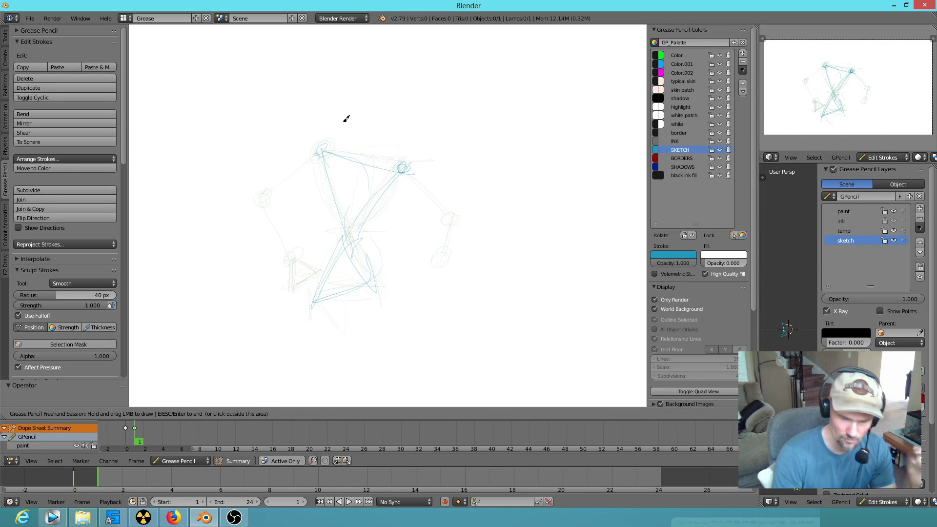
Step: Sketch the raised upper arm with an elbow circle at frame 1, and erase the trial swing arcs for its forearm
{"action": "mouse_move", "coordinate": [325, 147]}
{"action": "left_mouse_down"}
{"action": "mouse_move", "coordinate": [272, 193]}
{"action": "mouse_move", "coordinate": [259, 117]}
{"action": "mouse_move", "coordinate": [276, 239]}
{"action": "left_mouse_up"}
{"action": "mouse_move", "coordinate": [278, 128]}
{"action": "left_mouse_down"}
{"action": "mouse_move", "coordinate": [321, 150]}
{"action": "mouse_move", "coordinate": [263, 104]}
{"action": "left_mouse_up"}
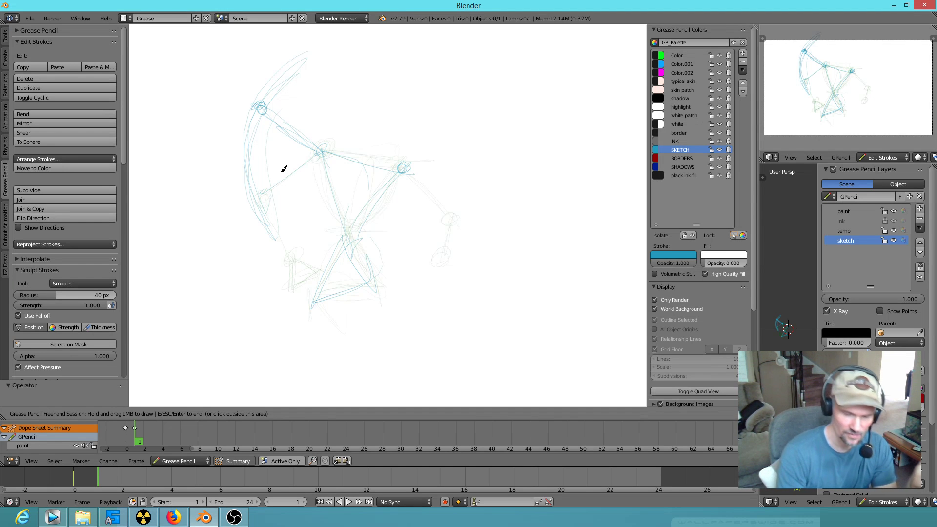
{"action": "left_click_drag", "start_coordinate": [259, 184], "coordinate": [259, 187]}
{"action": "mouse_move", "coordinate": [264, 100]}
{"action": "left_mouse_down"}
{"action": "mouse_move", "coordinate": [318, 151]}
{"action": "mouse_move", "coordinate": [257, 218]}
{"action": "left_mouse_up"}
{"action": "left_click_drag", "start_coordinate": [275, 83], "coordinate": [263, 226]}
{"action": "mouse_move", "coordinate": [254, 93]}
{"action": "right_mouse_down"}
{"action": "mouse_move", "coordinate": [237, 131]}
{"action": "mouse_move", "coordinate": [264, 180]}
{"action": "mouse_move", "coordinate": [241, 98]}
{"action": "mouse_move", "coordinate": [271, 66]}
{"action": "right_mouse_up"}
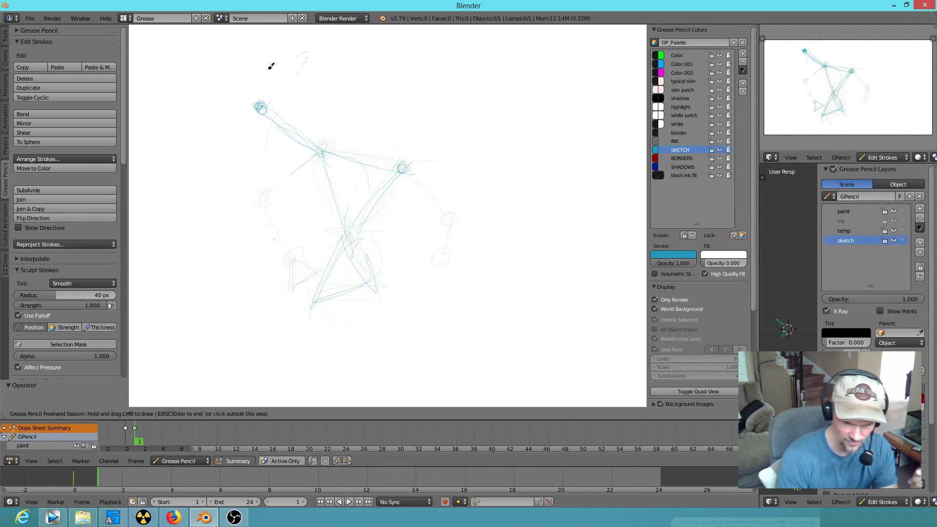
Step: Sketch a short forearm hanging from the raised elbow with a small circle for the hand, undoing the misplaced hand circle
{"action": "left_click_drag", "start_coordinate": [268, 194], "coordinate": [252, 207]}
{"action": "left_click_drag", "start_coordinate": [279, 264], "coordinate": [297, 253]}
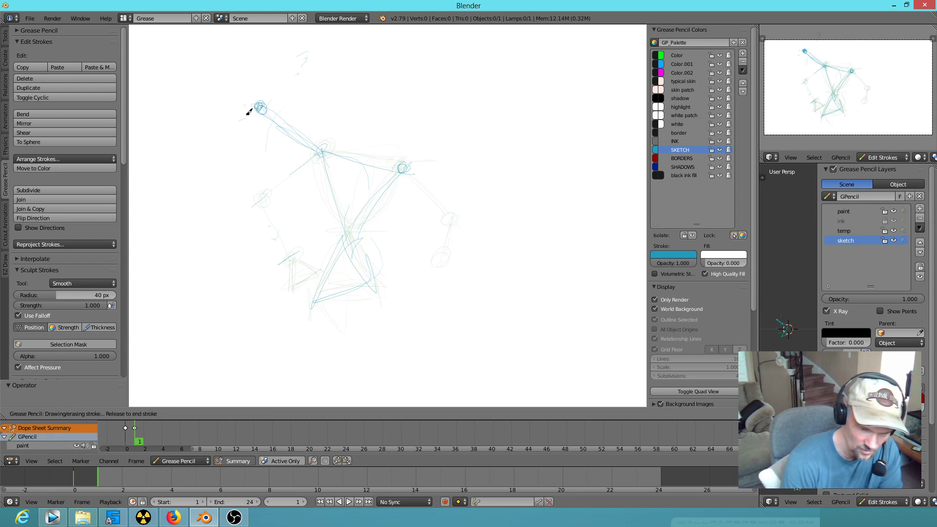
{"action": "left_click_drag", "start_coordinate": [285, 189], "coordinate": [288, 192]}
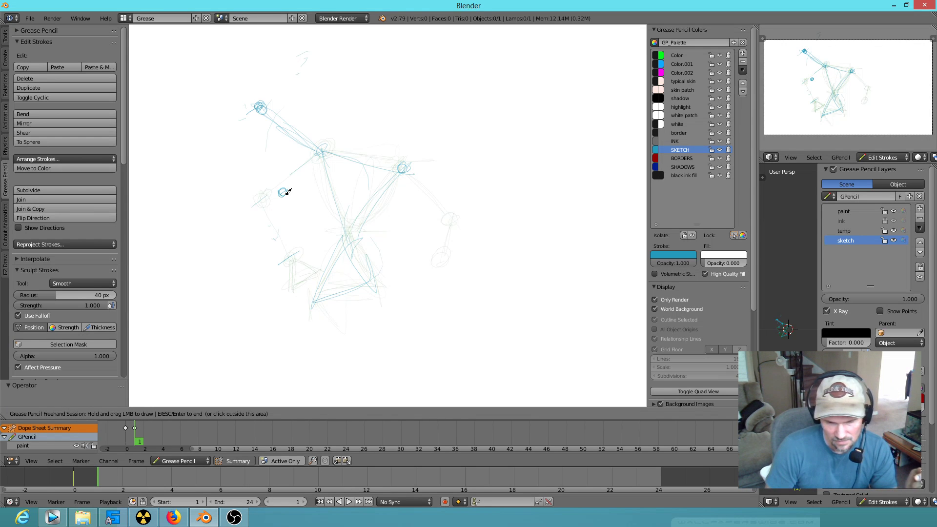
{"action": "key", "text": "ctrl+z"}
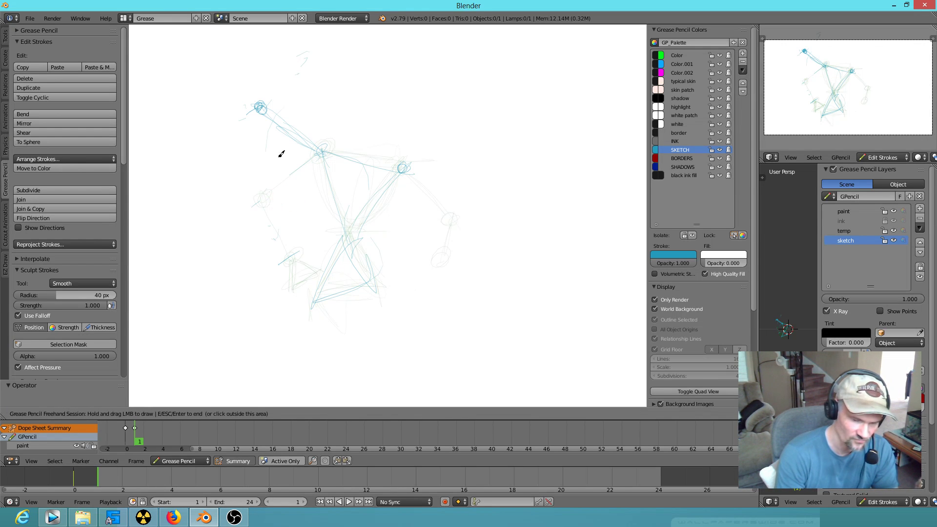
{"action": "left_click_drag", "start_coordinate": [249, 149], "coordinate": [254, 151]}
{"action": "left_click_drag", "start_coordinate": [259, 103], "coordinate": [251, 148]}
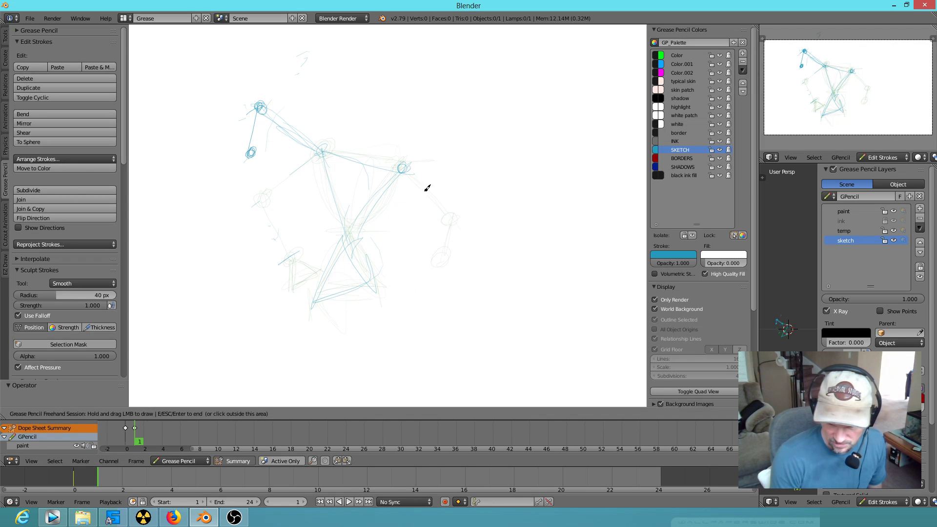
Step: Sketch the opposite arm with an elbow circle, a swing arc and the forearm reaching outward to a hand circle
{"action": "mouse_move", "coordinate": [409, 166]}
{"action": "left_mouse_down"}
{"action": "mouse_move", "coordinate": [452, 221]}
{"action": "mouse_move", "coordinate": [511, 220]}
{"action": "left_mouse_up"}
{"action": "left_click_drag", "start_coordinate": [400, 266], "coordinate": [511, 210]}
{"action": "mouse_move", "coordinate": [451, 215]}
{"action": "left_mouse_down"}
{"action": "mouse_move", "coordinate": [469, 250]}
{"action": "mouse_move", "coordinate": [441, 268]}
{"action": "mouse_move", "coordinate": [446, 218]}
{"action": "left_mouse_up"}
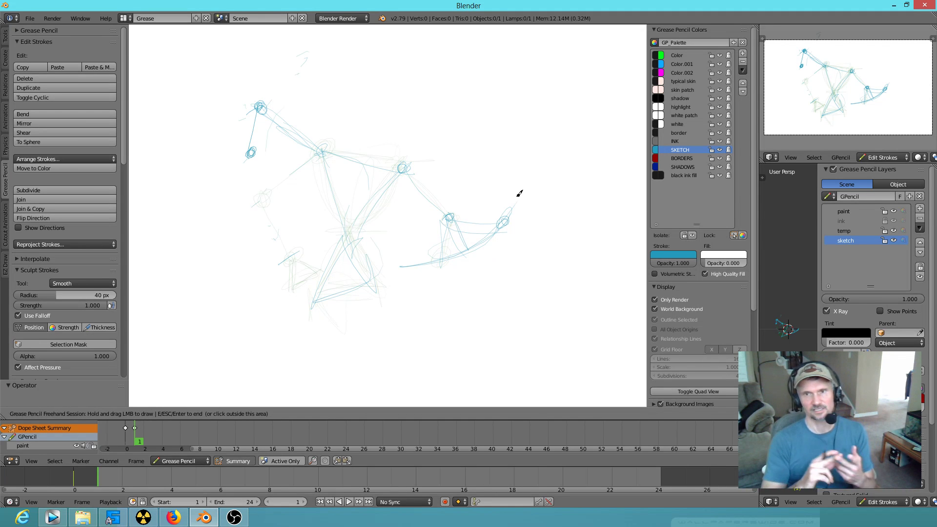
Step: Flip back and forth between frames 0 and 1 to compare the two poses
{"action": "key", "text": "Left"}
{"action": "key", "text": "Right"}
{"action": "key", "text": "Left"}
{"action": "key", "text": "Right"}
{"action": "key", "text": "Left"}
{"action": "key", "text": "Right"}
{"action": "key", "text": "Left"}
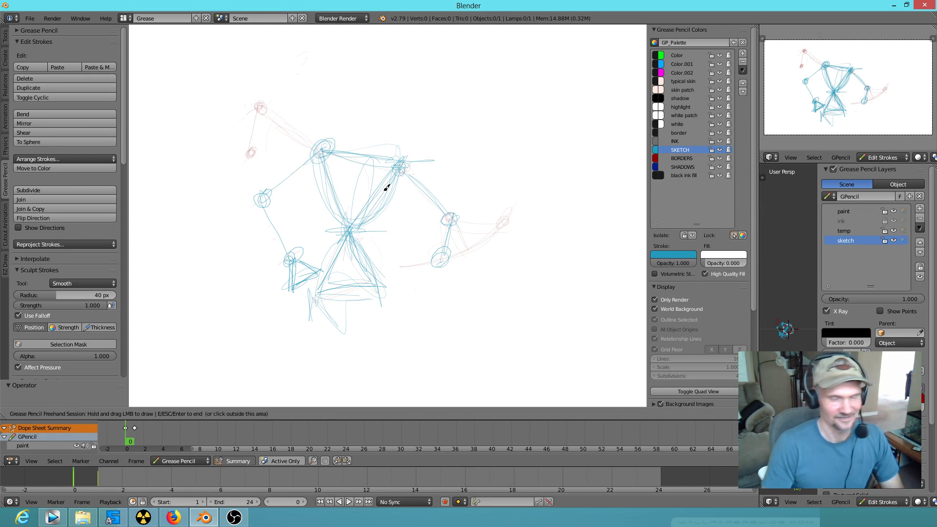
{"action": "key", "text": "Down"}
{"action": "key", "text": "Right"}
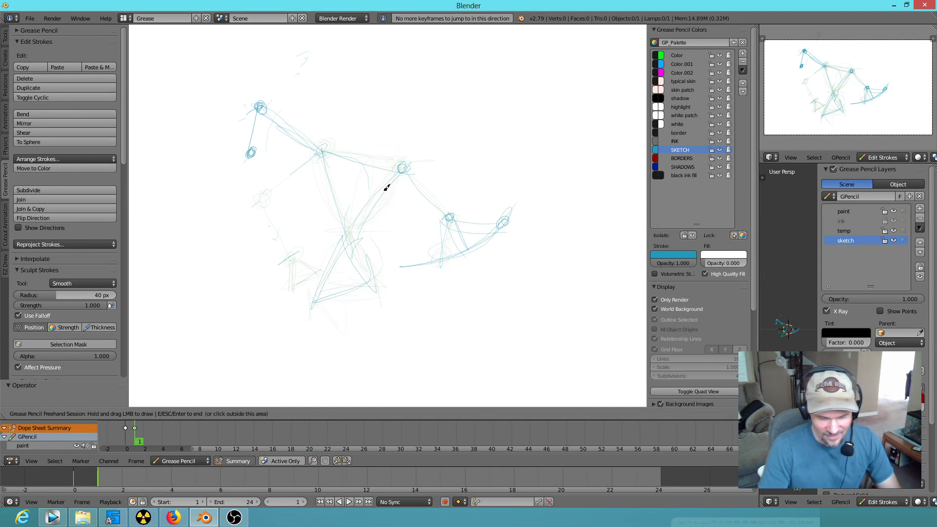
Step: Sketch a small waist joint circle at frame 2
{"action": "key", "text": "Right"}
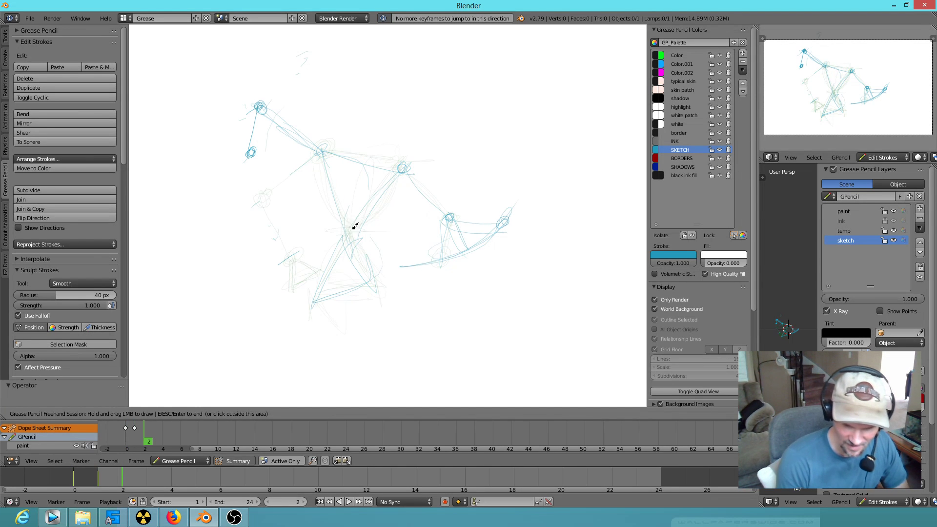
{"action": "left_click_drag", "start_coordinate": [348, 235], "coordinate": [349, 233]}
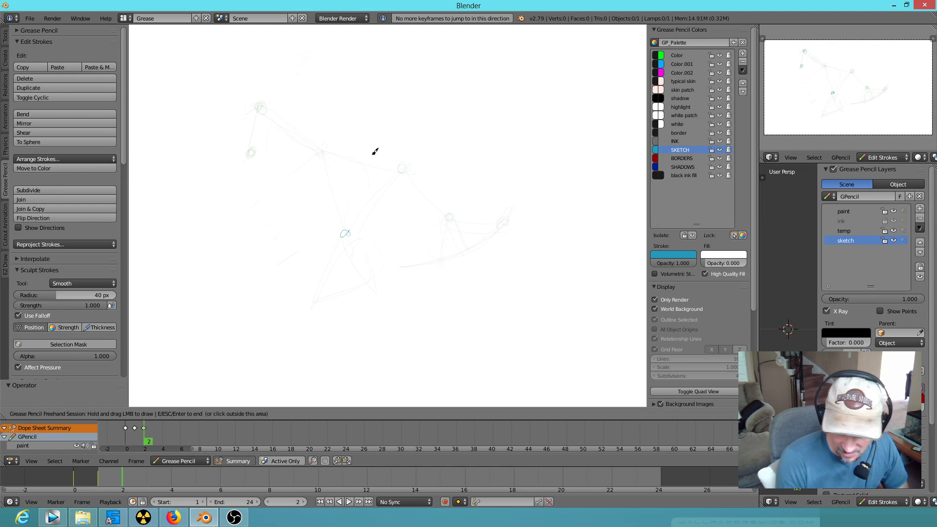
{"action": "left_click_drag", "start_coordinate": [349, 223], "coordinate": [349, 230]}
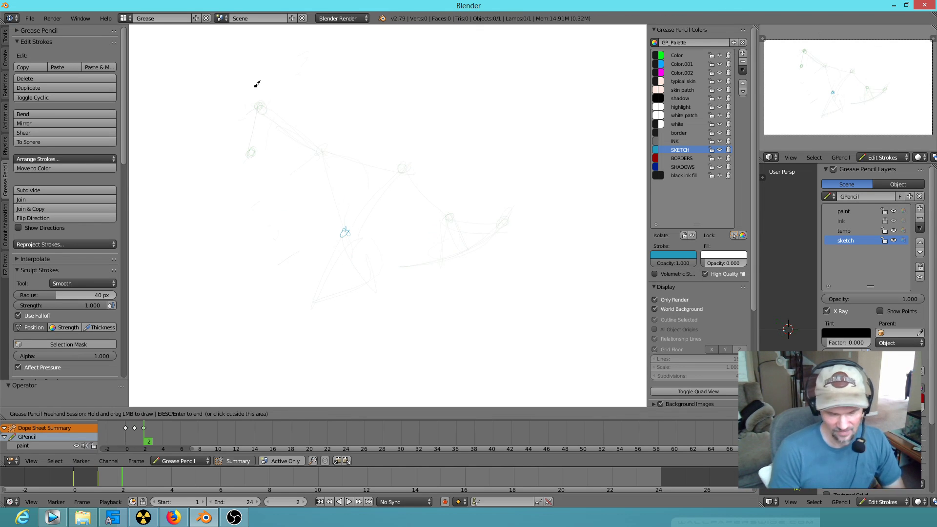
Step: Select the upper-body strokes at frame 1 and try rotating them with the proportional editing size reduced to 0.11
{"action": "key", "text": "Left"}
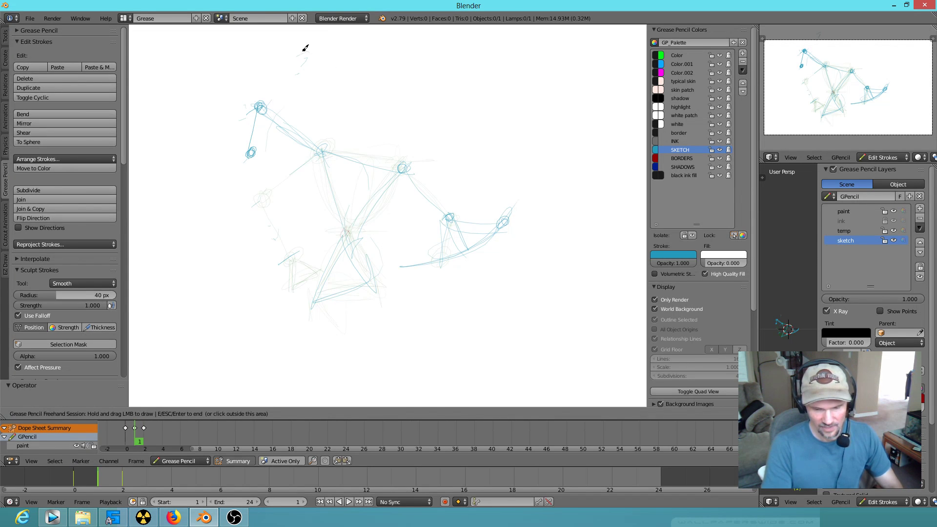
{"action": "key", "text": "Escape"}
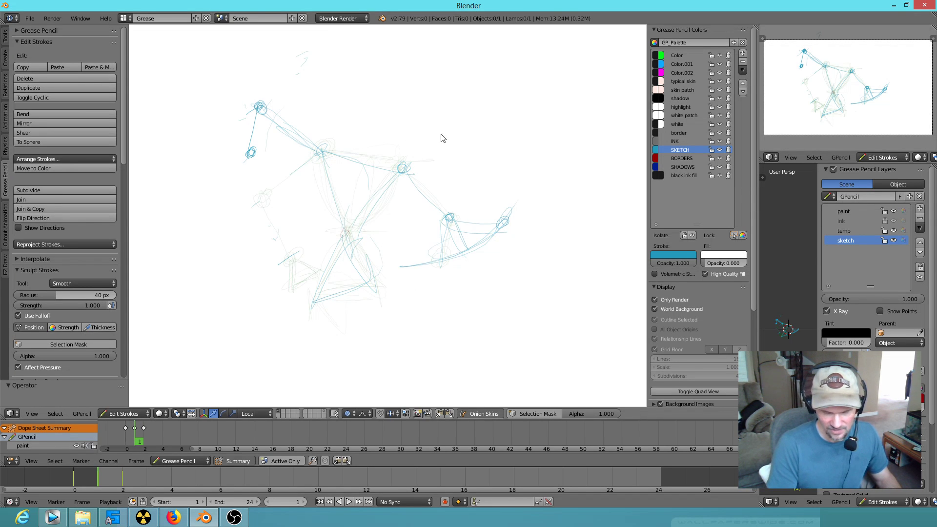
{"action": "mouse_move", "coordinate": [432, 130]}
{"action": "left_mouse_down", "text": "ctrl"}
{"action": "mouse_move", "coordinate": [228, 63]}
{"action": "mouse_move", "coordinate": [241, 205]}
{"action": "mouse_move", "coordinate": [364, 241]}
{"action": "mouse_move", "coordinate": [410, 283]}
{"action": "mouse_move", "coordinate": [542, 140]}
{"action": "mouse_move", "coordinate": [347, 119]}
{"action": "left_mouse_up", "text": "ctrl"}
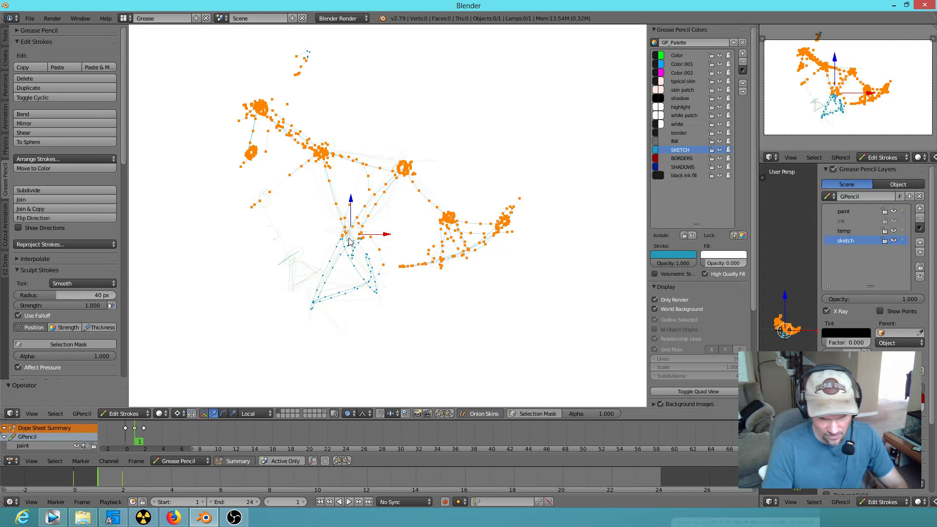
{"action": "key", "text": "r"}
{"action": "scroll", "coordinate": [463, 314], "scroll_direction": "up", "scroll_amount": 15}
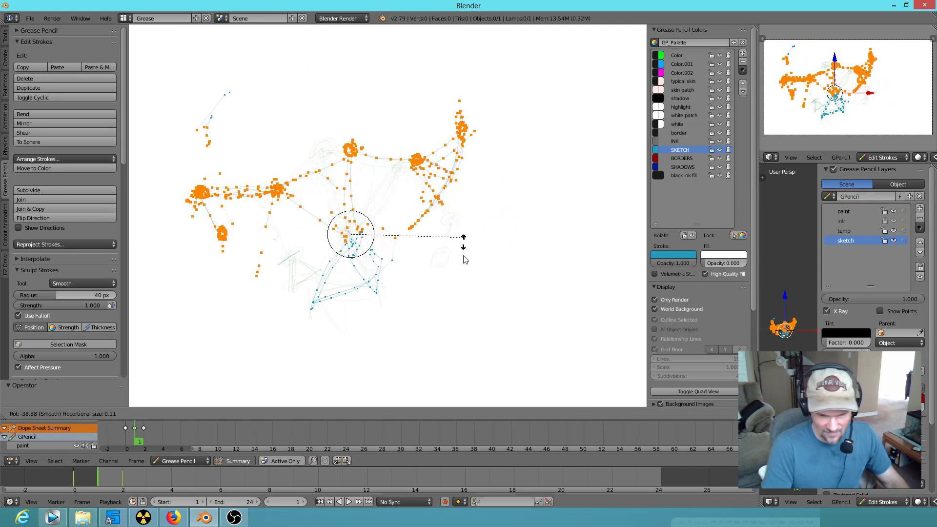
{"action": "left_click", "coordinate": [428, 293]}
Step: Delete the keyframe at frame 2 and rotate the selected upper body counter-clockwise about the waist there
{"action": "key", "text": "Right"}
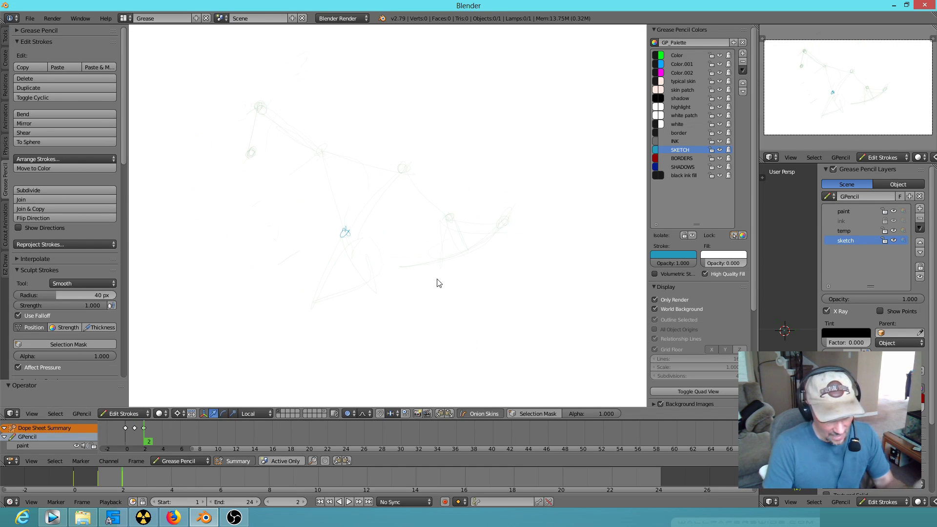
{"action": "key", "text": "x"}
{"action": "left_click", "coordinate": [144, 432]}
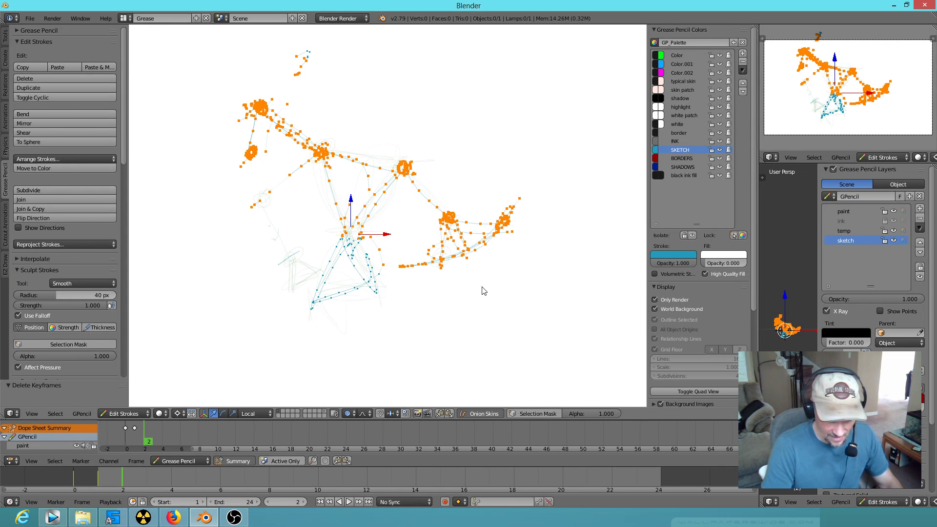
{"action": "key", "text": "r"}
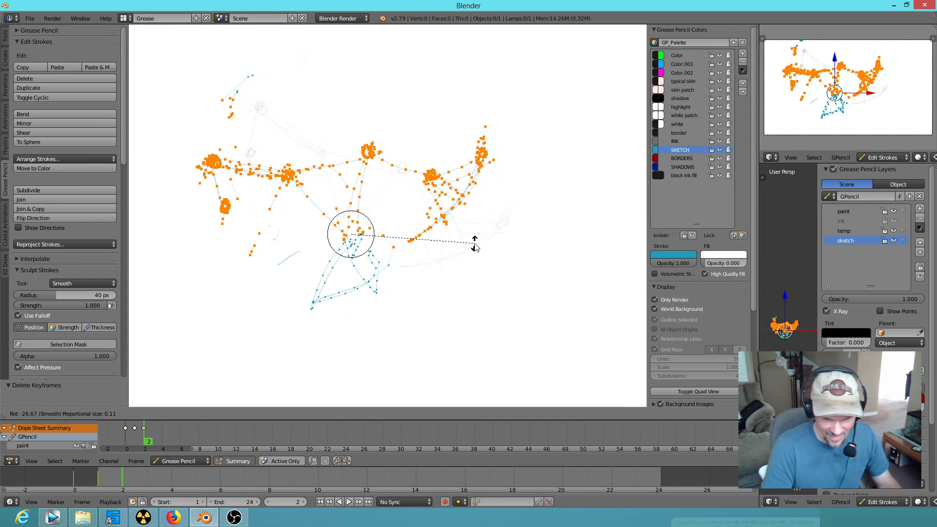
{"action": "left_click", "coordinate": [447, 248]}
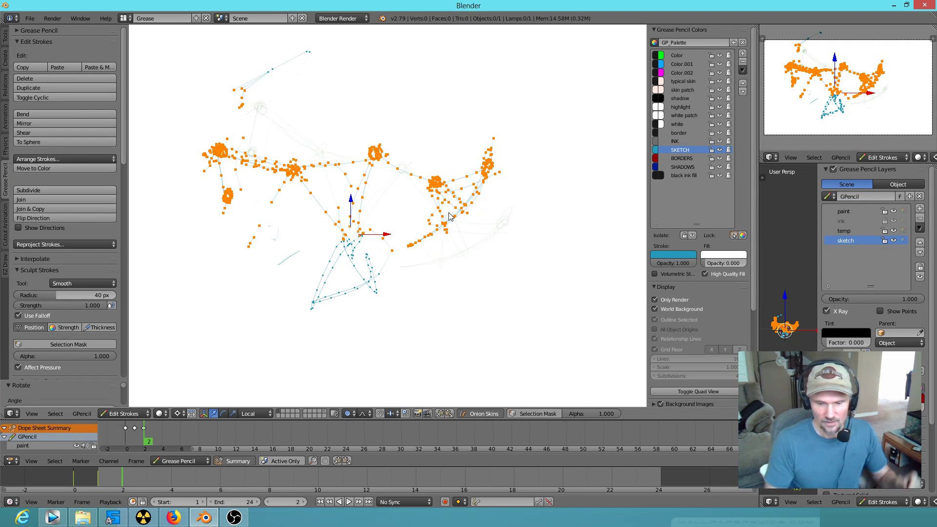
Step: Turn off Only Render and place the 3D cursor on the outstretched arm's elbow circle
{"action": "left_click", "coordinate": [655, 300]}
{"action": "left_click", "coordinate": [459, 142]}
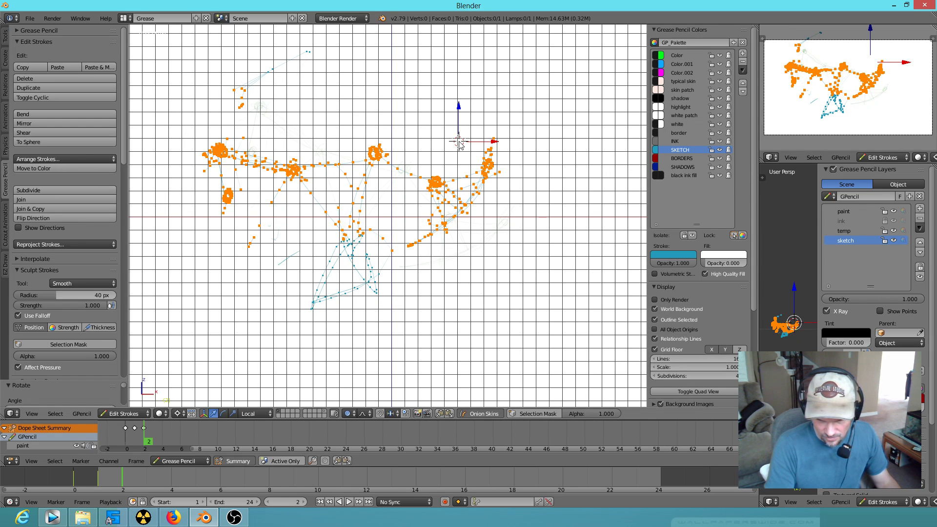
{"action": "left_click", "coordinate": [436, 182]}
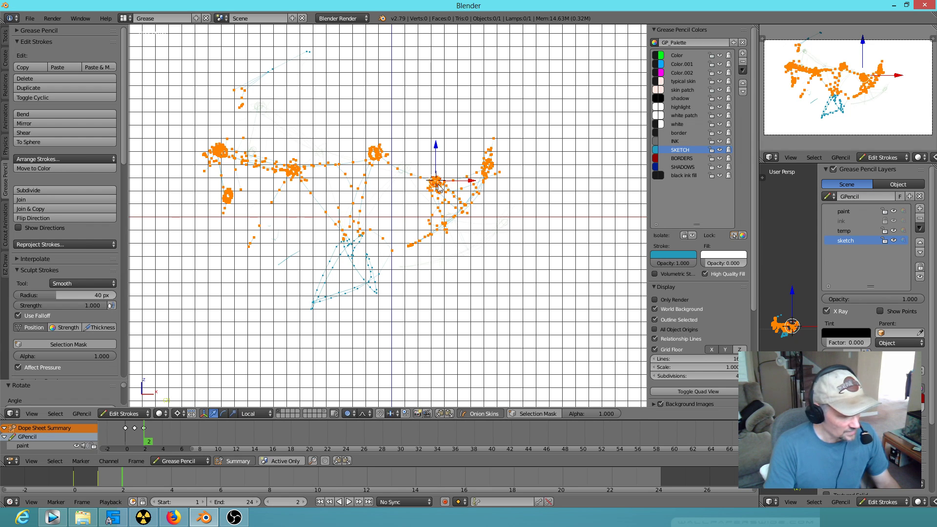
Step: Select only the outstretched forearm and hand strokes and rotate them clockwise about the elbow
{"action": "key", "text": "a"}
{"action": "mouse_move", "coordinate": [507, 158]}
{"action": "left_mouse_down", "text": "ctrl"}
{"action": "mouse_move", "coordinate": [481, 149]}
{"action": "mouse_move", "coordinate": [444, 181]}
{"action": "mouse_move", "coordinate": [477, 211]}
{"action": "mouse_move", "coordinate": [544, 161]}
{"action": "left_mouse_up", "text": "ctrl"}
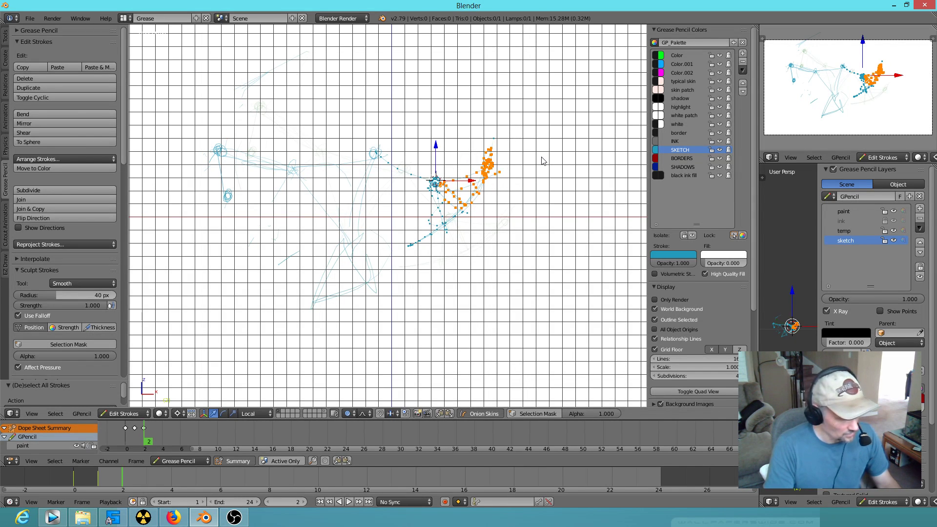
{"action": "key", "text": "r"}
{"action": "left_click", "coordinate": [510, 232]}
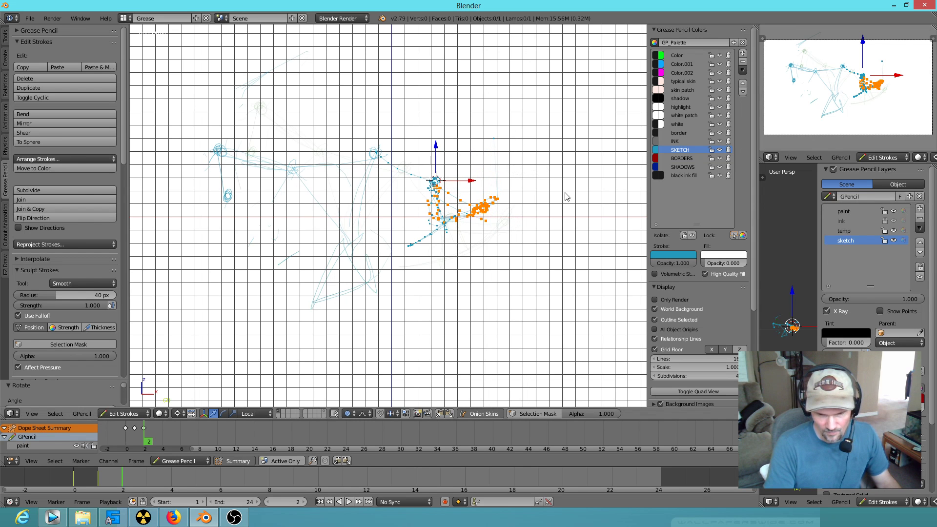
Step: Move the 3D cursor to the outstretched arm's shoulder and rotate the whole arm upward about it
{"action": "left_click", "coordinate": [375, 153]}
{"action": "mouse_move", "coordinate": [523, 203]}
{"action": "left_mouse_down", "text": "ctrl"}
{"action": "mouse_move", "coordinate": [392, 151]}
{"action": "mouse_move", "coordinate": [400, 205]}
{"action": "mouse_move", "coordinate": [383, 164]}
{"action": "left_mouse_up", "text": "ctrl"}
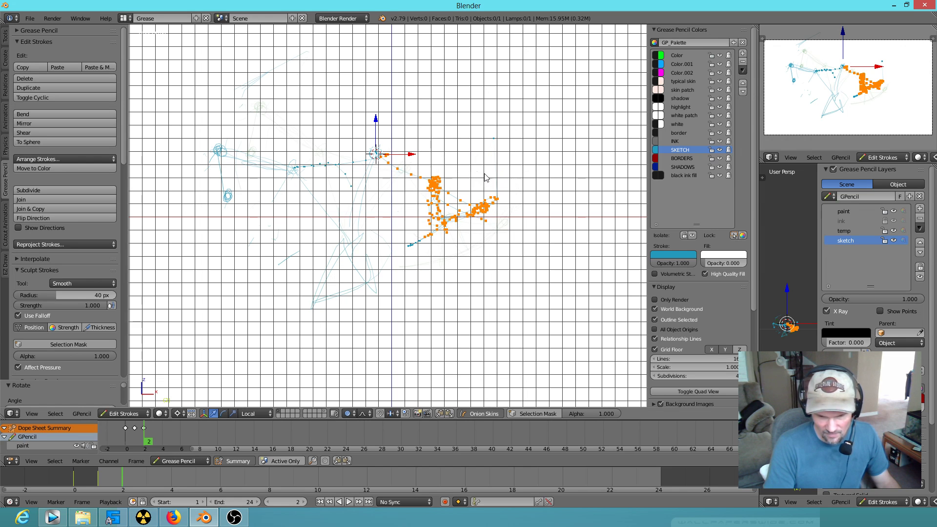
{"action": "left_click", "coordinate": [376, 160]}
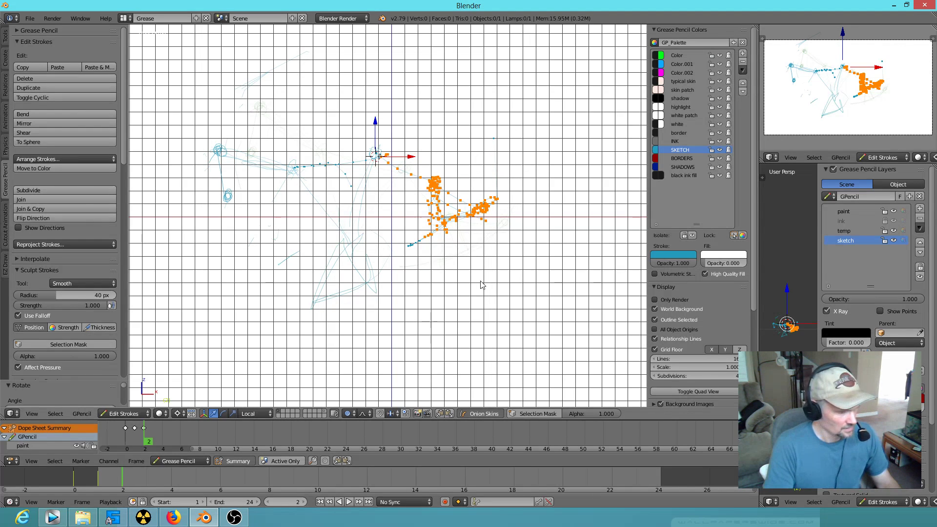
{"action": "key", "text": "r"}
{"action": "left_click", "coordinate": [507, 160]}
Step: Remove the leftover swing-arc strokes around the raised arm and redraw its forearm line from elbow to hand
{"action": "left_click", "coordinate": [409, 247]}
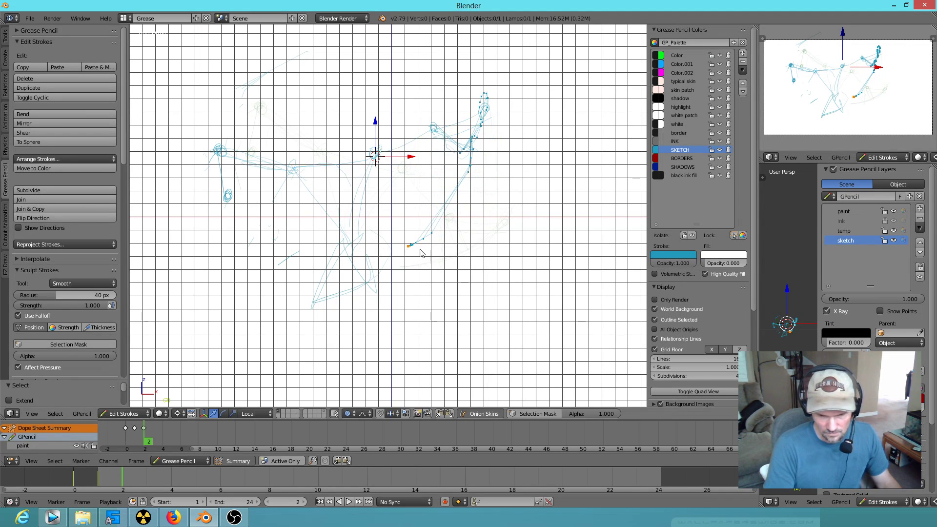
{"action": "left_click", "coordinate": [448, 265]}
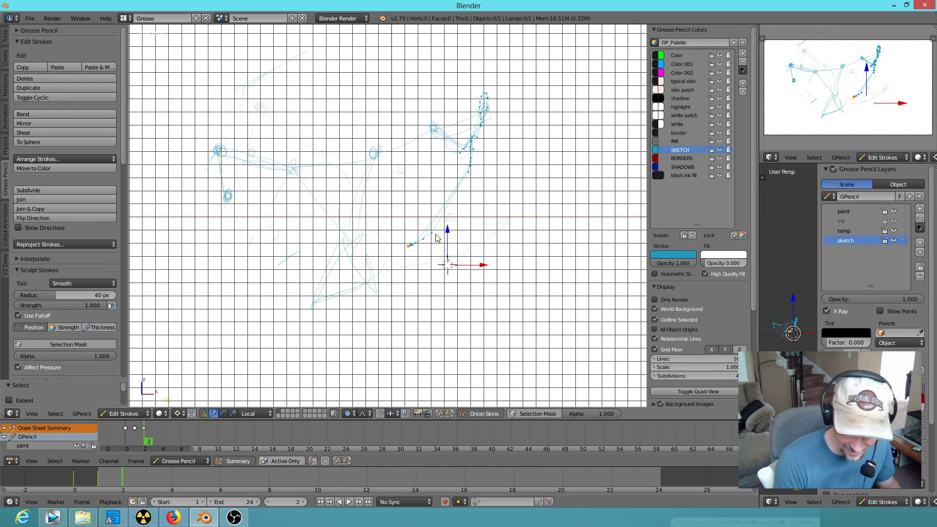
{"action": "right_click", "coordinate": [424, 247]}
{"action": "mouse_move", "coordinate": [426, 250]}
{"action": "right_mouse_down"}
{"action": "mouse_move", "coordinate": [429, 224]}
{"action": "mouse_move", "coordinate": [464, 179]}
{"action": "mouse_move", "coordinate": [464, 168]}
{"action": "mouse_move", "coordinate": [445, 155]}
{"action": "right_mouse_up"}
{"action": "left_click_drag", "start_coordinate": [433, 129], "coordinate": [484, 111]}
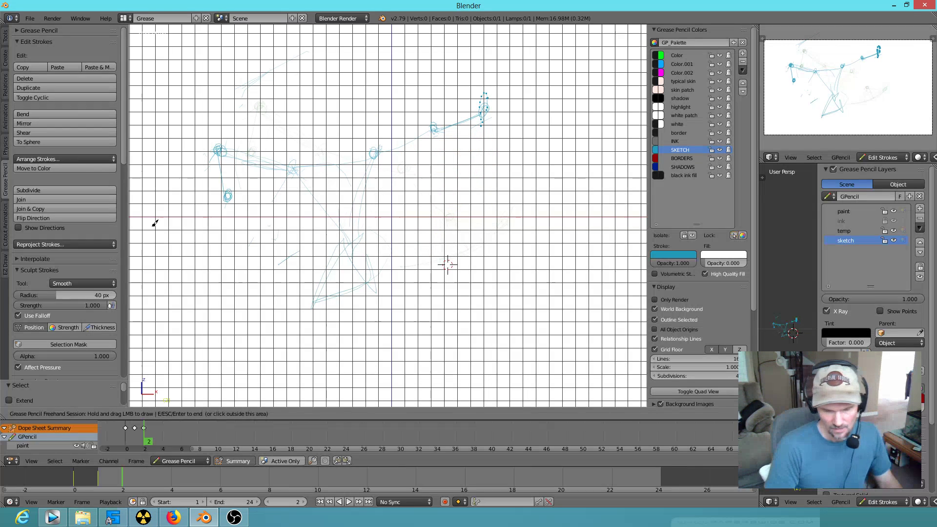
Step: Play the animation and scrub between frames 1 and 2 to check the arm swing
{"action": "left_click", "coordinate": [146, 442]}
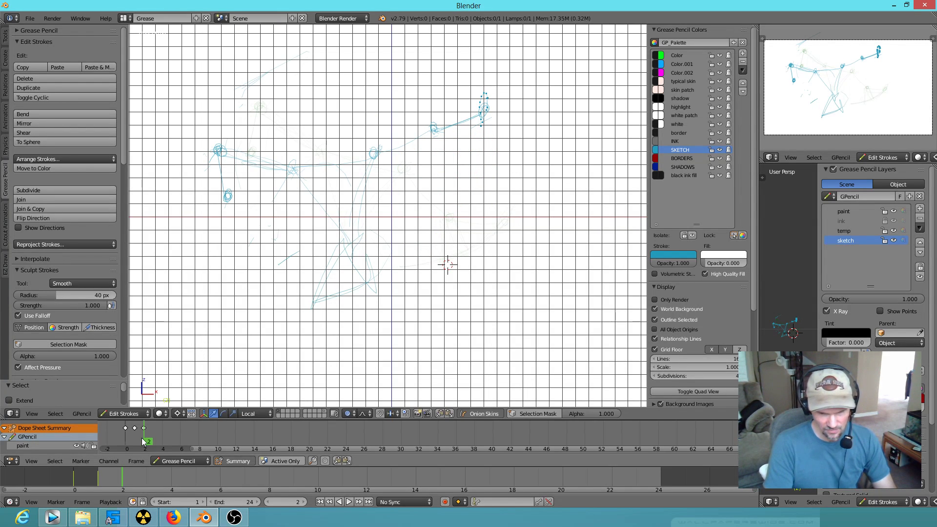
{"action": "key", "text": "alt+a"}
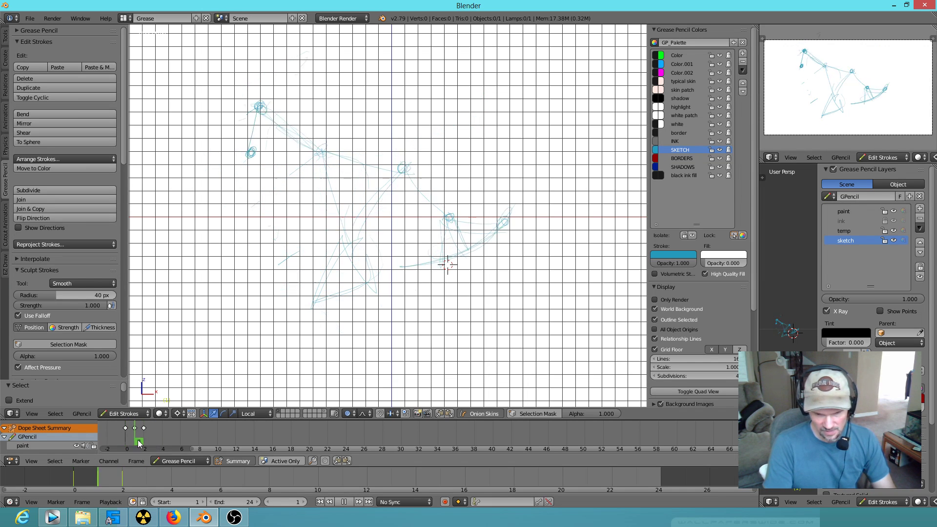
{"action": "mouse_move", "coordinate": [164, 452]}
{"action": "left_mouse_down"}
{"action": "mouse_move", "coordinate": [126, 442]}
{"action": "mouse_move", "coordinate": [137, 441]}
{"action": "left_mouse_up"}
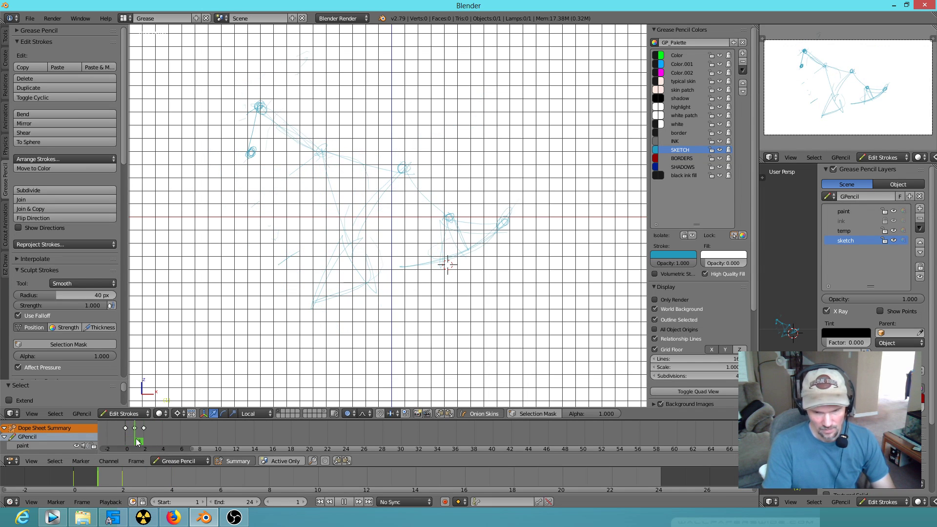
{"action": "key", "text": "alt+a"}
Step: Move the frame 2 keyframe to frame 3 and start a blank in-between drawing at frame 2
{"action": "right_click_drag", "start_coordinate": [144, 428], "coordinate": [154, 430]}
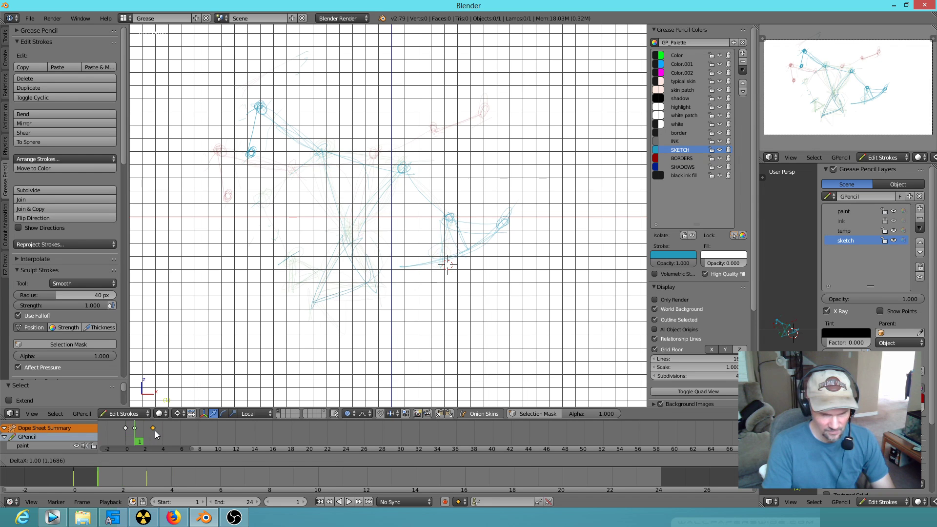
{"action": "left_click", "coordinate": [145, 433]}
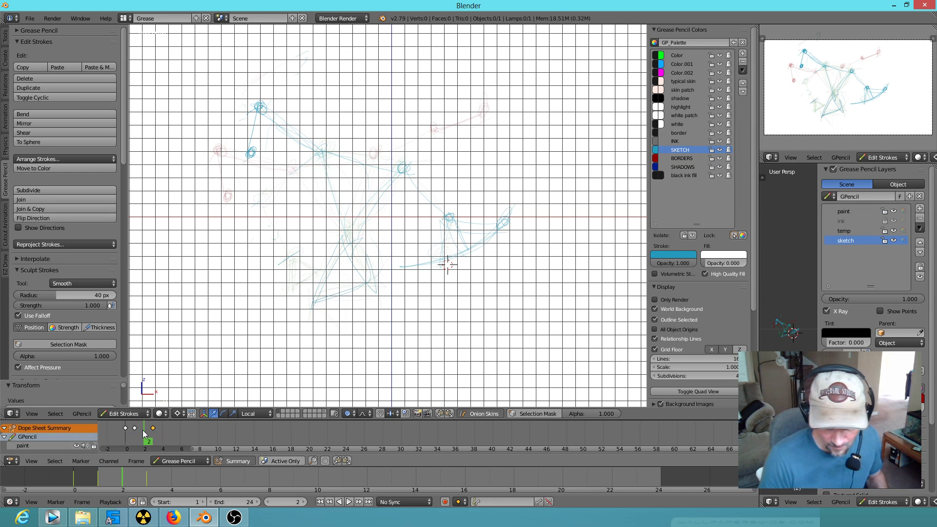
{"action": "key", "text": "d"}
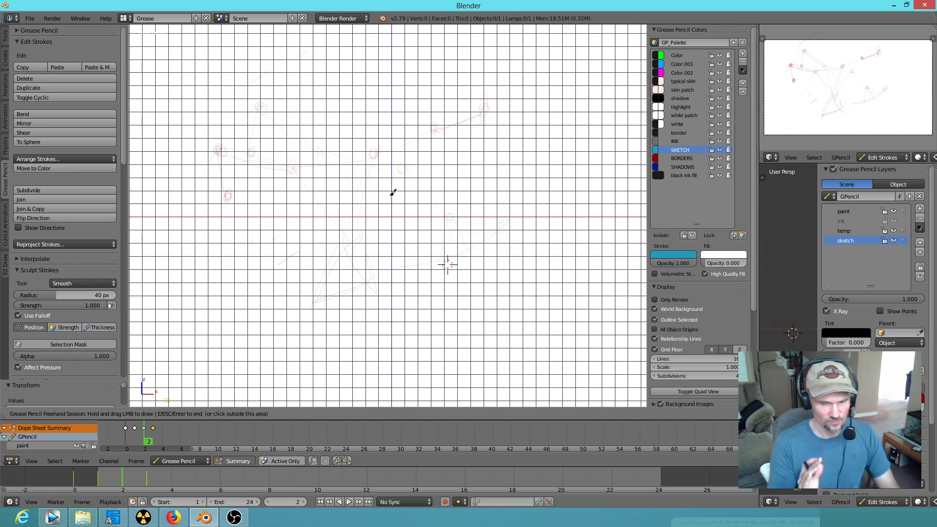
Step: Flip through frames 1 to 3 to compare the two poses around the blank in-between
{"action": "key", "text": "Left"}
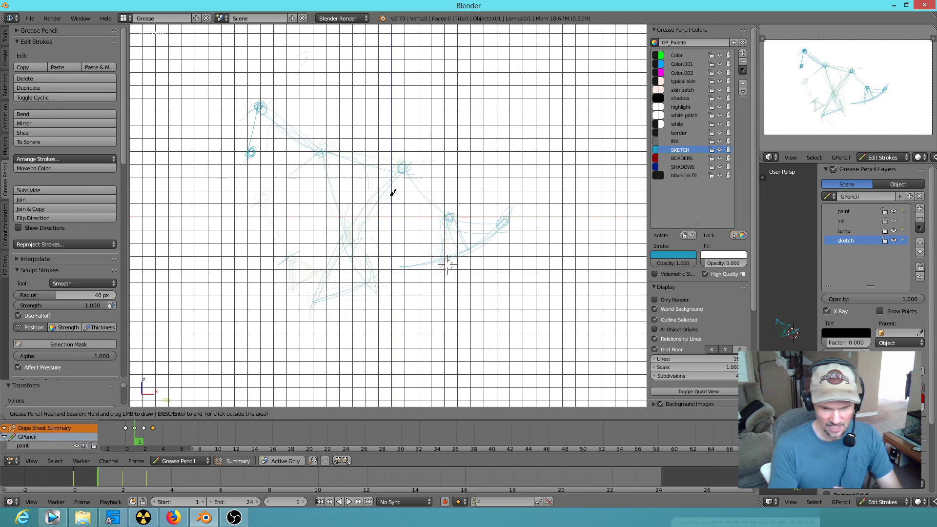
{"action": "key", "text": "Right"}
{"action": "key", "text": "Right"}
{"action": "key", "text": "Left"}
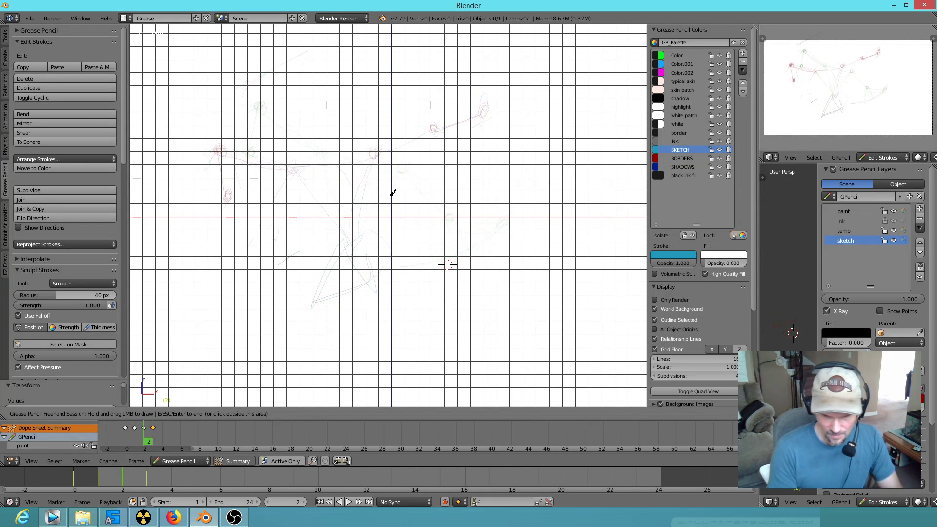
{"action": "key", "text": "Left"}
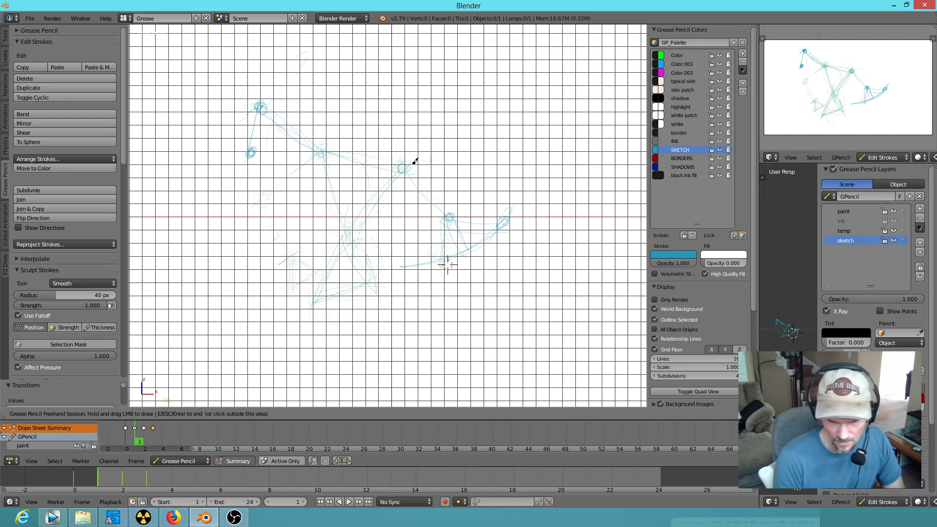
Step: Mark the shoulder's start and end positions and the raised elbow at frame 2, retracing the lowered elbow circle at frame 1
{"action": "key", "text": "Right"}
{"action": "left_click_drag", "start_coordinate": [406, 163], "coordinate": [374, 157]}
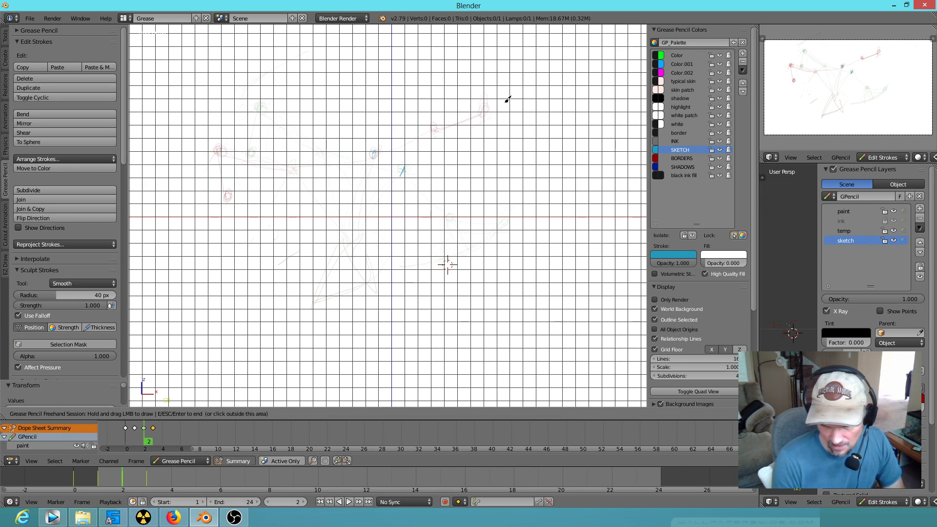
{"action": "key", "text": "Left"}
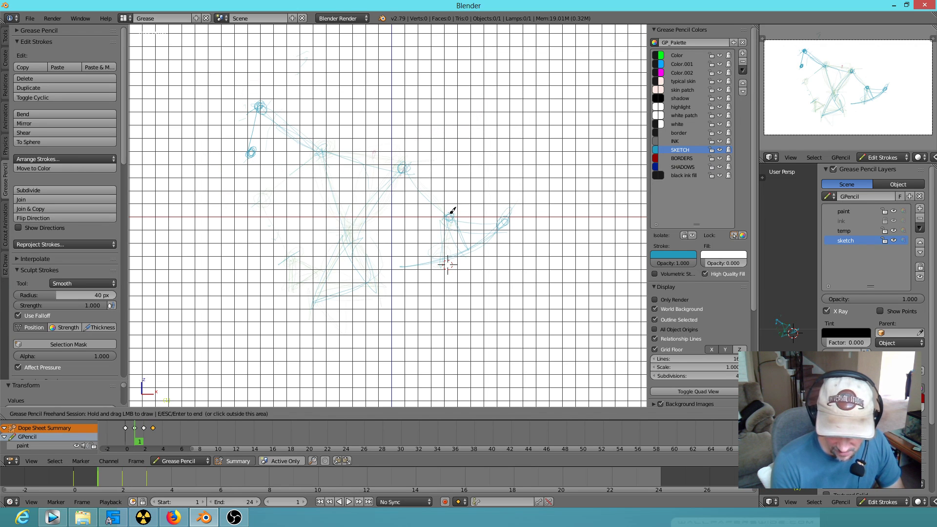
{"action": "left_click_drag", "start_coordinate": [453, 211], "coordinate": [450, 211]}
{"action": "key", "text": "Right"}
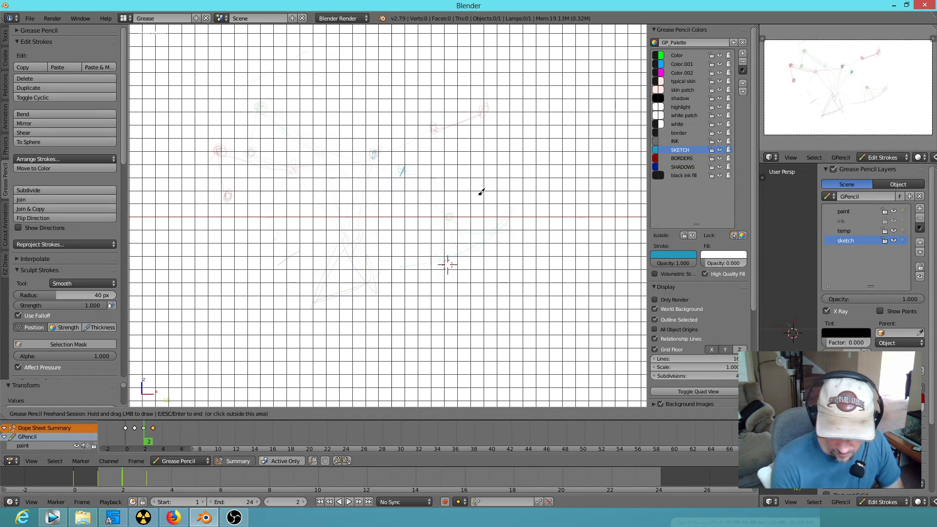
{"action": "left_click_drag", "start_coordinate": [437, 120], "coordinate": [436, 125]}
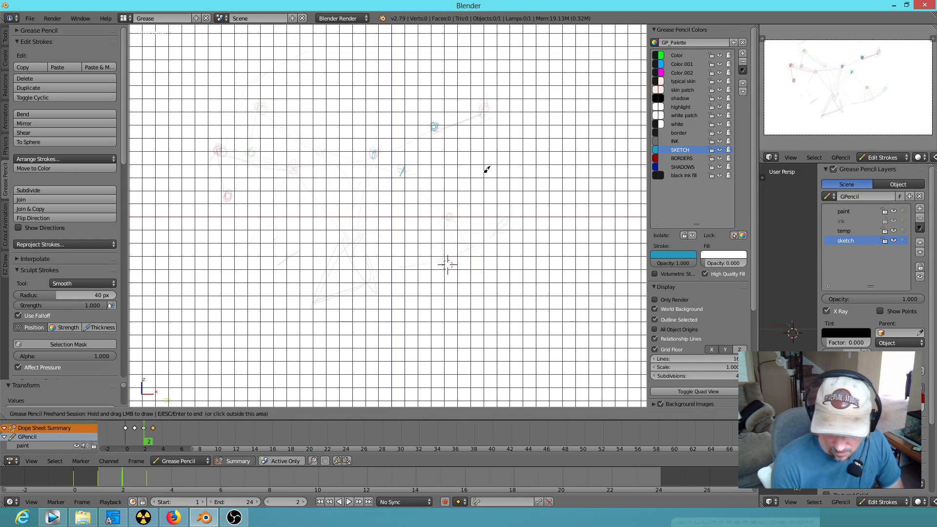
Step: Retrace the outstretched hand at frame 1 and sketch a guide stroke across the raised hand position at frame 2
{"action": "key", "text": "Left"}
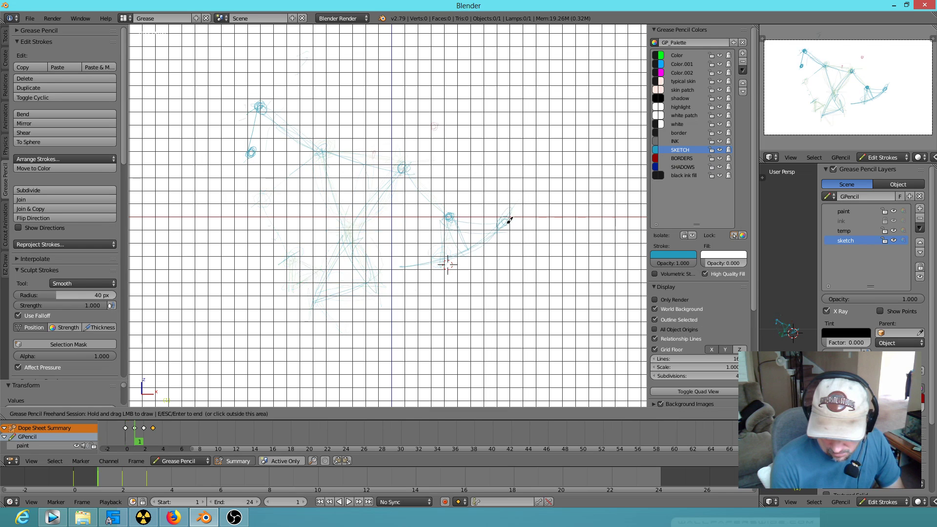
{"action": "left_click_drag", "start_coordinate": [506, 205], "coordinate": [509, 253]}
{"action": "key", "text": "Right"}
{"action": "left_click_drag", "start_coordinate": [484, 96], "coordinate": [489, 125]}
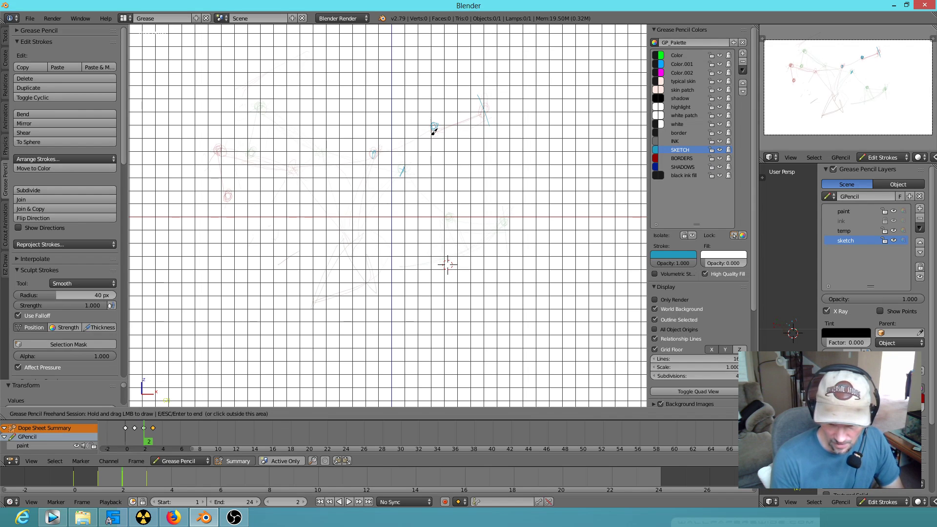
Step: Sketch the in-between shoulder circle midway between the shoulder marks, plus an elbow swing arc with an in-between elbow circle
{"action": "key", "text": "Left"}
{"action": "key", "text": "Right"}
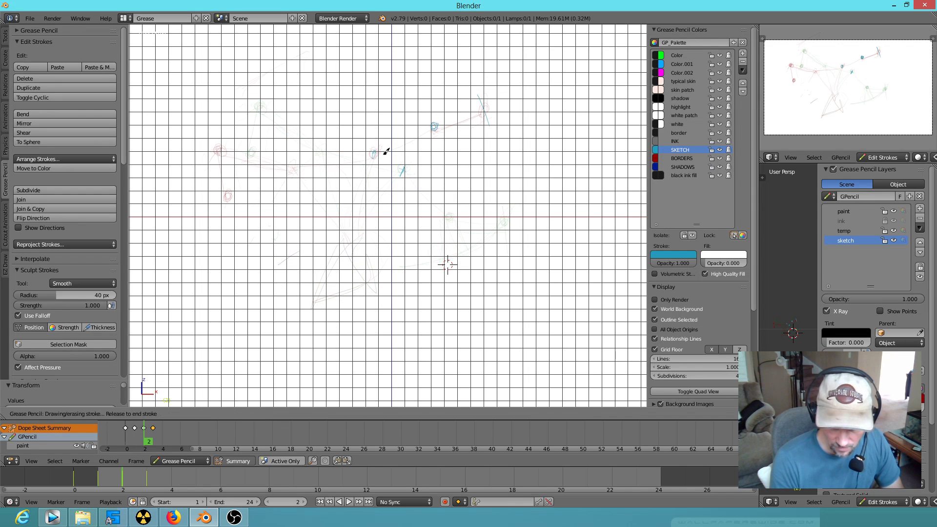
{"action": "left_click_drag", "start_coordinate": [393, 155], "coordinate": [399, 153]}
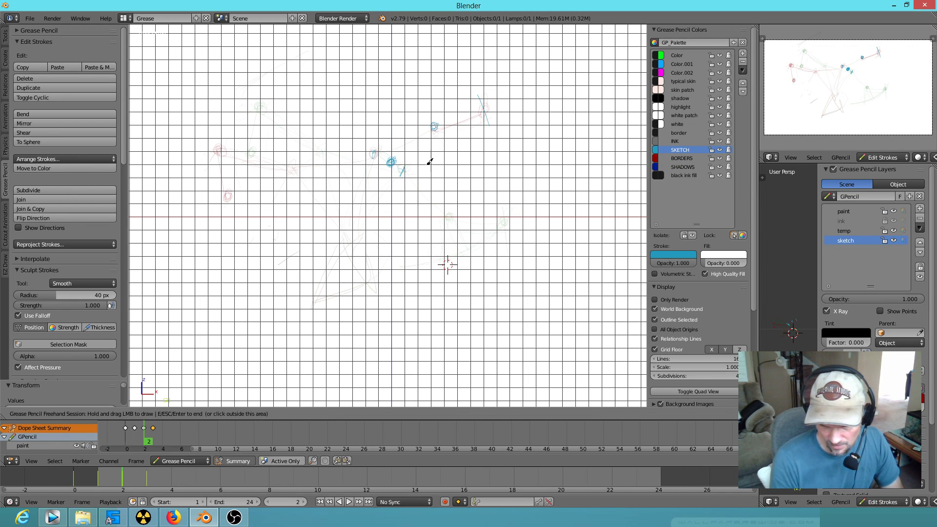
{"action": "mouse_move", "coordinate": [439, 123]}
{"action": "left_mouse_down"}
{"action": "mouse_move", "coordinate": [458, 223]}
{"action": "mouse_move", "coordinate": [465, 205]}
{"action": "left_mouse_up"}
{"action": "left_click_drag", "start_coordinate": [461, 160], "coordinate": [459, 156]}
{"action": "key", "text": "Left"}
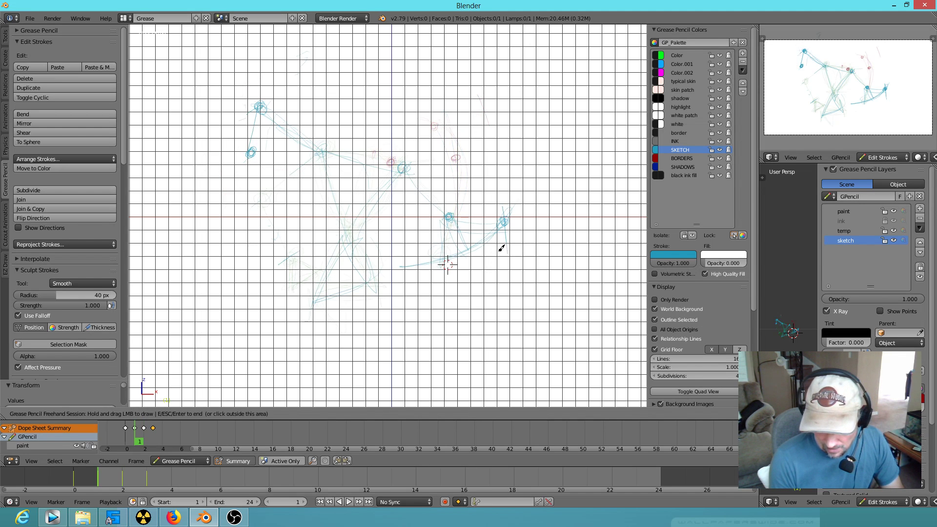
Step: Sketch the in-between hand circle on its arc at frame 2 and connect the shoulder, elbow and hand with arm lines
{"action": "key", "text": "Right"}
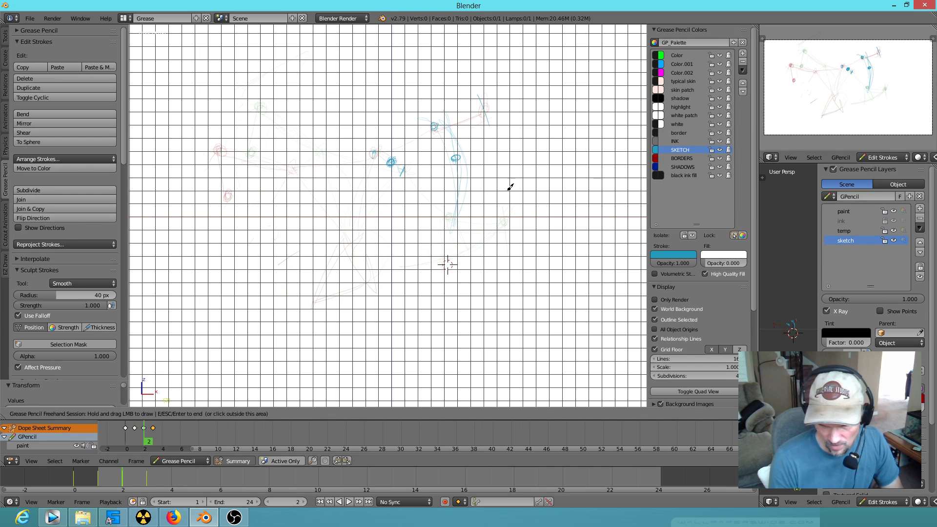
{"action": "left_click_drag", "start_coordinate": [499, 133], "coordinate": [503, 133]}
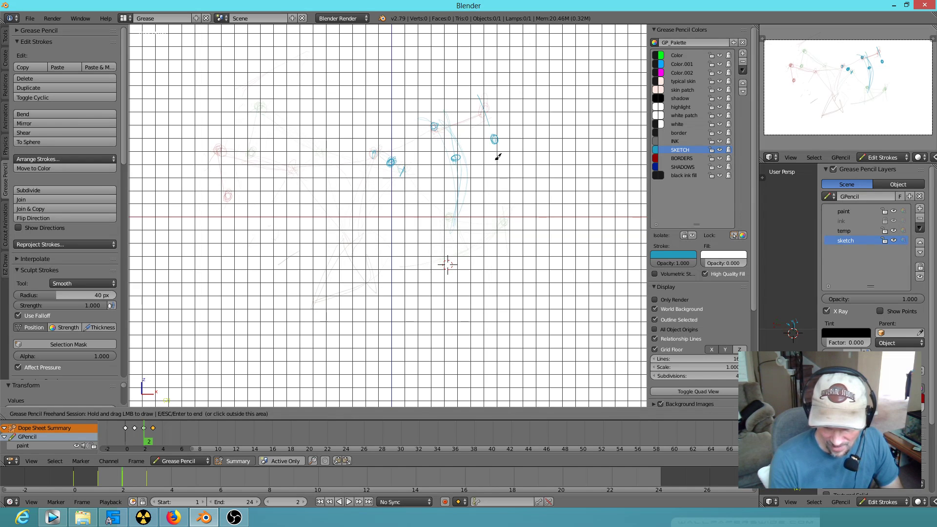
{"action": "left_click_drag", "start_coordinate": [399, 162], "coordinate": [493, 140]}
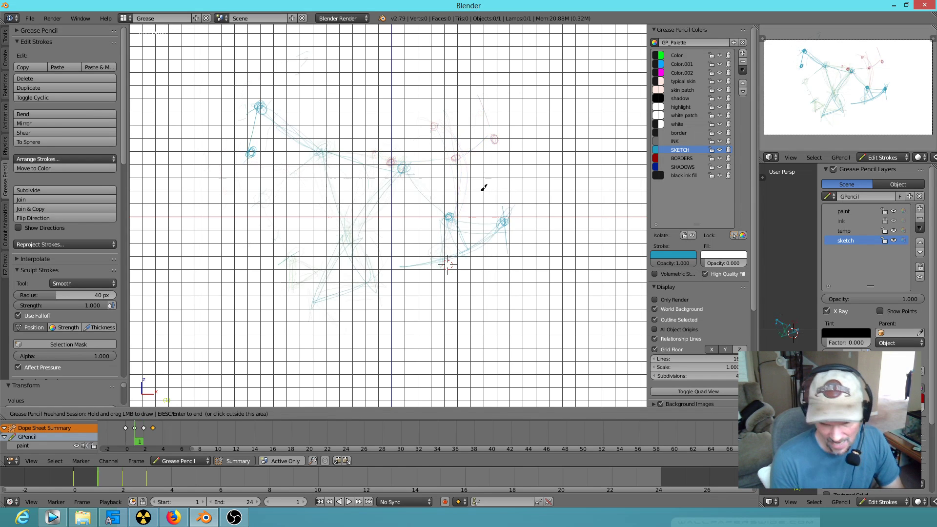
Step: Sketch the torso line from the in-between shoulder down to the waist at frame 2, comparing shoulder positions across the neighbouring frames
{"action": "left_click_drag", "start_coordinate": [387, 171], "coordinate": [349, 254]}
{"action": "left_click_drag", "start_coordinate": [293, 171], "coordinate": [349, 256]}
{"action": "key", "text": "Left"}
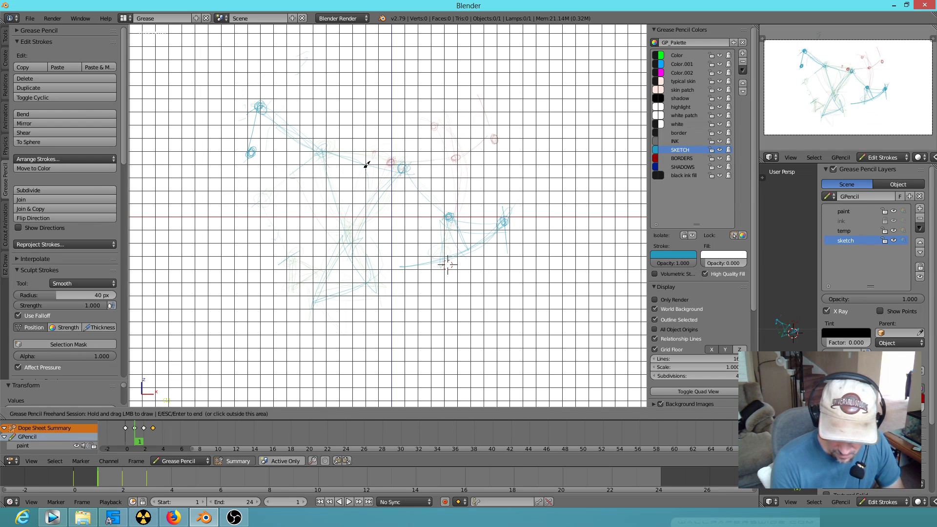
{"action": "key", "text": "Left"}
{"action": "key", "text": "Right"}
{"action": "key", "text": "Left"}
{"action": "key", "text": "Right"}
{"action": "key", "text": "Right"}
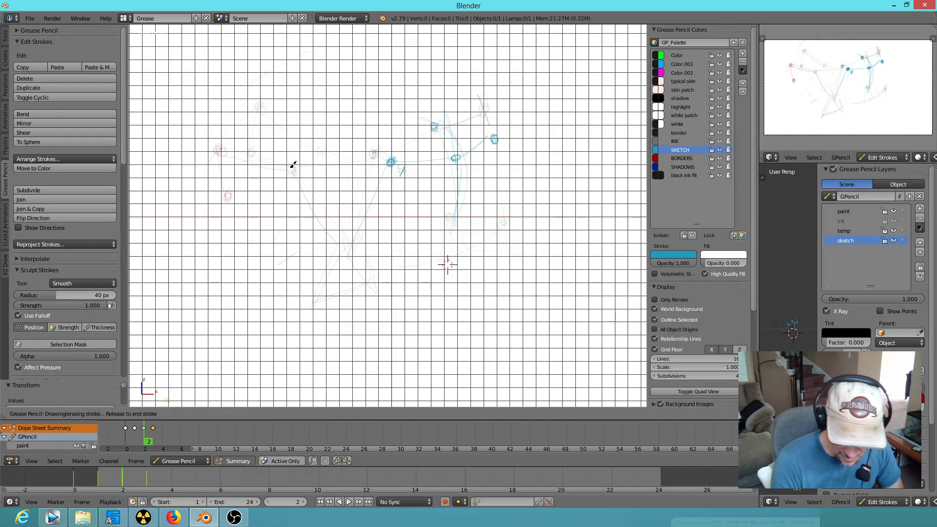
{"action": "key", "text": "Left"}
{"action": "key", "text": "Right"}
Step: Sketch the opposite in-between shoulder at frame 2 with the line joining both shoulders and the torso side down to the waist
{"action": "left_click_drag", "start_coordinate": [309, 161], "coordinate": [390, 161]}
{"action": "left_click_drag", "start_coordinate": [309, 167], "coordinate": [342, 236]}
{"action": "left_click_drag", "start_coordinate": [321, 195], "coordinate": [341, 253]}
{"action": "key", "text": "Left"}
{"action": "key", "text": "Right"}
{"action": "key", "text": "Left"}
{"action": "key", "text": "Right"}
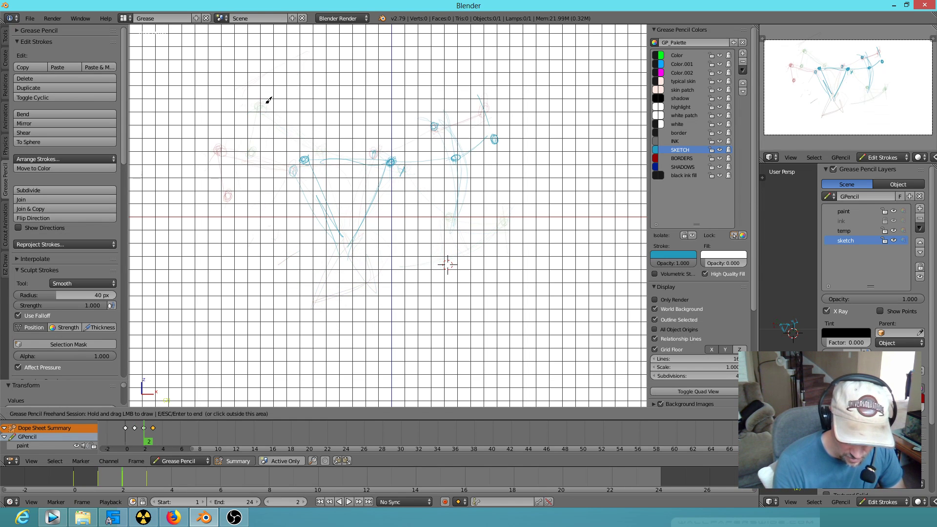
Step: Sketch the opposite in-between arm at frame 2 from an elbow arc to the hanging hand, and add the crossing hip lines
{"action": "left_click_drag", "start_coordinate": [275, 93], "coordinate": [238, 122]}
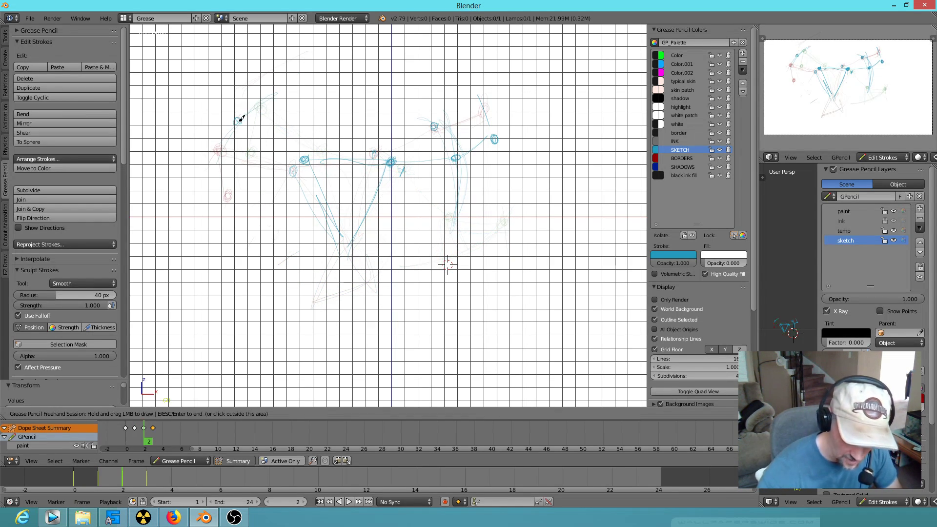
{"action": "key", "text": "Left"}
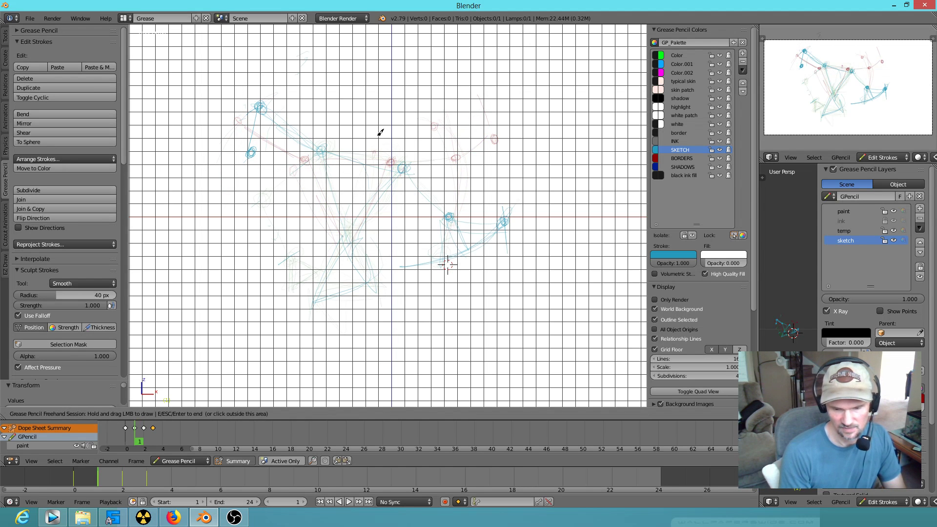
{"action": "key", "text": "Left"}
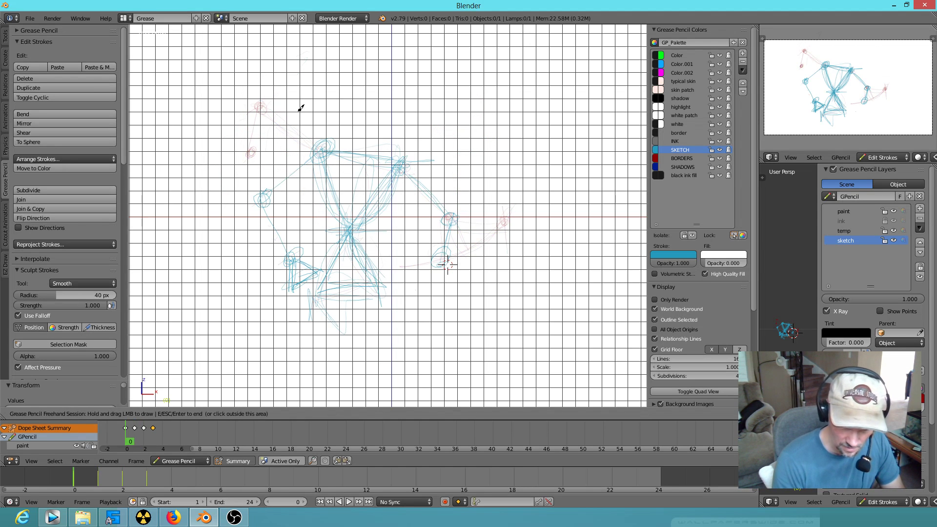
{"action": "key", "text": "Right"}
{"action": "key", "text": "Right"}
{"action": "key", "text": "Right"}
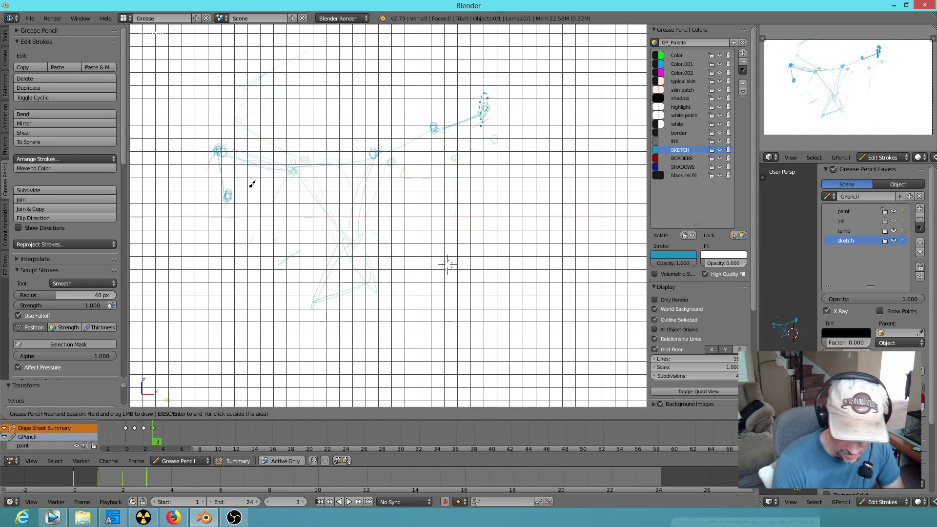
{"action": "key", "text": "Left"}
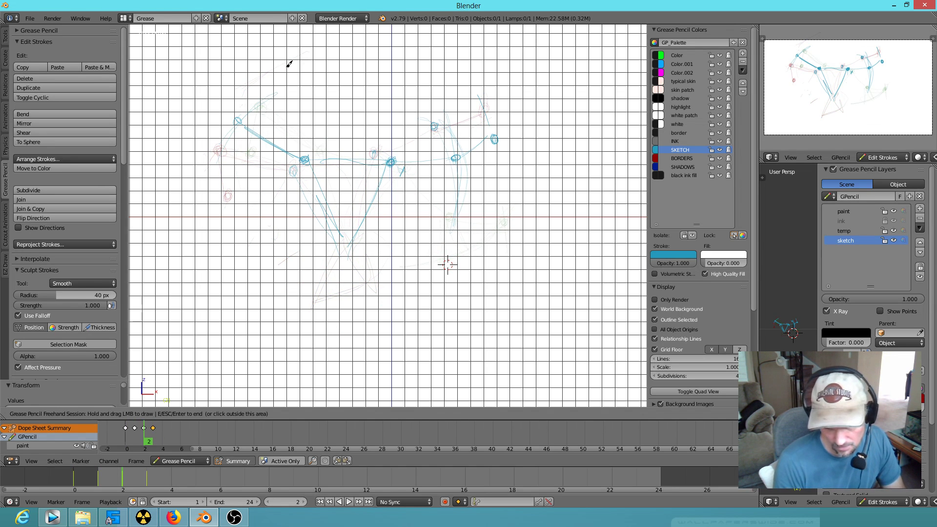
{"action": "left_click_drag", "start_coordinate": [241, 168], "coordinate": [238, 120]}
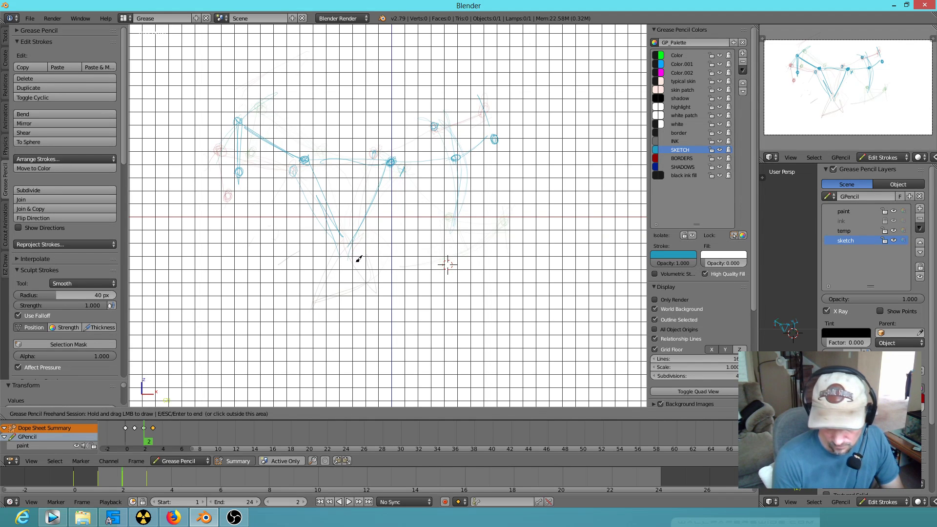
{"action": "mouse_move", "coordinate": [344, 239]}
{"action": "left_mouse_down"}
{"action": "mouse_move", "coordinate": [313, 313]}
{"action": "mouse_move", "coordinate": [385, 291]}
{"action": "left_mouse_up"}
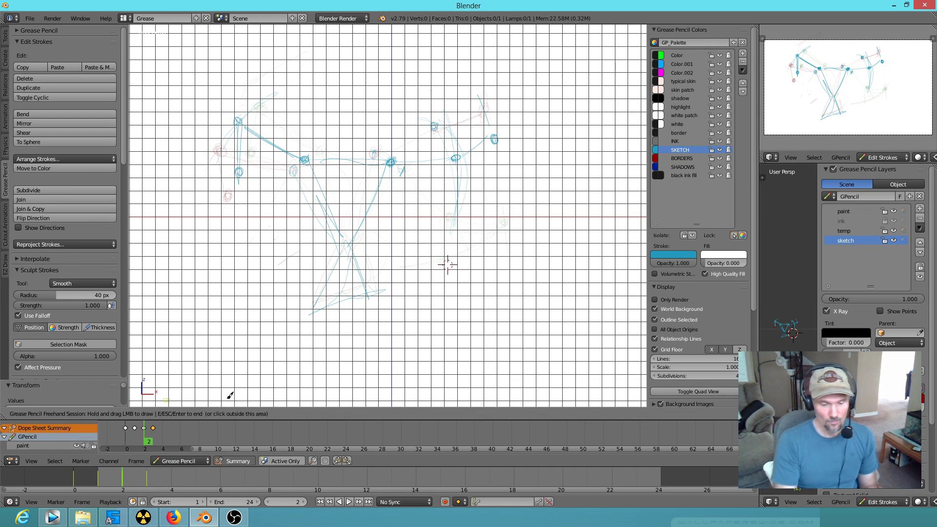
Step: Play back the rough animation to examine the motion through the new in-between
{"action": "left_click", "coordinate": [156, 429]}
{"action": "key", "text": "alt+a"}
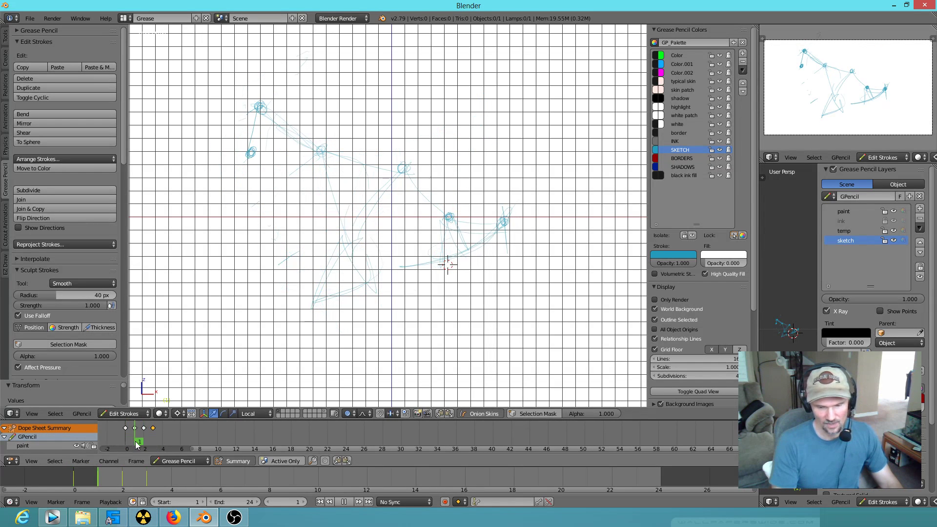
{"action": "key", "text": "alt+a"}
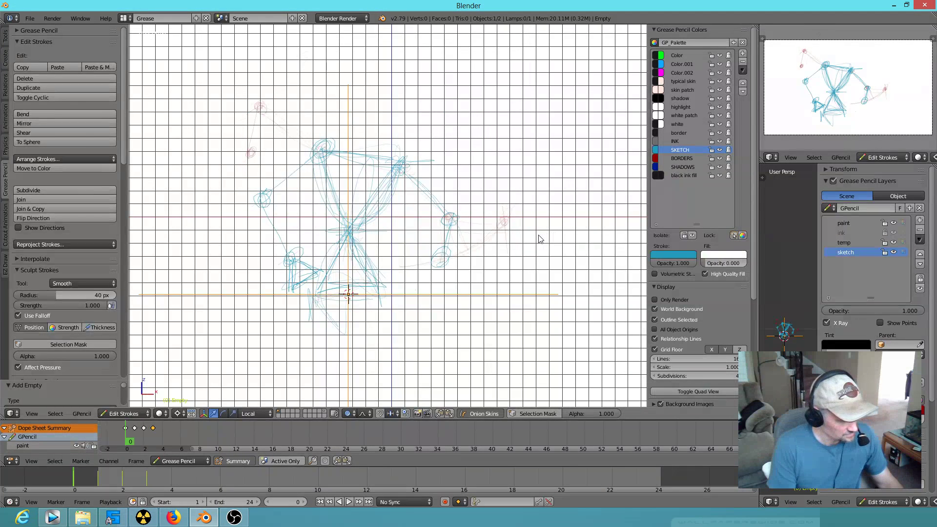
Step: Switch to Object Mode and scale down the empty at the base of the figure
{"action": "key", "text": "Tab"}
{"action": "key", "text": "s"}
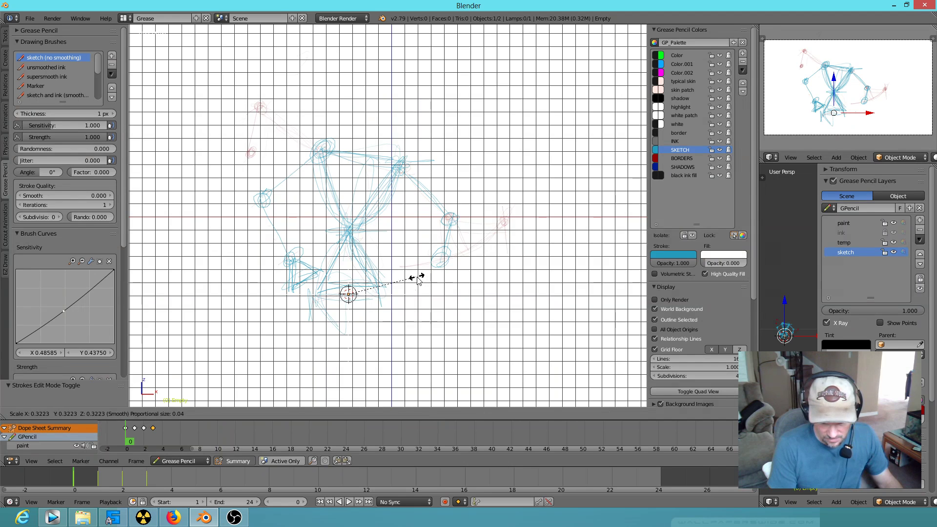
{"action": "left_click", "coordinate": [418, 280]}
{"action": "left_click", "coordinate": [664, 302]}
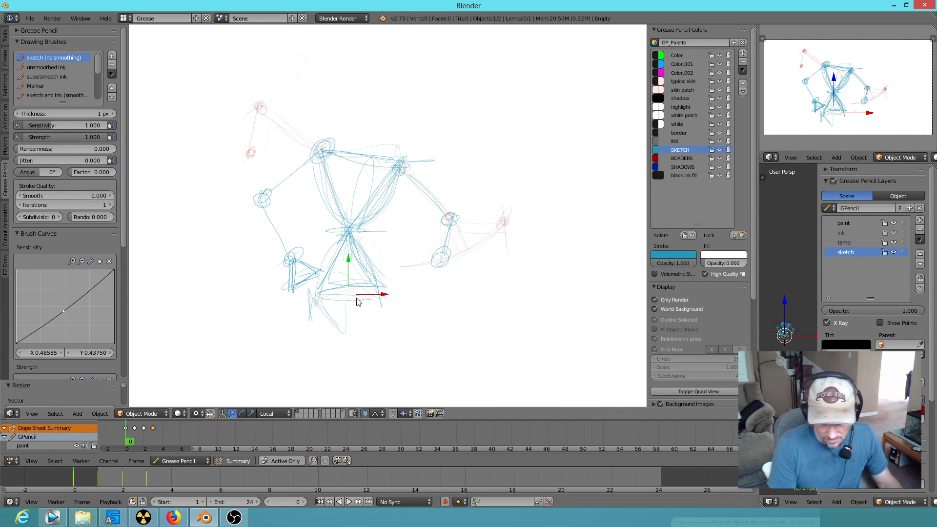
{"action": "left_click", "coordinate": [663, 300]}
{"action": "key", "text": "s"}
{"action": "key", "text": "Escape"}
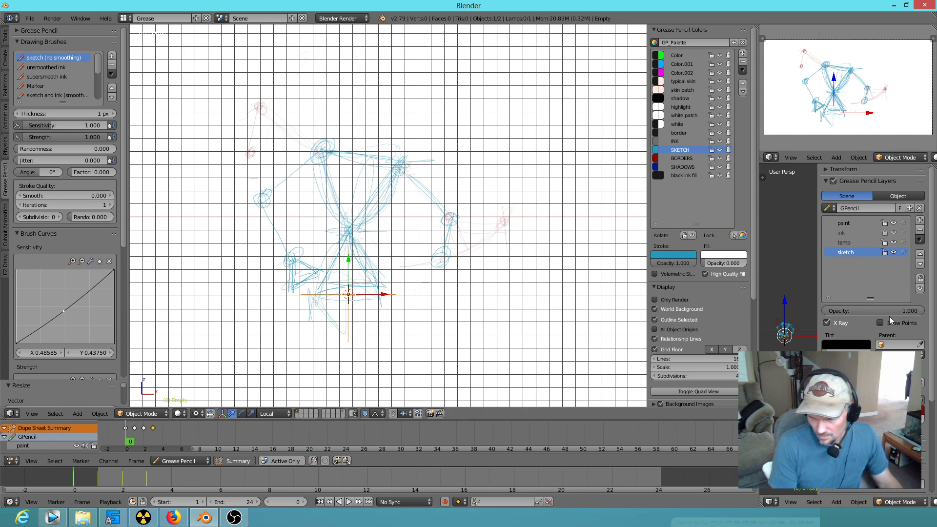
Step: Set the empty as parent of the sketch layer and test that moving it carries the drawing
{"action": "left_click", "coordinate": [898, 344]}
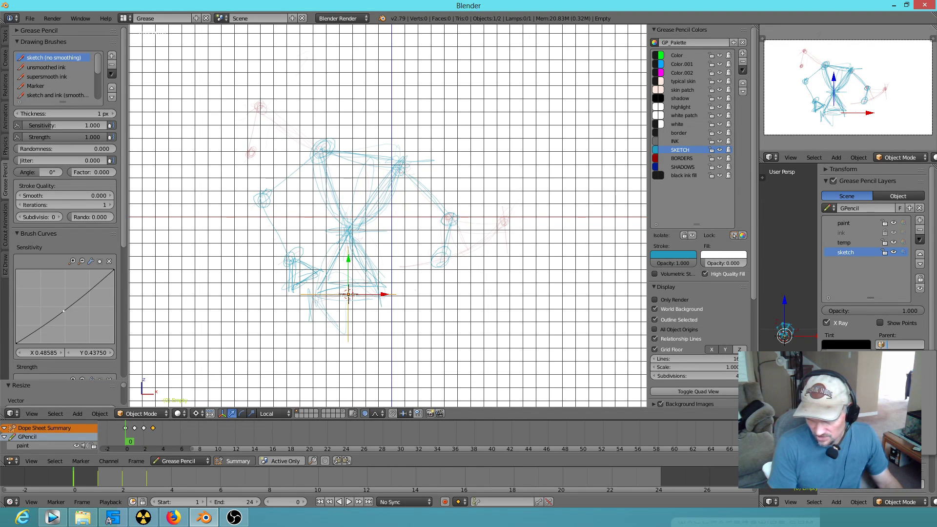
{"action": "left_click", "coordinate": [899, 366]}
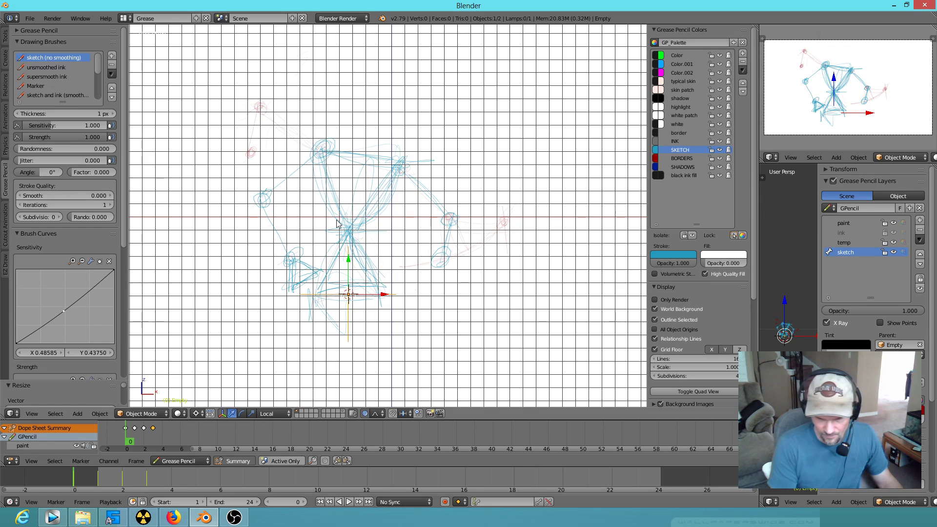
{"action": "key", "text": "g"}
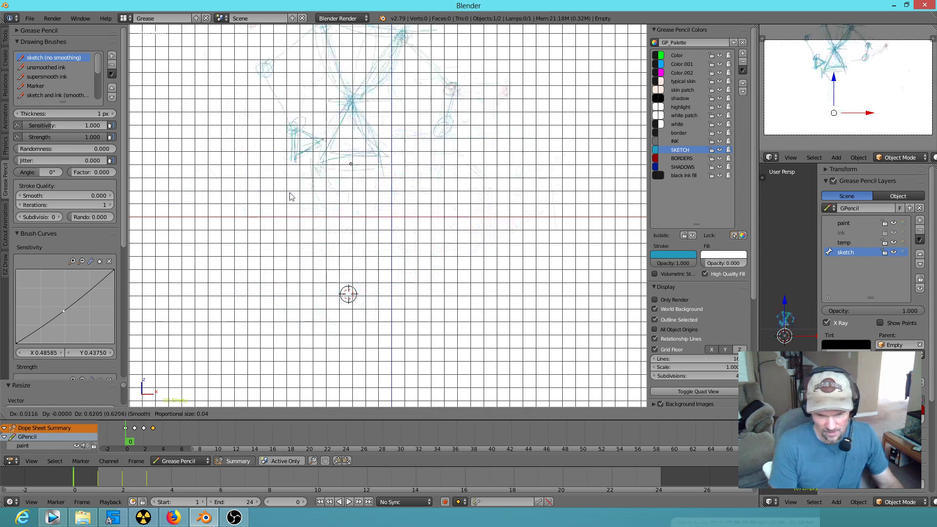
{"action": "key", "text": "Escape"}
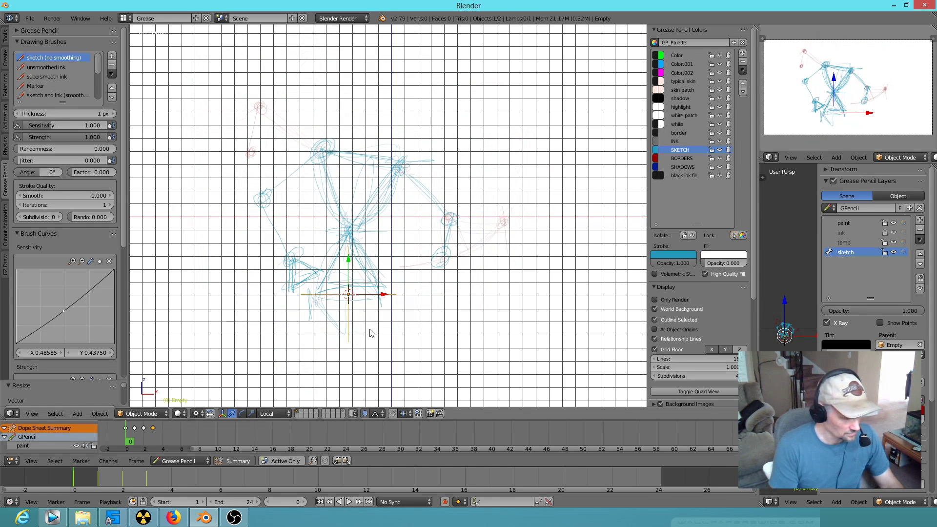
Step: Move the empty with the figure to the left at frame 0 and insert a keyframe
{"action": "key", "text": "g"}
{"action": "left_click", "coordinate": [318, 327]}
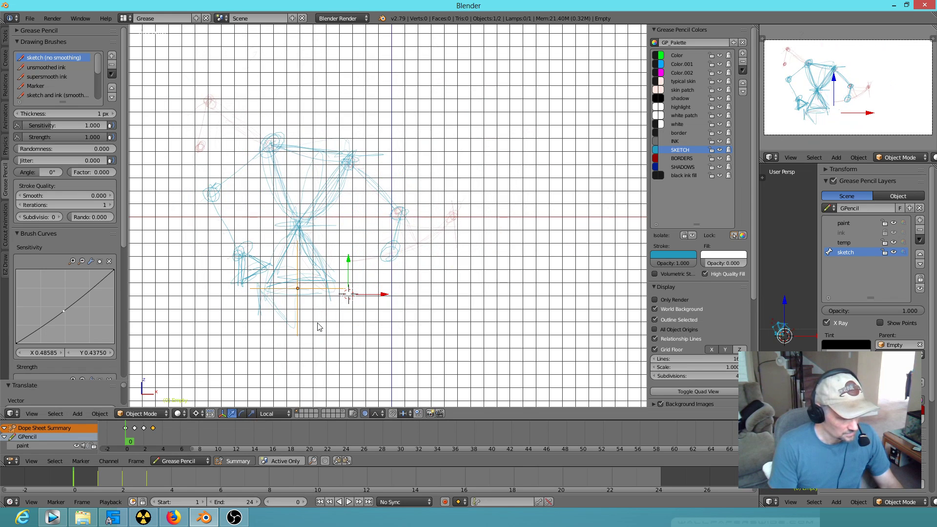
{"action": "key", "text": "i"}
{"action": "left_click", "coordinate": [318, 327]}
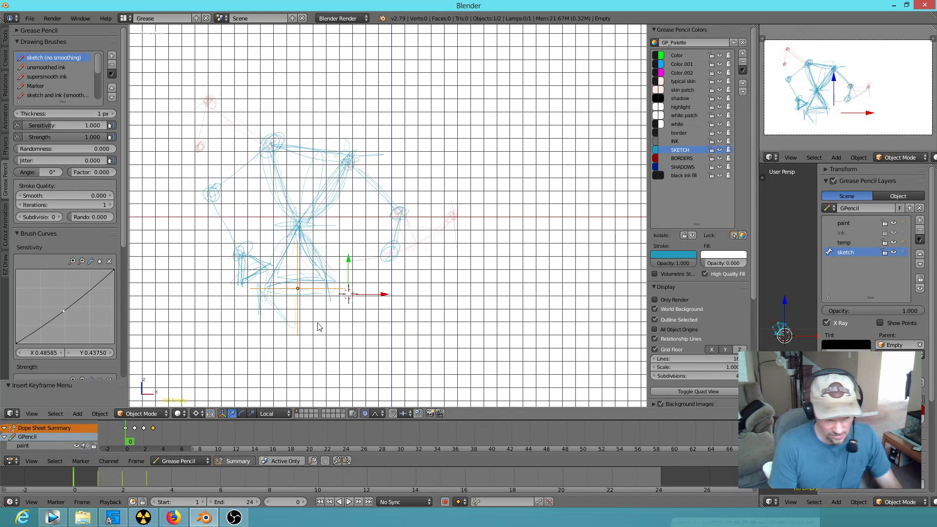
Step: Go to frame 5, move the empty with the figure to the right and insert a keyframe
{"action": "key", "text": "Up"}
{"action": "key", "text": "Up"}
{"action": "key", "text": "Up"}
{"action": "key", "text": "Up"}
{"action": "key", "text": "Up"}
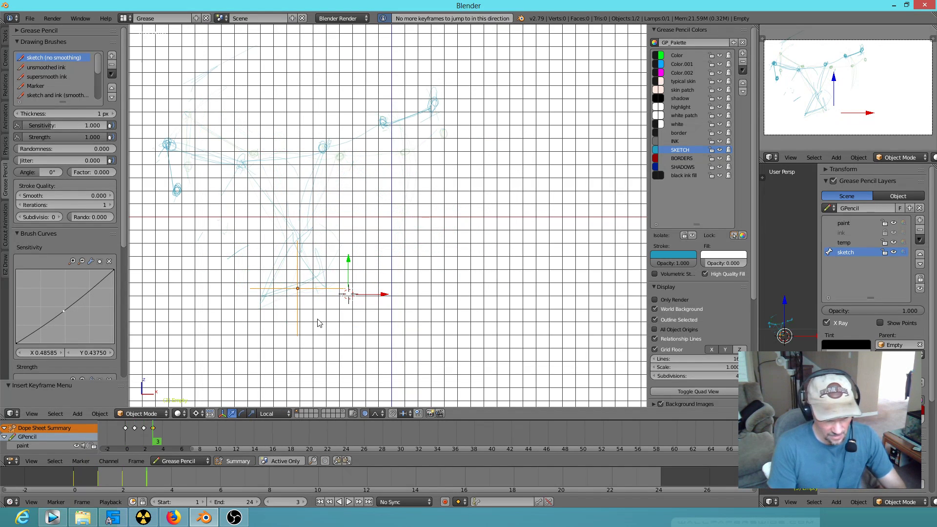
{"action": "key", "text": "Right"}
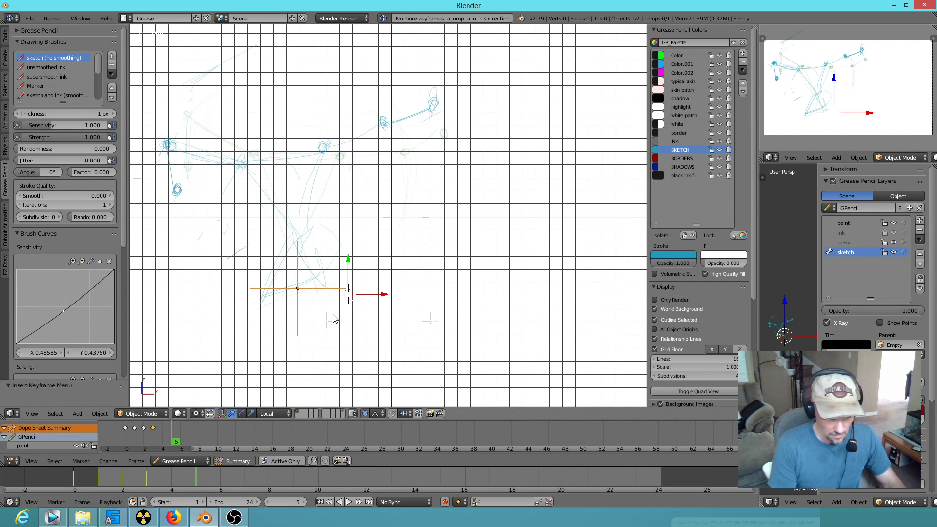
{"action": "key", "text": "g"}
{"action": "left_click", "coordinate": [422, 317]}
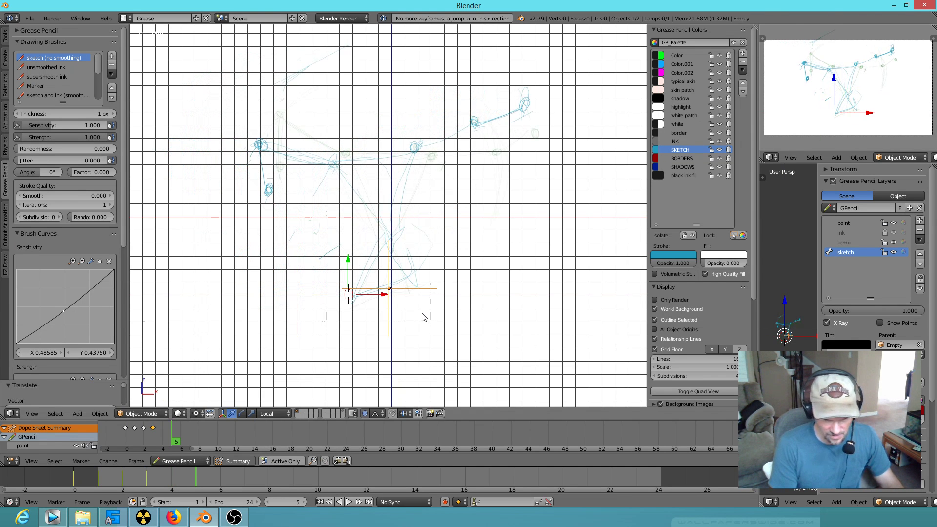
{"action": "key", "text": "i"}
{"action": "left_click", "coordinate": [423, 316]}
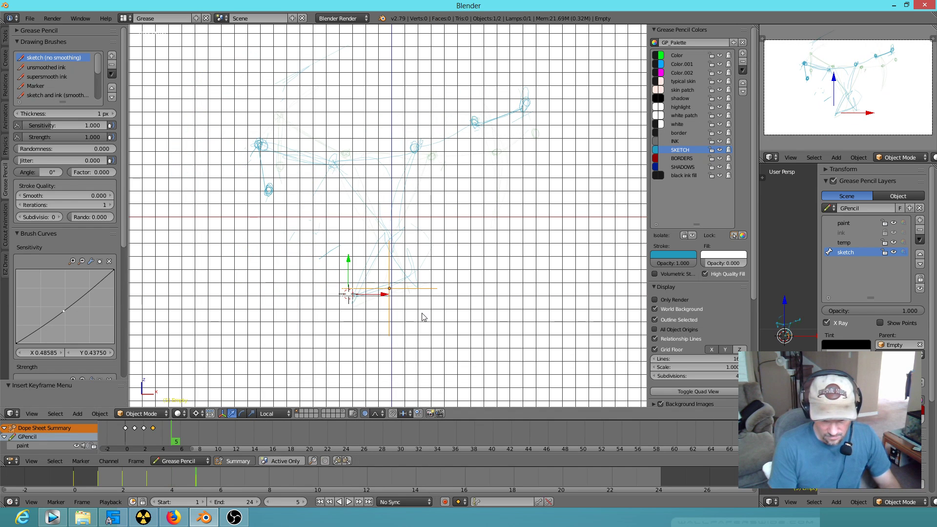
Step: At frame 2, rotate the empty slightly counterclockwise, raise it a little, insert a keyframe and check the pose at frame 1
{"action": "left_click_drag", "start_coordinate": [171, 442], "coordinate": [145, 443]}
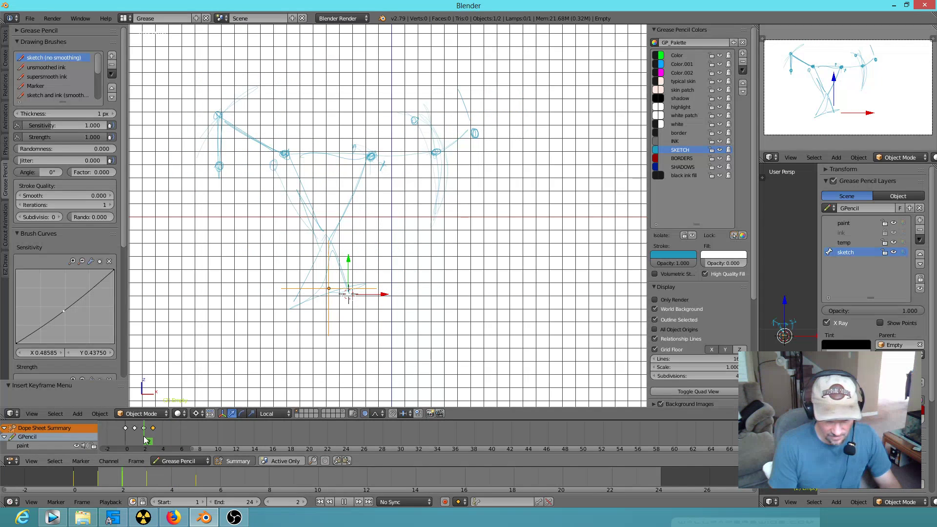
{"action": "key", "text": "r"}
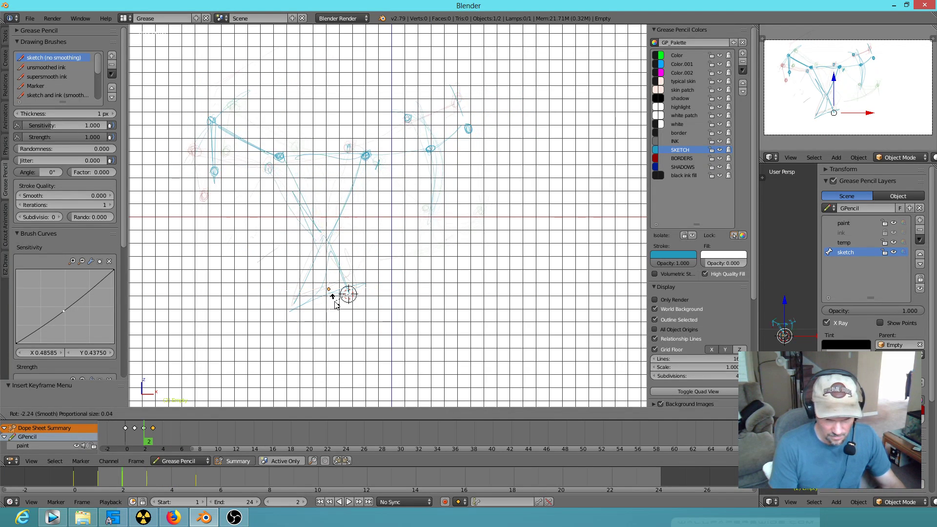
{"action": "left_click", "coordinate": [335, 306]}
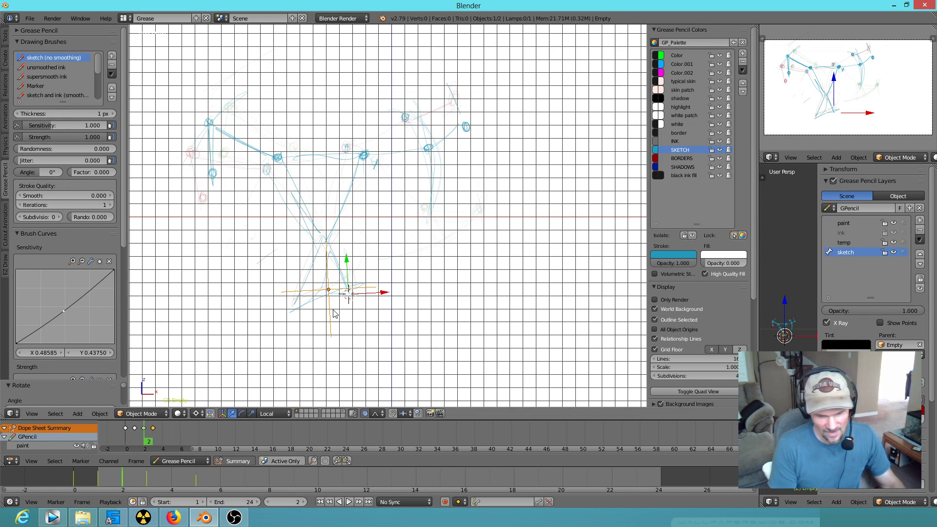
{"action": "key", "text": "g"}
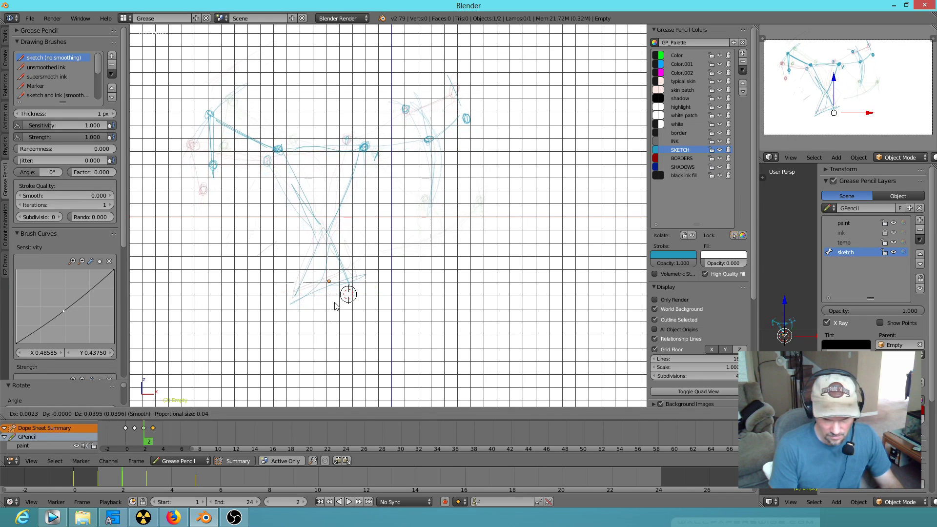
{"action": "left_click", "coordinate": [336, 301]}
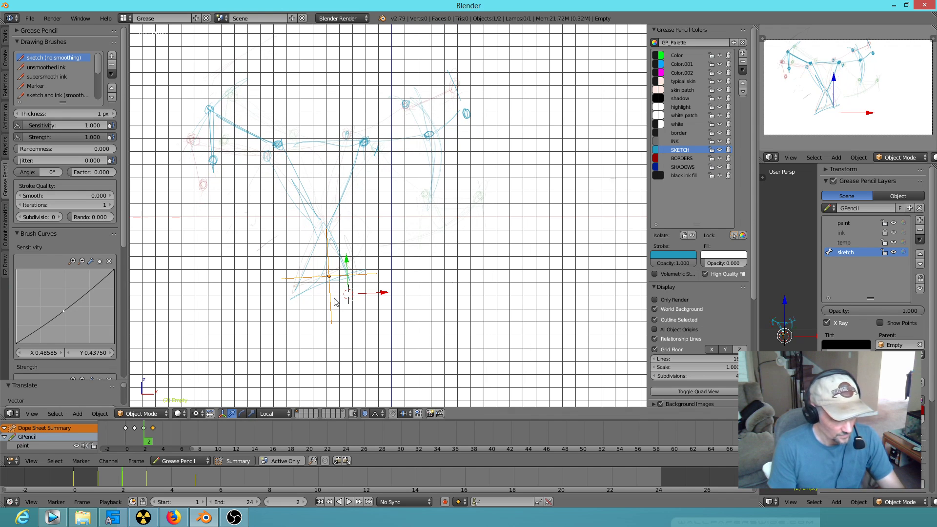
{"action": "key", "text": "i"}
{"action": "left_click", "coordinate": [335, 301]}
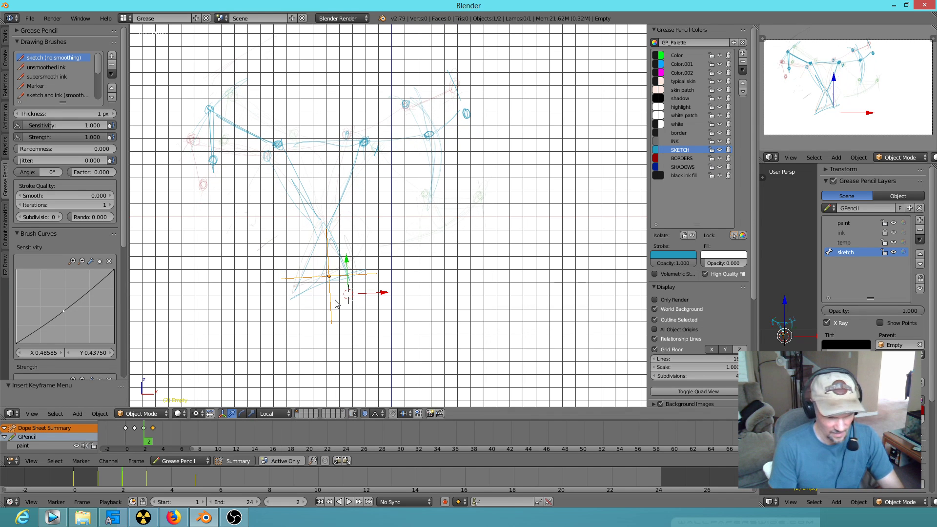
{"action": "key", "text": "Left"}
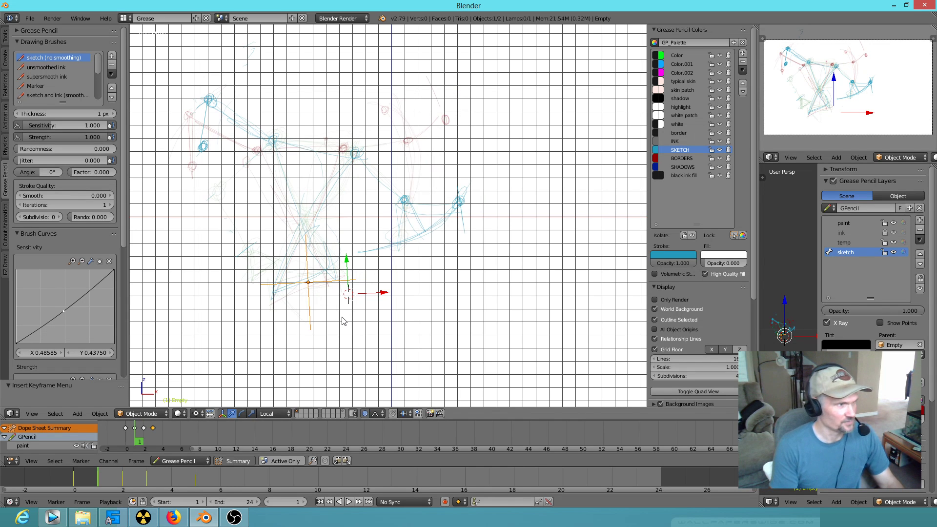
Step: At frame 1, rotate the empty about 15° counterclockwise around the 3D cursor and insert a rotation keyframe
{"action": "key", "text": "r"}
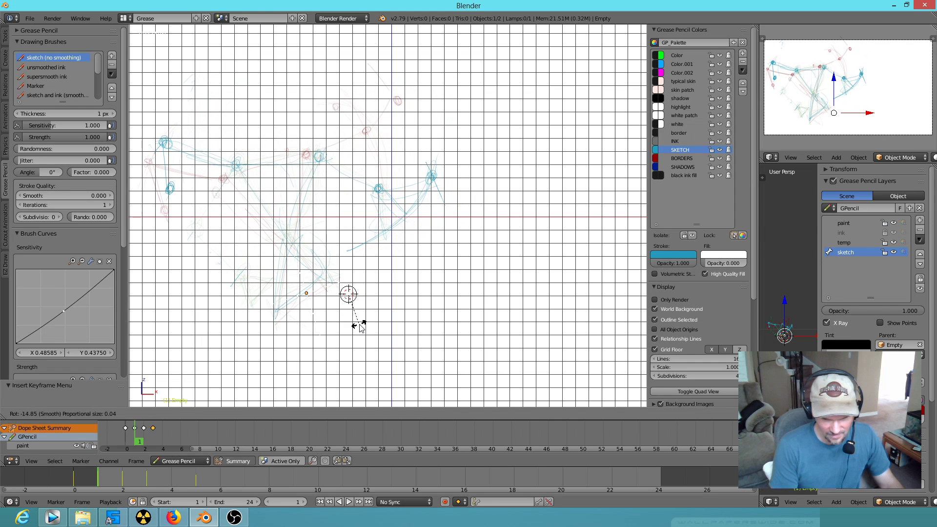
{"action": "left_click", "coordinate": [361, 328]}
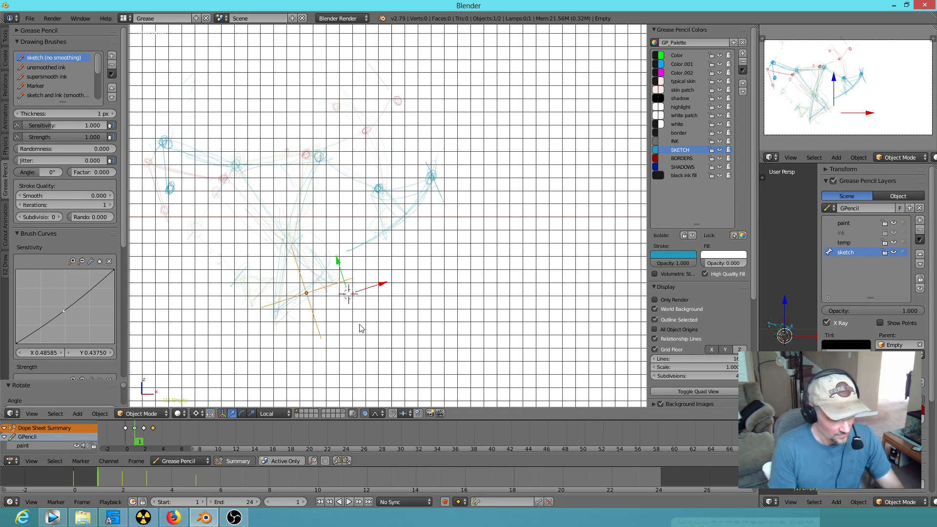
{"action": "key", "text": "i"}
{"action": "left_click", "coordinate": [362, 332]}
Step: At frame 0, rotate the empty clockwise about its own origin until it is nearly upright and insert a rotation keyframe
{"action": "key", "text": "Left"}
{"action": "key", "text": "Down"}
{"action": "key", "text": "r"}
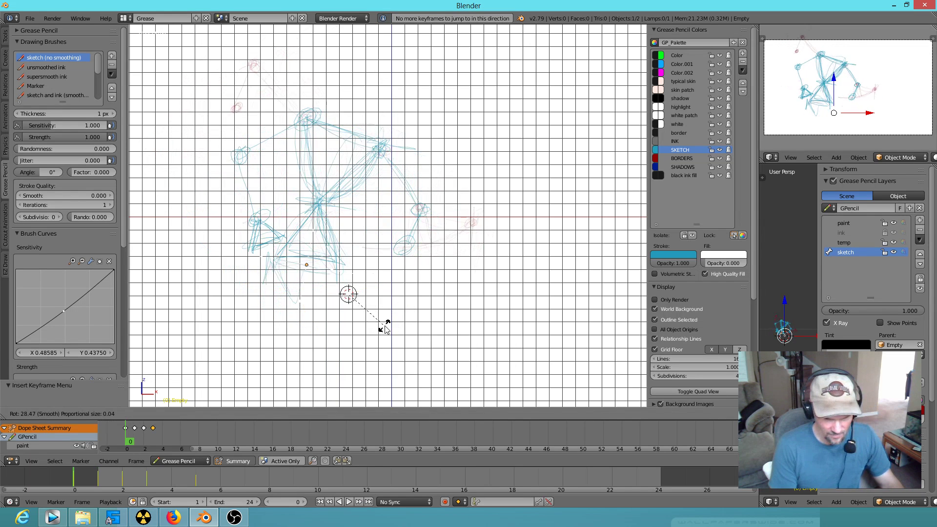
{"action": "left_click", "coordinate": [389, 327]}
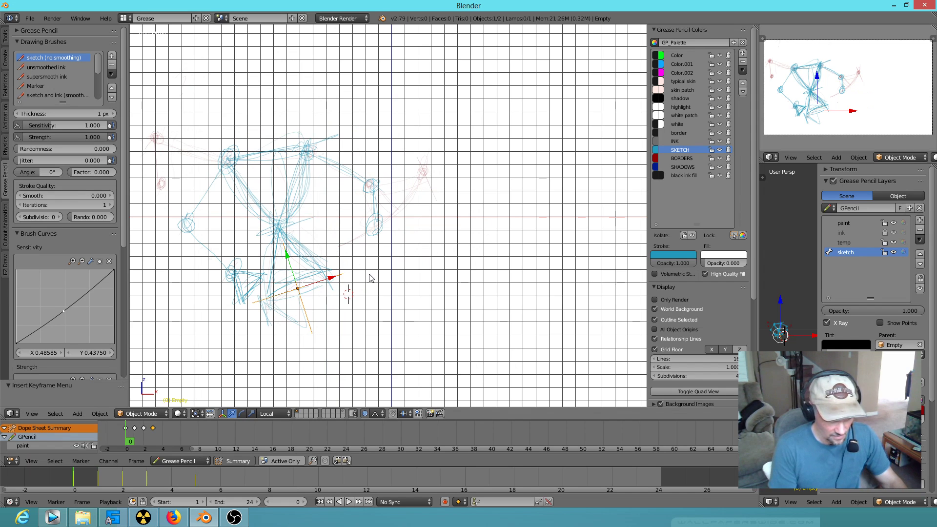
{"action": "key", "text": "r"}
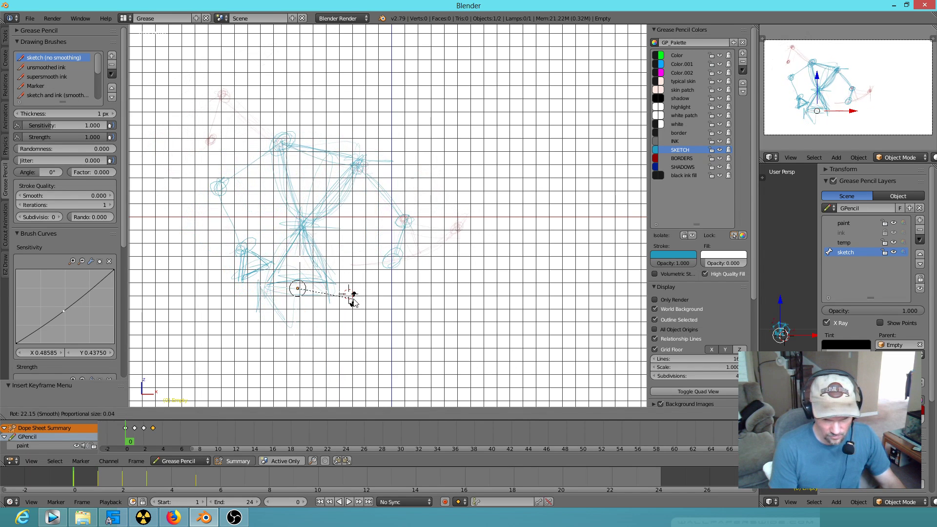
{"action": "left_click", "coordinate": [352, 303]}
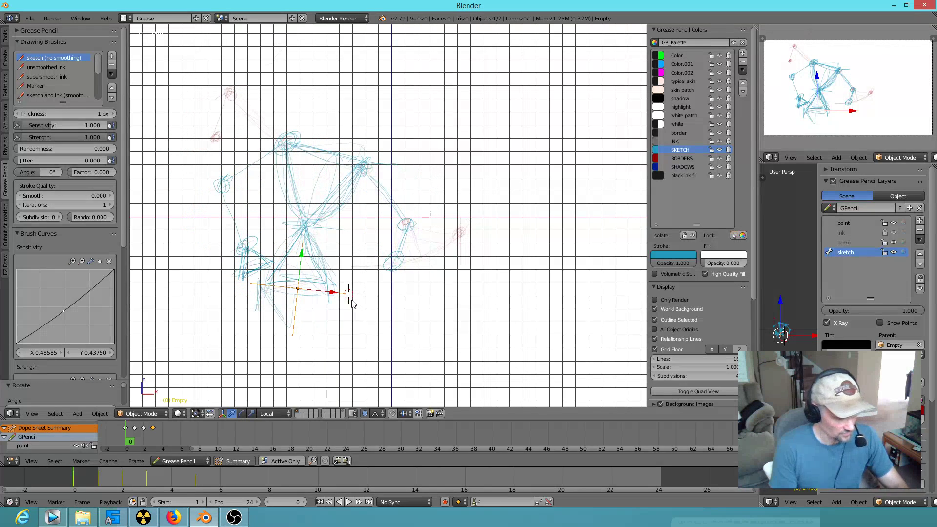
{"action": "key", "text": "i"}
{"action": "left_click", "coordinate": [353, 303]}
Step: Go to frame 5, rotate the empty clockwise so the figure leans right and insert a rotation keyframe
{"action": "key", "text": "Right"}
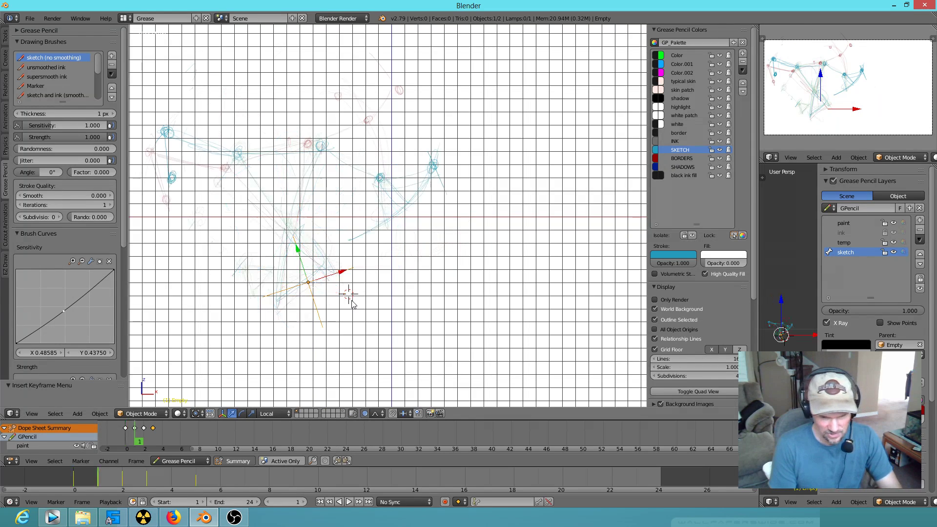
{"action": "key", "text": "Right"}
{"action": "key", "text": "Right"}
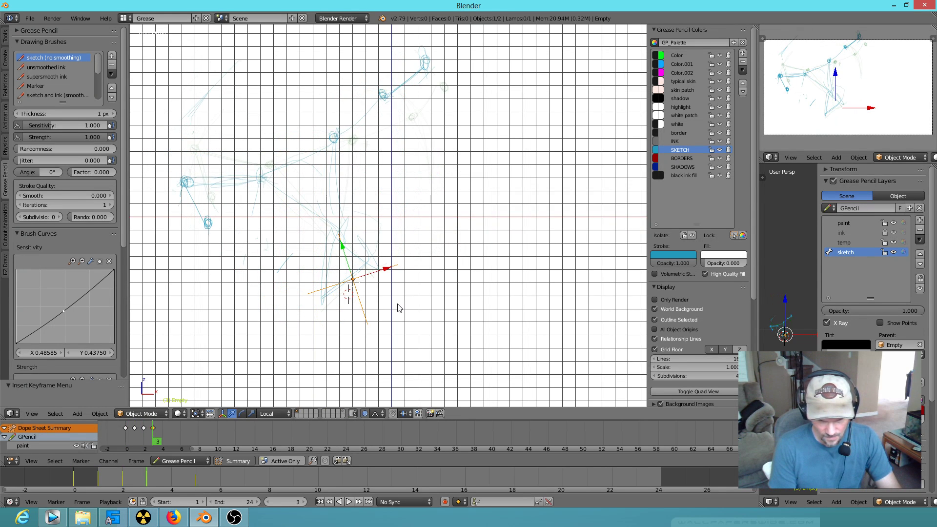
{"action": "key", "text": "Right"}
{"action": "key", "text": "Right"}
{"action": "key", "text": "r"}
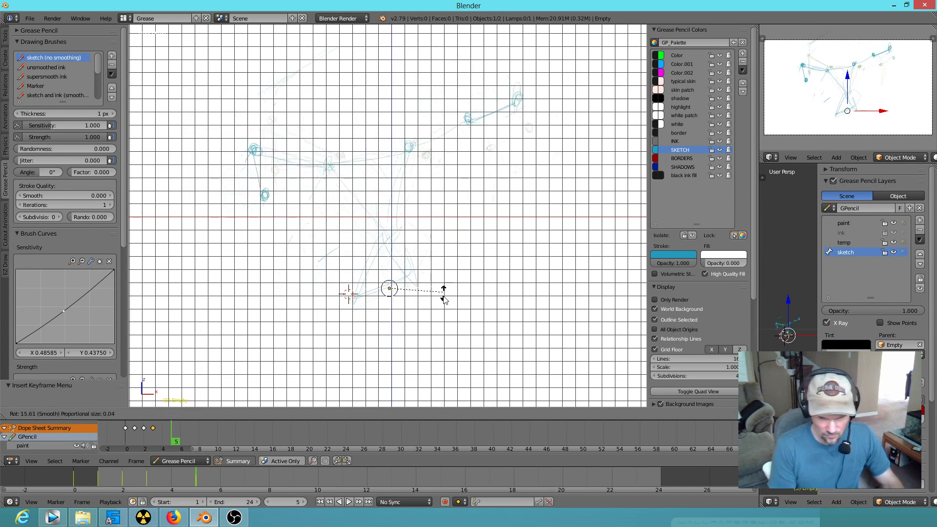
{"action": "left_click", "coordinate": [437, 316]}
{"action": "key", "text": "i"}
{"action": "left_click", "coordinate": [437, 316]}
Step: Check the poses before frame 5, then at frame 4 rotate the empty slightly counterclockwise and insert a rotation keyframe
{"action": "key", "text": "Left"}
{"action": "key", "text": "Left"}
{"action": "key", "text": "Left"}
{"action": "key", "text": "Right"}
{"action": "key", "text": "Right"}
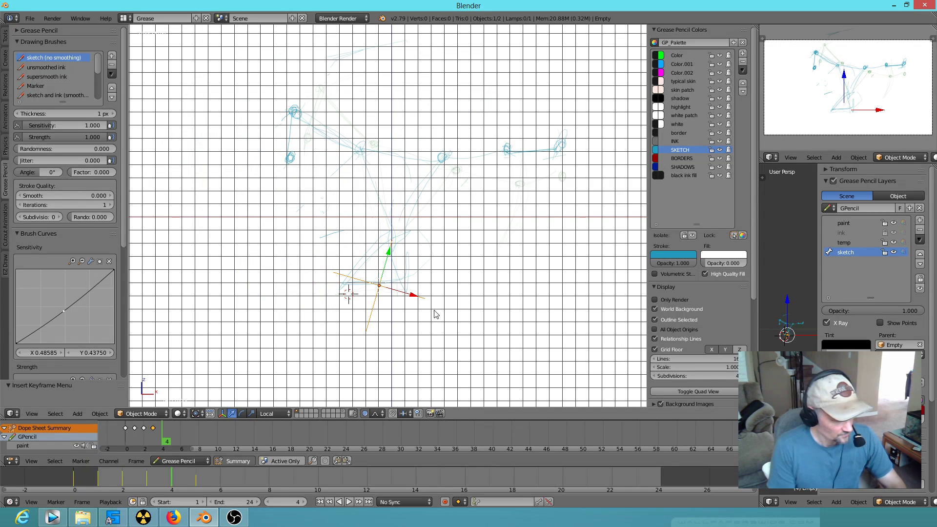
{"action": "key", "text": "r"}
{"action": "left_click", "coordinate": [436, 304]}
{"action": "key", "text": "i"}
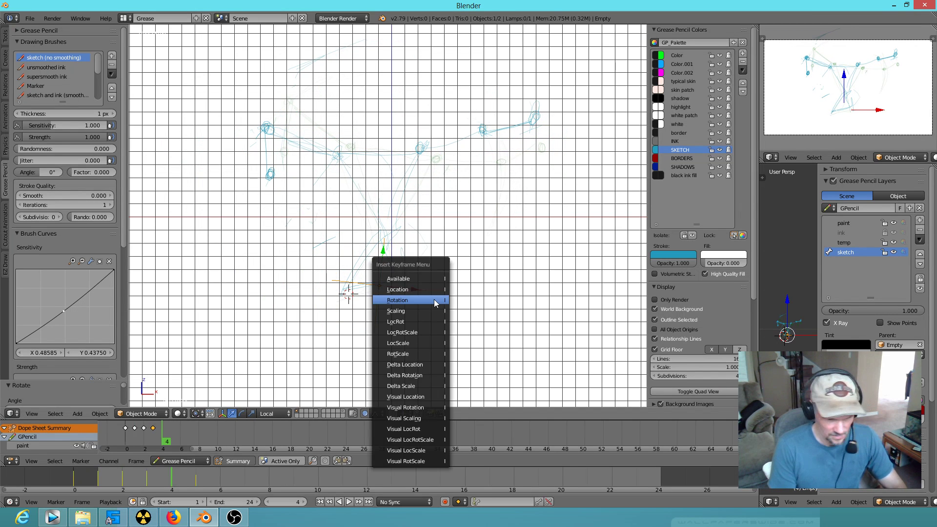
{"action": "left_click", "coordinate": [436, 301]}
Step: Go to frame 7 and play the animation to check the empty's motion
{"action": "left_click_drag", "start_coordinate": [182, 448], "coordinate": [190, 445]}
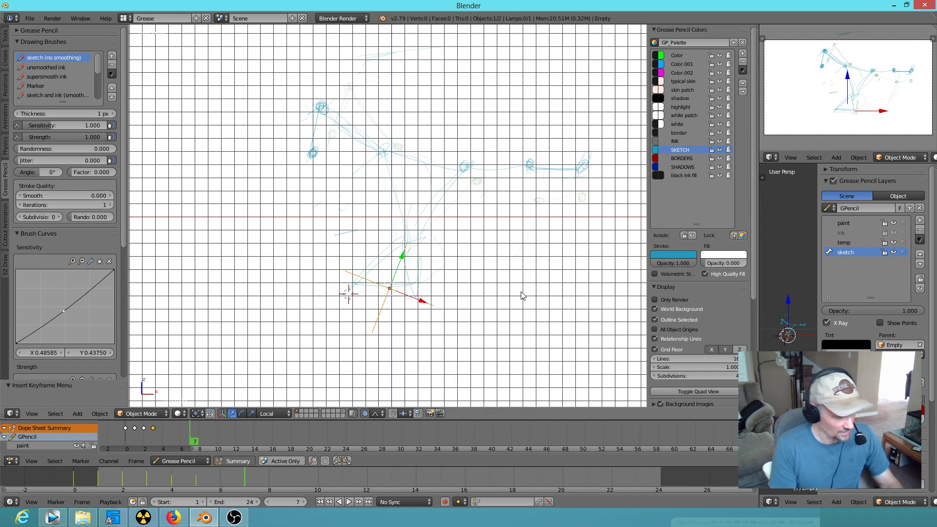
{"action": "key", "text": "r"}
{"action": "left_click", "coordinate": [465, 283]}
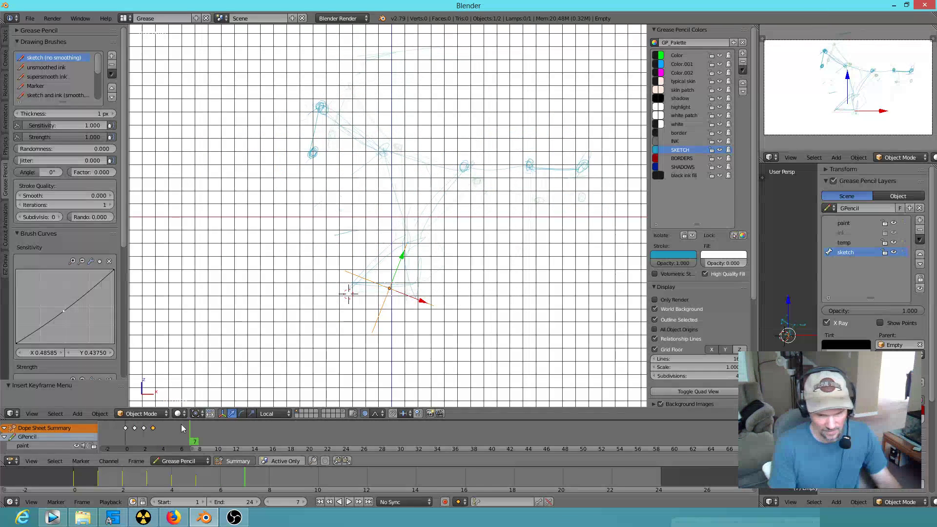
{"action": "key", "text": "alt+a"}
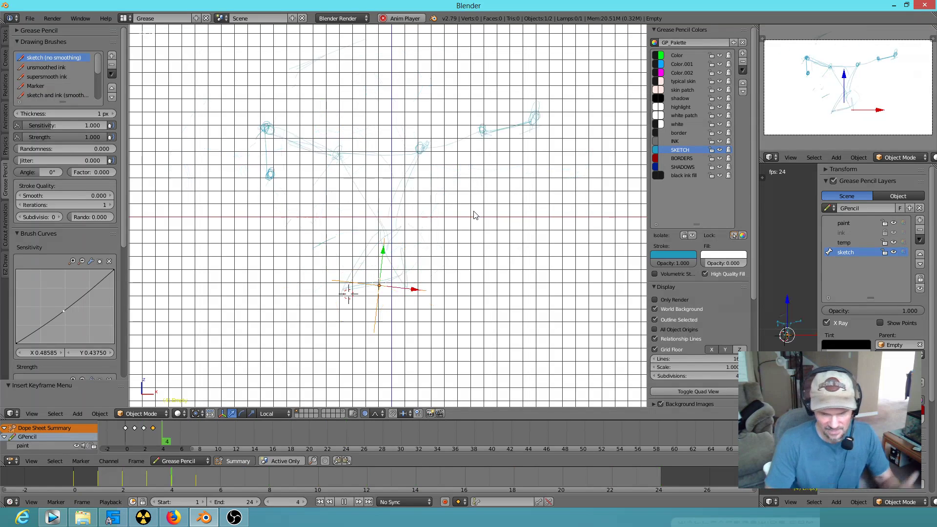
{"action": "key", "text": "Escape"}
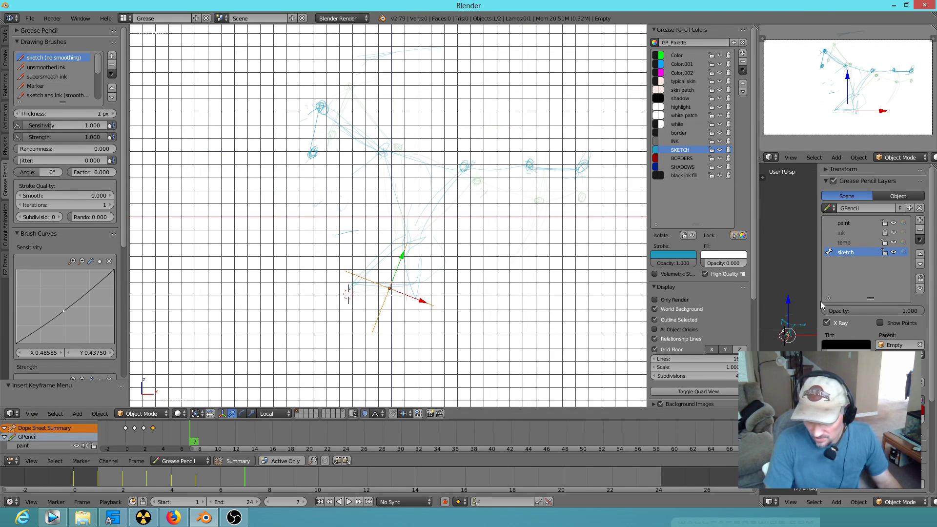
Step: Switch to the Default layout and set a custom render frame rate of 24 FPS with a base of 6.8
{"action": "left_click_drag", "start_coordinate": [821, 302], "coordinate": [758, 303]}
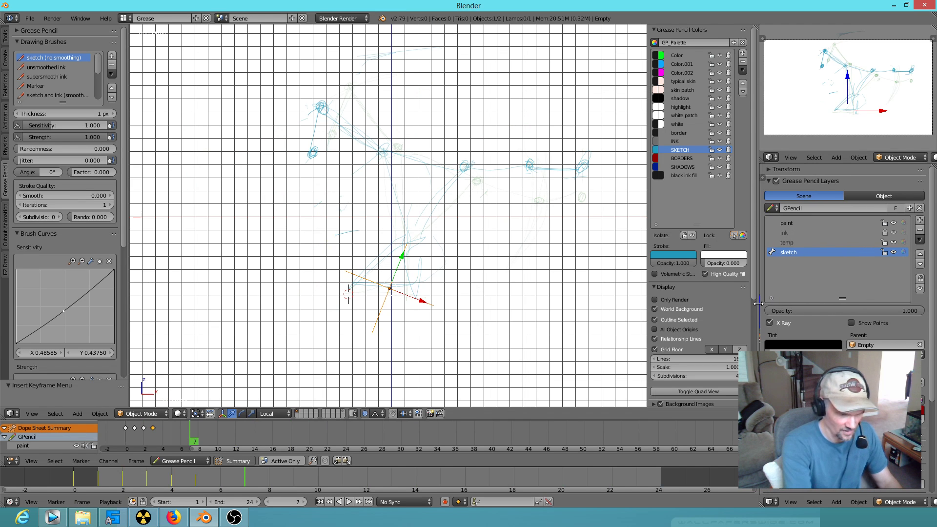
{"action": "key", "text": "ctrl+Left"}
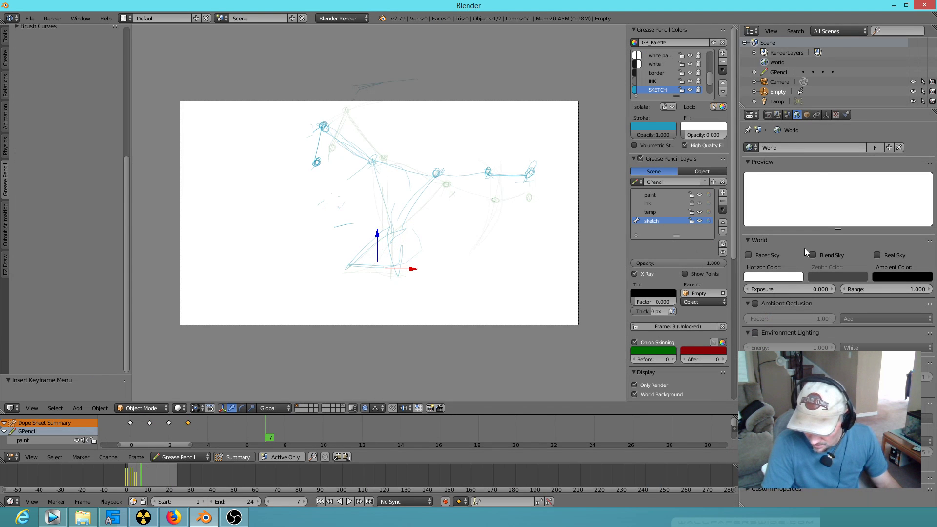
{"action": "left_click", "coordinate": [769, 114]}
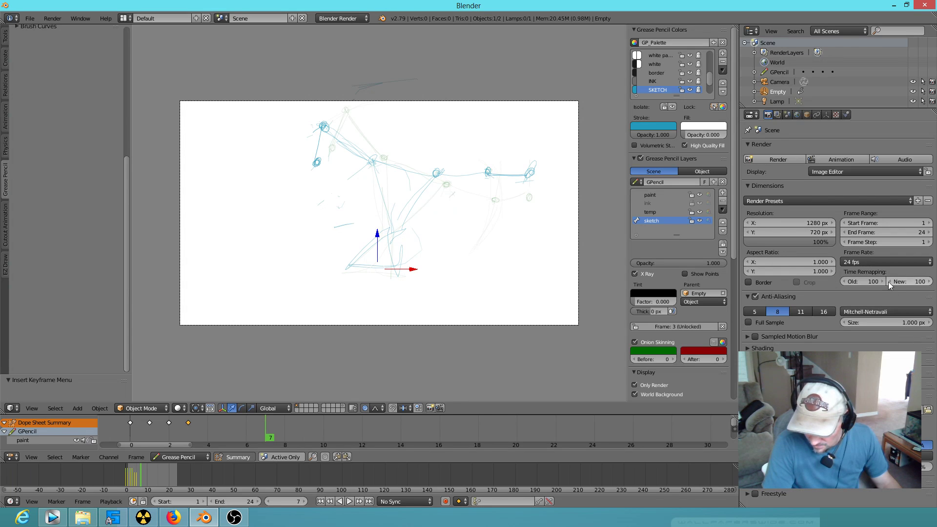
{"action": "left_click", "coordinate": [883, 261]}
{"action": "left_click", "coordinate": [881, 351]}
{"action": "left_click", "coordinate": [905, 280]}
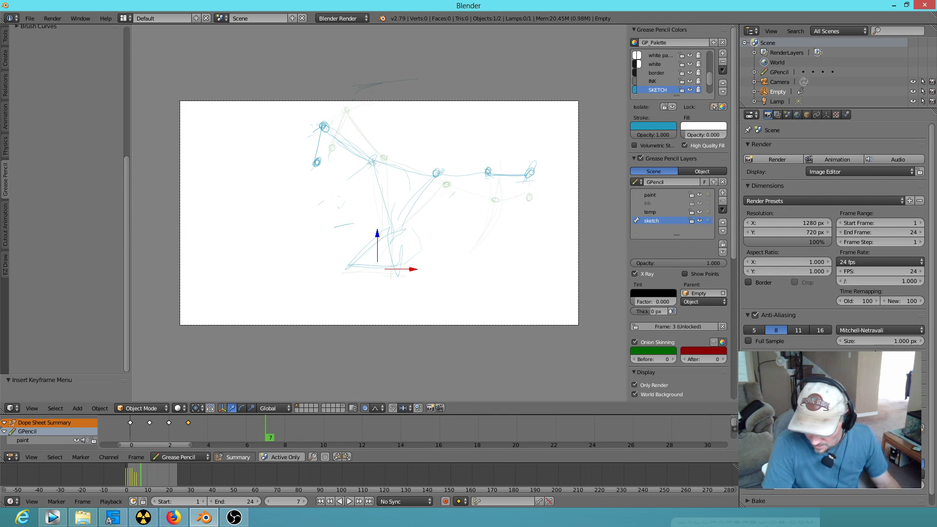
{"action": "type", "text": "3.7"}
{"action": "key", "text": "Return"}
{"action": "left_click_drag", "start_coordinate": [889, 280], "coordinate": [908, 280]}
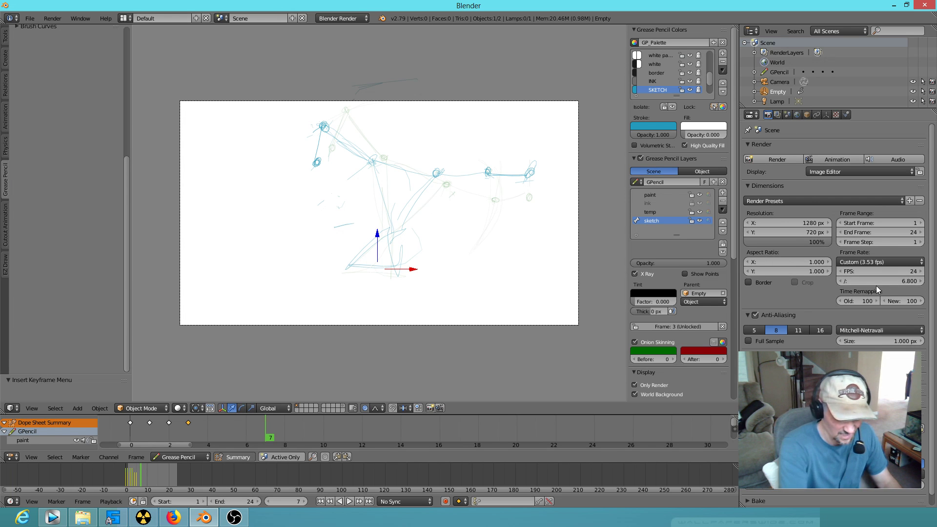
Step: Return to the Grease layout and play the animation at the slower frame rate
{"action": "key", "text": "ctrl+Right"}
{"action": "key", "text": "alt+a"}
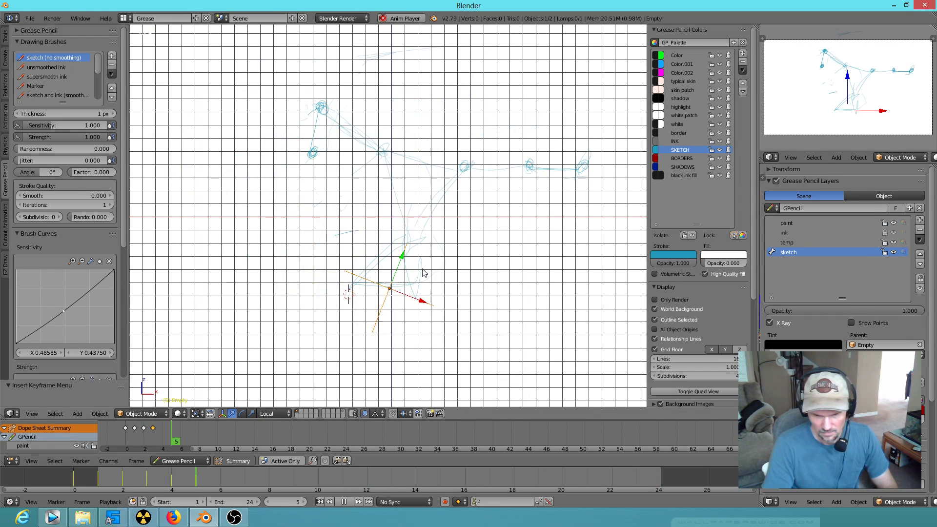
{"action": "key", "text": "Escape"}
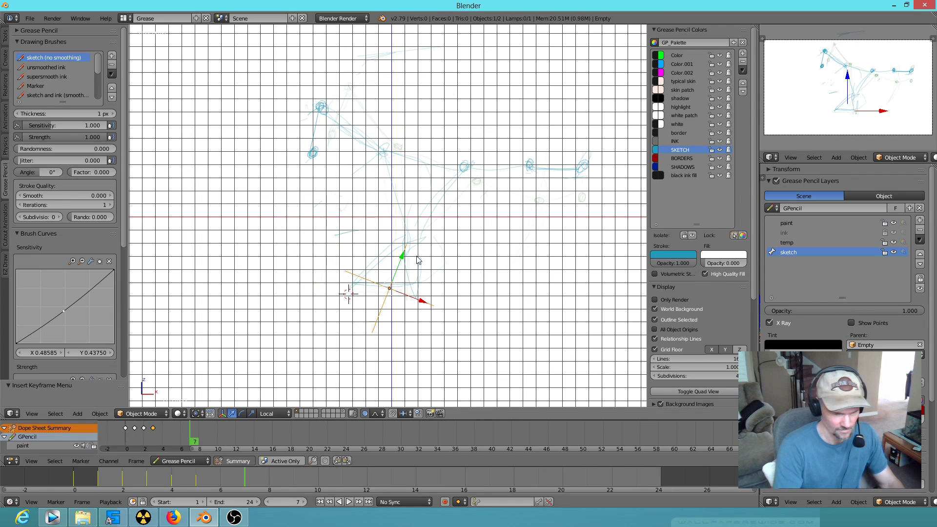
Step: Set the frame rate base to 2.2 in the Default layout's render settings and return to the Grease layout
{"action": "key", "text": "ctrl+Left"}
{"action": "key", "text": "ctrl+Left"}
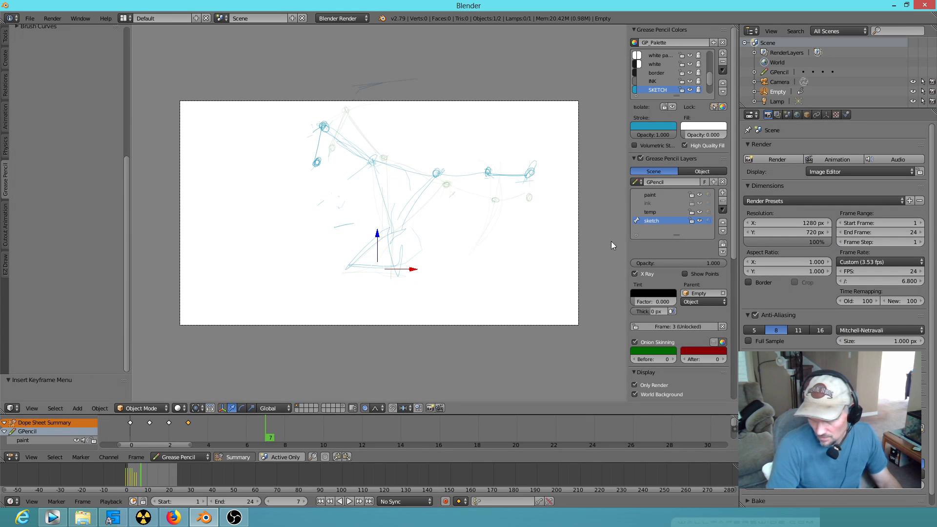
{"action": "left_click_drag", "start_coordinate": [904, 282], "coordinate": [886, 282]}
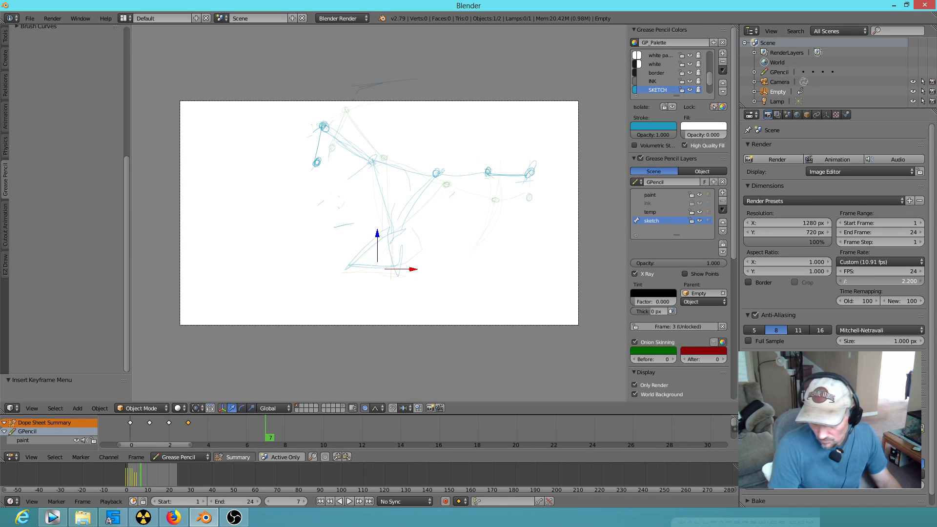
{"action": "key", "text": "ctrl+Right"}
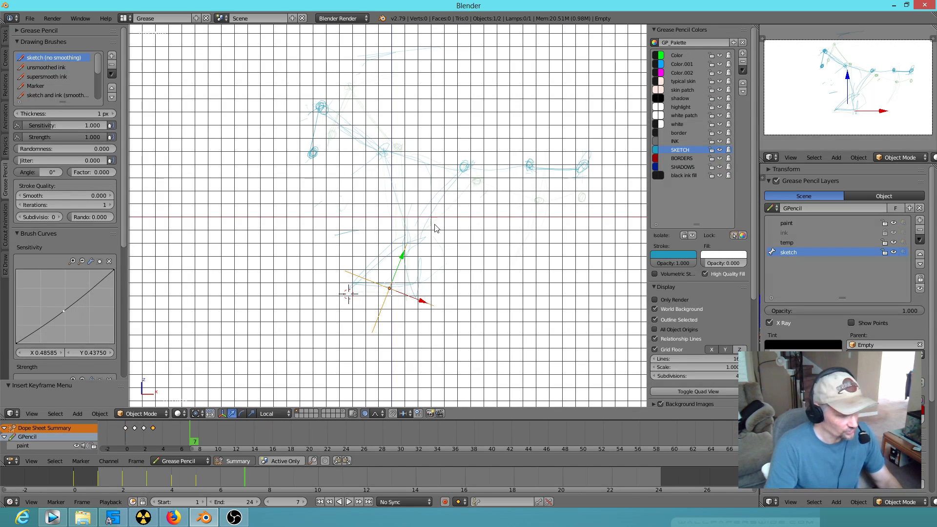
Step: Go to frame 0, make the temp layer active, choose the INK palette colour and darken its stroke to black
{"action": "mouse_move", "coordinate": [195, 430]}
{"action": "left_mouse_down"}
{"action": "mouse_move", "coordinate": [113, 428]}
{"action": "mouse_move", "coordinate": [184, 442]}
{"action": "mouse_move", "coordinate": [130, 444]}
{"action": "mouse_move", "coordinate": [171, 452]}
{"action": "mouse_move", "coordinate": [100, 431]}
{"action": "left_mouse_up"}
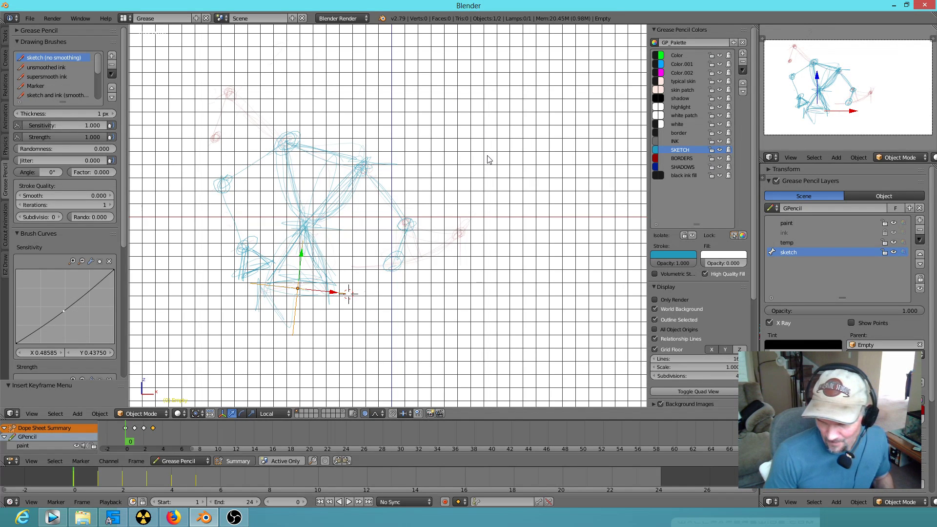
{"action": "left_click", "coordinate": [850, 242]}
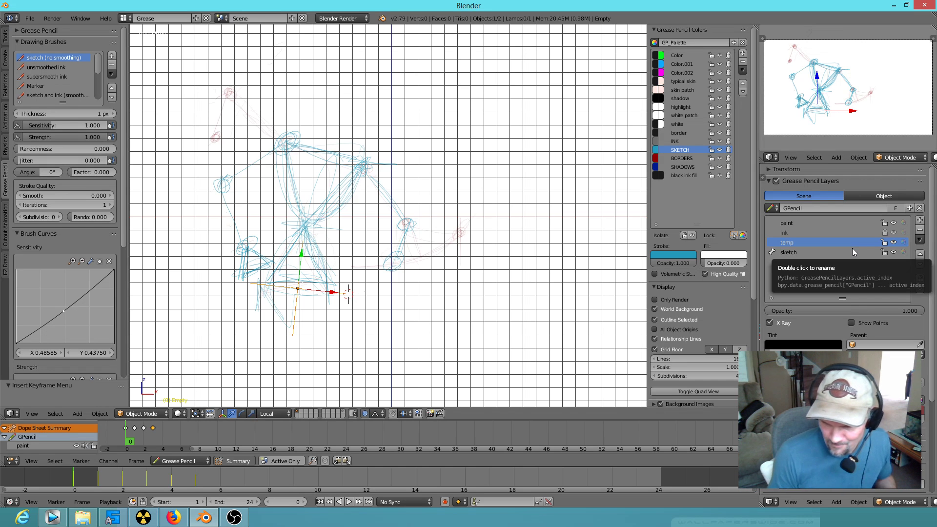
{"action": "left_click", "coordinate": [681, 133]}
{"action": "left_click", "coordinate": [681, 141]}
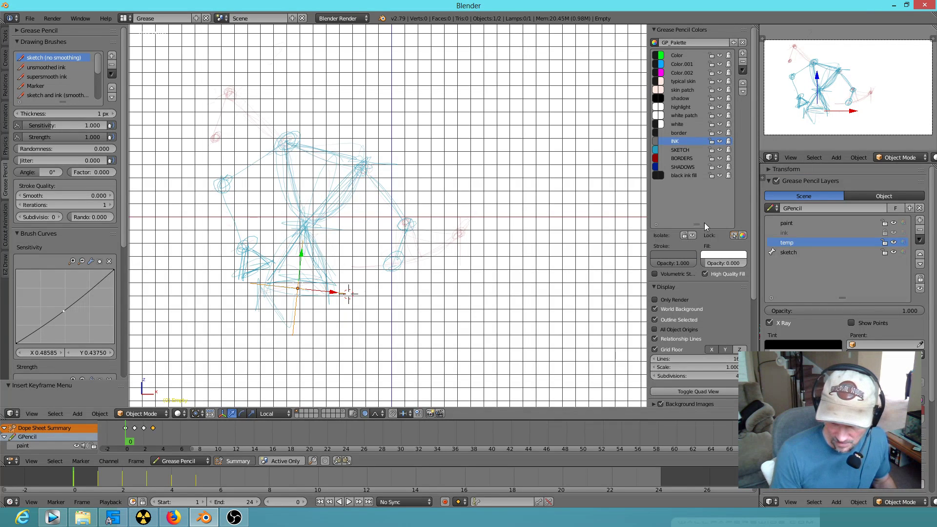
{"action": "left_click", "coordinate": [656, 141]}
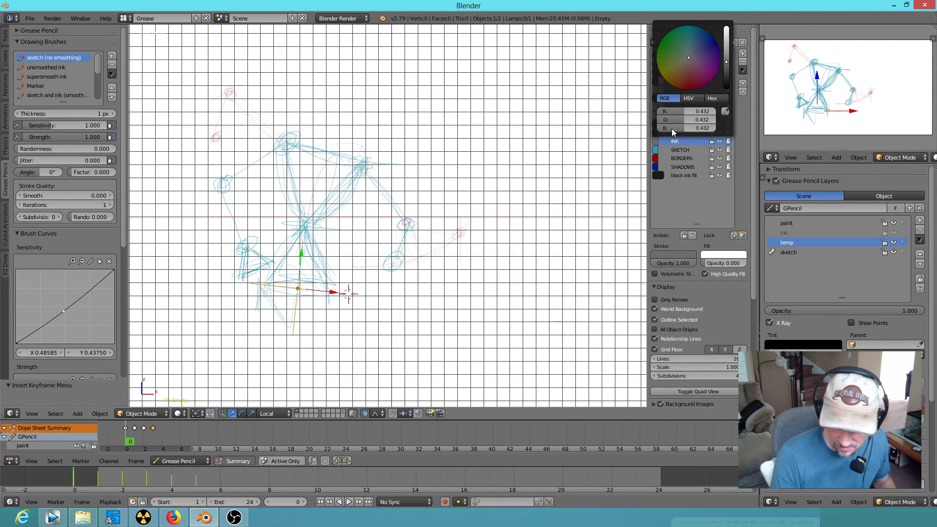
{"action": "left_click", "coordinate": [658, 141]}
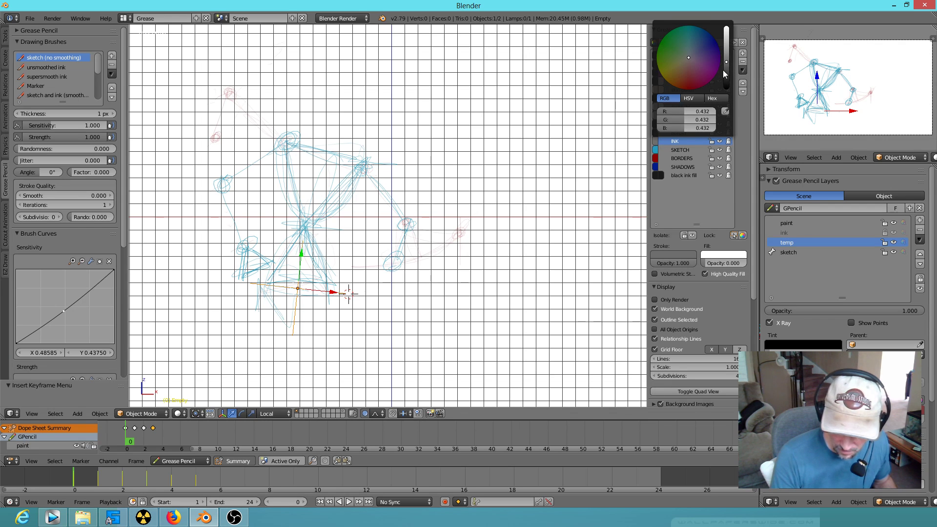
{"action": "left_click_drag", "start_coordinate": [726, 68], "coordinate": [726, 110]}
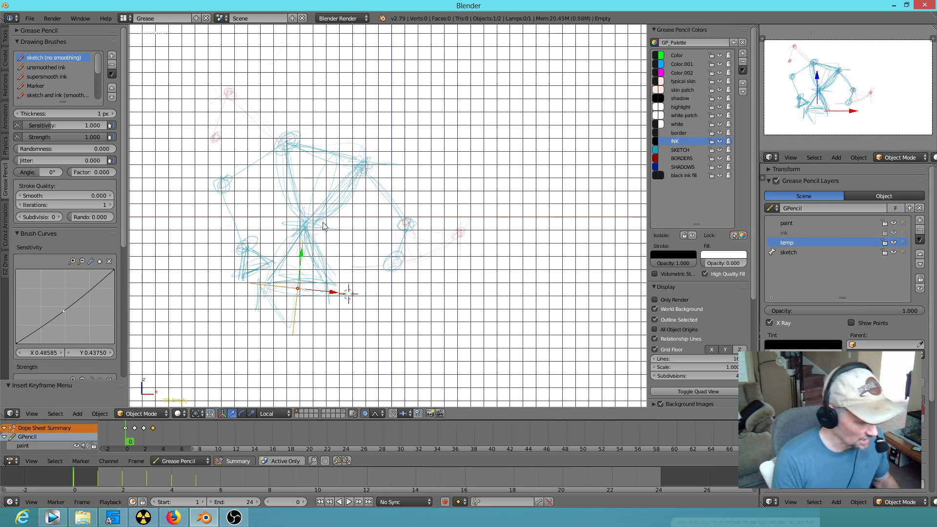
Step: Start freehand drawing on the temp layer and outline the figure's left-hand shoulder, upper arm and forearm over the blue sketch
{"action": "middle_click_drag", "start_coordinate": [323, 210], "coordinate": [359, 257], "text": "shift"}
{"action": "scroll", "coordinate": [359, 257], "scroll_direction": "up", "scroll_amount": 4}
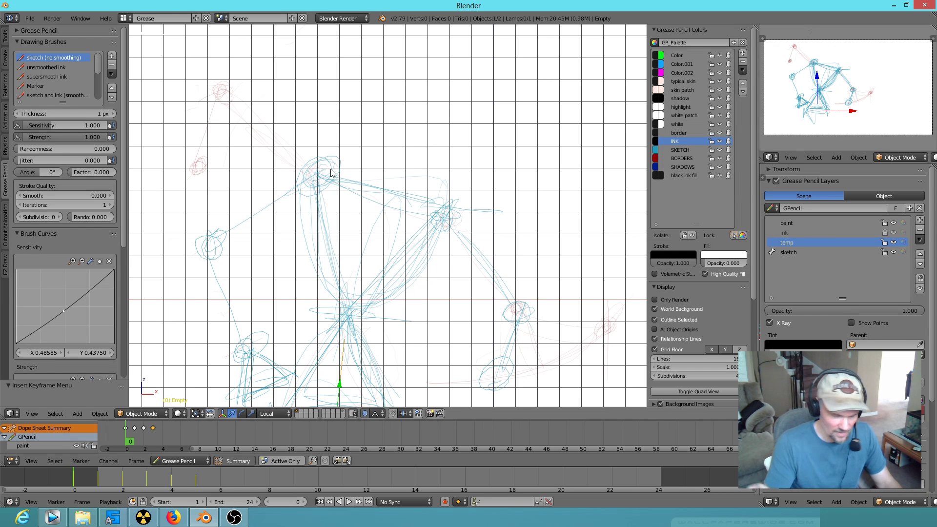
{"action": "key", "text": "d"}
{"action": "mouse_move", "coordinate": [343, 159]}
{"action": "left_mouse_down"}
{"action": "mouse_move", "coordinate": [295, 184]}
{"action": "mouse_move", "coordinate": [229, 248]}
{"action": "left_mouse_up"}
{"action": "left_click_drag", "start_coordinate": [293, 190], "coordinate": [195, 242]}
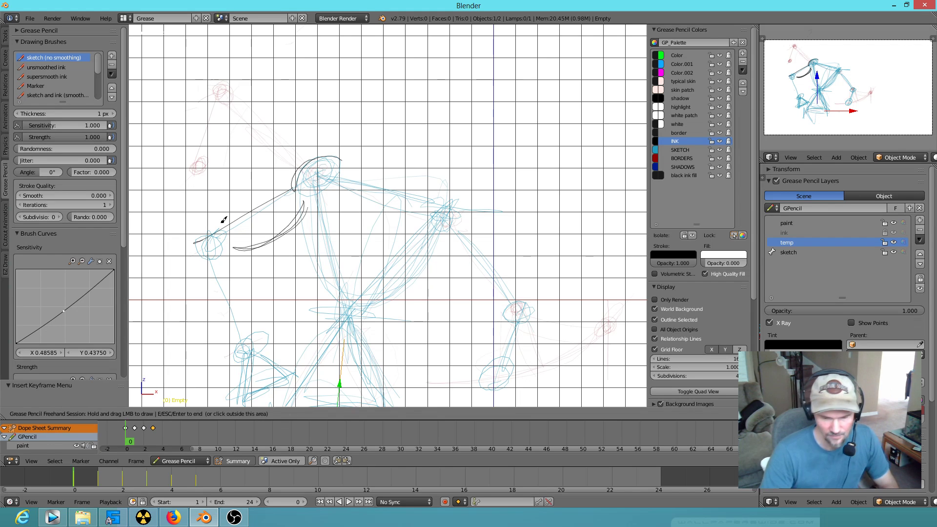
{"action": "left_click_drag", "start_coordinate": [195, 243], "coordinate": [248, 352]}
{"action": "mouse_move", "coordinate": [236, 248]}
{"action": "left_mouse_down"}
{"action": "mouse_move", "coordinate": [251, 339]}
{"action": "mouse_move", "coordinate": [249, 247]}
{"action": "left_mouse_up"}
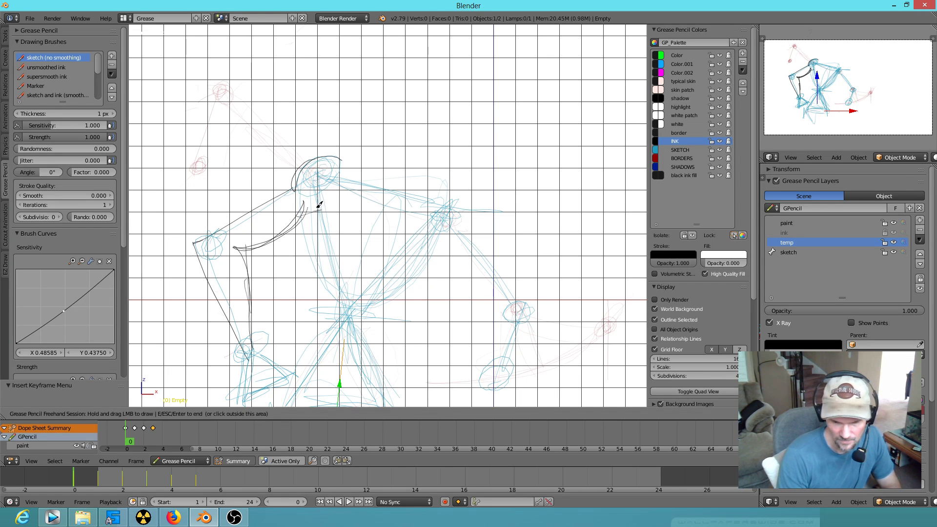
Step: Outline the torso's sides and chest curve and the right-hand shoulder and arm, redrawing the arm's inner contour after undoing one stroke
{"action": "mouse_move", "coordinate": [300, 210]}
{"action": "left_mouse_down"}
{"action": "mouse_move", "coordinate": [346, 344]}
{"action": "mouse_move", "coordinate": [438, 248]}
{"action": "left_mouse_up"}
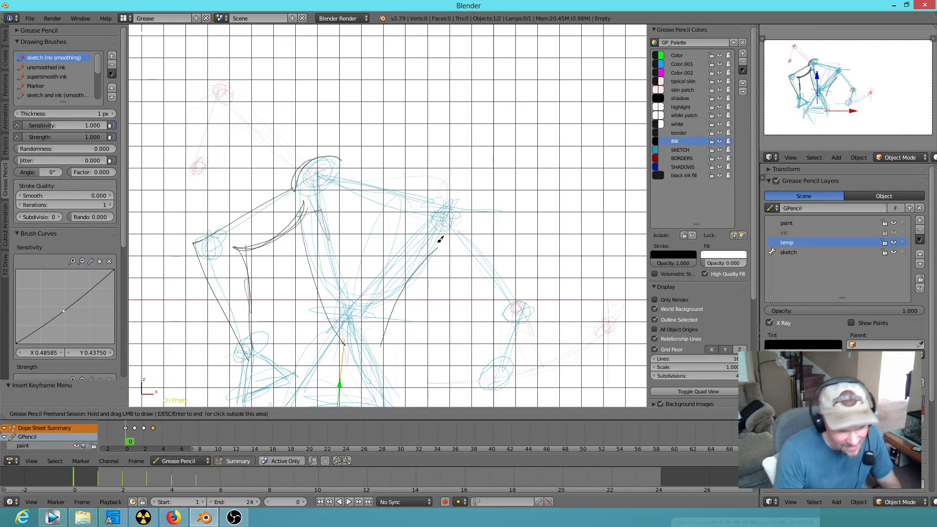
{"action": "left_click_drag", "start_coordinate": [315, 241], "coordinate": [415, 270]}
{"action": "mouse_move", "coordinate": [454, 203]}
{"action": "left_mouse_down"}
{"action": "mouse_move", "coordinate": [510, 291]}
{"action": "mouse_move", "coordinate": [517, 368]}
{"action": "mouse_move", "coordinate": [496, 365]}
{"action": "left_mouse_up"}
{"action": "mouse_move", "coordinate": [506, 295]}
{"action": "left_mouse_down"}
{"action": "mouse_move", "coordinate": [491, 318]}
{"action": "mouse_move", "coordinate": [498, 352]}
{"action": "mouse_move", "coordinate": [491, 322]}
{"action": "mouse_move", "coordinate": [492, 342]}
{"action": "left_mouse_up"}
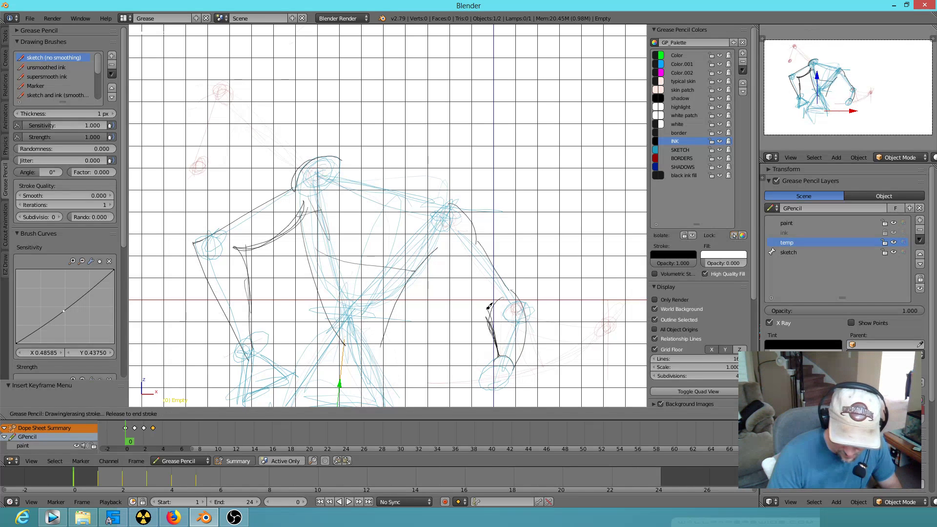
{"action": "mouse_move", "coordinate": [436, 252]}
{"action": "left_mouse_down"}
{"action": "mouse_move", "coordinate": [486, 299]}
{"action": "mouse_move", "coordinate": [502, 351]}
{"action": "left_mouse_up"}
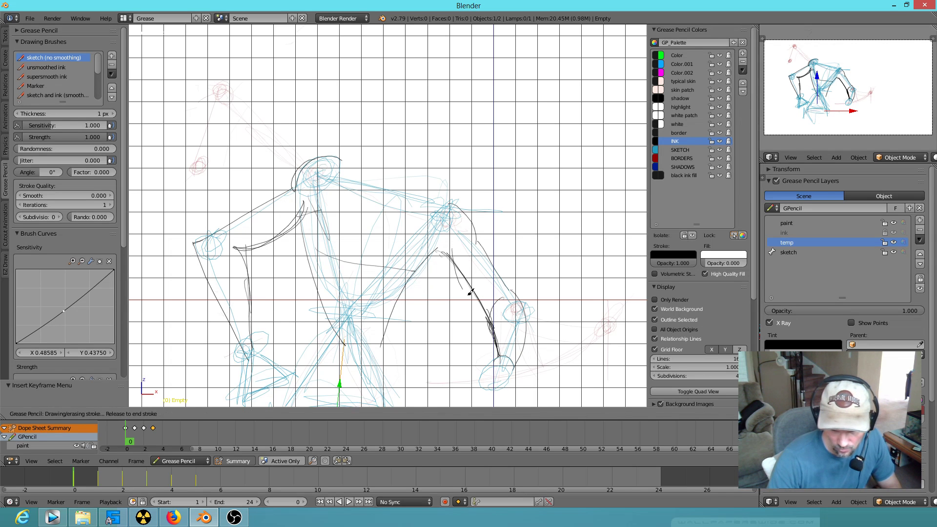
{"action": "key", "text": "ctrl+z"}
{"action": "left_click_drag", "start_coordinate": [454, 242], "coordinate": [496, 305]}
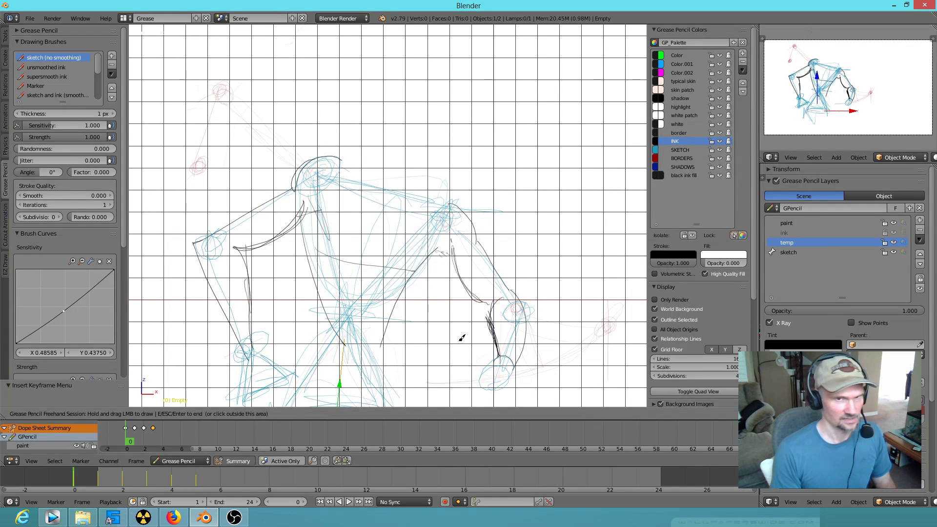
Step: Add curved muscle contours to the outer edges of the figure's left-hand forearm and upper arm
{"action": "middle_click_drag", "start_coordinate": [505, 239], "coordinate": [515, 198], "text": "shift"}
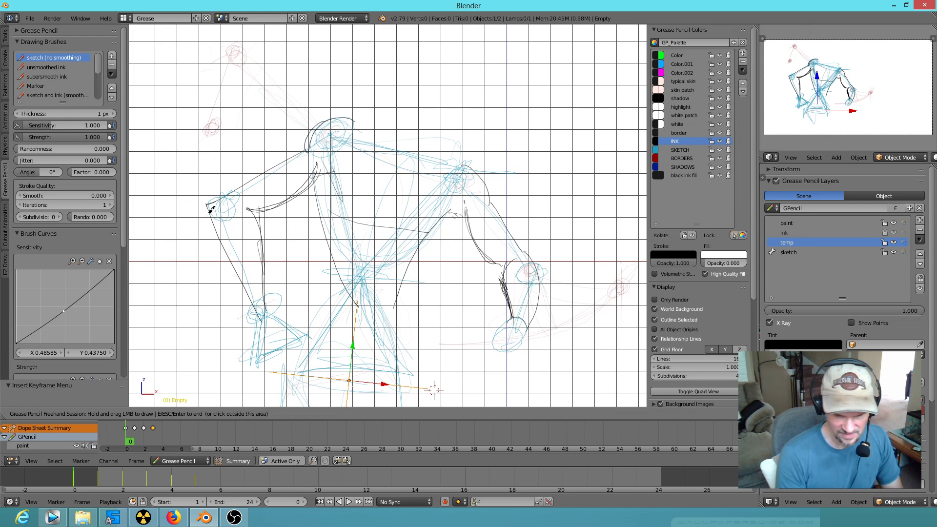
{"action": "left_click_drag", "start_coordinate": [207, 204], "coordinate": [250, 287]}
{"action": "left_click_drag", "start_coordinate": [308, 149], "coordinate": [225, 197]}
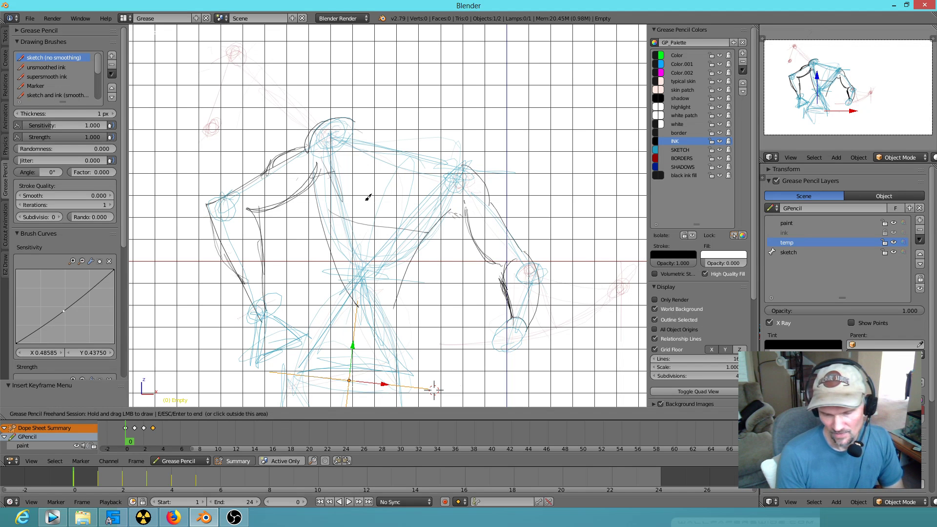
Step: Sketch a rough, muscular hunched form with a large oval at its upper end beside the figure's right-hand arm
{"action": "middle_click_drag", "start_coordinate": [369, 198], "coordinate": [295, 243], "text": "shift"}
{"action": "mouse_move", "coordinate": [551, 169]}
{"action": "left_mouse_down"}
{"action": "mouse_move", "coordinate": [546, 142]}
{"action": "mouse_move", "coordinate": [531, 127]}
{"action": "mouse_move", "coordinate": [509, 134]}
{"action": "mouse_move", "coordinate": [498, 151]}
{"action": "mouse_move", "coordinate": [554, 126]}
{"action": "mouse_move", "coordinate": [430, 217]}
{"action": "mouse_move", "coordinate": [464, 257]}
{"action": "mouse_move", "coordinate": [456, 264]}
{"action": "mouse_move", "coordinate": [509, 299]}
{"action": "mouse_move", "coordinate": [470, 203]}
{"action": "mouse_move", "coordinate": [487, 231]}
{"action": "mouse_move", "coordinate": [441, 206]}
{"action": "mouse_move", "coordinate": [432, 240]}
{"action": "mouse_move", "coordinate": [454, 279]}
{"action": "mouse_move", "coordinate": [510, 301]}
{"action": "mouse_move", "coordinate": [490, 261]}
{"action": "mouse_move", "coordinate": [529, 195]}
{"action": "mouse_move", "coordinate": [521, 231]}
{"action": "mouse_move", "coordinate": [556, 137]}
{"action": "mouse_move", "coordinate": [558, 145]}
{"action": "mouse_move", "coordinate": [515, 174]}
{"action": "mouse_move", "coordinate": [539, 166]}
{"action": "mouse_move", "coordinate": [512, 176]}
{"action": "mouse_move", "coordinate": [534, 167]}
{"action": "mouse_move", "coordinate": [483, 210]}
{"action": "mouse_move", "coordinate": [478, 232]}
{"action": "mouse_move", "coordinate": [503, 261]}
{"action": "left_mouse_up"}
{"action": "mouse_move", "coordinate": [429, 225]}
{"action": "left_mouse_down"}
{"action": "mouse_move", "coordinate": [457, 266]}
{"action": "mouse_move", "coordinate": [493, 291]}
{"action": "mouse_move", "coordinate": [416, 222]}
{"action": "mouse_move", "coordinate": [491, 166]}
{"action": "mouse_move", "coordinate": [505, 173]}
{"action": "mouse_move", "coordinate": [490, 235]}
{"action": "mouse_move", "coordinate": [519, 225]}
{"action": "mouse_move", "coordinate": [555, 163]}
{"action": "left_mouse_up"}
{"action": "middle_click_drag", "start_coordinate": [598, 144], "coordinate": [500, 148], "text": "shift"}
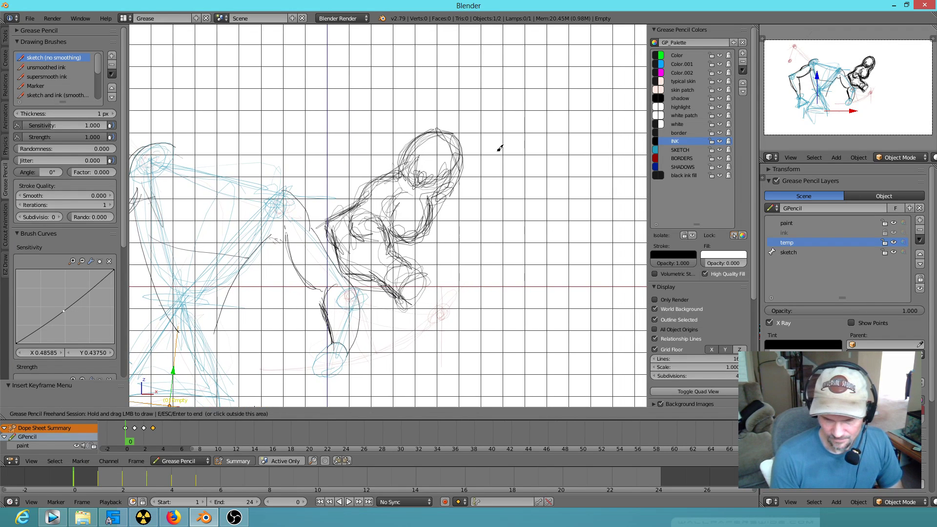
{"action": "left_click_drag", "start_coordinate": [541, 128], "coordinate": [486, 227]}
{"action": "left_click_drag", "start_coordinate": [572, 140], "coordinate": [519, 238]}
{"action": "left_click_drag", "start_coordinate": [598, 153], "coordinate": [526, 253]}
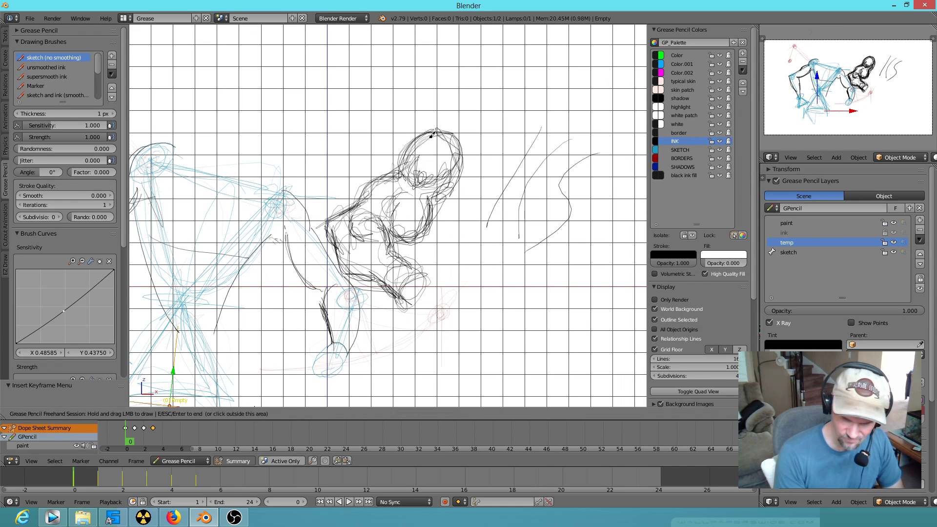
{"action": "mouse_move", "coordinate": [602, 156]}
{"action": "right_mouse_down"}
{"action": "mouse_move", "coordinate": [528, 253]}
{"action": "mouse_move", "coordinate": [556, 114]}
{"action": "mouse_move", "coordinate": [487, 245]}
{"action": "right_mouse_up"}
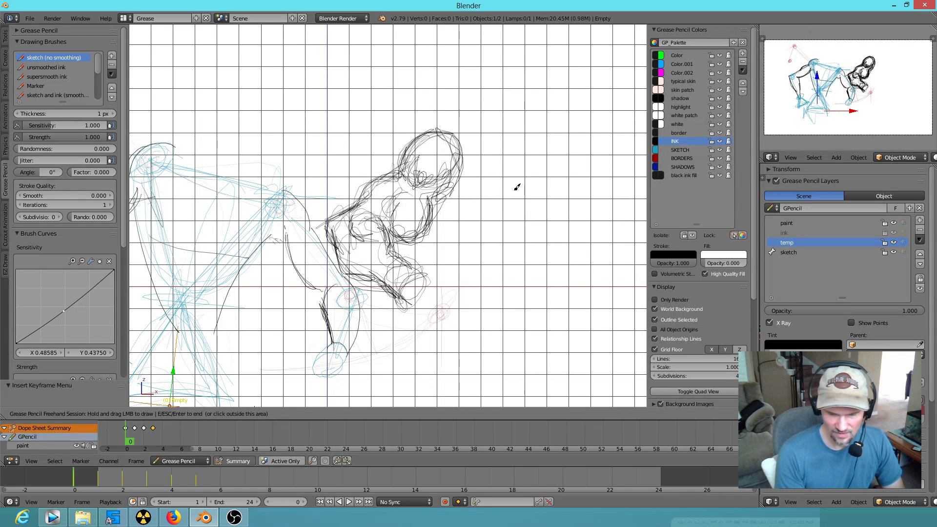
Step: Sketch the side contour of a frontal face with angry eyes and brows in the empty space beside the hunched form
{"action": "mouse_move", "coordinate": [492, 262]}
{"action": "middle_mouse_down"}
{"action": "mouse_move", "coordinate": [613, 245]}
{"action": "mouse_move", "coordinate": [538, 254]}
{"action": "mouse_move", "coordinate": [533, 194]}
{"action": "middle_mouse_up"}
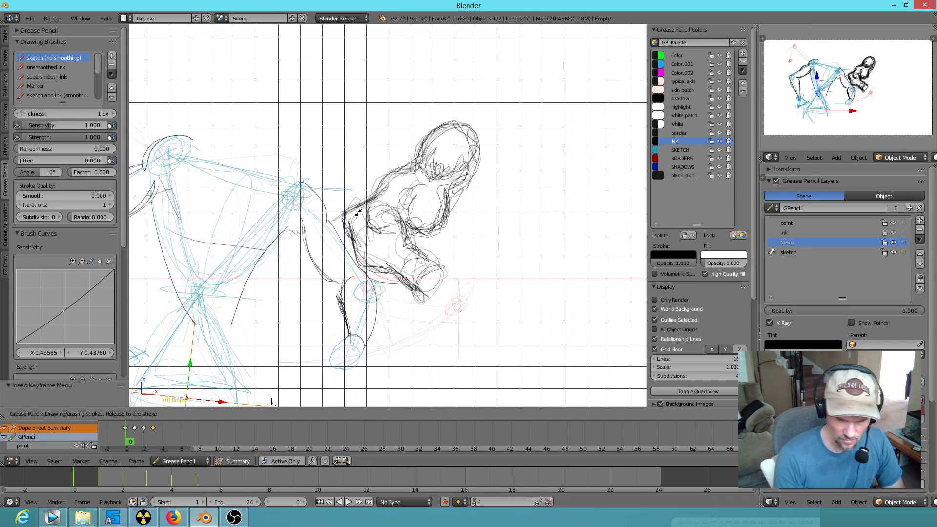
{"action": "mouse_move", "coordinate": [533, 207]}
{"action": "left_mouse_down"}
{"action": "mouse_move", "coordinate": [523, 169]}
{"action": "mouse_move", "coordinate": [496, 263]}
{"action": "mouse_move", "coordinate": [535, 178]}
{"action": "mouse_move", "coordinate": [503, 211]}
{"action": "mouse_move", "coordinate": [559, 314]}
{"action": "mouse_move", "coordinate": [613, 278]}
{"action": "mouse_move", "coordinate": [605, 281]}
{"action": "left_mouse_up"}
{"action": "middle_click_drag", "start_coordinate": [586, 282], "coordinate": [411, 272], "text": "shift"}
{"action": "mouse_move", "coordinate": [345, 203]}
{"action": "left_mouse_down"}
{"action": "mouse_move", "coordinate": [399, 314]}
{"action": "mouse_move", "coordinate": [436, 314]}
{"action": "mouse_move", "coordinate": [480, 295]}
{"action": "mouse_move", "coordinate": [508, 249]}
{"action": "mouse_move", "coordinate": [502, 204]}
{"action": "mouse_move", "coordinate": [356, 162]}
{"action": "mouse_move", "coordinate": [391, 157]}
{"action": "mouse_move", "coordinate": [417, 189]}
{"action": "mouse_move", "coordinate": [373, 203]}
{"action": "mouse_move", "coordinate": [379, 218]}
{"action": "mouse_move", "coordinate": [477, 201]}
{"action": "mouse_move", "coordinate": [444, 211]}
{"action": "mouse_move", "coordinate": [459, 221]}
{"action": "mouse_move", "coordinate": [462, 203]}
{"action": "mouse_move", "coordinate": [408, 215]}
{"action": "mouse_move", "coordinate": [383, 205]}
{"action": "mouse_move", "coordinate": [396, 216]}
{"action": "left_mouse_up"}
{"action": "left_click_drag", "start_coordinate": [452, 215], "coordinate": [479, 201]}
{"action": "mouse_move", "coordinate": [395, 218]}
{"action": "left_mouse_down"}
{"action": "mouse_move", "coordinate": [371, 198]}
{"action": "mouse_move", "coordinate": [404, 236]}
{"action": "left_mouse_up"}
Step: Add the nose, mouth line, jaw and opposite side contour to the angry face
{"action": "left_click_drag", "start_coordinate": [418, 270], "coordinate": [445, 248]}
{"action": "mouse_move", "coordinate": [410, 330]}
{"action": "left_mouse_down"}
{"action": "mouse_move", "coordinate": [390, 306]}
{"action": "mouse_move", "coordinate": [385, 268]}
{"action": "mouse_move", "coordinate": [404, 271]}
{"action": "mouse_move", "coordinate": [407, 248]}
{"action": "mouse_move", "coordinate": [442, 258]}
{"action": "left_mouse_up"}
{"action": "mouse_move", "coordinate": [385, 260]}
{"action": "left_mouse_down"}
{"action": "mouse_move", "coordinate": [390, 308]}
{"action": "mouse_move", "coordinate": [419, 324]}
{"action": "mouse_move", "coordinate": [456, 318]}
{"action": "mouse_move", "coordinate": [515, 253]}
{"action": "left_mouse_up"}
{"action": "left_click_drag", "start_coordinate": [401, 288], "coordinate": [461, 292]}
{"action": "left_click_drag", "start_coordinate": [476, 250], "coordinate": [494, 222]}
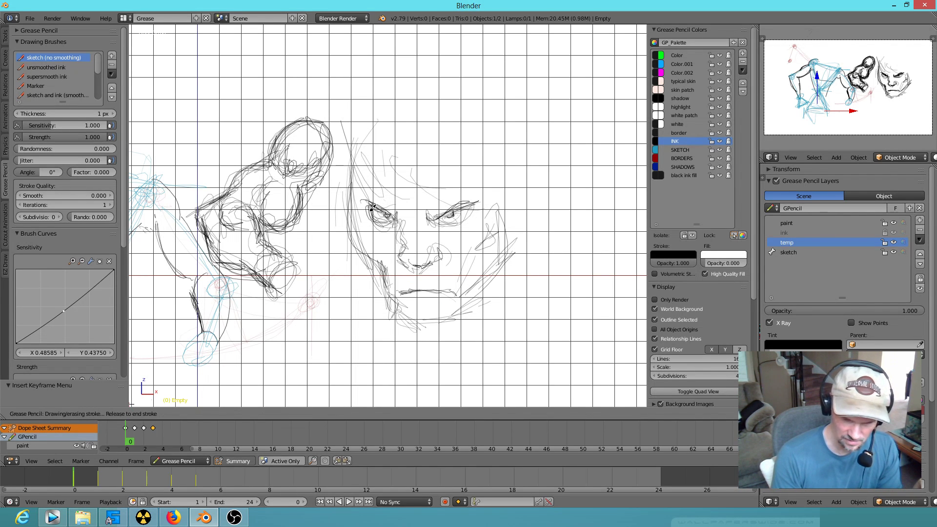
Step: Darken the face's eyes and brows and add loose hair strands across the forehead and down the sides
{"action": "left_click_drag", "start_coordinate": [441, 218], "coordinate": [458, 207]}
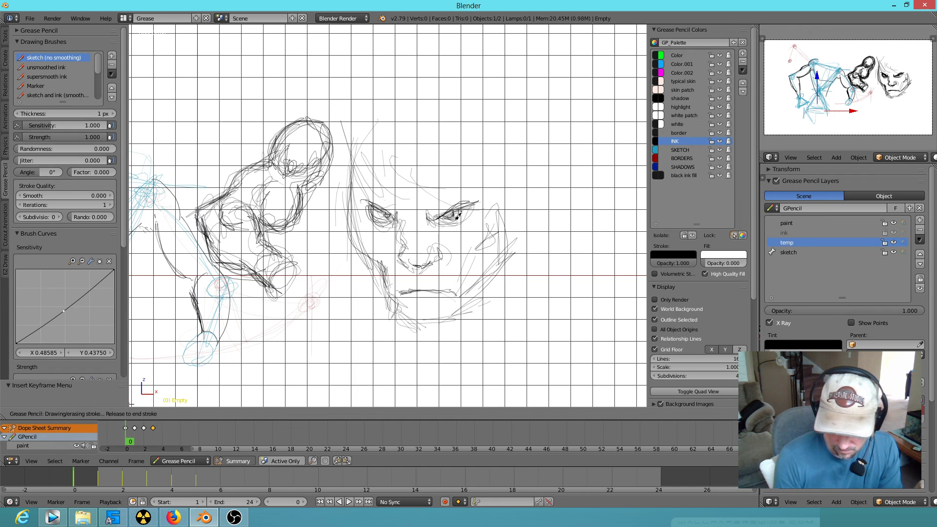
{"action": "left_click_drag", "start_coordinate": [450, 213], "coordinate": [472, 205]}
{"action": "mouse_move", "coordinate": [370, 226]}
{"action": "left_mouse_down"}
{"action": "mouse_move", "coordinate": [377, 205]}
{"action": "mouse_move", "coordinate": [386, 215]}
{"action": "left_mouse_up"}
{"action": "left_click_drag", "start_coordinate": [398, 155], "coordinate": [424, 207]}
{"action": "left_click_drag", "start_coordinate": [446, 155], "coordinate": [488, 215]}
{"action": "left_click_drag", "start_coordinate": [498, 181], "coordinate": [516, 215]}
{"action": "mouse_move", "coordinate": [408, 198]}
{"action": "left_mouse_down"}
{"action": "mouse_move", "coordinate": [404, 224]}
{"action": "mouse_move", "coordinate": [423, 225]}
{"action": "left_mouse_up"}
{"action": "mouse_move", "coordinate": [361, 290]}
{"action": "left_mouse_down"}
{"action": "mouse_move", "coordinate": [347, 153]}
{"action": "mouse_move", "coordinate": [359, 257]}
{"action": "left_mouse_up"}
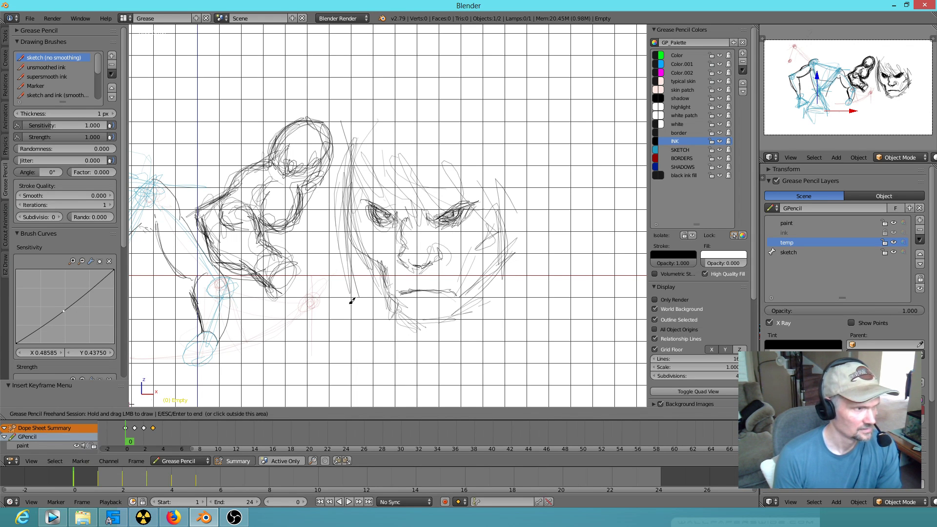
Step: Reinforce the face's jaw, chin and cheek edges with darker strokes and fill out the lips
{"action": "mouse_move", "coordinate": [440, 153]}
{"action": "left_mouse_down"}
{"action": "mouse_move", "coordinate": [507, 249]}
{"action": "mouse_move", "coordinate": [503, 334]}
{"action": "left_mouse_up"}
{"action": "mouse_move", "coordinate": [393, 298]}
{"action": "left_mouse_down"}
{"action": "mouse_move", "coordinate": [446, 326]}
{"action": "mouse_move", "coordinate": [471, 311]}
{"action": "mouse_move", "coordinate": [449, 307]}
{"action": "mouse_move", "coordinate": [466, 292]}
{"action": "mouse_move", "coordinate": [462, 307]}
{"action": "mouse_move", "coordinate": [397, 322]}
{"action": "mouse_move", "coordinate": [455, 331]}
{"action": "left_mouse_up"}
{"action": "mouse_move", "coordinate": [398, 310]}
{"action": "left_mouse_down"}
{"action": "mouse_move", "coordinate": [393, 317]}
{"action": "mouse_move", "coordinate": [414, 337]}
{"action": "mouse_move", "coordinate": [484, 309]}
{"action": "mouse_move", "coordinate": [477, 318]}
{"action": "mouse_move", "coordinate": [497, 287]}
{"action": "mouse_move", "coordinate": [485, 266]}
{"action": "mouse_move", "coordinate": [477, 324]}
{"action": "mouse_move", "coordinate": [473, 264]}
{"action": "mouse_move", "coordinate": [493, 269]}
{"action": "left_mouse_up"}
{"action": "mouse_move", "coordinate": [461, 322]}
{"action": "left_mouse_down"}
{"action": "mouse_move", "coordinate": [495, 286]}
{"action": "mouse_move", "coordinate": [506, 236]}
{"action": "left_mouse_up"}
{"action": "mouse_move", "coordinate": [370, 259]}
{"action": "left_mouse_down"}
{"action": "mouse_move", "coordinate": [396, 312]}
{"action": "mouse_move", "coordinate": [364, 251]}
{"action": "mouse_move", "coordinate": [399, 324]}
{"action": "mouse_move", "coordinate": [434, 339]}
{"action": "mouse_move", "coordinate": [354, 251]}
{"action": "mouse_move", "coordinate": [357, 221]}
{"action": "mouse_move", "coordinate": [374, 266]}
{"action": "left_mouse_up"}
{"action": "mouse_move", "coordinate": [508, 240]}
{"action": "left_mouse_down"}
{"action": "mouse_move", "coordinate": [494, 244]}
{"action": "mouse_move", "coordinate": [508, 230]}
{"action": "left_mouse_up"}
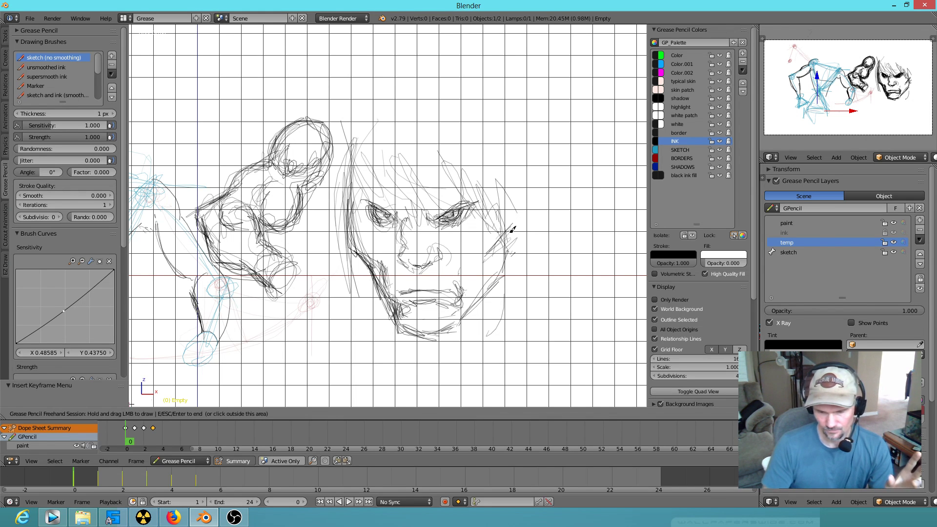
Step: Rework the face's cheek and nose and frame the head with a skull dome and long hair
{"action": "left_click_drag", "start_coordinate": [512, 230], "coordinate": [484, 268]}
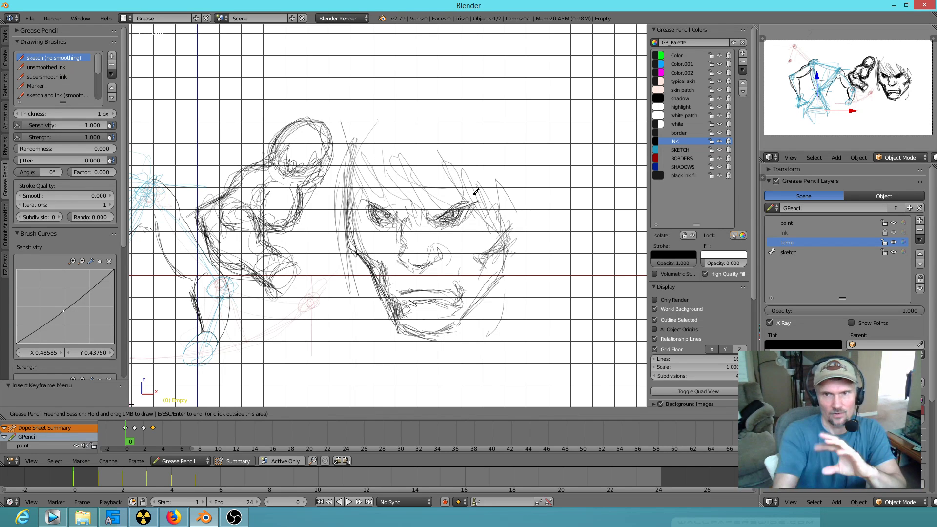
{"action": "mouse_move", "coordinate": [401, 303]}
{"action": "left_mouse_down"}
{"action": "mouse_move", "coordinate": [430, 331]}
{"action": "mouse_move", "coordinate": [503, 254]}
{"action": "mouse_move", "coordinate": [401, 236]}
{"action": "mouse_move", "coordinate": [415, 217]}
{"action": "mouse_move", "coordinate": [406, 230]}
{"action": "mouse_move", "coordinate": [430, 249]}
{"action": "mouse_move", "coordinate": [406, 250]}
{"action": "mouse_move", "coordinate": [412, 206]}
{"action": "mouse_move", "coordinate": [420, 268]}
{"action": "mouse_move", "coordinate": [459, 286]}
{"action": "mouse_move", "coordinate": [478, 227]}
{"action": "left_mouse_up"}
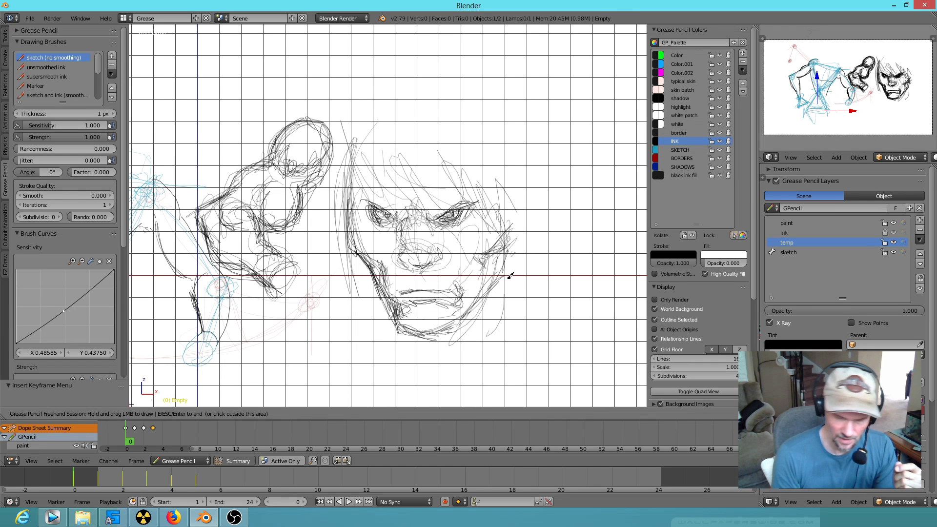
{"action": "middle_click_drag", "start_coordinate": [510, 276], "coordinate": [495, 288], "text": "shift"}
{"action": "mouse_move", "coordinate": [332, 342]}
{"action": "left_mouse_down"}
{"action": "mouse_move", "coordinate": [322, 171]}
{"action": "mouse_move", "coordinate": [370, 119]}
{"action": "mouse_move", "coordinate": [403, 62]}
{"action": "mouse_move", "coordinate": [533, 305]}
{"action": "mouse_move", "coordinate": [591, 236]}
{"action": "left_mouse_up"}
Step: Draw the angular outline of a second face with spiky hair beside the first face
{"action": "scroll", "coordinate": [590, 236], "scroll_direction": "up", "scroll_amount": 2}
{"action": "mouse_move", "coordinate": [590, 237]}
{"action": "middle_mouse_down", "text": "shift"}
{"action": "mouse_move", "coordinate": [408, 245]}
{"action": "mouse_move", "coordinate": [371, 236]}
{"action": "middle_mouse_up", "text": "shift"}
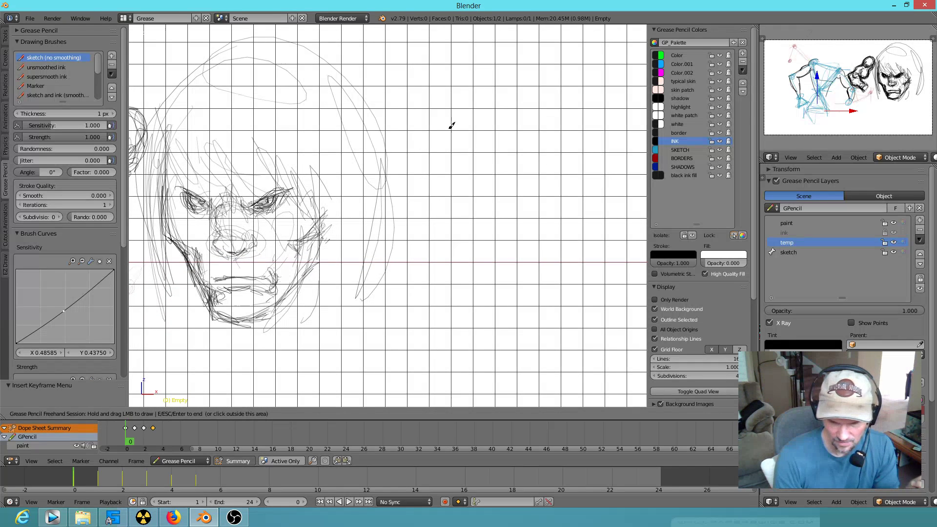
{"action": "mouse_move", "coordinate": [419, 177]}
{"action": "left_mouse_down"}
{"action": "mouse_move", "coordinate": [468, 296]}
{"action": "mouse_move", "coordinate": [529, 301]}
{"action": "mouse_move", "coordinate": [605, 180]}
{"action": "mouse_move", "coordinate": [600, 152]}
{"action": "left_mouse_up"}
{"action": "mouse_move", "coordinate": [395, 89]}
{"action": "left_mouse_down"}
{"action": "mouse_move", "coordinate": [459, 170]}
{"action": "mouse_move", "coordinate": [458, 96]}
{"action": "mouse_move", "coordinate": [580, 117]}
{"action": "mouse_move", "coordinate": [590, 142]}
{"action": "left_mouse_up"}
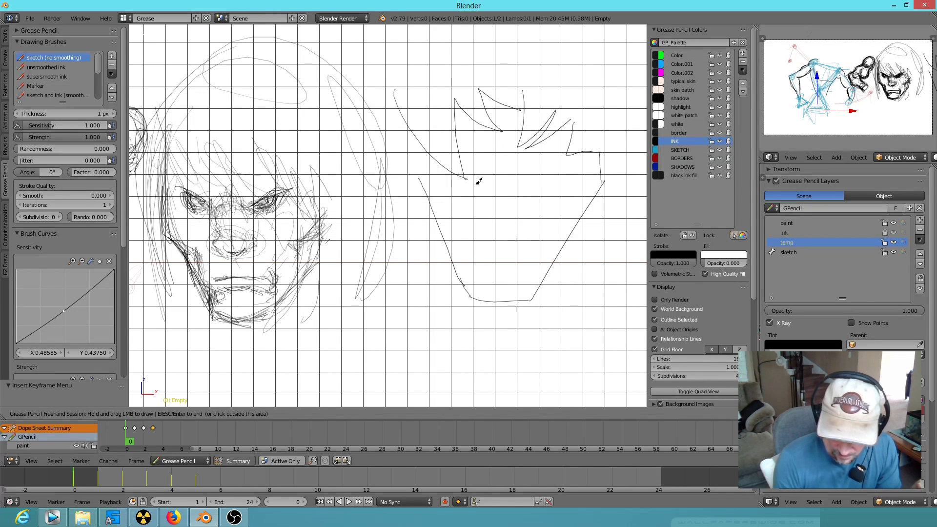
Step: Draw the second face's narrow eyes with slanted upper lids and shading, and sketch its nose
{"action": "mouse_move", "coordinate": [485, 186]}
{"action": "left_mouse_down"}
{"action": "mouse_move", "coordinate": [444, 182]}
{"action": "mouse_move", "coordinate": [485, 186]}
{"action": "mouse_move", "coordinate": [584, 169]}
{"action": "left_mouse_up"}
{"action": "left_click_drag", "start_coordinate": [525, 184], "coordinate": [580, 173]}
{"action": "left_click_drag", "start_coordinate": [466, 186], "coordinate": [468, 186]}
{"action": "left_click_drag", "start_coordinate": [557, 173], "coordinate": [574, 167]}
{"action": "mouse_move", "coordinate": [442, 180]}
{"action": "left_mouse_down"}
{"action": "mouse_move", "coordinate": [485, 185]}
{"action": "mouse_move", "coordinate": [438, 188]}
{"action": "mouse_move", "coordinate": [454, 203]}
{"action": "mouse_move", "coordinate": [486, 188]}
{"action": "mouse_move", "coordinate": [548, 182]}
{"action": "mouse_move", "coordinate": [563, 193]}
{"action": "left_mouse_up"}
{"action": "mouse_move", "coordinate": [489, 191]}
{"action": "left_mouse_down"}
{"action": "mouse_move", "coordinate": [488, 260]}
{"action": "mouse_move", "coordinate": [486, 205]}
{"action": "mouse_move", "coordinate": [484, 226]}
{"action": "mouse_move", "coordinate": [510, 243]}
{"action": "mouse_move", "coordinate": [495, 241]}
{"action": "mouse_move", "coordinate": [502, 249]}
{"action": "mouse_move", "coordinate": [516, 239]}
{"action": "left_mouse_up"}
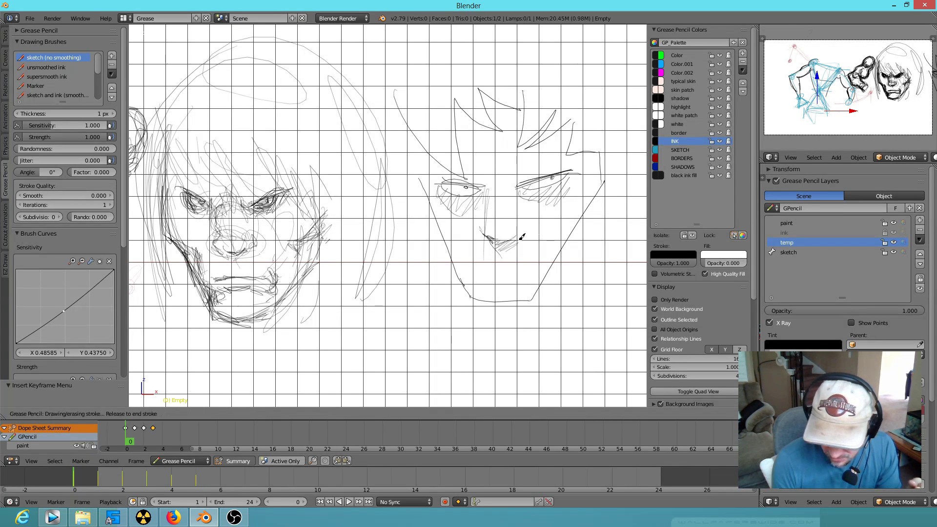
Step: Add the second face's mouth, then erase parts of its angular jawline and redraw the chin and cheek side
{"action": "left_click_drag", "start_coordinate": [530, 286], "coordinate": [530, 288]}
{"action": "mouse_move", "coordinate": [571, 266]}
{"action": "left_mouse_down", "text": "ctrl"}
{"action": "mouse_move", "coordinate": [544, 293]}
{"action": "mouse_move", "coordinate": [454, 317]}
{"action": "mouse_move", "coordinate": [523, 308]}
{"action": "mouse_move", "coordinate": [488, 305]}
{"action": "mouse_move", "coordinate": [574, 303]}
{"action": "mouse_move", "coordinate": [555, 303]}
{"action": "mouse_move", "coordinate": [565, 277]}
{"action": "mouse_move", "coordinate": [550, 292]}
{"action": "mouse_move", "coordinate": [551, 323]}
{"action": "mouse_move", "coordinate": [582, 215]}
{"action": "mouse_move", "coordinate": [622, 153]}
{"action": "mouse_move", "coordinate": [580, 227]}
{"action": "left_mouse_up", "text": "ctrl"}
{"action": "mouse_move", "coordinate": [624, 140]}
{"action": "right_mouse_down"}
{"action": "mouse_move", "coordinate": [618, 200]}
{"action": "mouse_move", "coordinate": [609, 113]}
{"action": "right_mouse_up"}
{"action": "mouse_move", "coordinate": [581, 139]}
{"action": "left_mouse_down"}
{"action": "mouse_move", "coordinate": [593, 254]}
{"action": "mouse_move", "coordinate": [587, 242]}
{"action": "left_mouse_up"}
Step: Draw long hair strands falling down the left-hand side of the second face
{"action": "left_click_drag", "start_coordinate": [397, 65], "coordinate": [414, 330]}
{"action": "left_click_drag", "start_coordinate": [409, 225], "coordinate": [449, 388]}
{"action": "mouse_move", "coordinate": [428, 37]}
{"action": "left_mouse_down"}
{"action": "mouse_move", "coordinate": [405, 191]}
{"action": "mouse_move", "coordinate": [473, 179]}
{"action": "mouse_move", "coordinate": [479, 190]}
{"action": "mouse_move", "coordinate": [457, 198]}
{"action": "left_mouse_up"}
Step: Darken the second face's eyes and brows with heavier strokes
{"action": "mouse_move", "coordinate": [539, 176]}
{"action": "left_mouse_down"}
{"action": "mouse_move", "coordinate": [518, 185]}
{"action": "mouse_move", "coordinate": [541, 181]}
{"action": "left_mouse_up"}
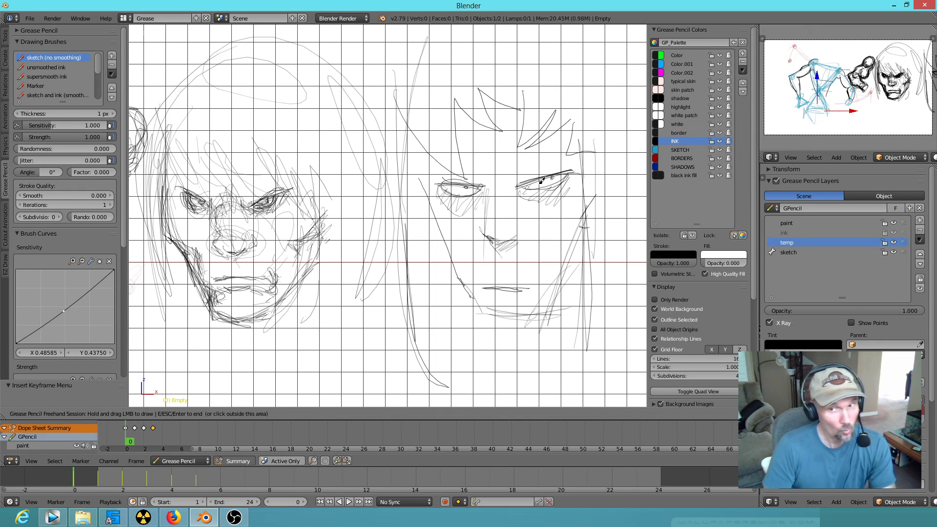
{"action": "mouse_move", "coordinate": [495, 169]}
{"action": "left_mouse_down"}
{"action": "mouse_move", "coordinate": [487, 185]}
{"action": "mouse_move", "coordinate": [581, 172]}
{"action": "mouse_move", "coordinate": [432, 183]}
{"action": "mouse_move", "coordinate": [444, 195]}
{"action": "left_mouse_up"}
{"action": "mouse_move", "coordinate": [524, 179]}
{"action": "left_mouse_down"}
{"action": "mouse_move", "coordinate": [529, 203]}
{"action": "mouse_move", "coordinate": [560, 192]}
{"action": "left_mouse_up"}
Step: Erase the second face's spiky fringe and draw angular lines across the forehead in its place
{"action": "mouse_move", "coordinate": [461, 118]}
{"action": "right_mouse_down"}
{"action": "mouse_move", "coordinate": [454, 121]}
{"action": "mouse_move", "coordinate": [576, 122]}
{"action": "mouse_move", "coordinate": [503, 132]}
{"action": "mouse_move", "coordinate": [498, 113]}
{"action": "mouse_move", "coordinate": [440, 147]}
{"action": "right_mouse_up"}
{"action": "left_click_drag", "start_coordinate": [419, 155], "coordinate": [497, 168]}
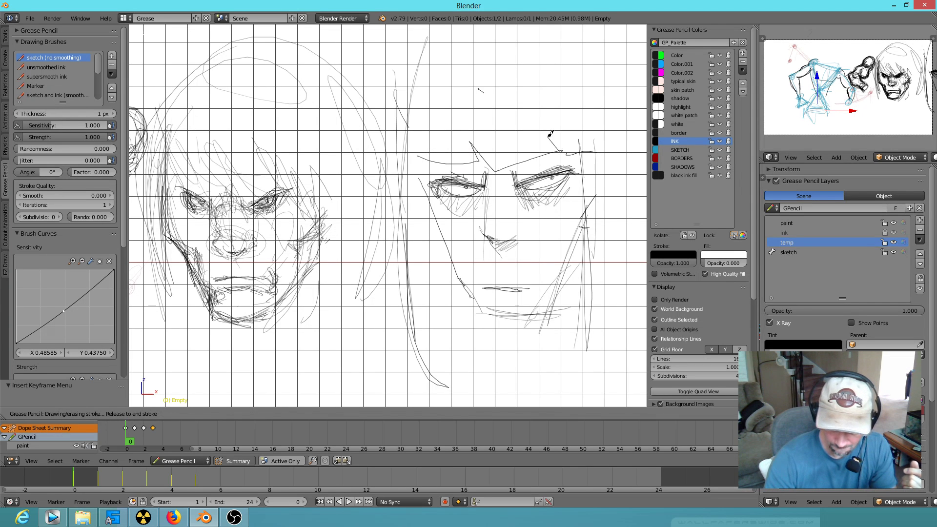
{"action": "mouse_move", "coordinate": [551, 133]}
{"action": "left_mouse_down"}
{"action": "mouse_move", "coordinate": [590, 151]}
{"action": "mouse_move", "coordinate": [594, 221]}
{"action": "left_mouse_up"}
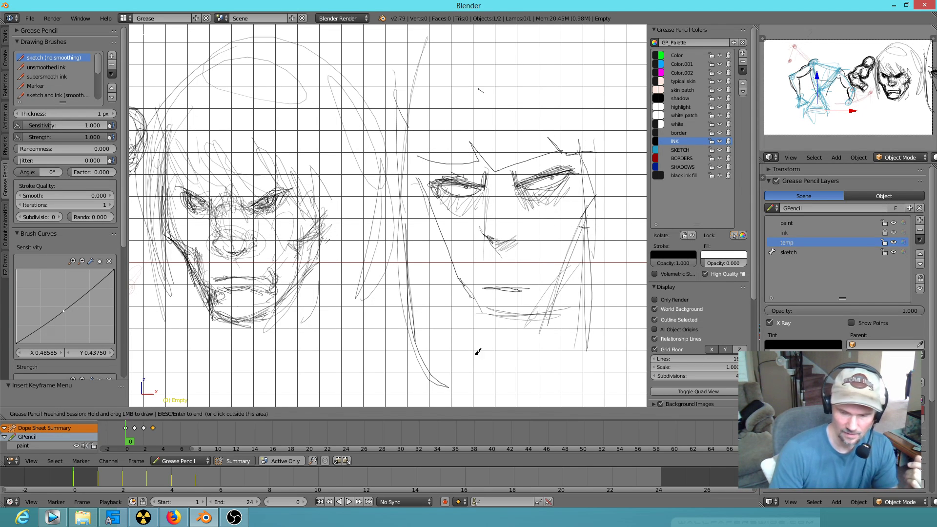
Step: Return to the full figure and sketch a circle with a thin pointed limb beside its left-hand elbow
{"action": "scroll", "coordinate": [466, 283], "scroll_direction": "left", "scroll_amount": 8, "text": "ctrl"}
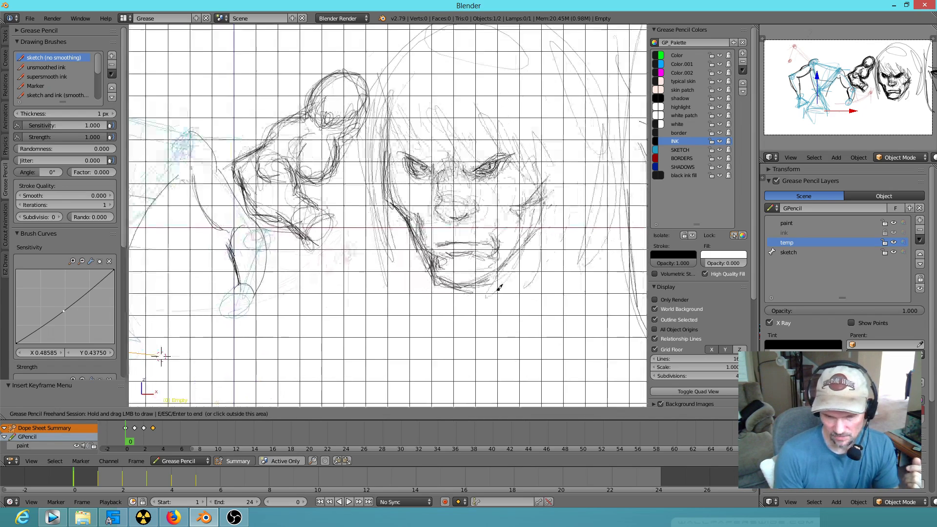
{"action": "scroll", "coordinate": [460, 272], "scroll_direction": "up", "scroll_amount": 3}
{"action": "scroll", "coordinate": [391, 240], "scroll_direction": "left", "scroll_amount": 2, "text": "ctrl"}
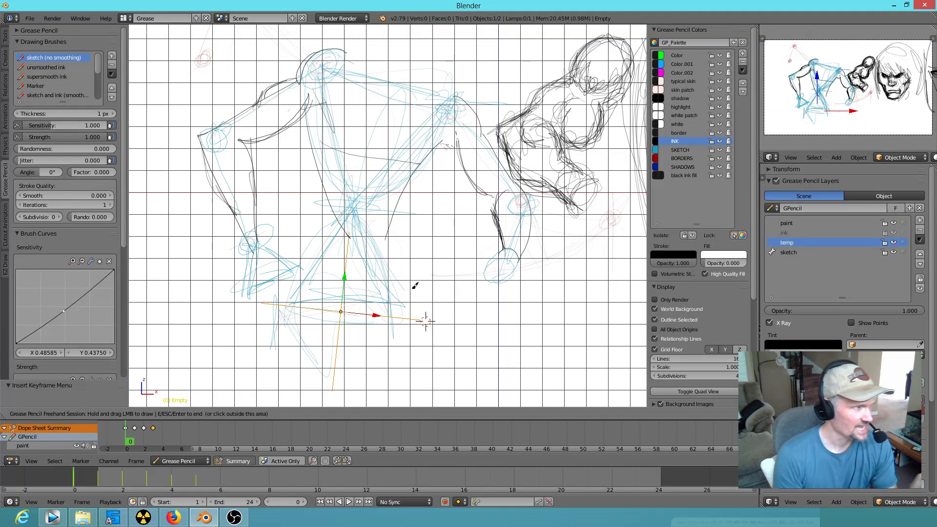
{"action": "scroll", "coordinate": [534, 236], "scroll_direction": "left", "scroll_amount": 7, "text": "ctrl"}
{"action": "scroll", "coordinate": [456, 279], "scroll_direction": "up", "scroll_amount": 4, "text": "shift"}
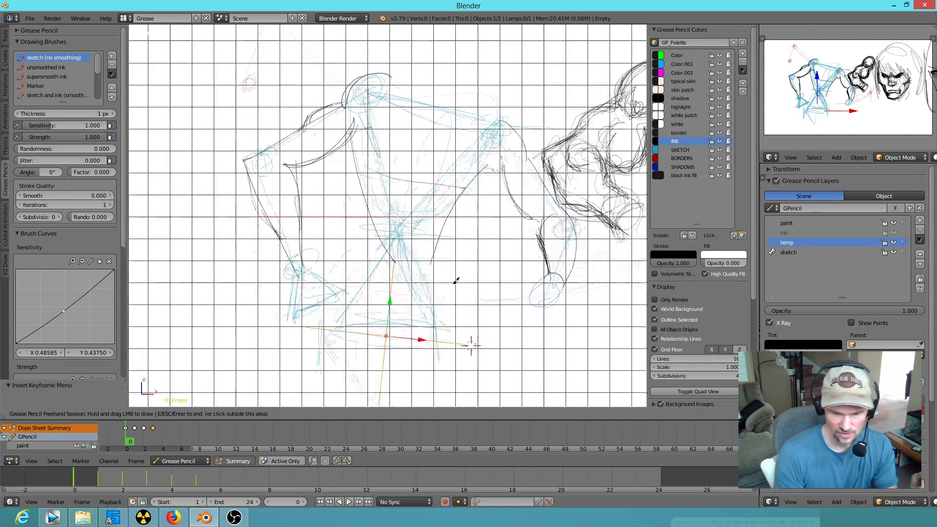
{"action": "mouse_move", "coordinate": [321, 175]}
{"action": "left_mouse_down"}
{"action": "mouse_move", "coordinate": [328, 178]}
{"action": "mouse_move", "coordinate": [295, 184]}
{"action": "mouse_move", "coordinate": [337, 182]}
{"action": "mouse_move", "coordinate": [331, 210]}
{"action": "mouse_move", "coordinate": [324, 216]}
{"action": "mouse_move", "coordinate": [303, 205]}
{"action": "mouse_move", "coordinate": [243, 264]}
{"action": "mouse_move", "coordinate": [267, 265]}
{"action": "left_mouse_up"}
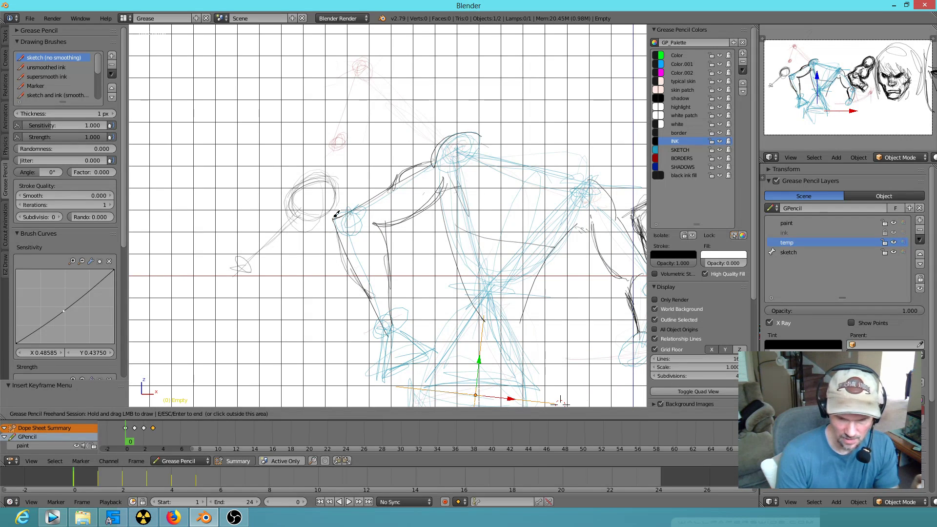
Step: Build up the figure's left-hand arm with a shoulder circle and oval muscle forms along the upper arm and forearm
{"action": "left_click_drag", "start_coordinate": [337, 217], "coordinate": [400, 233]}
{"action": "mouse_move", "coordinate": [462, 153]}
{"action": "left_mouse_down"}
{"action": "mouse_move", "coordinate": [359, 225]}
{"action": "mouse_move", "coordinate": [389, 329]}
{"action": "left_mouse_up"}
{"action": "mouse_move", "coordinate": [463, 124]}
{"action": "left_mouse_down"}
{"action": "mouse_move", "coordinate": [439, 164]}
{"action": "mouse_move", "coordinate": [483, 147]}
{"action": "mouse_move", "coordinate": [454, 182]}
{"action": "left_mouse_up"}
{"action": "mouse_move", "coordinate": [385, 216]}
{"action": "left_mouse_down"}
{"action": "mouse_move", "coordinate": [442, 181]}
{"action": "mouse_move", "coordinate": [353, 247]}
{"action": "mouse_move", "coordinate": [367, 280]}
{"action": "mouse_move", "coordinate": [393, 229]}
{"action": "mouse_move", "coordinate": [382, 265]}
{"action": "left_mouse_up"}
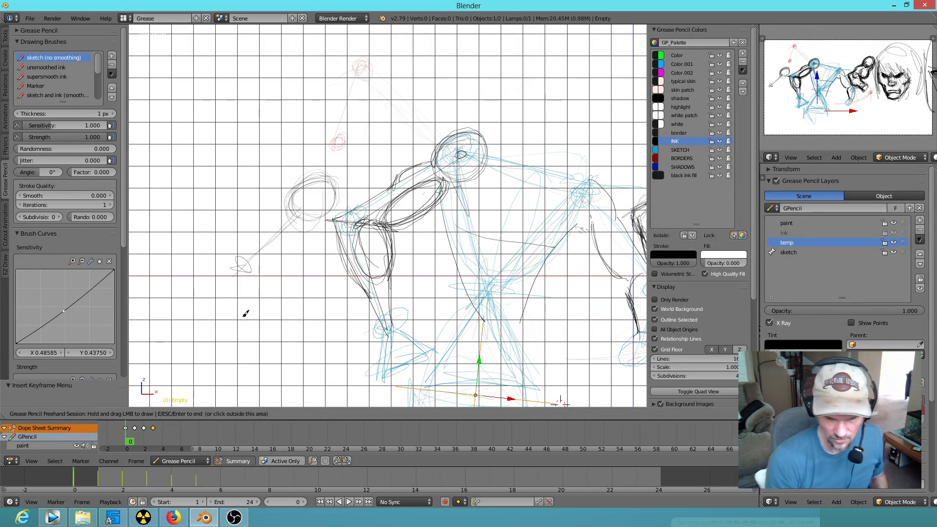
Step: Sketch both of the figure's legs from the hips down, with bent knees and feet
{"action": "mouse_move", "coordinate": [459, 266]}
{"action": "middle_mouse_down", "text": "shift"}
{"action": "mouse_move", "coordinate": [388, 251]}
{"action": "mouse_move", "coordinate": [402, 322]}
{"action": "mouse_move", "coordinate": [412, 126]}
{"action": "middle_mouse_up", "text": "shift"}
{"action": "mouse_move", "coordinate": [361, 172]}
{"action": "left_mouse_down"}
{"action": "mouse_move", "coordinate": [410, 138]}
{"action": "mouse_move", "coordinate": [546, 264]}
{"action": "mouse_move", "coordinate": [555, 212]}
{"action": "mouse_move", "coordinate": [582, 326]}
{"action": "mouse_move", "coordinate": [592, 289]}
{"action": "left_mouse_up"}
{"action": "middle_click_drag", "start_coordinate": [565, 301], "coordinate": [540, 217], "text": "shift"}
{"action": "mouse_move", "coordinate": [540, 217]}
{"action": "left_mouse_down"}
{"action": "mouse_move", "coordinate": [565, 303]}
{"action": "mouse_move", "coordinate": [526, 301]}
{"action": "left_mouse_up"}
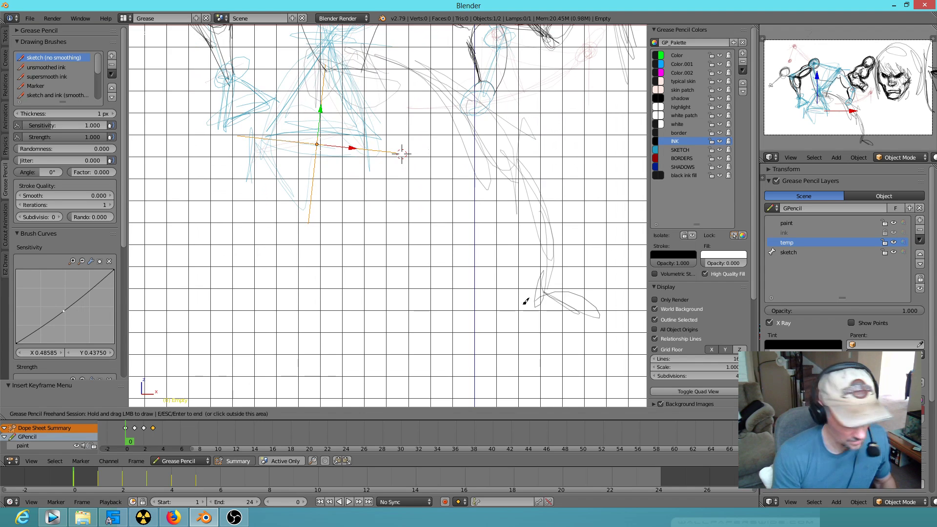
{"action": "scroll", "coordinate": [527, 264], "scroll_direction": "down", "scroll_amount": 3}
{"action": "mouse_move", "coordinate": [350, 97]}
{"action": "left_mouse_down"}
{"action": "mouse_move", "coordinate": [251, 194]}
{"action": "mouse_move", "coordinate": [260, 187]}
{"action": "mouse_move", "coordinate": [226, 299]}
{"action": "mouse_move", "coordinate": [230, 217]}
{"action": "mouse_move", "coordinate": [200, 324]}
{"action": "mouse_move", "coordinate": [233, 304]}
{"action": "left_mouse_up"}
Step: Refine the figure's left-hand leg with darker thigh, knee and calf contours down to the ankle
{"action": "middle_click_drag", "start_coordinate": [357, 116], "coordinate": [404, 166], "text": "shift"}
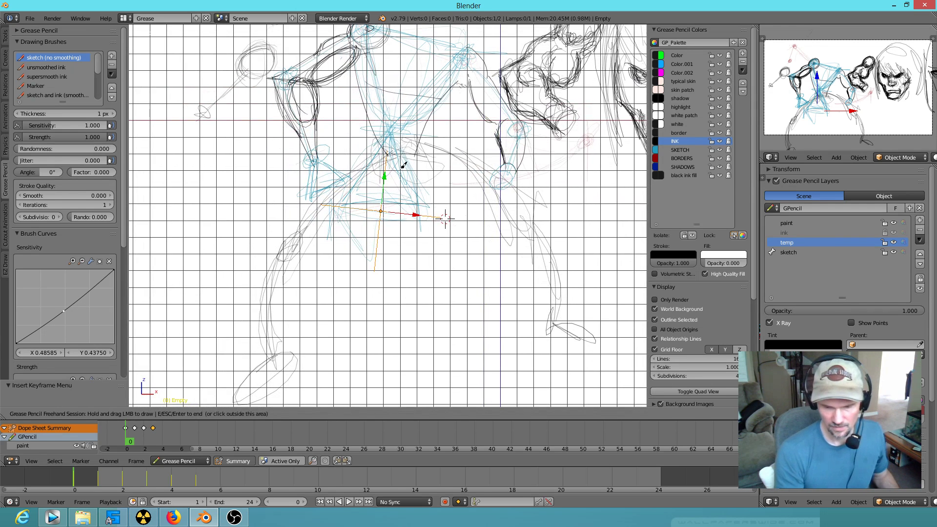
{"action": "mouse_move", "coordinate": [378, 144]}
{"action": "left_mouse_down"}
{"action": "mouse_move", "coordinate": [385, 146]}
{"action": "mouse_move", "coordinate": [341, 173]}
{"action": "mouse_move", "coordinate": [284, 238]}
{"action": "left_mouse_up"}
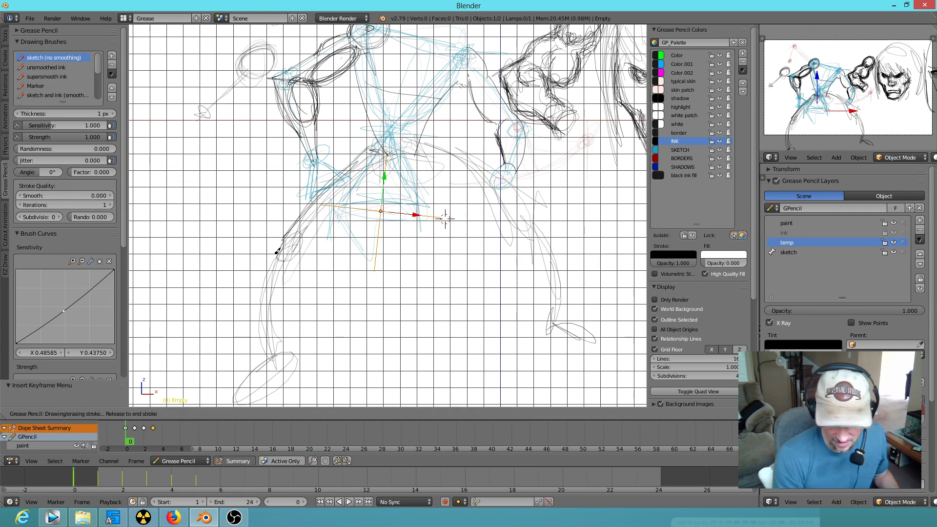
{"action": "mouse_move", "coordinate": [376, 216]}
{"action": "left_mouse_down"}
{"action": "mouse_move", "coordinate": [315, 249]}
{"action": "mouse_move", "coordinate": [386, 205]}
{"action": "mouse_move", "coordinate": [385, 152]}
{"action": "mouse_move", "coordinate": [381, 215]}
{"action": "left_mouse_up"}
{"action": "left_click_drag", "start_coordinate": [289, 230], "coordinate": [272, 359]}
{"action": "left_click_drag", "start_coordinate": [320, 249], "coordinate": [281, 367]}
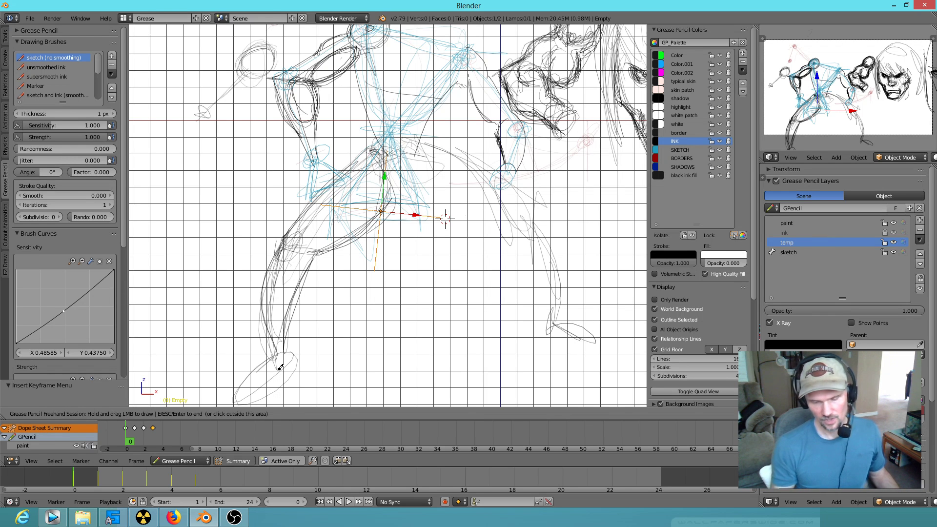
{"action": "mouse_move", "coordinate": [283, 216]}
{"action": "left_mouse_down"}
{"action": "mouse_move", "coordinate": [357, 253]}
{"action": "mouse_move", "coordinate": [414, 196]}
{"action": "left_mouse_up"}
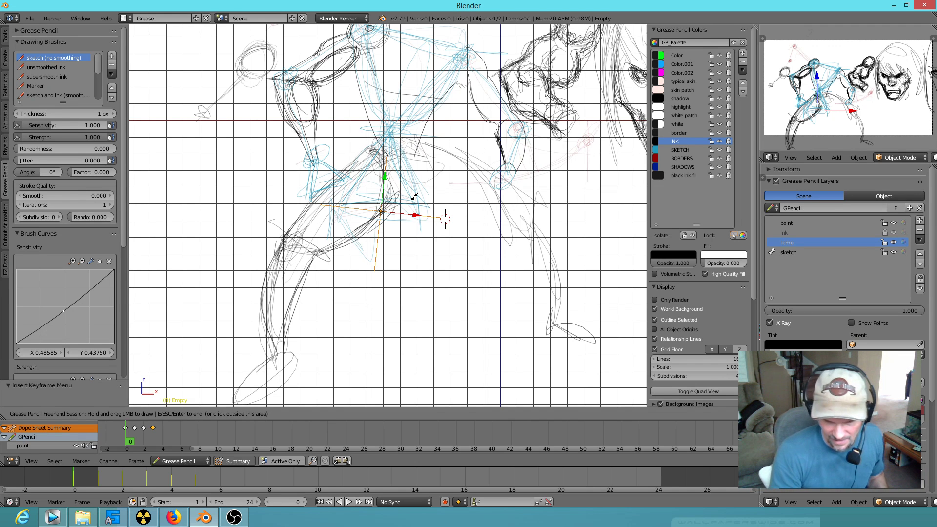
Step: Rework the figure's left-hand leg with a cleaner line under the thigh and tighter knee, shin and calf contours
{"action": "mouse_move", "coordinate": [389, 227]}
{"action": "left_mouse_down"}
{"action": "mouse_move", "coordinate": [374, 162]}
{"action": "mouse_move", "coordinate": [355, 155]}
{"action": "mouse_move", "coordinate": [328, 164]}
{"action": "mouse_move", "coordinate": [296, 230]}
{"action": "left_mouse_up"}
{"action": "left_click_drag", "start_coordinate": [326, 166], "coordinate": [292, 243]}
{"action": "mouse_move", "coordinate": [271, 250]}
{"action": "left_mouse_down"}
{"action": "mouse_move", "coordinate": [328, 251]}
{"action": "mouse_move", "coordinate": [396, 196]}
{"action": "left_mouse_up"}
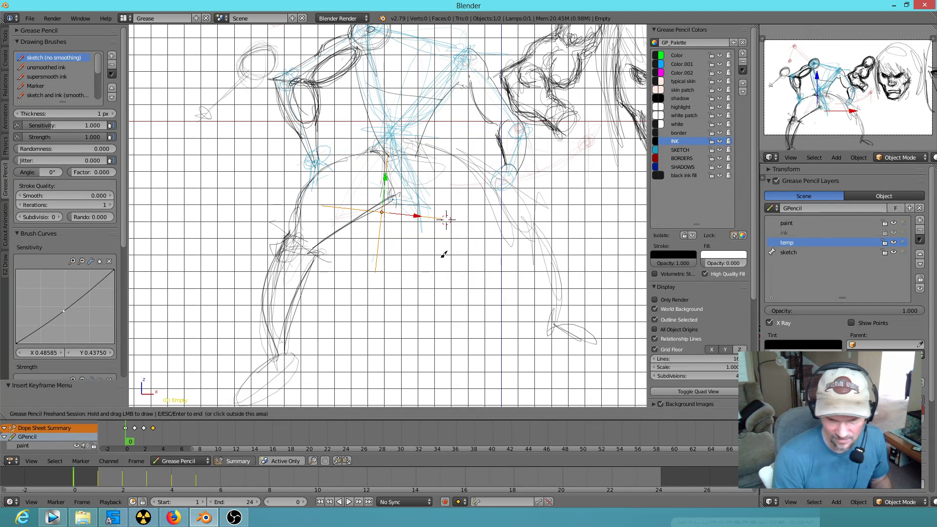
{"action": "mouse_move", "coordinate": [307, 253]}
{"action": "left_mouse_down"}
{"action": "mouse_move", "coordinate": [325, 252]}
{"action": "mouse_move", "coordinate": [297, 299]}
{"action": "mouse_move", "coordinate": [294, 244]}
{"action": "mouse_move", "coordinate": [276, 255]}
{"action": "mouse_move", "coordinate": [272, 348]}
{"action": "left_mouse_up"}
{"action": "left_click_drag", "start_coordinate": [276, 246], "coordinate": [269, 348]}
{"action": "mouse_move", "coordinate": [316, 244]}
{"action": "left_mouse_down"}
{"action": "mouse_move", "coordinate": [311, 287]}
{"action": "mouse_move", "coordinate": [290, 329]}
{"action": "mouse_move", "coordinate": [314, 293]}
{"action": "mouse_move", "coordinate": [316, 245]}
{"action": "left_mouse_up"}
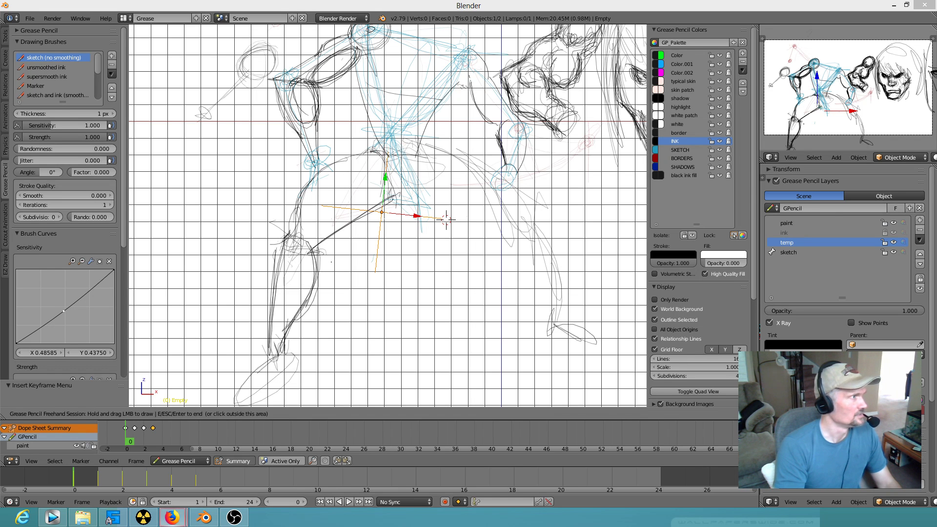
Step: Switch to Firefox and examine three enlarged artworks in the image results for BEN CALDWELL CARTOON
{"action": "key", "text": "alt+Tab"}
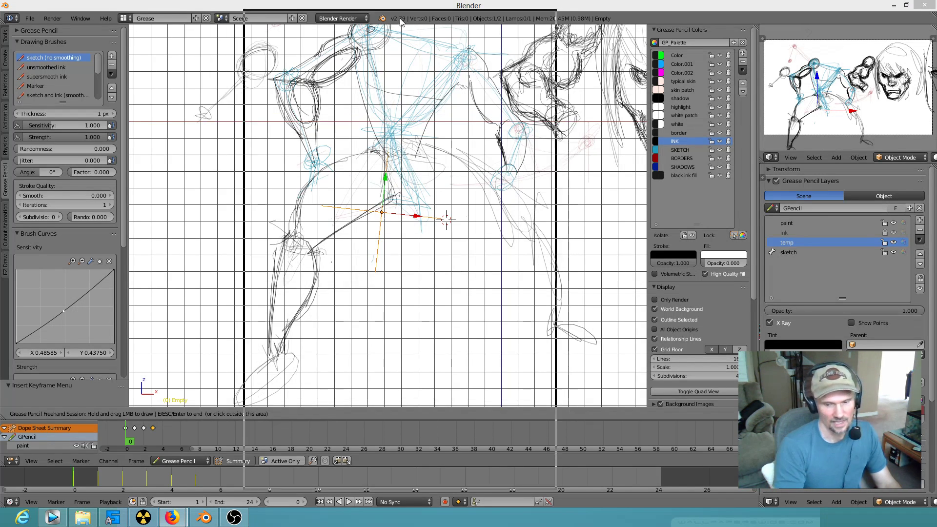
{"action": "double_click", "coordinate": [458, 92]}
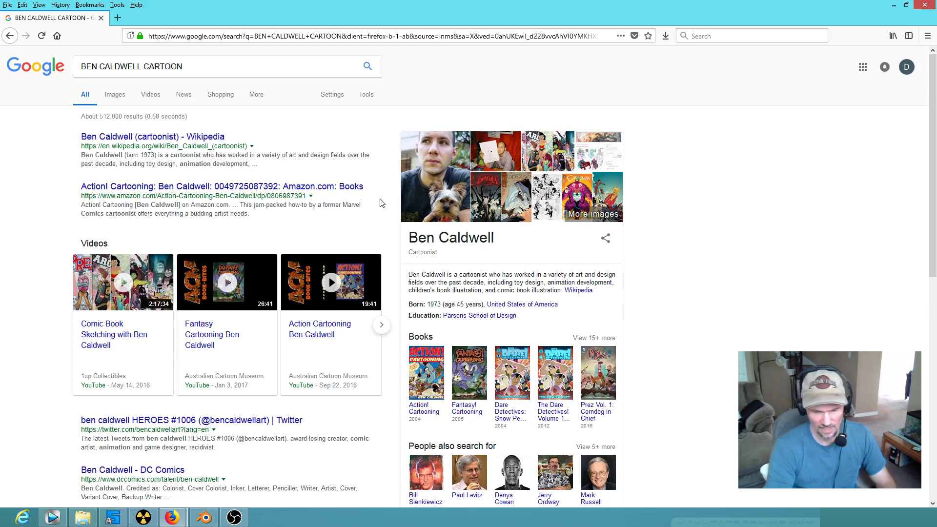
{"action": "left_click", "coordinate": [115, 95]}
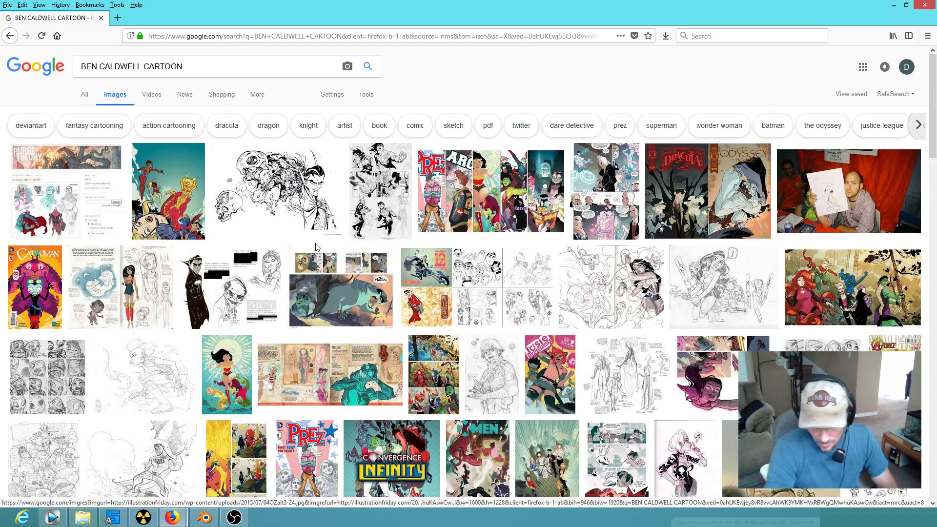
{"action": "left_click", "coordinate": [260, 184]}
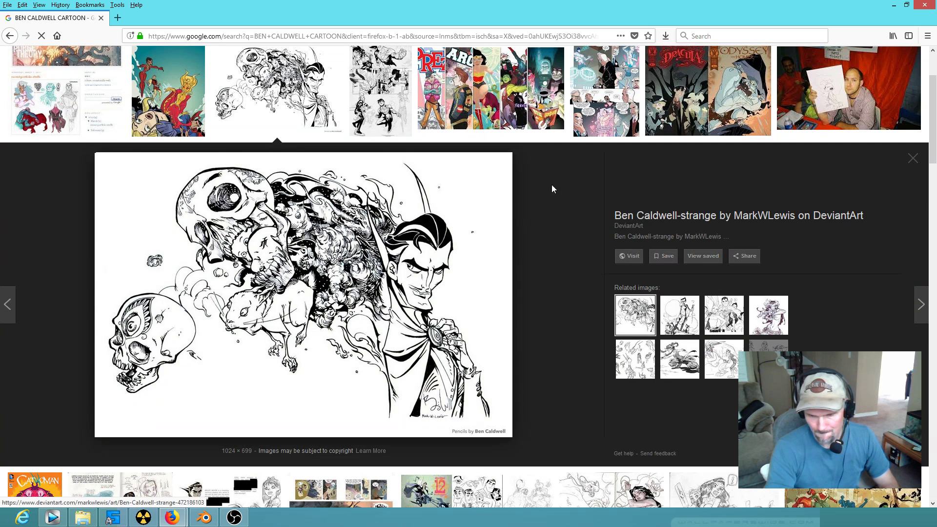
{"action": "left_click", "coordinate": [377, 83]}
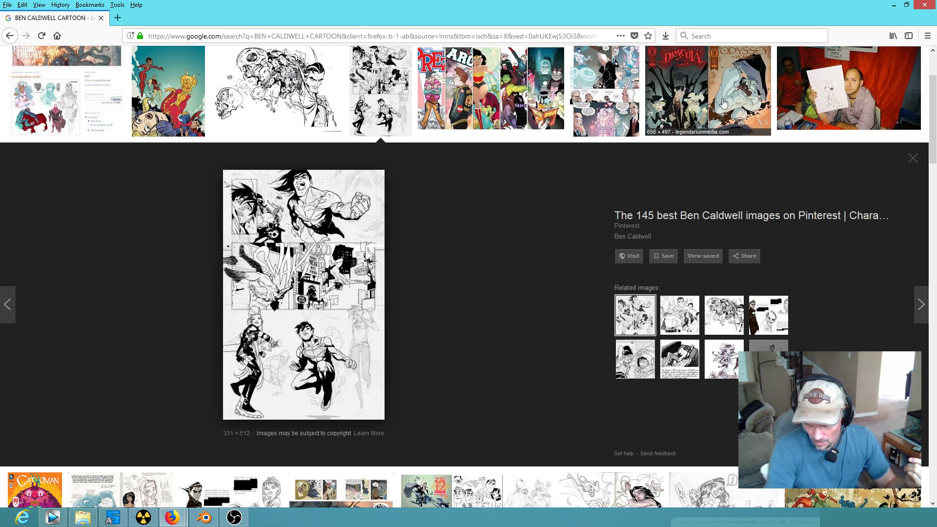
{"action": "left_click", "coordinate": [698, 114]}
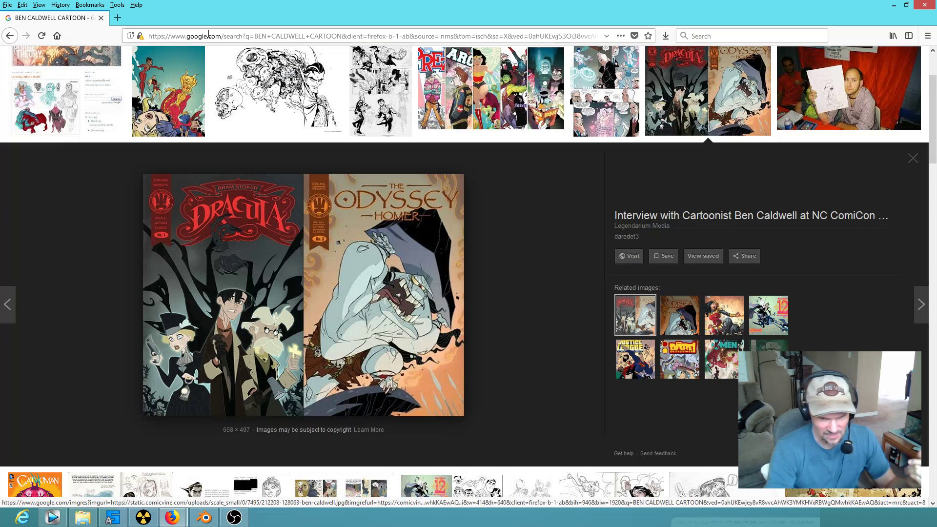
Step: Search the web for BEN CALDWELL CARTOONIST
{"action": "key", "text": "ctrl+l"}
{"action": "type", "text": "BEN CALDWEE"}
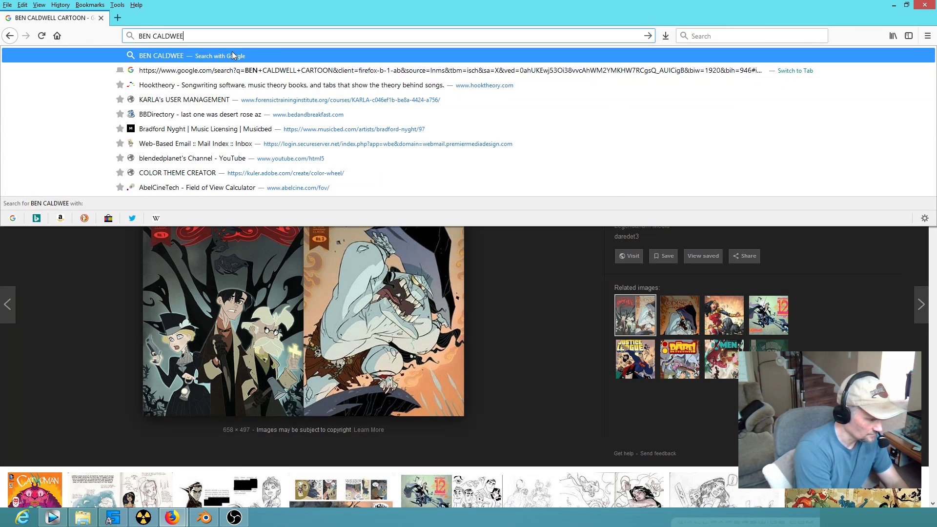
{"action": "key", "text": "BackSpace"}
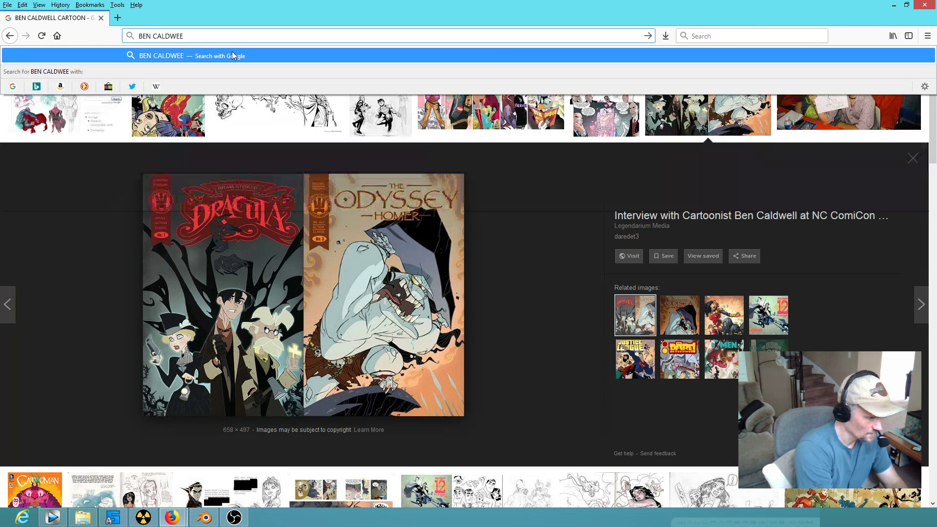
{"action": "type", "text": "LL"}
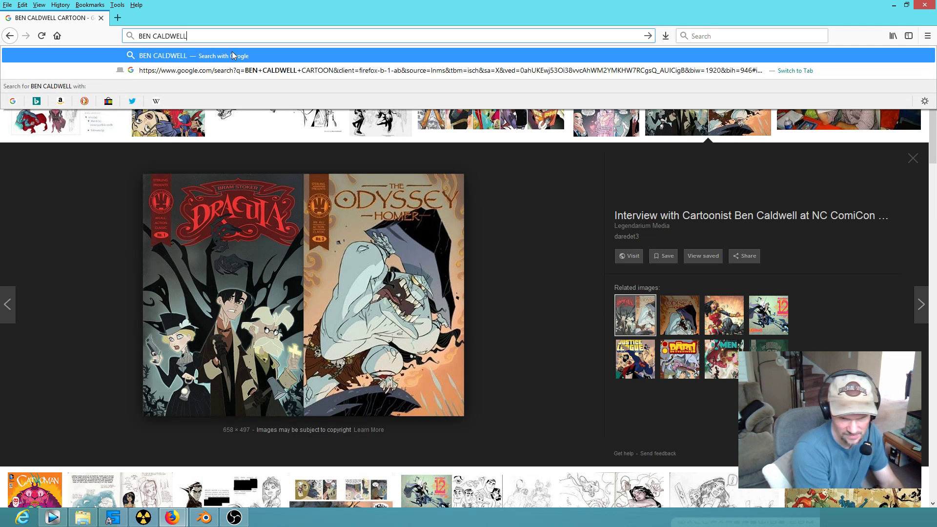
{"action": "type", "text": " C"}
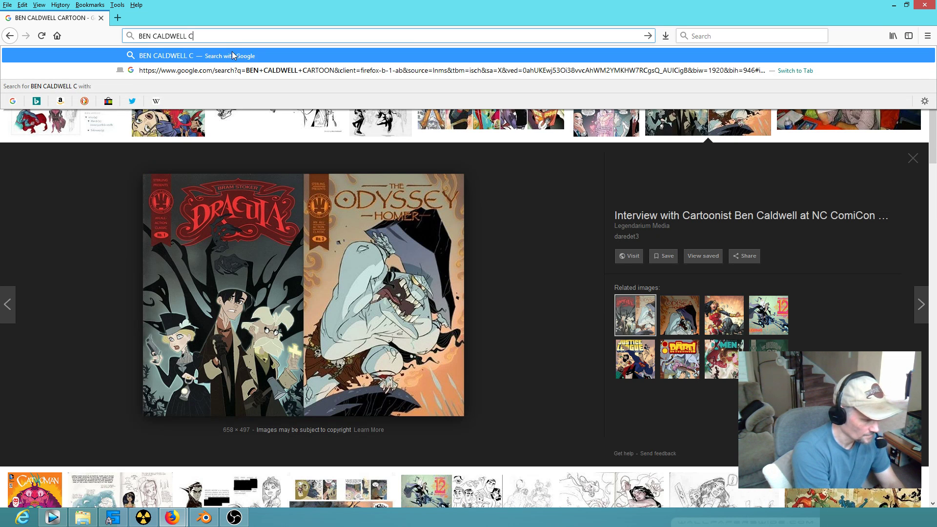
{"action": "type", "text": "ARTOONIST"}
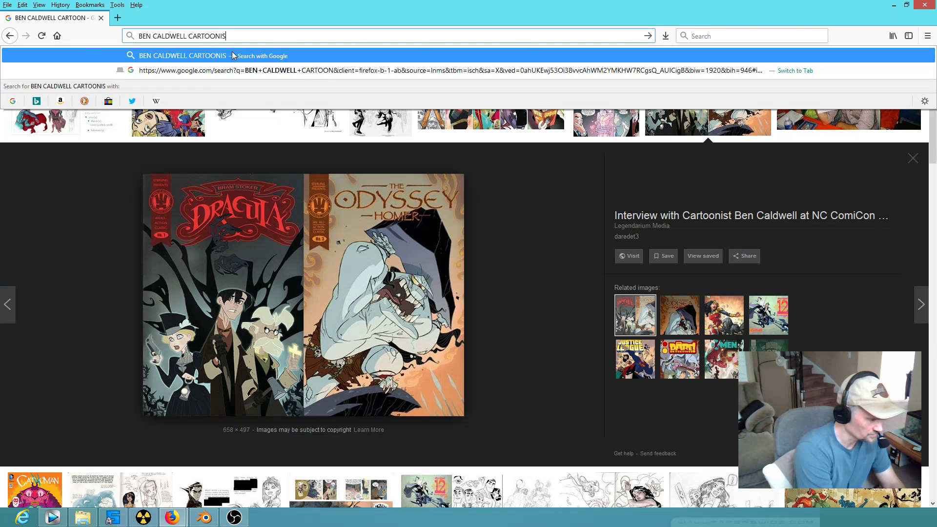
{"action": "key", "text": "Return"}
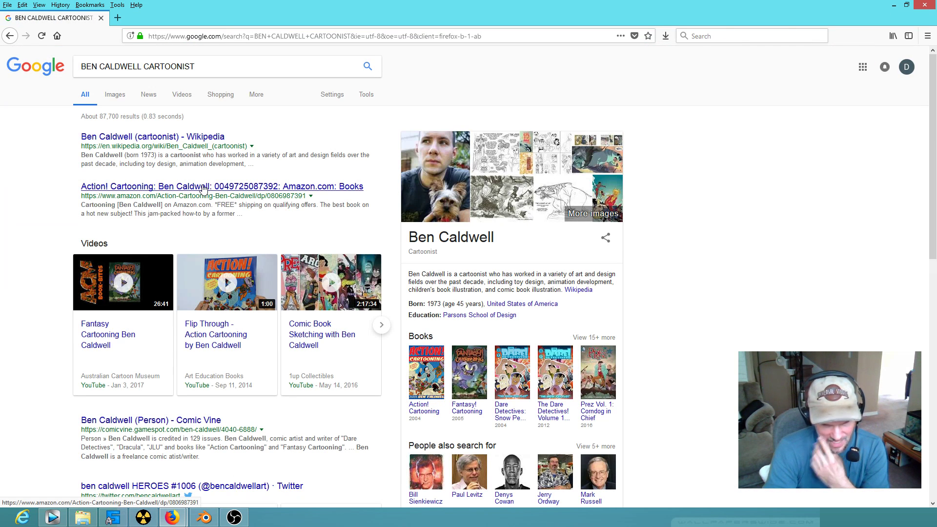
Step: Look through the search results, view the cartoonist's portrait image, and close the browser to return to Blender
{"action": "scroll", "coordinate": [228, 225], "scroll_direction": "down", "scroll_amount": 5}
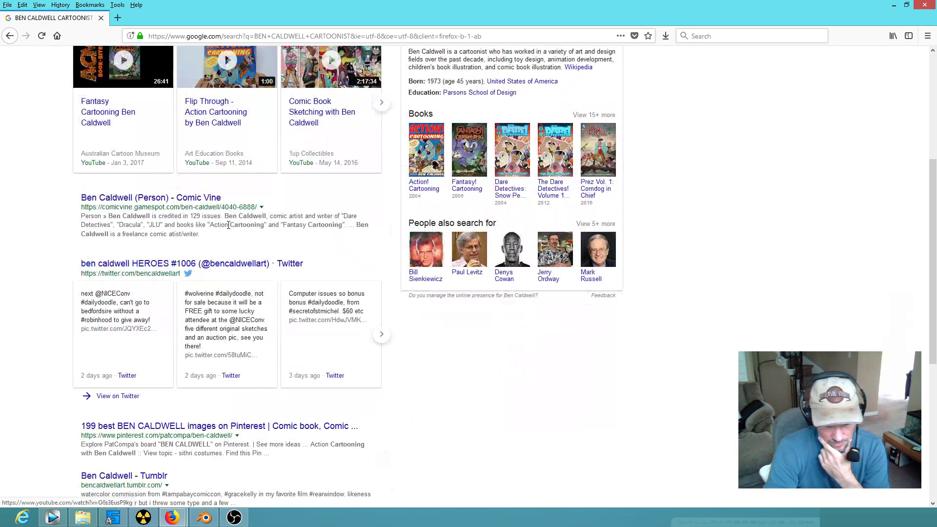
{"action": "scroll", "coordinate": [305, 237], "scroll_direction": "down", "scroll_amount": 6}
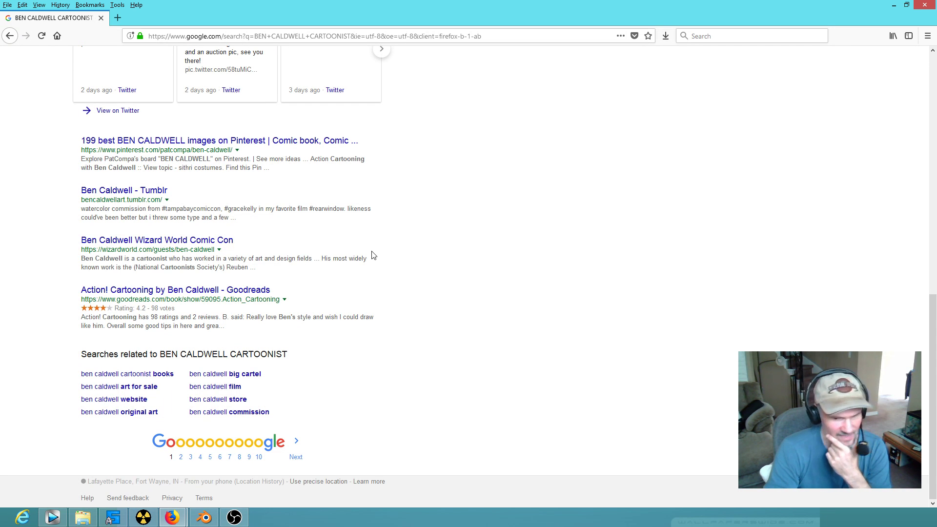
{"action": "scroll", "coordinate": [439, 285], "scroll_direction": "up", "scroll_amount": 4}
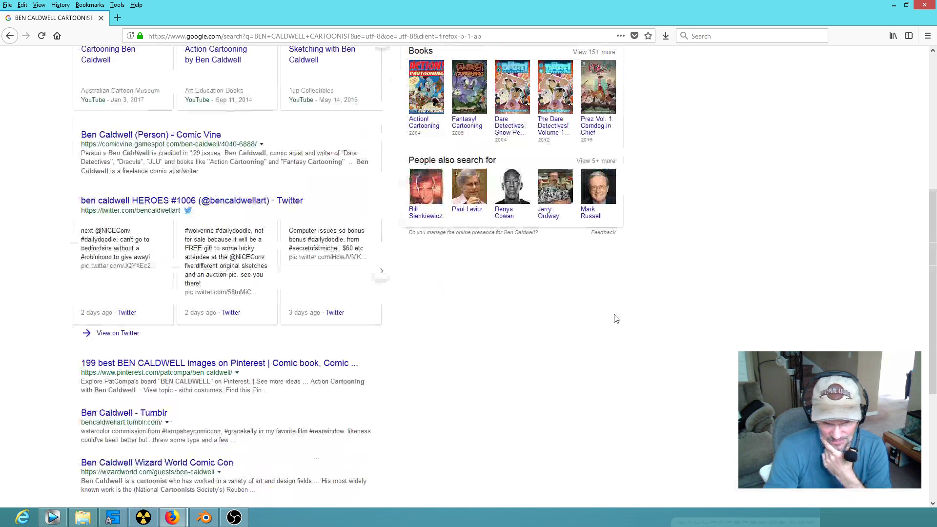
{"action": "scroll", "coordinate": [628, 318], "scroll_direction": "up", "scroll_amount": 3}
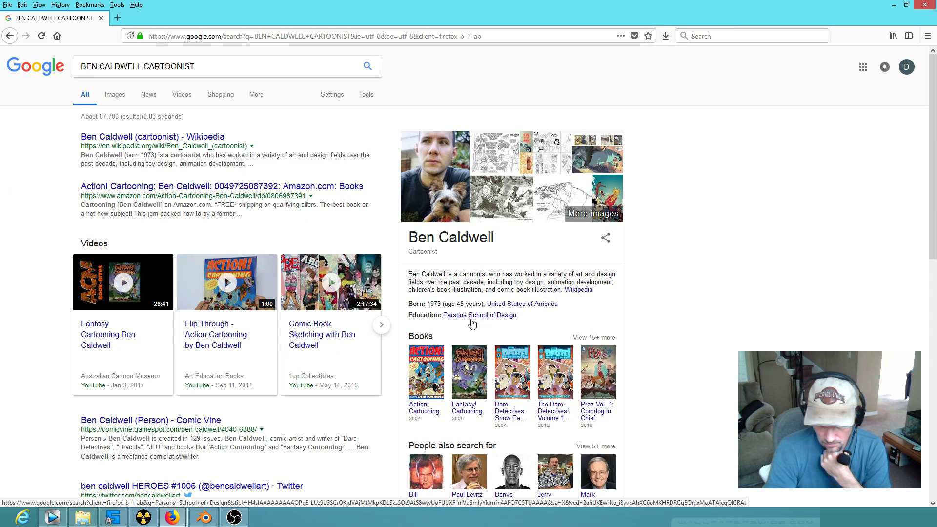
{"action": "left_click", "coordinate": [431, 180]}
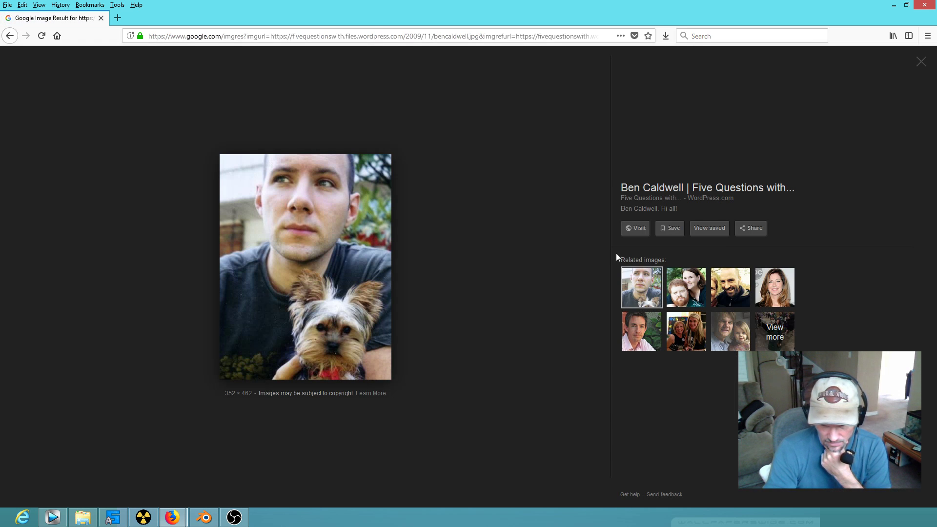
{"action": "key", "text": "alt+Left"}
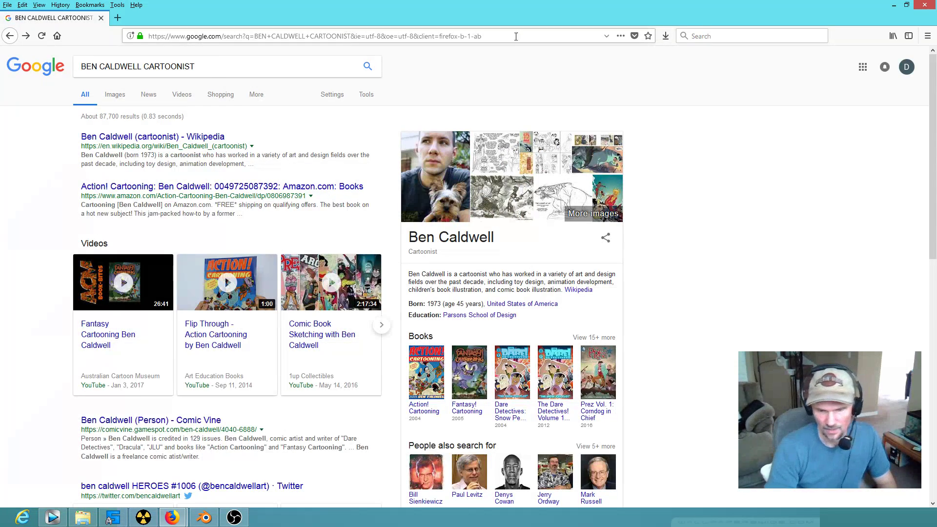
{"action": "left_click", "coordinate": [923, 5]}
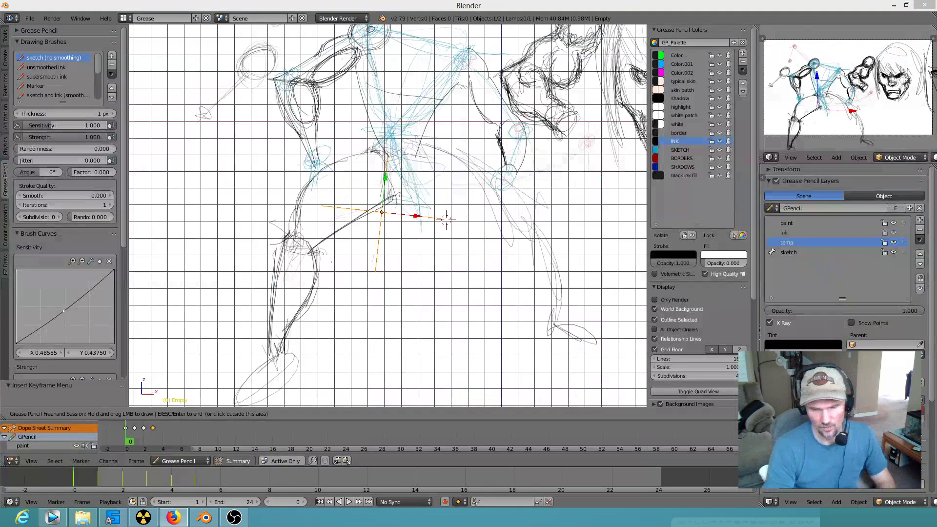
Step: Sketch loose, light contour strokes across the figure's hips and left-hand thigh, and review the neighbouring arm and face studies
{"action": "mouse_move", "coordinate": [459, 176]}
{"action": "left_mouse_down"}
{"action": "mouse_move", "coordinate": [464, 167]}
{"action": "mouse_move", "coordinate": [448, 193]}
{"action": "mouse_move", "coordinate": [384, 171]}
{"action": "mouse_move", "coordinate": [299, 248]}
{"action": "left_mouse_up"}
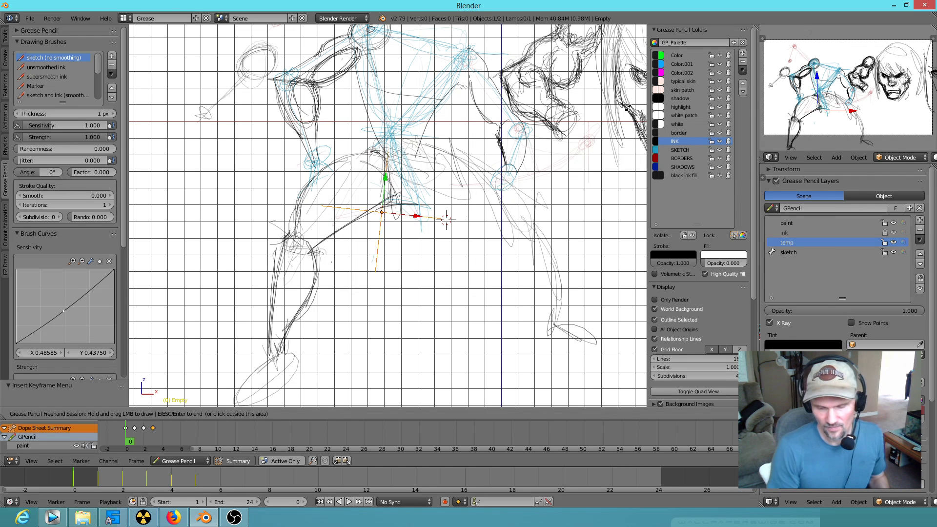
{"action": "mouse_move", "coordinate": [540, 185]}
{"action": "middle_mouse_down", "text": "shift"}
{"action": "mouse_move", "coordinate": [454, 287]}
{"action": "mouse_move", "coordinate": [365, 236]}
{"action": "mouse_move", "coordinate": [330, 230]}
{"action": "middle_mouse_up", "text": "shift"}
{"action": "middle_click_drag", "start_coordinate": [505, 284], "coordinate": [320, 288], "text": "shift"}
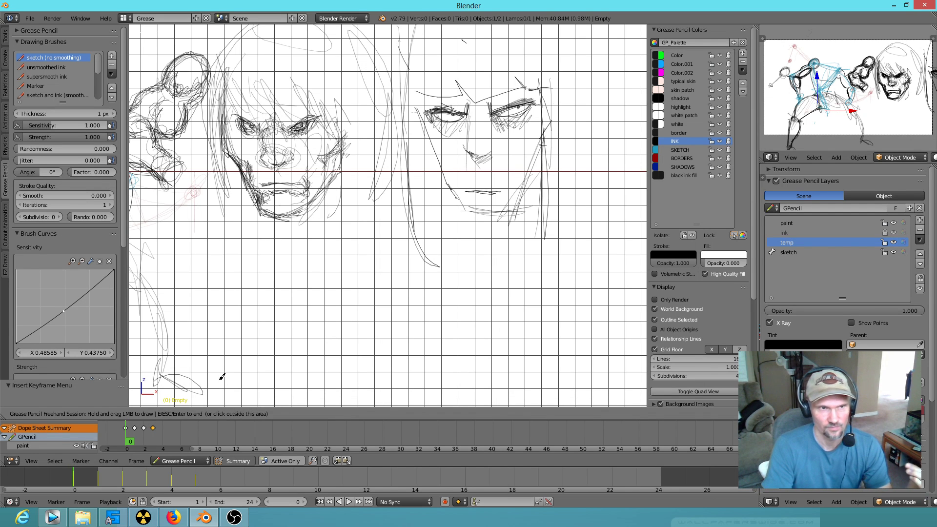
{"action": "mouse_move", "coordinate": [393, 263]}
{"action": "middle_mouse_down", "text": "shift"}
{"action": "mouse_move", "coordinate": [469, 338]}
{"action": "mouse_move", "coordinate": [550, 316]}
{"action": "middle_mouse_up", "text": "shift"}
{"action": "scroll", "coordinate": [581, 267], "scroll_direction": "down", "scroll_amount": 2}
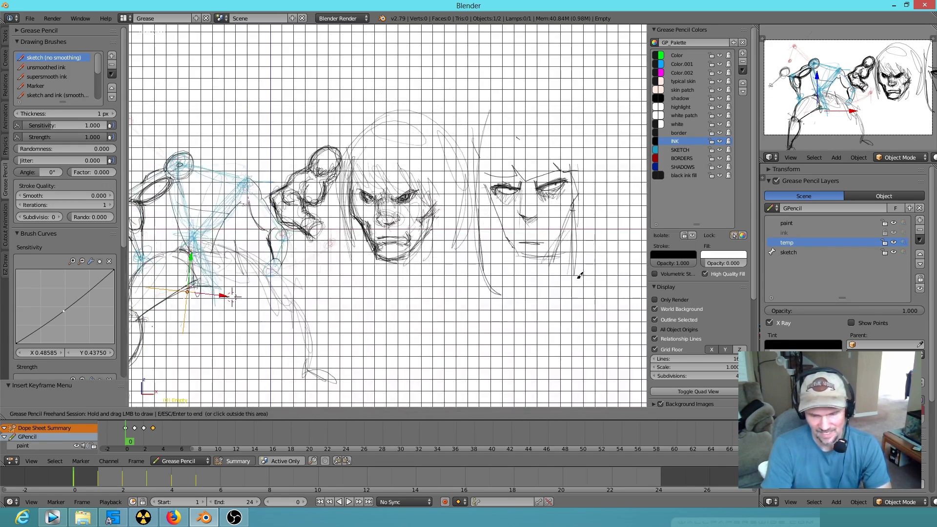
{"action": "mouse_move", "coordinate": [441, 288]}
{"action": "middle_mouse_down", "text": "shift"}
{"action": "mouse_move", "coordinate": [561, 249]}
{"action": "mouse_move", "coordinate": [527, 256]}
{"action": "middle_mouse_up", "text": "shift"}
{"action": "scroll", "coordinate": [483, 250], "scroll_direction": "up", "scroll_amount": 2}
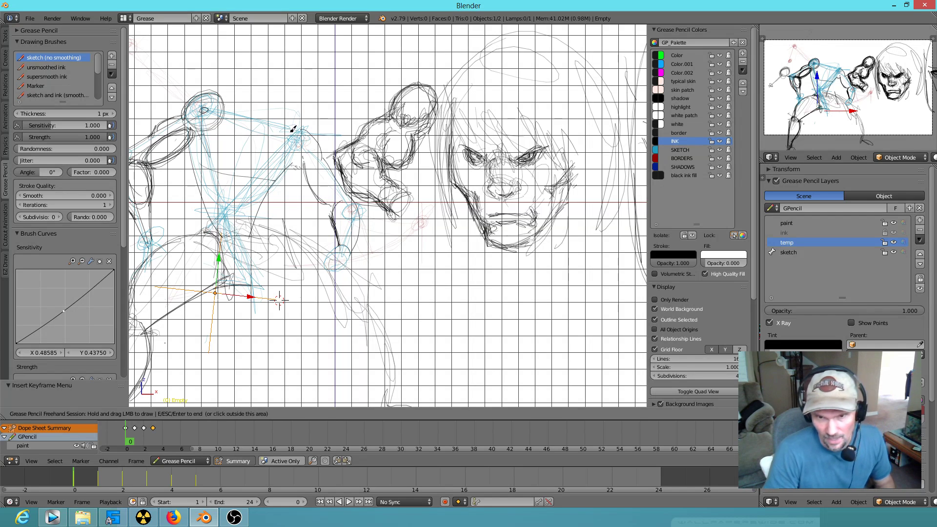
Step: Open the recent file "ninjas getting into the room ink.blend"
{"action": "left_click", "coordinate": [31, 19]}
{"action": "left_click", "coordinate": [31, 20]}
{"action": "mouse_move", "coordinate": [47, 51]}
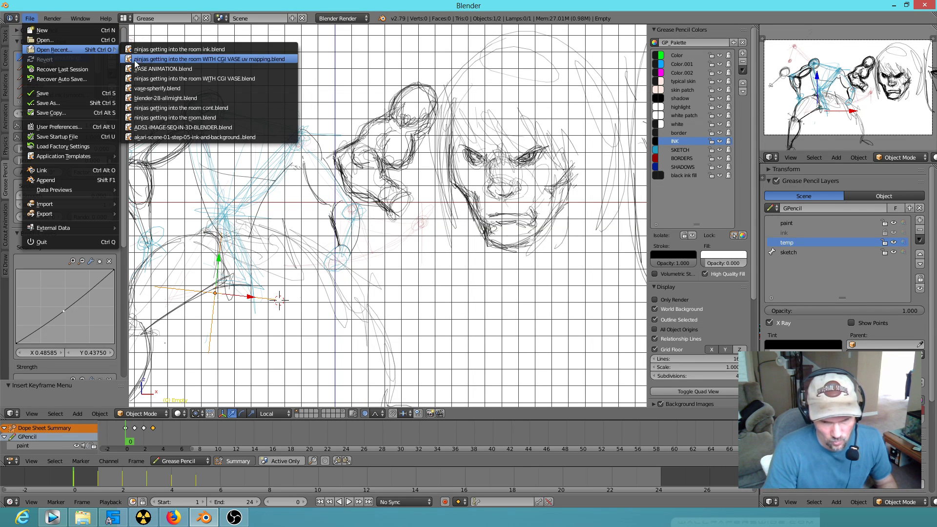
{"action": "left_click", "coordinate": [165, 51]}
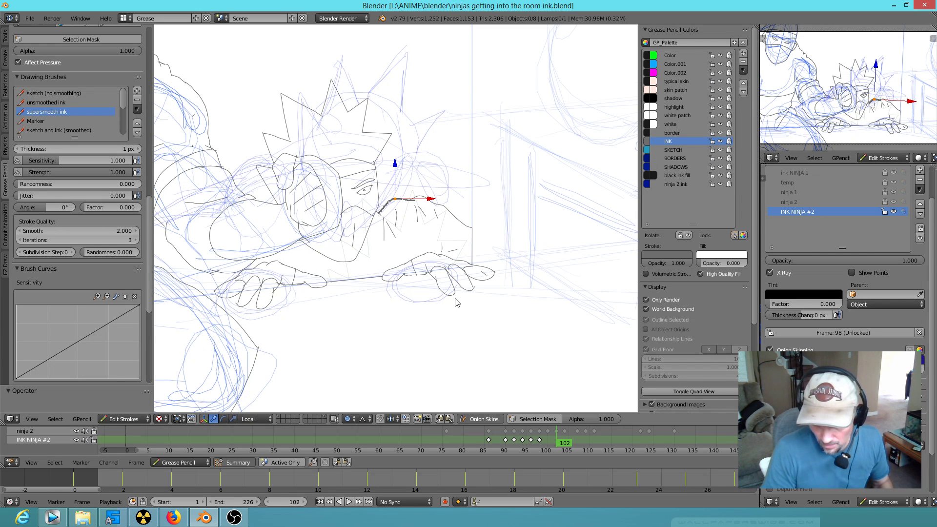
Step: Play back and scrub the ninja ink animation, ending on frame 100
{"action": "left_click", "coordinate": [570, 445]}
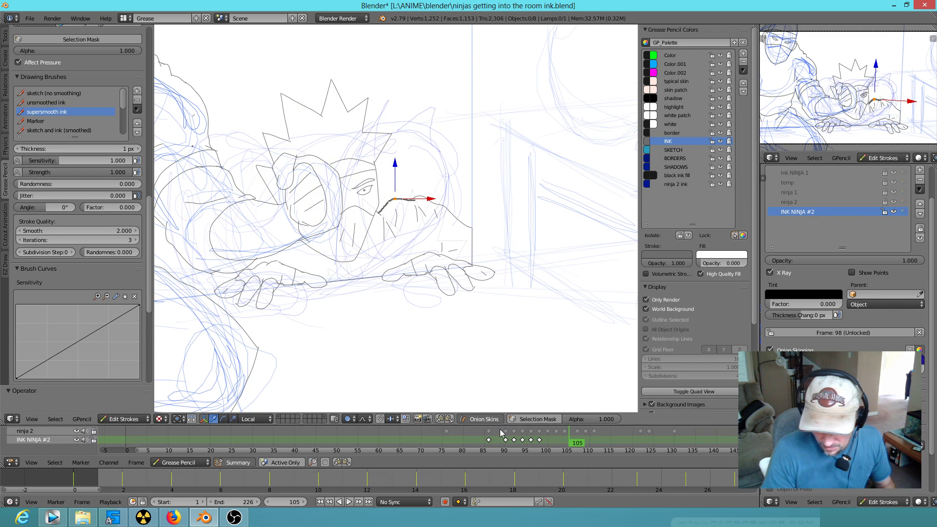
{"action": "key", "text": "alt+a"}
{"action": "left_click", "coordinate": [530, 449]}
{"action": "left_click_drag", "start_coordinate": [531, 449], "coordinate": [547, 450]}
{"action": "key", "text": "alt+a"}
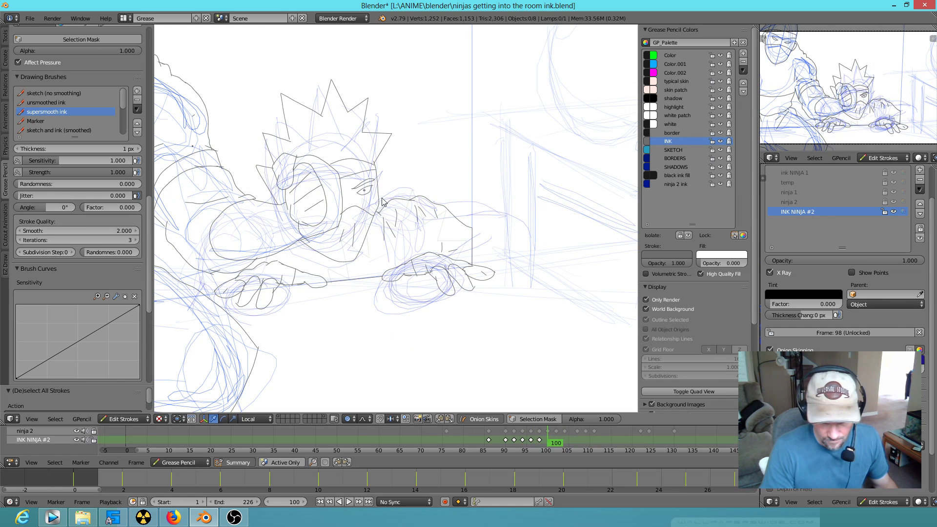
{"action": "key", "text": "a"}
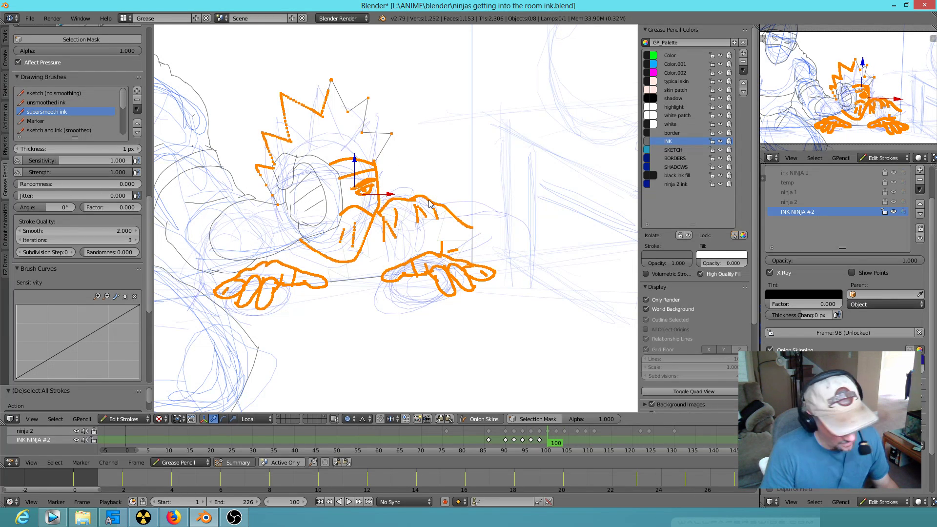
{"action": "key", "text": "r"}
{"action": "right_click", "coordinate": [389, 172]}
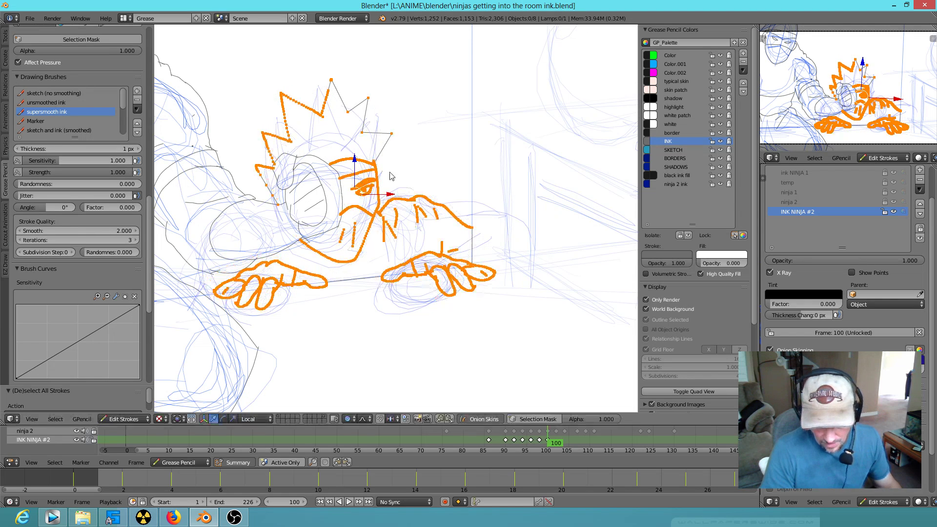
Step: Try to move the outermost point of the ninja's spiky hair across the head, and undo the move
{"action": "right_click", "coordinate": [408, 143]}
{"action": "left_click_drag", "start_coordinate": [434, 133], "coordinate": [287, 133]}
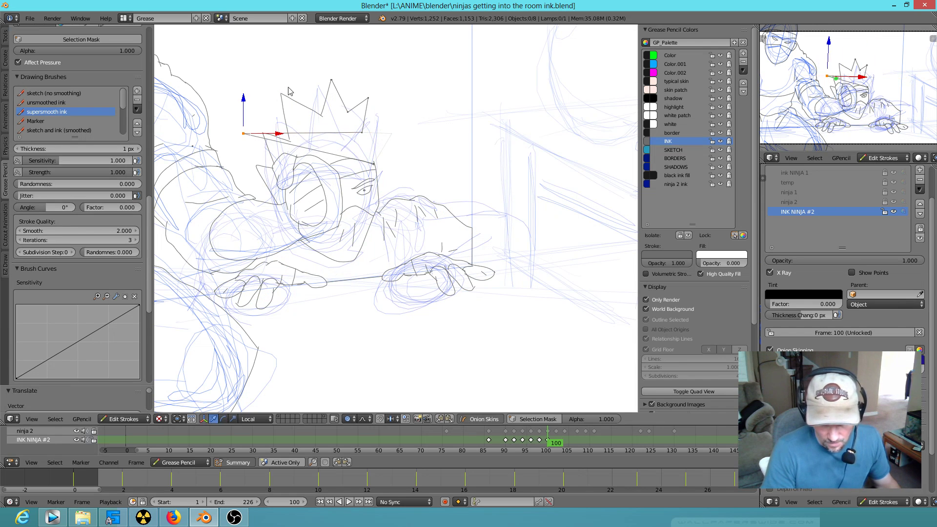
{"action": "key", "text": "ctrl+z"}
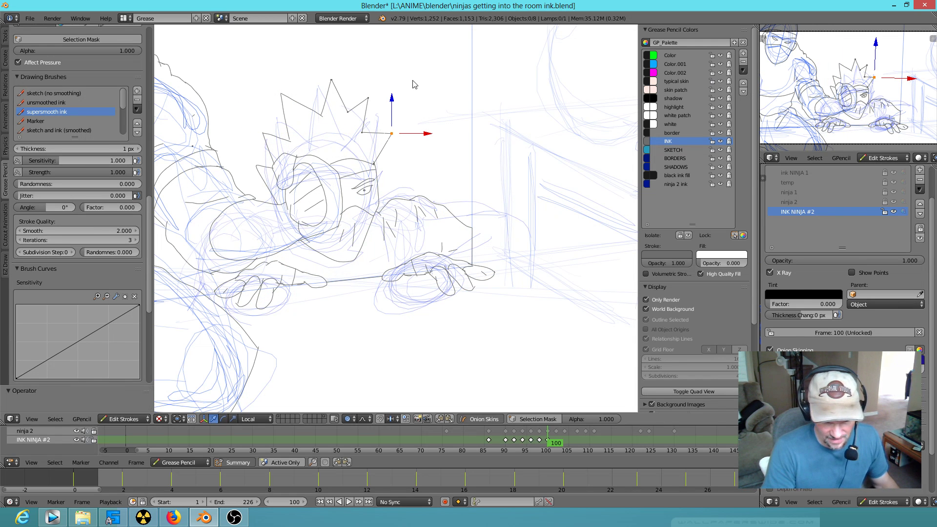
Step: Select the ninja's head strokes on frame 100 and rotate them about -2 degrees with a proportional size of 0.42
{"action": "mouse_move", "coordinate": [395, 62]}
{"action": "left_mouse_down", "text": "ctrl"}
{"action": "mouse_move", "coordinate": [341, 57]}
{"action": "mouse_move", "coordinate": [261, 98]}
{"action": "mouse_move", "coordinate": [251, 244]}
{"action": "mouse_move", "coordinate": [333, 275]}
{"action": "mouse_move", "coordinate": [395, 69]}
{"action": "mouse_move", "coordinate": [415, 110]}
{"action": "left_mouse_up", "text": "ctrl"}
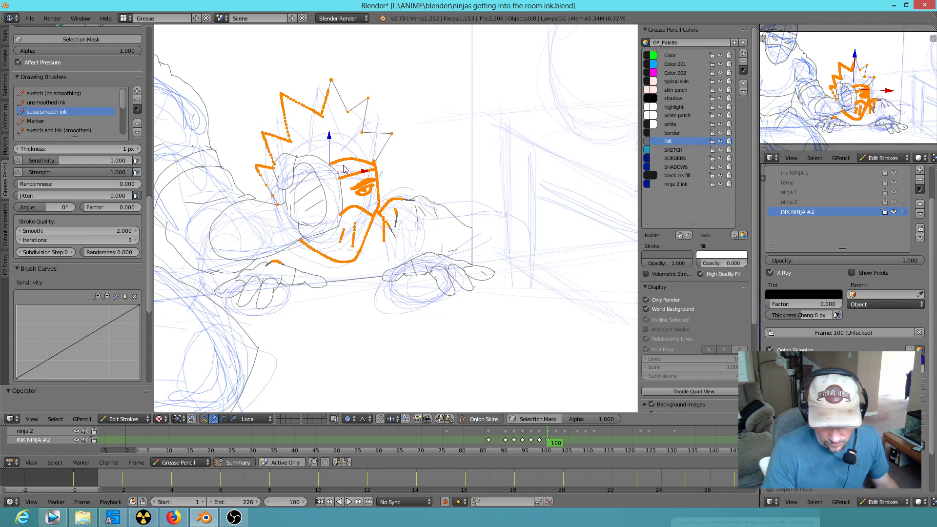
{"action": "key", "text": "r"}
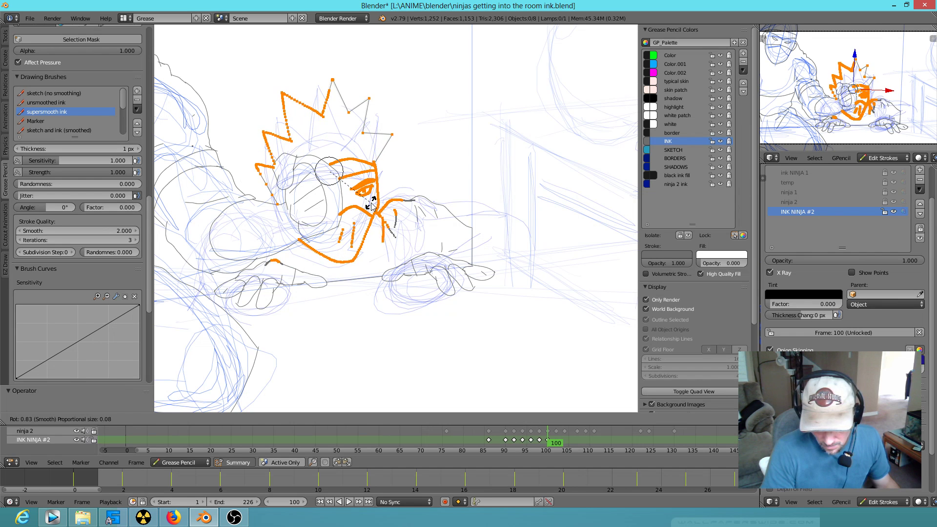
{"action": "scroll", "coordinate": [372, 203], "scroll_direction": "down", "scroll_amount": 17}
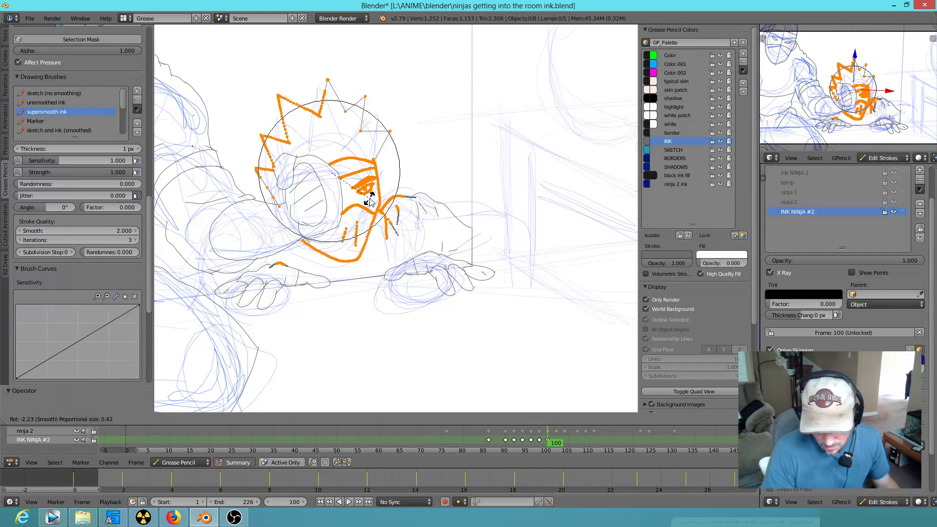
{"action": "left_click", "coordinate": [370, 201]}
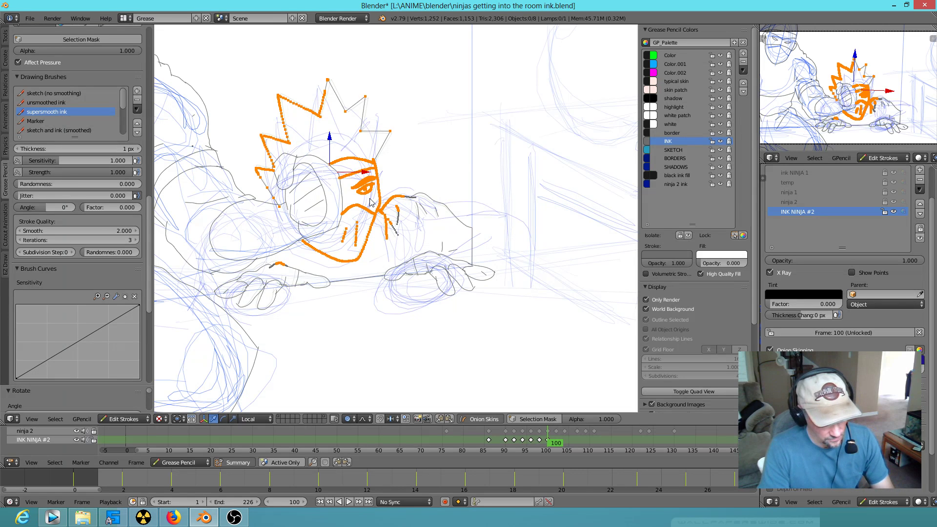
Step: On frame 102, move the ninja's head strokes up toward the underlying sketch and rotate them about 8 degrees
{"action": "key", "text": "Right"}
{"action": "key", "text": "Right"}
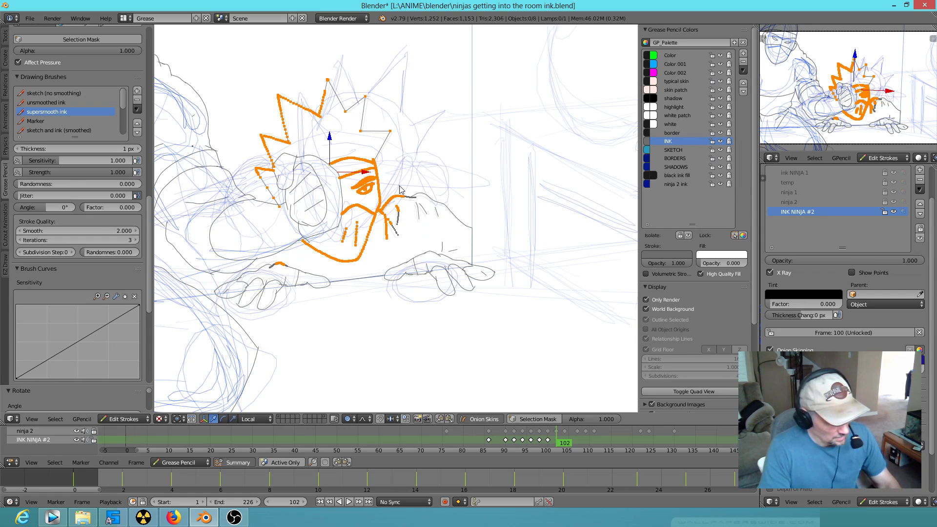
{"action": "key", "text": "r"}
{"action": "right_click", "coordinate": [392, 198]}
{"action": "key", "text": "g"}
{"action": "left_click", "coordinate": [436, 187]}
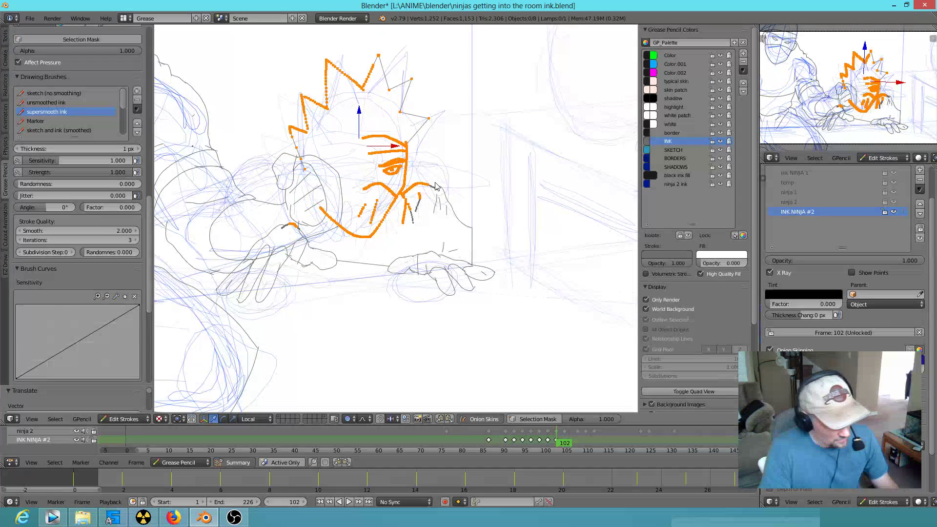
{"action": "key", "text": "r"}
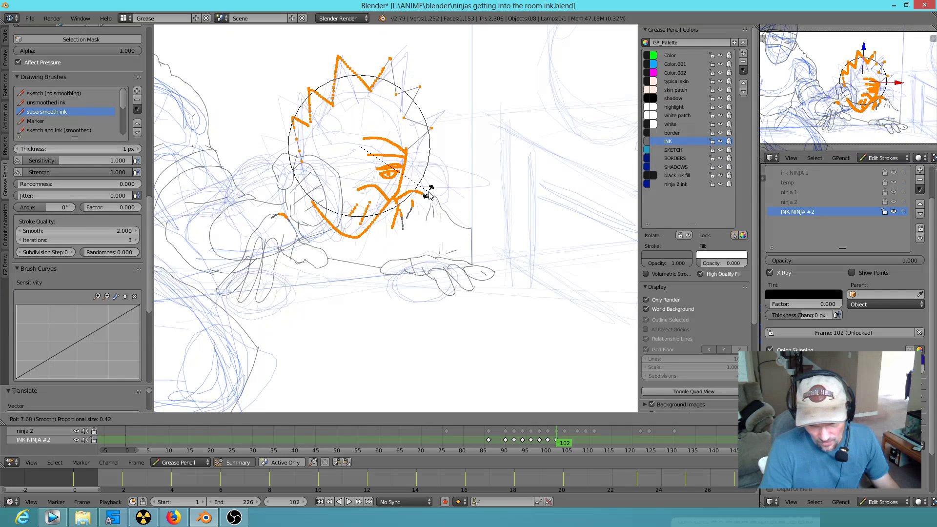
{"action": "left_click", "coordinate": [396, 219]}
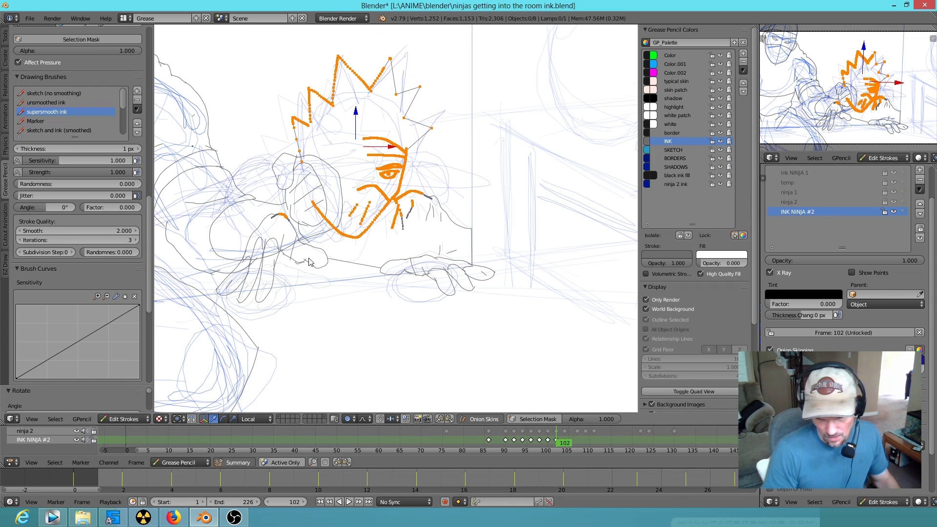
Step: Rotate the resting hand's outer finger stroke slightly and nudge the wrist end of the hand inward with smooth proportional editing
{"action": "left_click", "coordinate": [466, 275]}
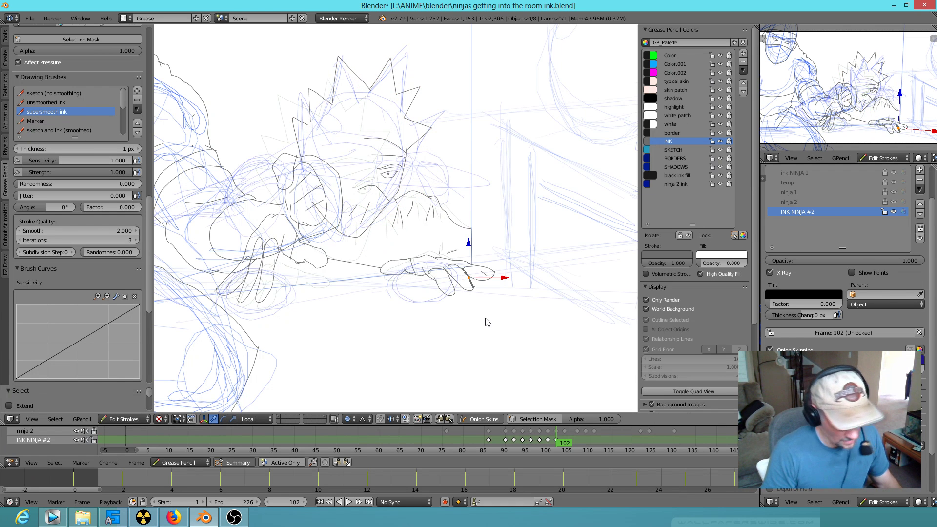
{"action": "key", "text": "r"}
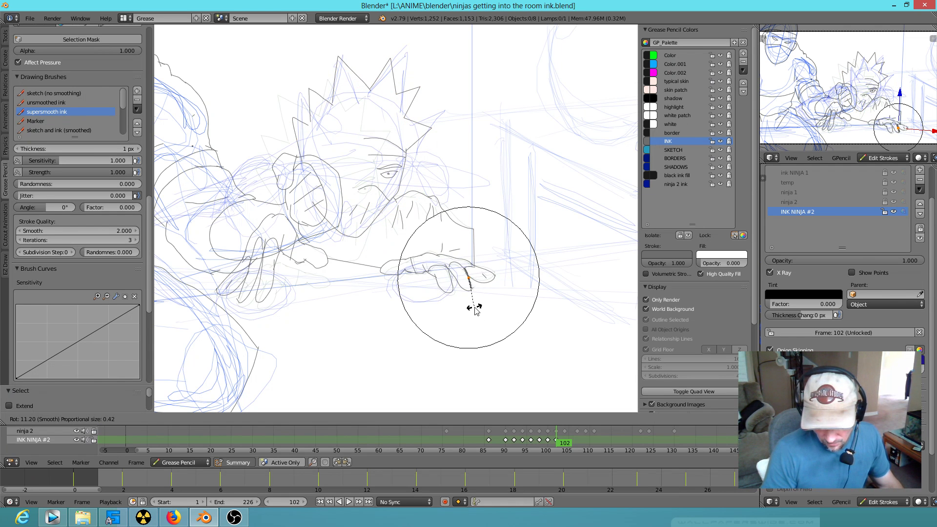
{"action": "left_click", "coordinate": [472, 311]}
{"action": "left_click", "coordinate": [402, 271]}
{"action": "key", "text": "g"}
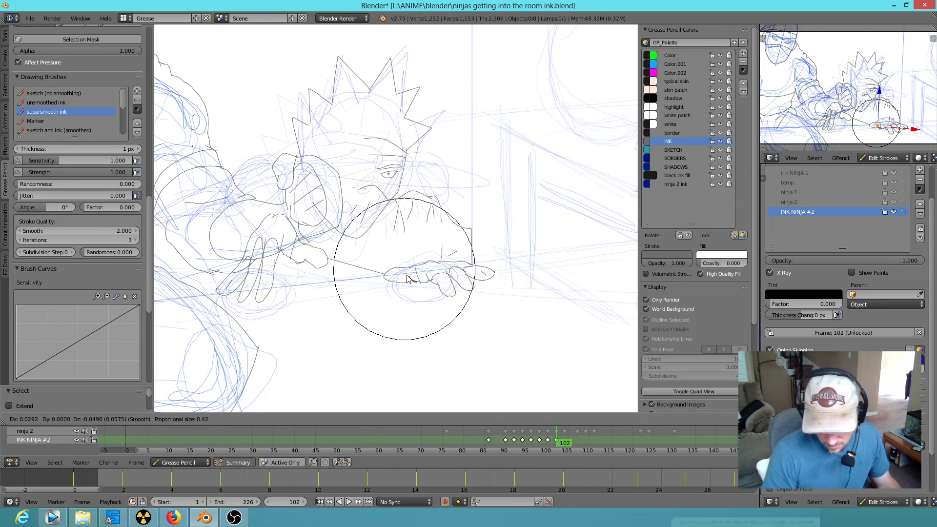
{"action": "left_click", "coordinate": [408, 278]}
Step: Erase the ninja's inked reaching hand and the line connecting it to the resting hand on frame 102
{"action": "left_click", "coordinate": [329, 264]}
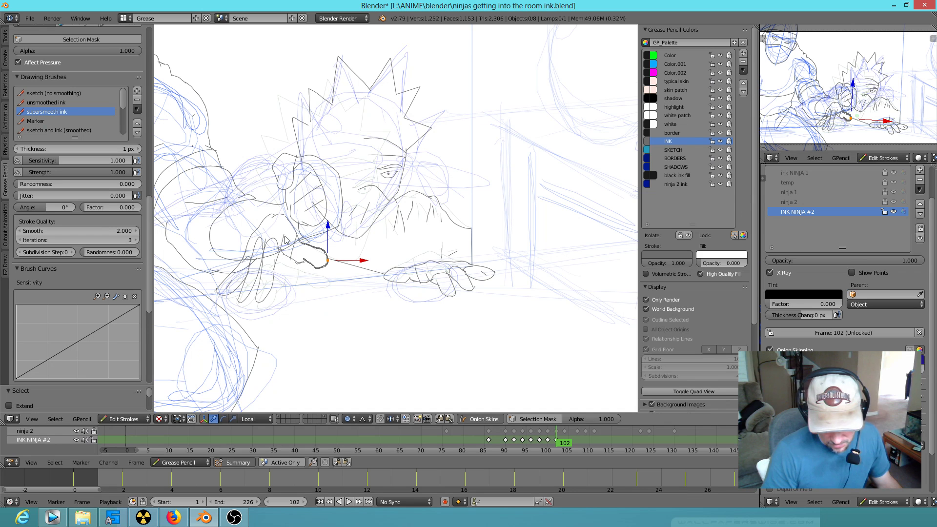
{"action": "left_click", "coordinate": [313, 264], "text": "shift"}
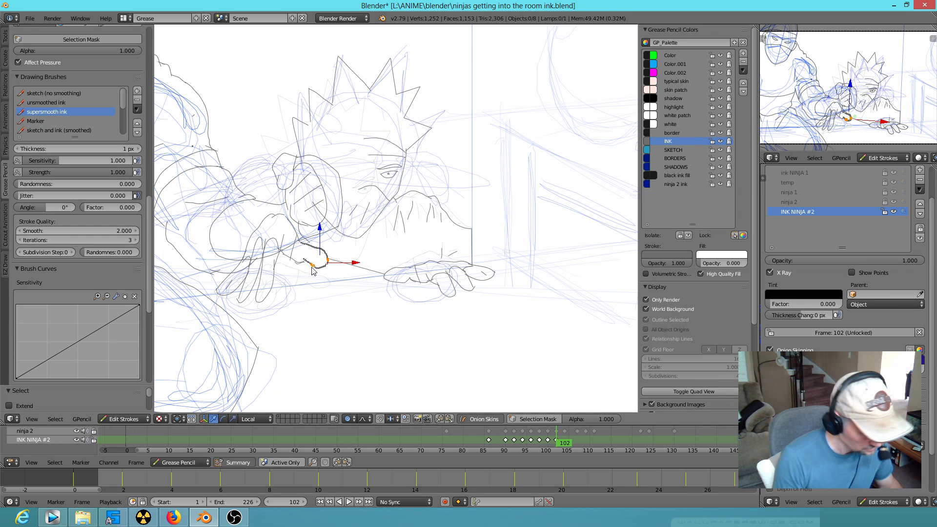
{"action": "key", "text": "d"}
{"action": "mouse_move", "coordinate": [331, 276]}
{"action": "right_mouse_down"}
{"action": "mouse_move", "coordinate": [321, 259]}
{"action": "mouse_move", "coordinate": [274, 247]}
{"action": "mouse_move", "coordinate": [230, 302]}
{"action": "mouse_move", "coordinate": [236, 325]}
{"action": "mouse_move", "coordinate": [205, 300]}
{"action": "mouse_move", "coordinate": [263, 267]}
{"action": "right_mouse_up"}
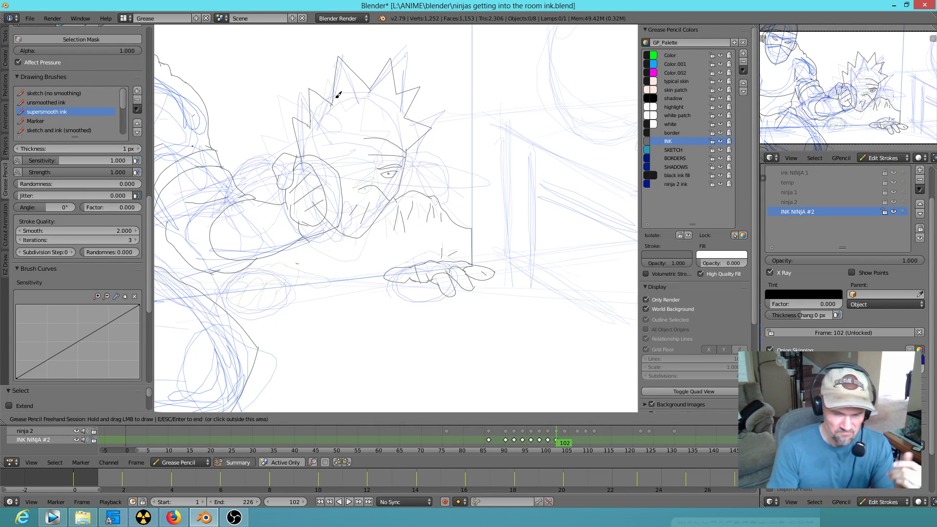
Step: Stretch the headband's lower line across the forehead toward the raised fist and lift its middle slightly
{"action": "key", "text": "Escape"}
{"action": "left_click_drag", "start_coordinate": [373, 157], "coordinate": [398, 156]}
{"action": "key", "text": "g"}
{"action": "scroll", "coordinate": [344, 159], "scroll_direction": "up", "scroll_amount": 18}
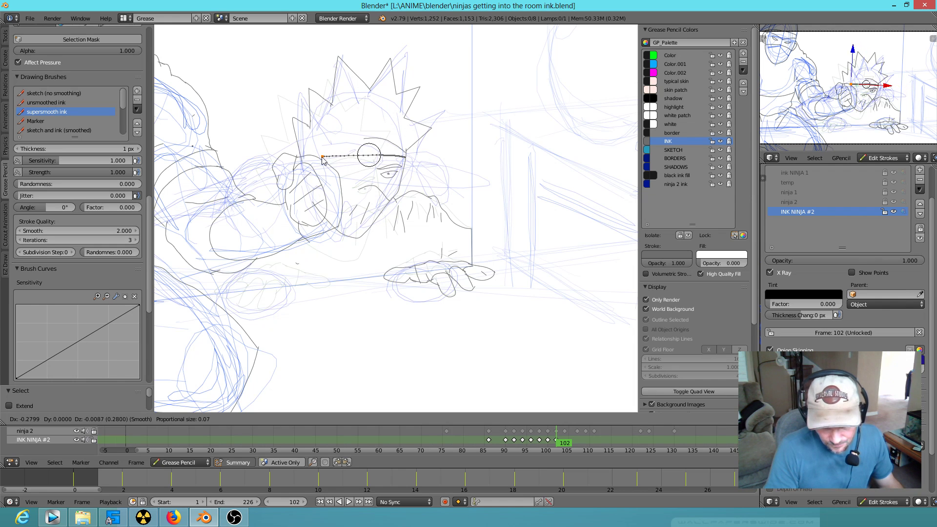
{"action": "left_click", "coordinate": [347, 161]}
{"action": "right_click", "coordinate": [355, 160]}
{"action": "key", "text": "g"}
{"action": "scroll", "coordinate": [356, 161], "scroll_direction": "down", "scroll_amount": 7}
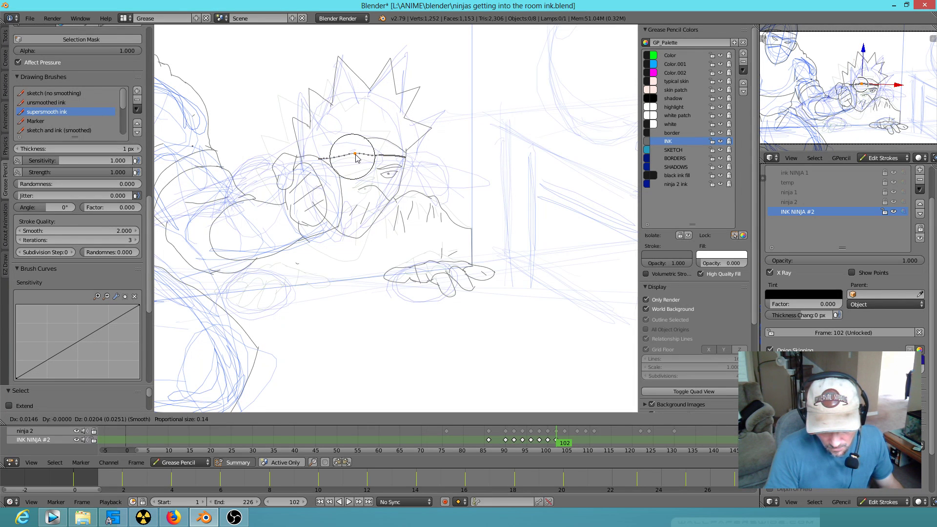
{"action": "left_click", "coordinate": [356, 156]}
Step: Stretch the headband's upper line across the forehead to the raised fist and adjust a point along its curve
{"action": "right_click", "coordinate": [362, 144]}
{"action": "key", "text": "g"}
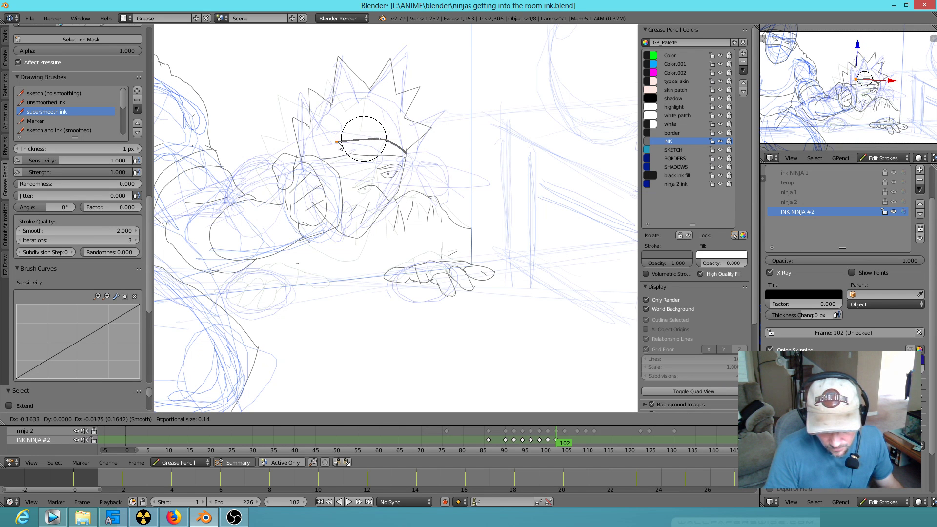
{"action": "left_click", "coordinate": [342, 144]}
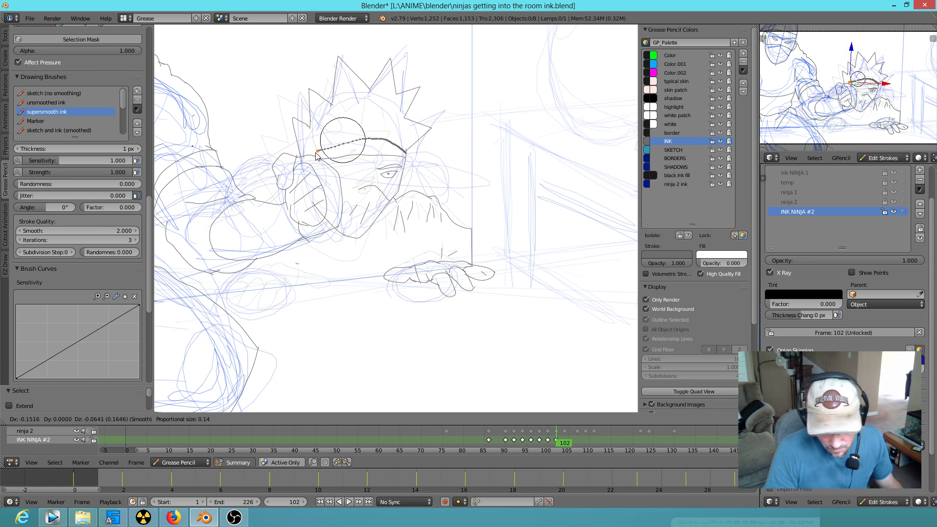
{"action": "left_click", "coordinate": [344, 153]}
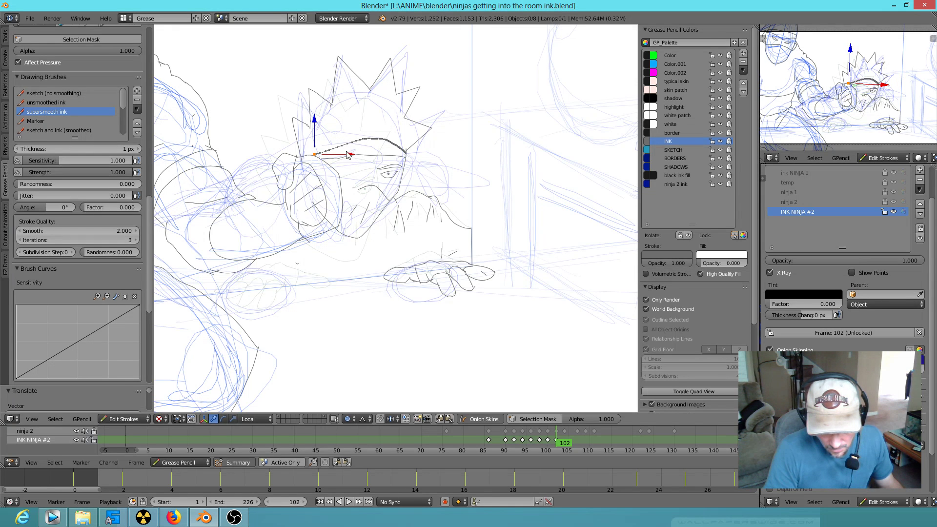
{"action": "right_click", "coordinate": [337, 145]}
{"action": "key", "text": "g"}
{"action": "left_click", "coordinate": [342, 150]}
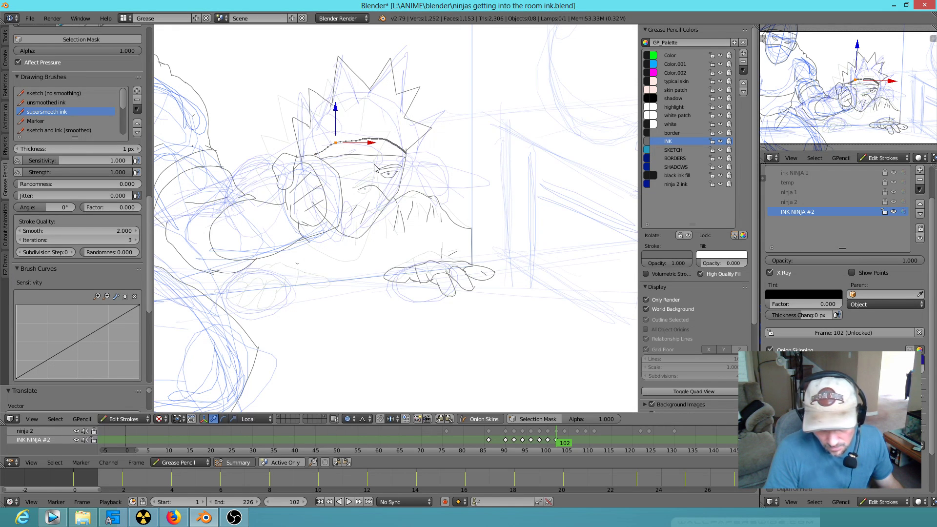
Step: Smooth the headband's upper line with the Smooth sculpt brush
{"action": "scroll", "coordinate": [359, 176], "scroll_direction": "up", "scroll_amount": 4}
{"action": "middle_click_drag", "start_coordinate": [393, 235], "coordinate": [476, 271], "text": "shift"}
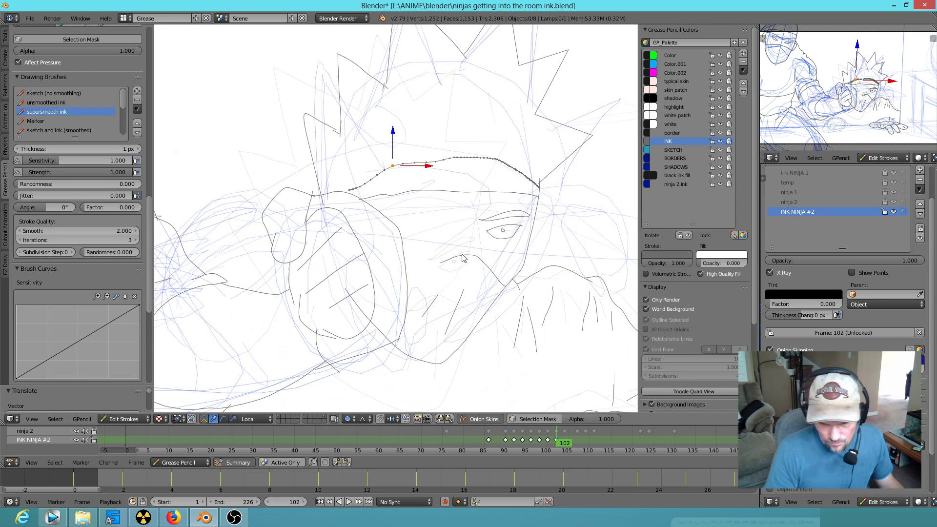
{"action": "key", "text": "e"}
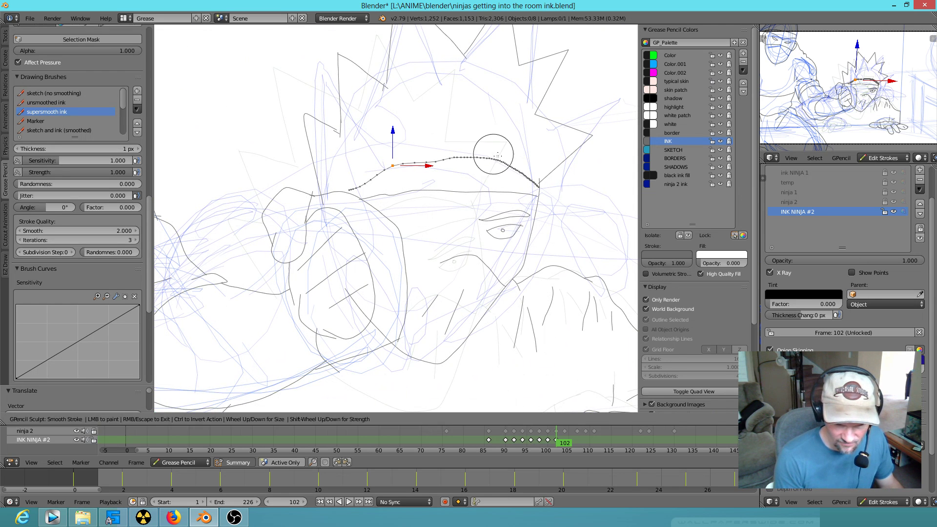
{"action": "mouse_move", "coordinate": [404, 163]}
{"action": "left_mouse_down"}
{"action": "mouse_move", "coordinate": [396, 159]}
{"action": "mouse_move", "coordinate": [408, 186]}
{"action": "mouse_move", "coordinate": [463, 182]}
{"action": "mouse_move", "coordinate": [471, 163]}
{"action": "left_mouse_up"}
{"action": "key", "text": "Escape"}
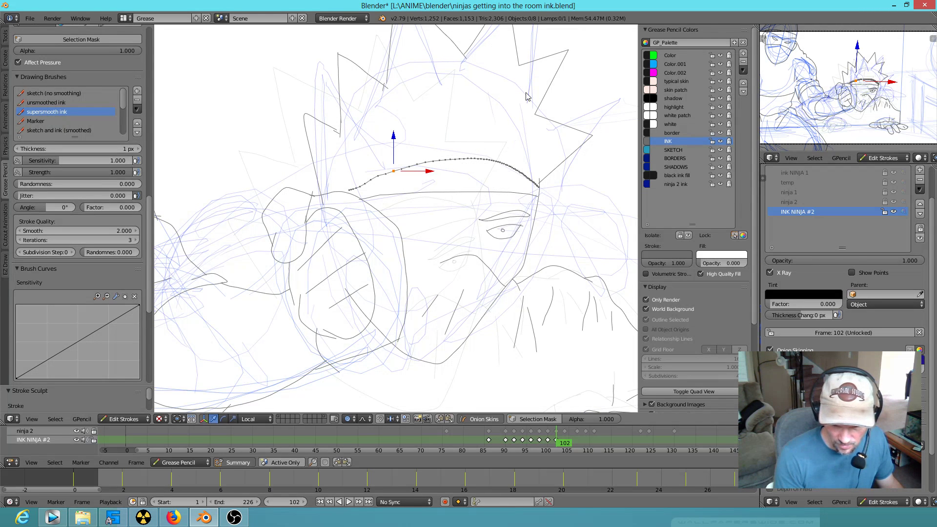
Step: Raise the middle of the headband's upper line into a rounder arc and adjust its end beside the raised fist
{"action": "left_click", "coordinate": [450, 157]}
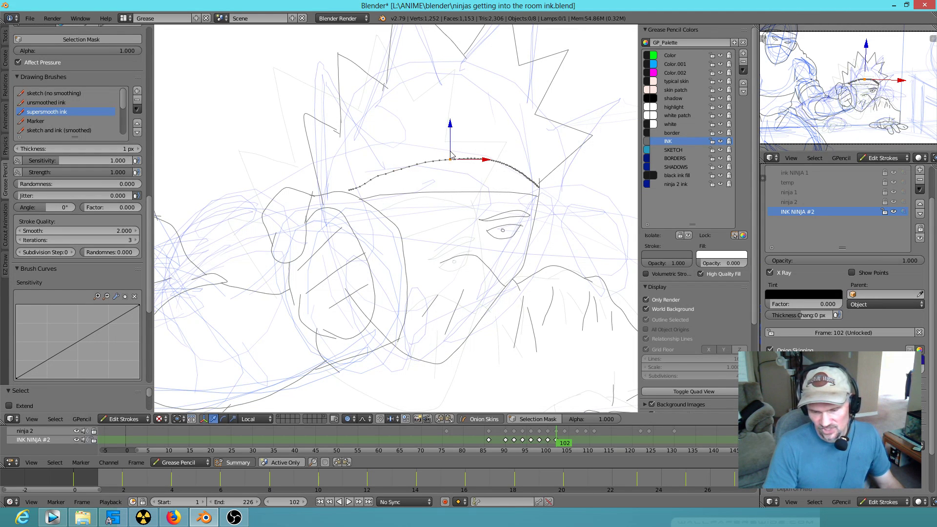
{"action": "key", "text": "g"}
{"action": "scroll", "coordinate": [447, 151], "scroll_direction": "down", "scroll_amount": 3}
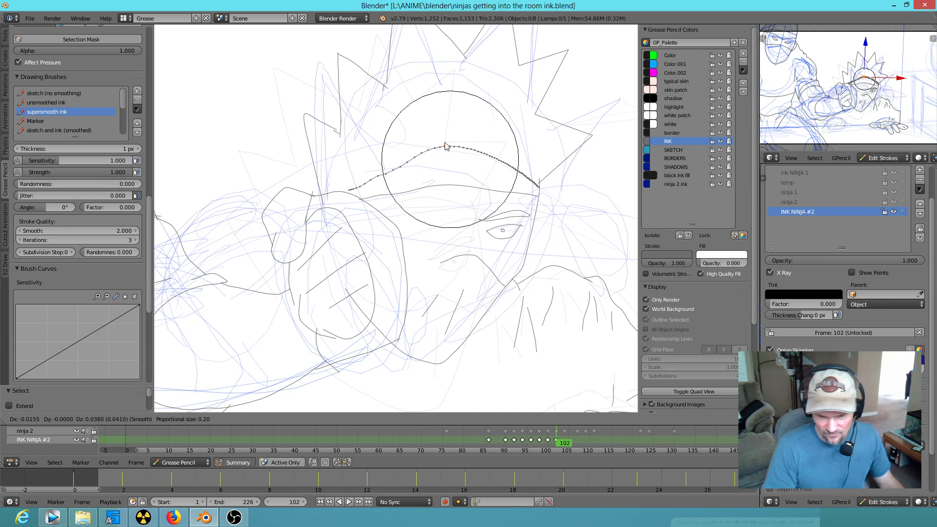
{"action": "left_click", "coordinate": [446, 147]}
{"action": "left_click", "coordinate": [387, 172]}
{"action": "key", "text": "g"}
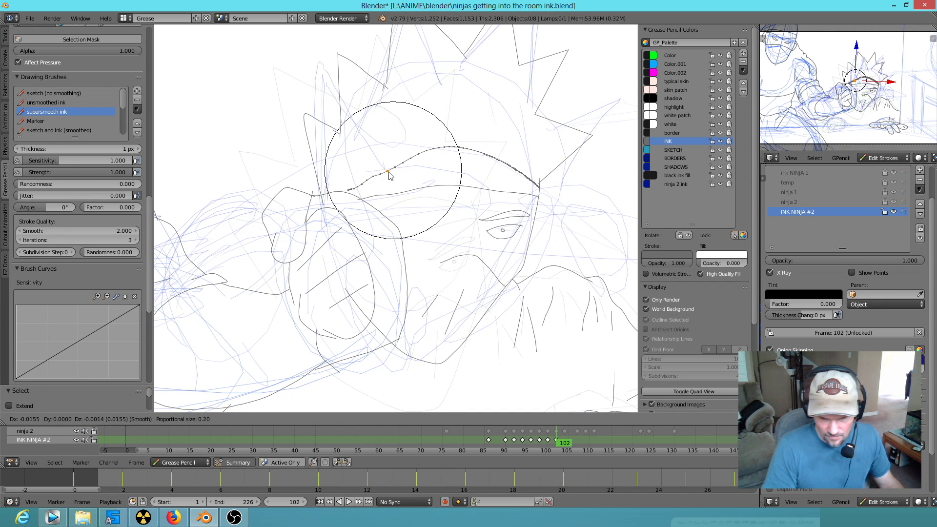
{"action": "left_click", "coordinate": [387, 176]}
{"action": "left_click", "coordinate": [348, 192]}
{"action": "key", "text": "g"}
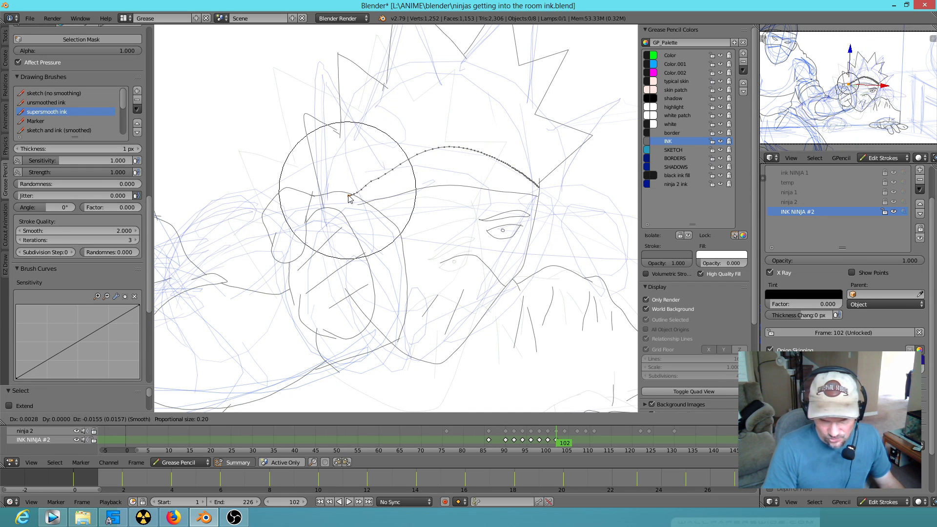
{"action": "left_click", "coordinate": [351, 196]}
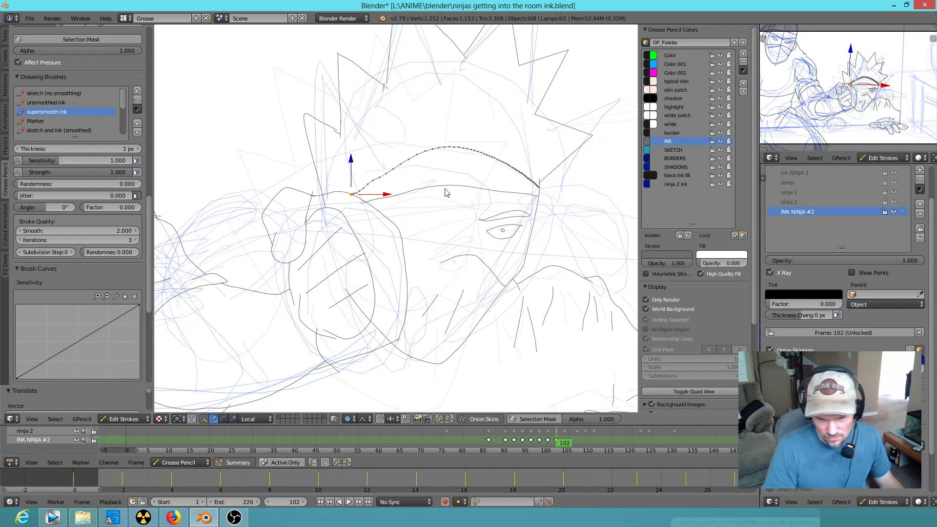
Step: Stretch the mask's top edge across the nose until its free end meets the outline of the raised fist
{"action": "right_click", "coordinate": [442, 267]}
{"action": "key", "text": "g"}
{"action": "scroll", "coordinate": [421, 275], "scroll_direction": "up", "scroll_amount": 8}
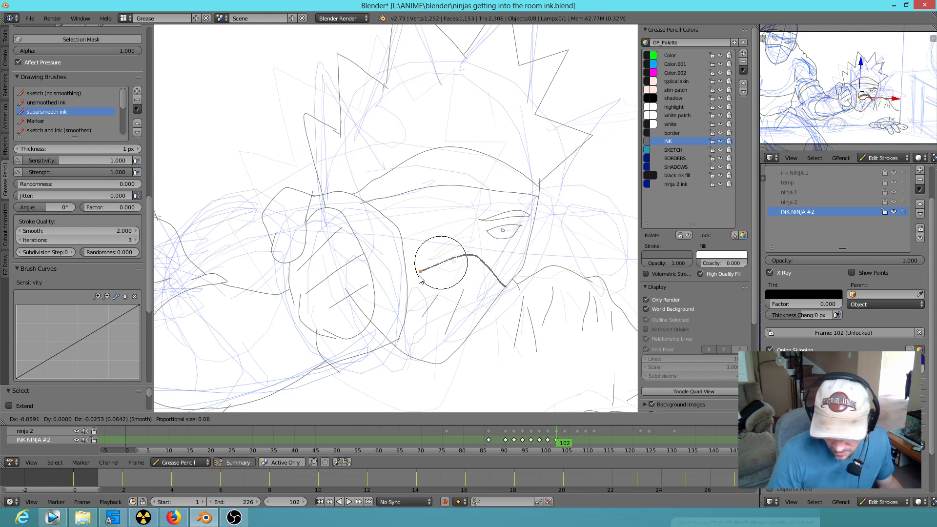
{"action": "left_click", "coordinate": [406, 279]}
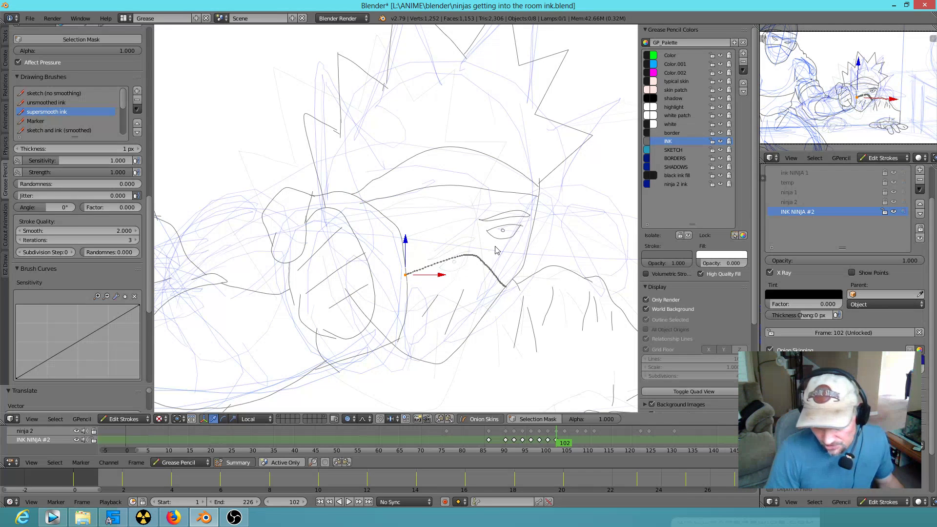
Step: Ink the missing second eye with its pupil and eyebrow beside the existing eye, matching its shape
{"action": "scroll", "coordinate": [443, 248], "scroll_direction": "up", "scroll_amount": 2}
{"action": "scroll", "coordinate": [430, 251], "scroll_direction": "up", "scroll_amount": 1}
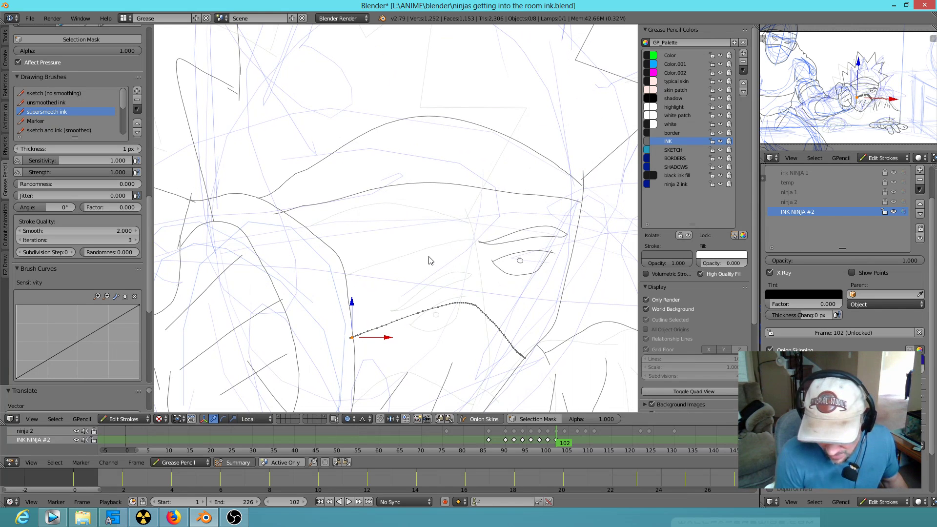
{"action": "mouse_move", "coordinate": [432, 258]}
{"action": "left_mouse_down"}
{"action": "mouse_move", "coordinate": [350, 247]}
{"action": "mouse_move", "coordinate": [393, 272]}
{"action": "mouse_move", "coordinate": [429, 259]}
{"action": "mouse_move", "coordinate": [395, 258]}
{"action": "left_mouse_up"}
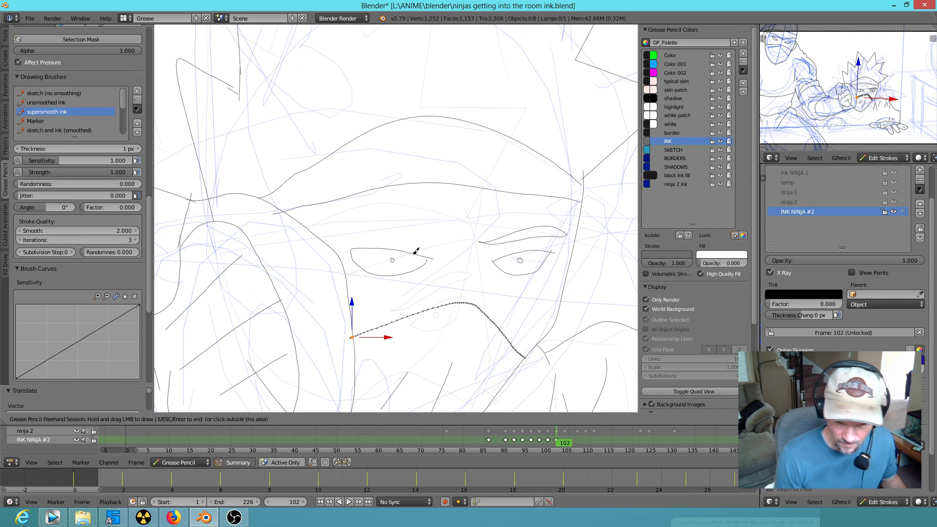
{"action": "mouse_move", "coordinate": [442, 240]}
{"action": "left_mouse_down"}
{"action": "mouse_move", "coordinate": [380, 212]}
{"action": "mouse_move", "coordinate": [335, 234]}
{"action": "mouse_move", "coordinate": [378, 226]}
{"action": "mouse_move", "coordinate": [429, 244]}
{"action": "mouse_move", "coordinate": [450, 237]}
{"action": "left_mouse_up"}
{"action": "scroll", "coordinate": [464, 197], "scroll_direction": "down", "scroll_amount": 5}
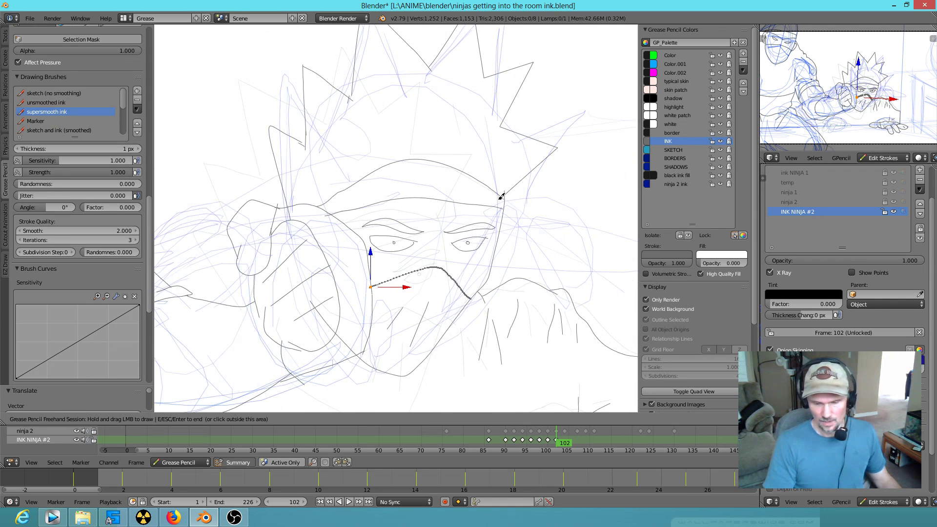
{"action": "scroll", "coordinate": [430, 245], "scroll_direction": "down", "scroll_amount": 2}
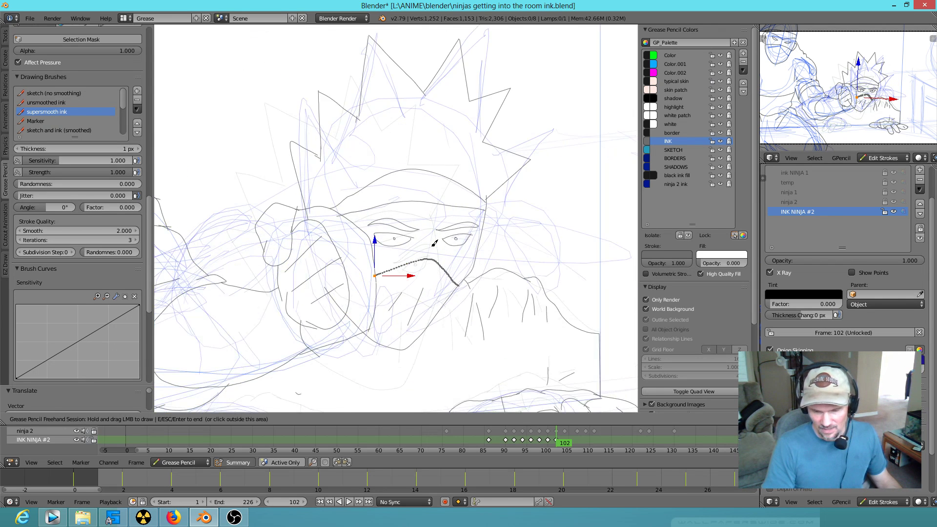
{"action": "scroll", "coordinate": [419, 269], "scroll_direction": "up", "scroll_amount": 6}
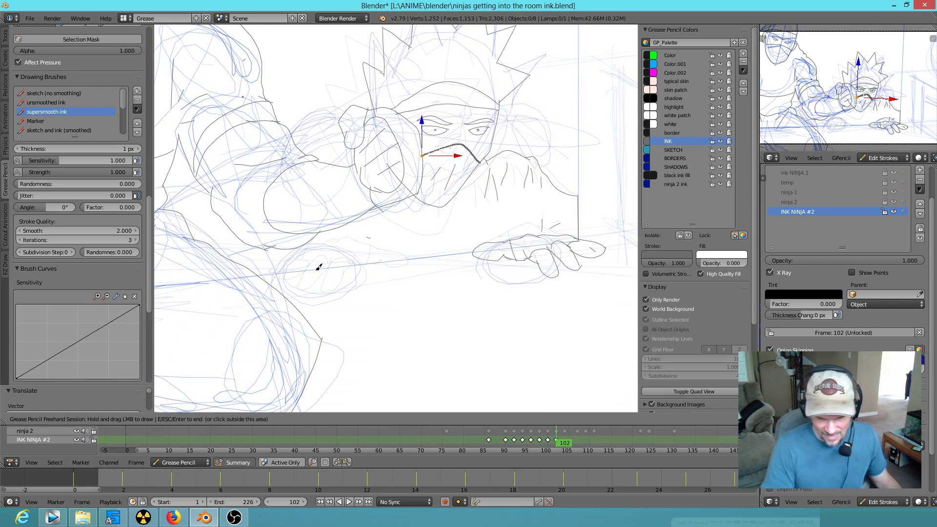
{"action": "middle_click_drag", "start_coordinate": [323, 264], "coordinate": [329, 180], "text": "shift"}
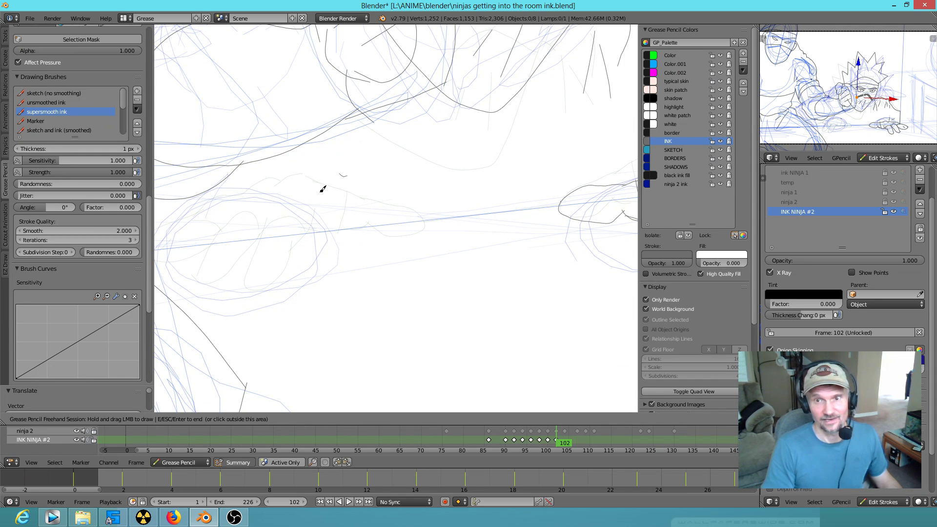
Step: On frame 102, ink the outer contour of the spiky-haired ninja's curled hand beneath the raised forearm
{"action": "mouse_move", "coordinate": [417, 300]}
{"action": "middle_mouse_down", "text": "shift"}
{"action": "mouse_move", "coordinate": [319, 320]}
{"action": "mouse_move", "coordinate": [542, 256]}
{"action": "middle_mouse_up", "text": "shift"}
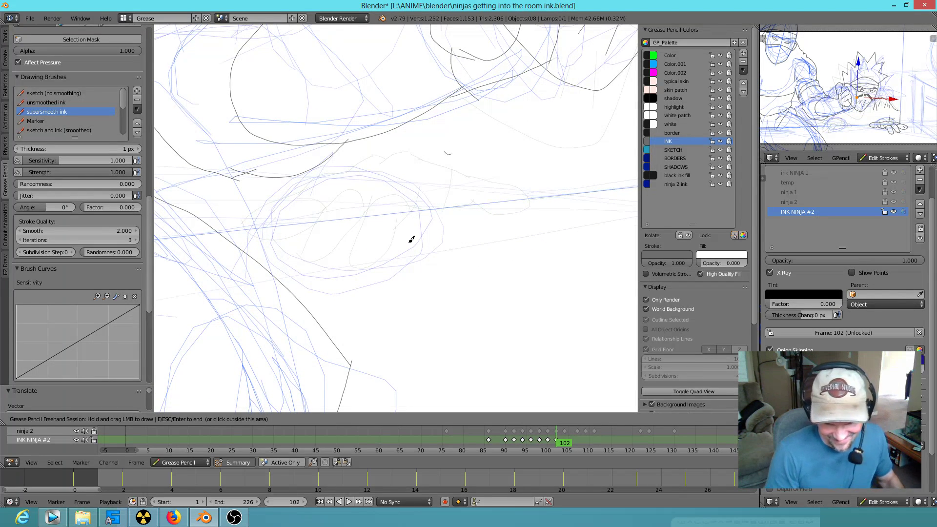
{"action": "key", "text": "Down"}
{"action": "key", "text": "Up"}
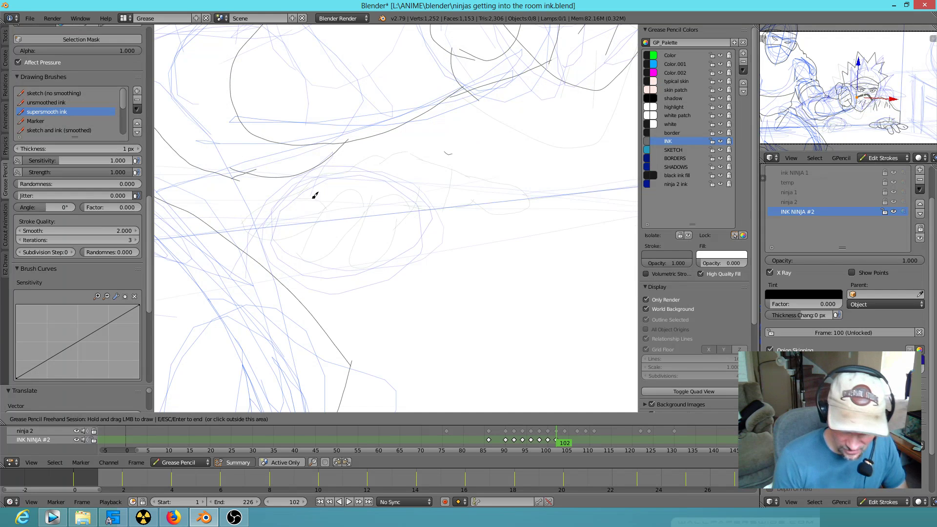
{"action": "mouse_move", "coordinate": [267, 222]}
{"action": "left_mouse_down"}
{"action": "mouse_move", "coordinate": [405, 136]}
{"action": "mouse_move", "coordinate": [433, 153]}
{"action": "mouse_move", "coordinate": [448, 207]}
{"action": "mouse_move", "coordinate": [444, 230]}
{"action": "mouse_move", "coordinate": [414, 219]}
{"action": "left_mouse_up"}
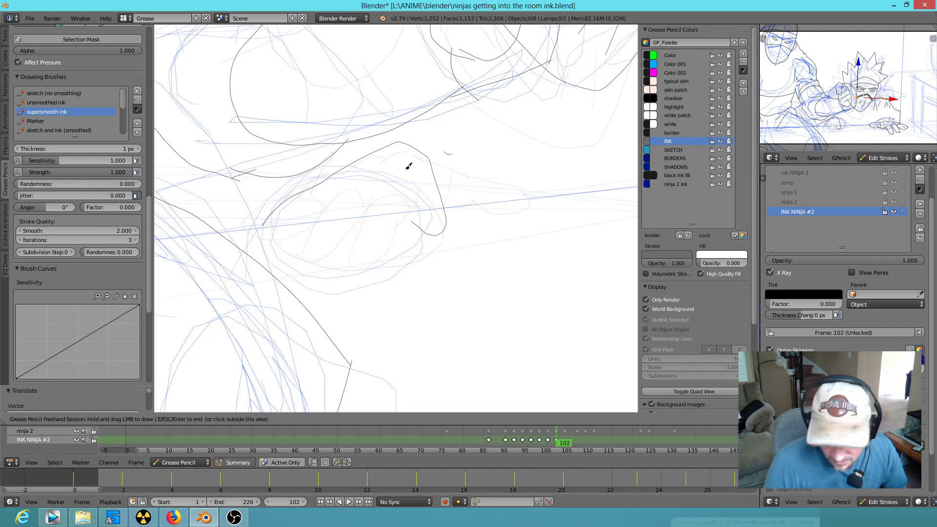
{"action": "mouse_move", "coordinate": [407, 196]}
{"action": "left_mouse_down"}
{"action": "mouse_move", "coordinate": [409, 183]}
{"action": "mouse_move", "coordinate": [408, 195]}
{"action": "left_mouse_up"}
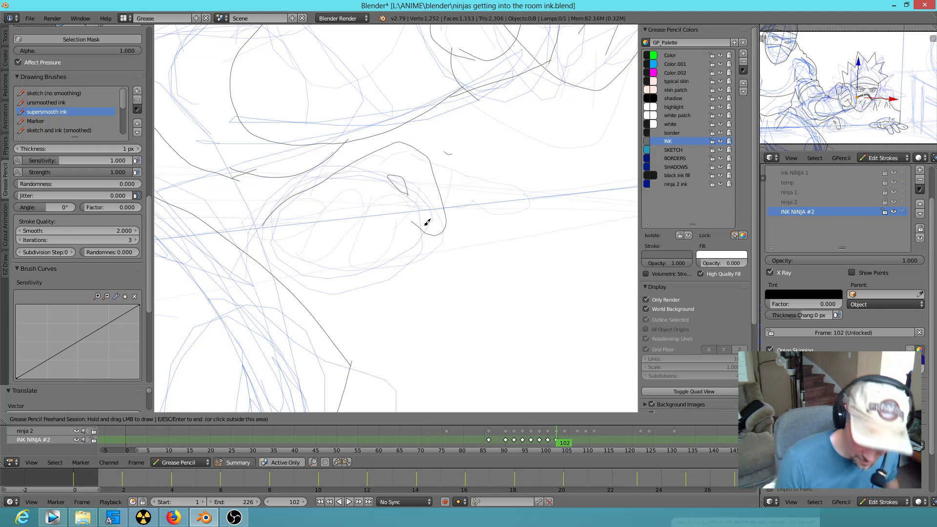
{"action": "mouse_move", "coordinate": [412, 216]}
{"action": "left_mouse_down"}
{"action": "mouse_move", "coordinate": [403, 247]}
{"action": "mouse_move", "coordinate": [334, 265]}
{"action": "mouse_move", "coordinate": [268, 245]}
{"action": "mouse_move", "coordinate": [266, 213]}
{"action": "left_mouse_up"}
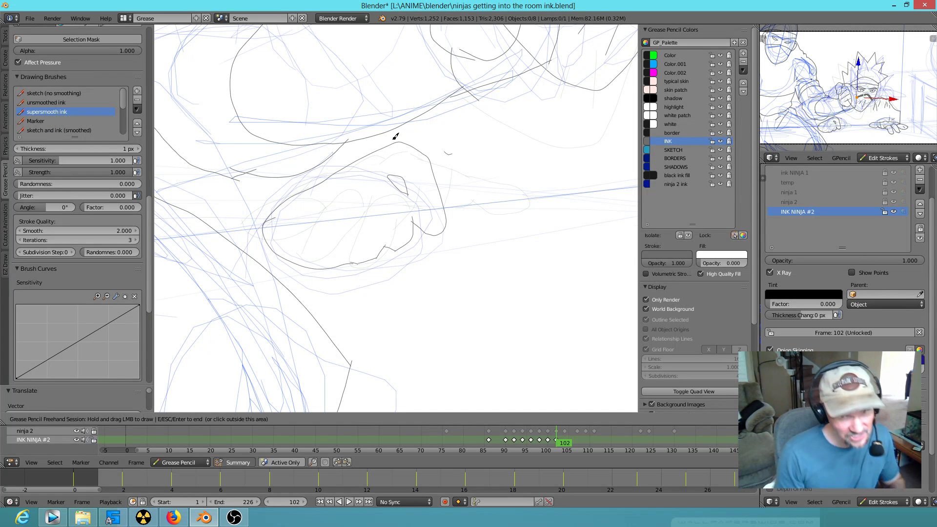
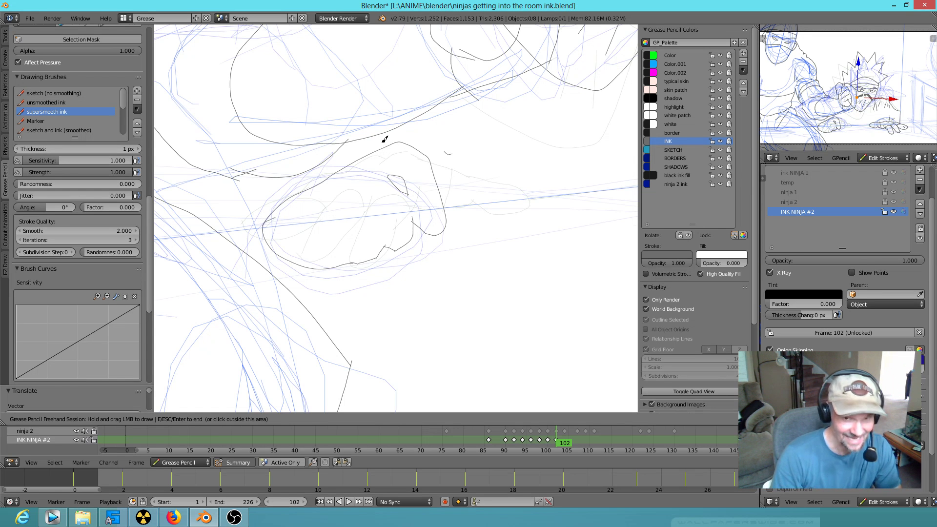
Step: Ink the thumb base, finger curls, knuckle creases and wrist line of the curled hand on frame 102
{"action": "mouse_move", "coordinate": [385, 144]}
{"action": "left_mouse_down"}
{"action": "mouse_move", "coordinate": [394, 179]}
{"action": "mouse_move", "coordinate": [371, 177]}
{"action": "mouse_move", "coordinate": [367, 199]}
{"action": "mouse_move", "coordinate": [333, 226]}
{"action": "mouse_move", "coordinate": [307, 226]}
{"action": "mouse_move", "coordinate": [334, 268]}
{"action": "left_mouse_up"}
{"action": "left_click_drag", "start_coordinate": [339, 232], "coordinate": [350, 247]}
{"action": "left_click_drag", "start_coordinate": [366, 205], "coordinate": [381, 222]}
{"action": "mouse_move", "coordinate": [368, 203]}
{"action": "left_mouse_down"}
{"action": "mouse_move", "coordinate": [388, 232]}
{"action": "mouse_move", "coordinate": [391, 224]}
{"action": "left_mouse_up"}
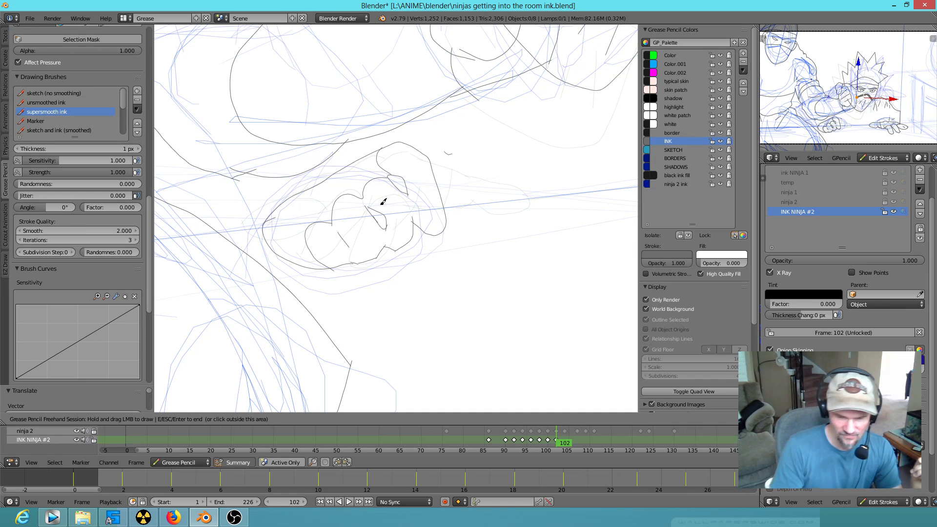
{"action": "mouse_move", "coordinate": [281, 200]}
{"action": "left_mouse_down"}
{"action": "mouse_move", "coordinate": [251, 225]}
{"action": "mouse_move", "coordinate": [270, 232]}
{"action": "left_mouse_up"}
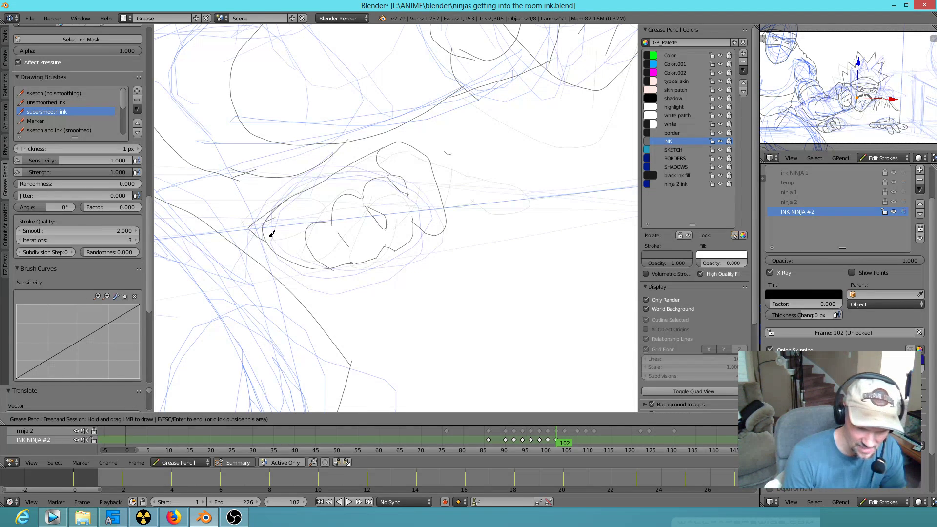
Step: Rotate the outline of the ninja's eye nearest the raised fist on frame 102
{"action": "scroll", "coordinate": [458, 198], "scroll_direction": "down", "scroll_amount": 5}
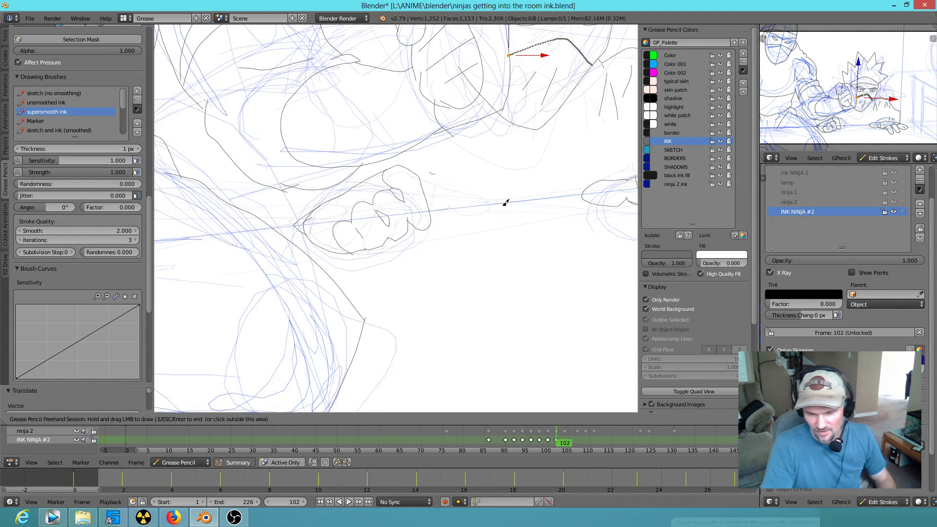
{"action": "scroll", "coordinate": [419, 244], "scroll_direction": "up", "scroll_amount": 5}
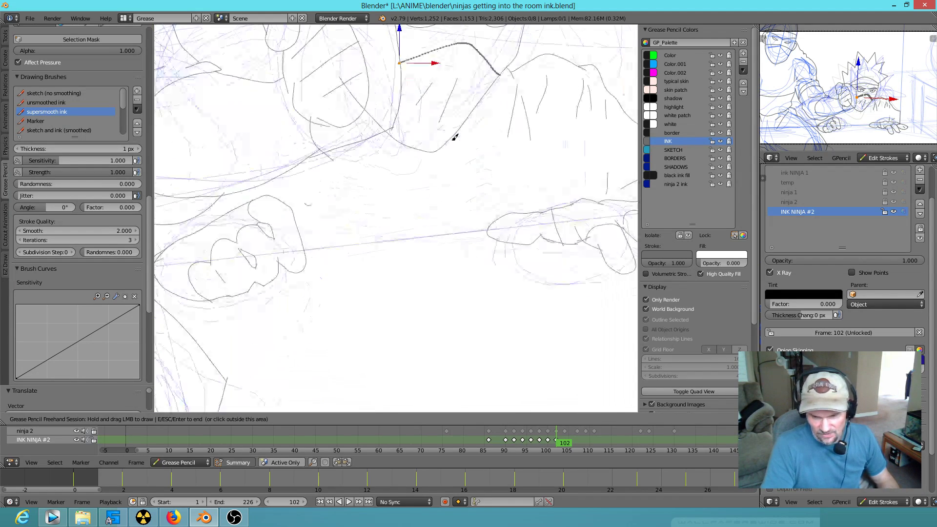
{"action": "mouse_move", "coordinate": [415, 291]}
{"action": "middle_mouse_down", "text": "shift"}
{"action": "mouse_move", "coordinate": [424, 320]}
{"action": "mouse_move", "coordinate": [430, 312]}
{"action": "middle_mouse_up", "text": "shift"}
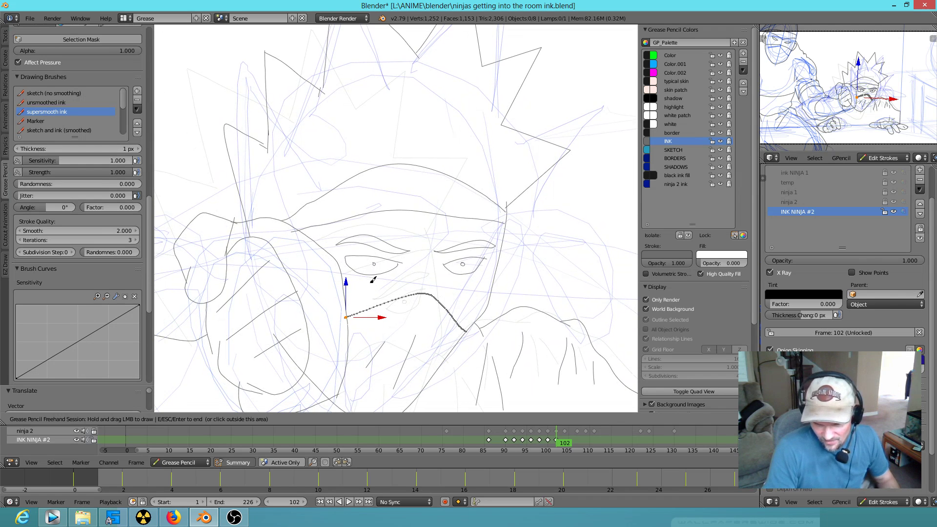
{"action": "key", "text": "Escape"}
{"action": "right_click", "coordinate": [379, 281]}
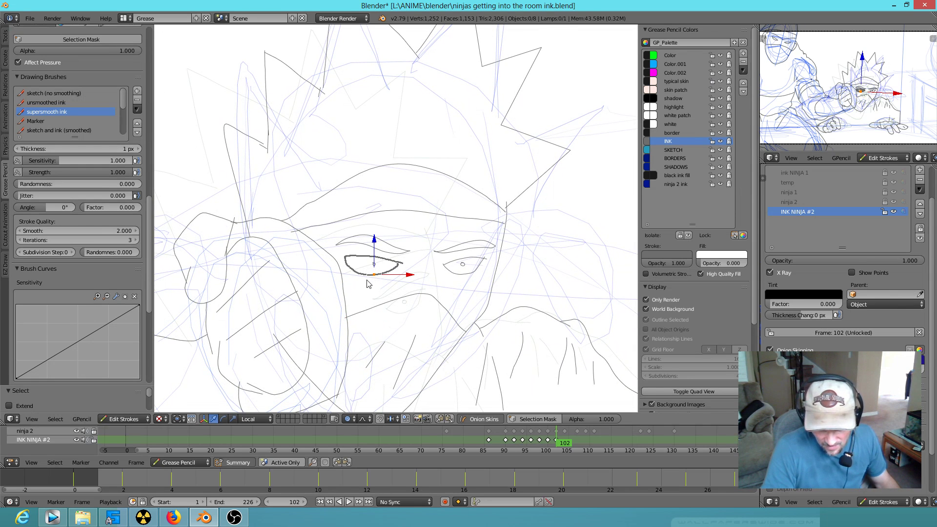
{"action": "key", "text": "r"}
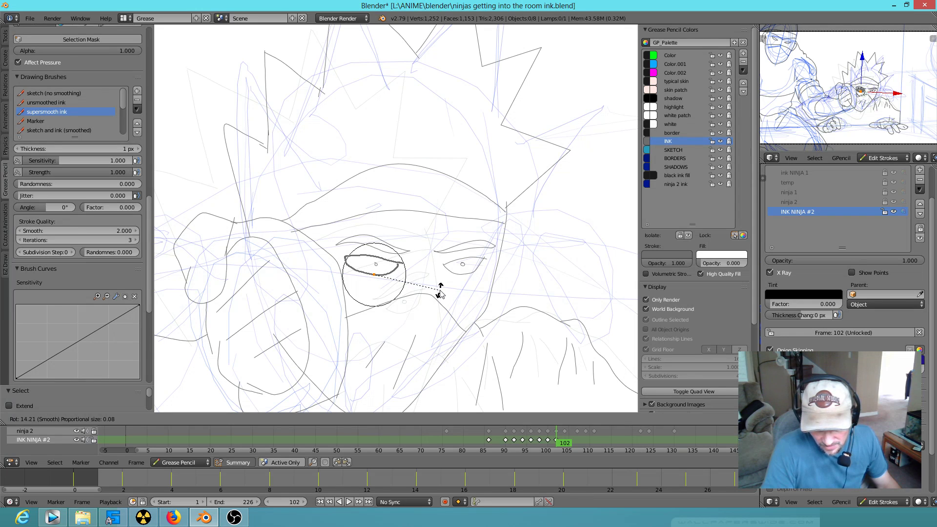
{"action": "left_click", "coordinate": [440, 292]}
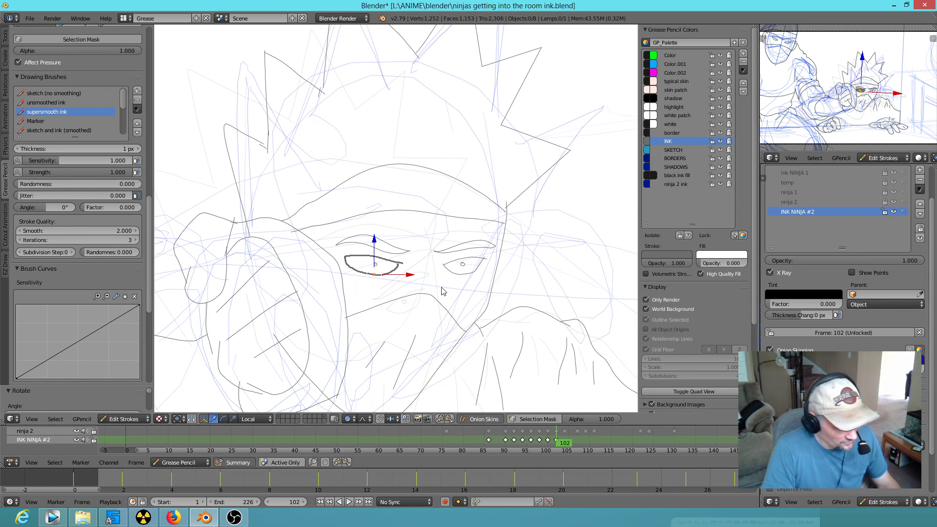
Step: Rotate the eye nearest the fist together with its eyebrow, nudge them upward and scale them to about 0.93
{"action": "right_click", "coordinate": [385, 251], "text": "shift"}
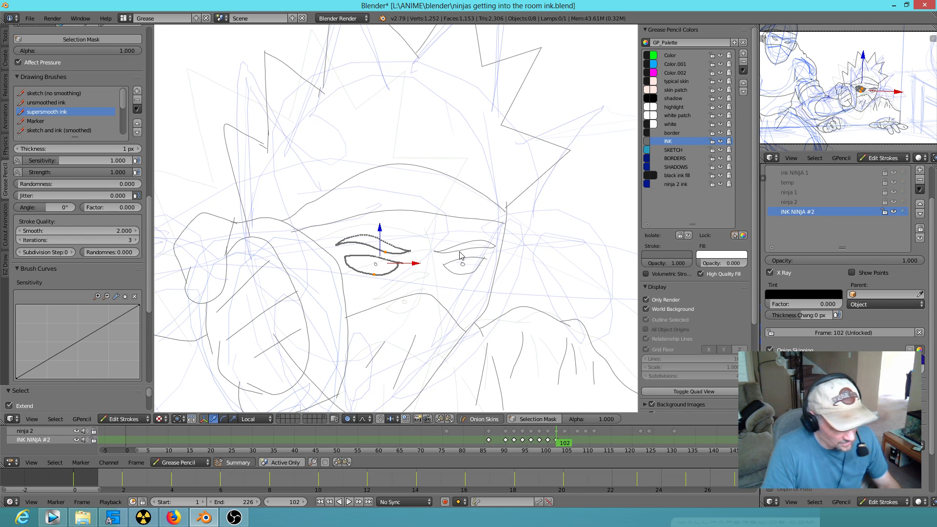
{"action": "key", "text": "r"}
{"action": "scroll", "coordinate": [460, 255], "scroll_direction": "down", "scroll_amount": 3}
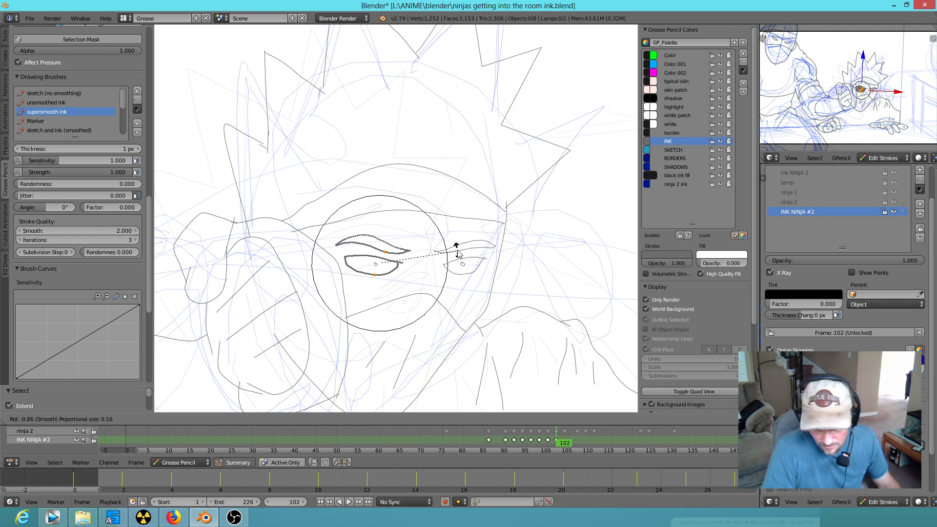
{"action": "left_click", "coordinate": [457, 265]}
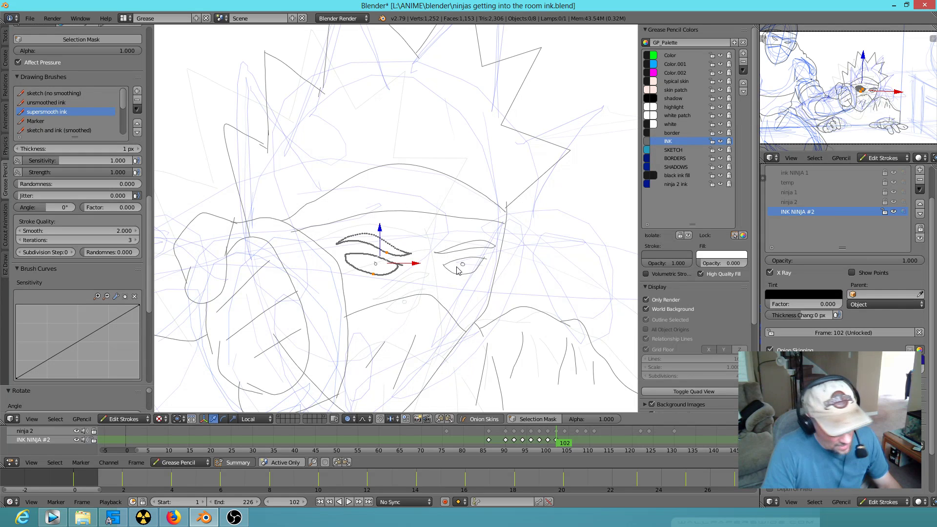
{"action": "key", "text": "g"}
{"action": "left_click", "coordinate": [456, 264]}
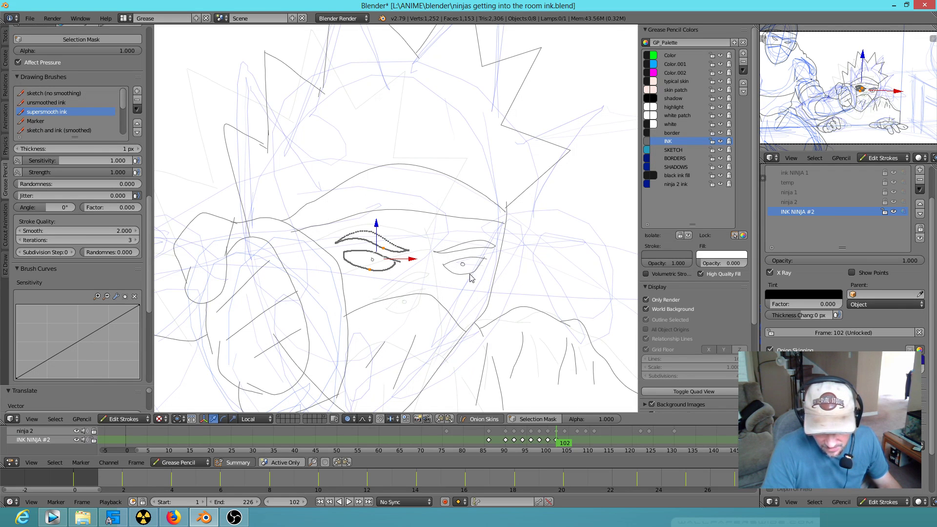
{"action": "key", "text": "s"}
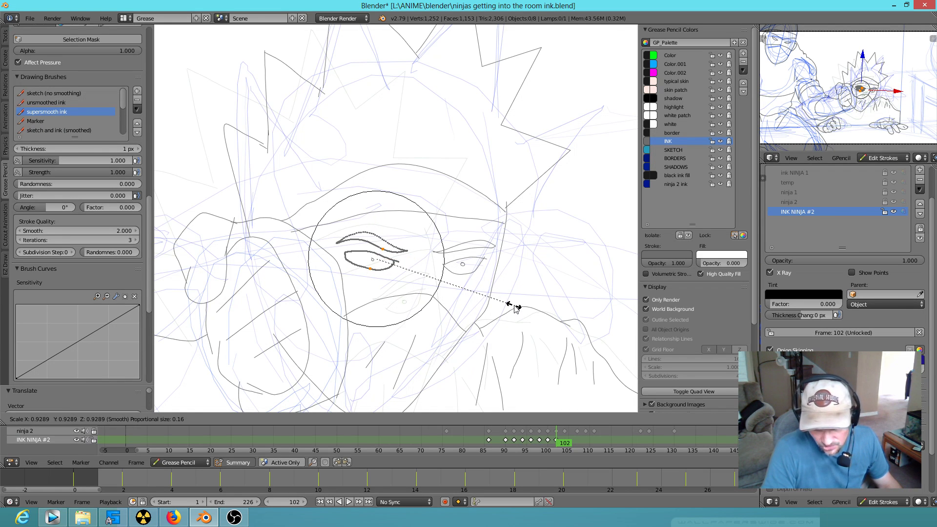
{"action": "left_click", "coordinate": [517, 308]}
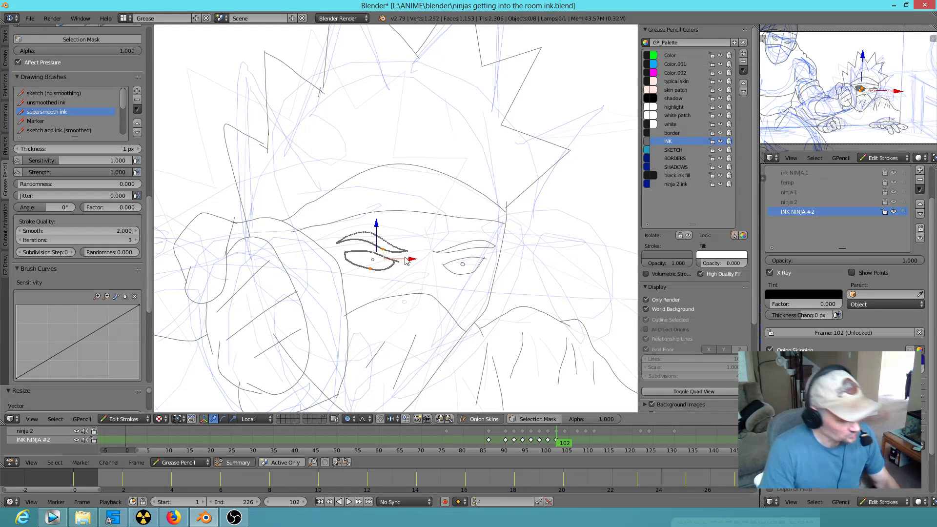
{"action": "key", "text": "a"}
Step: Erase the small stray mark beside the curled hand and ink its protruding thumb tip
{"action": "scroll", "coordinate": [481, 276], "scroll_direction": "down", "scroll_amount": 5}
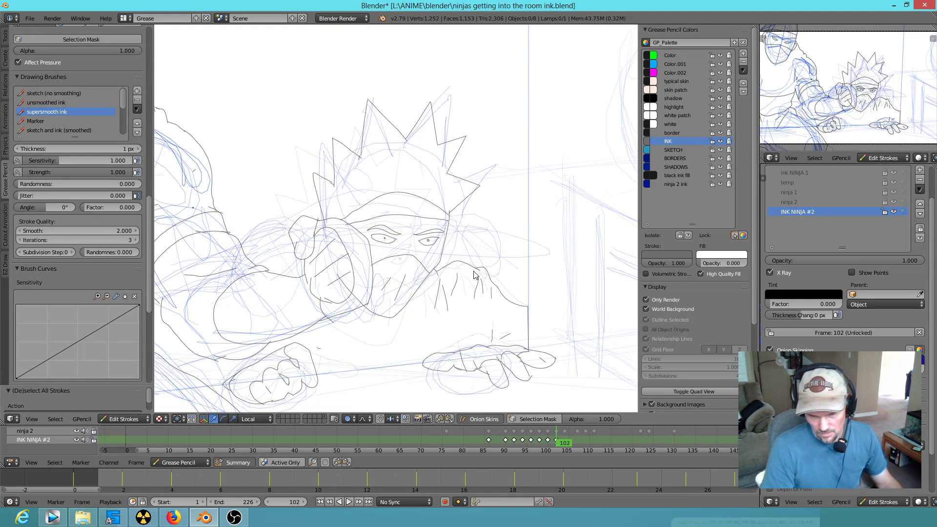
{"action": "scroll", "coordinate": [489, 311], "scroll_direction": "down", "scroll_amount": 1}
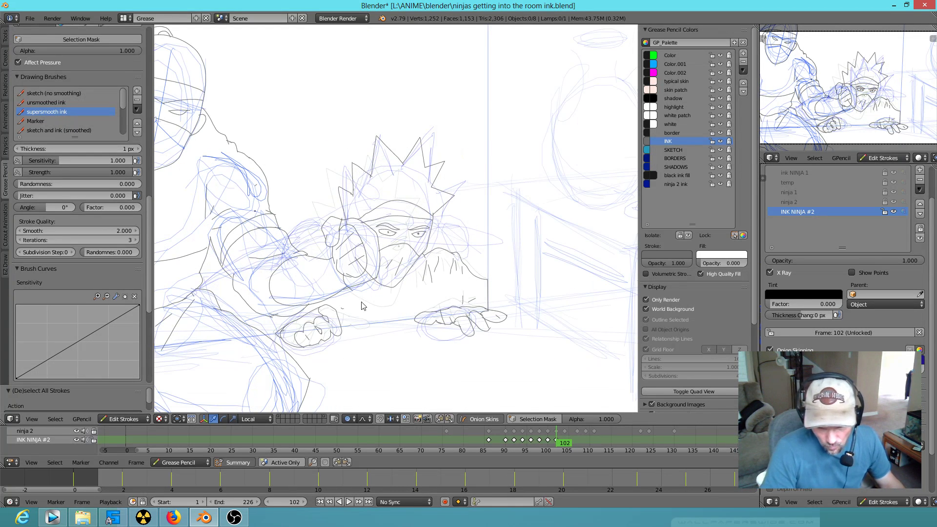
{"action": "scroll", "coordinate": [318, 314], "scroll_direction": "up", "scroll_amount": 4}
{"action": "scroll", "coordinate": [423, 330], "scroll_direction": "up", "scroll_amount": 2}
{"action": "middle_click_drag", "start_coordinate": [517, 173], "coordinate": [524, 214], "text": "shift"}
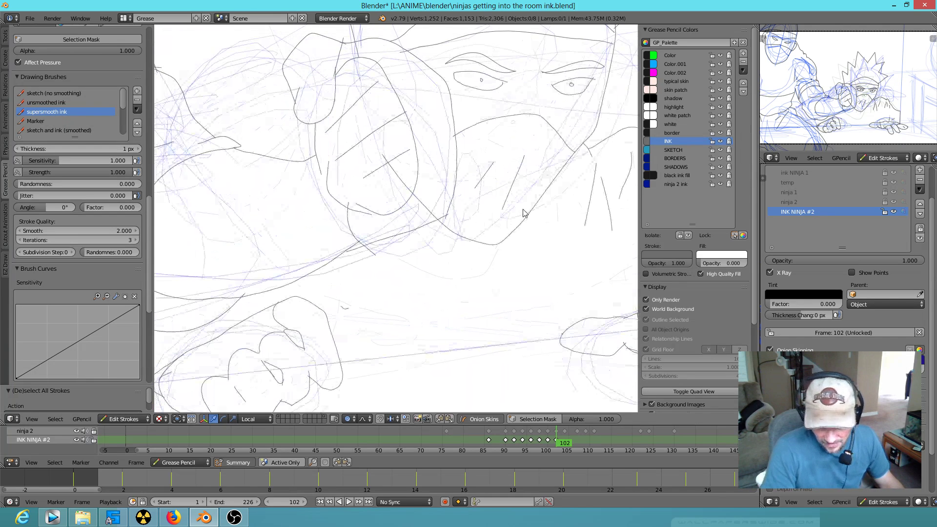
{"action": "right_click", "coordinate": [345, 309]}
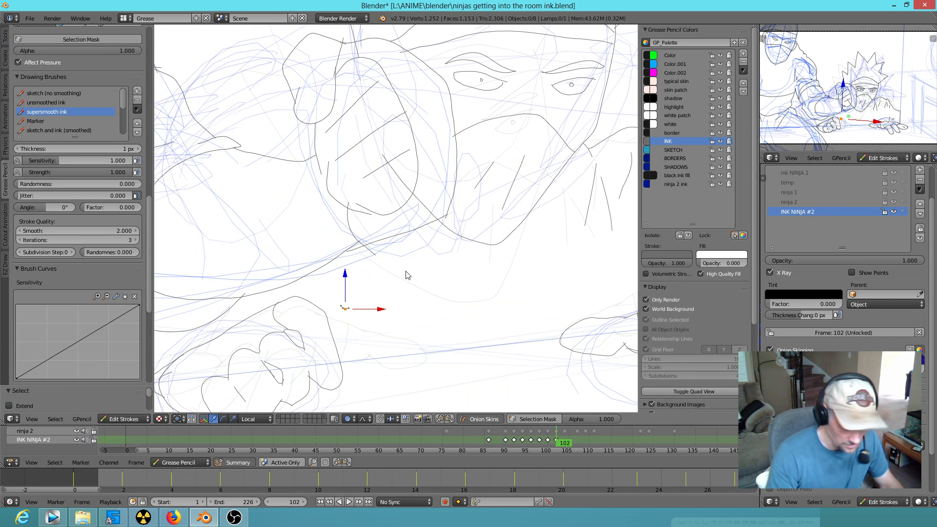
{"action": "key", "text": "d"}
{"action": "right_click_drag", "start_coordinate": [352, 296], "coordinate": [403, 295]}
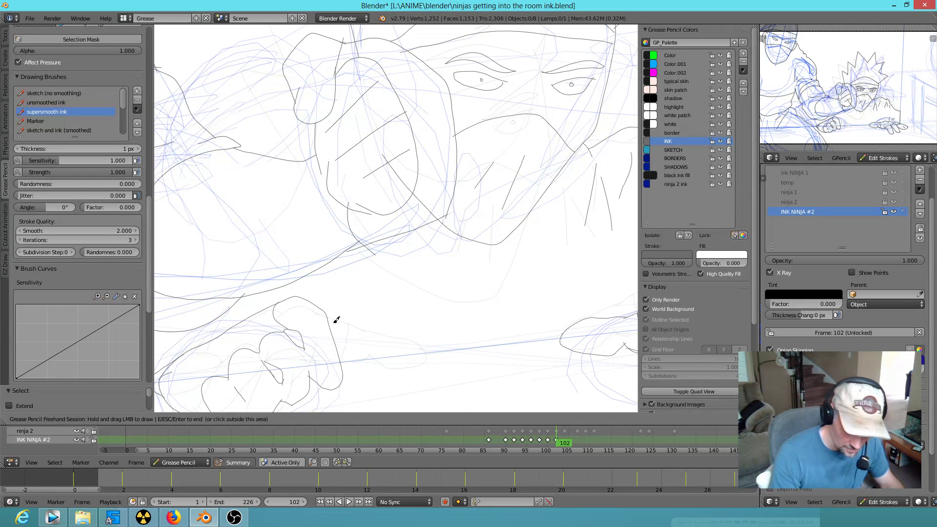
{"action": "mouse_move", "coordinate": [332, 318]}
{"action": "left_mouse_down"}
{"action": "mouse_move", "coordinate": [358, 343]}
{"action": "mouse_move", "coordinate": [343, 350]}
{"action": "left_mouse_up"}
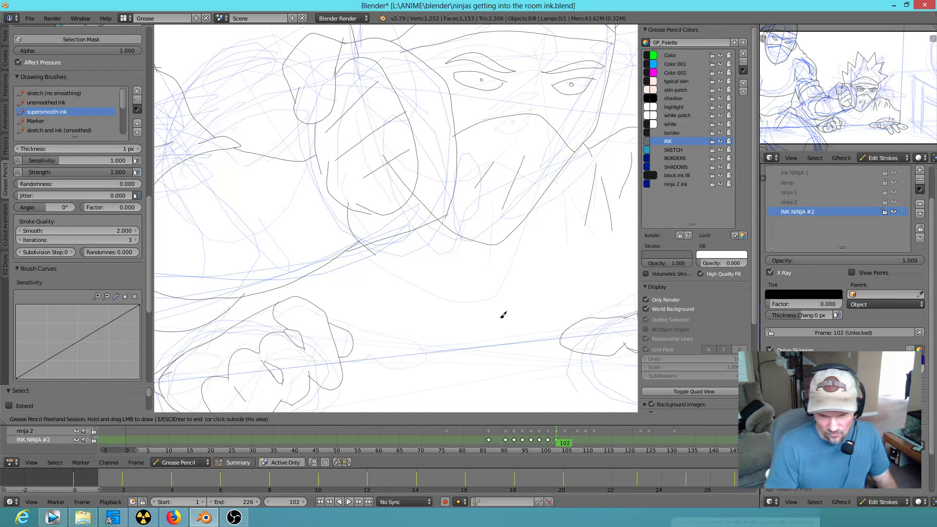
Step: Step through frames 102 to 105 to compare the inked drawing with the underlying sketches
{"action": "middle_click_drag", "start_coordinate": [503, 314], "coordinate": [458, 312], "text": "shift"}
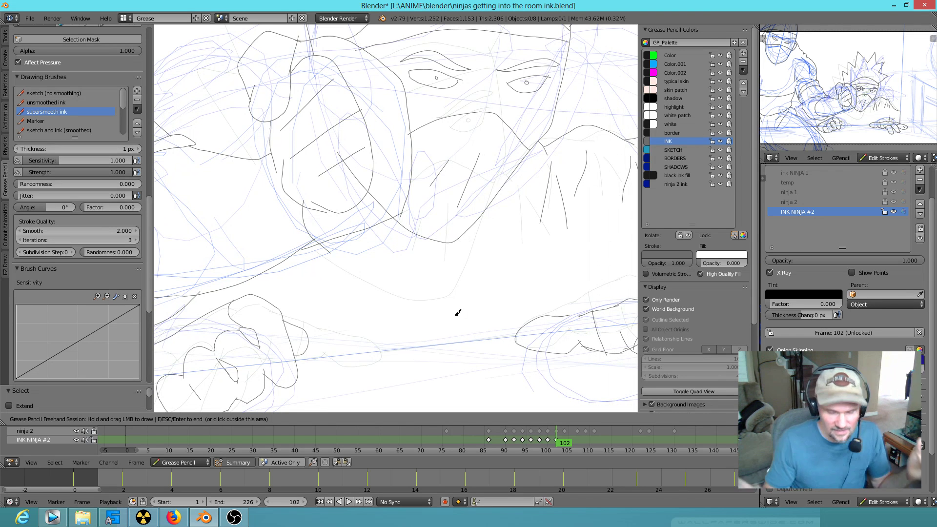
{"action": "scroll", "coordinate": [433, 278], "scroll_direction": "right", "scroll_amount": 3, "text": "ctrl"}
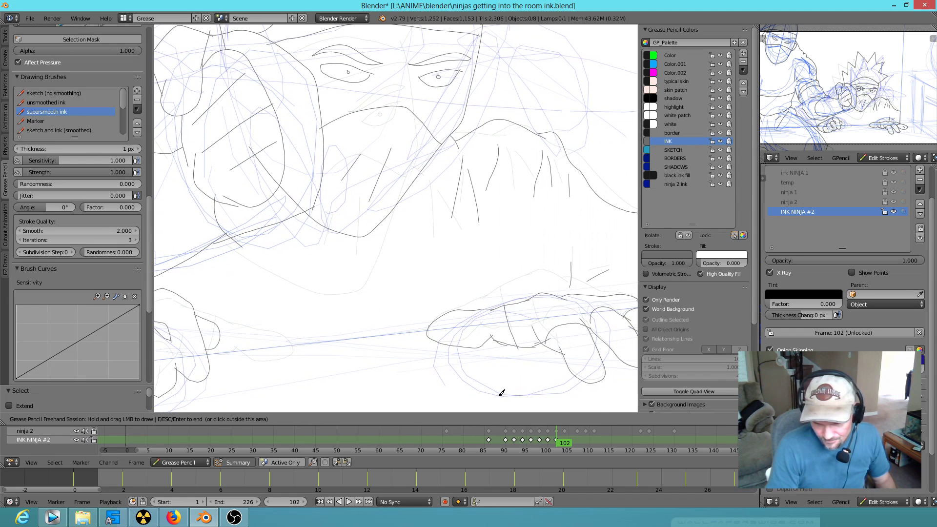
{"action": "key", "text": "Right"}
{"action": "key", "text": "Right"}
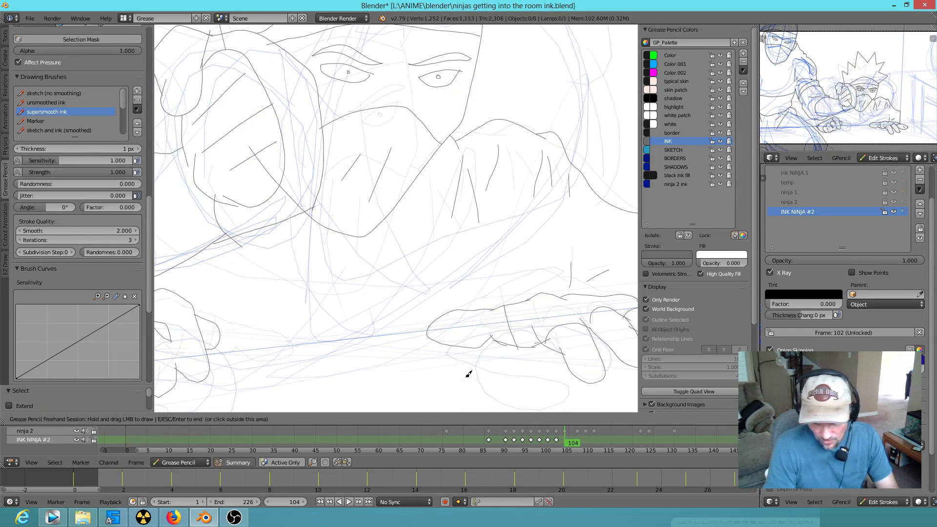
{"action": "scroll", "coordinate": [470, 270], "scroll_direction": "down", "scroll_amount": 4}
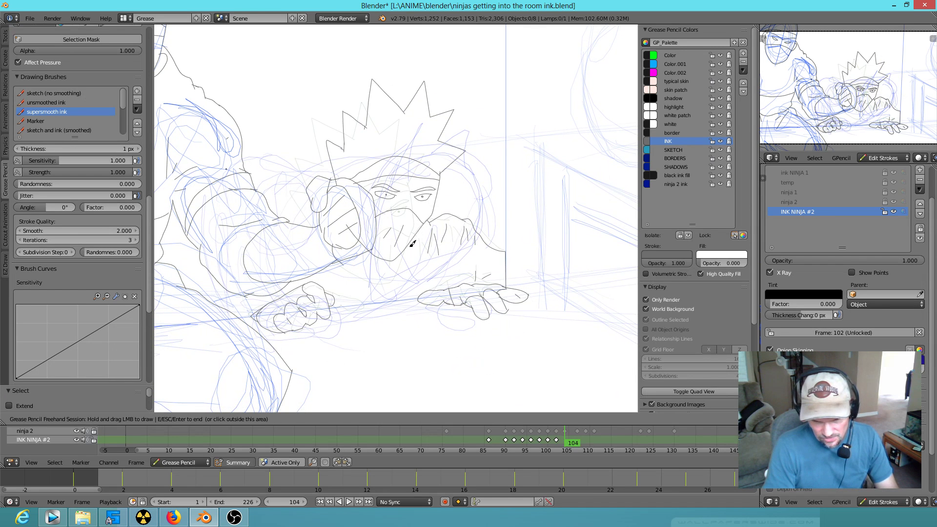
{"action": "key", "text": "Right"}
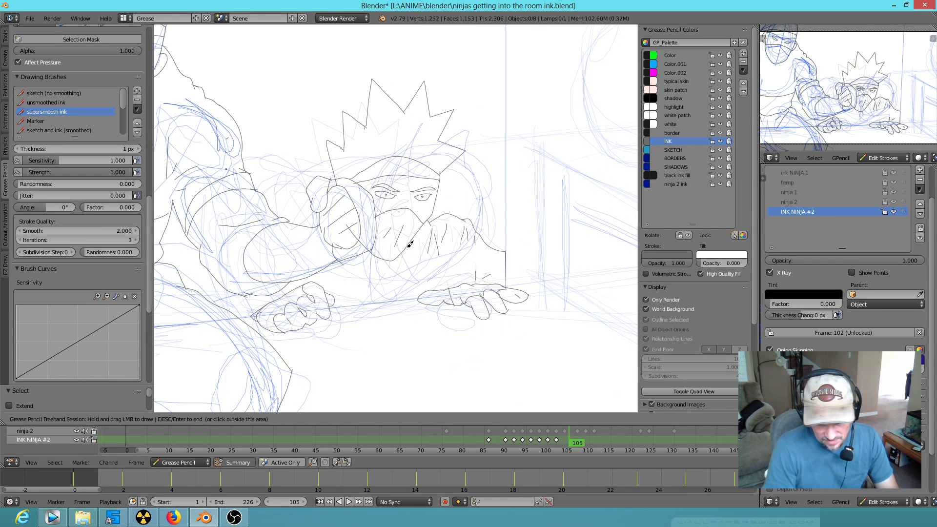
{"action": "key", "text": "Left"}
{"action": "key", "text": "Left"}
{"action": "key", "text": "Left"}
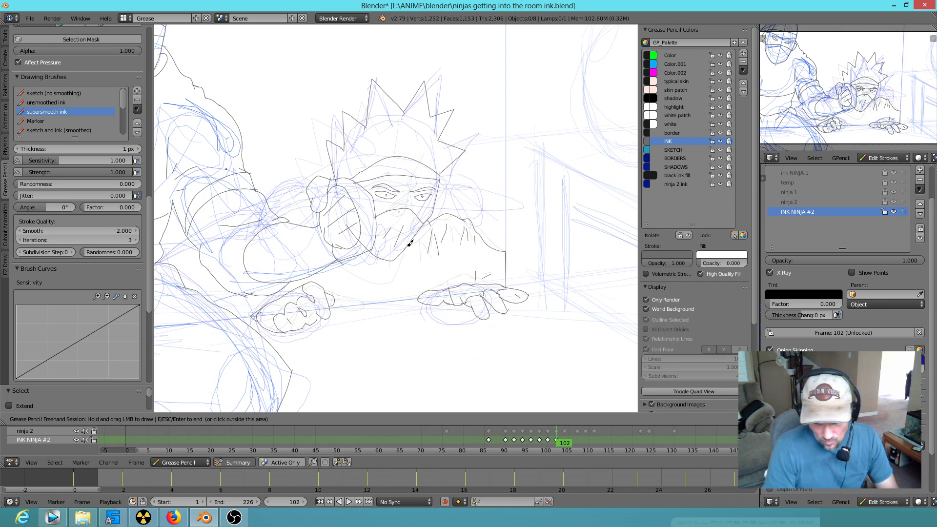
Step: Erase the crossing hatch strokes on the raised fist at frame 102 and the spiky-haired ninja's headband, eyes and mask at frame 104
{"action": "mouse_move", "coordinate": [342, 224]}
{"action": "right_mouse_down"}
{"action": "mouse_move", "coordinate": [355, 239]}
{"action": "mouse_move", "coordinate": [361, 232]}
{"action": "right_mouse_up"}
{"action": "key", "text": "Up"}
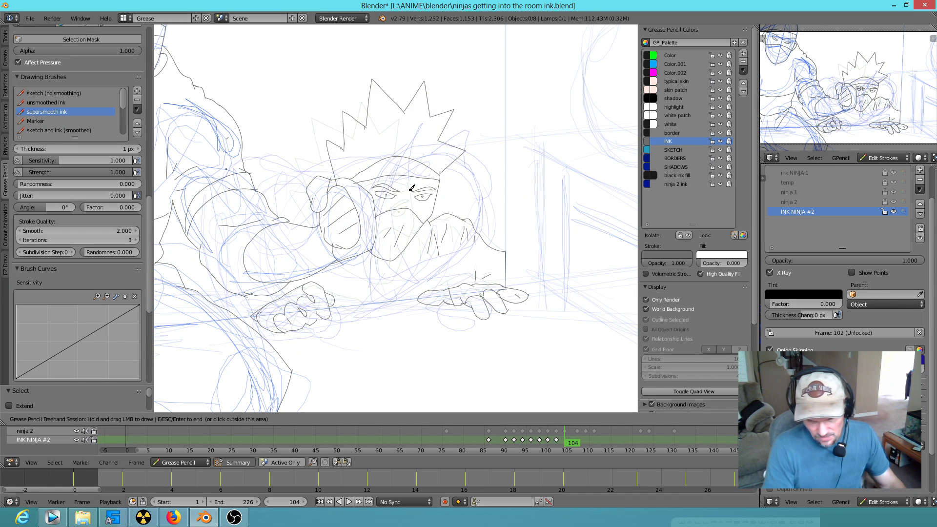
{"action": "key", "text": "Escape"}
{"action": "right_click", "coordinate": [432, 171]}
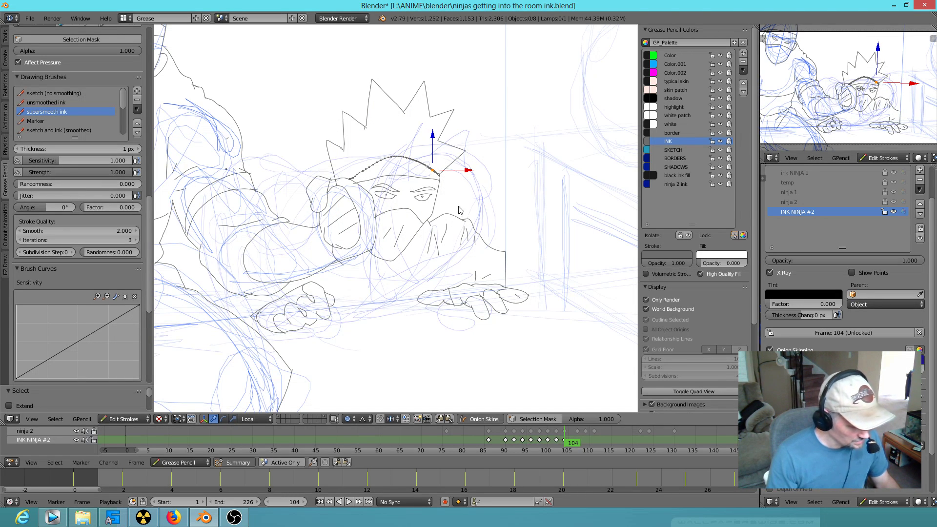
{"action": "mouse_move", "coordinate": [456, 230]}
{"action": "right_mouse_down"}
{"action": "mouse_move", "coordinate": [465, 184]}
{"action": "mouse_move", "coordinate": [429, 191]}
{"action": "mouse_move", "coordinate": [419, 169]}
{"action": "mouse_move", "coordinate": [380, 163]}
{"action": "mouse_move", "coordinate": [360, 174]}
{"action": "mouse_move", "coordinate": [395, 217]}
{"action": "mouse_move", "coordinate": [388, 267]}
{"action": "mouse_move", "coordinate": [398, 209]}
{"action": "mouse_move", "coordinate": [388, 205]}
{"action": "mouse_move", "coordinate": [393, 234]}
{"action": "right_mouse_up"}
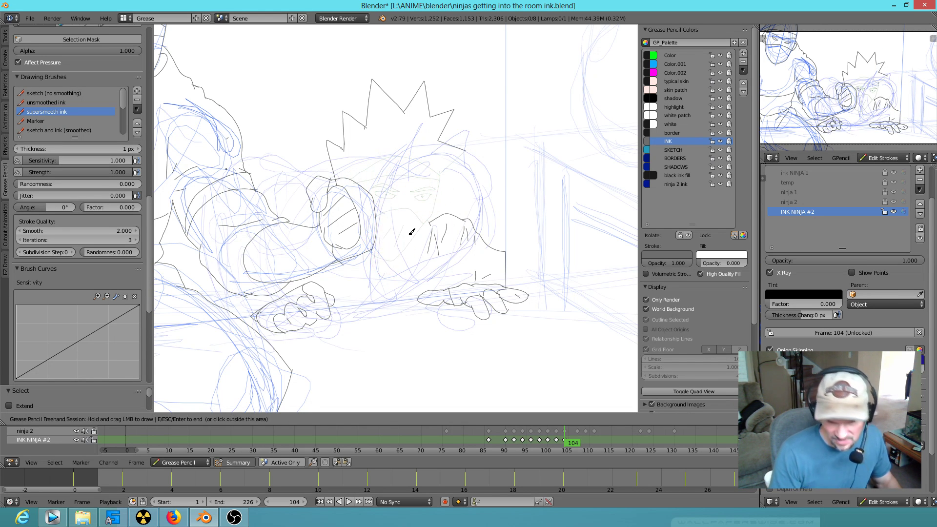
{"action": "key", "text": "Escape"}
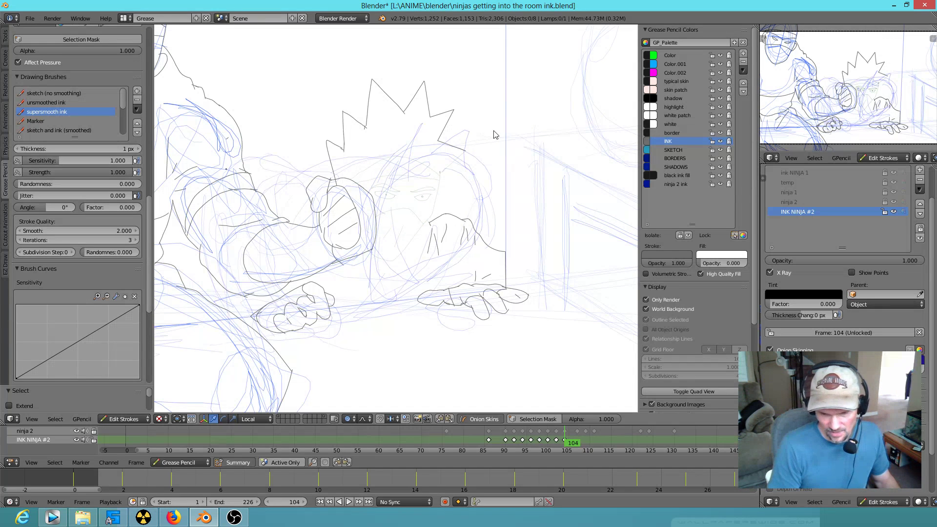
{"action": "mouse_move", "coordinate": [438, 72]}
{"action": "left_mouse_down", "text": "ctrl"}
{"action": "mouse_move", "coordinate": [283, 167]}
{"action": "mouse_move", "coordinate": [506, 139]}
{"action": "left_mouse_up", "text": "ctrl"}
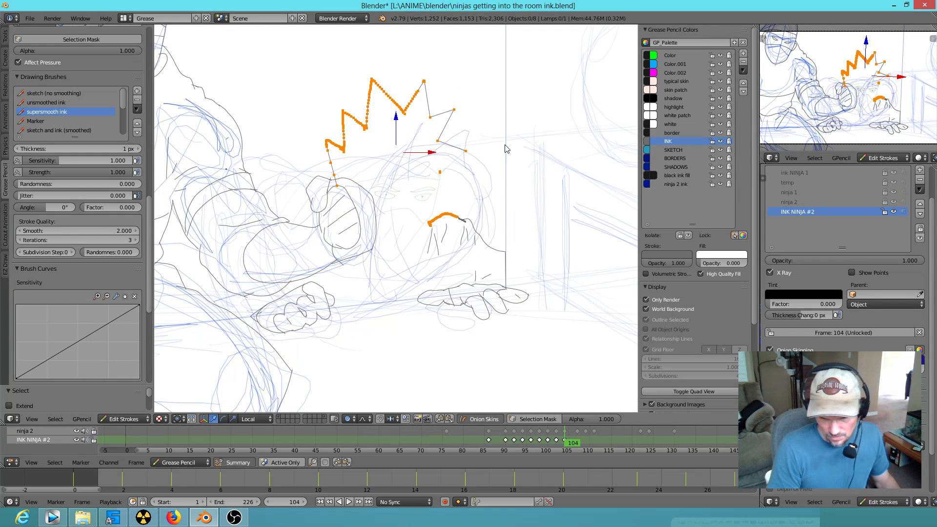
{"action": "right_click", "coordinate": [466, 151]}
{"action": "key", "text": "g"}
{"action": "left_click", "coordinate": [442, 81]}
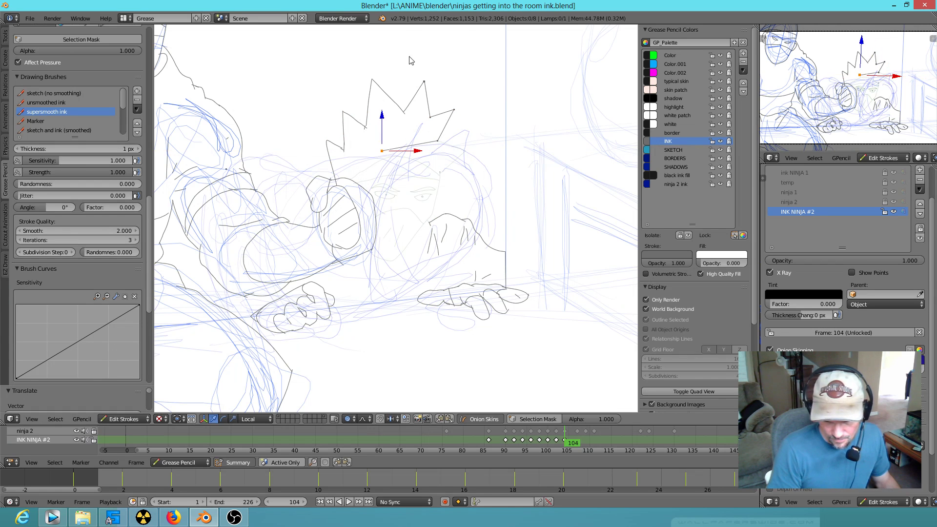
{"action": "key", "text": "ctrl+z"}
Step: Select the spiky hair strokes at frame 104, rotate them clockwise about 10° and move them about 0.125 in X and -0.055 in Z
{"action": "mouse_move", "coordinate": [483, 95]}
{"action": "left_mouse_down", "text": "ctrl"}
{"action": "mouse_move", "coordinate": [416, 60]}
{"action": "mouse_move", "coordinate": [328, 88]}
{"action": "mouse_move", "coordinate": [318, 184]}
{"action": "mouse_move", "coordinate": [421, 186]}
{"action": "mouse_move", "coordinate": [477, 125]}
{"action": "mouse_move", "coordinate": [478, 135]}
{"action": "left_mouse_up", "text": "ctrl"}
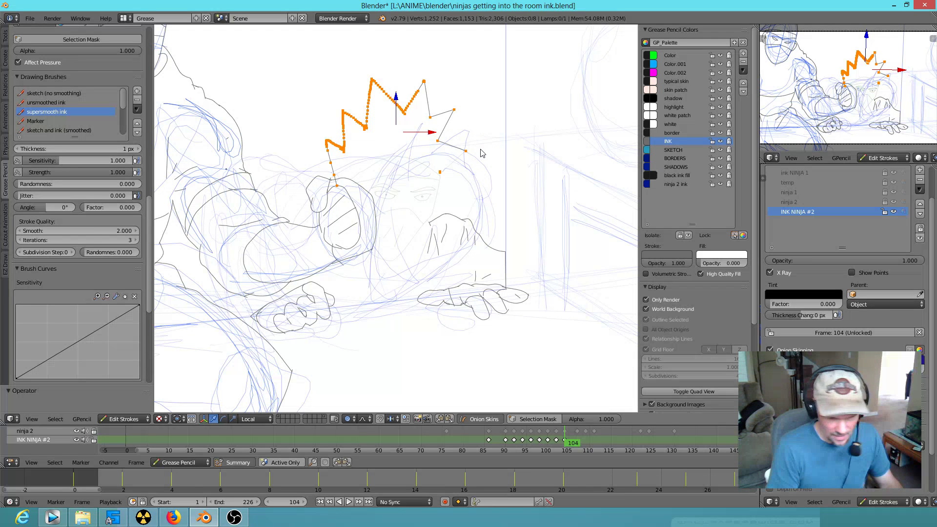
{"action": "key", "text": "r"}
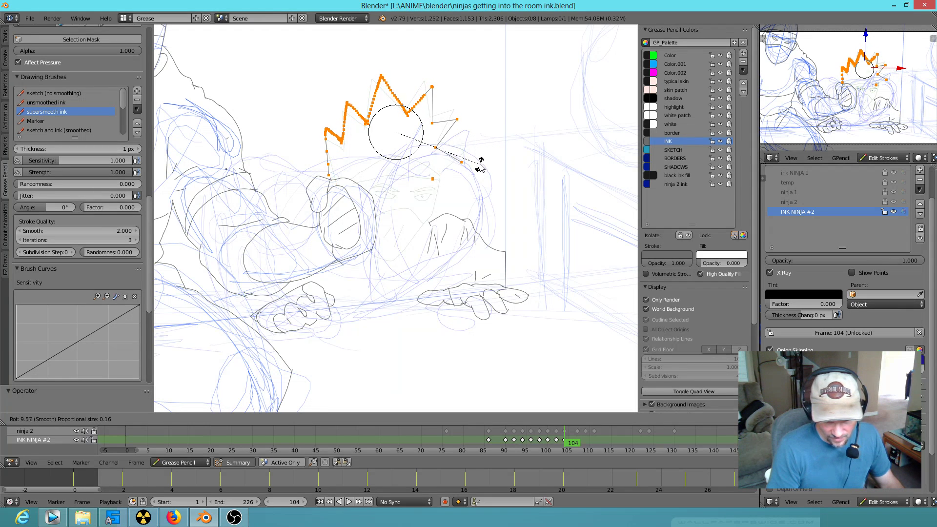
{"action": "left_click", "coordinate": [481, 166]}
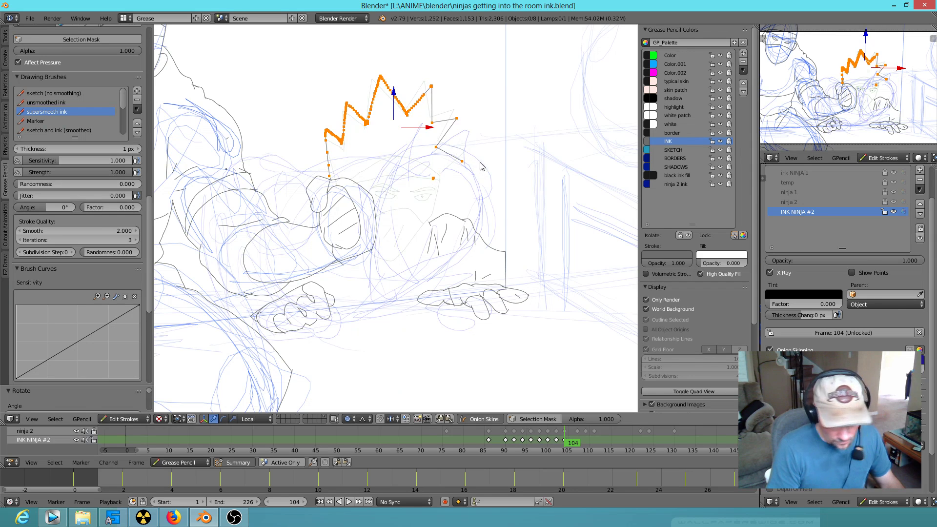
{"action": "key", "text": "g"}
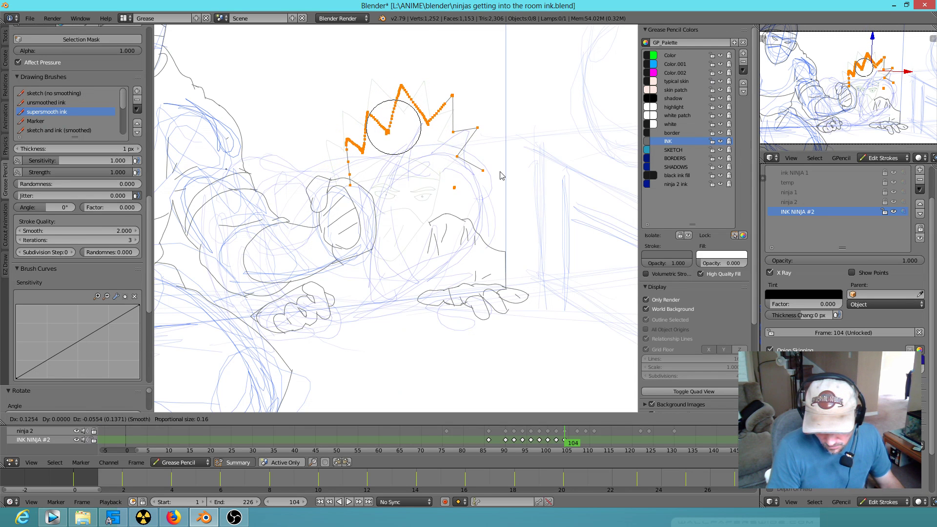
{"action": "left_click", "coordinate": [501, 176]}
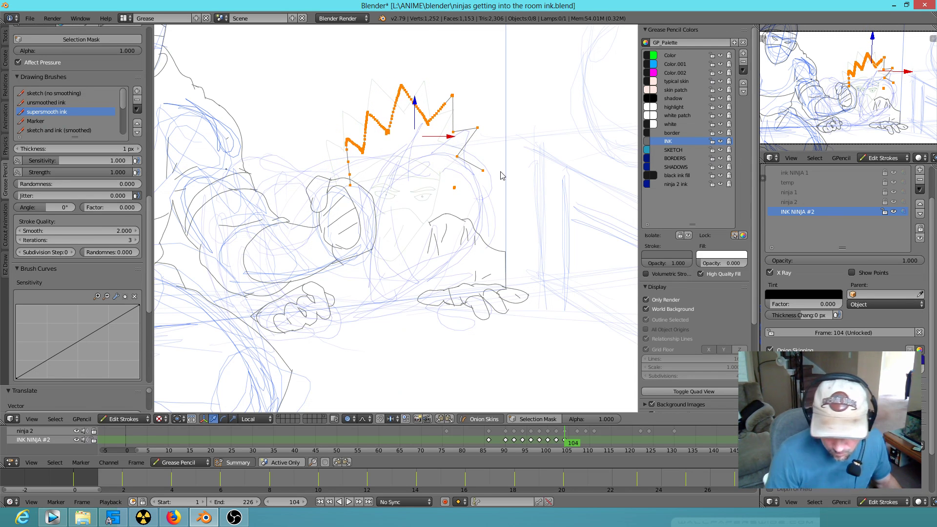
Step: Move the raised shoulder strokes and their fold lines away from the face, about 0.15 in X, with a proportional size of 0.51
{"action": "right_click", "coordinate": [434, 227]}
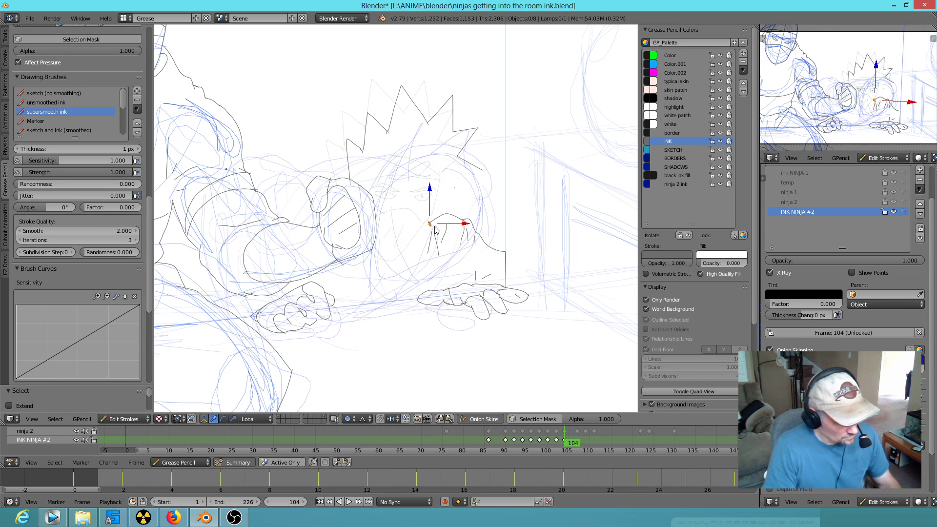
{"action": "key", "text": "g"}
{"action": "scroll", "coordinate": [439, 229], "scroll_direction": "down", "scroll_amount": 14}
{"action": "scroll", "coordinate": [452, 223], "scroll_direction": "down", "scroll_amount": 6}
{"action": "scroll", "coordinate": [454, 224], "scroll_direction": "up", "scroll_amount": 8}
{"action": "right_click", "coordinate": [456, 224]}
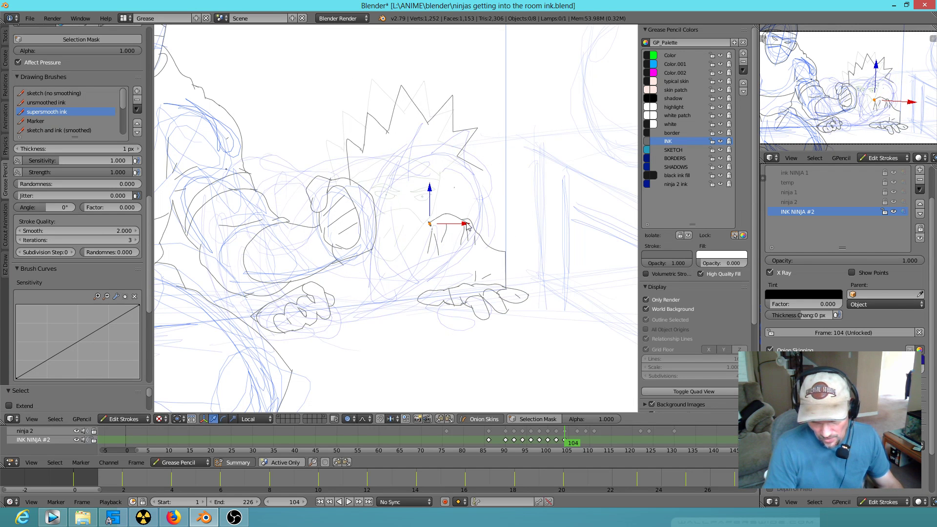
{"action": "mouse_move", "coordinate": [468, 211]}
{"action": "left_mouse_down", "text": "ctrl"}
{"action": "mouse_move", "coordinate": [447, 202]}
{"action": "mouse_move", "coordinate": [437, 264]}
{"action": "mouse_move", "coordinate": [483, 237]}
{"action": "mouse_move", "coordinate": [486, 221]}
{"action": "left_mouse_up", "text": "ctrl"}
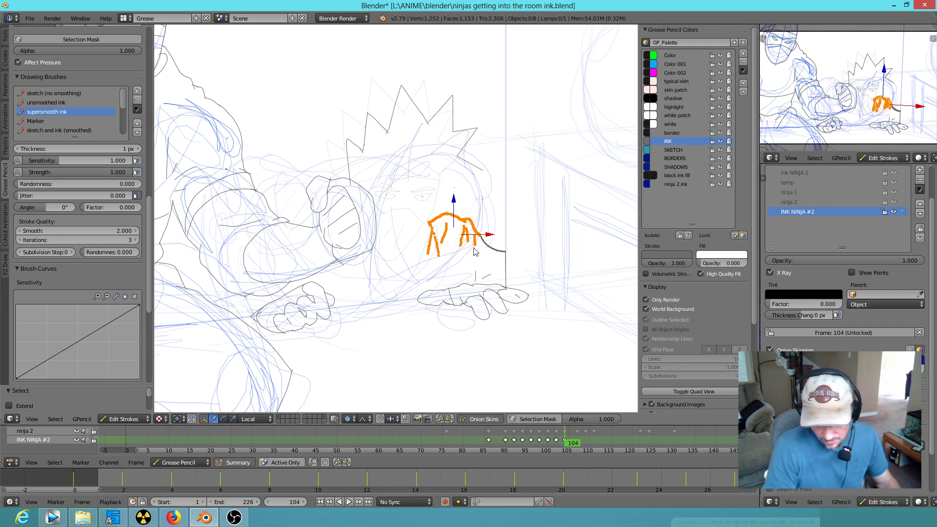
{"action": "key", "text": "g"}
{"action": "right_click", "coordinate": [411, 262]}
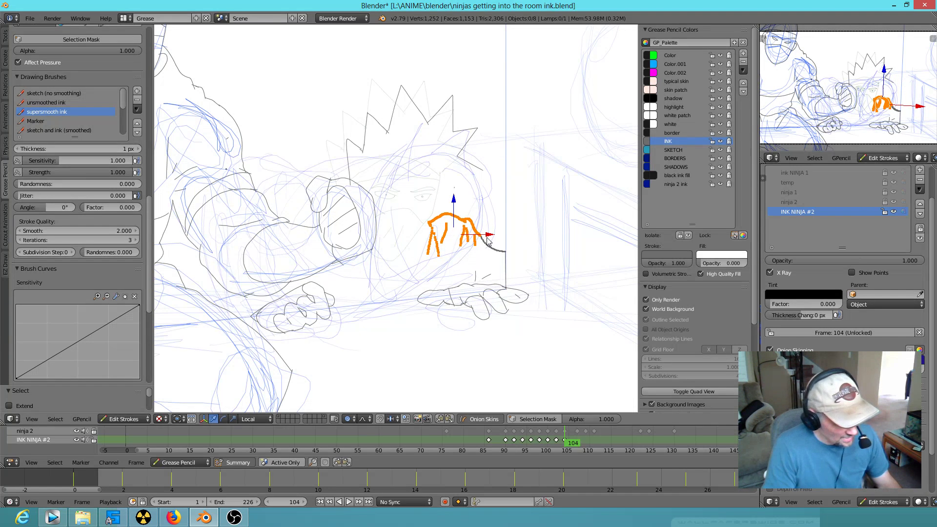
{"action": "key", "text": "g"}
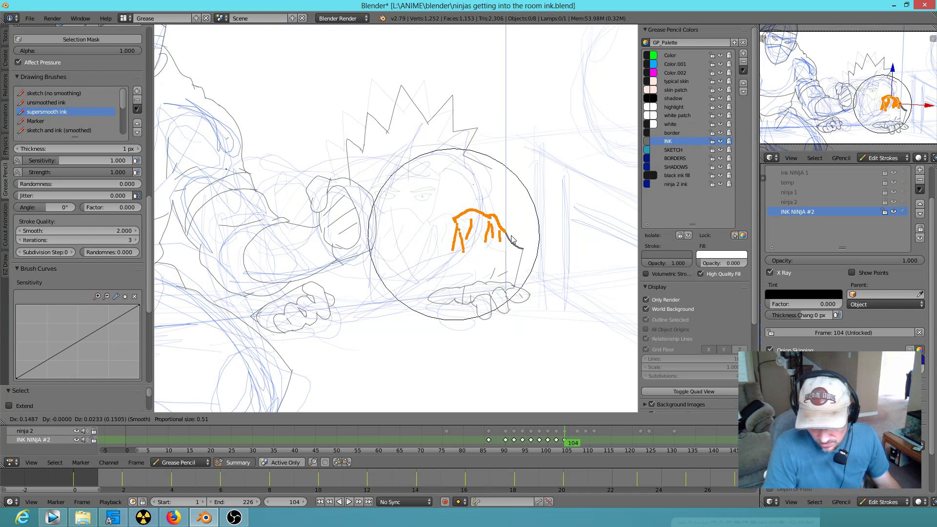
{"action": "left_click", "coordinate": [516, 240]}
Step: Erase the sloping outer arm outline and ink a vertical one from the shoulder down to the hand
{"action": "right_click", "coordinate": [528, 250]}
{"action": "key", "text": "g"}
{"action": "left_click", "coordinate": [530, 255]}
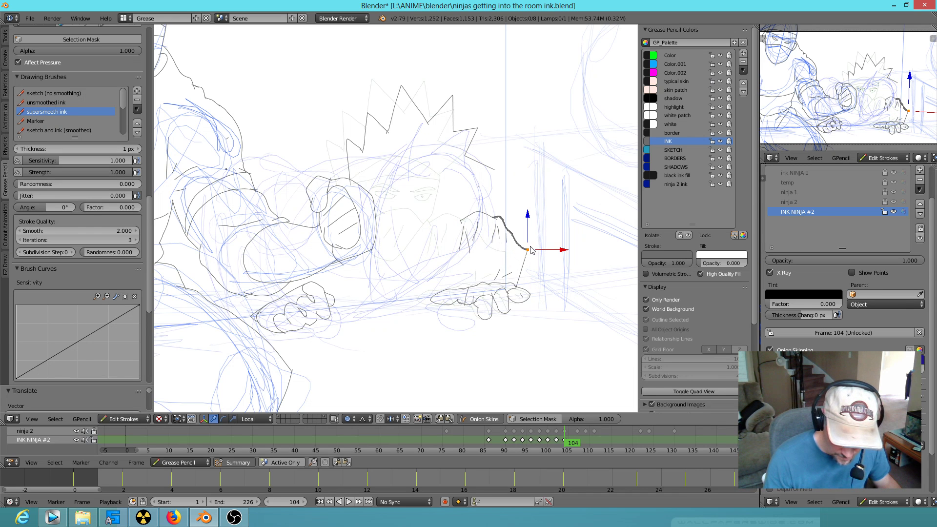
{"action": "mouse_move", "coordinate": [534, 240]}
{"action": "right_mouse_down"}
{"action": "mouse_move", "coordinate": [520, 232]}
{"action": "mouse_move", "coordinate": [517, 266]}
{"action": "right_mouse_up"}
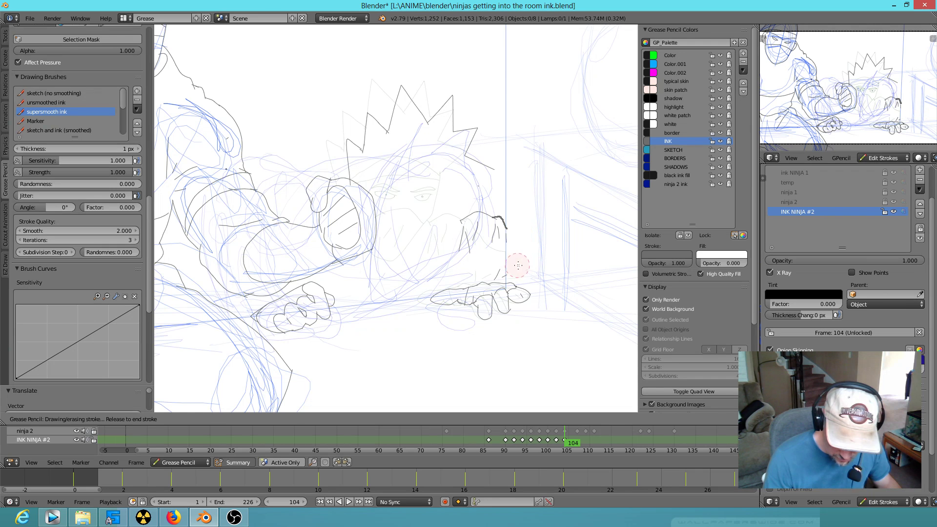
{"action": "left_click_drag", "start_coordinate": [510, 224], "coordinate": [510, 234]}
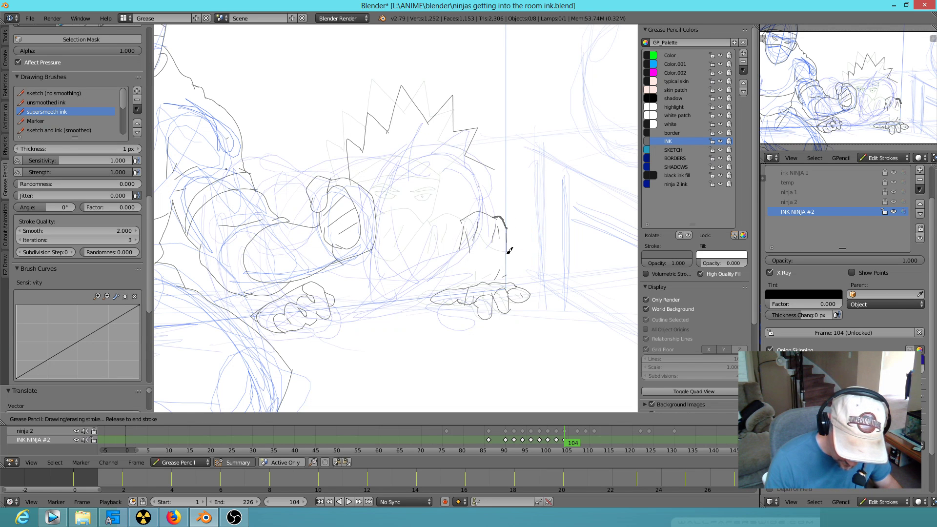
{"action": "left_click_drag", "start_coordinate": [510, 279], "coordinate": [509, 279]}
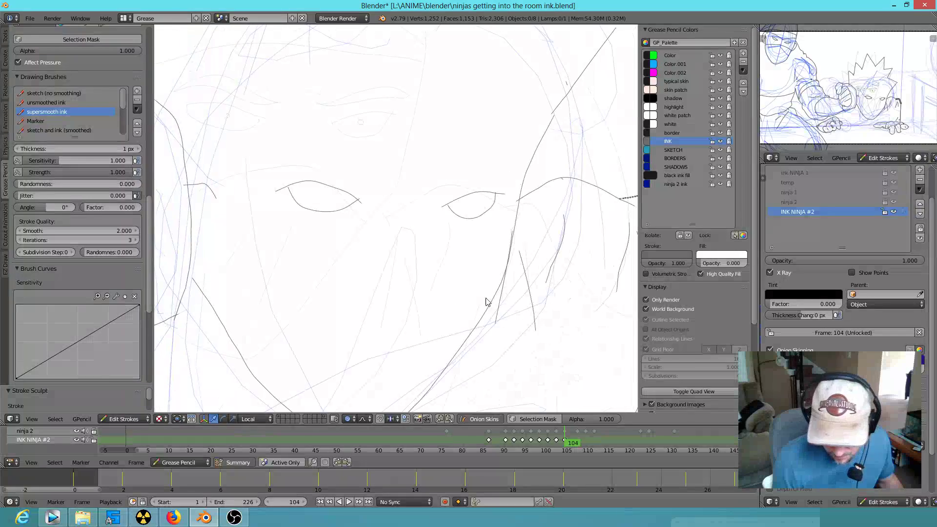
Step: Ink small round pupils inside both of the spiky-haired ninja's eyes
{"action": "scroll", "coordinate": [488, 304], "scroll_direction": "down", "scroll_amount": 4}
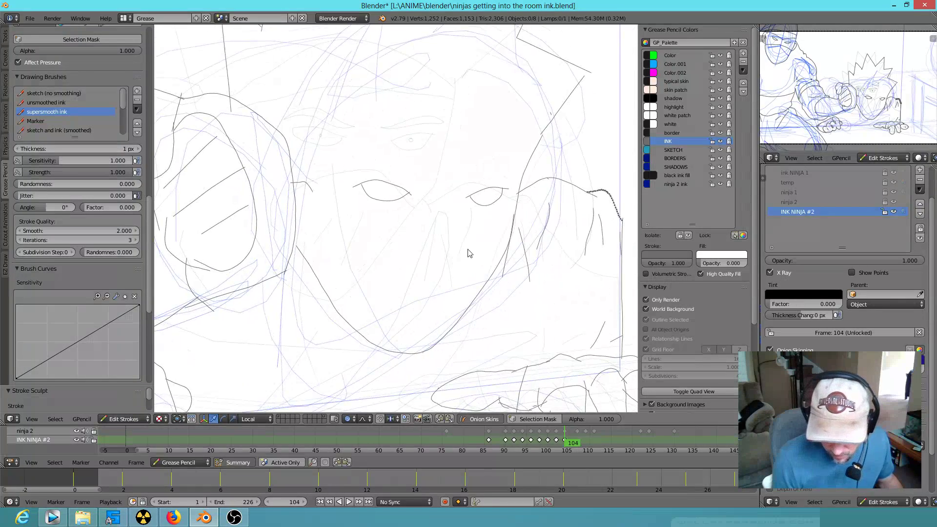
{"action": "scroll", "coordinate": [572, 205], "scroll_direction": "up", "scroll_amount": 7}
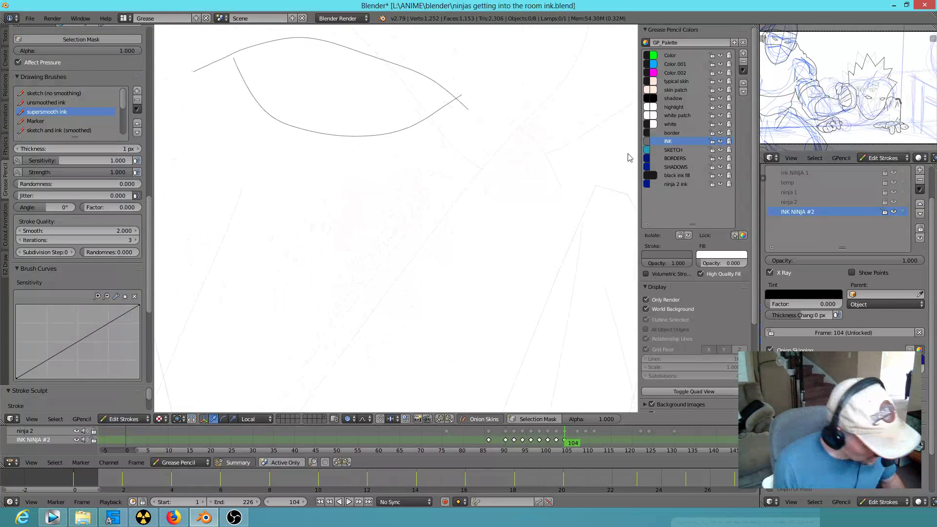
{"action": "scroll", "coordinate": [399, 259], "scroll_direction": "down", "scroll_amount": 1}
{"action": "left_click_drag", "start_coordinate": [376, 120], "coordinate": [383, 127]}
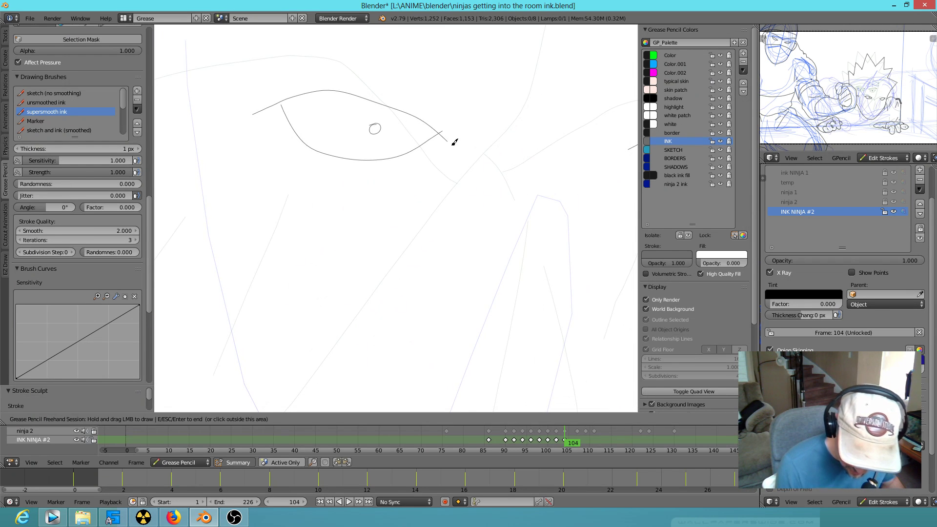
{"action": "scroll", "coordinate": [515, 208], "scroll_direction": "down", "scroll_amount": 4}
{"action": "left_click_drag", "start_coordinate": [514, 168], "coordinate": [499, 168]}
Step: Ink the mask's curved upper edge with its cloth fold lines, and the two angry eyebrows above the eyes
{"action": "mouse_move", "coordinate": [450, 276]}
{"action": "middle_mouse_down", "text": "shift"}
{"action": "mouse_move", "coordinate": [458, 291]}
{"action": "mouse_move", "coordinate": [496, 297]}
{"action": "middle_mouse_up", "text": "shift"}
{"action": "left_click_drag", "start_coordinate": [473, 284], "coordinate": [426, 328]}
{"action": "mouse_move", "coordinate": [512, 272]}
{"action": "middle_mouse_down", "text": "shift"}
{"action": "mouse_move", "coordinate": [519, 203]}
{"action": "mouse_move", "coordinate": [485, 190]}
{"action": "middle_mouse_up", "text": "shift"}
{"action": "left_click_drag", "start_coordinate": [480, 198], "coordinate": [447, 289]}
{"action": "mouse_move", "coordinate": [511, 272]}
{"action": "middle_mouse_down", "text": "shift"}
{"action": "mouse_move", "coordinate": [460, 327]}
{"action": "mouse_move", "coordinate": [456, 380]}
{"action": "middle_mouse_up", "text": "shift"}
{"action": "mouse_move", "coordinate": [464, 251]}
{"action": "middle_mouse_down", "text": "shift"}
{"action": "mouse_move", "coordinate": [500, 285]}
{"action": "mouse_move", "coordinate": [554, 226]}
{"action": "middle_mouse_up", "text": "shift"}
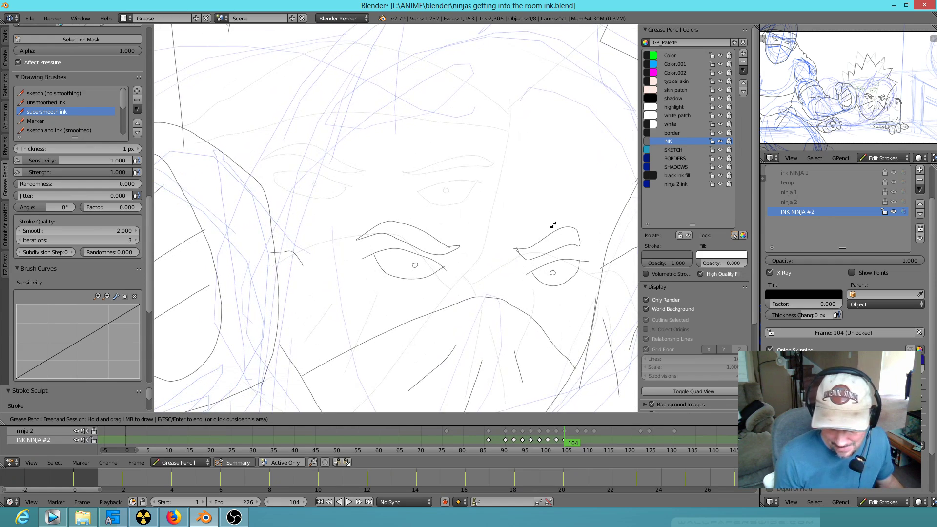
Step: Ink the headband across the forehead, redraw its outer end and connect it to the lowest hair spike, leaving all strokes deselected
{"action": "scroll", "coordinate": [526, 245], "scroll_direction": "down", "scroll_amount": 3}
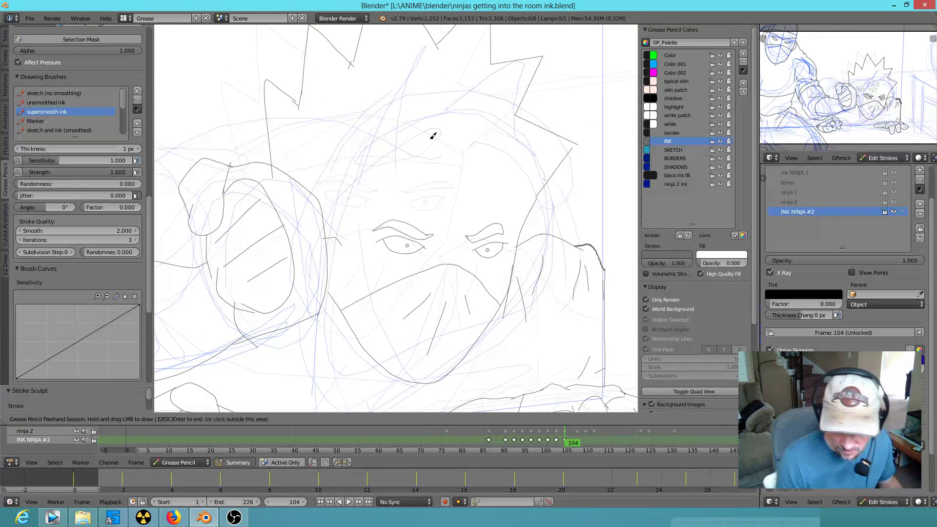
{"action": "mouse_move", "coordinate": [339, 233]}
{"action": "left_mouse_down"}
{"action": "mouse_move", "coordinate": [359, 212]}
{"action": "mouse_move", "coordinate": [479, 192]}
{"action": "mouse_move", "coordinate": [531, 209]}
{"action": "mouse_move", "coordinate": [534, 187]}
{"action": "mouse_move", "coordinate": [442, 170]}
{"action": "mouse_move", "coordinate": [343, 199]}
{"action": "mouse_move", "coordinate": [323, 215]}
{"action": "left_mouse_up"}
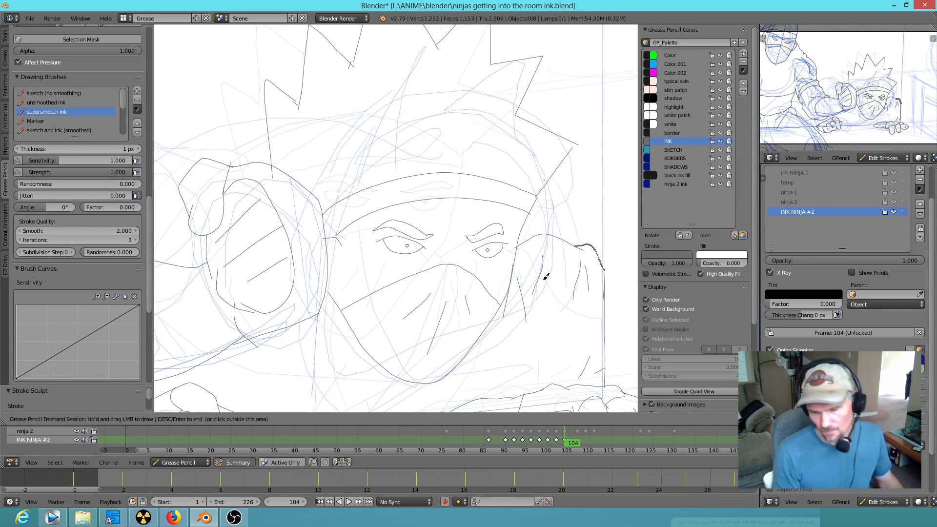
{"action": "mouse_move", "coordinate": [547, 202]}
{"action": "right_mouse_down"}
{"action": "mouse_move", "coordinate": [534, 195]}
{"action": "mouse_move", "coordinate": [548, 184]}
{"action": "mouse_move", "coordinate": [523, 185]}
{"action": "right_mouse_up"}
{"action": "left_click_drag", "start_coordinate": [527, 211], "coordinate": [519, 204]}
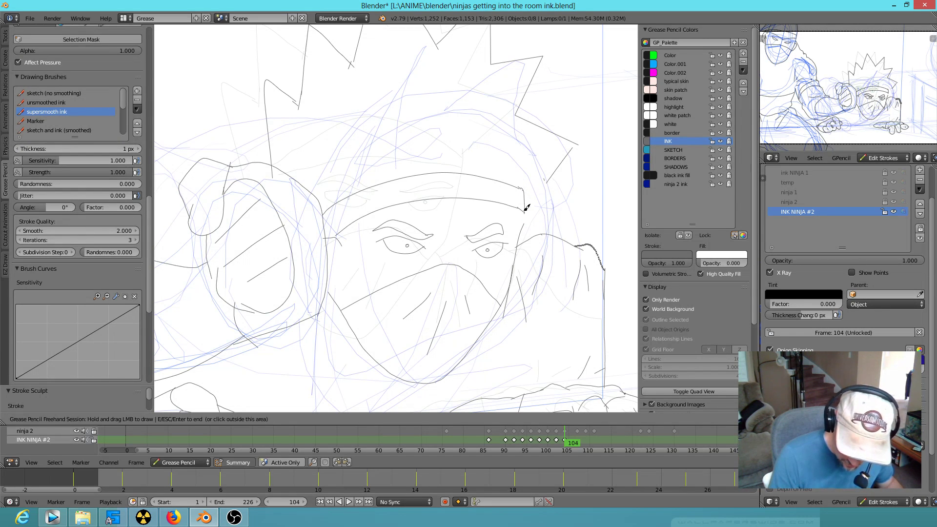
{"action": "left_click_drag", "start_coordinate": [525, 208], "coordinate": [571, 153]}
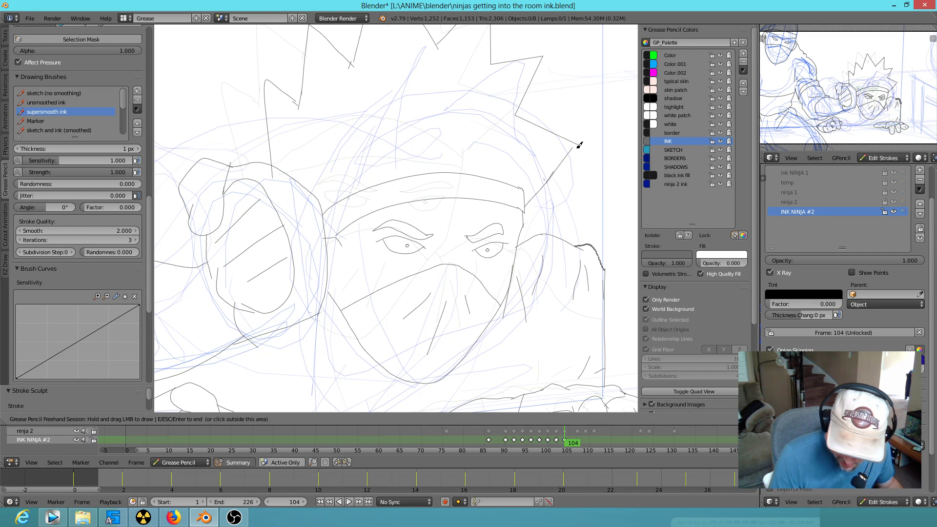
{"action": "scroll", "coordinate": [560, 193], "scroll_direction": "down", "scroll_amount": 2}
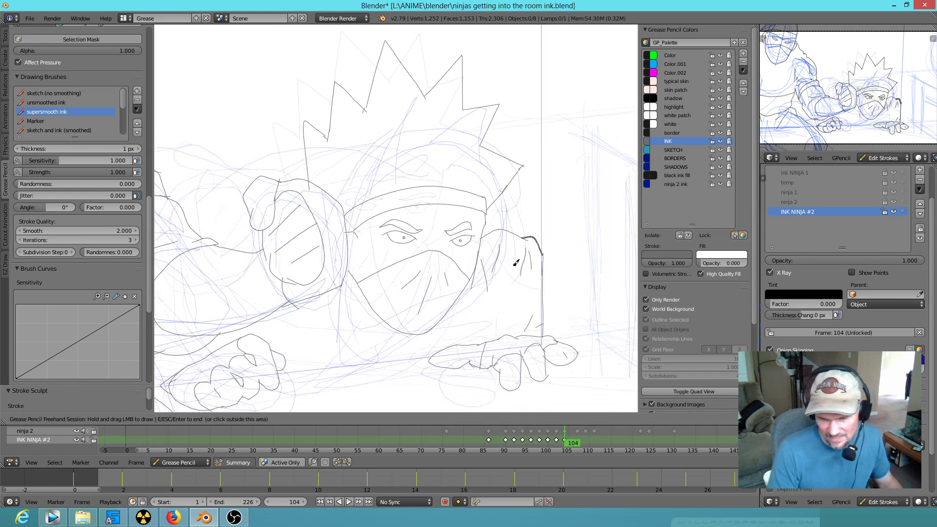
{"action": "scroll", "coordinate": [527, 249], "scroll_direction": "down", "scroll_amount": 1}
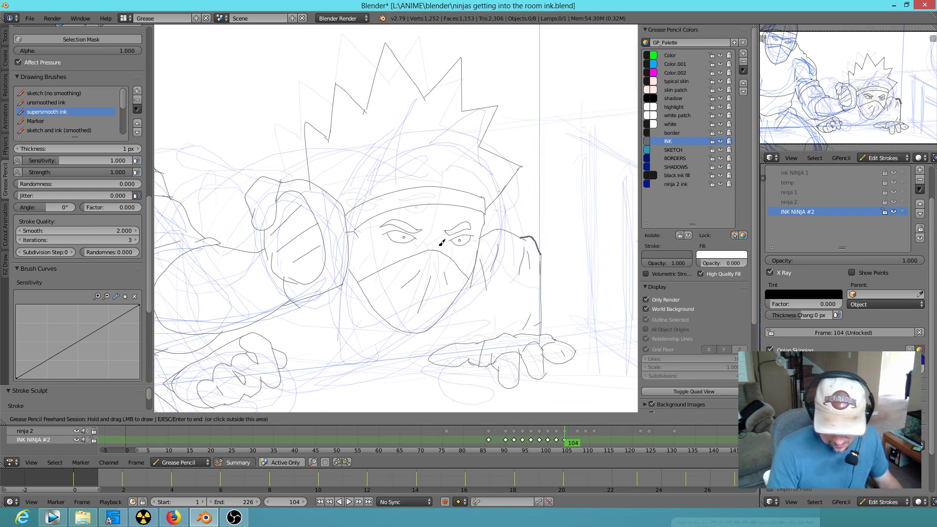
{"action": "scroll", "coordinate": [520, 207], "scroll_direction": "down", "scroll_amount": 3}
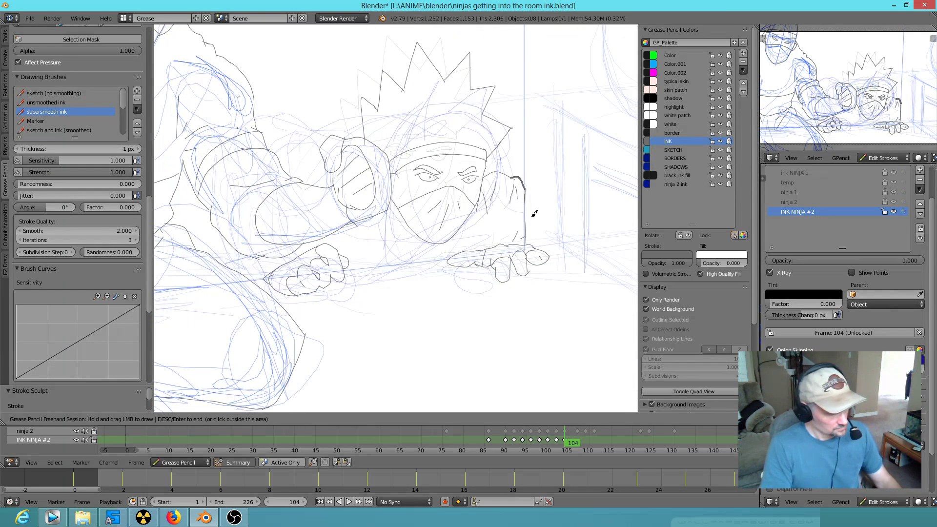
{"action": "key", "text": "Escape"}
{"action": "key", "text": "a"}
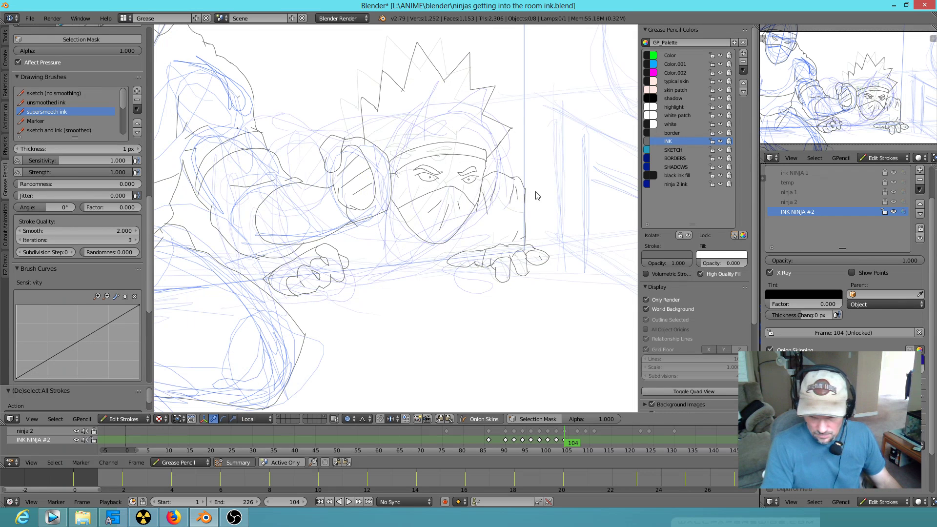
Step: Step back and forth through frames 101 to 105 to compare the inked head poses
{"action": "key", "text": "Left"}
{"action": "key", "text": "Left"}
{"action": "key", "text": "Right"}
{"action": "key", "text": "Right"}
{"action": "key", "text": "Right"}
{"action": "key", "text": "Left"}
{"action": "key", "text": "Left"}
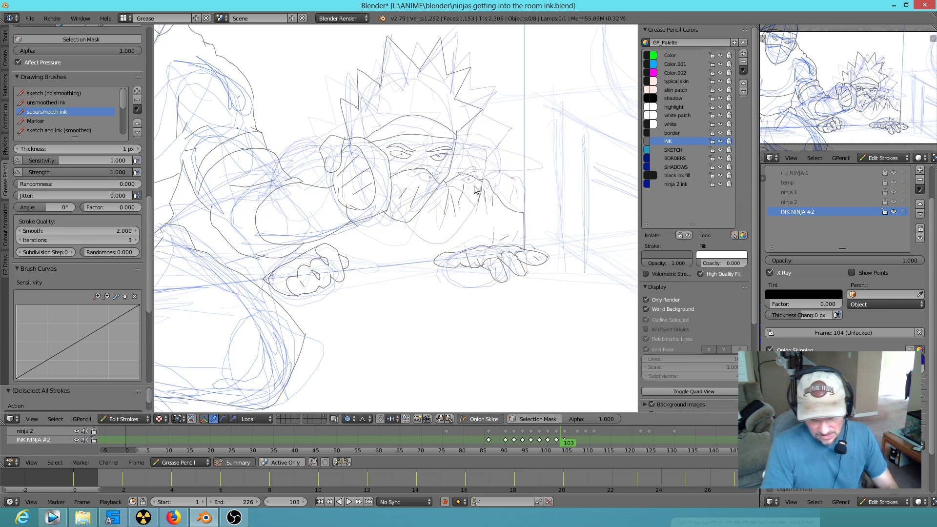
{"action": "key", "text": "Left"}
{"action": "key", "text": "Left"}
{"action": "key", "text": "Right"}
Step: Pull the cheek and chin points of the jawline slightly outward at frame 102, using a proportional size of 0.24
{"action": "scroll", "coordinate": [437, 202], "scroll_direction": "up", "scroll_amount": 4}
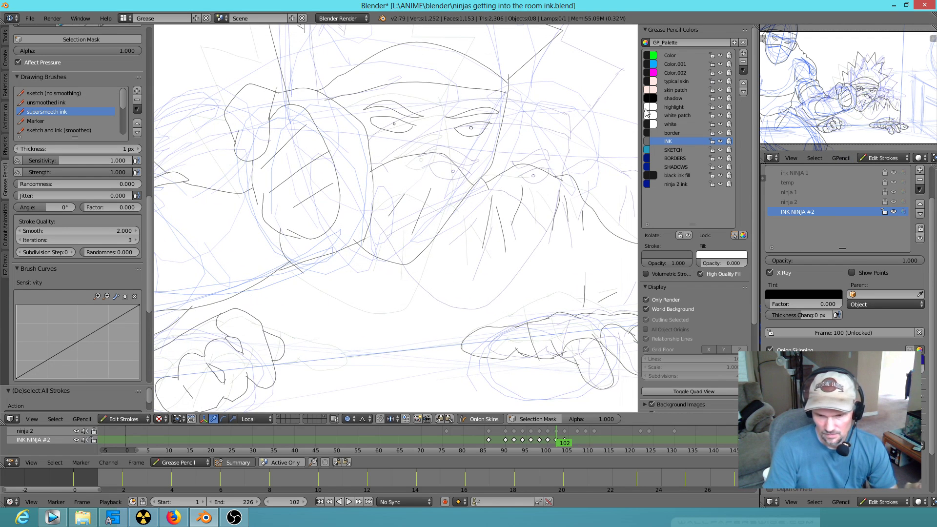
{"action": "right_click", "coordinate": [454, 220]}
{"action": "key", "text": "g"}
{"action": "scroll", "coordinate": [465, 230], "scroll_direction": "up", "scroll_amount": 3}
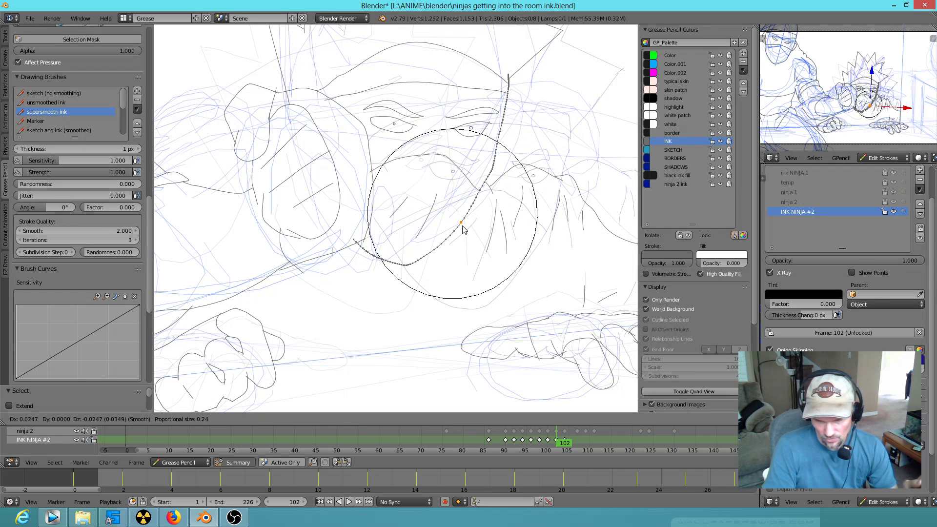
{"action": "left_click", "coordinate": [467, 230]}
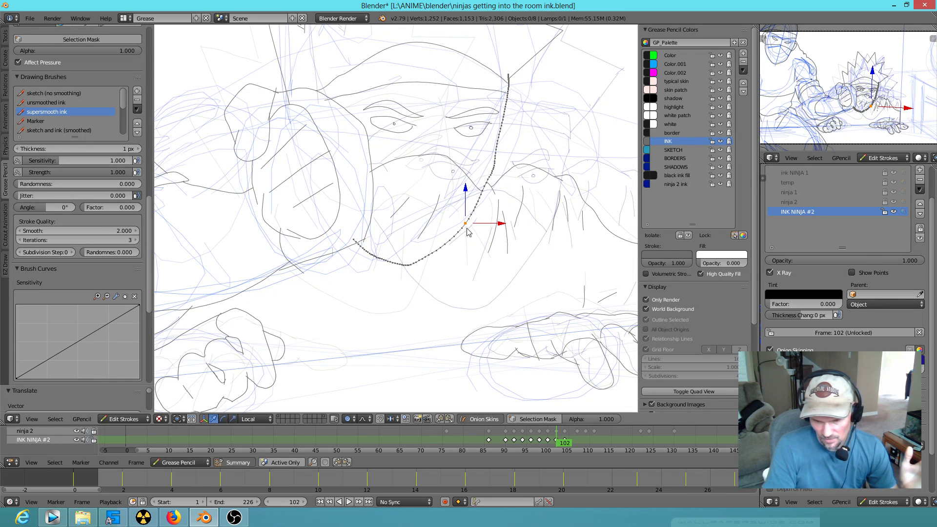
{"action": "right_click", "coordinate": [429, 266]}
{"action": "key", "text": "g"}
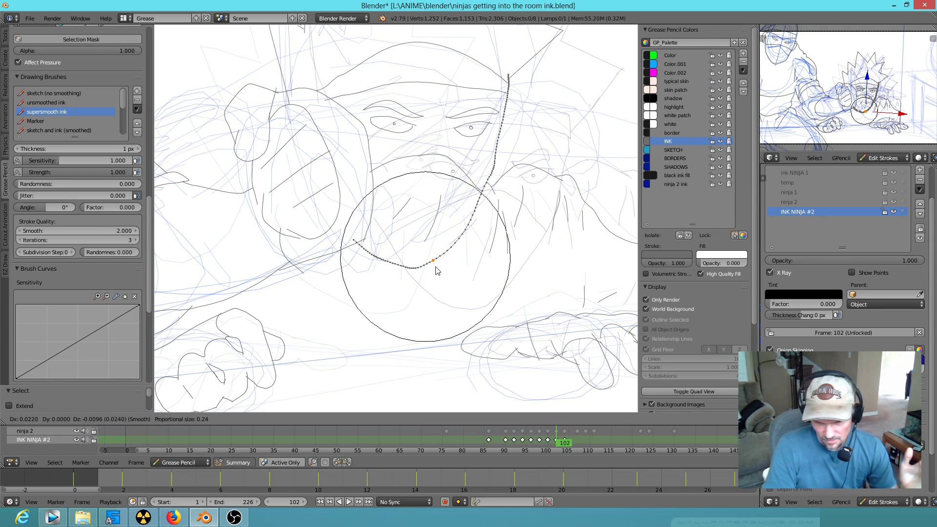
{"action": "left_click", "coordinate": [434, 268]}
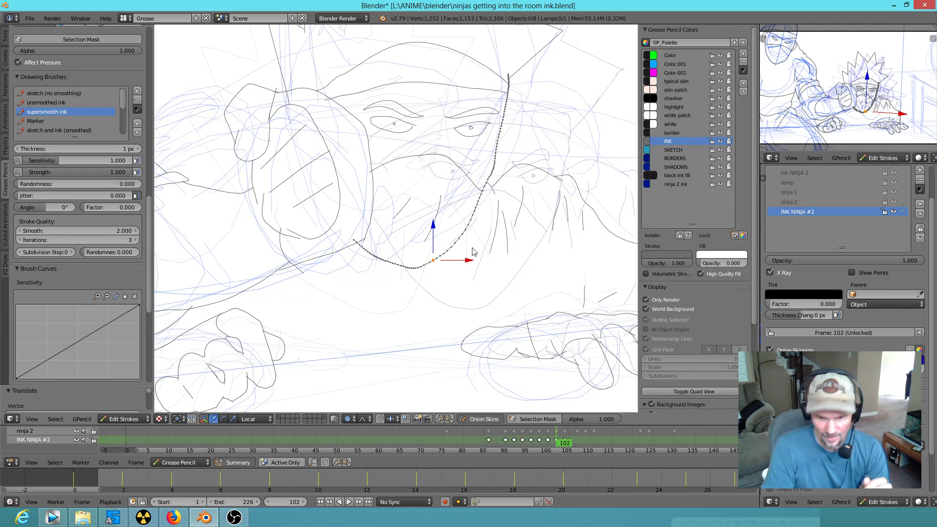
Step: Nudge the upper cheek point of the jawline at frame 102, using a proportional size of about 0.16
{"action": "right_click", "coordinate": [497, 148]}
{"action": "key", "text": "g"}
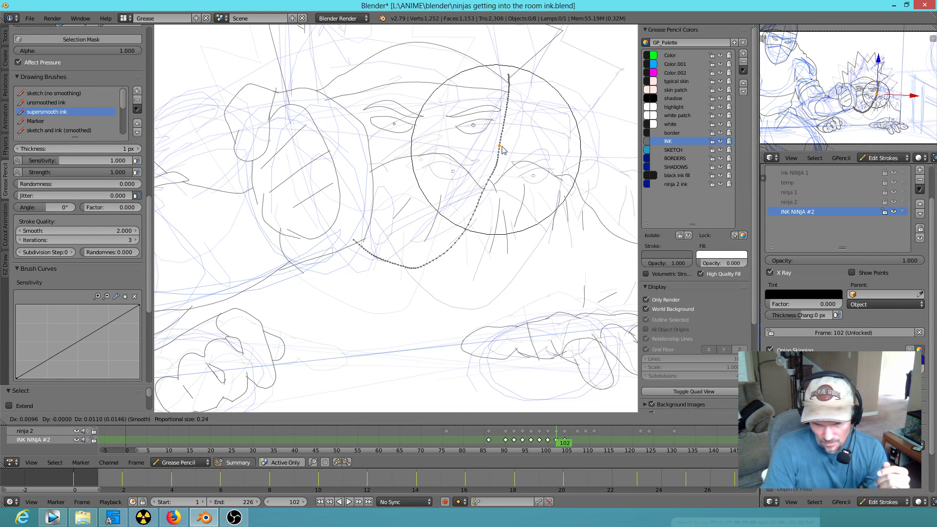
{"action": "scroll", "coordinate": [498, 152], "scroll_direction": "up", "scroll_amount": 3}
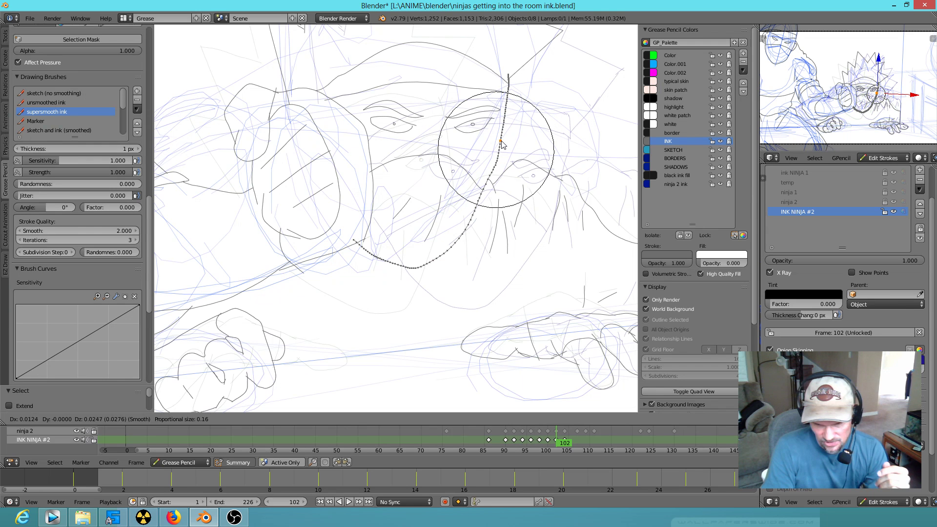
{"action": "left_click", "coordinate": [500, 149]}
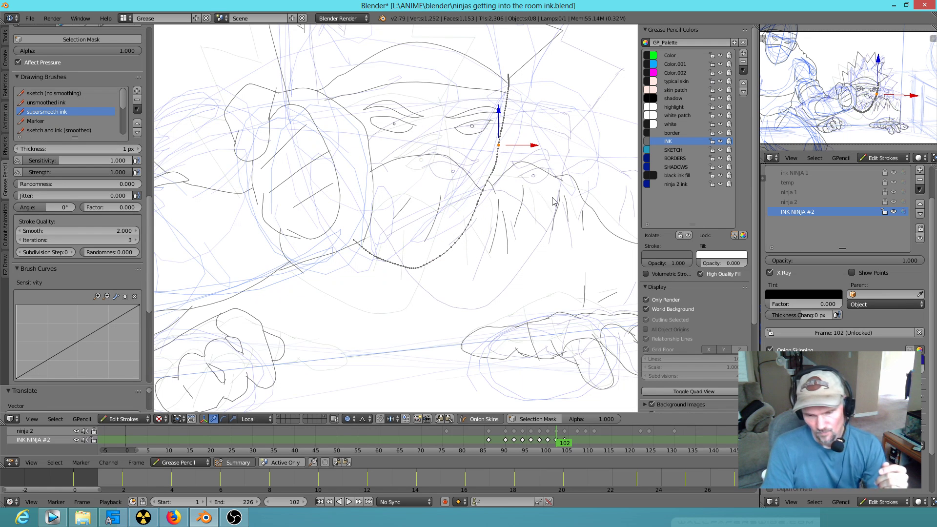
Step: Play back the inked head motion around frame 102, scrub through it and stop at frame 104
{"action": "scroll", "coordinate": [551, 247], "scroll_direction": "down", "scroll_amount": 6}
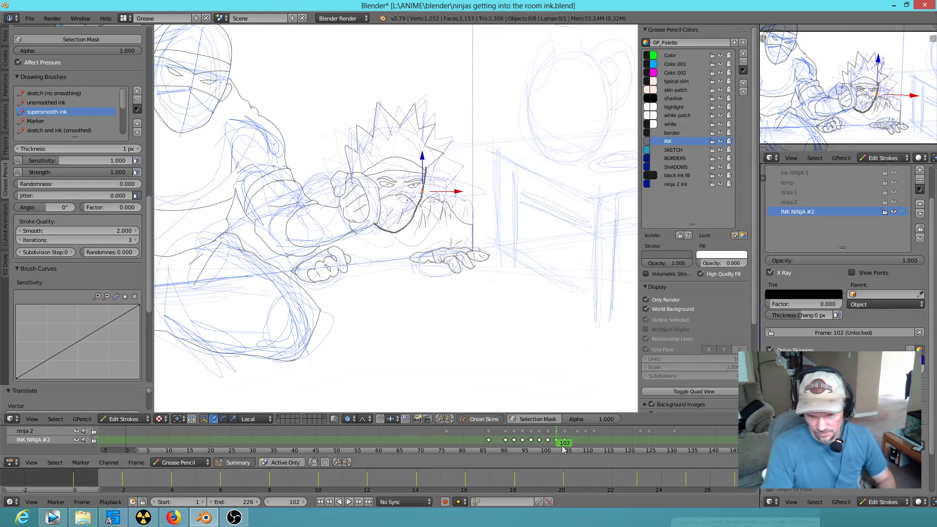
{"action": "key", "text": "alt+a"}
{"action": "mouse_move", "coordinate": [587, 453]}
{"action": "left_mouse_down"}
{"action": "mouse_move", "coordinate": [551, 450]}
{"action": "mouse_move", "coordinate": [567, 453]}
{"action": "left_mouse_up"}
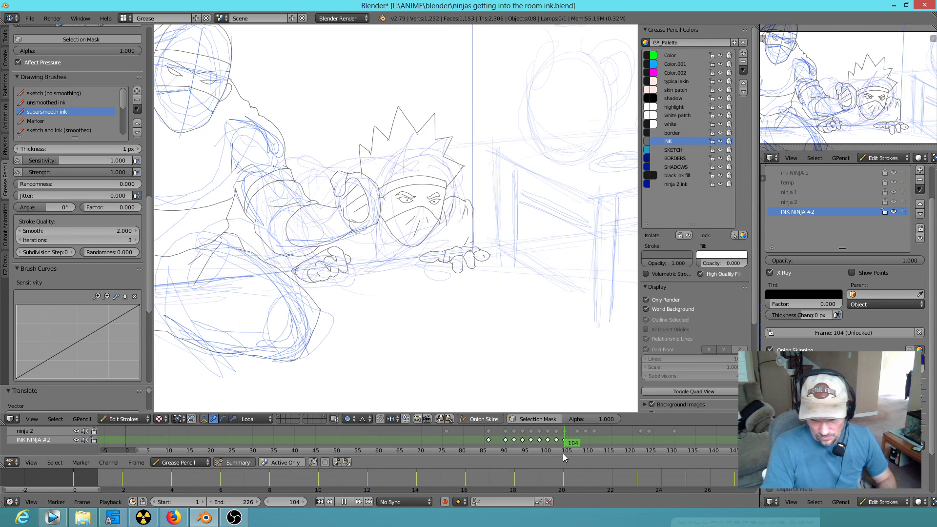
{"action": "key", "text": "alt+a"}
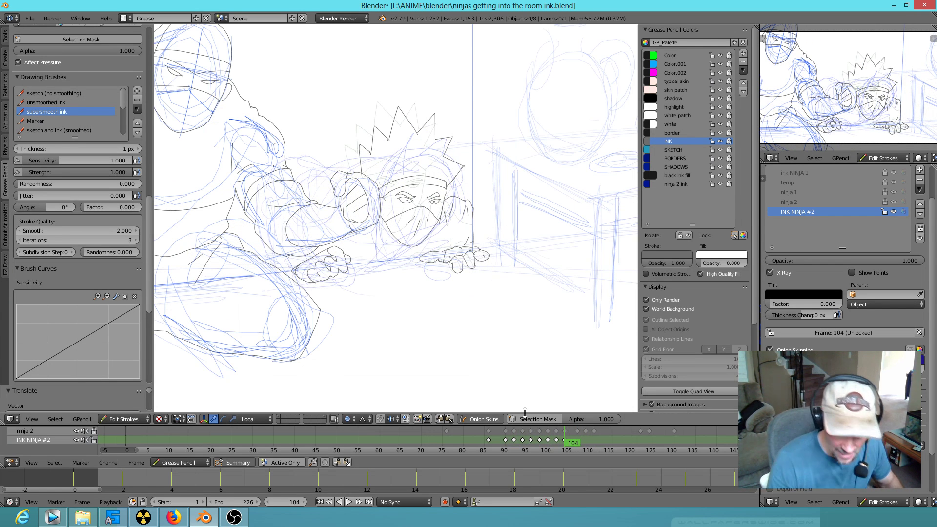
Step: Ink the second ninja's wrist and upper sleeve contour with its fold lines at frame 104
{"action": "scroll", "coordinate": [344, 224], "scroll_direction": "up", "scroll_amount": 4}
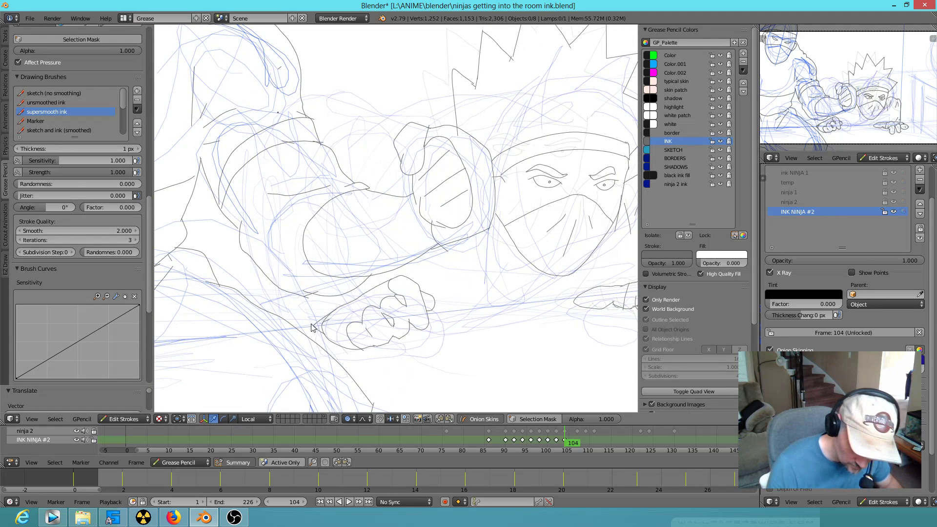
{"action": "mouse_move", "coordinate": [314, 328]}
{"action": "left_mouse_down"}
{"action": "mouse_move", "coordinate": [307, 289]}
{"action": "mouse_move", "coordinate": [362, 294]}
{"action": "left_mouse_up"}
{"action": "left_click_drag", "start_coordinate": [302, 93], "coordinate": [397, 100]}
{"action": "left_click_drag", "start_coordinate": [459, 113], "coordinate": [460, 113]}
{"action": "left_click_drag", "start_coordinate": [375, 119], "coordinate": [352, 142]}
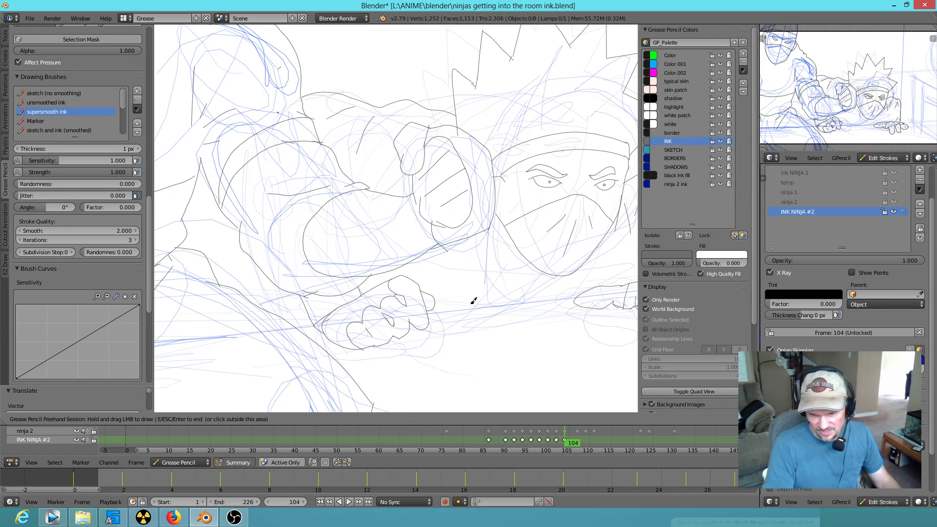
Step: Ink the curved body contour beside the jaw and its short connecting line near the grabbing arm
{"action": "middle_click_drag", "start_coordinate": [498, 286], "coordinate": [457, 273], "text": "shift"}
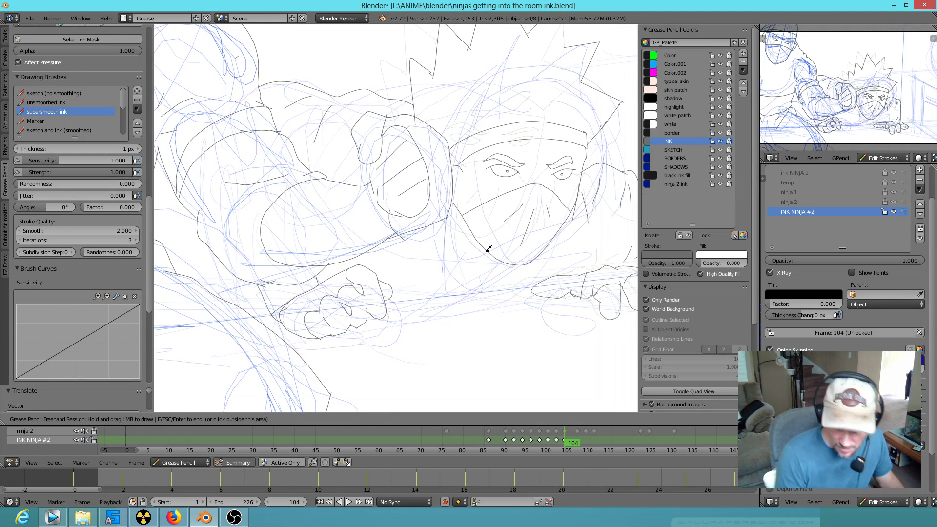
{"action": "left_click_drag", "start_coordinate": [493, 250], "coordinate": [470, 257]}
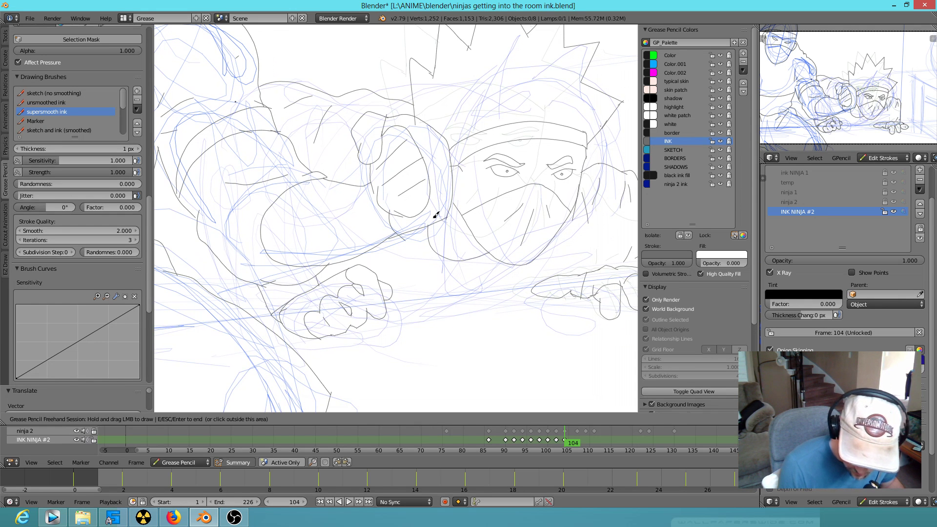
{"action": "left_click_drag", "start_coordinate": [432, 221], "coordinate": [430, 222]}
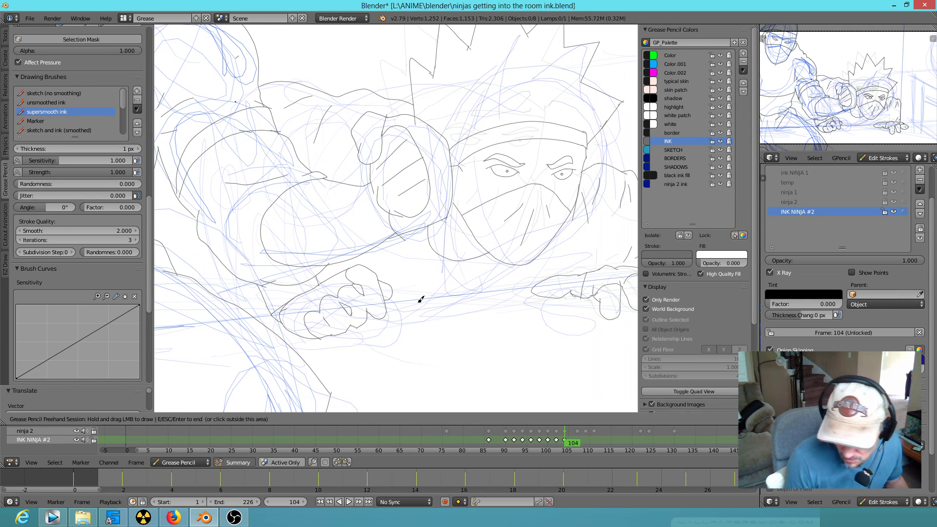
{"action": "scroll", "coordinate": [441, 231], "scroll_direction": "down", "scroll_amount": 3}
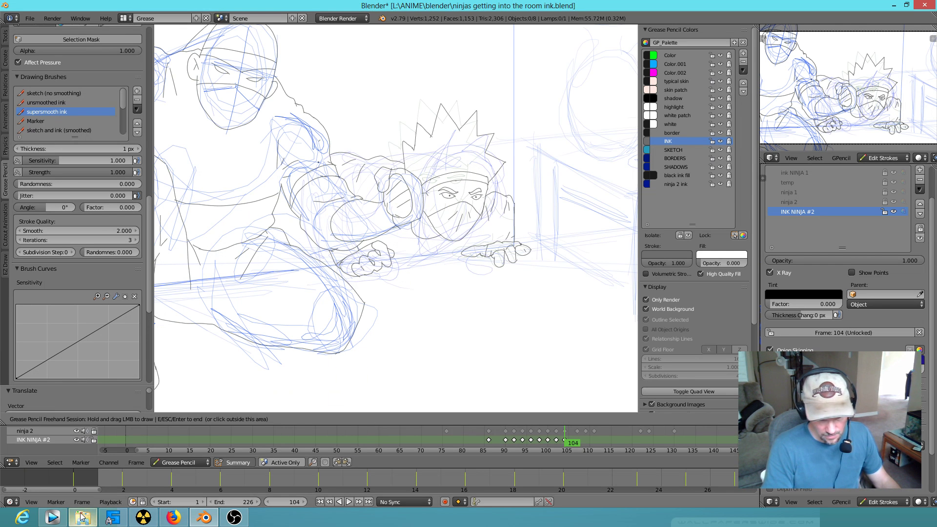
{"action": "left_click", "coordinate": [56, 518]}
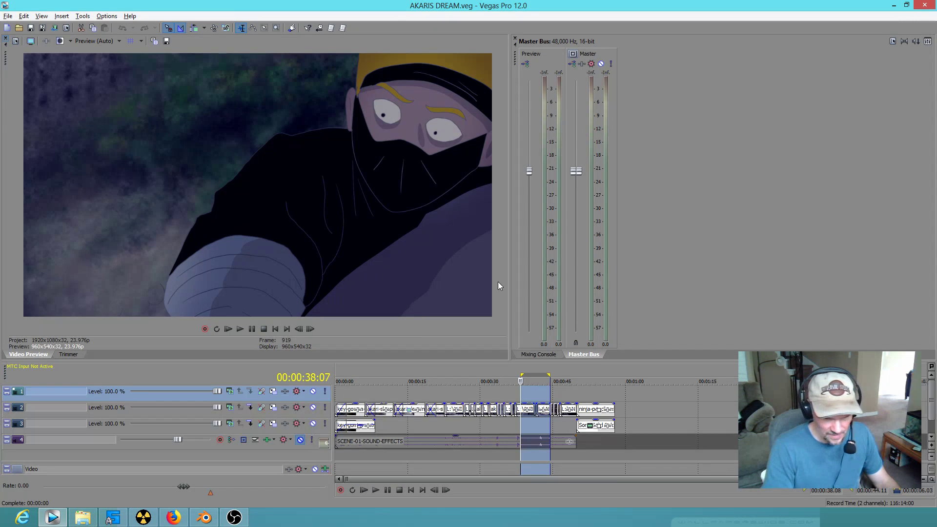
{"action": "key", "text": "alt+Tab"}
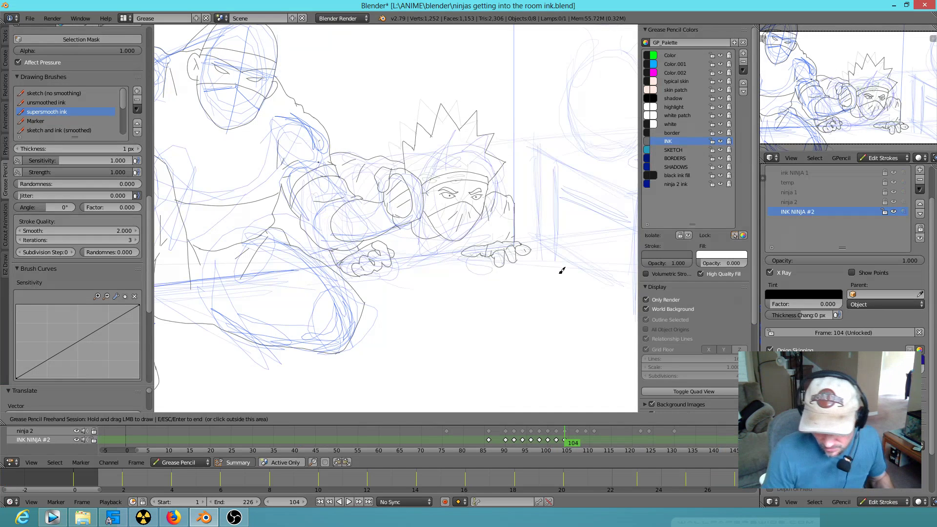
Step: Step back and forth through frames 103 to 107 to compare the inked pose with the next rough sketch, ending at frame 107
{"action": "key", "text": "Right"}
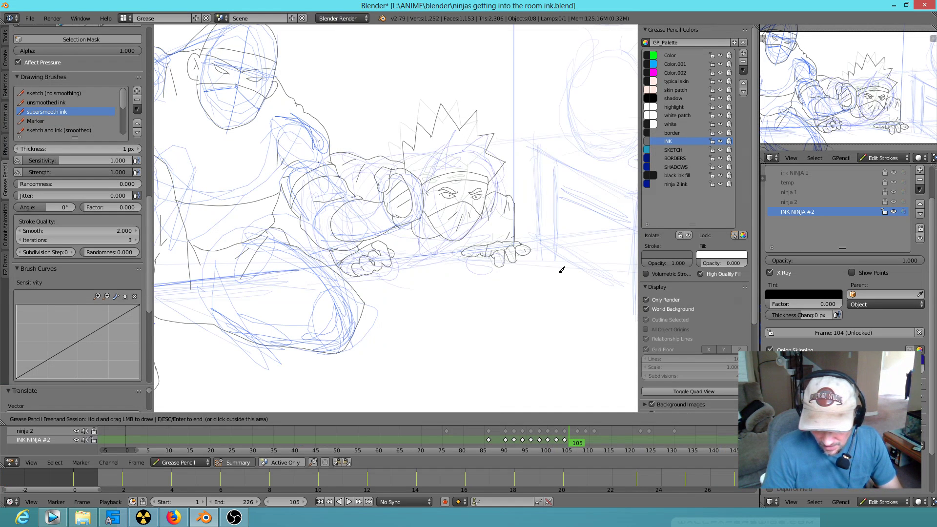
{"action": "key", "text": "Right"}
{"action": "key", "text": "Right"}
{"action": "key", "text": "Left"}
{"action": "key", "text": "Left"}
{"action": "key", "text": "Left"}
{"action": "key", "text": "Left"}
{"action": "key", "text": "Right"}
{"action": "key", "text": "Right"}
{"action": "key", "text": "Right"}
{"action": "key", "text": "Right"}
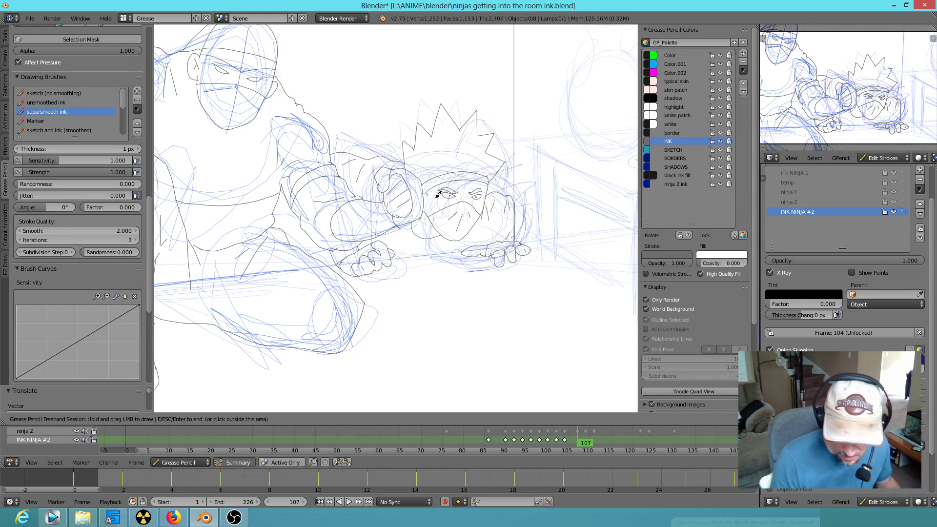
Step: Copy the ink strokes of both hands from frame 104 and paste them into a new keyframe at frame 107
{"action": "key", "text": "Escape"}
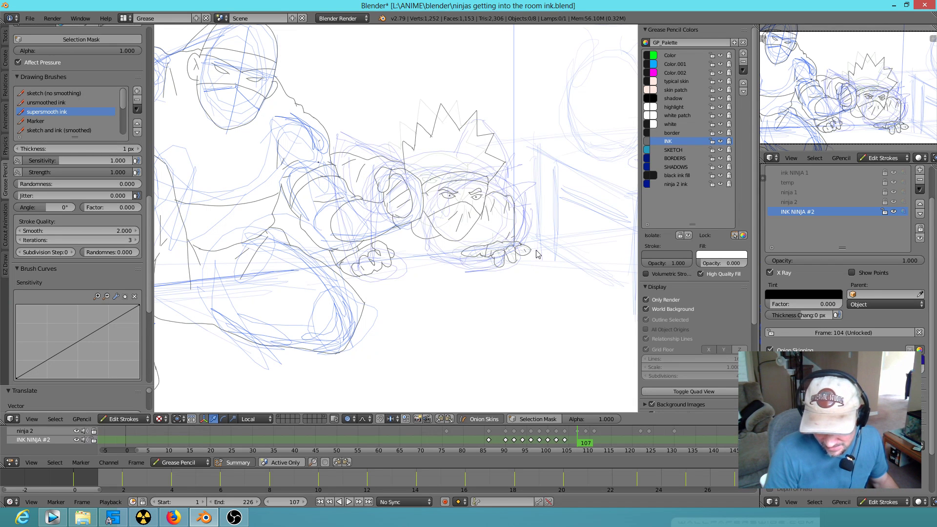
{"action": "mouse_move", "coordinate": [532, 245]}
{"action": "left_mouse_down", "text": "ctrl"}
{"action": "mouse_move", "coordinate": [425, 250]}
{"action": "mouse_move", "coordinate": [386, 239]}
{"action": "mouse_move", "coordinate": [342, 261]}
{"action": "mouse_move", "coordinate": [354, 282]}
{"action": "mouse_move", "coordinate": [415, 293]}
{"action": "mouse_move", "coordinate": [526, 267]}
{"action": "mouse_move", "coordinate": [536, 255]}
{"action": "left_mouse_up", "text": "ctrl"}
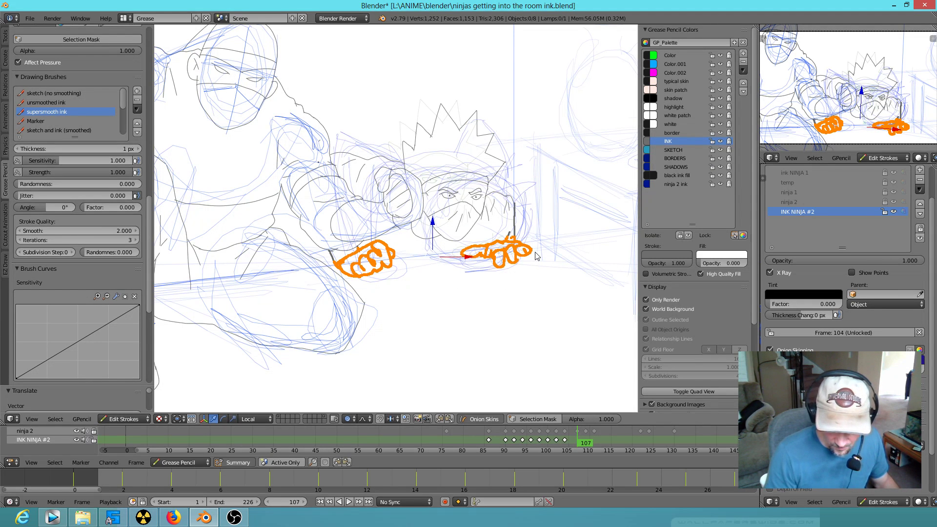
{"action": "left_click", "coordinate": [477, 249]}
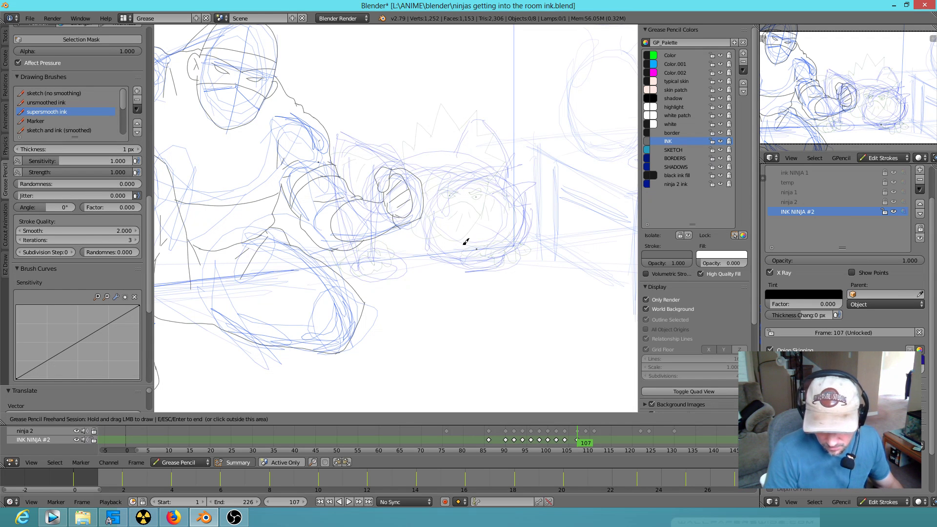
{"action": "key", "text": "Escape"}
{"action": "key", "text": "ctrl+v"}
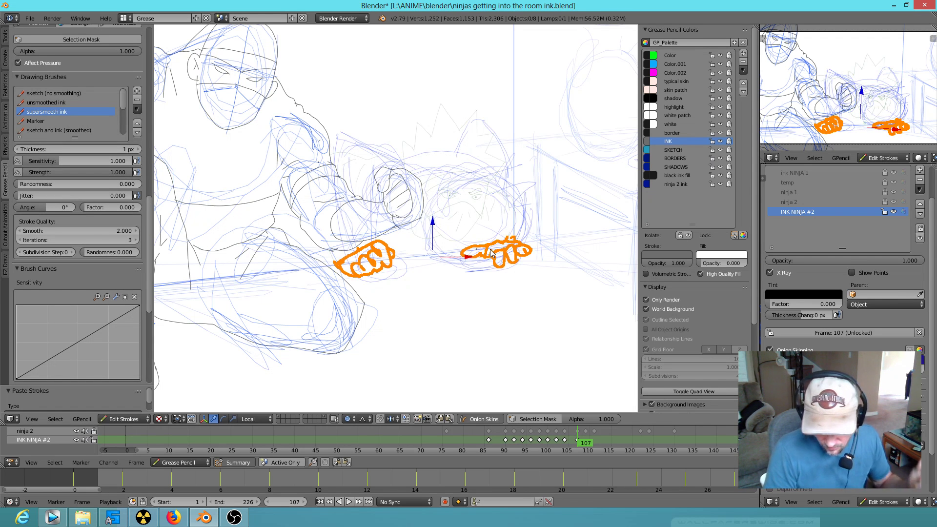
Step: Select the linked strokes of the hand resting below the grabbing arm and scale them
{"action": "right_click", "coordinate": [391, 256]}
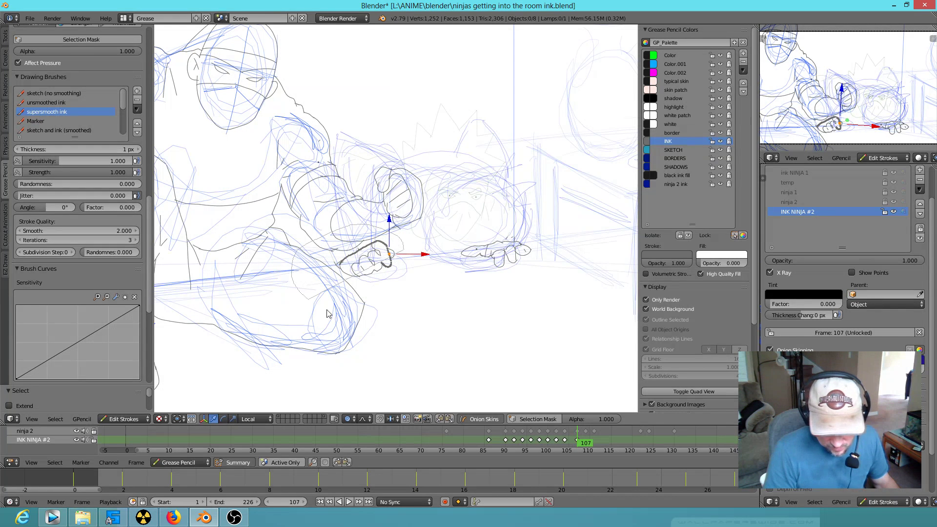
{"action": "key", "text": "ctrl+l"}
{"action": "key", "text": "s"}
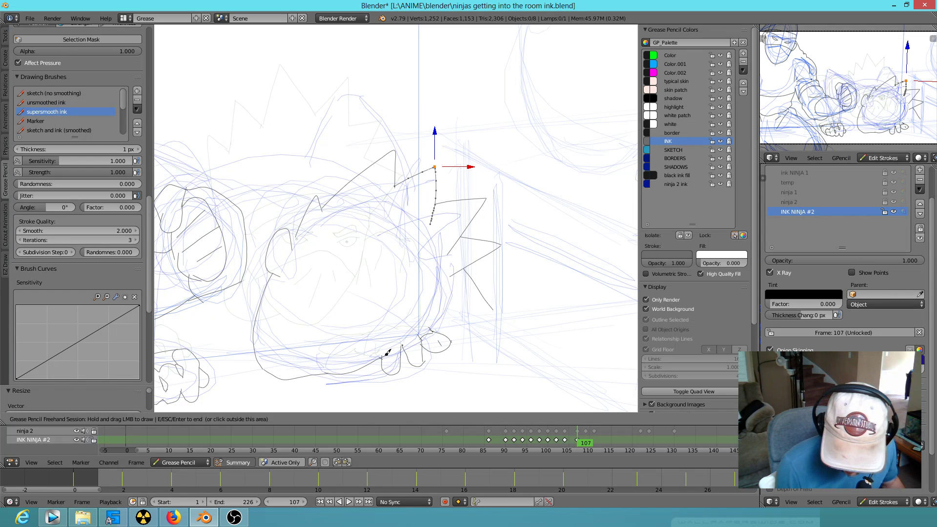
Step: Complete the fallen head's hair spikes, erasing the stray line end, and ink the inner ear and the headband
{"action": "left_click_drag", "start_coordinate": [387, 352], "coordinate": [497, 305]}
{"action": "mouse_move", "coordinate": [477, 247]}
{"action": "right_mouse_down"}
{"action": "mouse_move", "coordinate": [429, 251]}
{"action": "mouse_move", "coordinate": [440, 272]}
{"action": "mouse_move", "coordinate": [431, 220]}
{"action": "mouse_move", "coordinate": [427, 232]}
{"action": "right_mouse_up"}
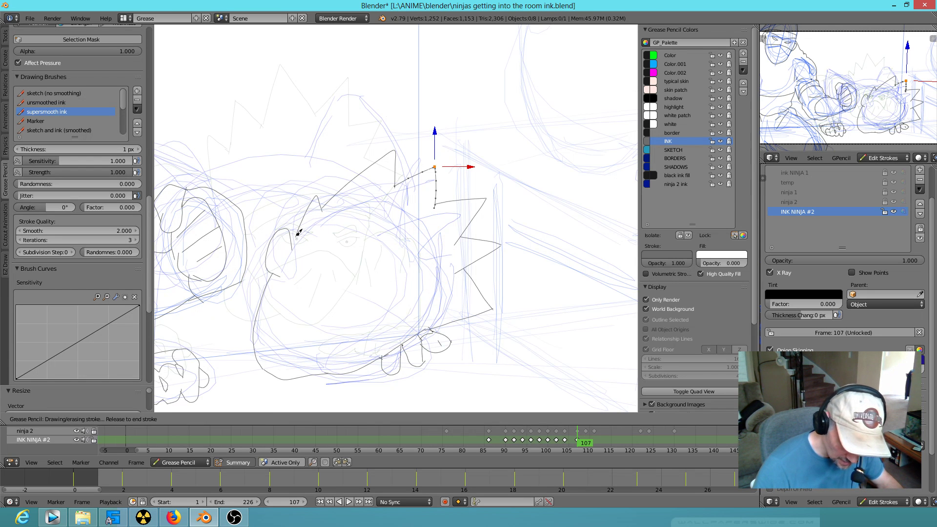
{"action": "left_click_drag", "start_coordinate": [289, 229], "coordinate": [282, 268]}
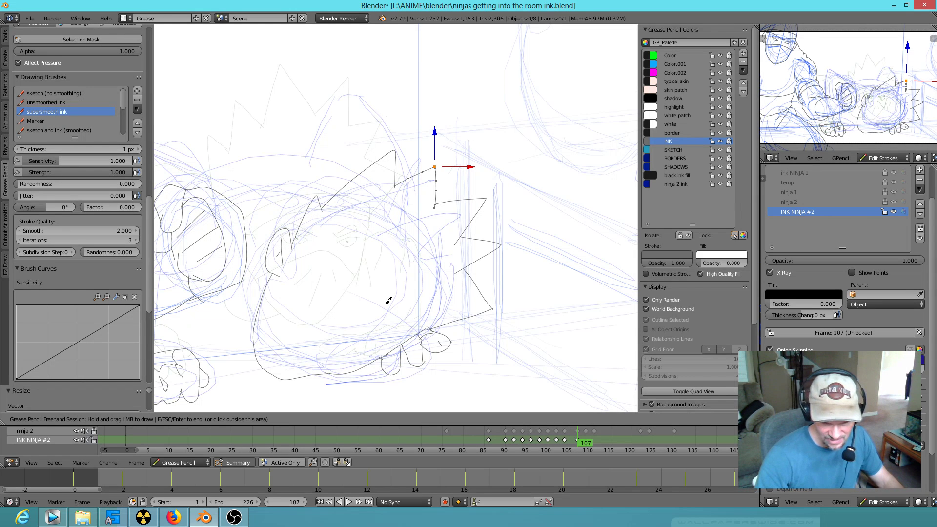
{"action": "mouse_move", "coordinate": [422, 330]}
{"action": "left_mouse_down"}
{"action": "mouse_move", "coordinate": [384, 275]}
{"action": "mouse_move", "coordinate": [343, 243]}
{"action": "mouse_move", "coordinate": [296, 236]}
{"action": "mouse_move", "coordinate": [399, 335]}
{"action": "left_mouse_up"}
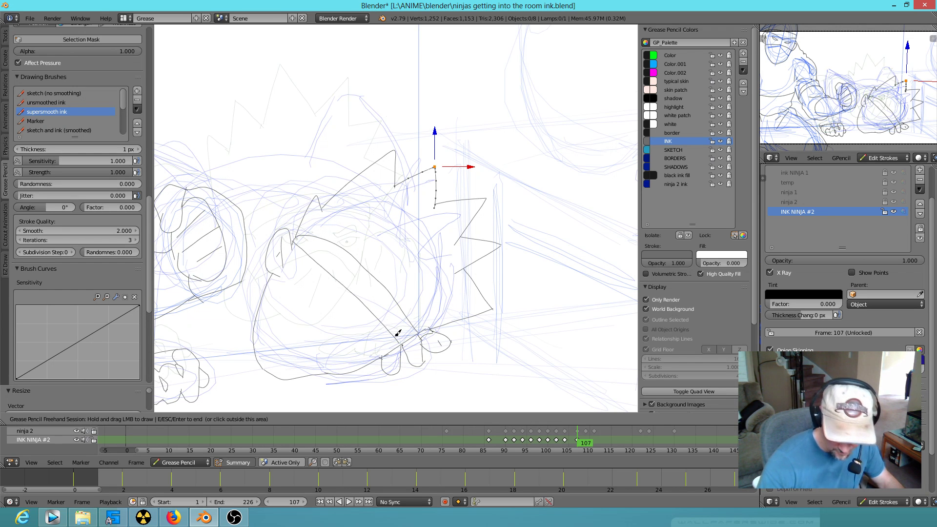
Step: Ink the two squeezed-shut eyes below the headband and the short line across the mask near the chin
{"action": "mouse_move", "coordinate": [314, 309]}
{"action": "left_mouse_down"}
{"action": "mouse_move", "coordinate": [295, 289]}
{"action": "mouse_move", "coordinate": [305, 305]}
{"action": "left_mouse_up"}
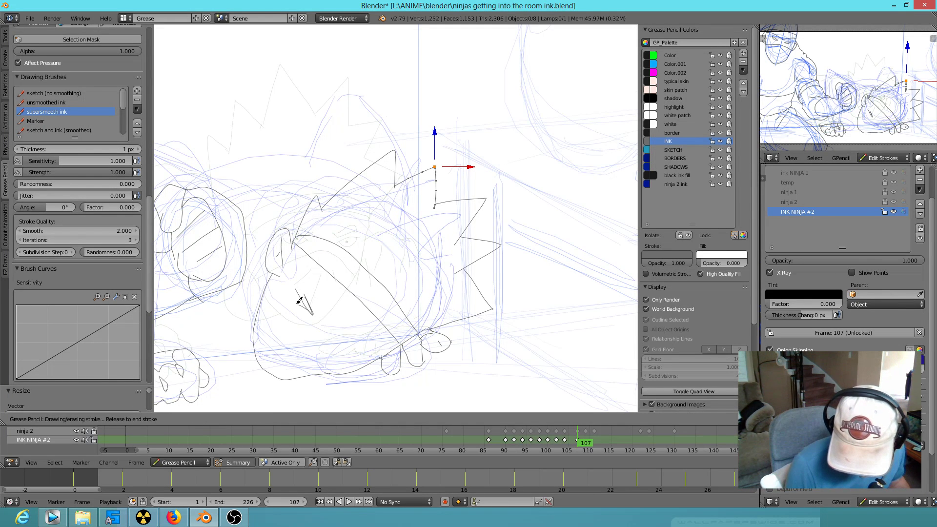
{"action": "mouse_move", "coordinate": [344, 338]}
{"action": "left_mouse_down"}
{"action": "mouse_move", "coordinate": [371, 337]}
{"action": "mouse_move", "coordinate": [308, 307]}
{"action": "mouse_move", "coordinate": [320, 311]}
{"action": "left_mouse_up"}
{"action": "left_click_drag", "start_coordinate": [296, 363], "coordinate": [280, 348]}
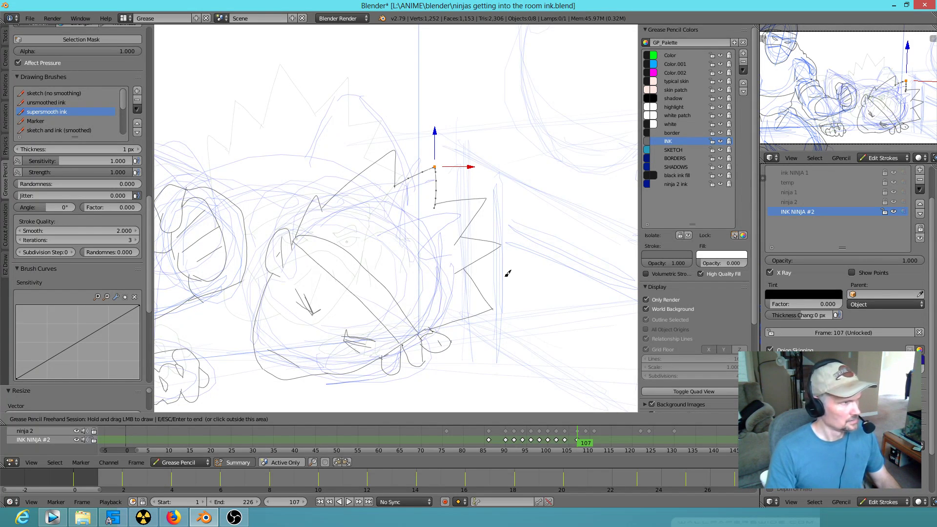
Step: Ink the raised rounded form behind the hair and the body's upper contour toward the grabbing arm, including fold lines
{"action": "scroll", "coordinate": [507, 272], "scroll_direction": "down", "scroll_amount": 3}
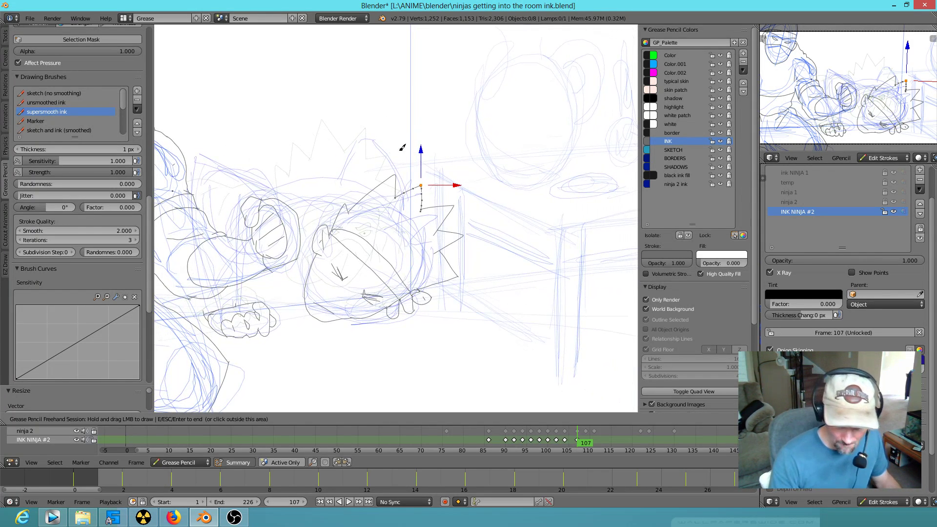
{"action": "mouse_move", "coordinate": [413, 187]}
{"action": "left_mouse_down"}
{"action": "mouse_move", "coordinate": [401, 160]}
{"action": "mouse_move", "coordinate": [370, 132]}
{"action": "left_mouse_up"}
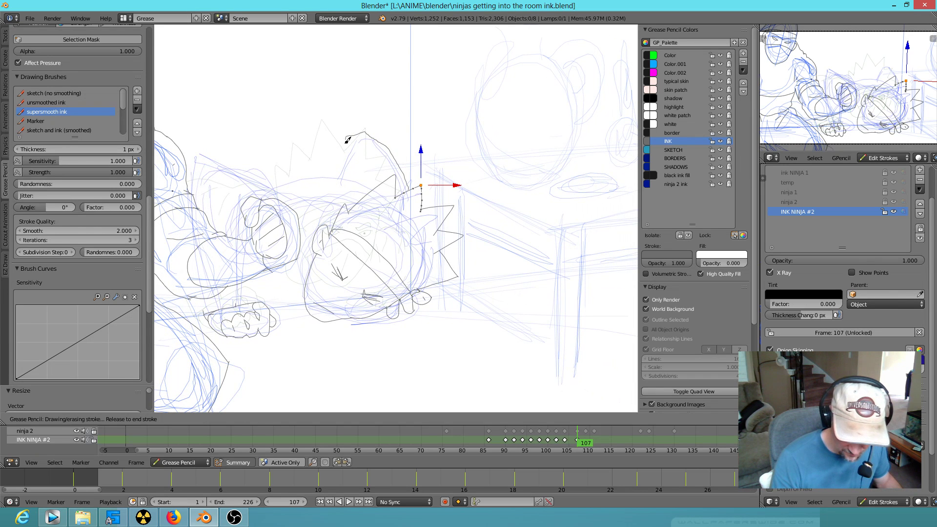
{"action": "mouse_move", "coordinate": [330, 172]}
{"action": "left_mouse_down"}
{"action": "mouse_move", "coordinate": [349, 167]}
{"action": "mouse_move", "coordinate": [349, 181]}
{"action": "left_mouse_up"}
{"action": "mouse_move", "coordinate": [351, 174]}
{"action": "left_mouse_down"}
{"action": "mouse_move", "coordinate": [353, 182]}
{"action": "mouse_move", "coordinate": [282, 179]}
{"action": "mouse_move", "coordinate": [208, 147]}
{"action": "mouse_move", "coordinate": [192, 152]}
{"action": "left_mouse_up"}
{"action": "left_click_drag", "start_coordinate": [204, 197], "coordinate": [225, 210]}
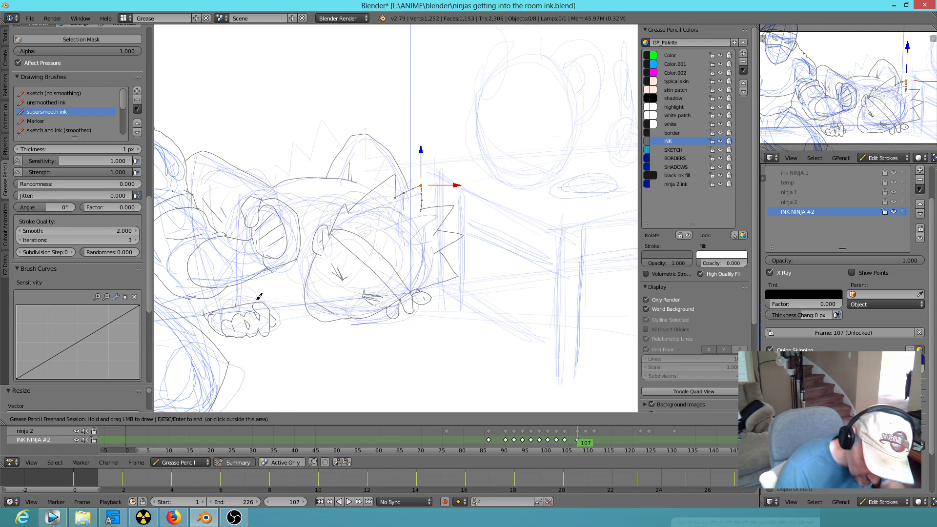
Step: Ink the wrist above the resting hand and the body contour beside the head, with short folds and a lower edge
{"action": "mouse_move", "coordinate": [240, 300]}
{"action": "left_mouse_down"}
{"action": "mouse_move", "coordinate": [230, 276]}
{"action": "mouse_move", "coordinate": [236, 296]}
{"action": "mouse_move", "coordinate": [197, 295]}
{"action": "mouse_move", "coordinate": [216, 309]}
{"action": "left_mouse_up"}
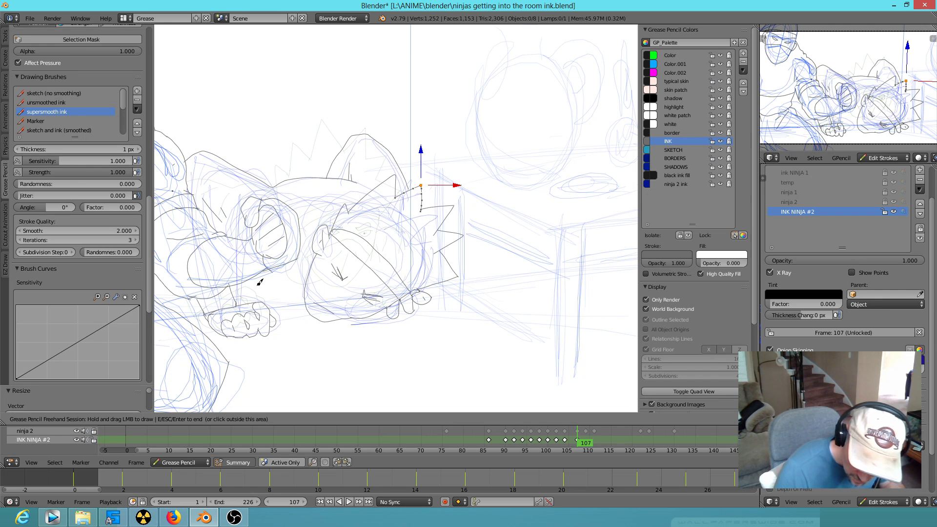
{"action": "left_click_drag", "start_coordinate": [241, 279], "coordinate": [255, 301]}
{"action": "left_click_drag", "start_coordinate": [318, 253], "coordinate": [316, 249]}
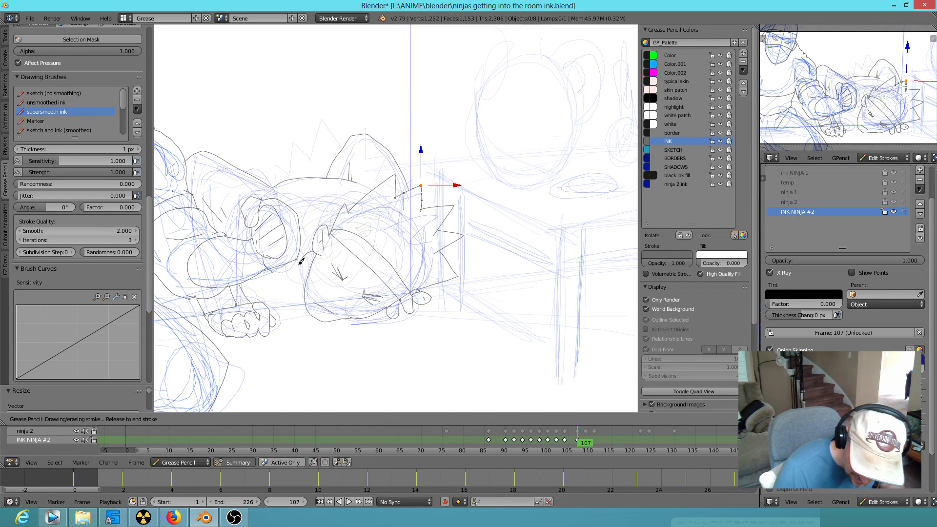
{"action": "left_click_drag", "start_coordinate": [304, 288], "coordinate": [308, 292]}
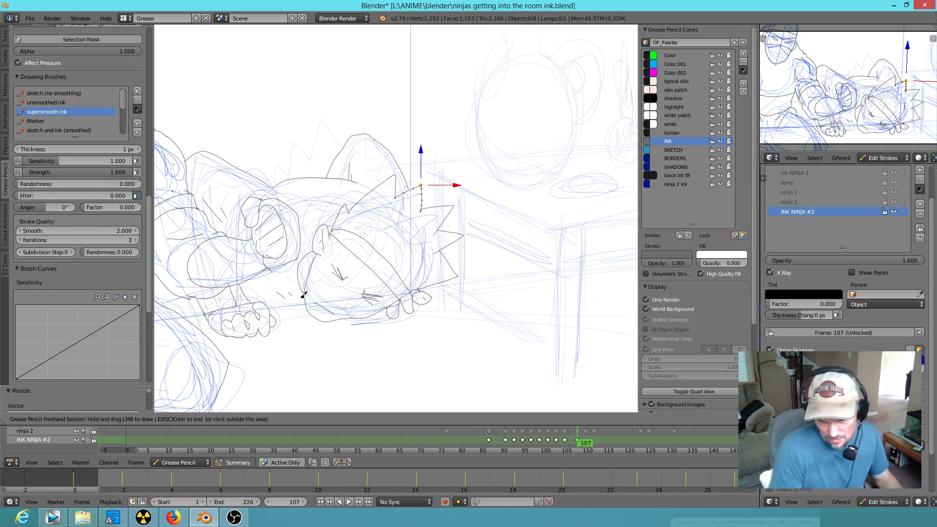
{"action": "mouse_move", "coordinate": [286, 295]}
{"action": "left_mouse_down"}
{"action": "mouse_move", "coordinate": [271, 307]}
{"action": "mouse_move", "coordinate": [312, 299]}
{"action": "left_mouse_up"}
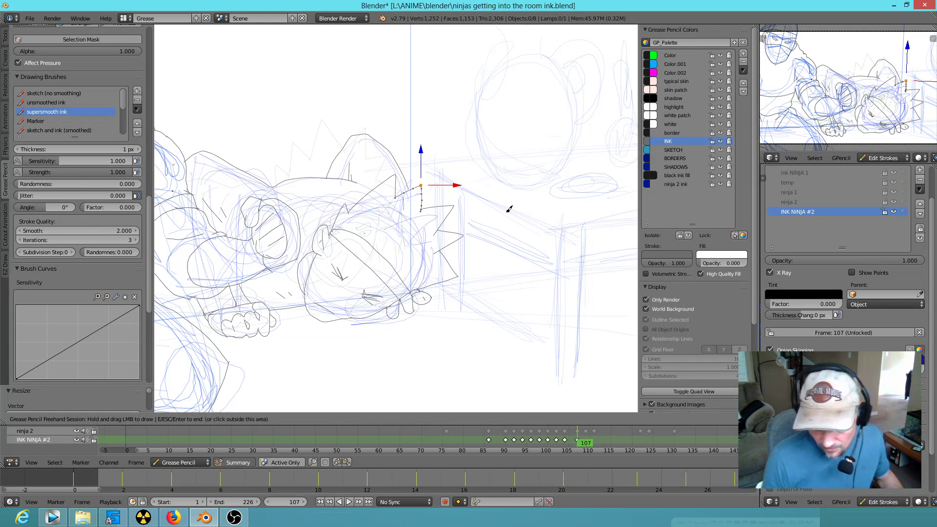
{"action": "scroll", "coordinate": [522, 282], "scroll_direction": "down", "scroll_amount": 3}
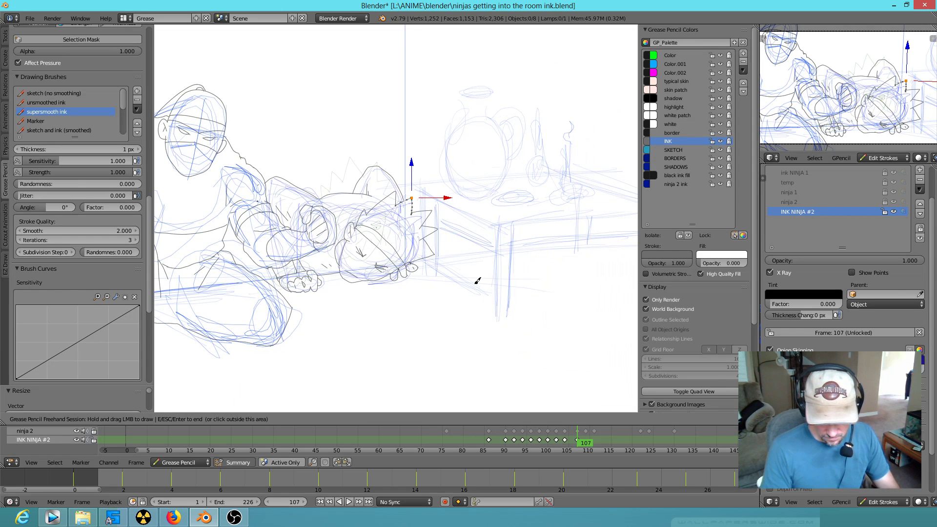
Step: At frame 109, shift the hump of the body's upper contour near the grabbing arm toward the head with proportional editing
{"action": "key", "text": "Right"}
{"action": "key", "text": "Right"}
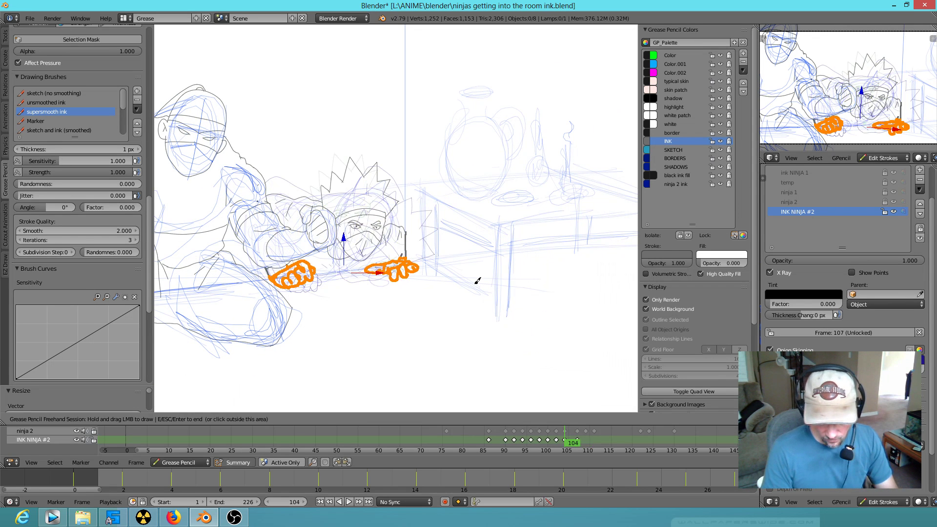
{"action": "key", "text": "Left"}
{"action": "key", "text": "Right"}
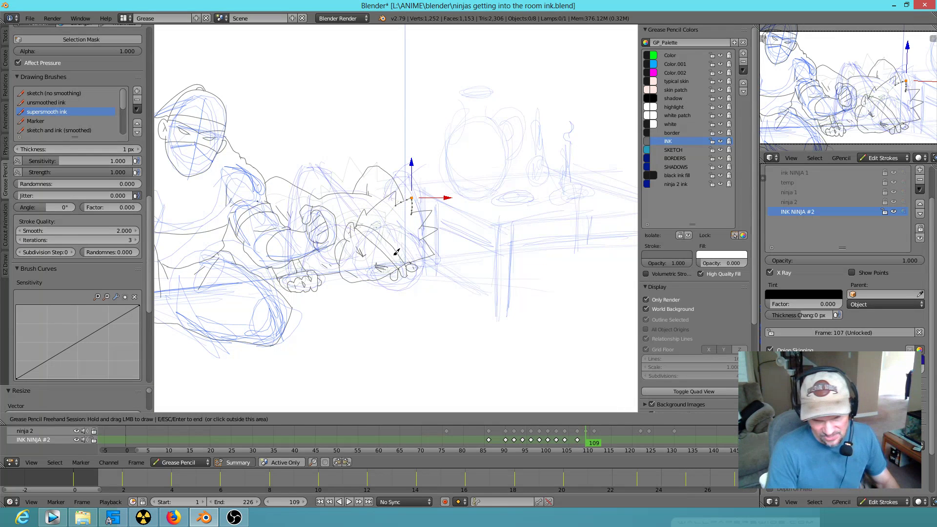
{"action": "key", "text": "Escape"}
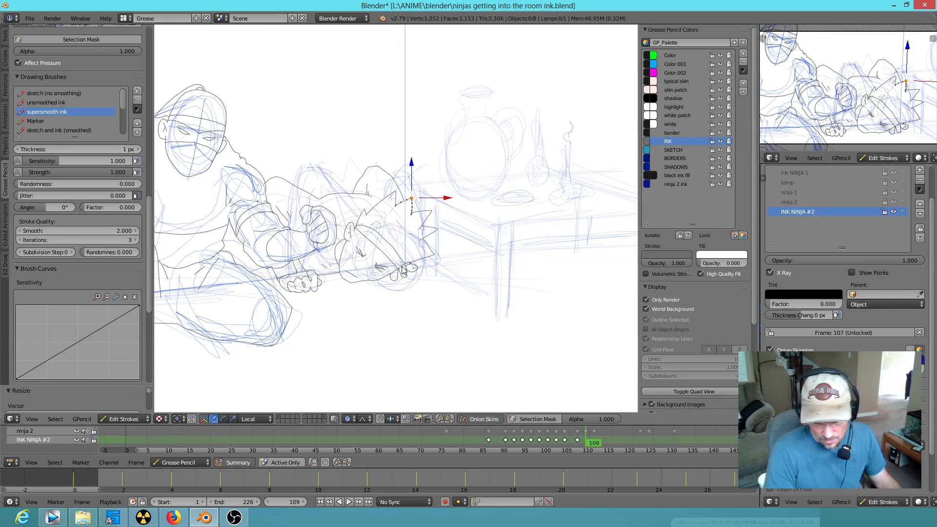
{"action": "right_click", "coordinate": [285, 182]}
{"action": "key", "text": "g"}
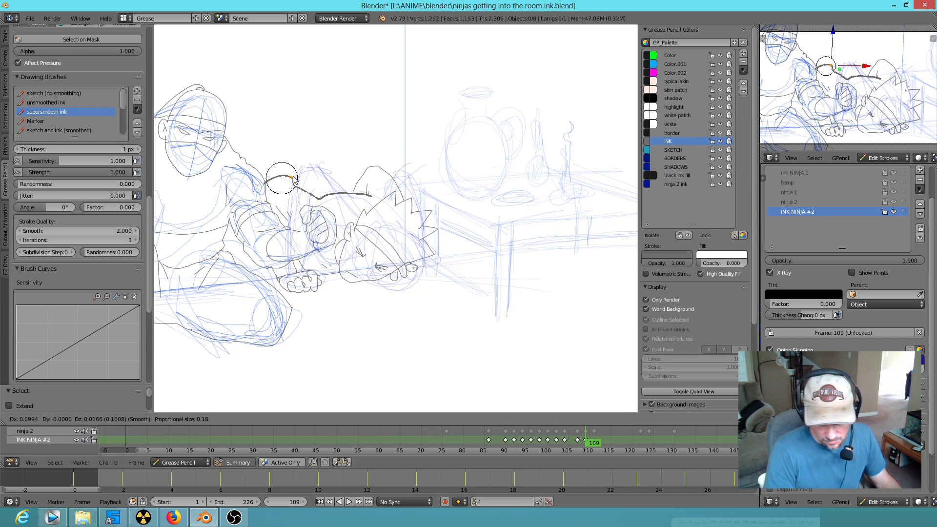
{"action": "scroll", "coordinate": [312, 173], "scroll_direction": "down", "scroll_amount": 4}
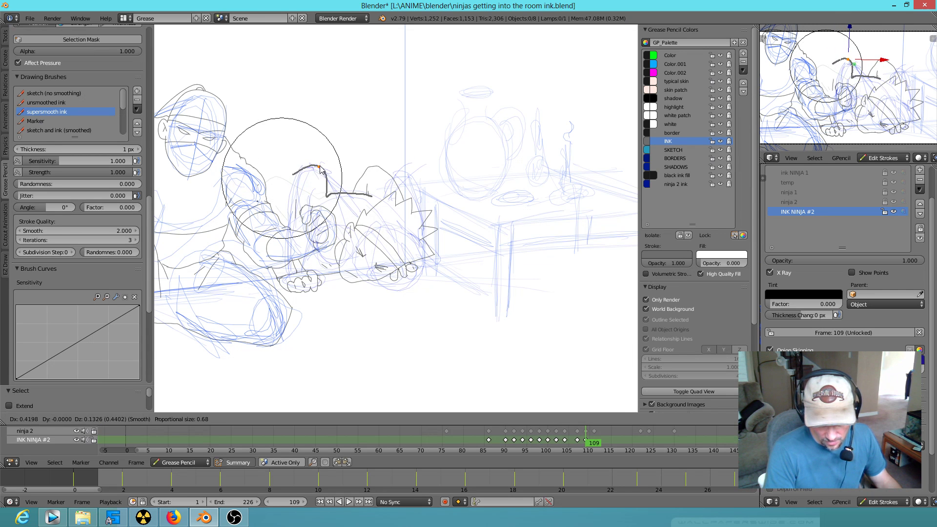
{"action": "scroll", "coordinate": [321, 170], "scroll_direction": "down", "scroll_amount": 4}
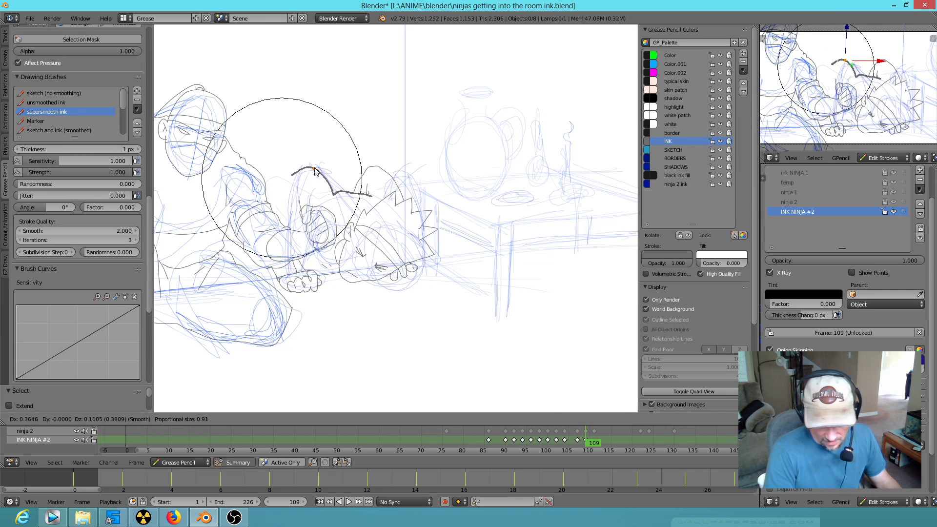
{"action": "left_click", "coordinate": [321, 169]}
Step: Move the raised rounded form behind the hair farther from the grabbing arm, using a proportional size of 1.00
{"action": "right_click", "coordinate": [317, 168]}
{"action": "key", "text": "g"}
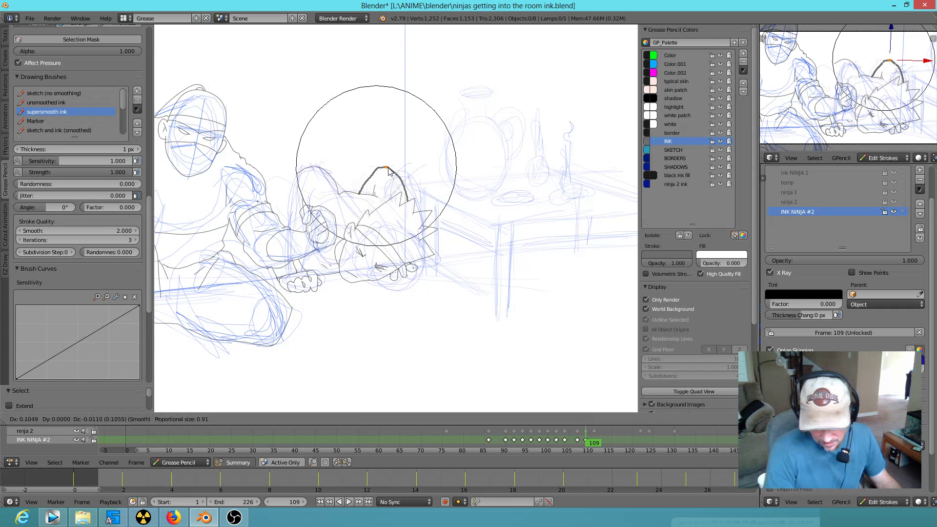
{"action": "scroll", "coordinate": [399, 173], "scroll_direction": "down", "scroll_amount": 1}
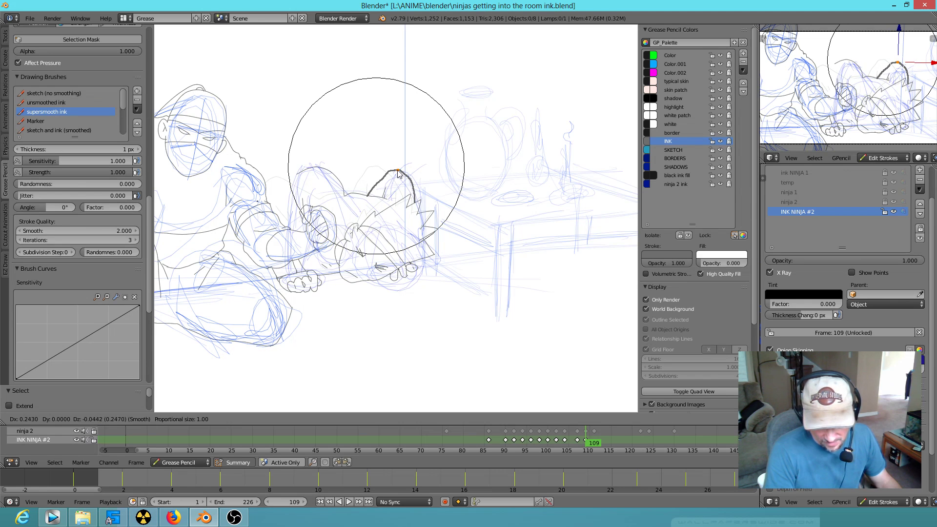
{"action": "left_click", "coordinate": [399, 174]}
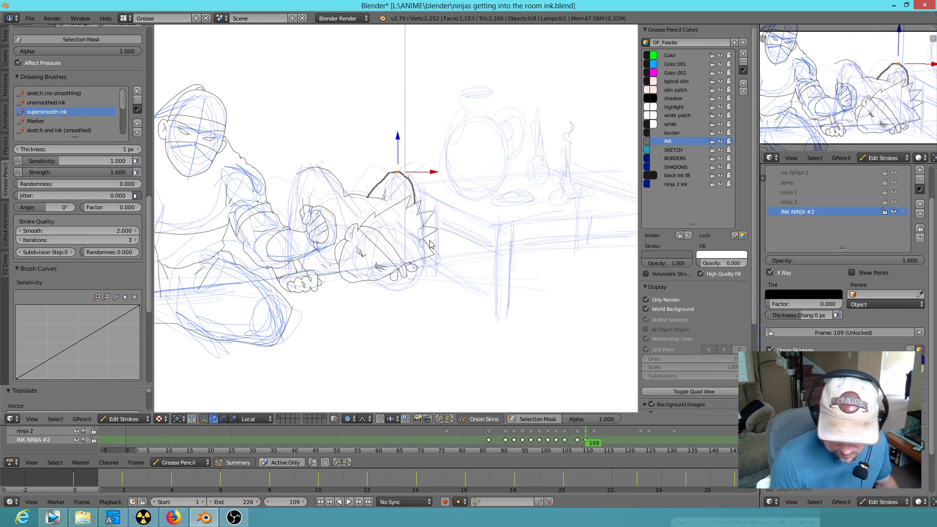
Step: Erase the copied head and the hand beside it, and ink a spiky hair outline around the turned-away head
{"action": "key", "text": "d"}
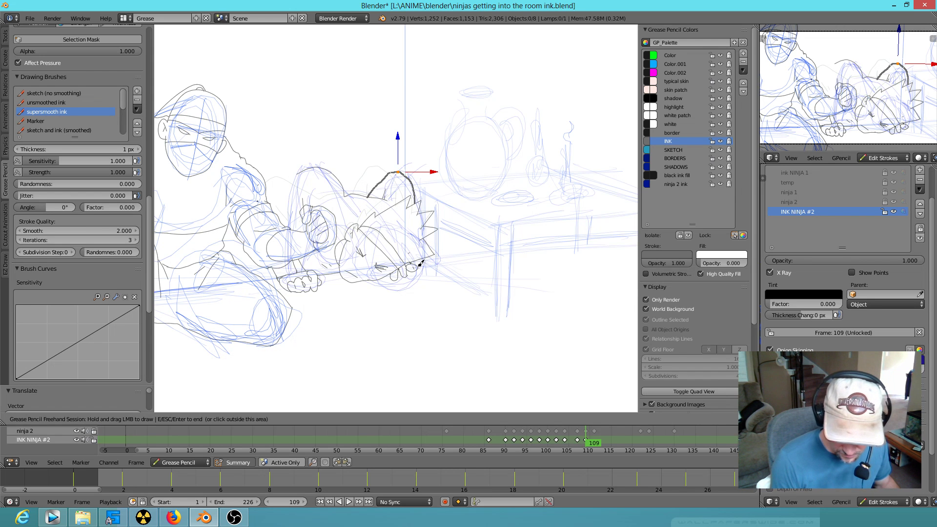
{"action": "mouse_move", "coordinate": [425, 261]}
{"action": "right_mouse_down"}
{"action": "mouse_move", "coordinate": [398, 272]}
{"action": "mouse_move", "coordinate": [428, 218]}
{"action": "mouse_move", "coordinate": [415, 207]}
{"action": "mouse_move", "coordinate": [364, 222]}
{"action": "mouse_move", "coordinate": [349, 239]}
{"action": "mouse_move", "coordinate": [376, 289]}
{"action": "right_mouse_up"}
{"action": "mouse_move", "coordinate": [362, 232]}
{"action": "left_mouse_down"}
{"action": "mouse_move", "coordinate": [415, 224]}
{"action": "mouse_move", "coordinate": [449, 267]}
{"action": "left_mouse_up"}
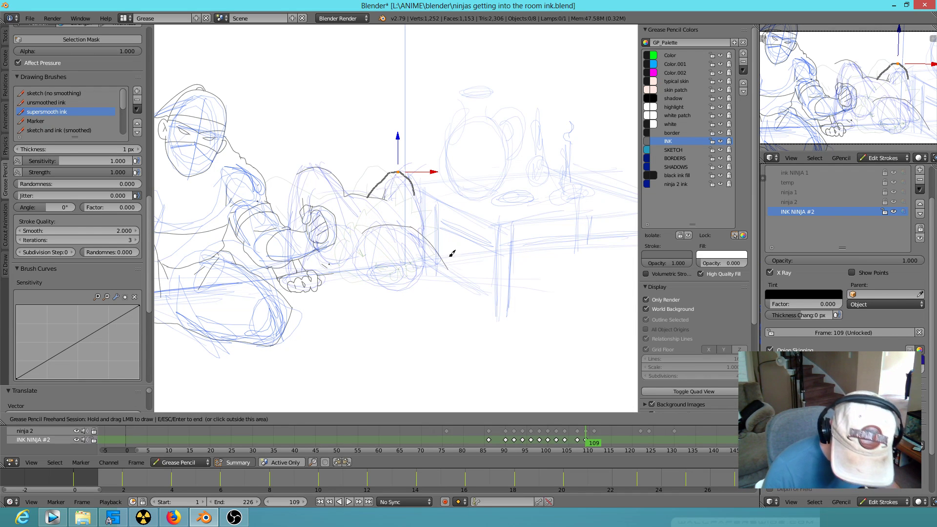
{"action": "right_click_drag", "start_coordinate": [431, 209], "coordinate": [397, 240]}
{"action": "mouse_move", "coordinate": [378, 224]}
{"action": "left_mouse_down"}
{"action": "mouse_move", "coordinate": [406, 214]}
{"action": "mouse_move", "coordinate": [415, 232]}
{"action": "mouse_move", "coordinate": [441, 219]}
{"action": "mouse_move", "coordinate": [429, 238]}
{"action": "mouse_move", "coordinate": [448, 264]}
{"action": "mouse_move", "coordinate": [425, 271]}
{"action": "mouse_move", "coordinate": [424, 298]}
{"action": "left_mouse_up"}
{"action": "mouse_move", "coordinate": [424, 298]}
{"action": "left_mouse_down"}
{"action": "mouse_move", "coordinate": [408, 276]}
{"action": "mouse_move", "coordinate": [394, 283]}
{"action": "mouse_move", "coordinate": [382, 259]}
{"action": "mouse_move", "coordinate": [360, 279]}
{"action": "mouse_move", "coordinate": [361, 257]}
{"action": "mouse_move", "coordinate": [341, 261]}
{"action": "mouse_move", "coordinate": [369, 233]}
{"action": "mouse_move", "coordinate": [371, 212]}
{"action": "mouse_move", "coordinate": [387, 222]}
{"action": "left_mouse_up"}
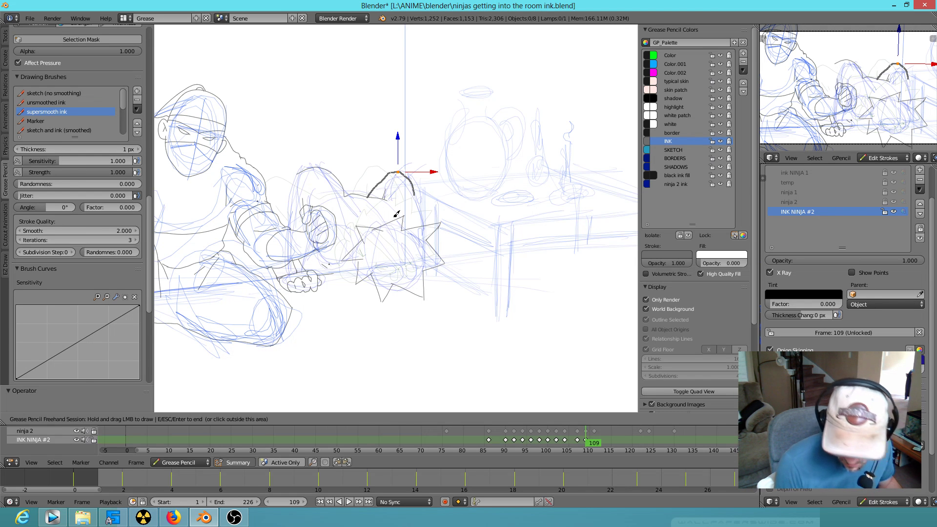
Step: Ink the back contour running down to the hair, the lower arm line, and the rounded form behind the fist with short folds
{"action": "mouse_move", "coordinate": [423, 187]}
{"action": "left_mouse_down"}
{"action": "mouse_move", "coordinate": [416, 192]}
{"action": "mouse_move", "coordinate": [432, 214]}
{"action": "left_mouse_up"}
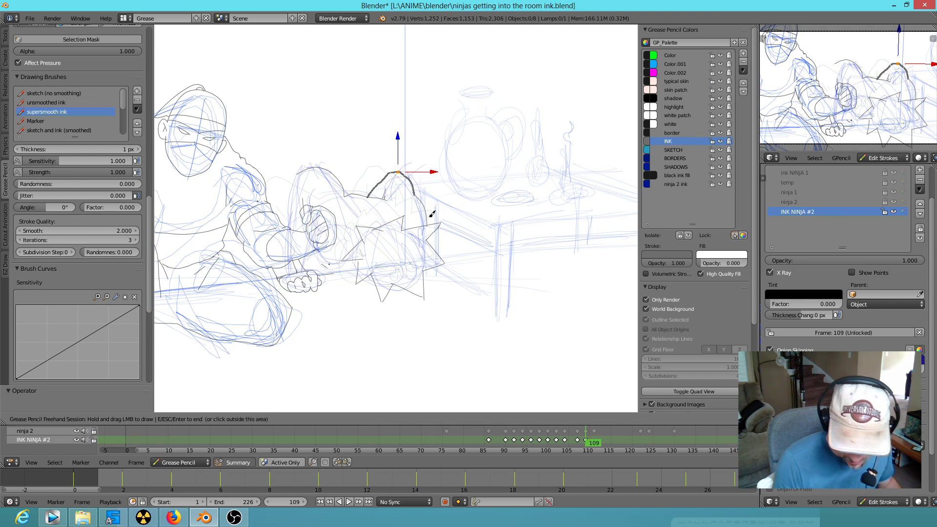
{"action": "mouse_move", "coordinate": [323, 252]}
{"action": "left_mouse_down"}
{"action": "mouse_move", "coordinate": [347, 271]}
{"action": "mouse_move", "coordinate": [367, 265]}
{"action": "left_mouse_up"}
{"action": "left_click_drag", "start_coordinate": [300, 174], "coordinate": [301, 172]}
{"action": "left_click_drag", "start_coordinate": [306, 207], "coordinate": [291, 224]}
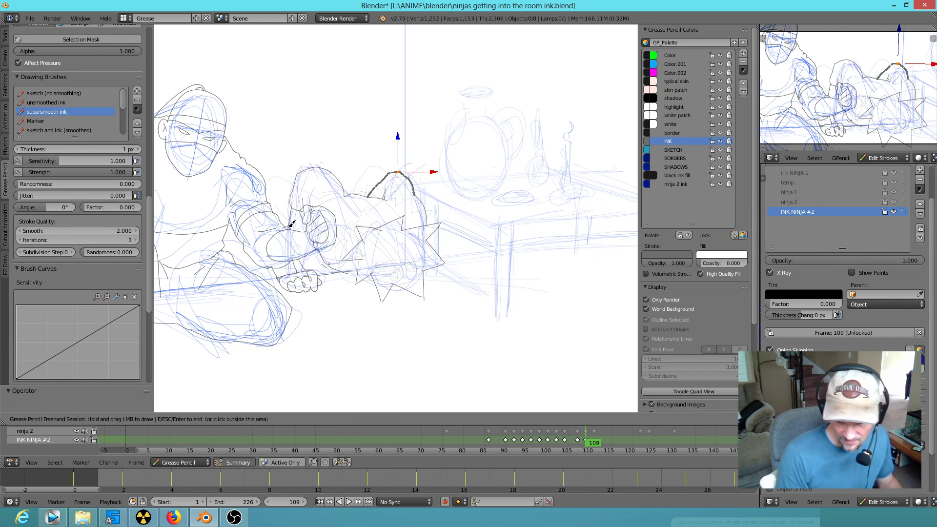
{"action": "scroll", "coordinate": [318, 293], "scroll_direction": "up", "scroll_amount": 5}
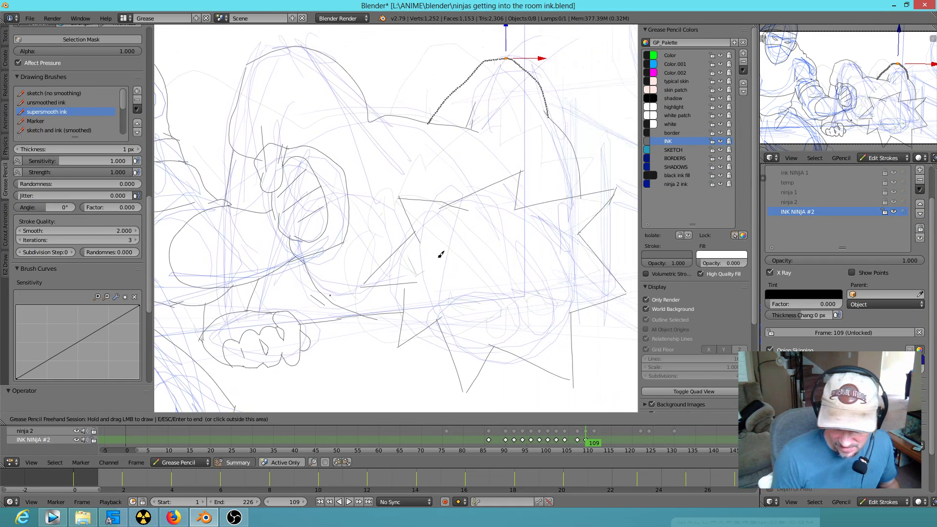
{"action": "mouse_move", "coordinate": [440, 255]}
{"action": "right_mouse_down"}
{"action": "mouse_move", "coordinate": [475, 231]}
{"action": "mouse_move", "coordinate": [457, 213]}
{"action": "mouse_move", "coordinate": [444, 221]}
{"action": "mouse_move", "coordinate": [456, 204]}
{"action": "right_mouse_up"}
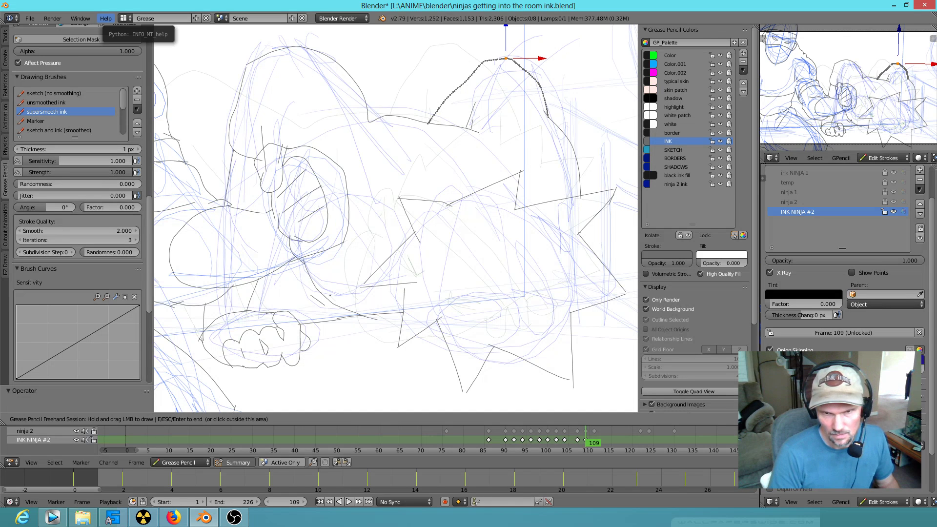
{"action": "scroll", "coordinate": [541, 215], "scroll_direction": "down", "scroll_amount": 6}
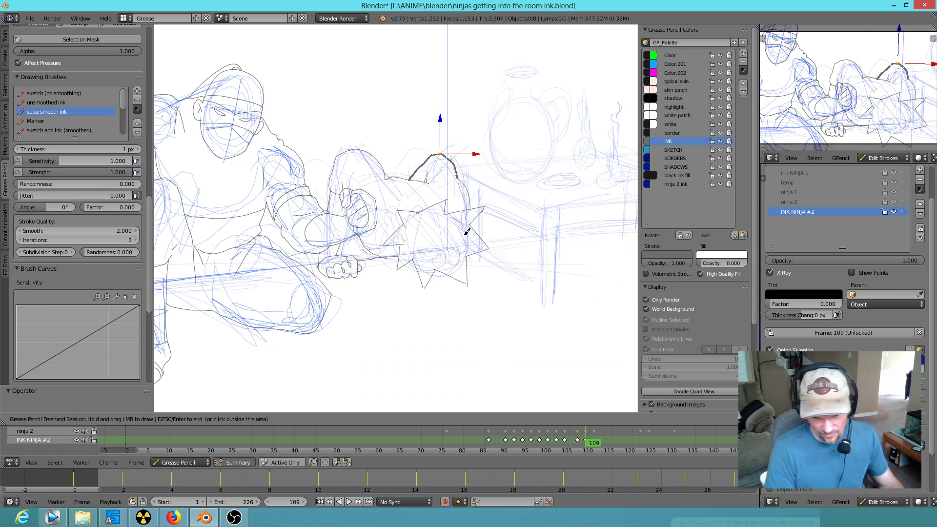
{"action": "key", "text": "Escape"}
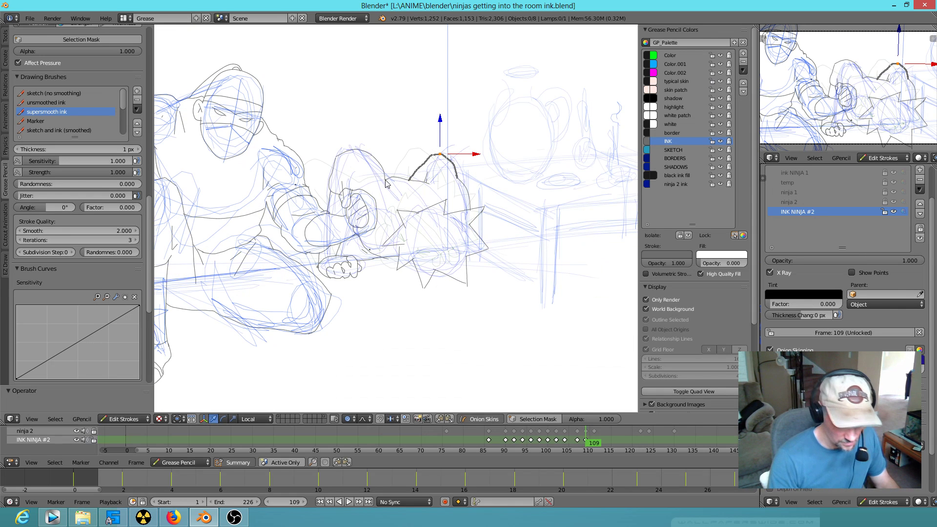
{"action": "key", "text": "d"}
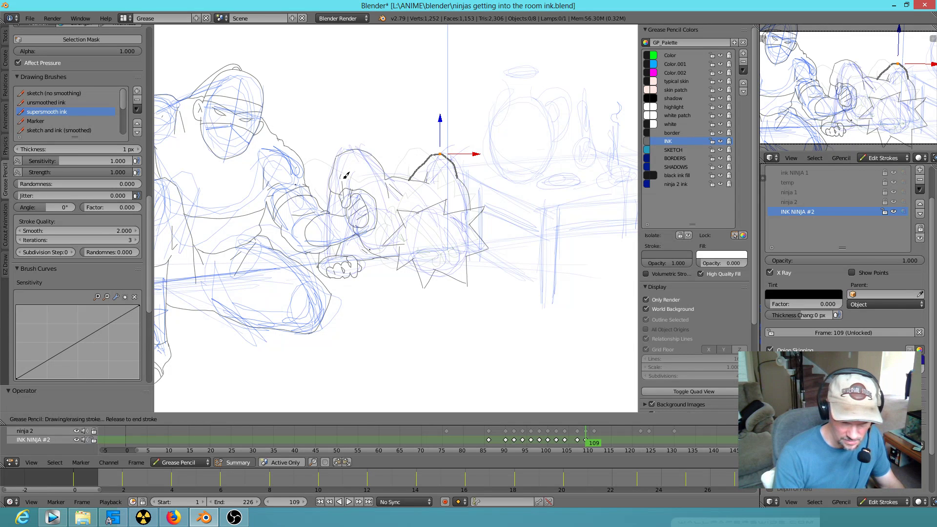
{"action": "key", "text": "Escape"}
Step: Play and scrub the animation around frames 106 to 117 to check how the fallen poses flow
{"action": "key", "text": "alt+a"}
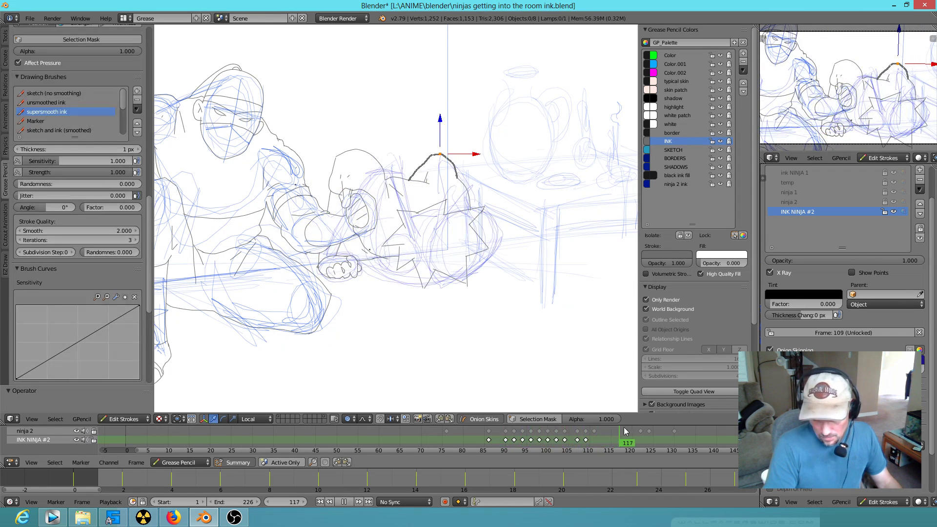
{"action": "left_click", "coordinate": [582, 448]}
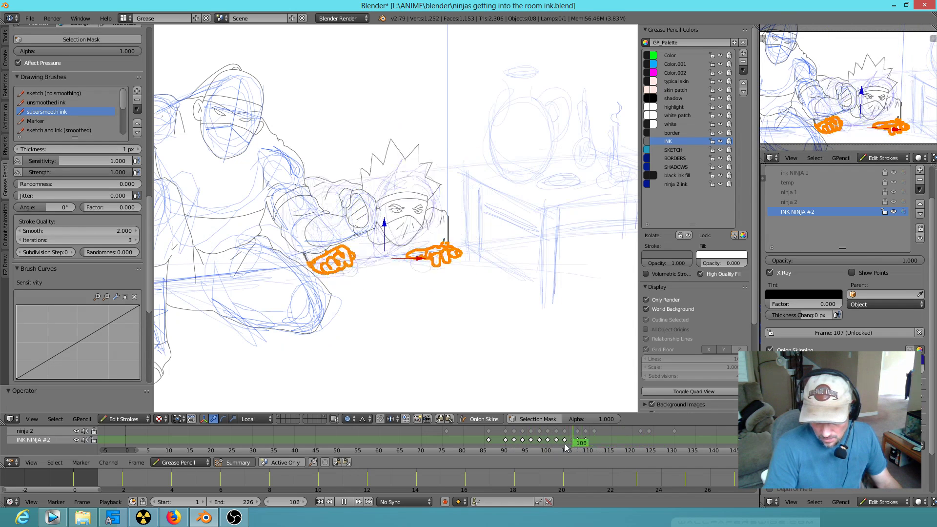
{"action": "mouse_move", "coordinate": [583, 449]}
{"action": "left_mouse_down"}
{"action": "mouse_move", "coordinate": [639, 442]}
{"action": "mouse_move", "coordinate": [628, 432]}
{"action": "mouse_move", "coordinate": [576, 442]}
{"action": "mouse_move", "coordinate": [645, 436]}
{"action": "left_mouse_up"}
{"action": "left_click_drag", "start_coordinate": [637, 434], "coordinate": [616, 458]}
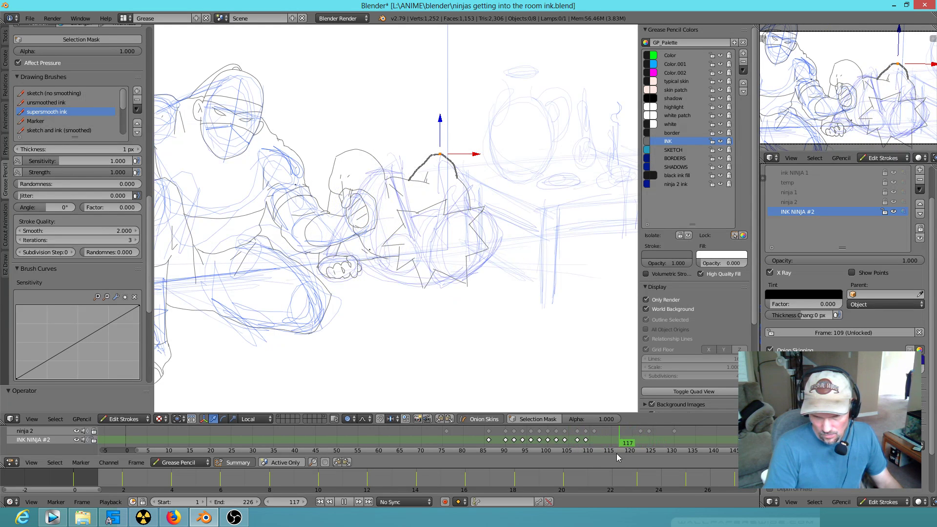
{"action": "key", "text": "Escape"}
Step: Hide the rough ninja 1 and ninja 2 sketch layers, keeping the temp layer and both ink layers shown
{"action": "left_click_drag", "start_coordinate": [894, 213], "coordinate": [896, 202]}
{"action": "left_click", "coordinate": [895, 211]}
{"action": "left_click", "coordinate": [894, 202]}
{"action": "left_click", "coordinate": [895, 203]}
{"action": "left_click", "coordinate": [895, 189]}
{"action": "left_click", "coordinate": [895, 185]}
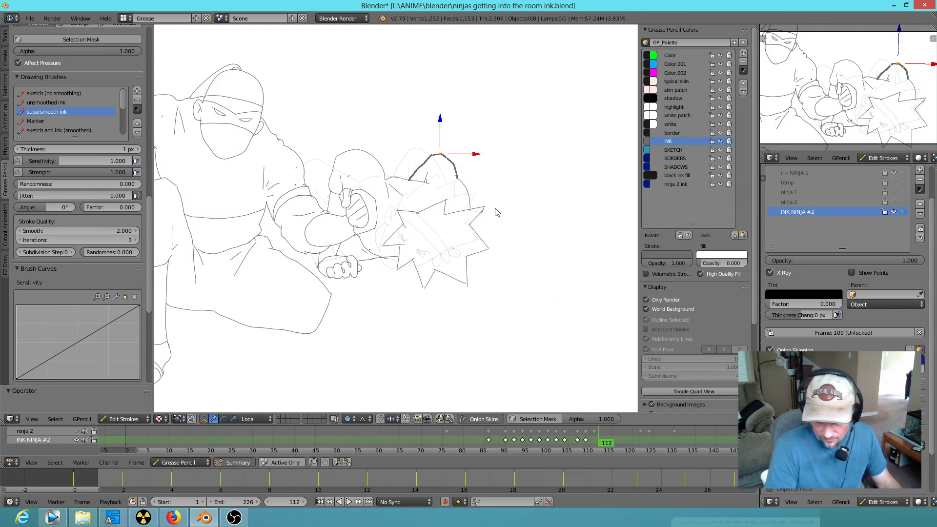
{"action": "scroll", "coordinate": [498, 213], "scroll_direction": "down", "scroll_amount": 3}
{"action": "scroll", "coordinate": [598, 209], "scroll_direction": "up", "scroll_amount": 1}
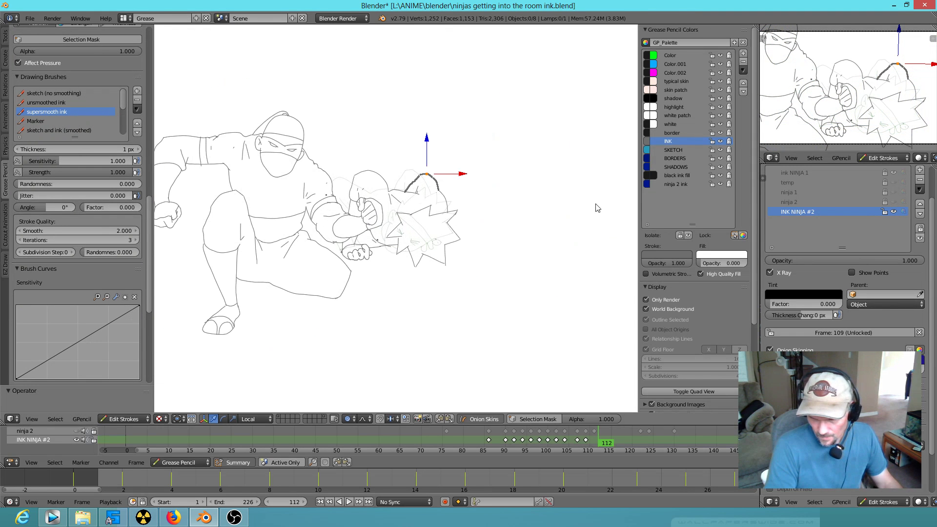
{"action": "left_click", "coordinate": [894, 184]}
Step: Return to frame 0 and fit the camera view in the main viewport
{"action": "key", "text": "alt+a"}
{"action": "left_click_drag", "start_coordinate": [568, 437], "coordinate": [127, 440]}
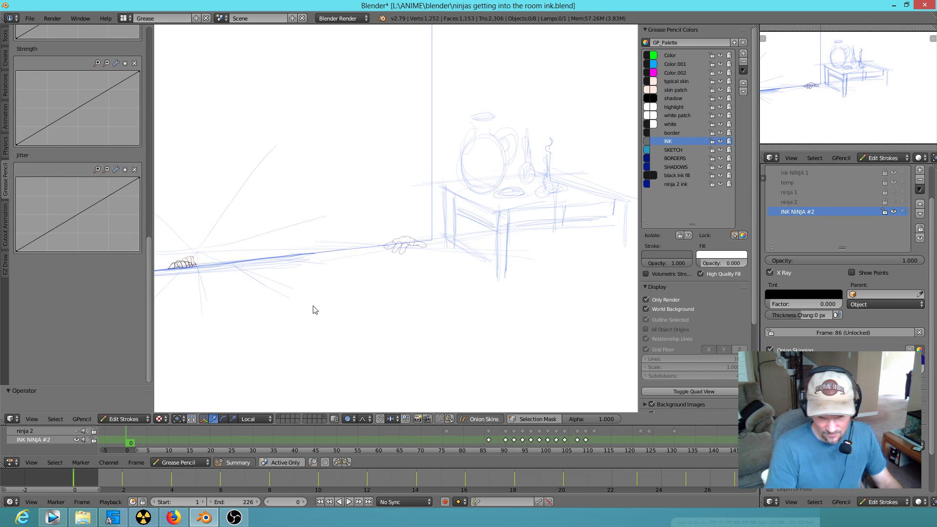
{"action": "scroll", "coordinate": [349, 315], "scroll_direction": "down", "scroll_amount": 1}
{"action": "key", "text": "KP_0"}
{"action": "key", "text": "Home"}
{"action": "middle_click_drag", "start_coordinate": [344, 246], "coordinate": [337, 260], "text": "shift"}
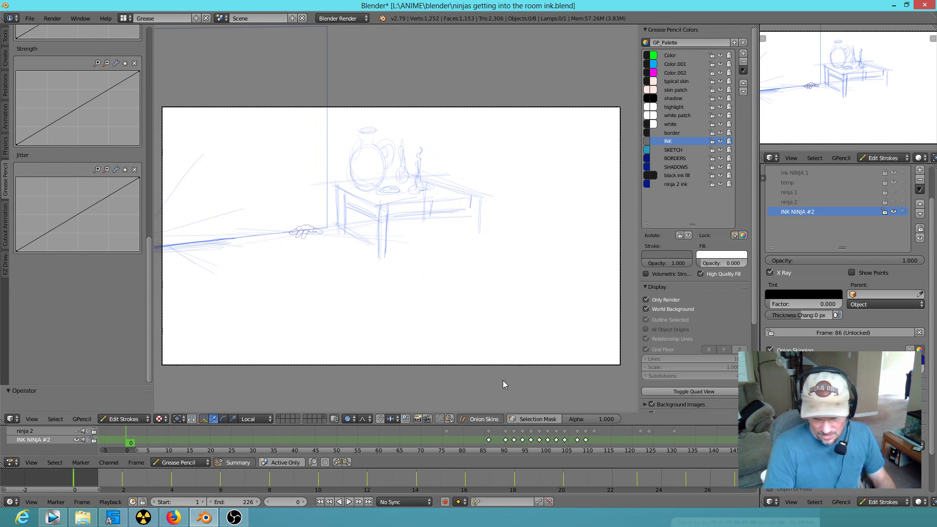
Step: Hide the selected object in Object Mode and play the animation through the camera
{"action": "key", "text": "Tab"}
{"action": "key", "text": "h"}
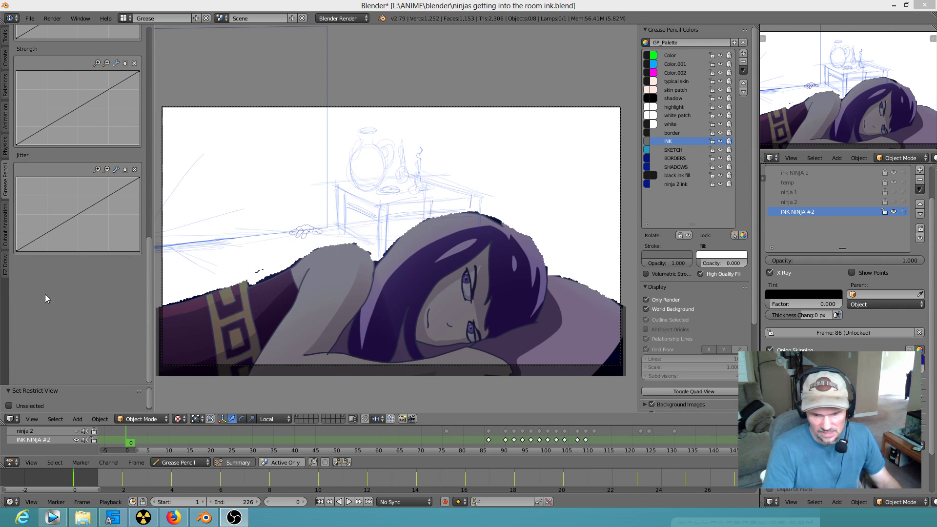
{"action": "left_click", "coordinate": [314, 220]}
{"action": "key", "text": "alt+a"}
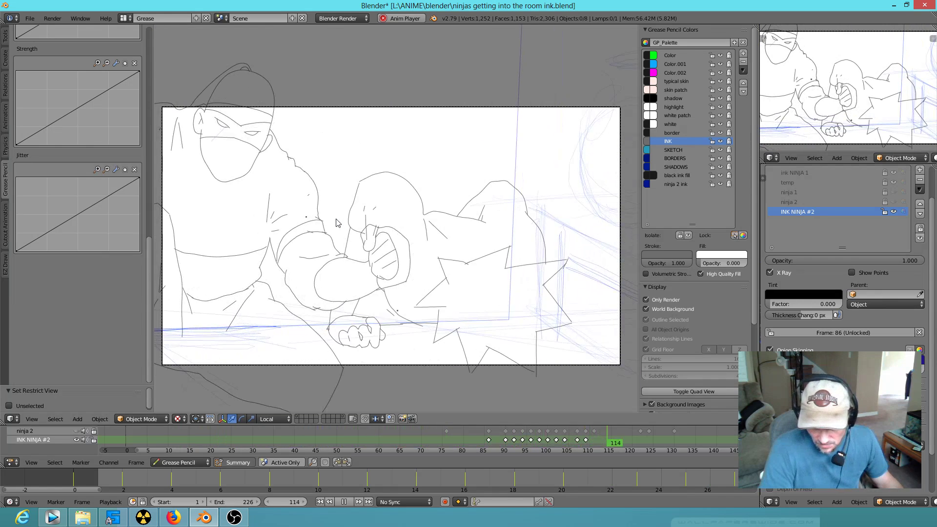
{"action": "key", "text": "alt+a"}
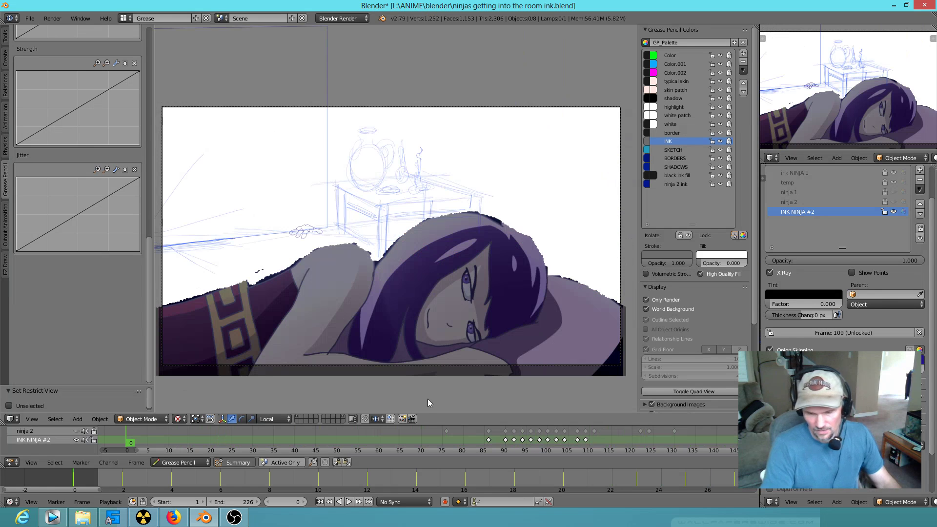
Step: Move the last two INK NINJA #2 keyframes to frames 106 and 108, and scrub through the following frames
{"action": "left_click", "coordinate": [510, 436]}
{"action": "left_click_drag", "start_coordinate": [511, 436], "coordinate": [587, 451]}
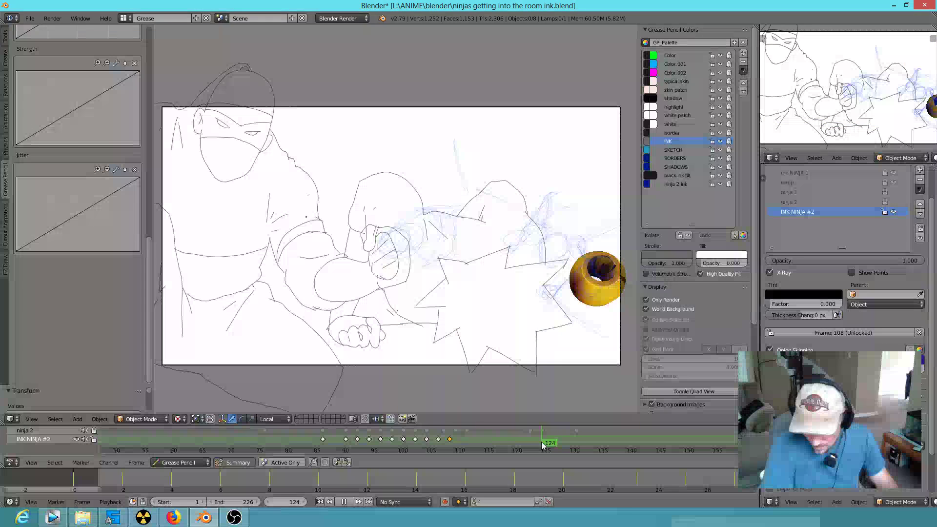
{"action": "mouse_move", "coordinate": [542, 442]}
{"action": "left_mouse_down"}
{"action": "mouse_move", "coordinate": [566, 444]}
{"action": "mouse_move", "coordinate": [527, 441]}
{"action": "mouse_move", "coordinate": [579, 447]}
{"action": "mouse_move", "coordinate": [512, 442]}
{"action": "left_mouse_up"}
Step: Hide the INK NINJA #2 layer and scrub from frame 119 to 157 to review the upcoming sketches
{"action": "left_click", "coordinate": [893, 212]}
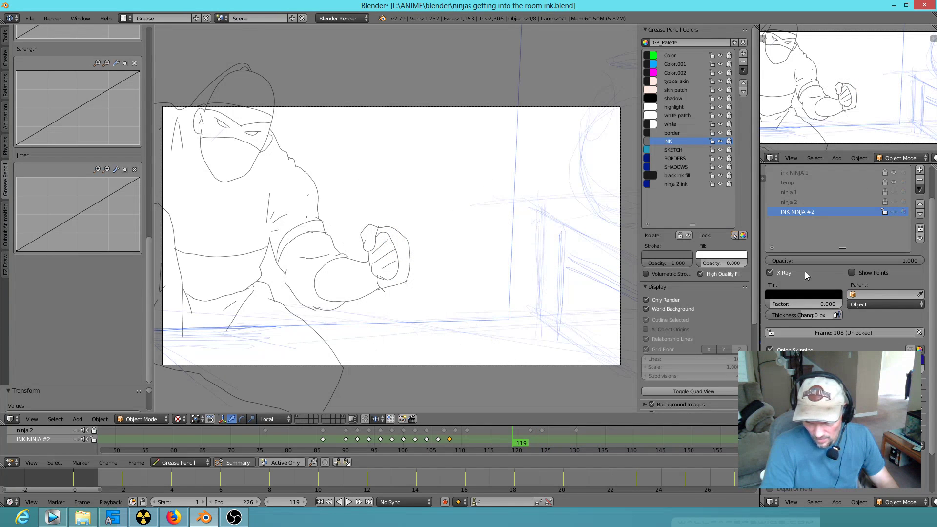
{"action": "key", "text": "shift+alt+a"}
{"action": "mouse_move", "coordinate": [508, 444]}
{"action": "left_mouse_down"}
{"action": "mouse_move", "coordinate": [568, 449]}
{"action": "mouse_move", "coordinate": [547, 448]}
{"action": "left_mouse_up"}
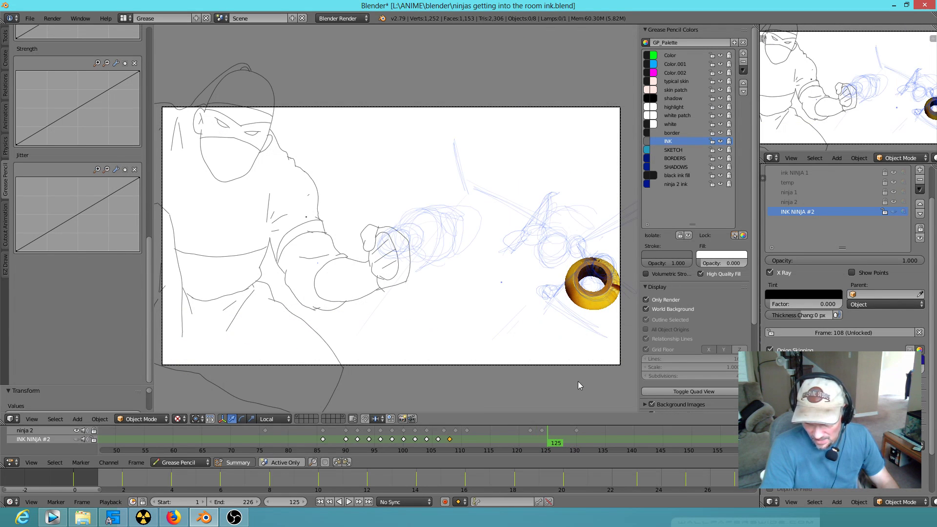
{"action": "mouse_move", "coordinate": [551, 437]}
{"action": "left_mouse_down"}
{"action": "mouse_move", "coordinate": [531, 437]}
{"action": "mouse_move", "coordinate": [732, 447]}
{"action": "mouse_move", "coordinate": [722, 447]}
{"action": "left_mouse_up"}
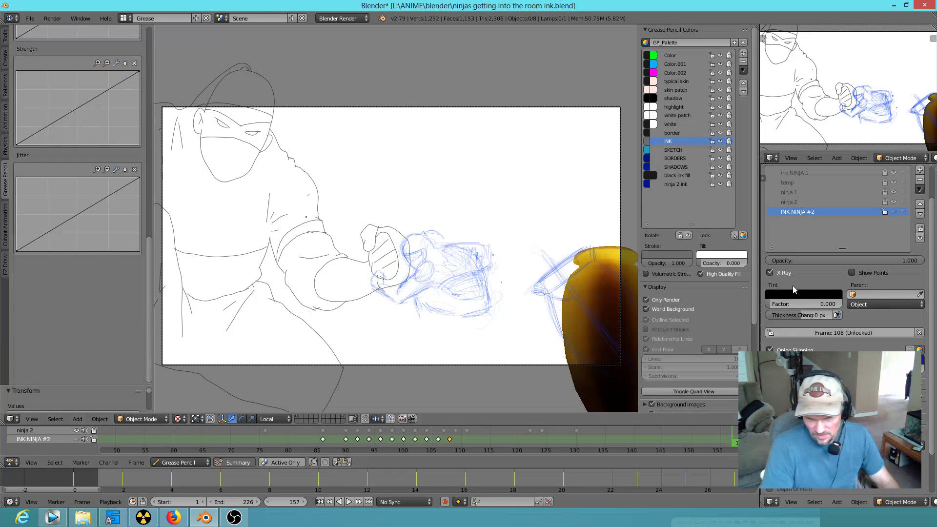
Step: Hide the ink NINJA 1 layer and play the remaining rough animation up to frame 172
{"action": "left_click", "coordinate": [894, 174]}
{"action": "key", "text": "alt+a"}
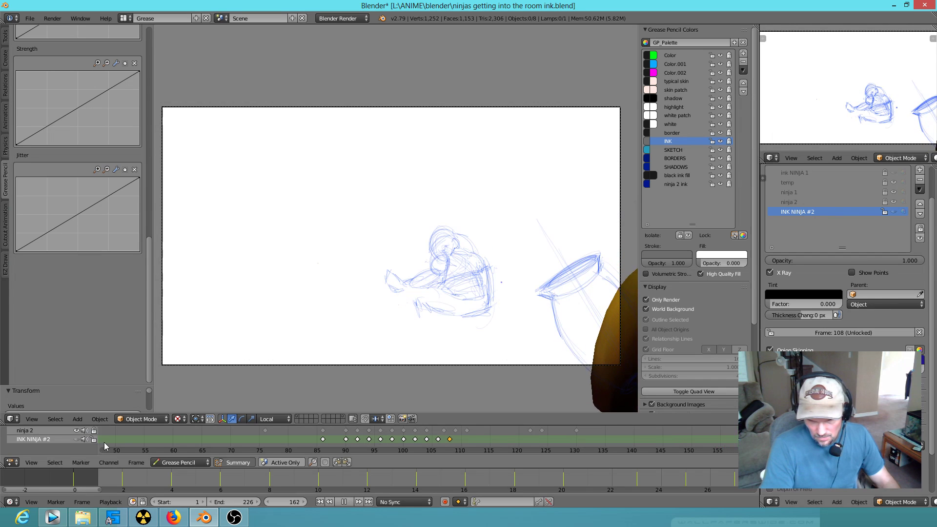
{"action": "key", "text": "alt+a"}
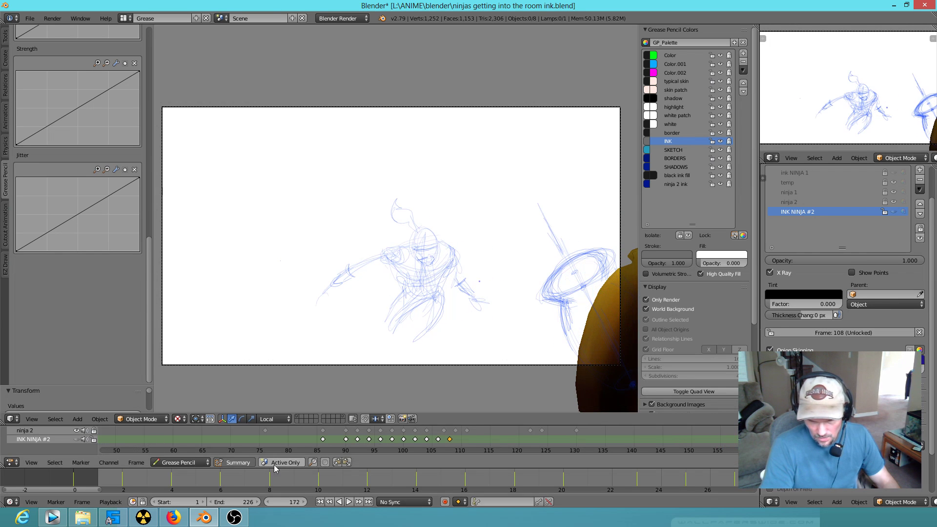
Step: Review the rough animation of the sketched characters around frames 172 to 182
{"action": "scroll", "coordinate": [391, 457], "scroll_direction": "down", "scroll_amount": 5}
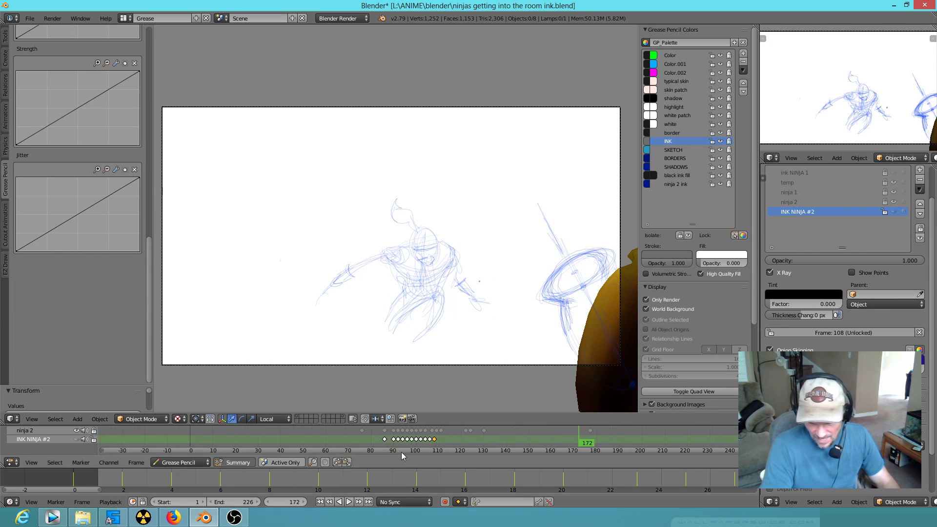
{"action": "key", "text": "alt+a"}
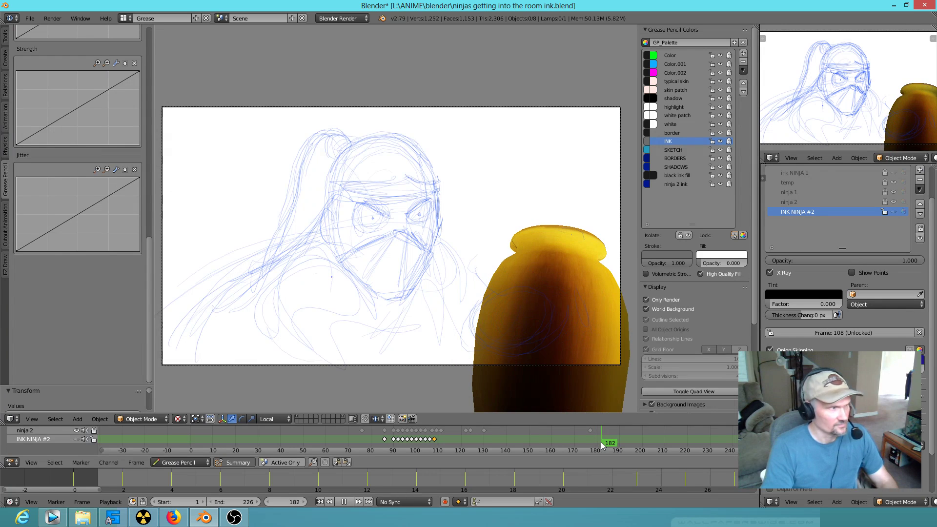
{"action": "key", "text": "Escape"}
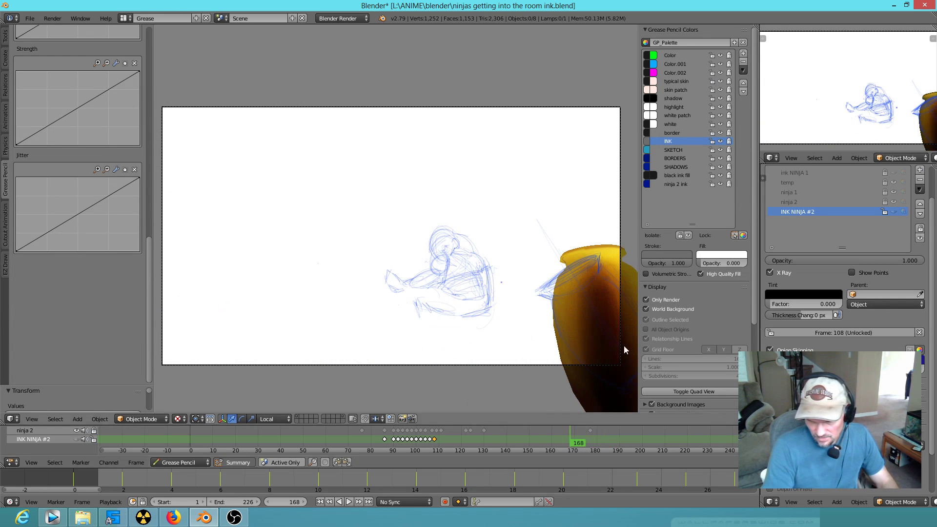
Step: Show the INK NINJA #2 layer again, play the inked frames from about frame 85, and return to frame 108
{"action": "left_click", "coordinate": [893, 211]}
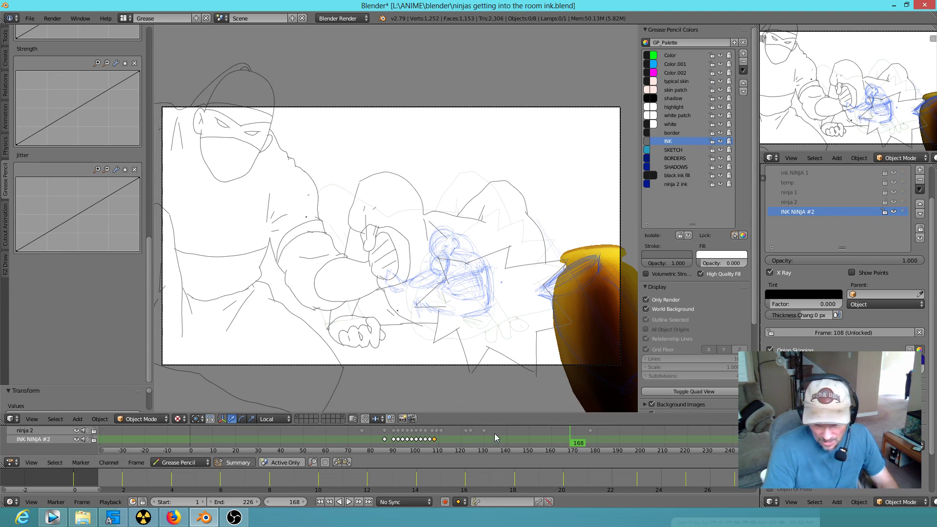
{"action": "left_click", "coordinate": [437, 440]}
{"action": "key", "text": "alt+a"}
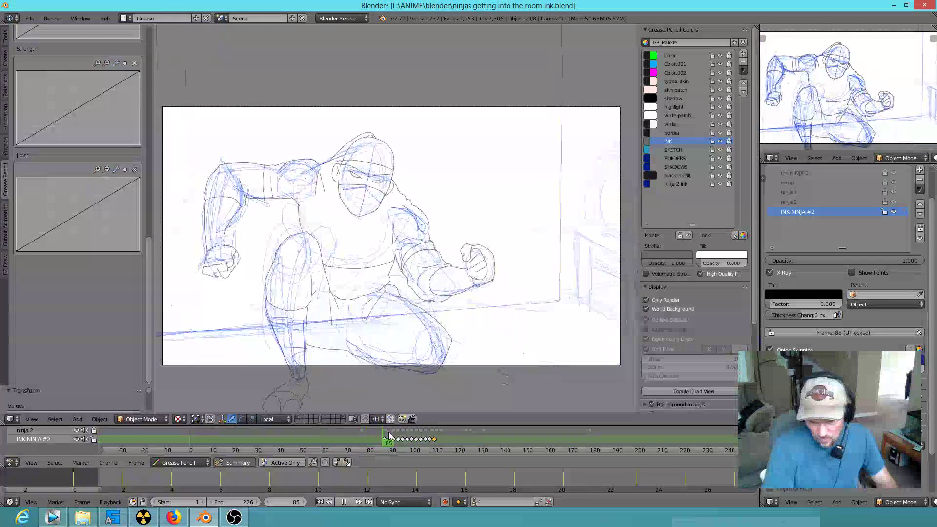
{"action": "left_click_drag", "start_coordinate": [454, 453], "coordinate": [437, 453]}
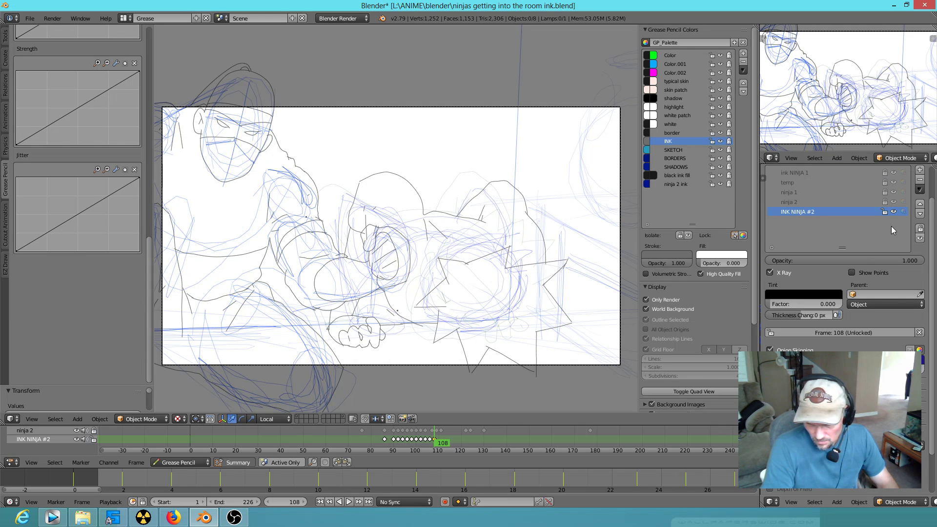
Step: Try to move the end point of the fallen ninja's hair stroke on frame 108 with proportional editing
{"action": "key", "text": "Tab"}
{"action": "right_click", "coordinate": [509, 236]}
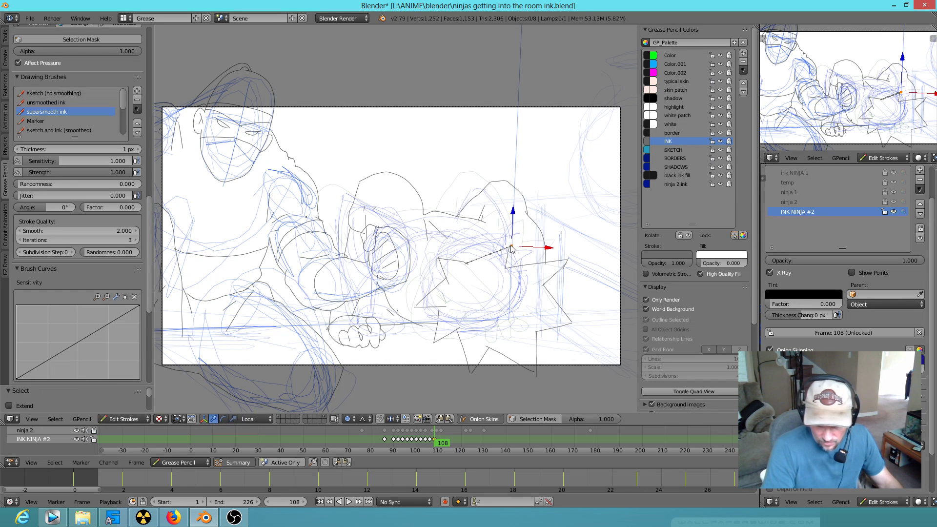
{"action": "key", "text": "g"}
{"action": "scroll", "coordinate": [505, 238], "scroll_direction": "up", "scroll_amount": 20}
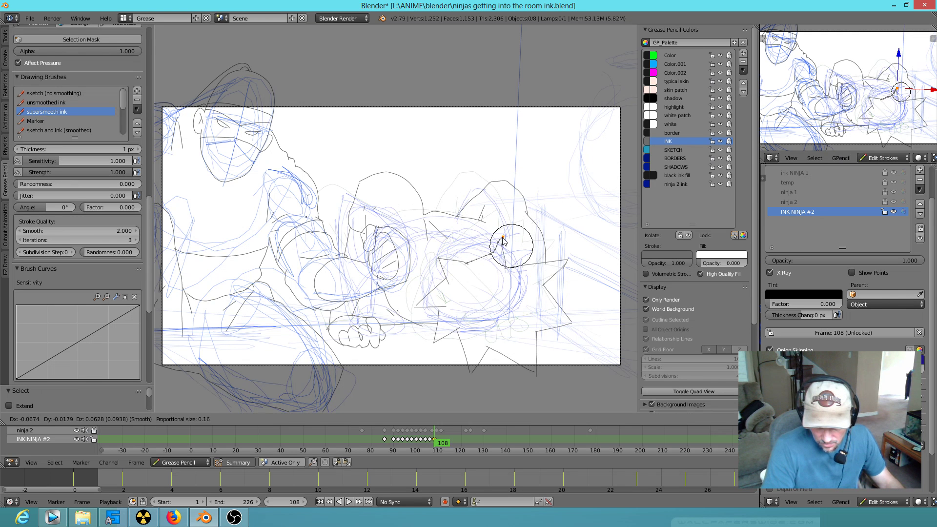
{"action": "left_click", "coordinate": [508, 241]}
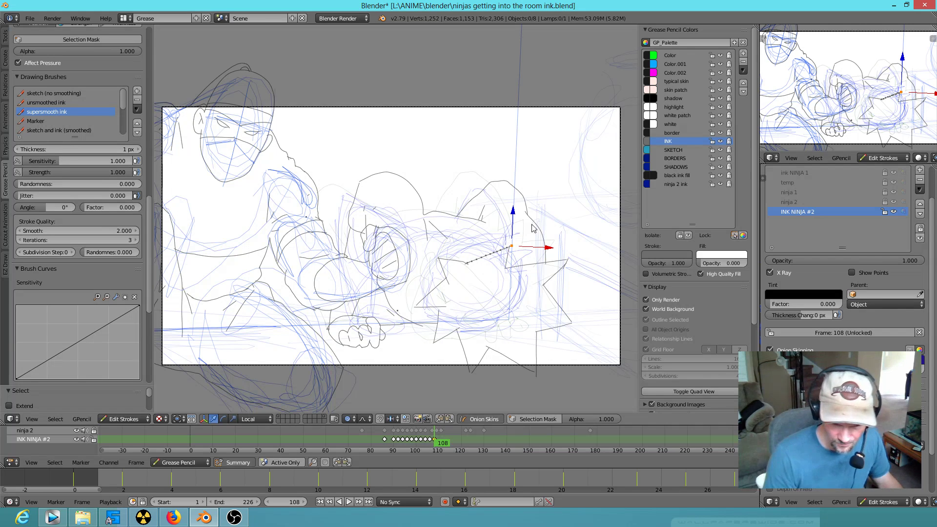
Step: Remove the misplaced hair stroke on frame 108 and ink new hair spikes along the top of the fallen ninja's head
{"action": "mouse_move", "coordinate": [511, 256]}
{"action": "right_mouse_down"}
{"action": "mouse_move", "coordinate": [486, 257]}
{"action": "mouse_move", "coordinate": [501, 255]}
{"action": "right_mouse_up"}
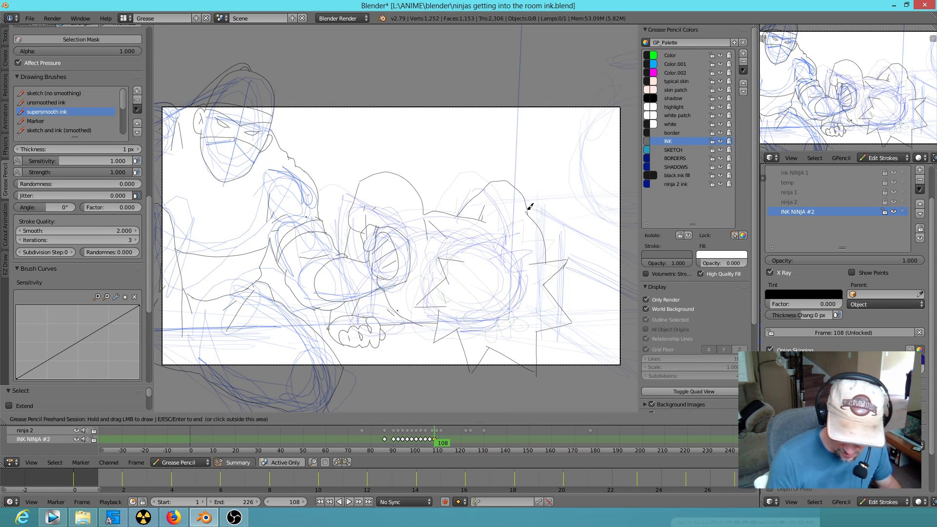
{"action": "left_click_drag", "start_coordinate": [468, 256], "coordinate": [479, 224]}
{"action": "mouse_move", "coordinate": [477, 222]}
{"action": "left_mouse_down"}
{"action": "mouse_move", "coordinate": [502, 256]}
{"action": "mouse_move", "coordinate": [498, 247]}
{"action": "mouse_move", "coordinate": [521, 223]}
{"action": "left_mouse_up"}
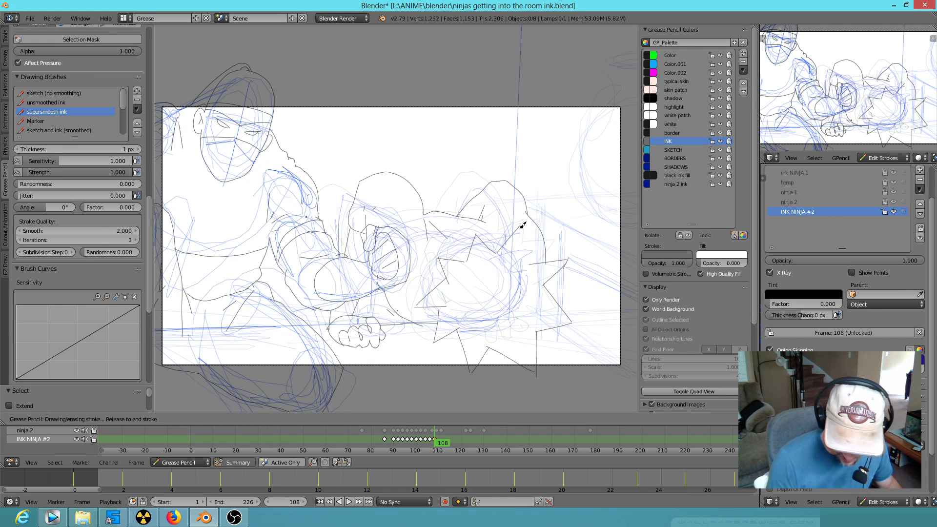
{"action": "left_click_drag", "start_coordinate": [533, 261], "coordinate": [554, 247]}
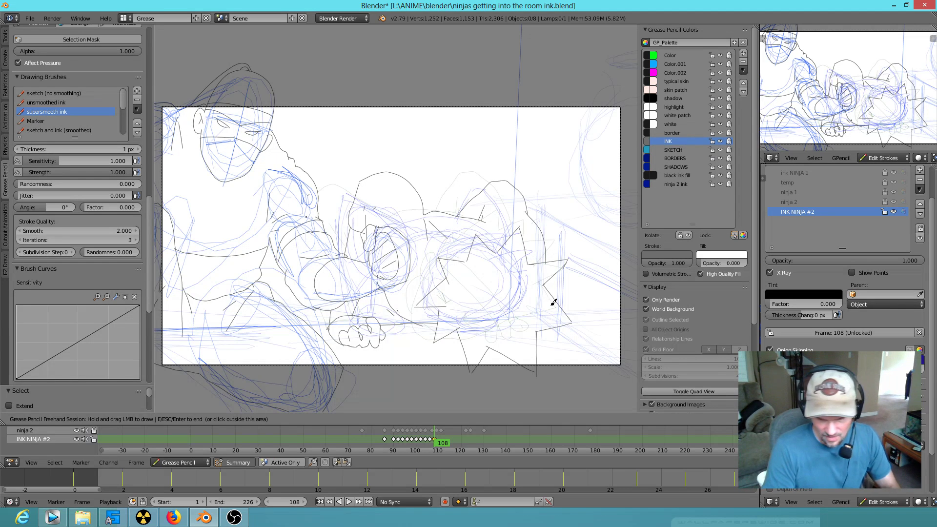
Step: Scrub between frames 105 and 118 to check the fall against the rough sketch, and stop at frame 111
{"action": "left_click", "coordinate": [449, 443]}
{"action": "mouse_move", "coordinate": [442, 442]}
{"action": "left_mouse_down"}
{"action": "mouse_move", "coordinate": [420, 441]}
{"action": "mouse_move", "coordinate": [449, 441]}
{"action": "mouse_move", "coordinate": [442, 448]}
{"action": "left_mouse_up"}
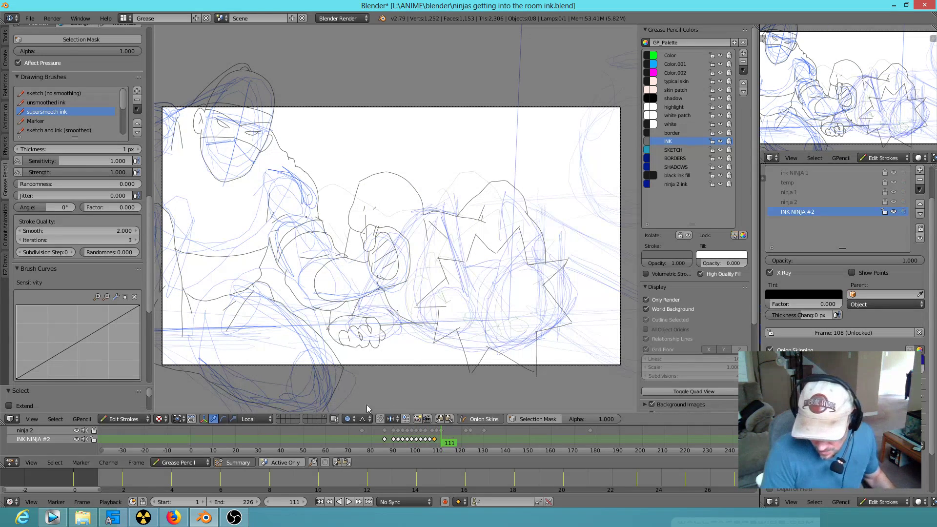
{"action": "mouse_move", "coordinate": [442, 447]}
{"action": "left_mouse_down"}
{"action": "mouse_move", "coordinate": [433, 444]}
{"action": "mouse_move", "coordinate": [455, 444]}
{"action": "left_mouse_up"}
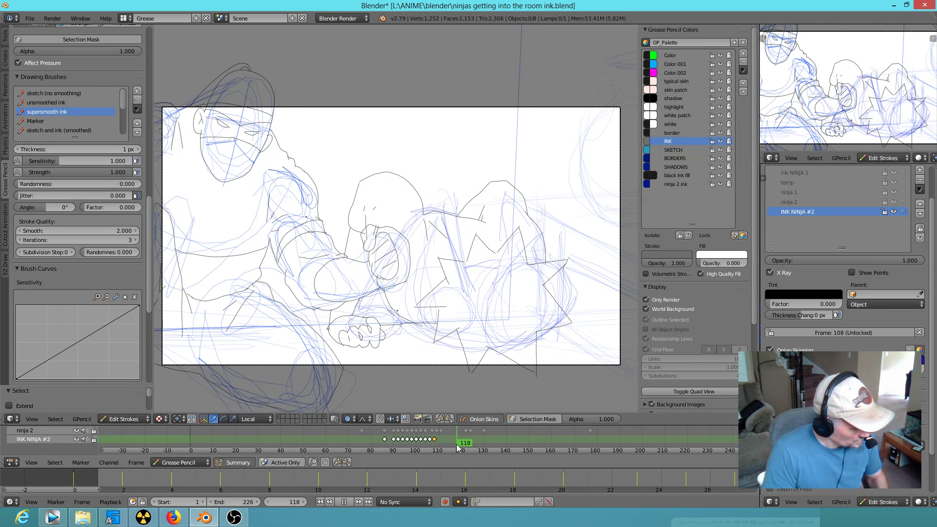
{"action": "mouse_move", "coordinate": [458, 443]}
{"action": "left_mouse_down"}
{"action": "mouse_move", "coordinate": [436, 446]}
{"action": "mouse_move", "coordinate": [472, 446]}
{"action": "mouse_move", "coordinate": [420, 444]}
{"action": "mouse_move", "coordinate": [434, 441]}
{"action": "left_mouse_up"}
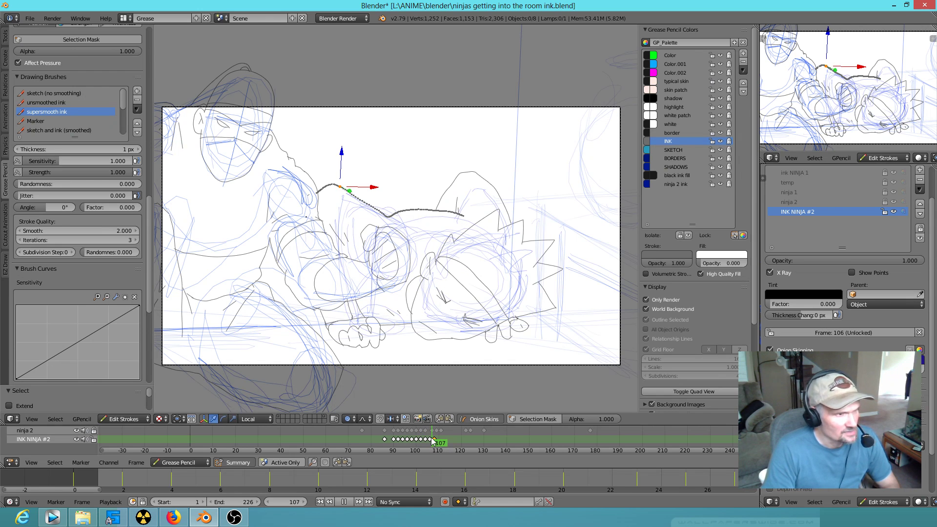
{"action": "left_click_drag", "start_coordinate": [433, 441], "coordinate": [432, 442]}
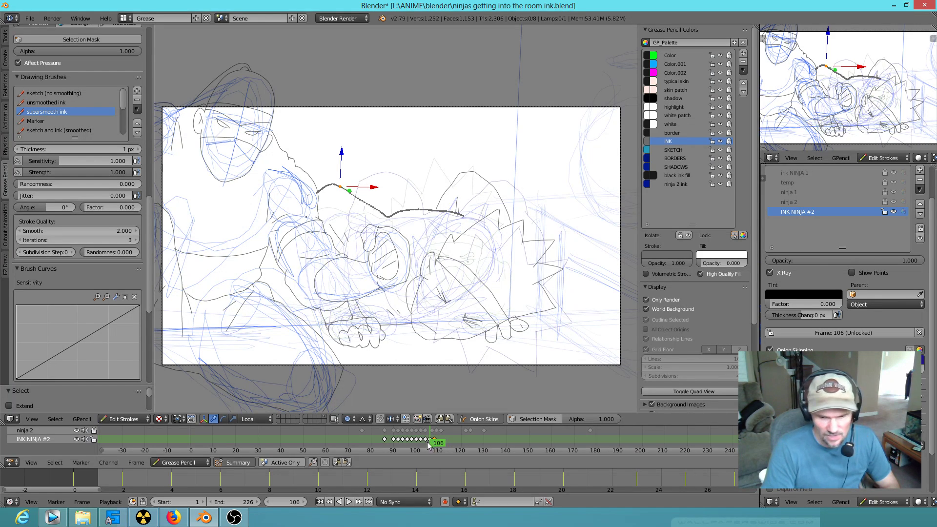
{"action": "mouse_move", "coordinate": [441, 452]}
{"action": "left_mouse_down"}
{"action": "mouse_move", "coordinate": [433, 442]}
{"action": "mouse_move", "coordinate": [371, 442]}
{"action": "mouse_move", "coordinate": [453, 444]}
{"action": "mouse_move", "coordinate": [358, 448]}
{"action": "mouse_move", "coordinate": [415, 434]}
{"action": "mouse_move", "coordinate": [449, 441]}
{"action": "mouse_move", "coordinate": [428, 443]}
{"action": "left_mouse_up"}
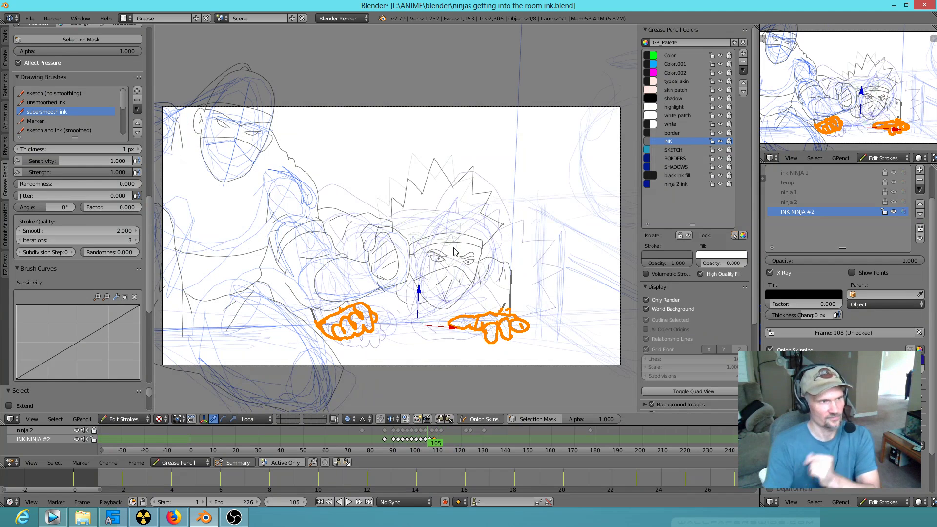
{"action": "left_click_drag", "start_coordinate": [430, 448], "coordinate": [441, 453]}
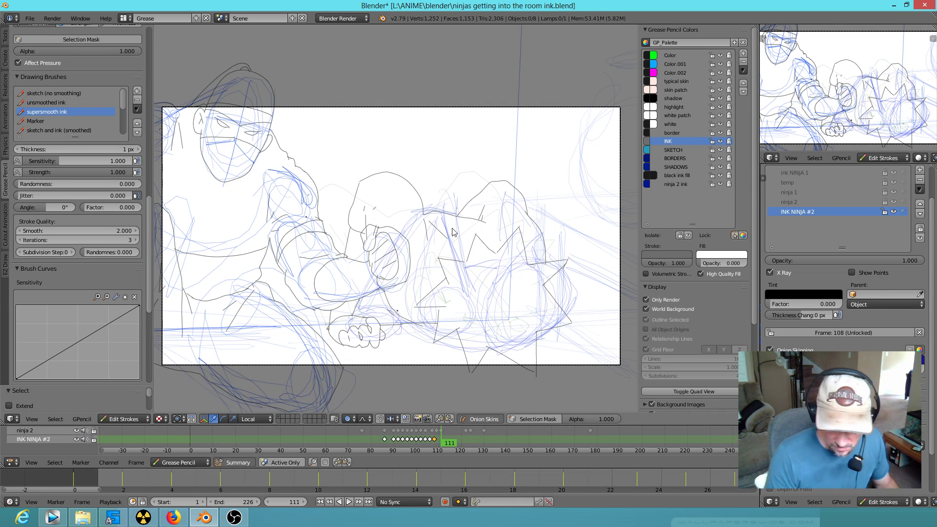
Step: Start a blank INK NINJA #2 keyframe at frame 111 and ink the fallen ninja's fist over the sketch
{"action": "key", "text": "Up"}
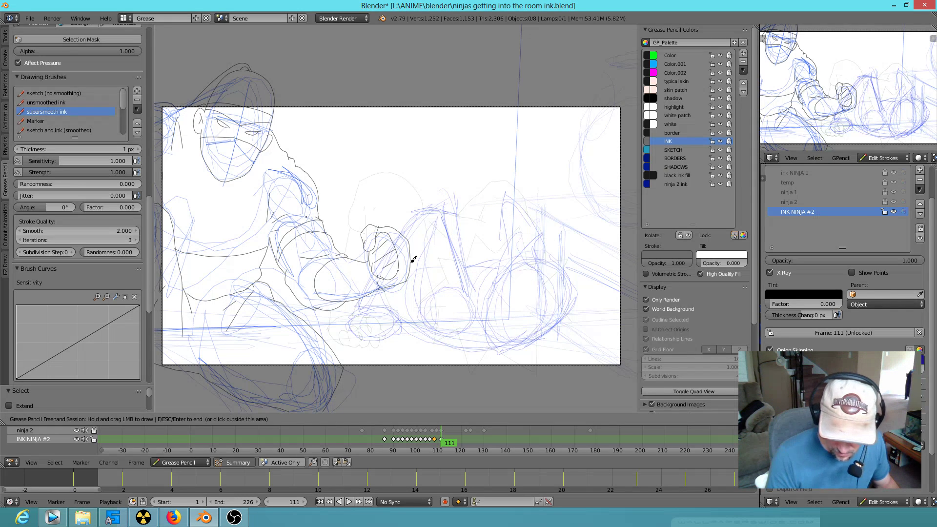
{"action": "left_click_drag", "start_coordinate": [359, 309], "coordinate": [391, 304]}
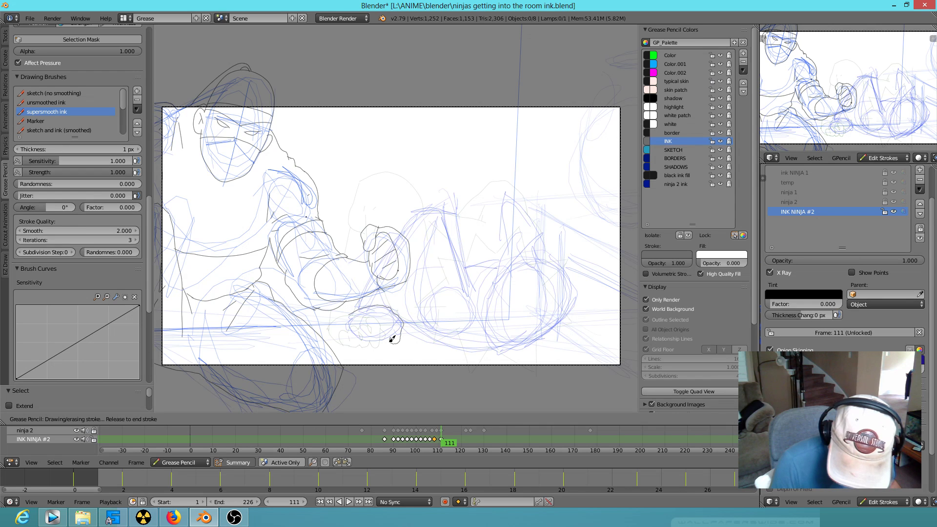
{"action": "left_click_drag", "start_coordinate": [352, 335], "coordinate": [355, 298]}
Step: Ink the fallen ninja's two raised forms and the lower body contour on frame 111
{"action": "mouse_move", "coordinate": [394, 223]}
{"action": "left_mouse_down"}
{"action": "mouse_move", "coordinate": [414, 195]}
{"action": "mouse_move", "coordinate": [449, 194]}
{"action": "mouse_move", "coordinate": [441, 192]}
{"action": "mouse_move", "coordinate": [483, 274]}
{"action": "left_mouse_up"}
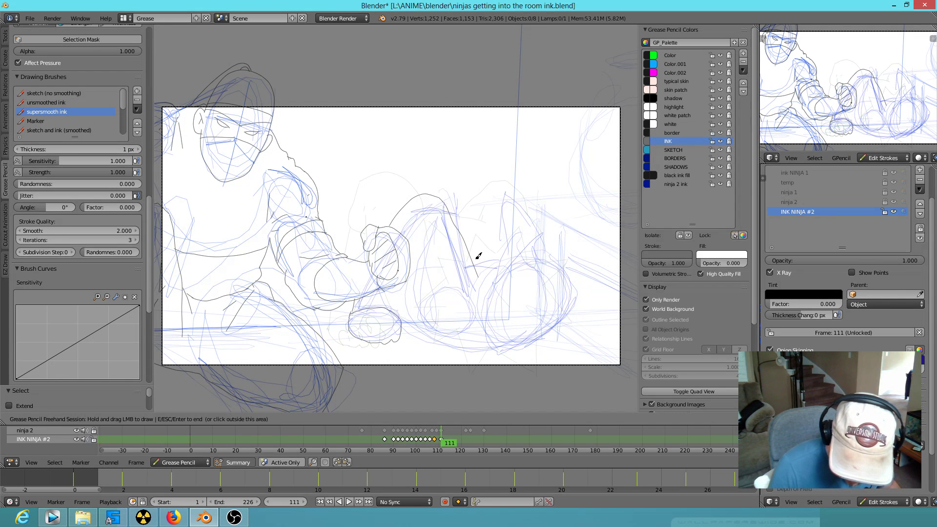
{"action": "left_click_drag", "start_coordinate": [415, 215], "coordinate": [410, 244]}
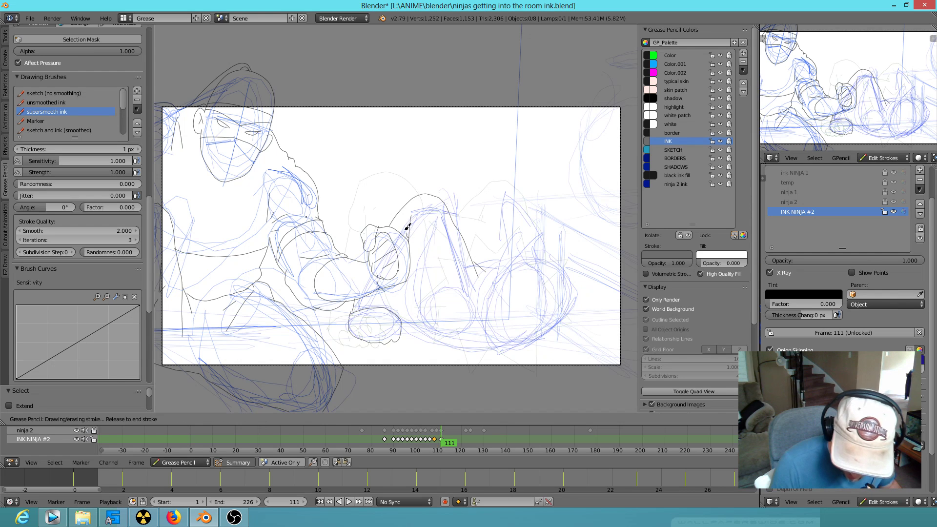
{"action": "mouse_move", "coordinate": [388, 301]}
{"action": "left_mouse_down"}
{"action": "mouse_move", "coordinate": [381, 314]}
{"action": "mouse_move", "coordinate": [394, 283]}
{"action": "mouse_move", "coordinate": [419, 324]}
{"action": "mouse_move", "coordinate": [495, 351]}
{"action": "left_mouse_up"}
{"action": "mouse_move", "coordinate": [476, 254]}
{"action": "left_mouse_down"}
{"action": "mouse_move", "coordinate": [507, 247]}
{"action": "mouse_move", "coordinate": [508, 198]}
{"action": "mouse_move", "coordinate": [532, 199]}
{"action": "mouse_move", "coordinate": [556, 250]}
{"action": "left_mouse_up"}
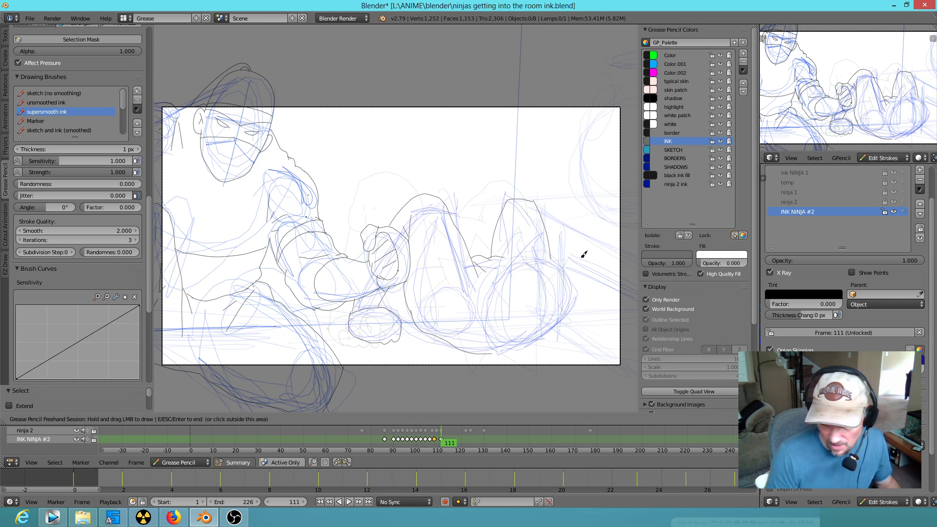
Step: Ink the fallen ninja's head outline, headband line and spiky hair on frame 111
{"action": "mouse_move", "coordinate": [503, 298]}
{"action": "left_mouse_down"}
{"action": "mouse_move", "coordinate": [493, 287]}
{"action": "mouse_move", "coordinate": [502, 356]}
{"action": "mouse_move", "coordinate": [535, 346]}
{"action": "left_mouse_up"}
{"action": "mouse_move", "coordinate": [565, 314]}
{"action": "left_mouse_down"}
{"action": "mouse_move", "coordinate": [504, 295]}
{"action": "mouse_move", "coordinate": [542, 322]}
{"action": "mouse_move", "coordinate": [561, 320]}
{"action": "mouse_move", "coordinate": [603, 266]}
{"action": "left_mouse_up"}
{"action": "mouse_move", "coordinate": [604, 266]}
{"action": "left_mouse_down"}
{"action": "mouse_move", "coordinate": [567, 276]}
{"action": "mouse_move", "coordinate": [582, 243]}
{"action": "mouse_move", "coordinate": [563, 255]}
{"action": "mouse_move", "coordinate": [538, 236]}
{"action": "mouse_move", "coordinate": [513, 244]}
{"action": "mouse_move", "coordinate": [513, 270]}
{"action": "mouse_move", "coordinate": [482, 275]}
{"action": "left_mouse_up"}
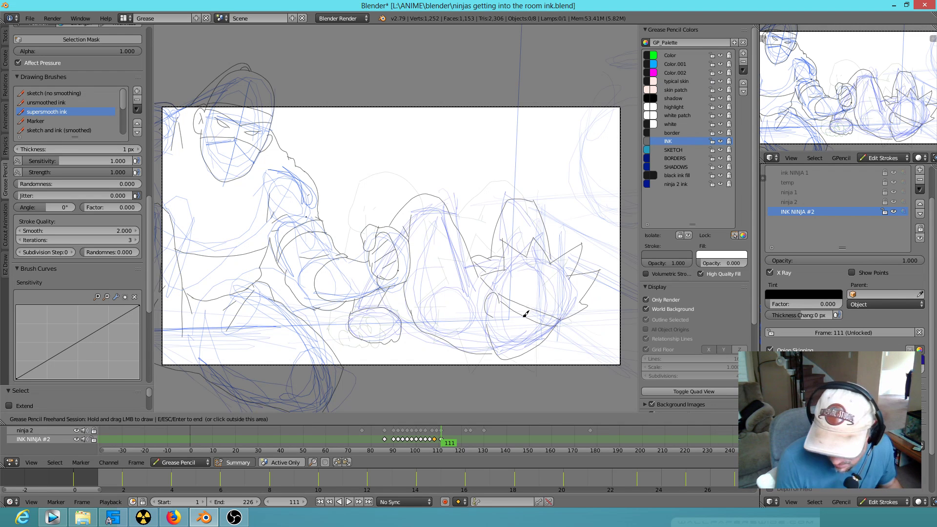
Step: Ink the facial details and the short lines beside the head, and touch up the fist on frame 111
{"action": "mouse_move", "coordinate": [521, 324]}
{"action": "left_mouse_down"}
{"action": "mouse_move", "coordinate": [515, 318]}
{"action": "mouse_move", "coordinate": [543, 331]}
{"action": "left_mouse_up"}
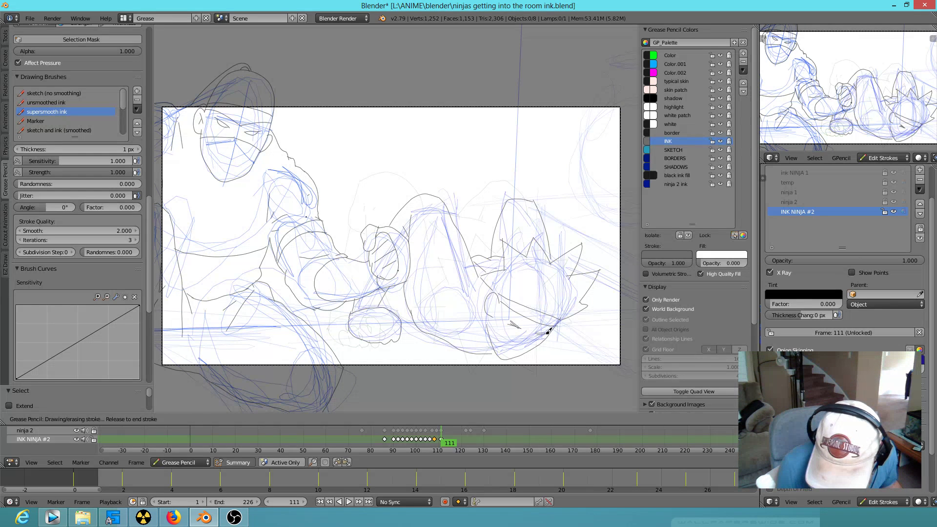
{"action": "left_click_drag", "start_coordinate": [508, 349], "coordinate": [506, 349]}
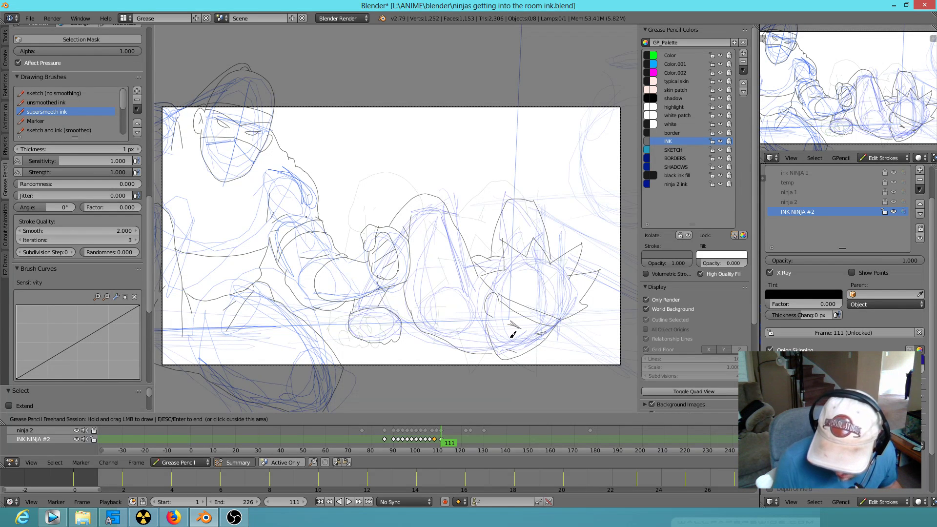
{"action": "left_click_drag", "start_coordinate": [481, 277], "coordinate": [473, 309]}
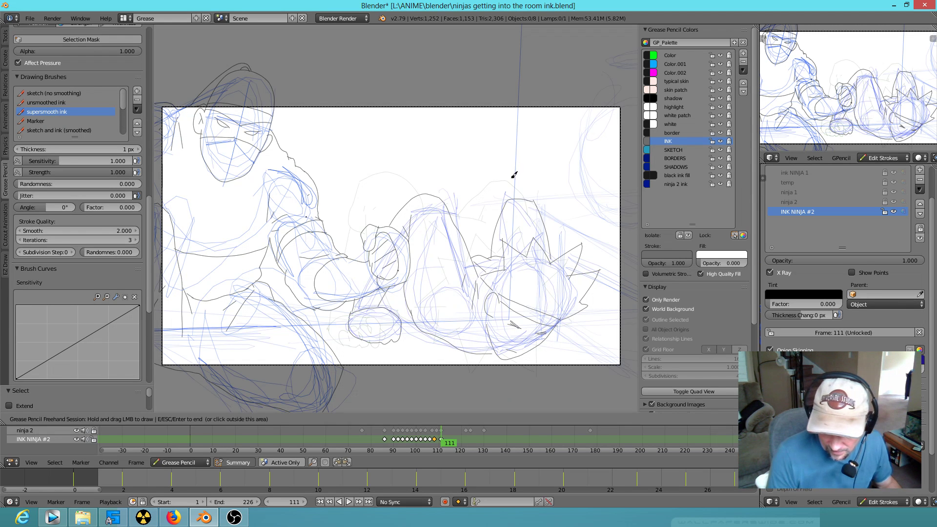
{"action": "mouse_move", "coordinate": [367, 337]}
{"action": "left_mouse_down"}
{"action": "mouse_move", "coordinate": [361, 326]}
{"action": "mouse_move", "coordinate": [405, 321]}
{"action": "left_mouse_up"}
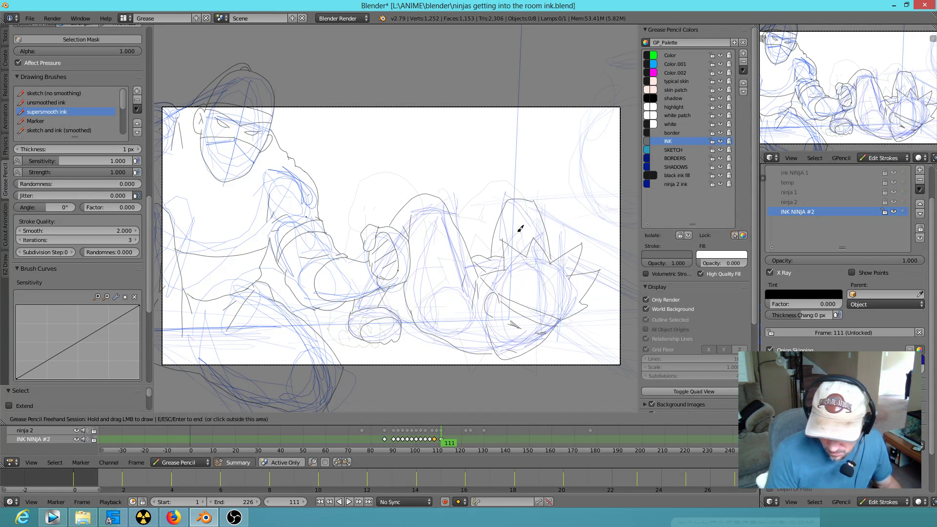
{"action": "left_click_drag", "start_coordinate": [403, 319], "coordinate": [420, 315]}
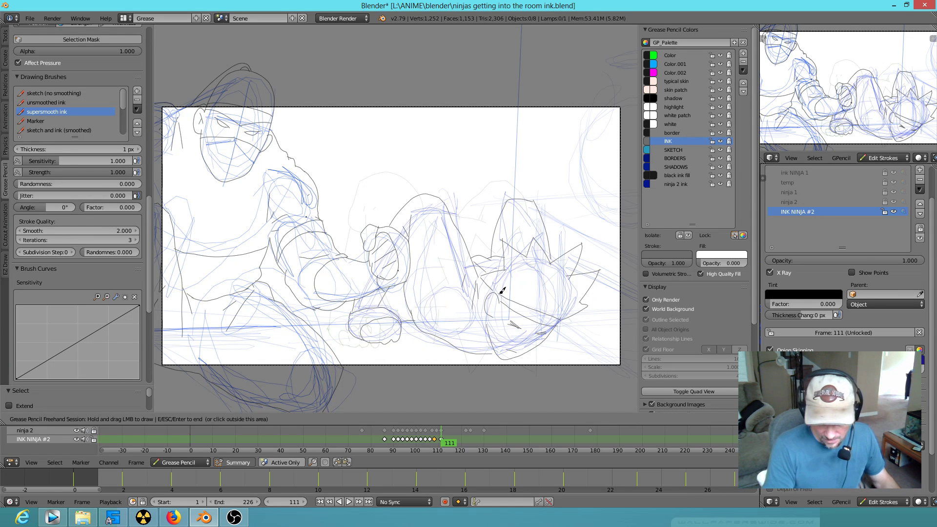
Step: Ink the back contour of the fallen ninja's head, the ear details and a few hair strokes on frame 111
{"action": "scroll", "coordinate": [496, 310], "scroll_direction": "down", "scroll_amount": 3}
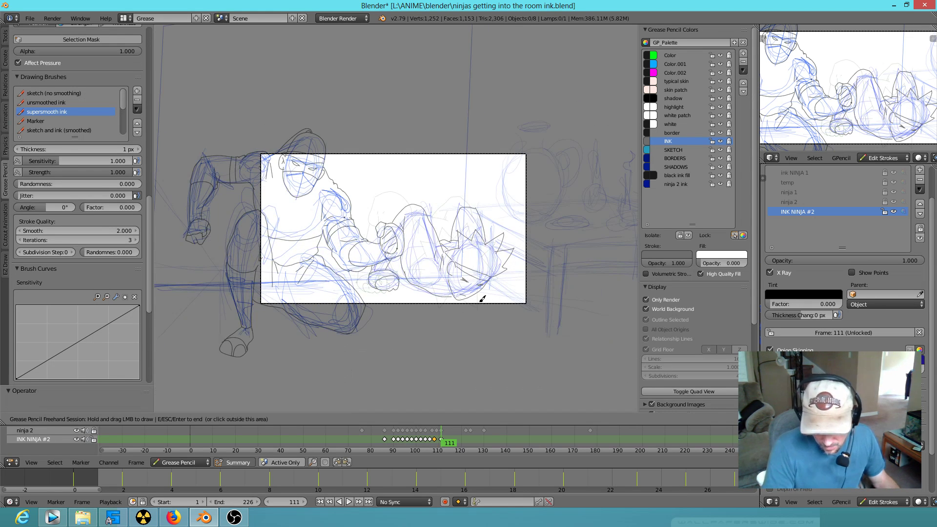
{"action": "scroll", "coordinate": [485, 300], "scroll_direction": "up", "scroll_amount": 6}
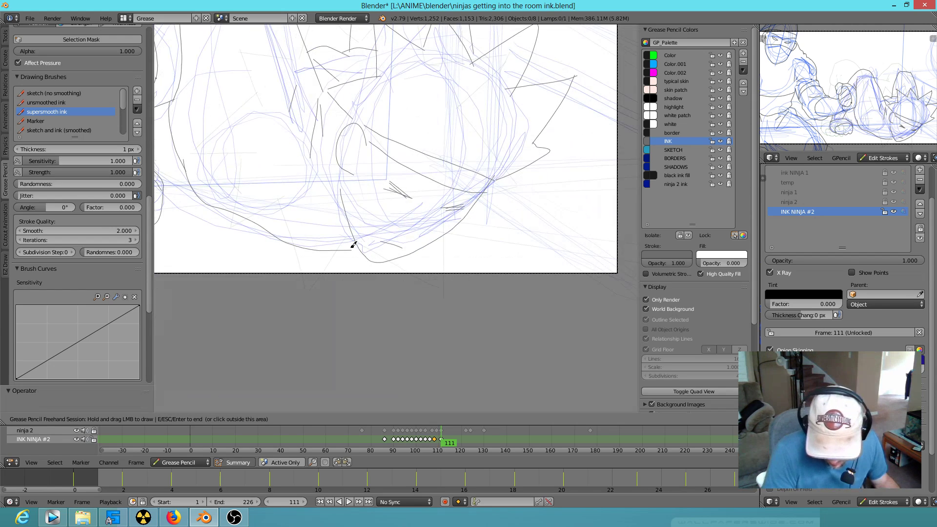
{"action": "key", "text": "Escape"}
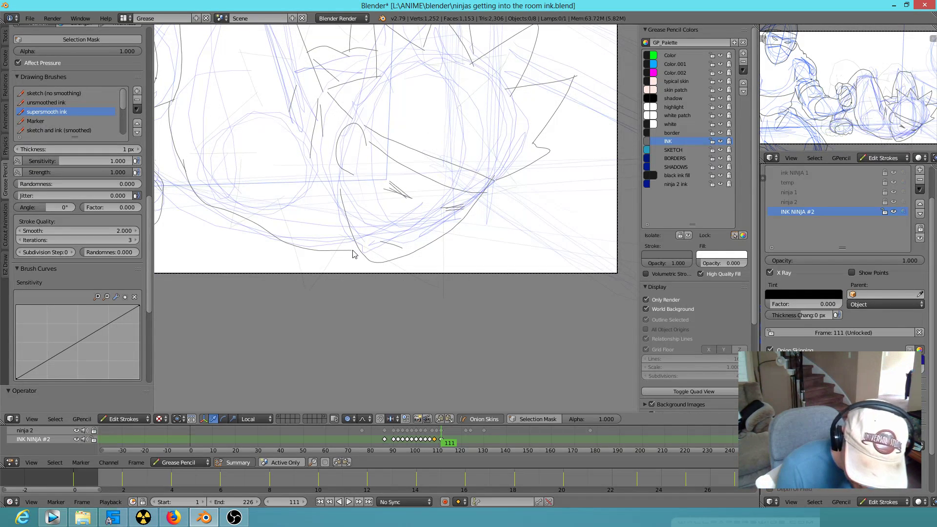
{"action": "key", "text": "d"}
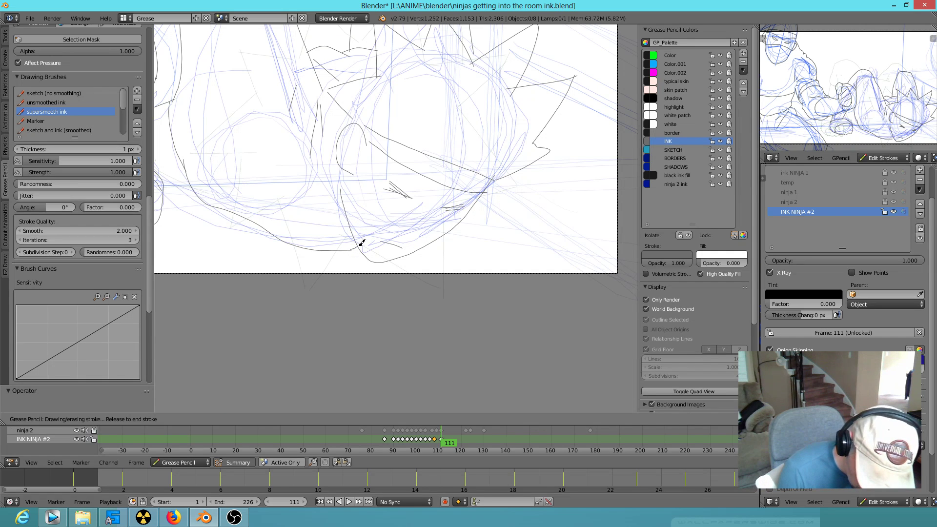
{"action": "mouse_move", "coordinate": [346, 163]}
{"action": "left_mouse_down"}
{"action": "mouse_move", "coordinate": [341, 189]}
{"action": "mouse_move", "coordinate": [339, 153]}
{"action": "mouse_move", "coordinate": [339, 212]}
{"action": "mouse_move", "coordinate": [351, 226]}
{"action": "left_mouse_up"}
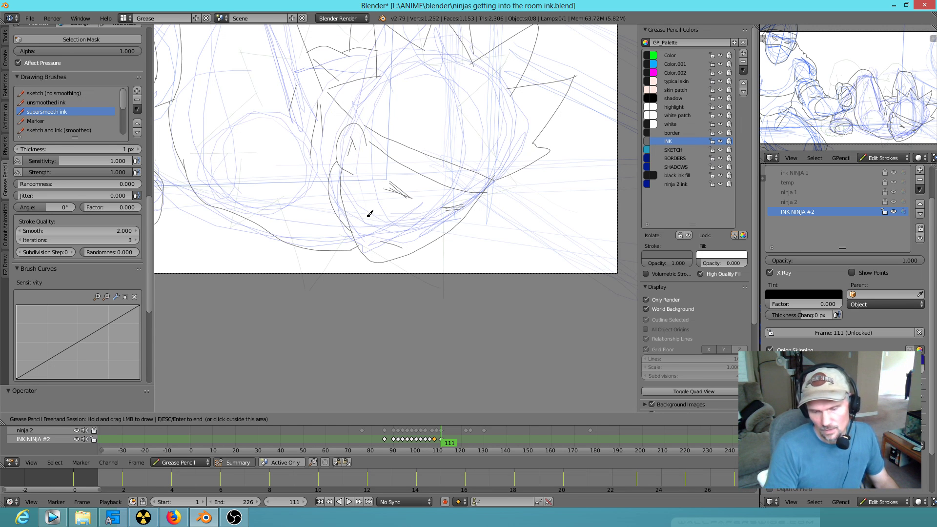
{"action": "left_click_drag", "start_coordinate": [331, 87], "coordinate": [346, 76]}
{"action": "middle_click_drag", "start_coordinate": [551, 151], "coordinate": [526, 205], "text": "shift"}
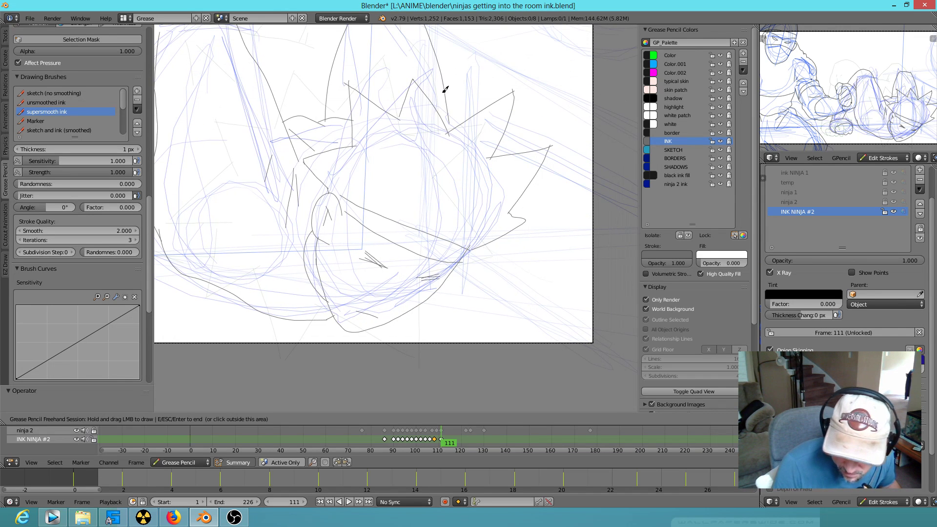
{"action": "left_click_drag", "start_coordinate": [401, 114], "coordinate": [422, 96]}
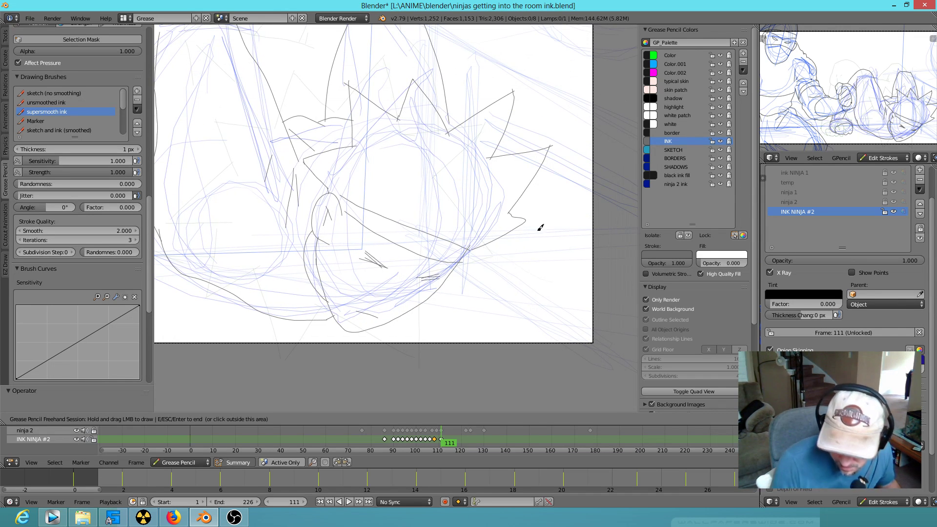
Step: Ink the mask's edge and short crease lines across the lower face of the fallen ninja on frame 111
{"action": "mouse_move", "coordinate": [510, 251]}
{"action": "middle_mouse_down", "text": "shift"}
{"action": "mouse_move", "coordinate": [523, 259]}
{"action": "mouse_move", "coordinate": [485, 259]}
{"action": "mouse_move", "coordinate": [528, 251]}
{"action": "mouse_move", "coordinate": [471, 259]}
{"action": "middle_mouse_up", "text": "shift"}
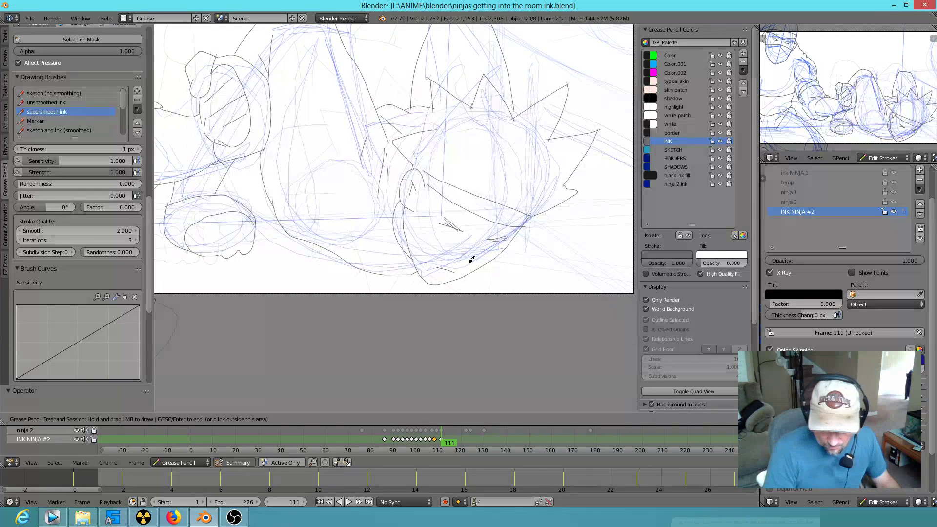
{"action": "left_click_drag", "start_coordinate": [439, 262], "coordinate": [444, 263]}
{"action": "left_click_drag", "start_coordinate": [416, 209], "coordinate": [416, 208]}
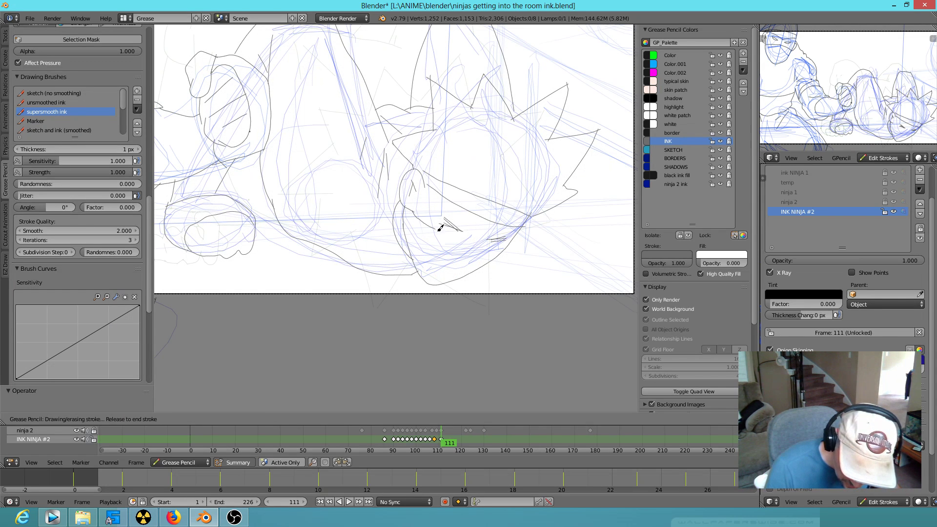
{"action": "mouse_move", "coordinate": [495, 256]}
{"action": "left_mouse_down"}
{"action": "mouse_move", "coordinate": [488, 247]}
{"action": "mouse_move", "coordinate": [459, 251]}
{"action": "mouse_move", "coordinate": [437, 282]}
{"action": "left_mouse_up"}
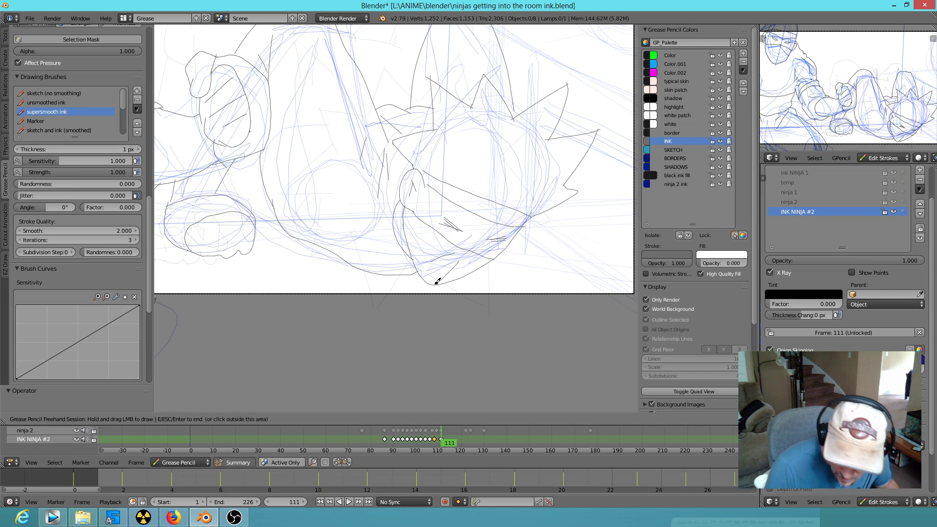
Step: Step back and forth through frames 108 to 104 to compare the inked fall poses
{"action": "key", "text": "Down"}
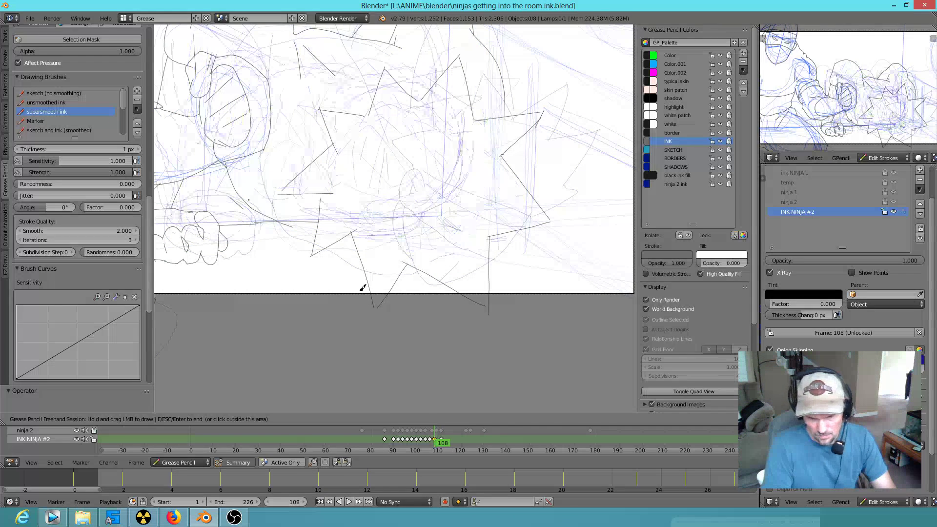
{"action": "key", "text": "ctrl+z"}
{"action": "key", "text": "ctrl+z"}
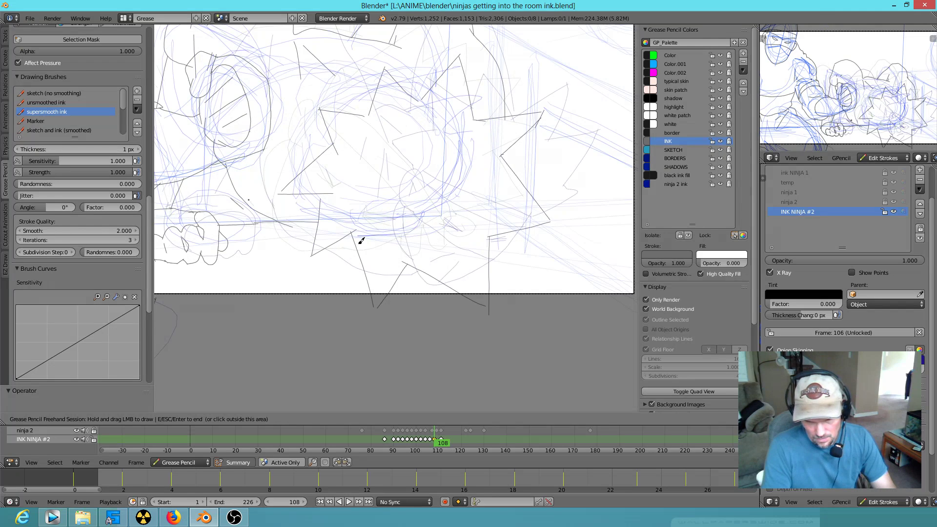
{"action": "scroll", "coordinate": [372, 220], "scroll_direction": "down", "scroll_amount": 2}
{"action": "key", "text": "Left"}
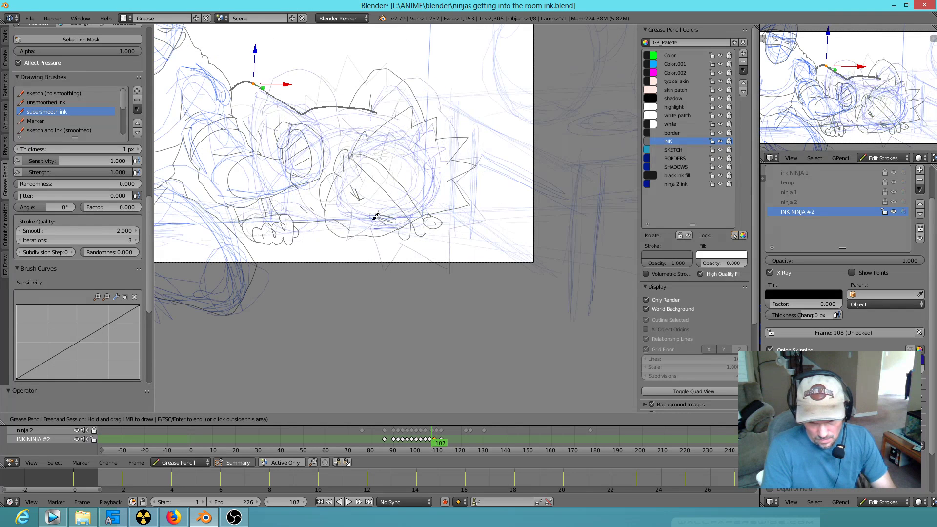
{"action": "key", "text": "Left"}
{"action": "key", "text": "Left"}
{"action": "key", "text": "Left"}
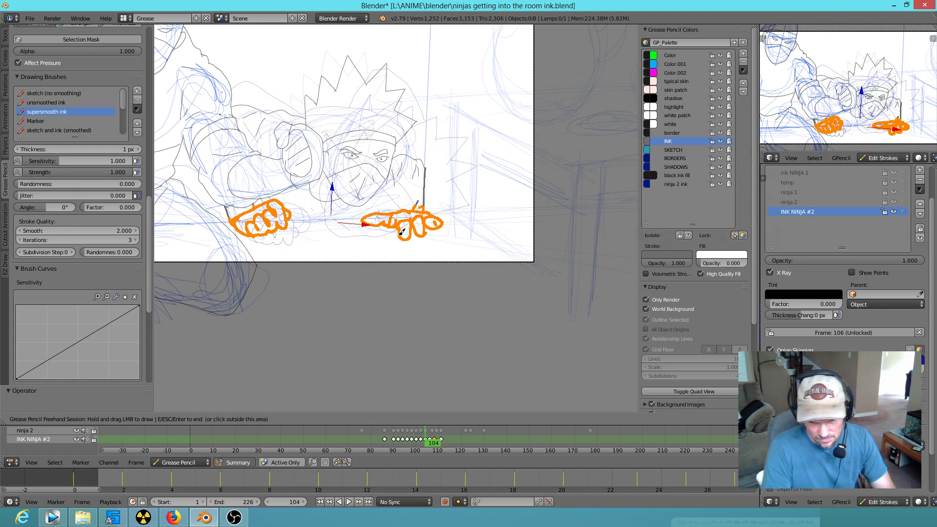
{"action": "key", "text": "Right"}
{"action": "key", "text": "Right"}
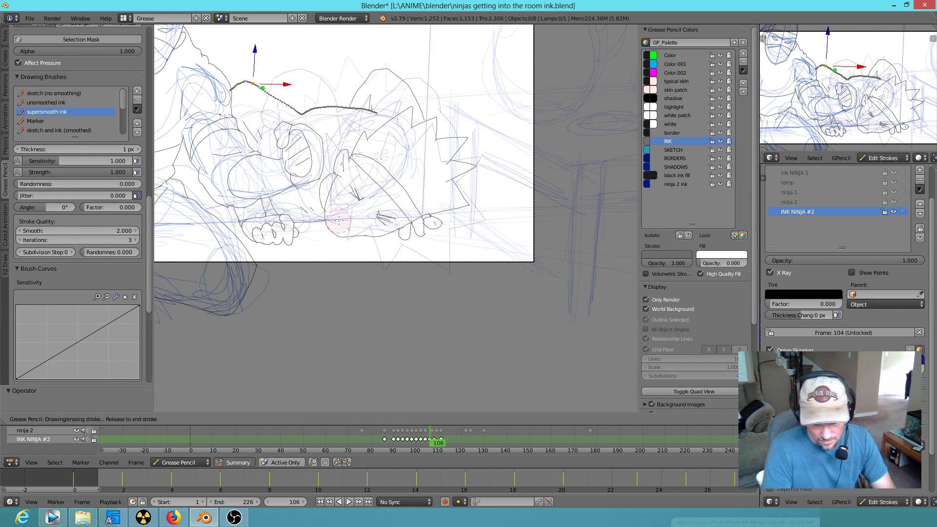
{"action": "key", "text": "Left"}
{"action": "key", "text": "Left"}
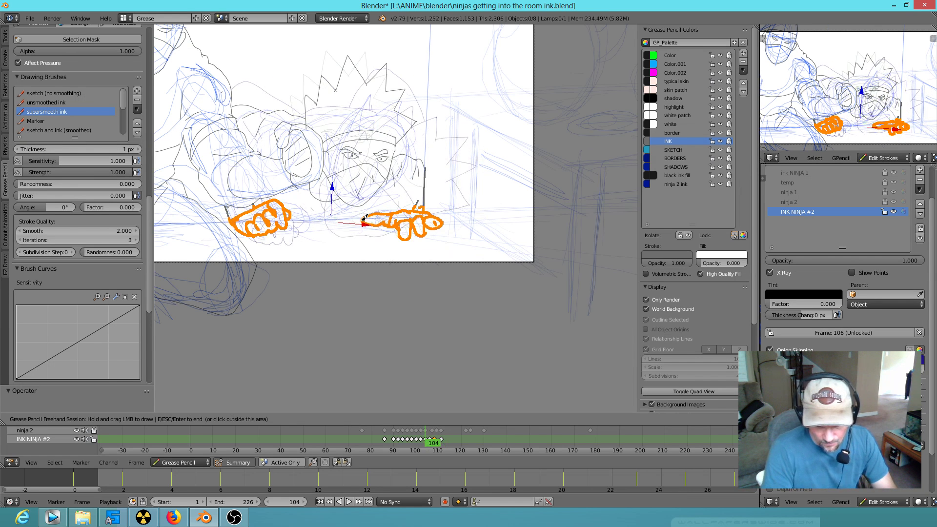
{"action": "key", "text": "Right"}
{"action": "key", "text": "Right"}
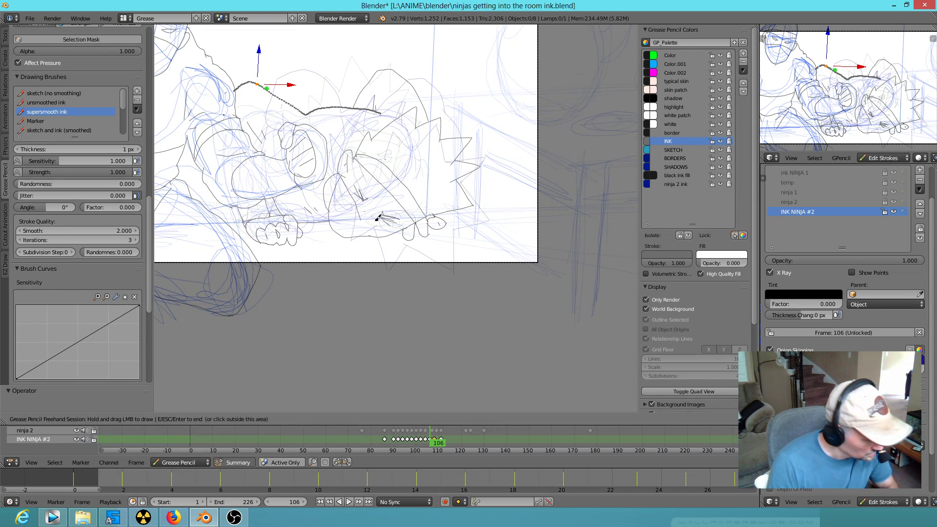
{"action": "key", "text": "Escape"}
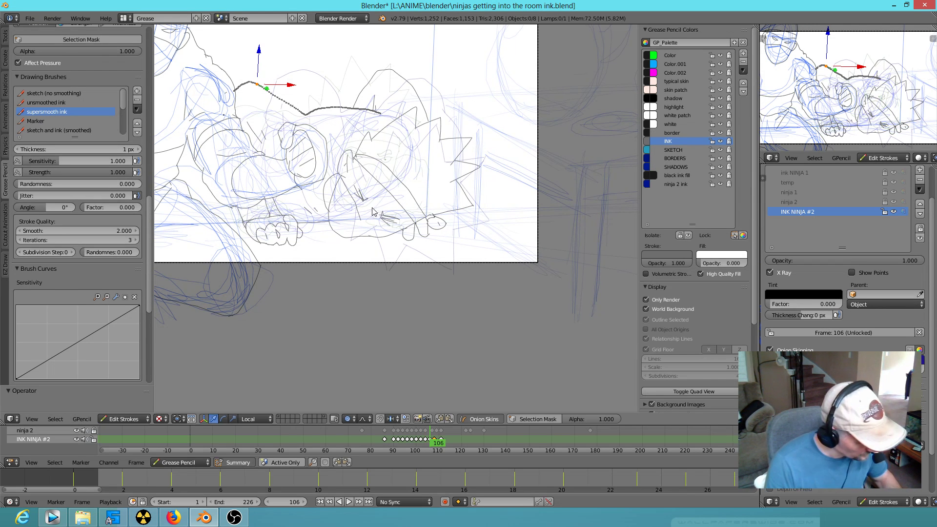
Step: Flip repeatedly between the frames around 106 to 109 to check the transition from the face-down pose to the spiky impact pose
{"action": "key", "text": "Up"}
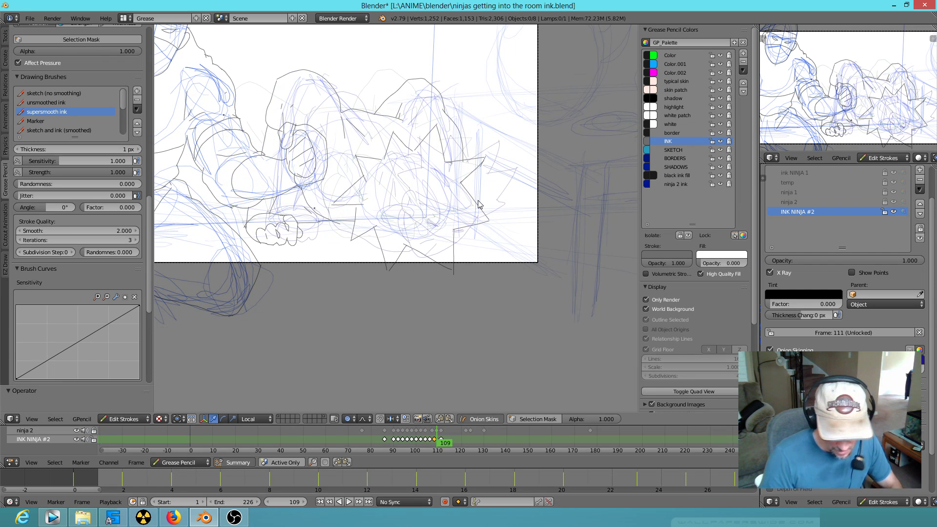
{"action": "key", "text": "Left"}
{"action": "key", "text": "Right"}
{"action": "key", "text": "Left"}
{"action": "key", "text": "Left"}
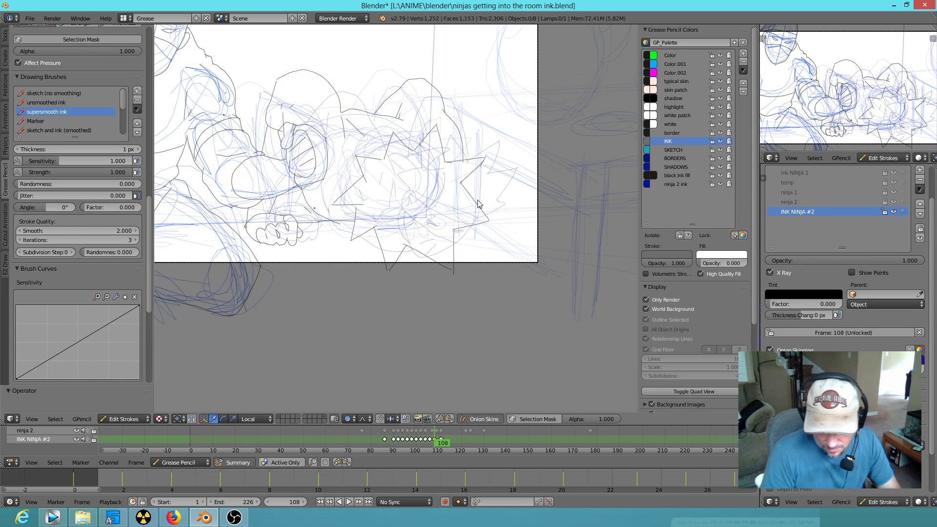
{"action": "key", "text": "Right"}
{"action": "key", "text": "Left"}
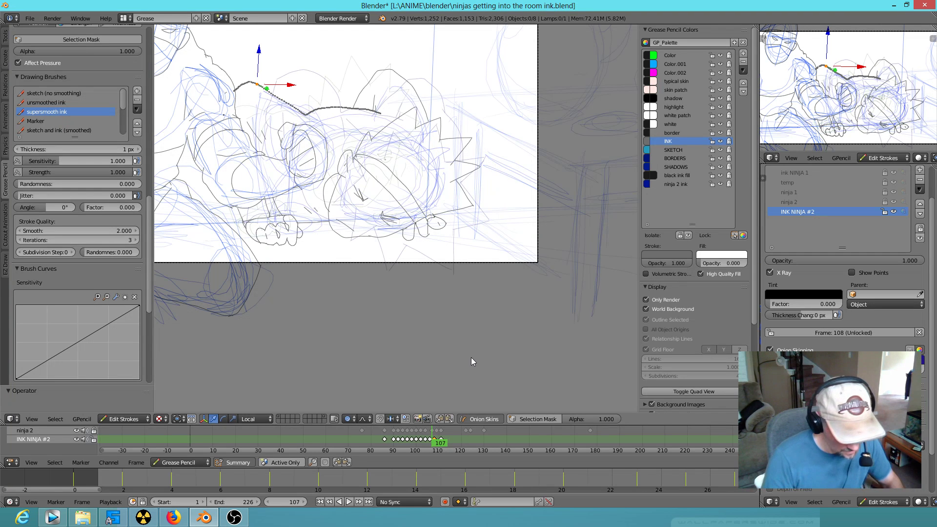
{"action": "key", "text": "Right"}
{"action": "key", "text": "Left"}
{"action": "scroll", "coordinate": [467, 436], "scroll_direction": "up", "scroll_amount": 10}
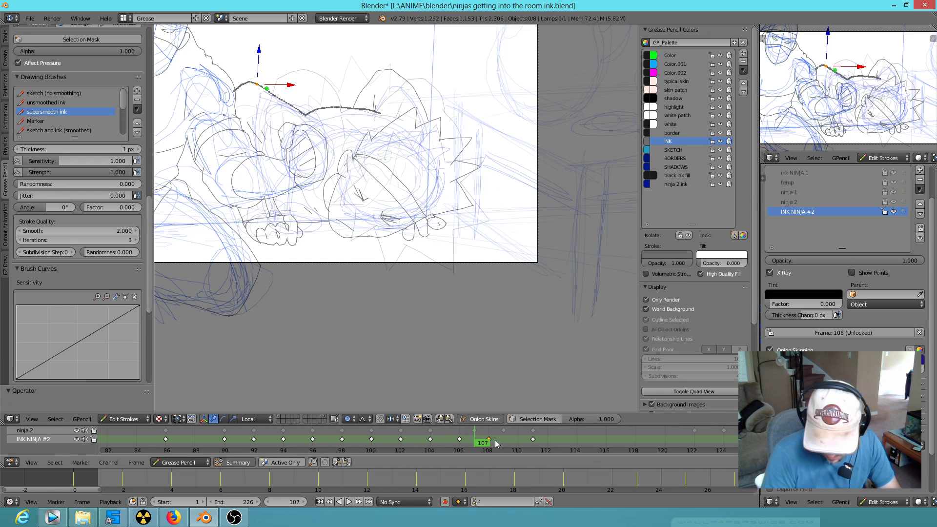
{"action": "key", "text": "Left"}
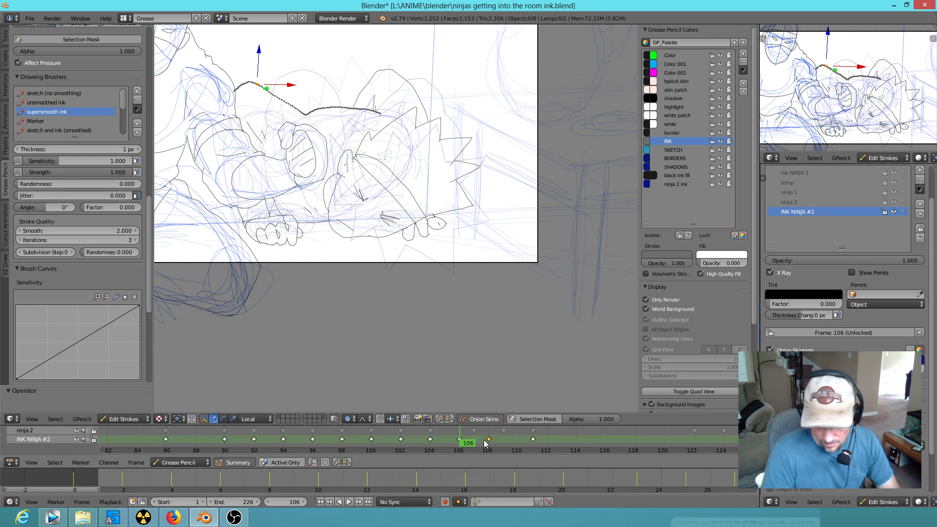
{"action": "key", "text": "Right"}
{"action": "key", "text": "Right"}
{"action": "key", "text": "Left"}
{"action": "key", "text": "Left"}
{"action": "key", "text": "Left"}
{"action": "key", "text": "Left"}
{"action": "key", "text": "Right"}
{"action": "key", "text": "Right"}
{"action": "key", "text": "Right"}
{"action": "key", "text": "Right"}
{"action": "key", "text": "Left"}
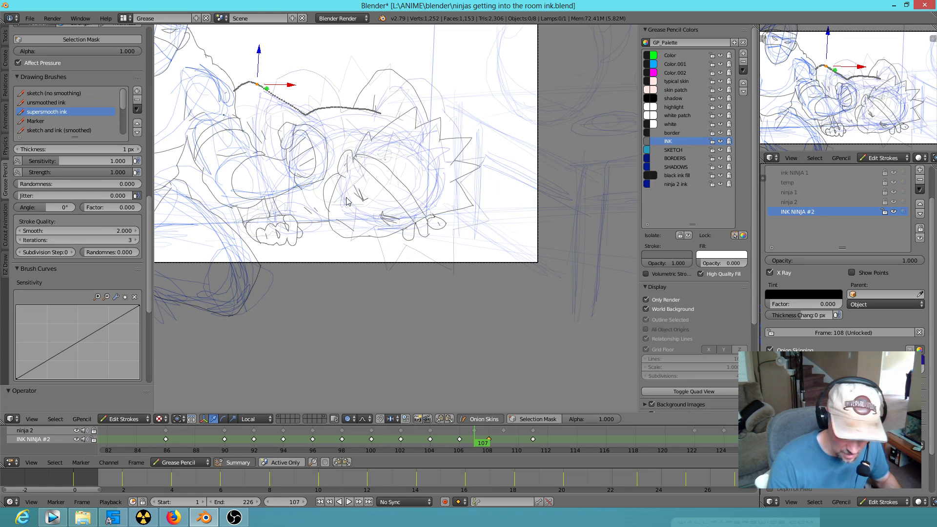
{"action": "scroll", "coordinate": [395, 182], "scroll_direction": "up", "scroll_amount": 2}
{"action": "scroll", "coordinate": [395, 182], "scroll_direction": "up", "scroll_amount": 5}
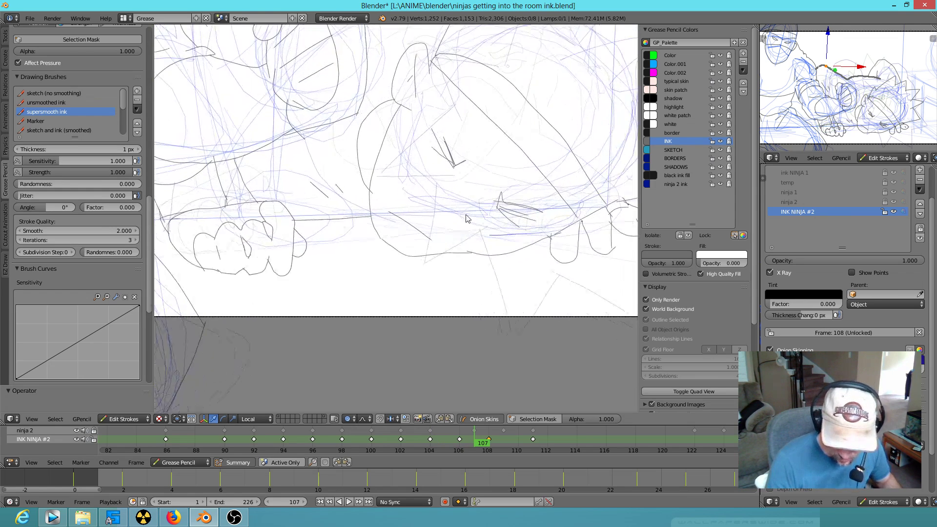
{"action": "left_click", "coordinate": [429, 202]}
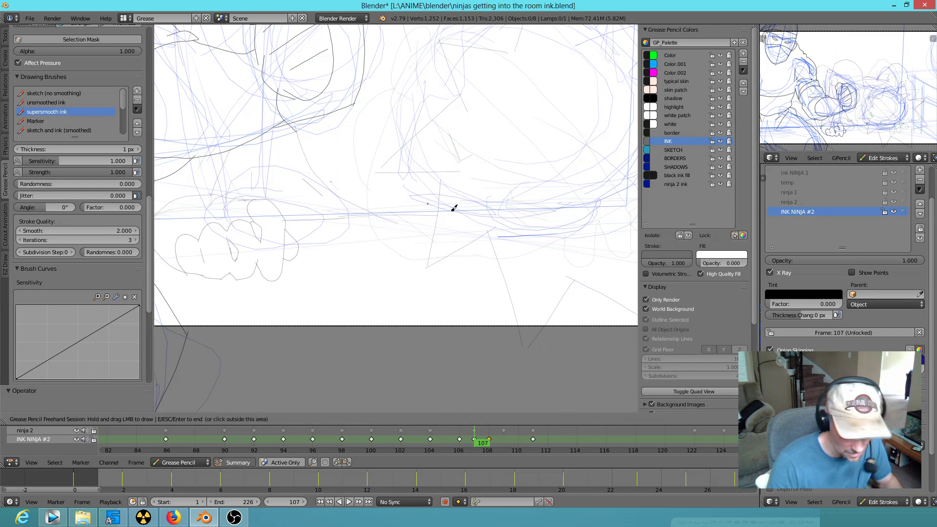
{"action": "key", "text": "ctrl+z"}
Step: Ink the mask's edge from the ear to the chin and add short crease lines on the ninja's head on frame 106
{"action": "left_click", "coordinate": [488, 440]}
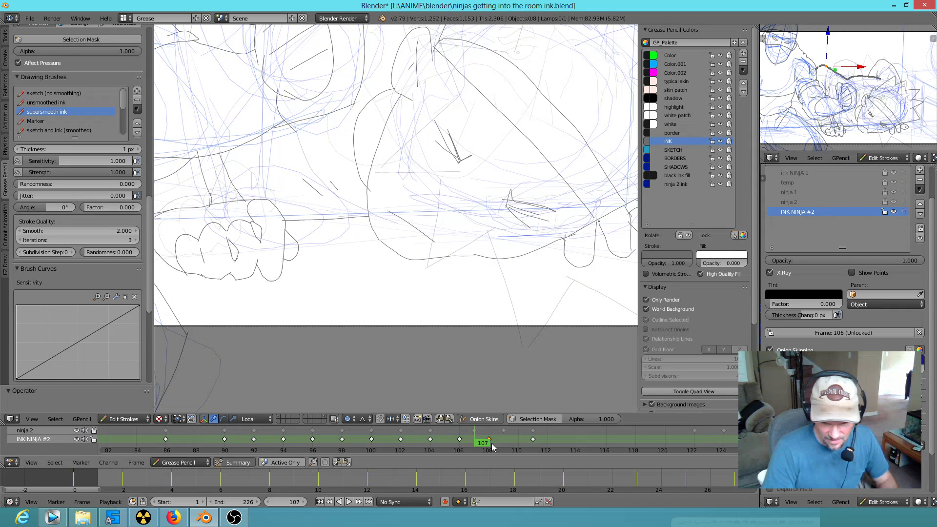
{"action": "left_click", "coordinate": [460, 442]}
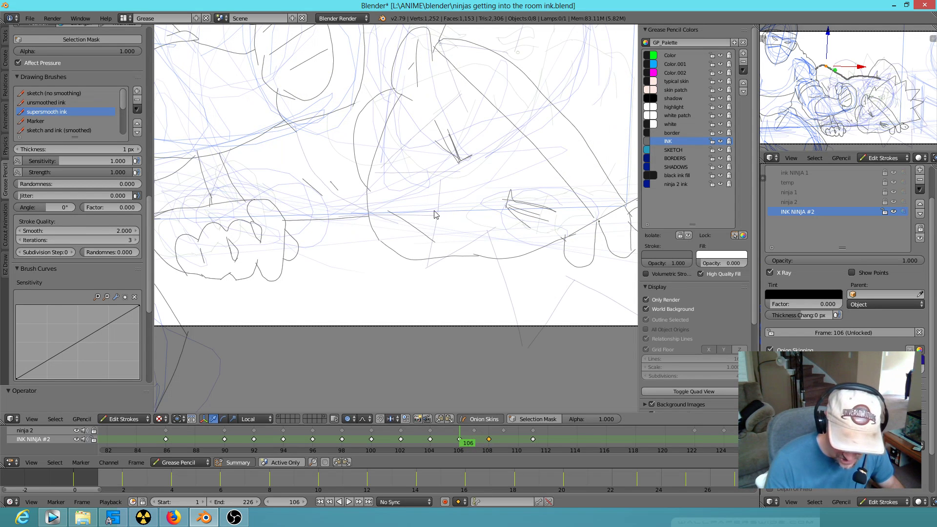
{"action": "key", "text": "d"}
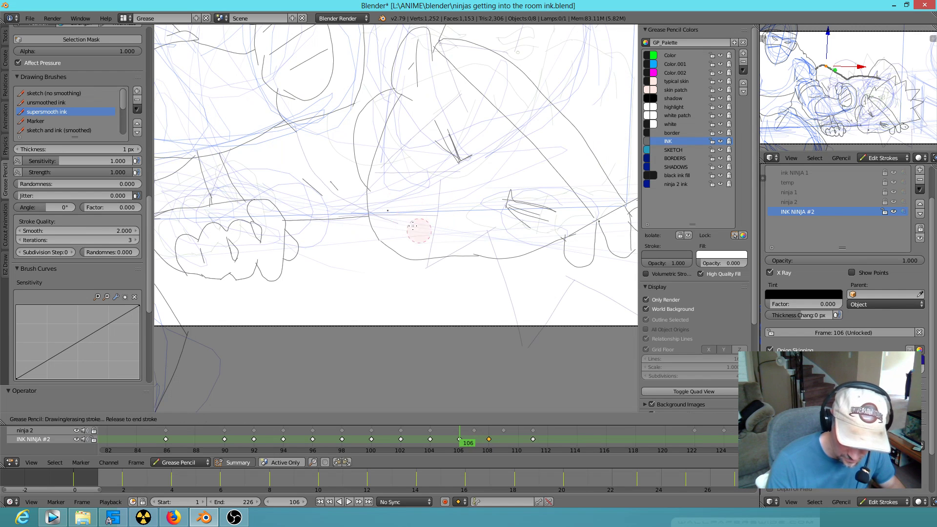
{"action": "mouse_move", "coordinate": [411, 95]}
{"action": "left_mouse_down"}
{"action": "mouse_move", "coordinate": [443, 161]}
{"action": "mouse_move", "coordinate": [475, 194]}
{"action": "mouse_move", "coordinate": [498, 253]}
{"action": "left_mouse_up"}
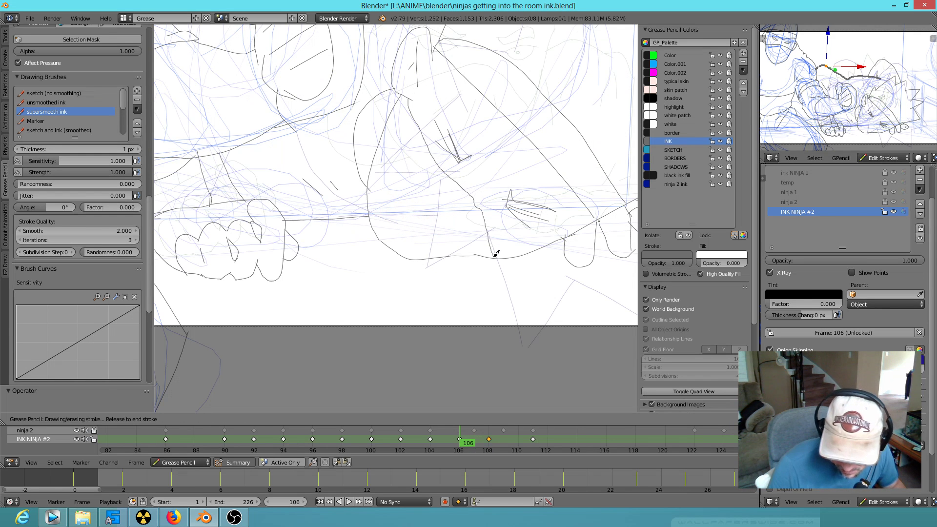
{"action": "left_click_drag", "start_coordinate": [421, 207], "coordinate": [408, 227]}
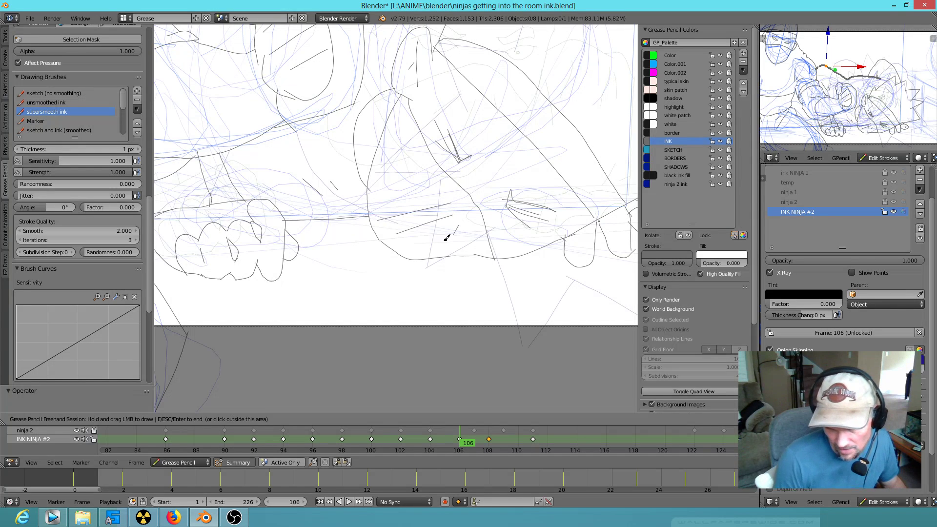
{"action": "key", "text": "Tab"}
{"action": "scroll", "coordinate": [477, 166], "scroll_direction": "down", "scroll_amount": 4}
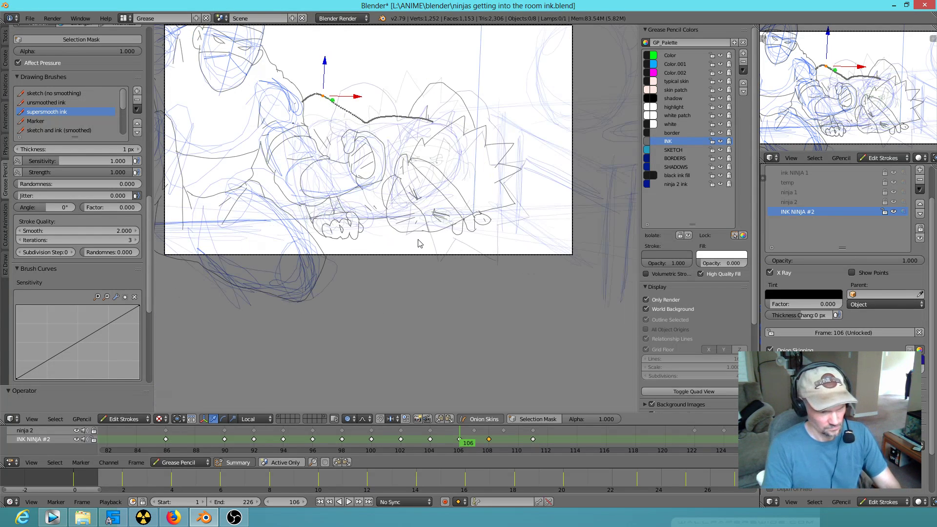
Step: Step through the inked poses from frame 106 to 111 and move on to frame 122
{"action": "key", "text": "Right"}
{"action": "key", "text": "Right"}
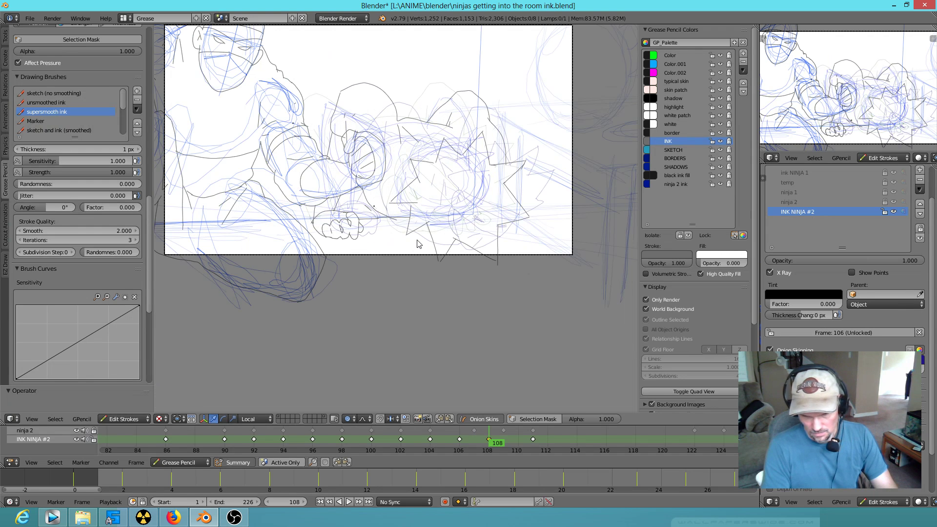
{"action": "key", "text": "Right"}
{"action": "key", "text": "Right"}
{"action": "key", "text": "Right"}
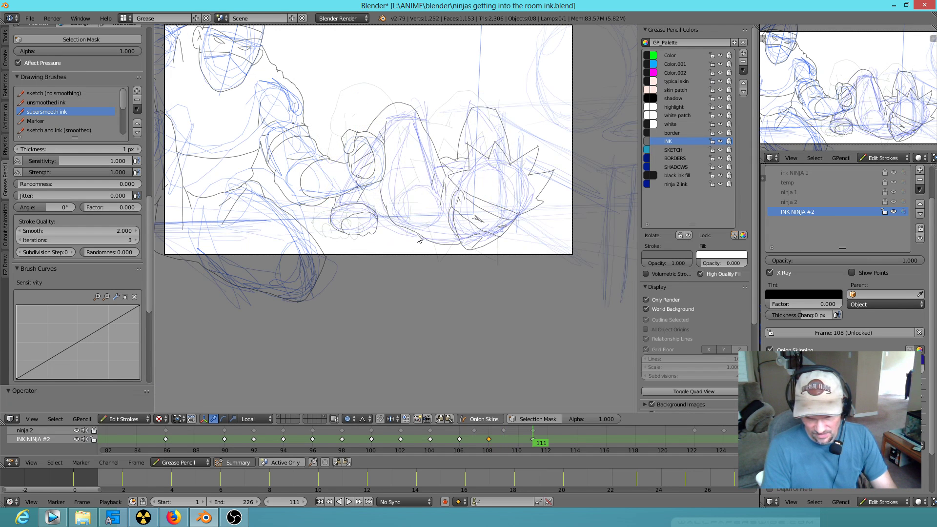
{"action": "key", "text": "Up"}
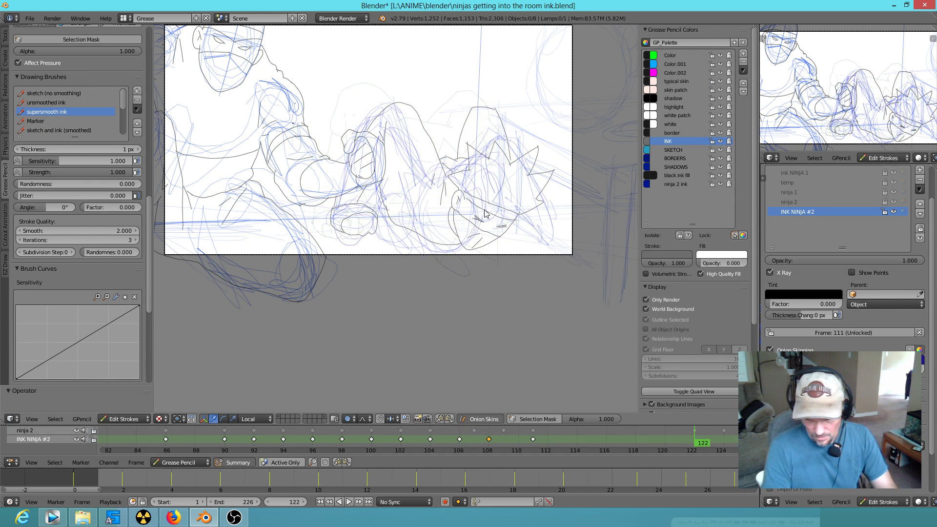
Step: Flip repeatedly between frames 111 and 122 to compare the inked landing pose with the sketch
{"action": "key", "text": "Up"}
{"action": "key", "text": "Down"}
{"action": "key", "text": "Down"}
{"action": "key", "text": "Down"}
{"action": "key", "text": "Up"}
{"action": "key", "text": "Up"}
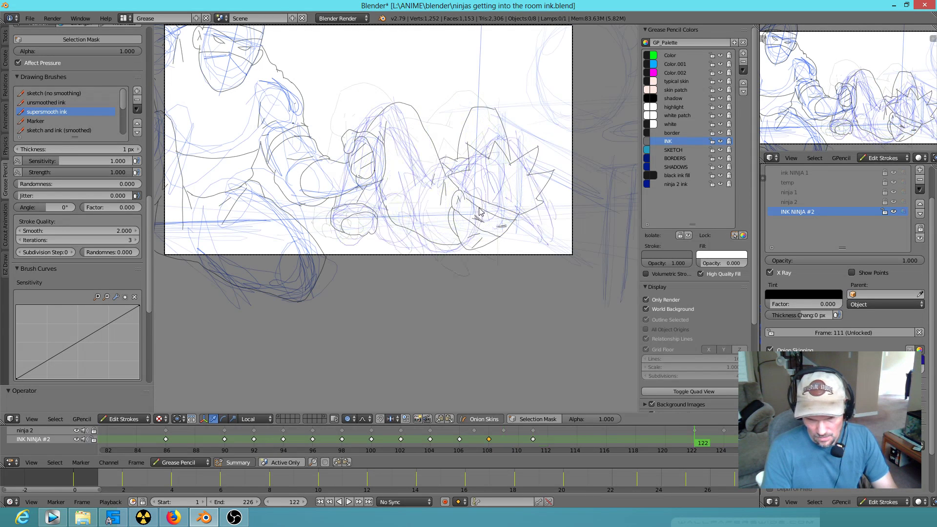
Step: Select the mask's edge stroke and duplicate the inked frame 111 pose into a keyframe at frame 122
{"action": "scroll", "coordinate": [486, 211], "scroll_direction": "up", "scroll_amount": 7}
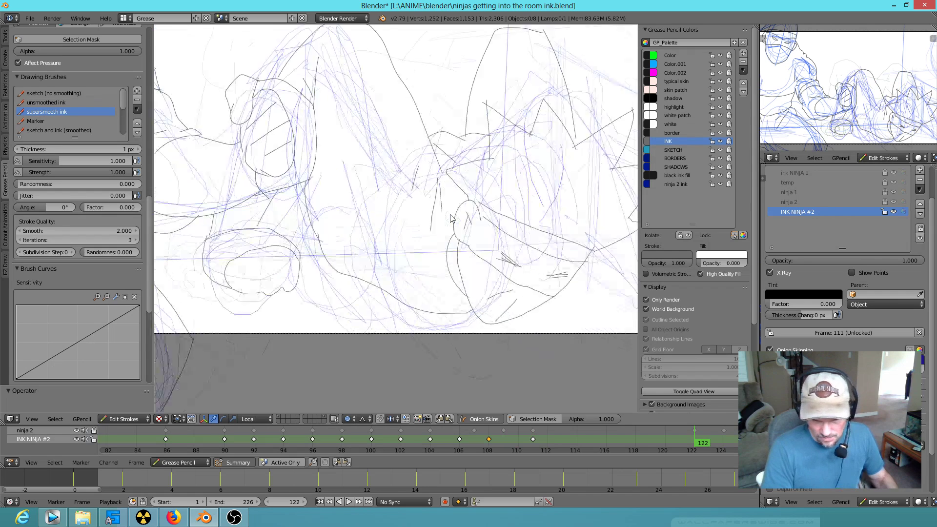
{"action": "scroll", "coordinate": [452, 223], "scroll_direction": "down", "scroll_amount": 2}
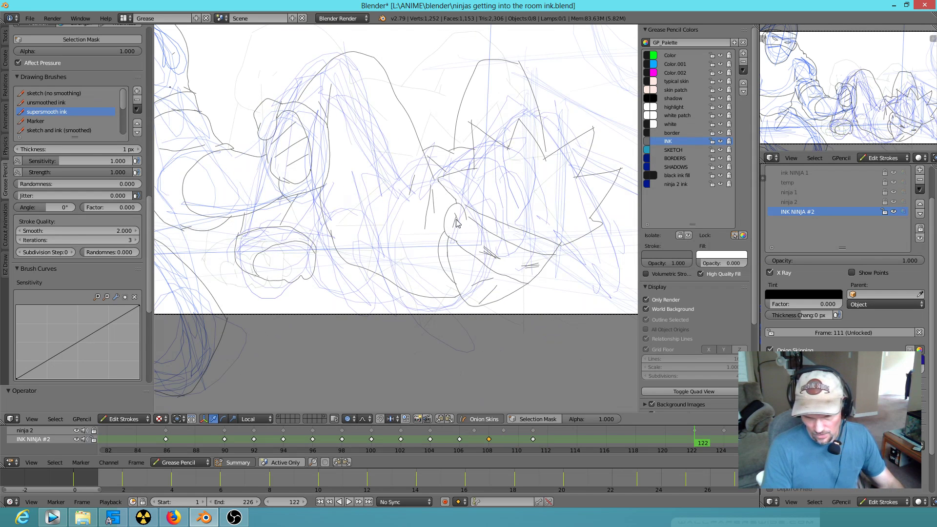
{"action": "right_click", "coordinate": [467, 223]}
{"action": "key", "text": "c"}
{"action": "key", "text": "Escape"}
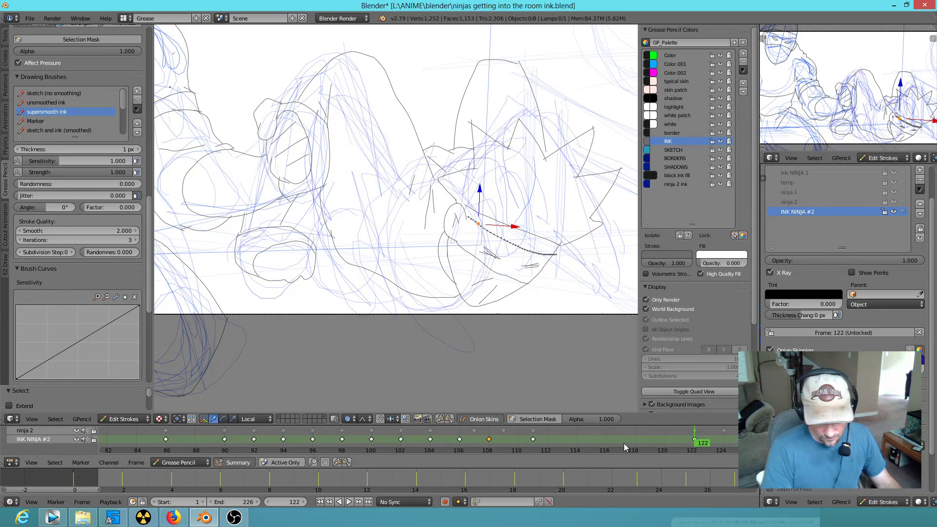
Step: Play and scrub the animation around frames 111 to 122 to check the hold between the two poses
{"action": "mouse_move", "coordinate": [704, 447]}
{"action": "left_mouse_down"}
{"action": "mouse_move", "coordinate": [496, 446]}
{"action": "mouse_move", "coordinate": [656, 446]}
{"action": "mouse_move", "coordinate": [686, 432]}
{"action": "mouse_move", "coordinate": [523, 442]}
{"action": "mouse_move", "coordinate": [696, 442]}
{"action": "left_mouse_up"}
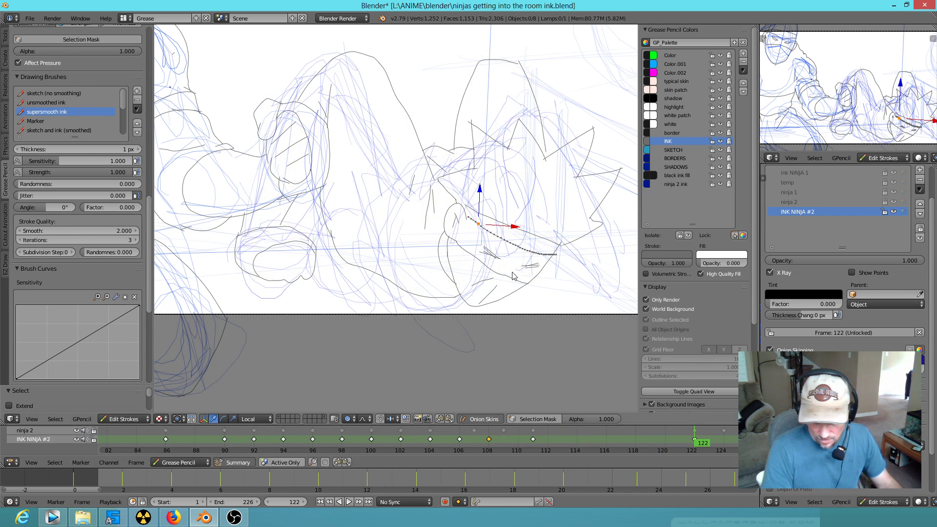
{"action": "scroll", "coordinate": [513, 274], "scroll_direction": "down", "scroll_amount": 3}
{"action": "key", "text": "alt+a"}
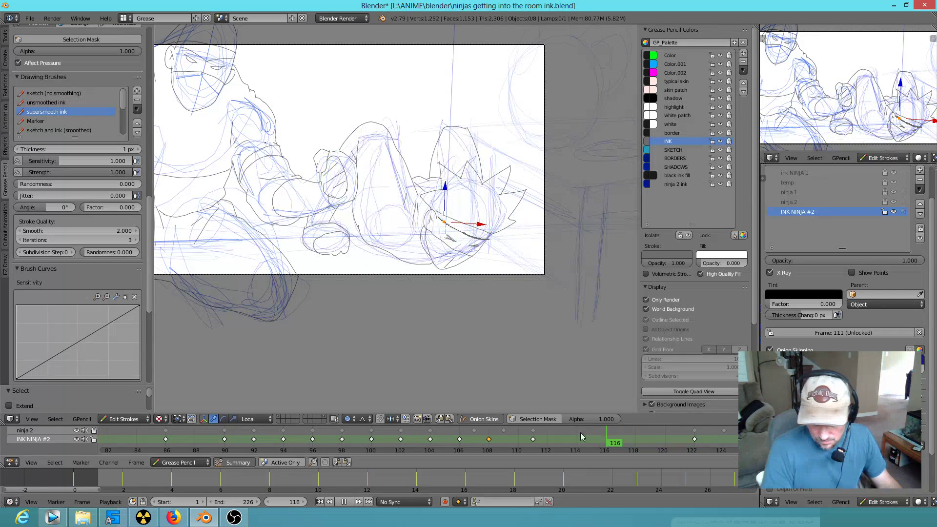
{"action": "mouse_move", "coordinate": [732, 446]}
{"action": "left_mouse_down"}
{"action": "mouse_move", "coordinate": [688, 426]}
{"action": "mouse_move", "coordinate": [633, 446]}
{"action": "mouse_move", "coordinate": [649, 449]}
{"action": "left_mouse_up"}
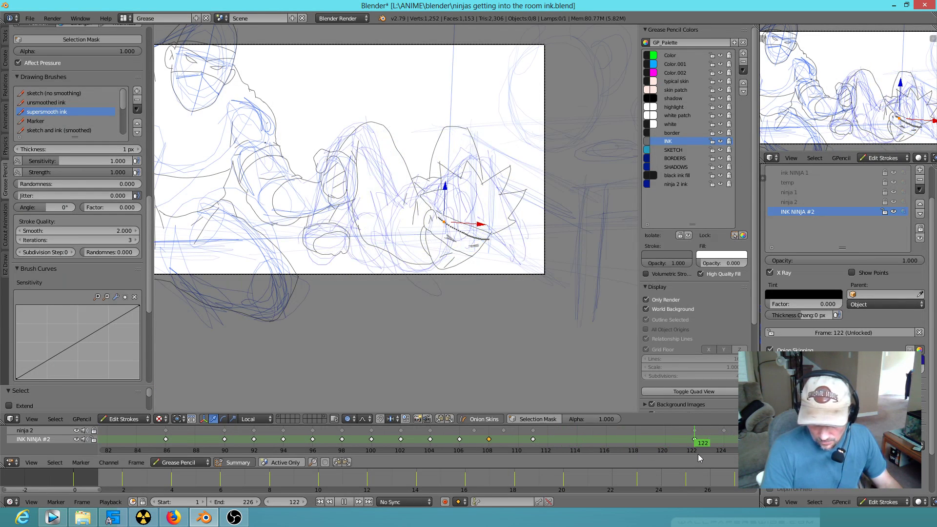
{"action": "key", "text": "alt+a"}
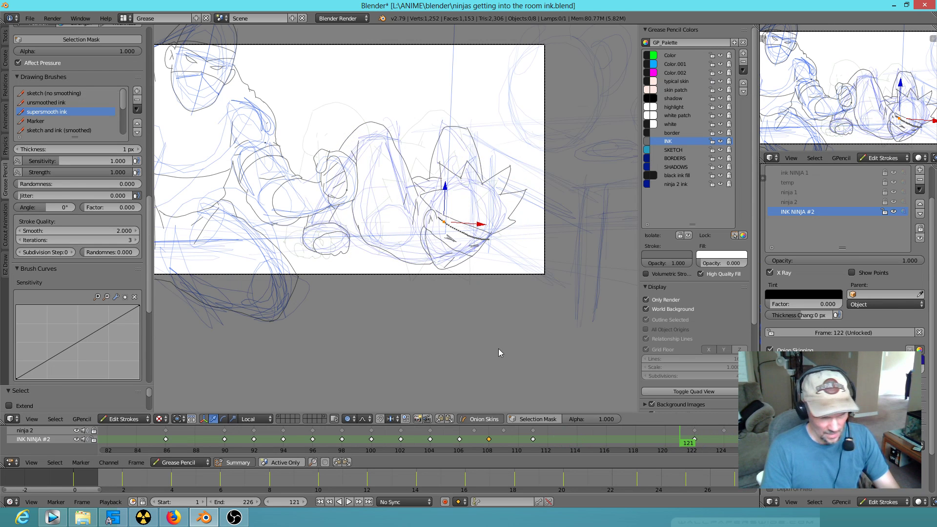
Step: On frame 122, erase the copied head and ink the bent limb behind it over the sketch
{"action": "key", "text": "Right"}
{"action": "middle_click_drag", "start_coordinate": [480, 224], "coordinate": [436, 255], "text": "shift"}
{"action": "scroll", "coordinate": [436, 254], "scroll_direction": "up", "scroll_amount": 2}
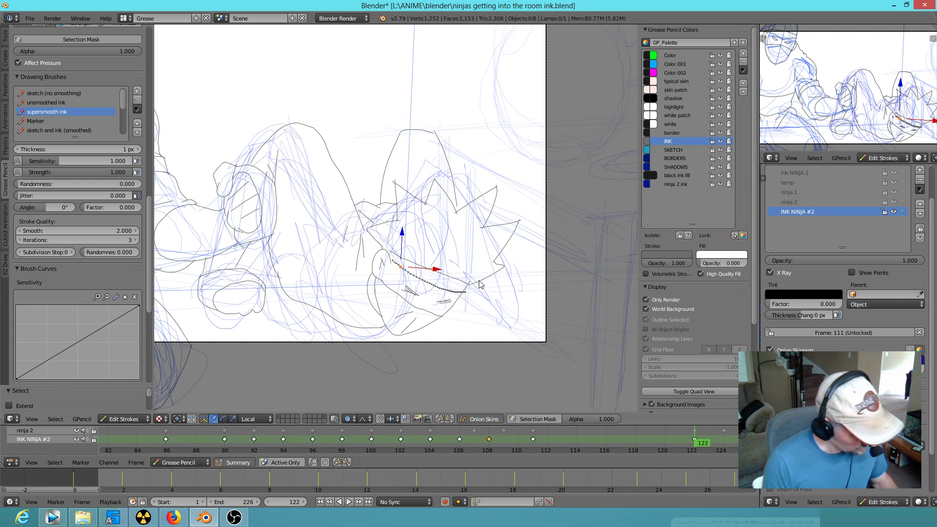
{"action": "mouse_move", "coordinate": [484, 272]}
{"action": "left_mouse_down"}
{"action": "mouse_move", "coordinate": [475, 279]}
{"action": "mouse_move", "coordinate": [413, 130]}
{"action": "mouse_move", "coordinate": [387, 180]}
{"action": "mouse_move", "coordinate": [418, 236]}
{"action": "mouse_move", "coordinate": [384, 251]}
{"action": "mouse_move", "coordinate": [385, 230]}
{"action": "mouse_move", "coordinate": [461, 236]}
{"action": "mouse_move", "coordinate": [479, 295]}
{"action": "mouse_move", "coordinate": [372, 270]}
{"action": "mouse_move", "coordinate": [423, 306]}
{"action": "left_mouse_up"}
{"action": "mouse_move", "coordinate": [396, 204]}
{"action": "left_mouse_down"}
{"action": "mouse_move", "coordinate": [394, 197]}
{"action": "mouse_move", "coordinate": [447, 167]}
{"action": "mouse_move", "coordinate": [471, 171]}
{"action": "mouse_move", "coordinate": [496, 230]}
{"action": "mouse_move", "coordinate": [460, 234]}
{"action": "mouse_move", "coordinate": [444, 262]}
{"action": "left_mouse_up"}
{"action": "mouse_move", "coordinate": [453, 242]}
{"action": "left_mouse_down"}
{"action": "mouse_move", "coordinate": [462, 205]}
{"action": "mouse_move", "coordinate": [494, 220]}
{"action": "mouse_move", "coordinate": [523, 323]}
{"action": "mouse_move", "coordinate": [454, 244]}
{"action": "mouse_move", "coordinate": [502, 318]}
{"action": "left_mouse_up"}
{"action": "mouse_move", "coordinate": [498, 318]}
{"action": "left_mouse_down"}
{"action": "mouse_move", "coordinate": [525, 315]}
{"action": "mouse_move", "coordinate": [495, 361]}
{"action": "mouse_move", "coordinate": [545, 342]}
{"action": "mouse_move", "coordinate": [551, 364]}
{"action": "left_mouse_up"}
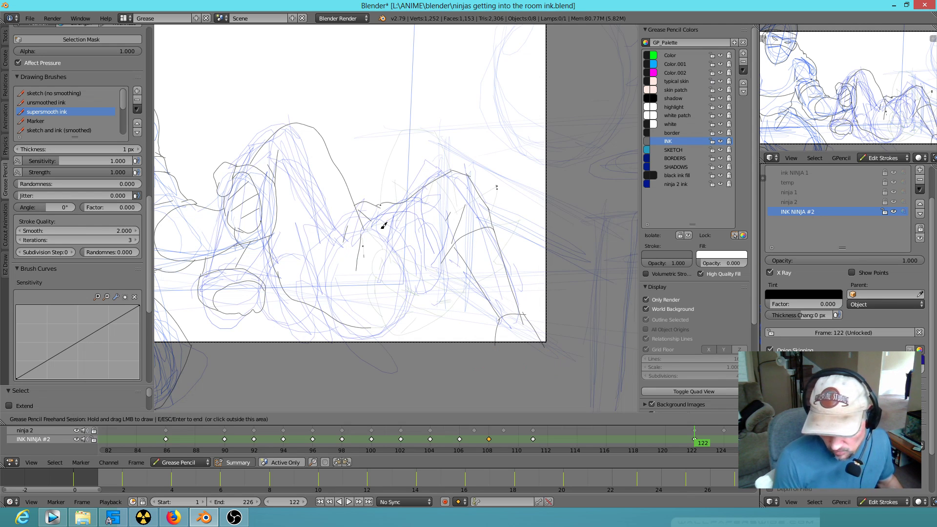
Step: Undo the last strokes and ink the jagged spikes around both sides of the head on frame 122
{"action": "key", "text": "ctrl+z"}
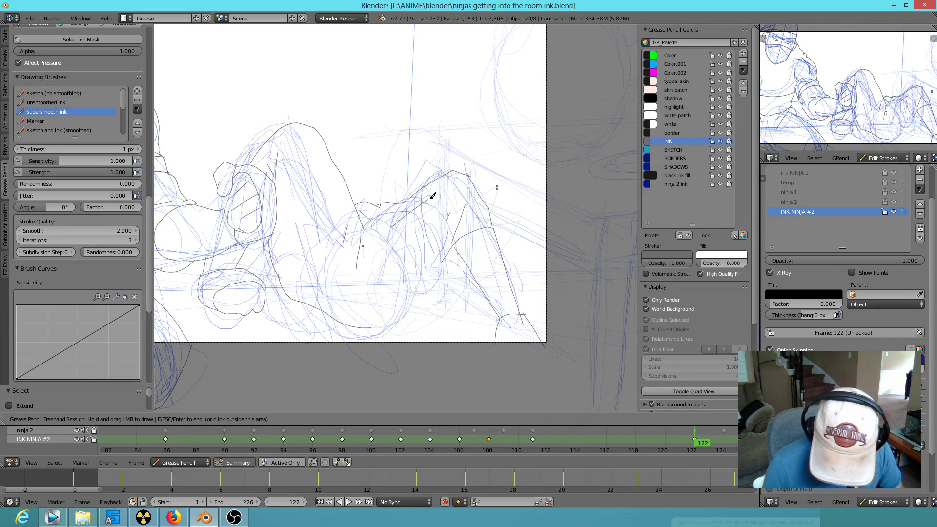
{"action": "key", "text": "ctrl+z"}
{"action": "key", "text": "Up"}
{"action": "mouse_move", "coordinate": [431, 229]}
{"action": "left_mouse_down"}
{"action": "mouse_move", "coordinate": [460, 224]}
{"action": "mouse_move", "coordinate": [441, 256]}
{"action": "left_mouse_up"}
{"action": "mouse_move", "coordinate": [465, 205]}
{"action": "left_mouse_down"}
{"action": "mouse_move", "coordinate": [448, 256]}
{"action": "mouse_move", "coordinate": [483, 261]}
{"action": "left_mouse_up"}
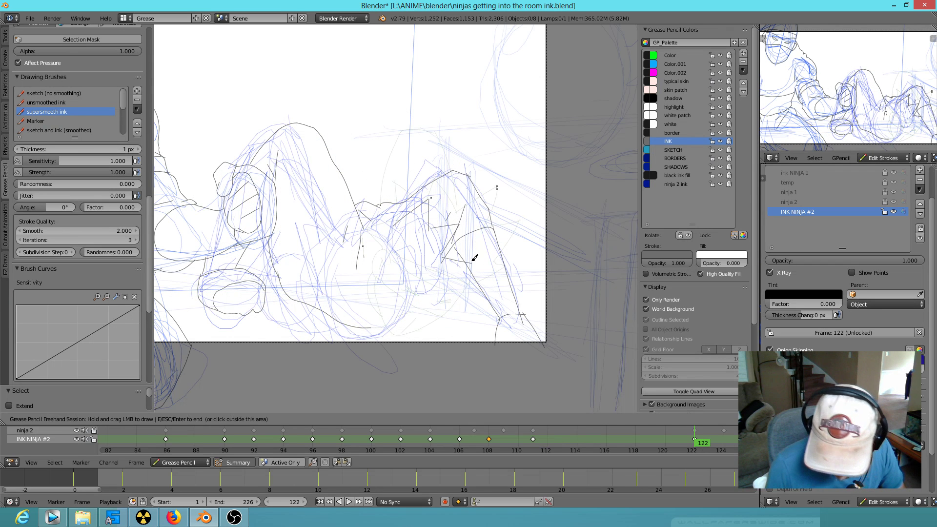
{"action": "mouse_move", "coordinate": [391, 216]}
{"action": "left_mouse_down"}
{"action": "mouse_move", "coordinate": [377, 205]}
{"action": "mouse_move", "coordinate": [369, 249]}
{"action": "left_mouse_up"}
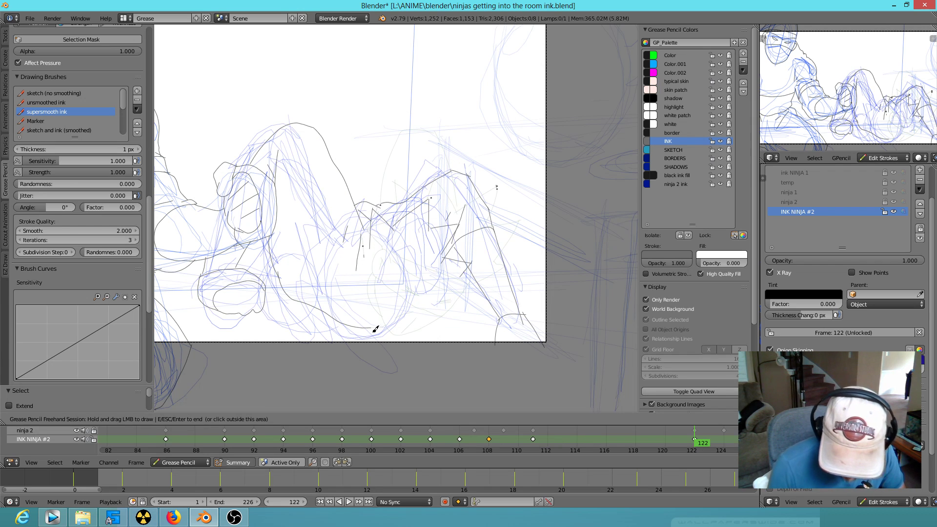
{"action": "key", "text": "Down"}
{"action": "key", "text": "Up"}
{"action": "mouse_move", "coordinate": [354, 281]}
{"action": "left_mouse_down"}
{"action": "mouse_move", "coordinate": [360, 251]}
{"action": "mouse_move", "coordinate": [349, 243]}
{"action": "mouse_move", "coordinate": [348, 263]}
{"action": "left_mouse_up"}
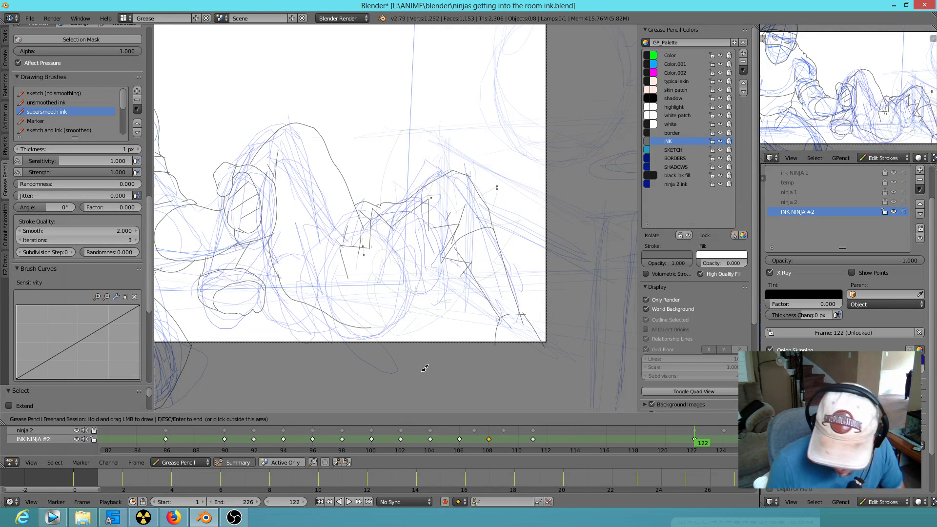
Step: Ink the lowest spike beside the head and the curved mask edge across the face on frame 122
{"action": "key", "text": "Up"}
{"action": "key", "text": "Down"}
{"action": "key", "text": "Down"}
{"action": "mouse_move", "coordinate": [354, 276]}
{"action": "left_mouse_down"}
{"action": "mouse_move", "coordinate": [328, 292]}
{"action": "mouse_move", "coordinate": [383, 309]}
{"action": "mouse_move", "coordinate": [449, 268]}
{"action": "mouse_move", "coordinate": [437, 297]}
{"action": "left_mouse_up"}
{"action": "key", "text": "Down"}
{"action": "key", "text": "Up"}
{"action": "left_click_drag", "start_coordinate": [374, 304], "coordinate": [375, 304]}
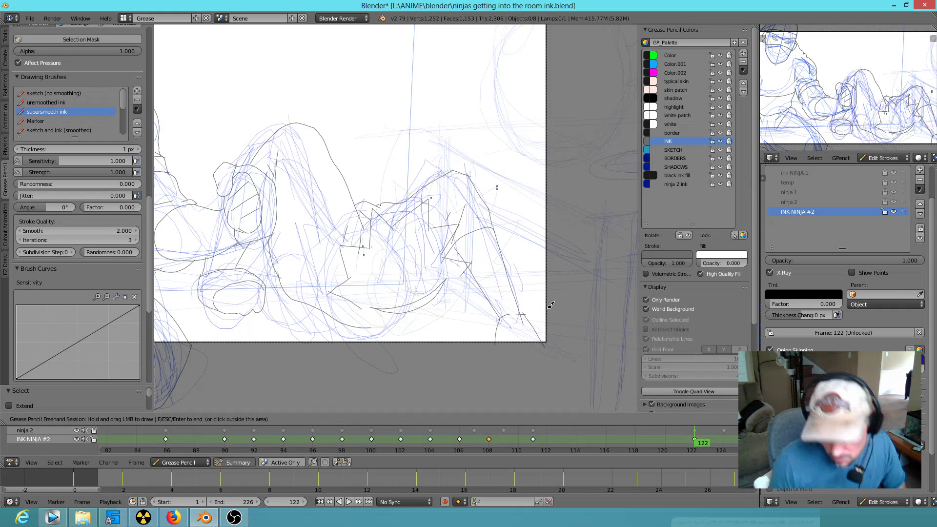
Step: Ink the chin curve, the ear and short crease lines on the ninja's face on frame 122
{"action": "middle_click_drag", "start_coordinate": [493, 273], "coordinate": [481, 174], "text": "shift"}
{"action": "key", "text": "Down"}
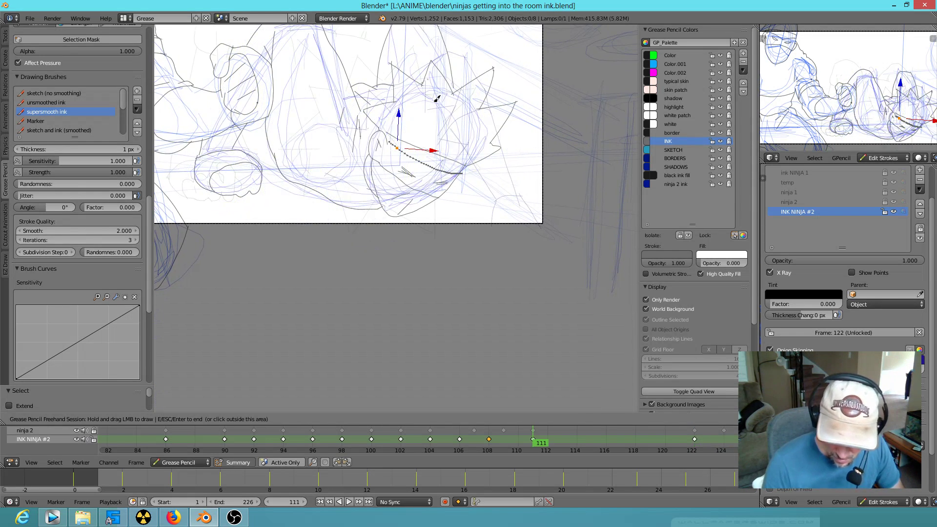
{"action": "key", "text": "Up"}
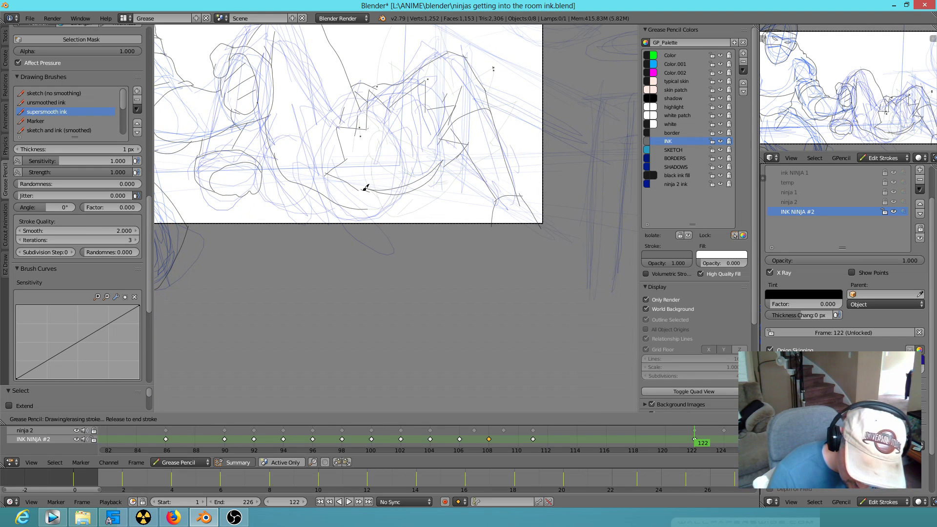
{"action": "left_click_drag", "start_coordinate": [372, 195], "coordinate": [370, 192]}
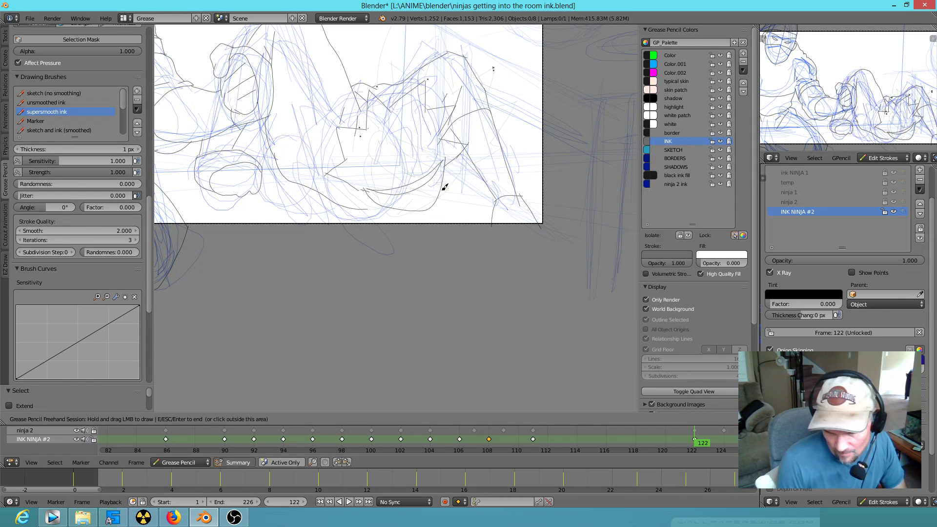
{"action": "left_click_drag", "start_coordinate": [393, 206], "coordinate": [393, 204]}
{"action": "key", "text": "Down"}
{"action": "key", "text": "Up"}
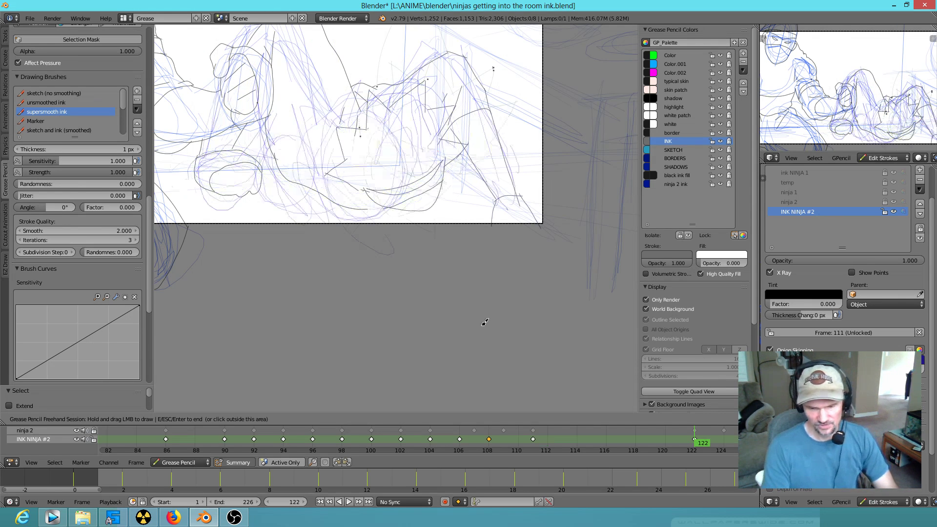
{"action": "left_click_drag", "start_coordinate": [427, 196], "coordinate": [437, 199]}
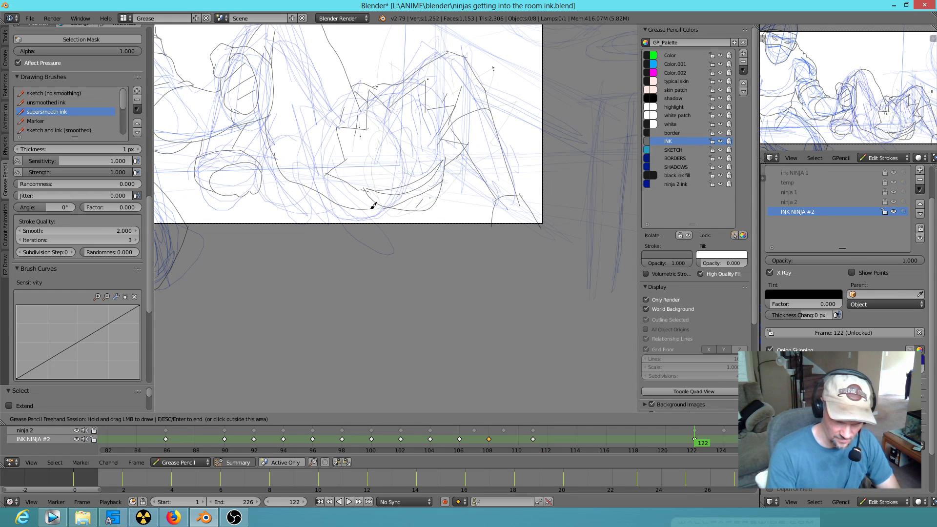
{"action": "mouse_move", "coordinate": [373, 203]}
{"action": "left_mouse_down"}
{"action": "mouse_move", "coordinate": [393, 200]}
{"action": "mouse_move", "coordinate": [358, 186]}
{"action": "mouse_move", "coordinate": [383, 189]}
{"action": "left_mouse_up"}
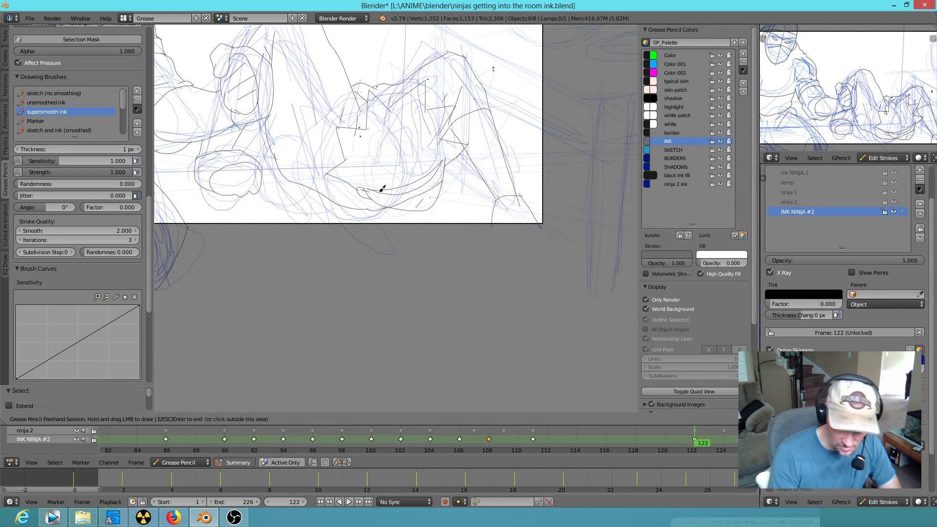
{"action": "mouse_move", "coordinate": [380, 147]}
{"action": "left_mouse_down"}
{"action": "mouse_move", "coordinate": [386, 119]}
{"action": "mouse_move", "coordinate": [406, 141]}
{"action": "mouse_move", "coordinate": [370, 163]}
{"action": "left_mouse_up"}
Step: Flip between frames 122 and 111 and step back to frame 108 to compare the spiky impact poses
{"action": "key", "text": "Down"}
{"action": "key", "text": "Up"}
{"action": "key", "text": "Down"}
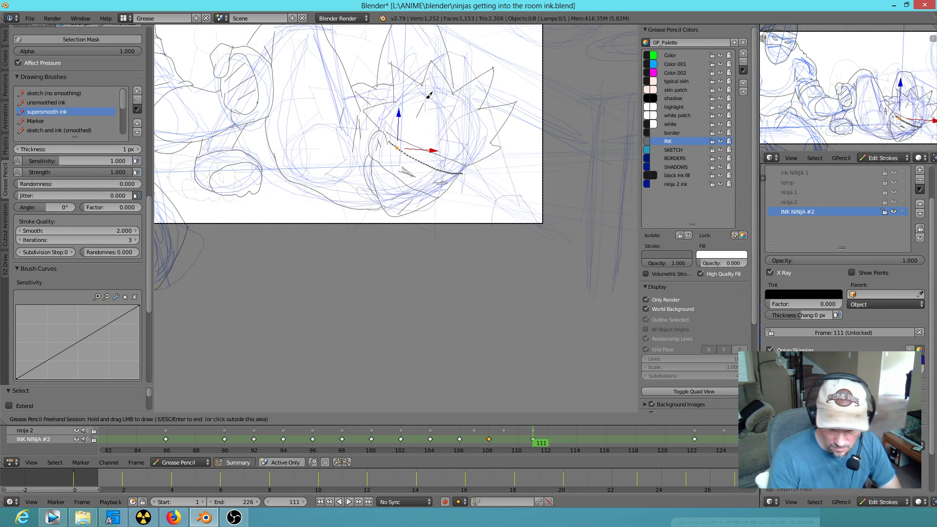
{"action": "key", "text": "Up"}
{"action": "key", "text": "Down"}
{"action": "key", "text": "Down"}
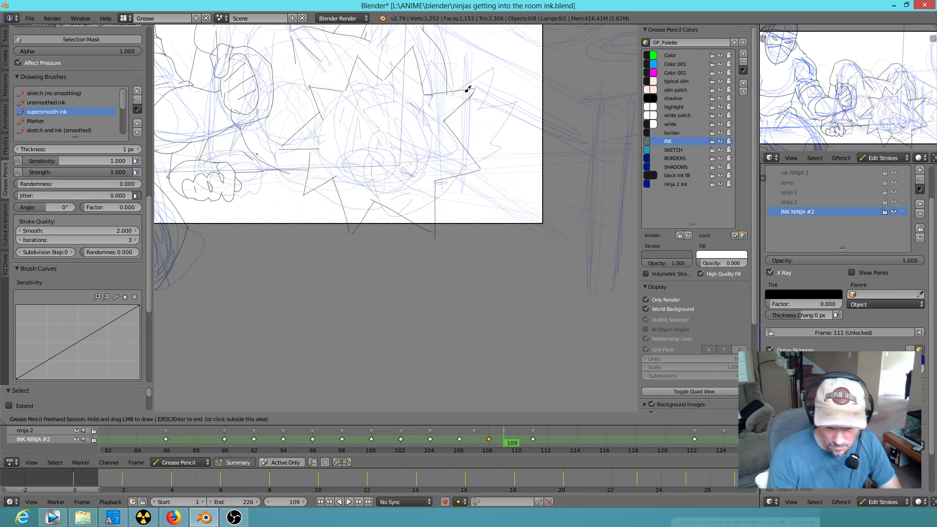
{"action": "key", "text": "ctrl+z"}
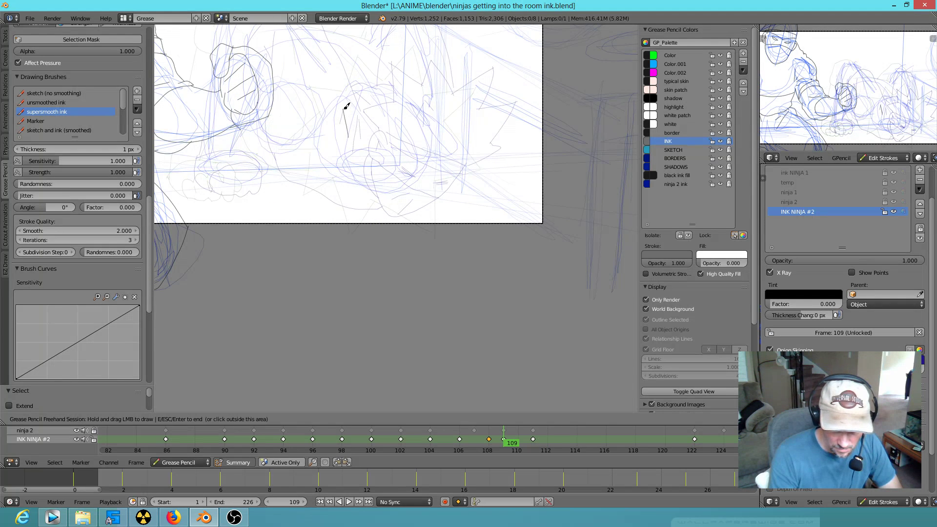
{"action": "key", "text": "ctrl+shift+z"}
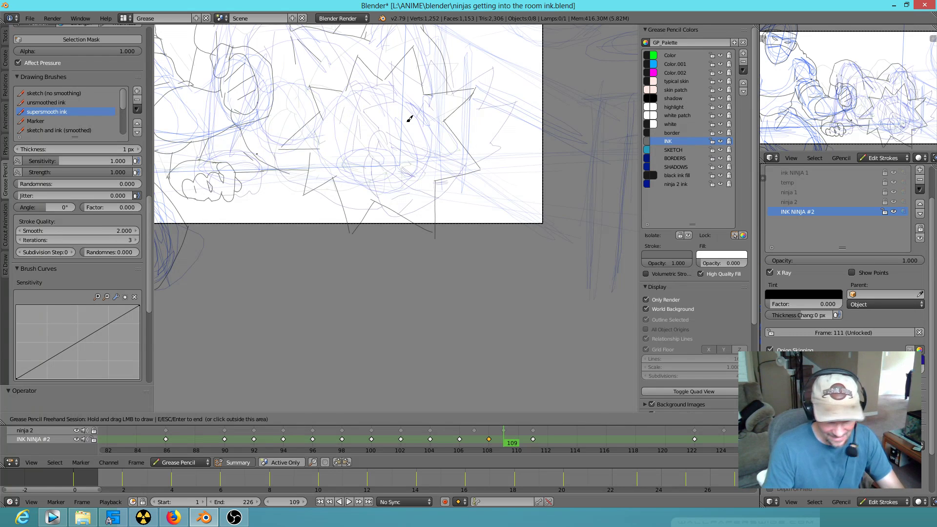
{"action": "key", "text": "Up"}
{"action": "key", "text": "Down"}
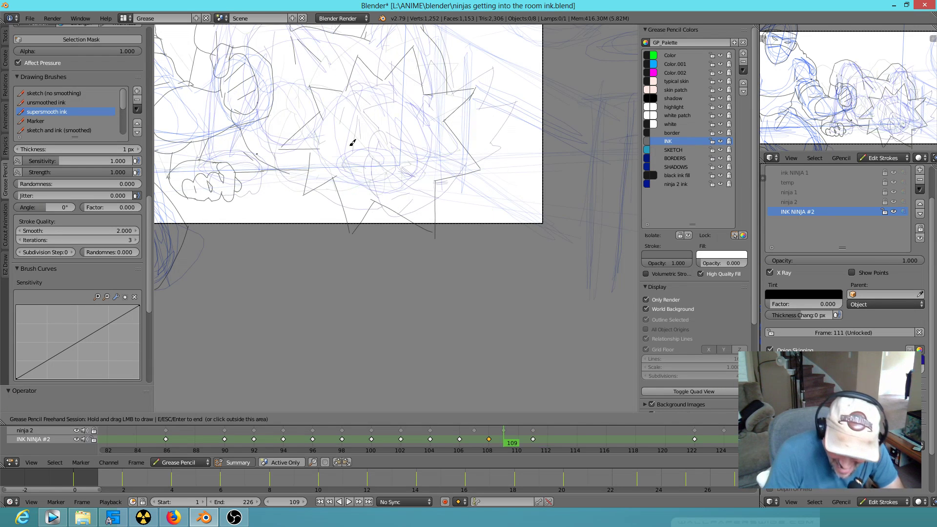
{"action": "key", "text": "Down"}
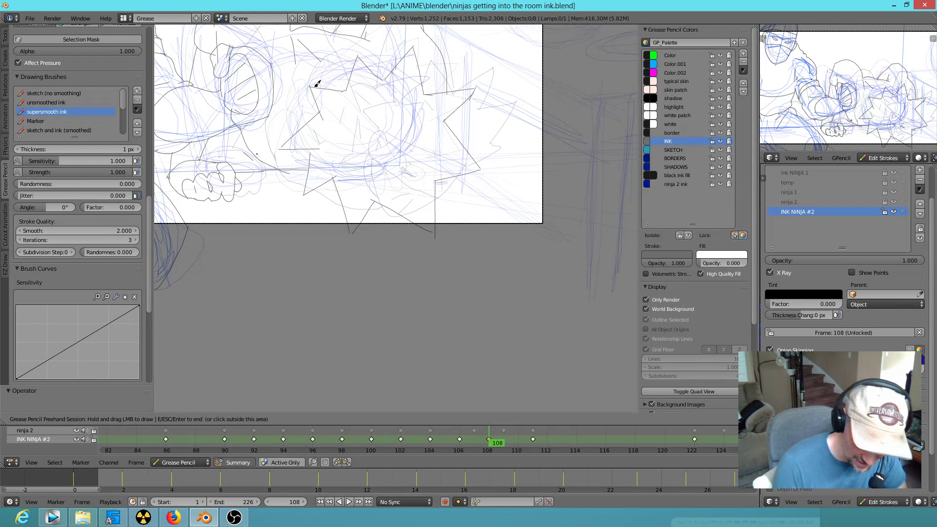
Step: Step forward from frame 108 through 109 and 111 to frame 122 to review the impact and landing
{"action": "right_click_drag", "start_coordinate": [337, 115], "coordinate": [330, 124]}
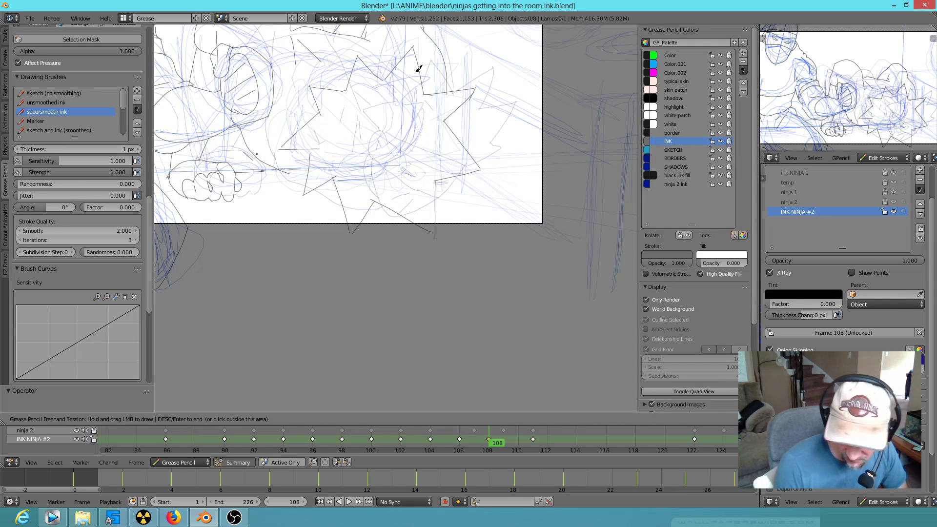
{"action": "middle_click_drag", "start_coordinate": [486, 178], "coordinate": [476, 198], "text": "shift"}
{"action": "mouse_move", "coordinate": [439, 259]}
{"action": "right_mouse_down"}
{"action": "mouse_move", "coordinate": [424, 245]}
{"action": "mouse_move", "coordinate": [432, 241]}
{"action": "right_mouse_up"}
{"action": "mouse_move", "coordinate": [511, 283]}
{"action": "middle_mouse_down", "text": "shift"}
{"action": "mouse_move", "coordinate": [468, 310]}
{"action": "mouse_move", "coordinate": [526, 359]}
{"action": "middle_mouse_up", "text": "shift"}
{"action": "key", "text": "Left"}
{"action": "key", "text": "Right"}
{"action": "key", "text": "Right"}
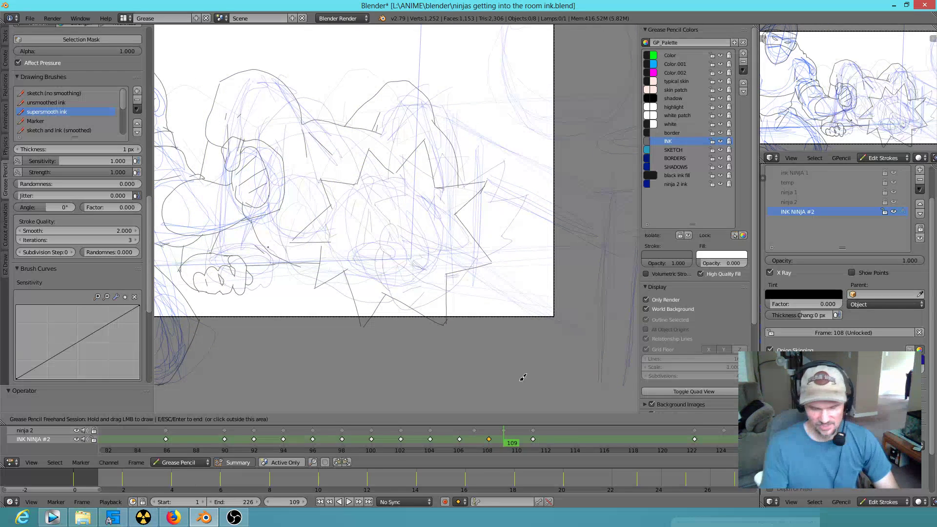
{"action": "key", "text": "Right"}
{"action": "key", "text": "Right"}
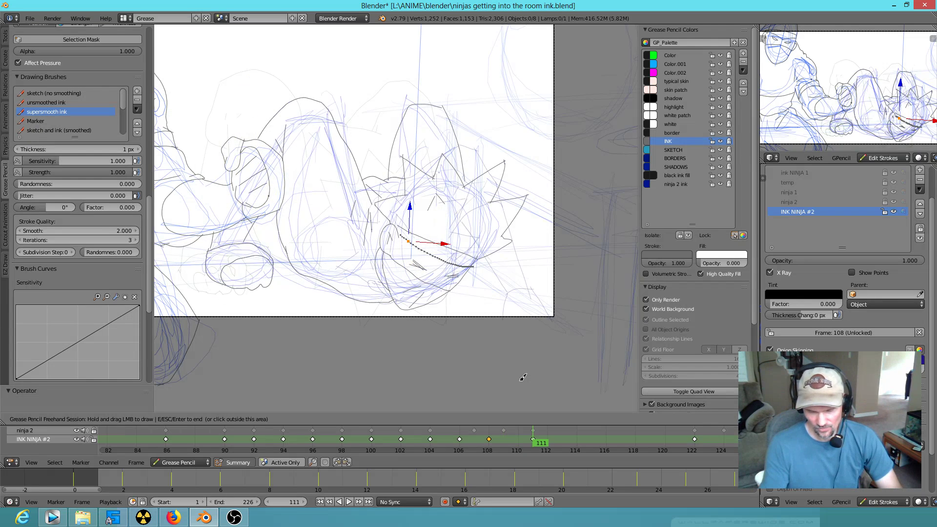
{"action": "key", "text": "Up"}
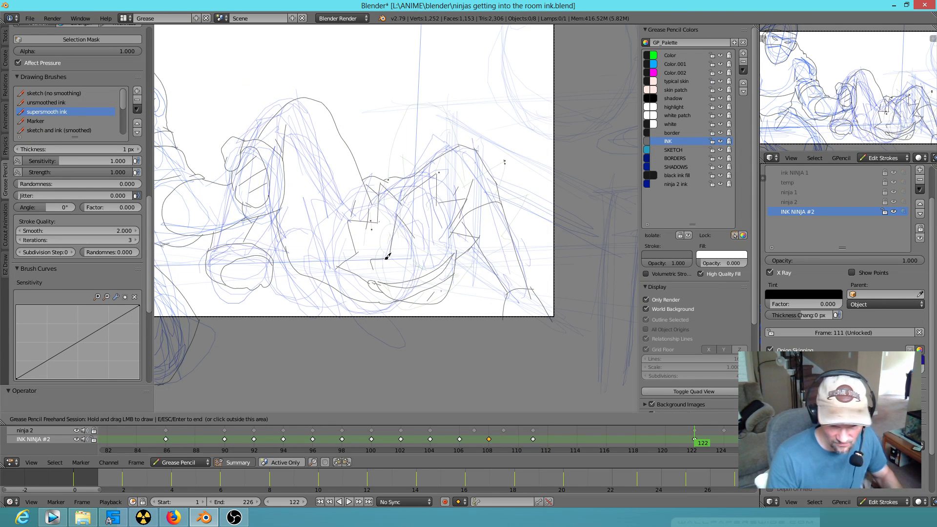
Step: Ink additional detail lines on the ninja's spiky head on frame 122
{"action": "scroll", "coordinate": [433, 224], "scroll_direction": "up", "scroll_amount": 4}
{"action": "right_click_drag", "start_coordinate": [339, 267], "coordinate": [325, 242]}
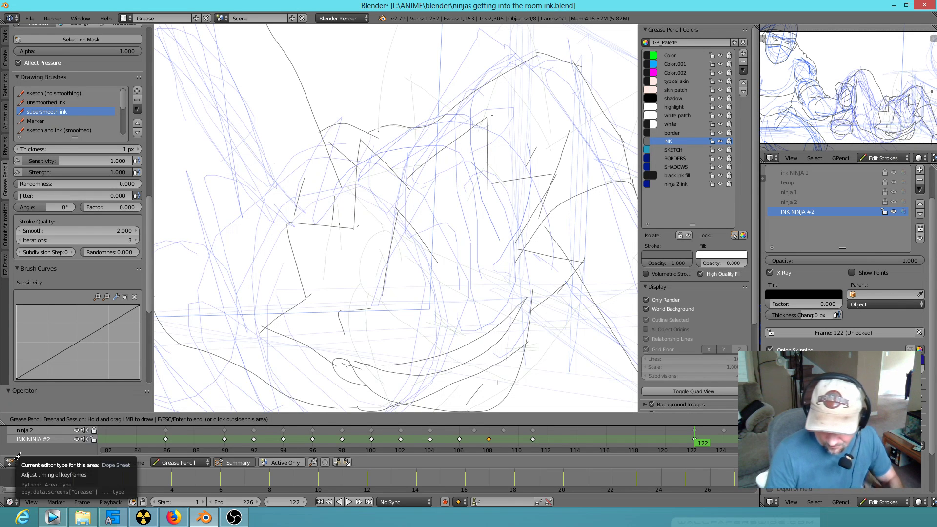
{"action": "middle_click_drag", "start_coordinate": [562, 292], "coordinate": [556, 249], "text": "shift"}
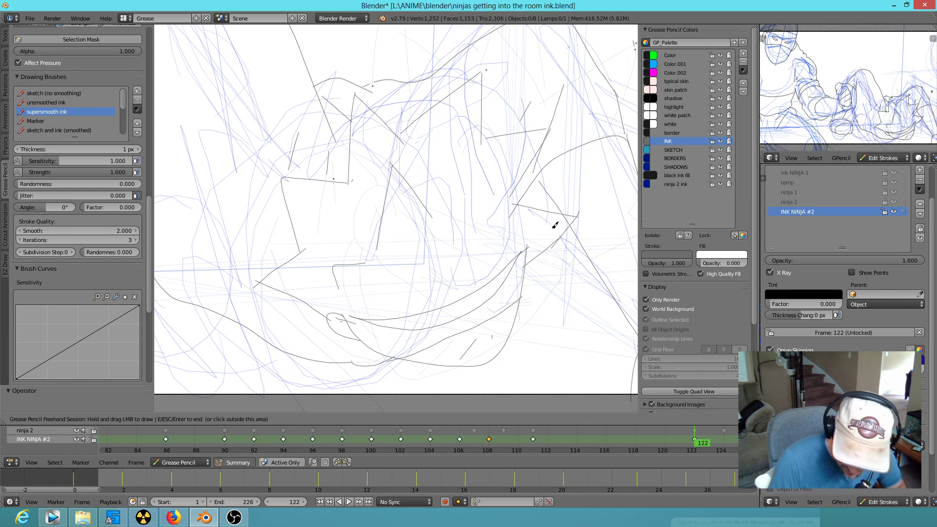
{"action": "scroll", "coordinate": [369, 298], "scroll_direction": "down", "scroll_amount": 5}
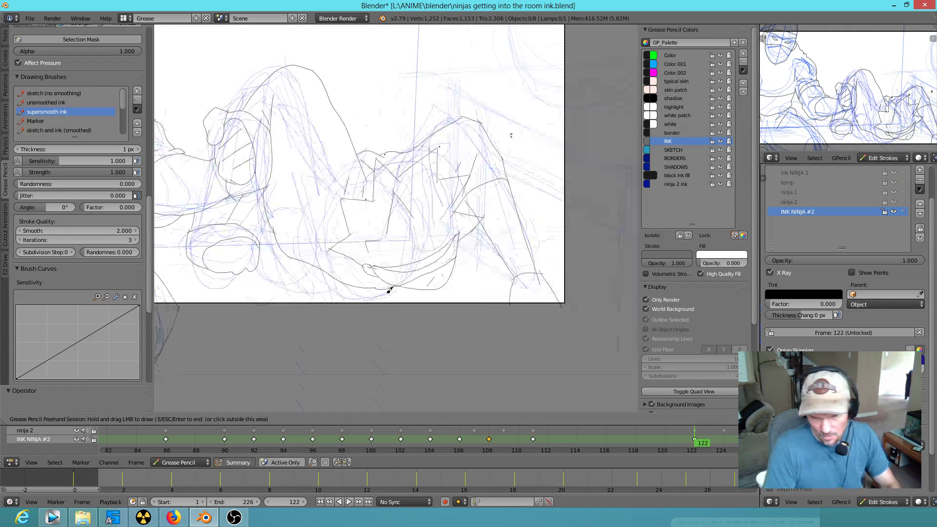
Step: Flip between frames 111 and 122 to check the finished head, and move on to frame 124
{"action": "key", "text": "Down"}
{"action": "key", "text": "Up"}
{"action": "key", "text": "Down"}
{"action": "key", "text": "Up"}
{"action": "key", "text": "Up"}
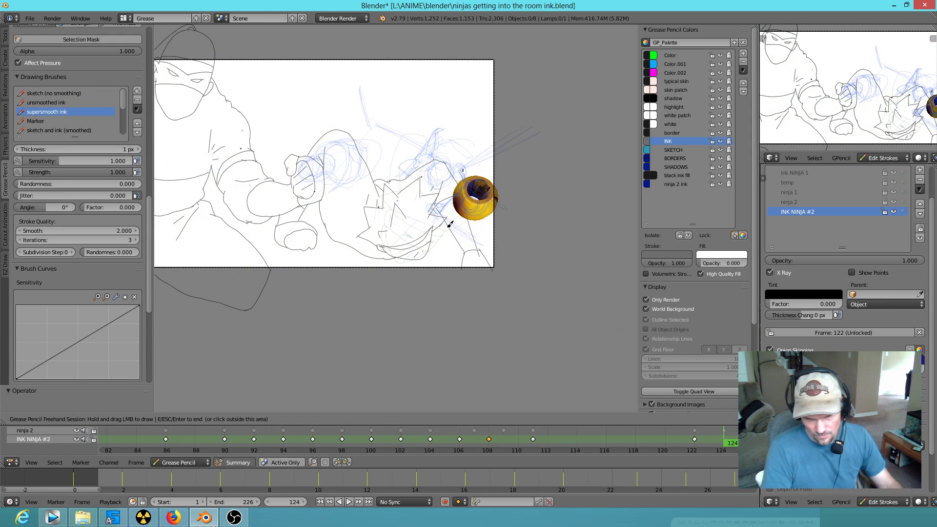
Step: Create a blank ink keyframe on frame 124 by placing a dot outside the camera frame and erasing it
{"action": "key", "text": "Escape"}
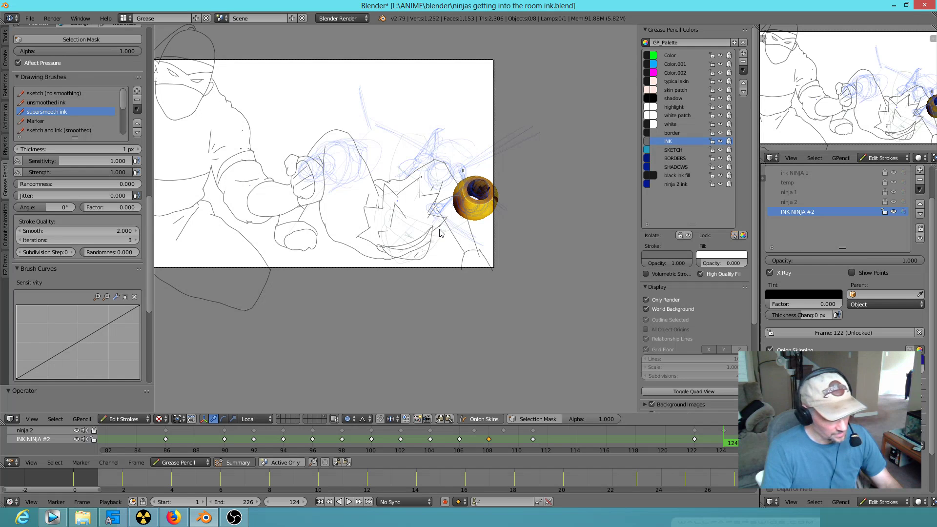
{"action": "left_click", "coordinate": [546, 316]}
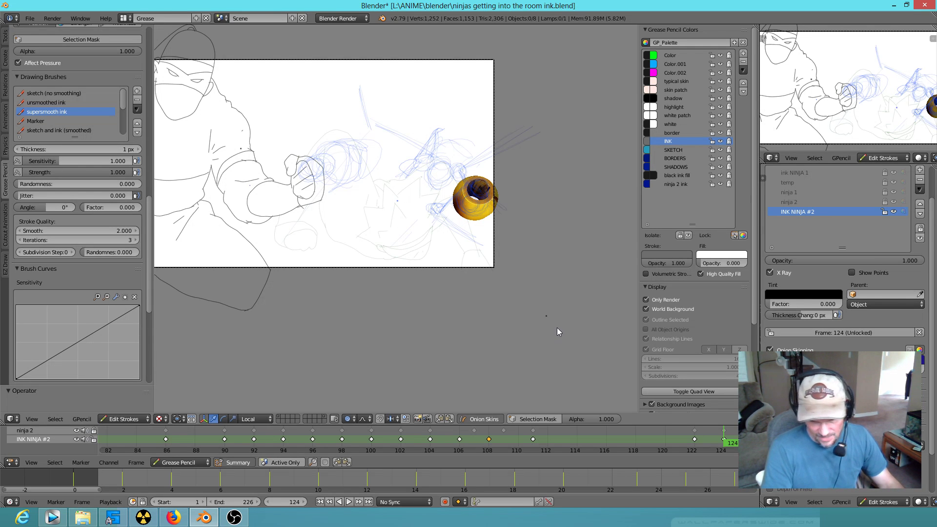
{"action": "right_click", "coordinate": [552, 320]}
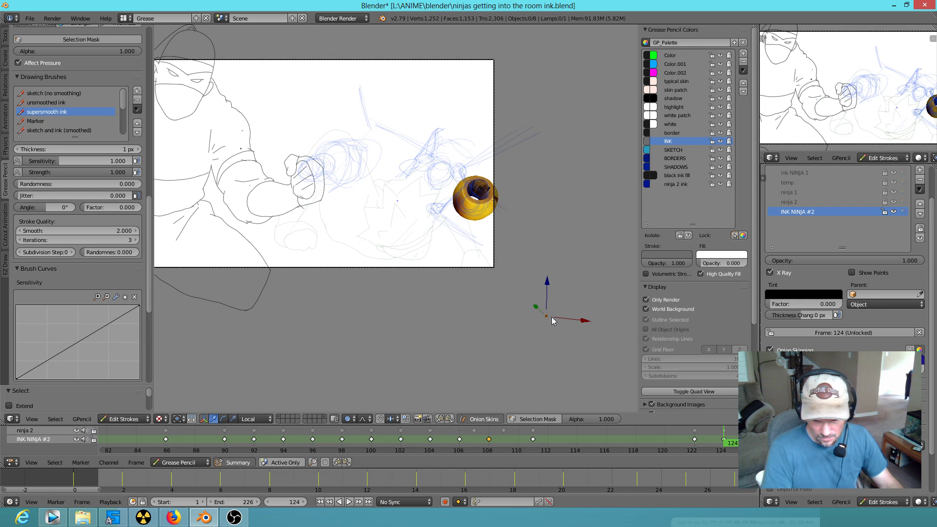
{"action": "key", "text": "d"}
{"action": "right_click", "coordinate": [549, 314]}
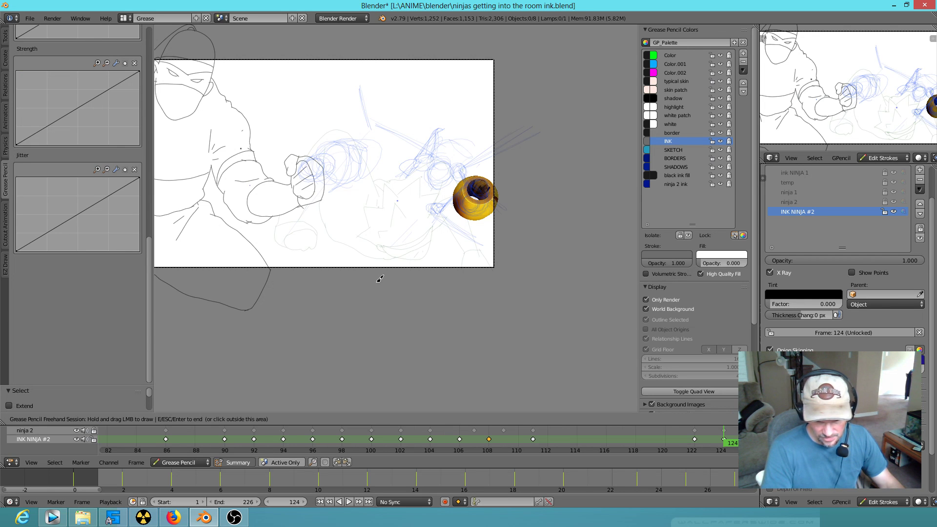
Step: Shift the two impact-pose ink keyframes to frames 109 and 112, and hide the ninja 2 sketch layer
{"action": "mouse_move", "coordinate": [730, 442]}
{"action": "left_mouse_down"}
{"action": "mouse_move", "coordinate": [464, 444]}
{"action": "mouse_move", "coordinate": [564, 429]}
{"action": "left_mouse_up"}
{"action": "mouse_move", "coordinate": [537, 441]}
{"action": "right_mouse_down"}
{"action": "mouse_move", "coordinate": [503, 442]}
{"action": "mouse_move", "coordinate": [514, 441]}
{"action": "right_mouse_up"}
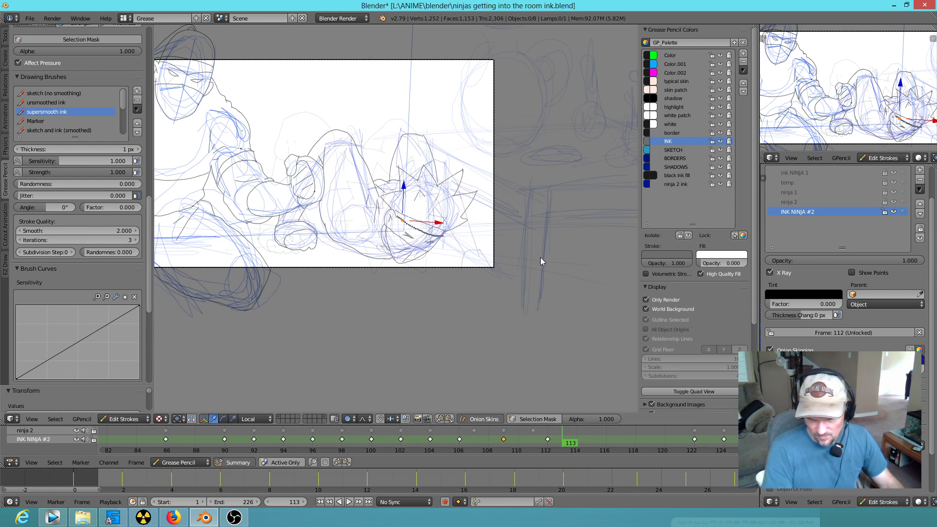
{"action": "left_click", "coordinate": [893, 201]}
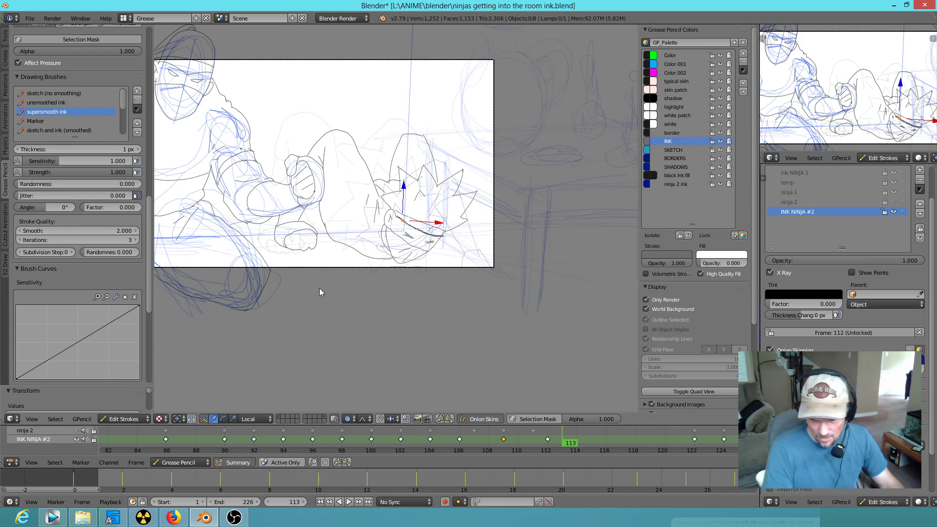
Step: Examine the inked ninja in the camera and front views, and go back to frame 92 for a close look at the hand
{"action": "scroll", "coordinate": [378, 286], "scroll_direction": "down", "scroll_amount": 3}
{"action": "mouse_move", "coordinate": [380, 286]}
{"action": "middle_mouse_down", "text": "shift"}
{"action": "mouse_move", "coordinate": [401, 304]}
{"action": "mouse_move", "coordinate": [493, 303]}
{"action": "middle_mouse_up", "text": "shift"}
{"action": "scroll", "coordinate": [493, 306], "scroll_direction": "up", "scroll_amount": 3}
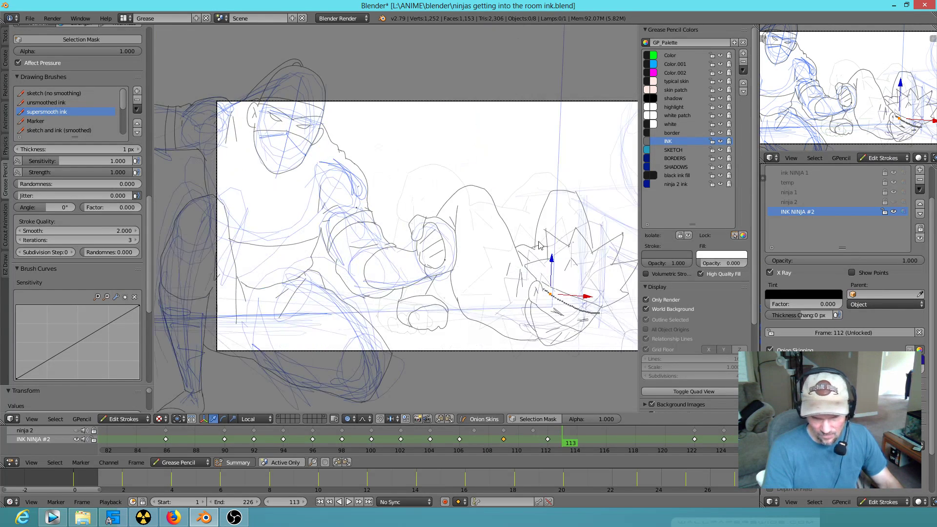
{"action": "scroll", "coordinate": [555, 240], "scroll_direction": "down", "scroll_amount": 1}
{"action": "mouse_move", "coordinate": [571, 256]}
{"action": "middle_mouse_down"}
{"action": "mouse_move", "coordinate": [403, 237]}
{"action": "mouse_move", "coordinate": [321, 247]}
{"action": "middle_mouse_up"}
{"action": "key", "text": "KP_1"}
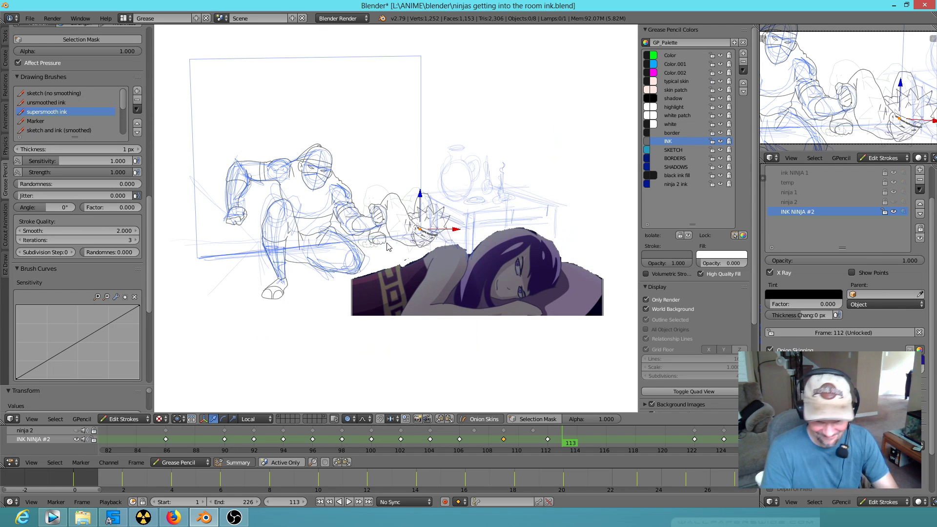
{"action": "mouse_move", "coordinate": [576, 438]}
{"action": "left_mouse_down"}
{"action": "mouse_move", "coordinate": [239, 446]}
{"action": "mouse_move", "coordinate": [256, 445]}
{"action": "left_mouse_up"}
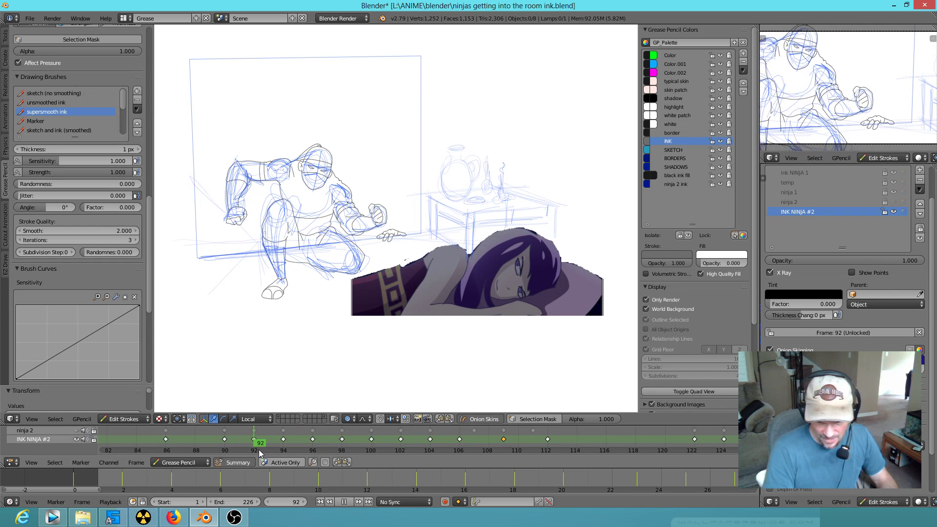
{"action": "scroll", "coordinate": [382, 217], "scroll_direction": "up", "scroll_amount": 1}
{"action": "scroll", "coordinate": [388, 221], "scroll_direction": "up", "scroll_amount": 4}
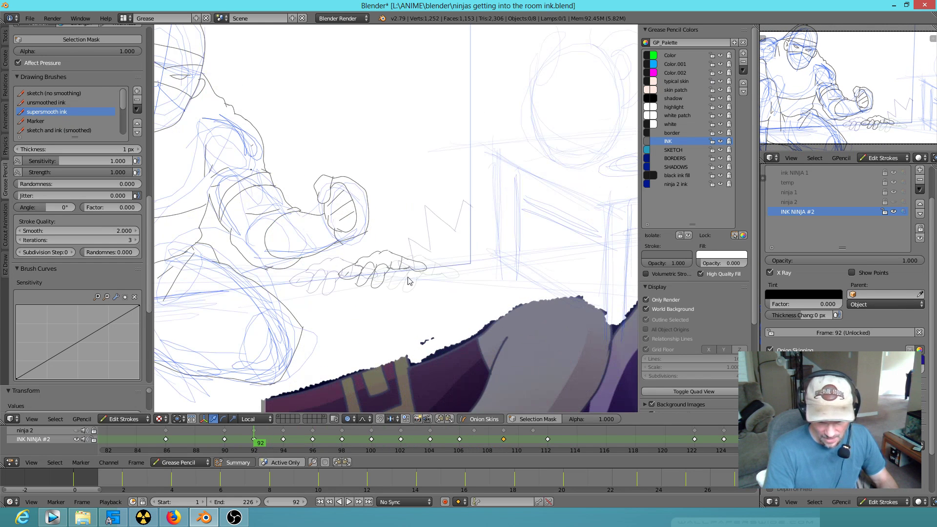
Step: Select the hand strokes on frame 92 and step forward through the ink keyframes to frame 109 from a rotated view to compare their placement
{"action": "key", "text": "a"}
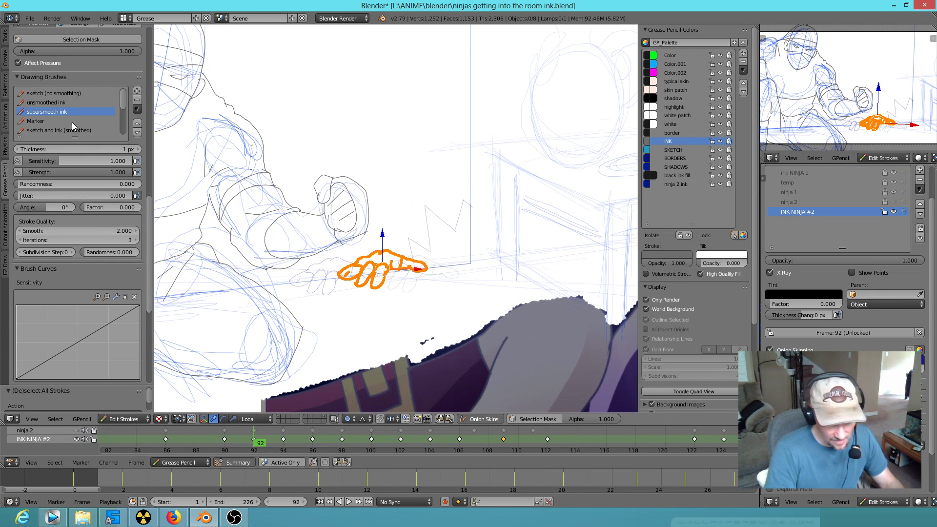
{"action": "scroll", "coordinate": [97, 142], "scroll_direction": "up", "scroll_amount": 1}
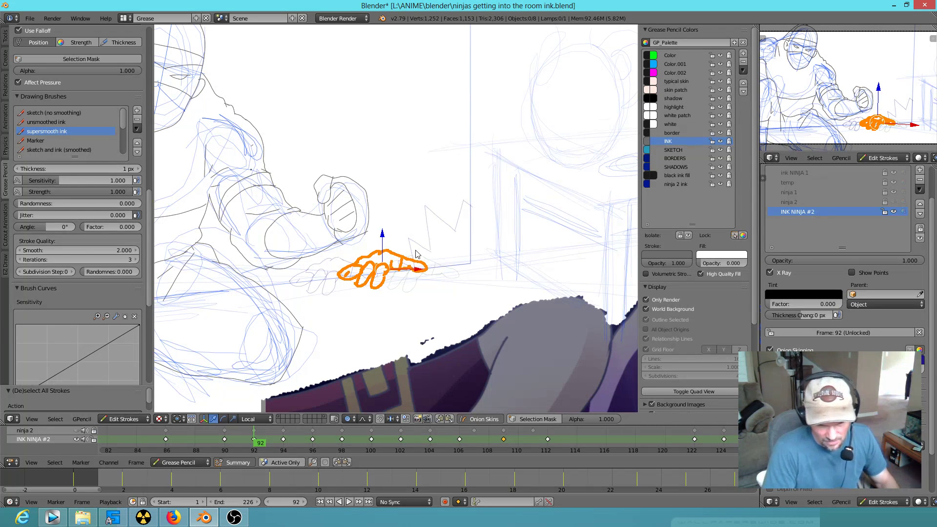
{"action": "middle_click_drag", "start_coordinate": [464, 257], "coordinate": [360, 268]}
{"action": "key", "text": "Up"}
{"action": "key", "text": "Up"}
{"action": "key", "text": "Up"}
{"action": "key", "text": "Up"}
{"action": "key", "text": "Up"}
{"action": "key", "text": "Up"}
{"action": "key", "text": "Up"}
{"action": "key", "text": "Up"}
{"action": "mouse_move", "coordinate": [450, 275]}
{"action": "middle_mouse_down"}
{"action": "mouse_move", "coordinate": [446, 285]}
{"action": "mouse_move", "coordinate": [430, 282]}
{"action": "mouse_move", "coordinate": [469, 286]}
{"action": "middle_mouse_up"}
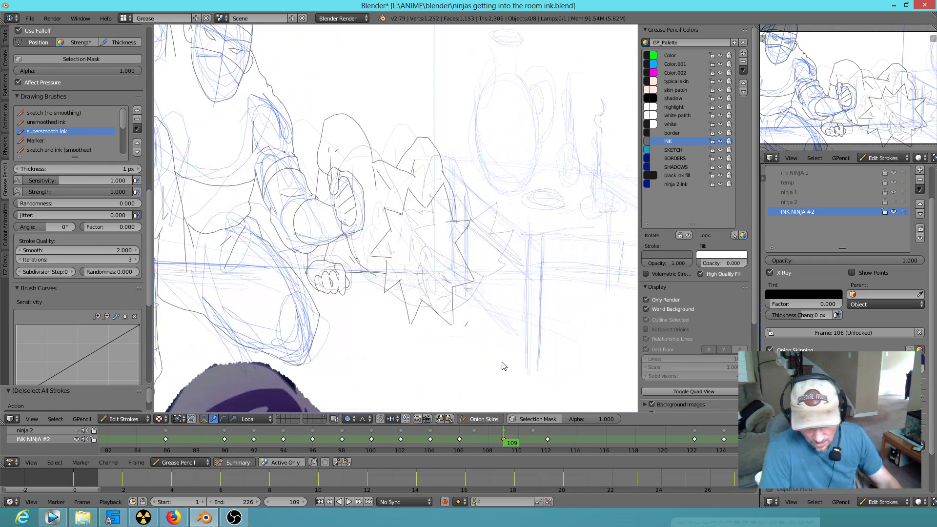
Step: Check the depth alignment of the ink strokes from the side on frame 109, back to frame 102 and on frame 104
{"action": "scroll", "coordinate": [493, 266], "scroll_direction": "up", "scroll_amount": 10}
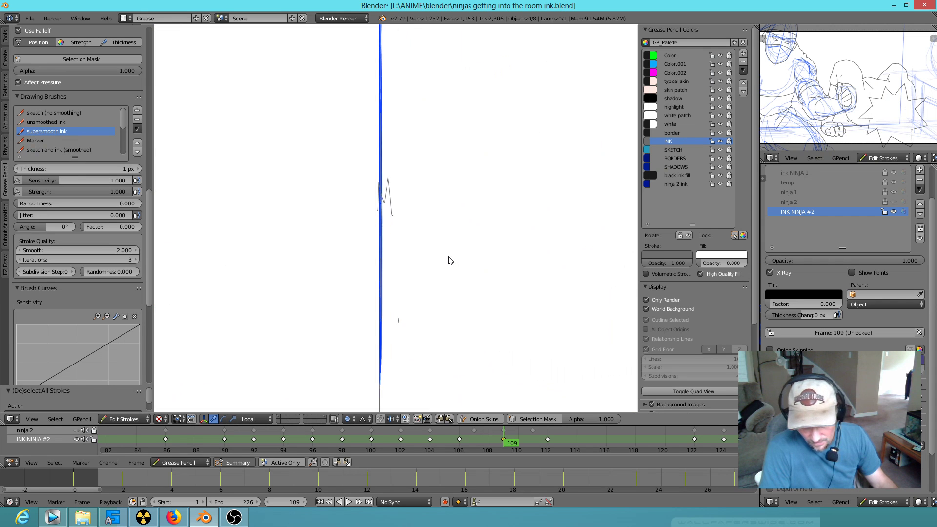
{"action": "scroll", "coordinate": [451, 261], "scroll_direction": "down", "scroll_amount": 8}
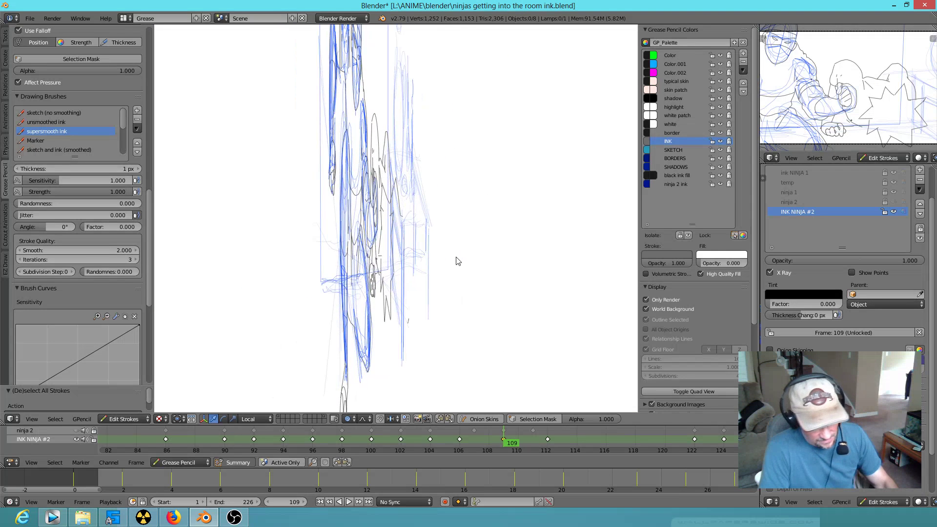
{"action": "key", "text": "Left"}
{"action": "key", "text": "Left"}
{"action": "key", "text": "Left"}
{"action": "key", "text": "Left"}
{"action": "key", "text": "Left"}
{"action": "key", "text": "Left"}
{"action": "key", "text": "Left"}
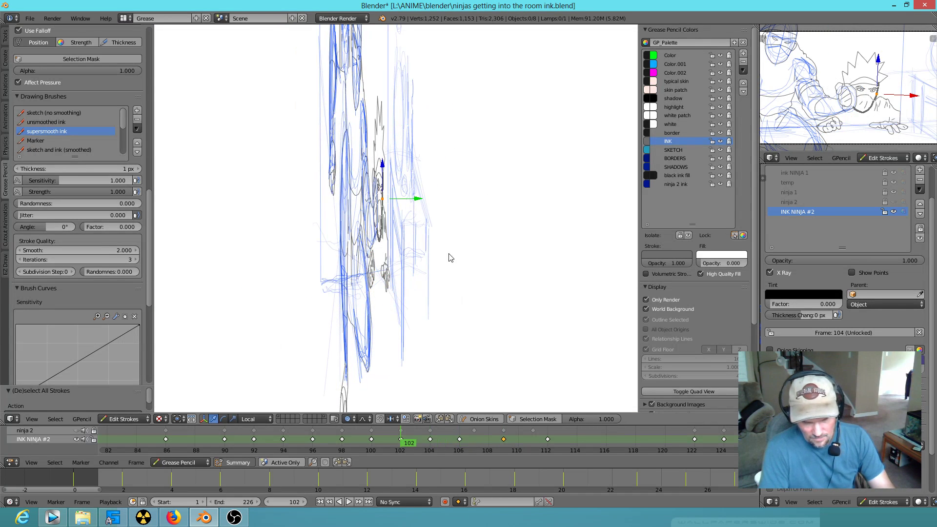
{"action": "key", "text": "Right"}
{"action": "key", "text": "Right"}
{"action": "mouse_move", "coordinate": [445, 254]}
{"action": "middle_mouse_down"}
{"action": "mouse_move", "coordinate": [433, 257]}
{"action": "mouse_move", "coordinate": [448, 257]}
{"action": "middle_mouse_up"}
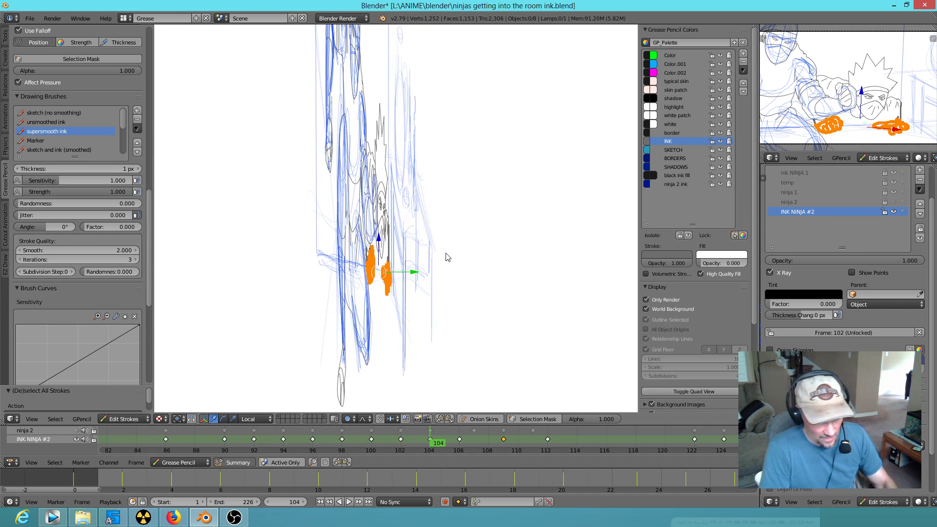
Step: Return to the camera view on frame 104 and snap the 3D cursor
{"action": "key", "text": "KP_0"}
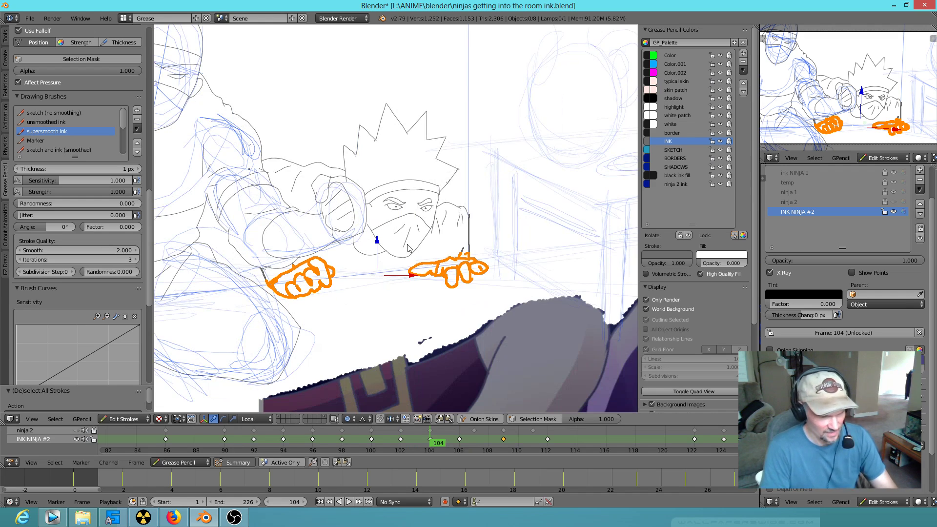
{"action": "scroll", "coordinate": [407, 248], "scroll_direction": "down", "scroll_amount": 3}
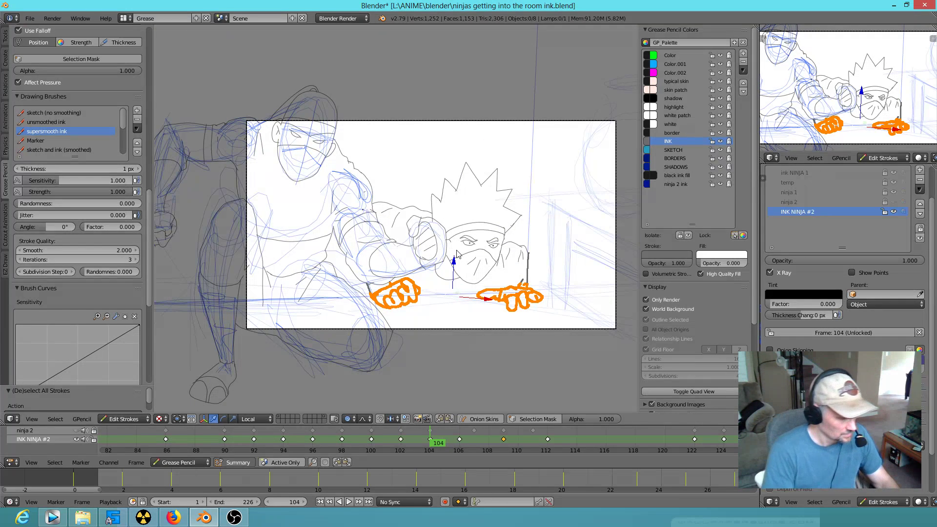
{"action": "key", "text": "shift+s"}
{"action": "left_click", "coordinate": [457, 254]}
Step: Select all ink strokes on frame 104 and reproject them with the Planar option
{"action": "key", "text": "a"}
{"action": "key", "text": "a"}
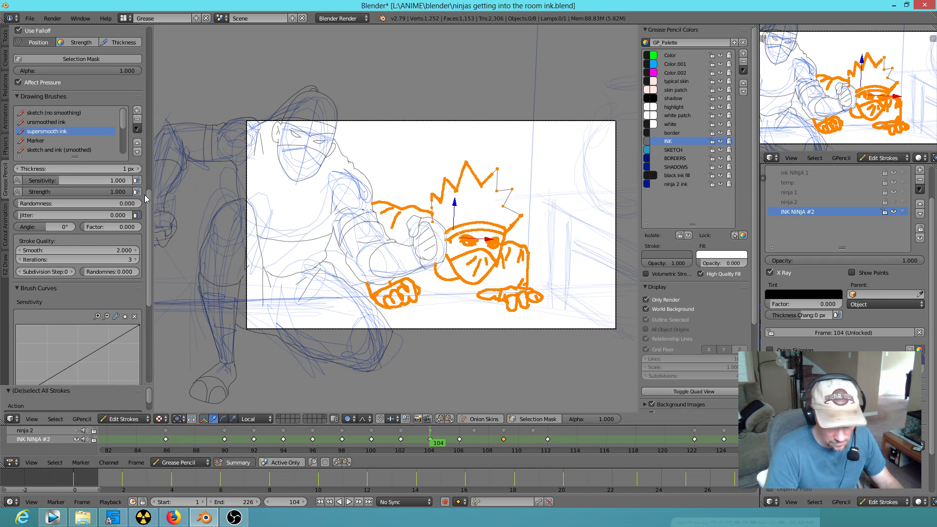
{"action": "left_click_drag", "start_coordinate": [149, 205], "coordinate": [174, 77]}
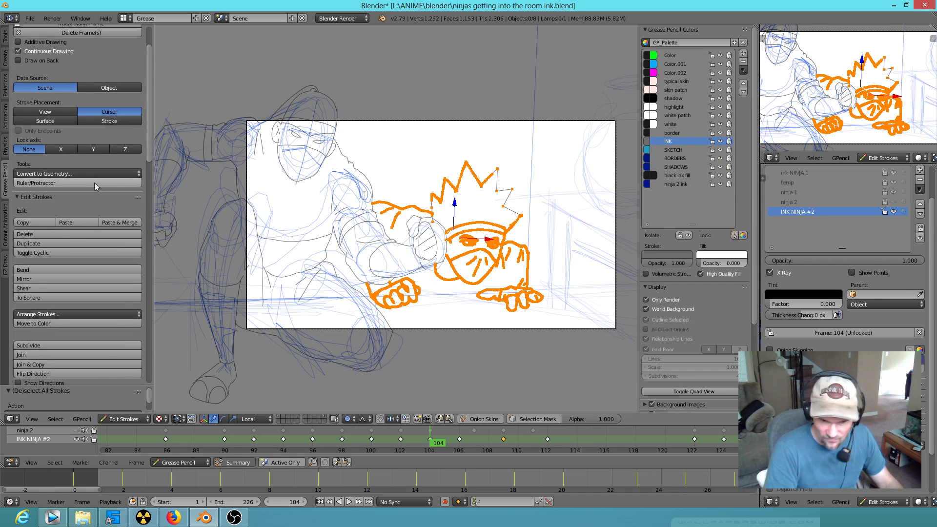
{"action": "scroll", "coordinate": [84, 146], "scroll_direction": "up", "scroll_amount": 3}
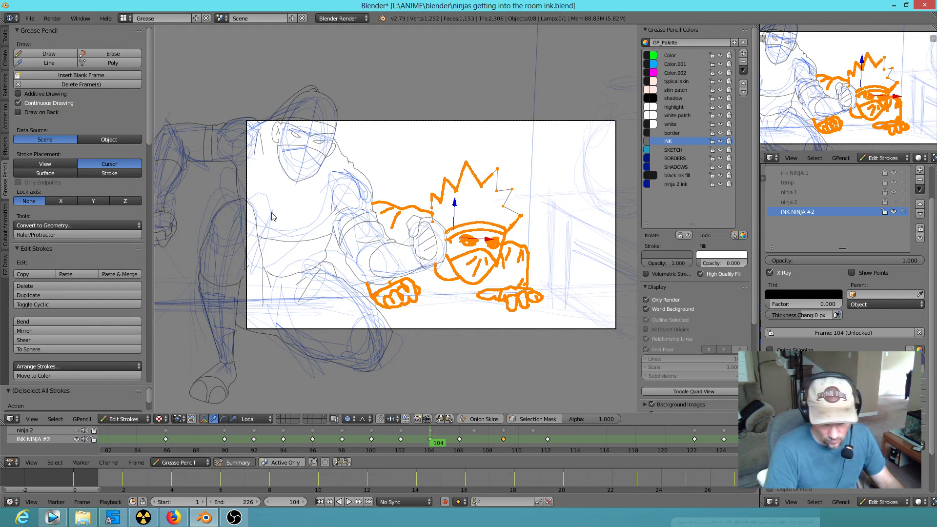
{"action": "scroll", "coordinate": [78, 316], "scroll_direction": "down", "scroll_amount": 6}
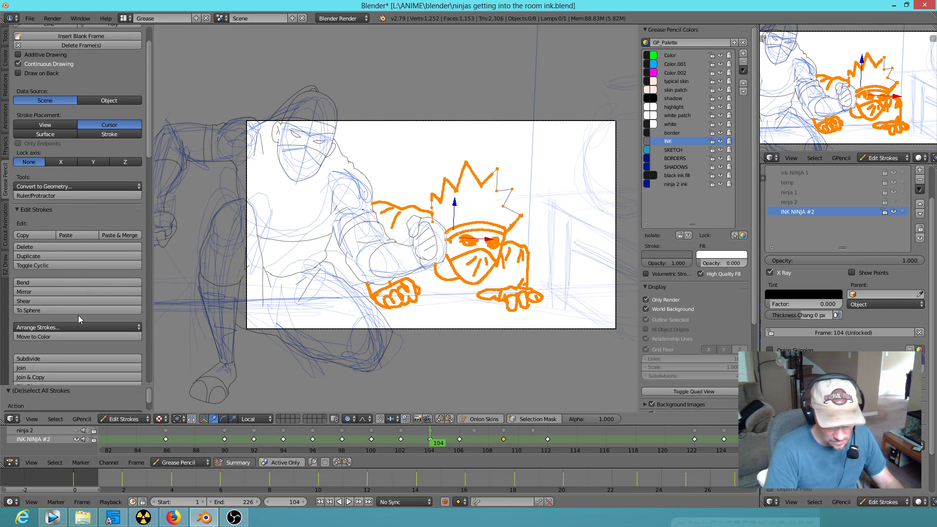
{"action": "left_click", "coordinate": [81, 334]}
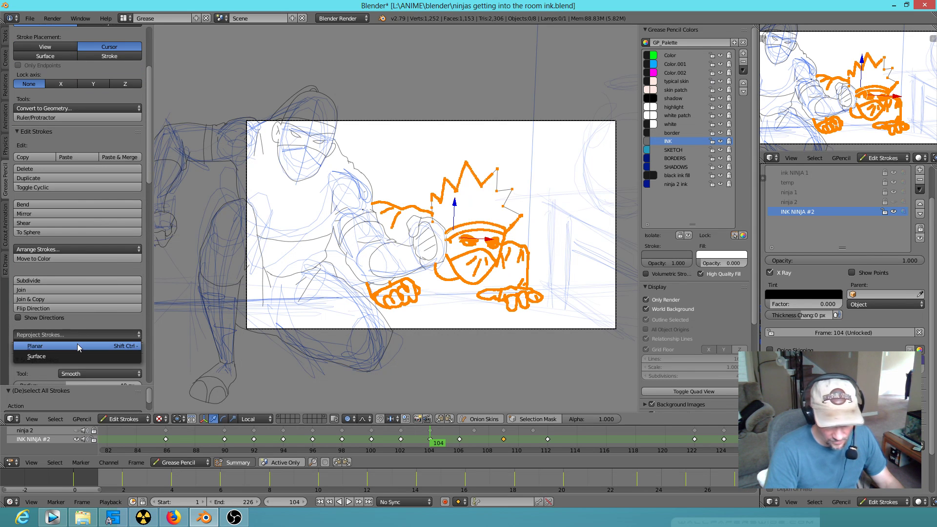
{"action": "left_click", "coordinate": [81, 346]}
Step: Advance to frame 106 and apply a Planar reprojection to all of its ink strokes
{"action": "key", "text": "Up"}
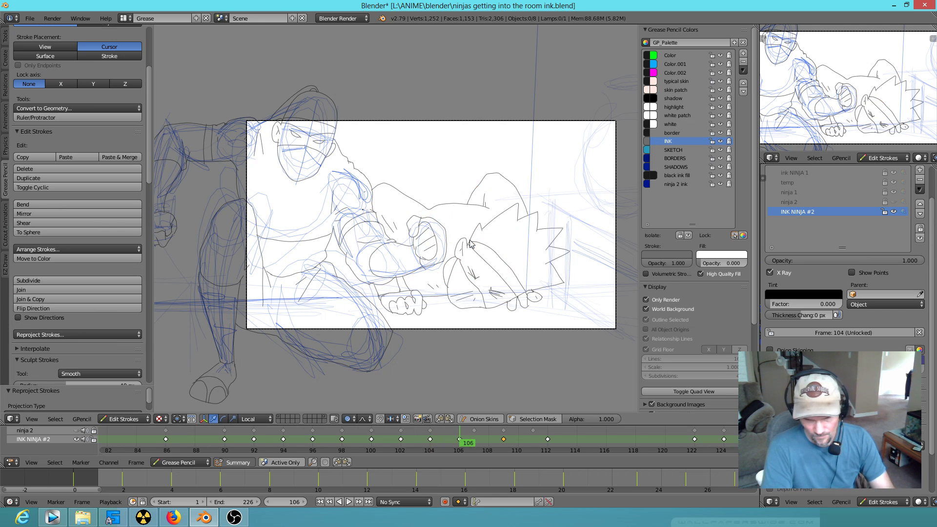
{"action": "key", "text": "s"}
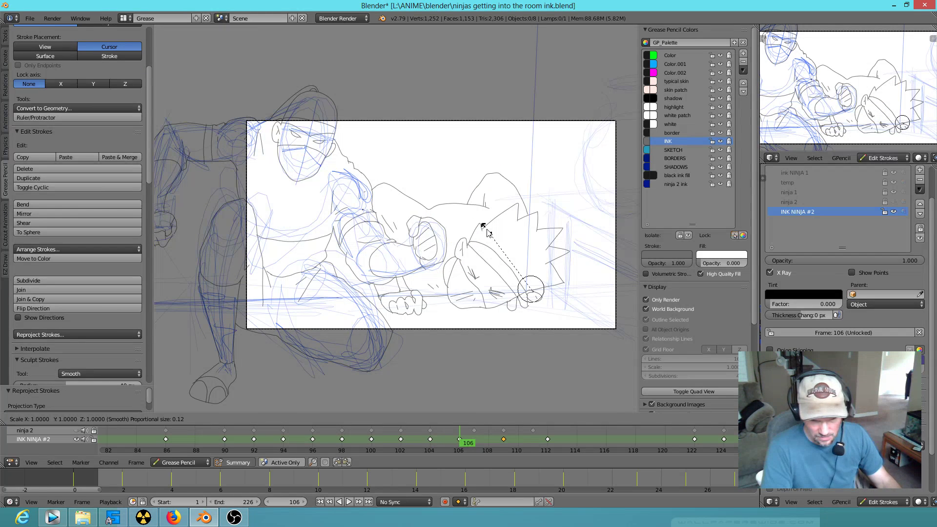
{"action": "right_click", "coordinate": [488, 234]}
{"action": "key", "text": "a"}
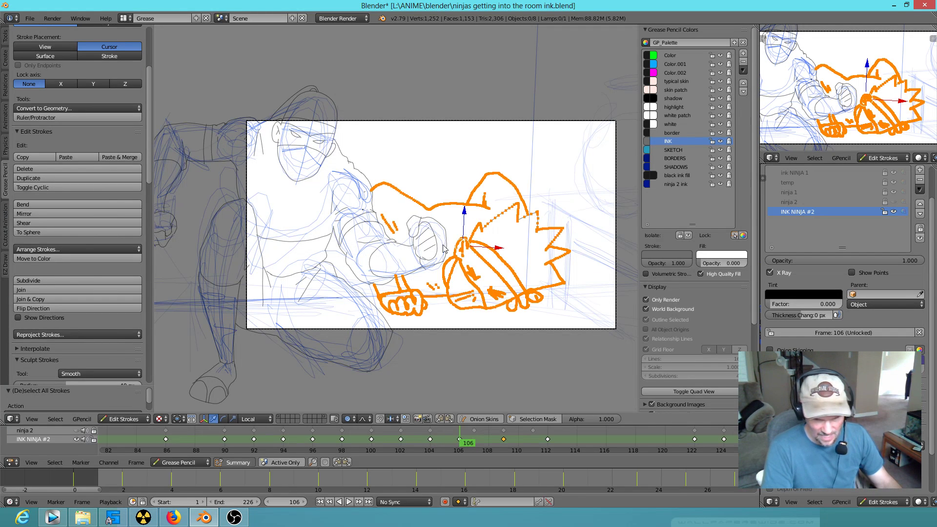
{"action": "left_click", "coordinate": [104, 336]}
{"action": "left_click", "coordinate": [101, 346]}
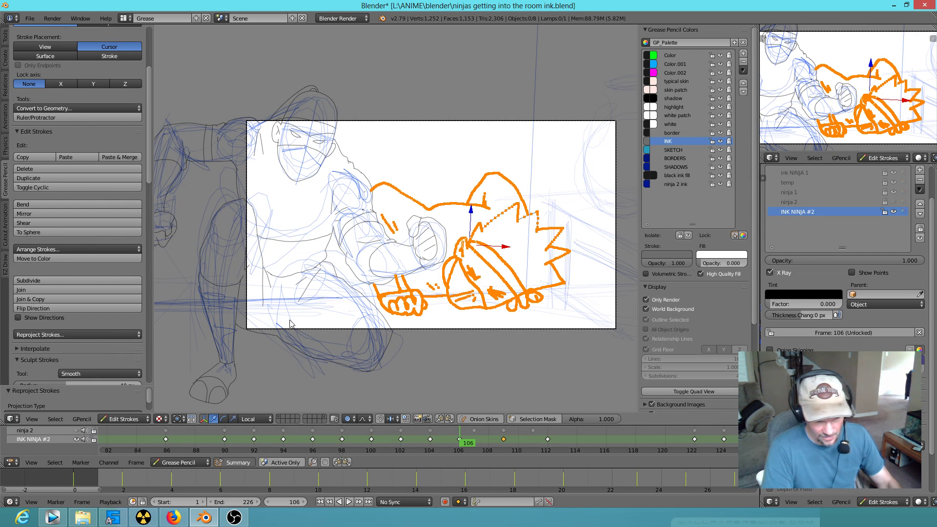
Step: Reproject all ink strokes of the spiky impact pose on frame 109 as Planar
{"action": "key", "text": "Up"}
{"action": "key", "text": "a"}
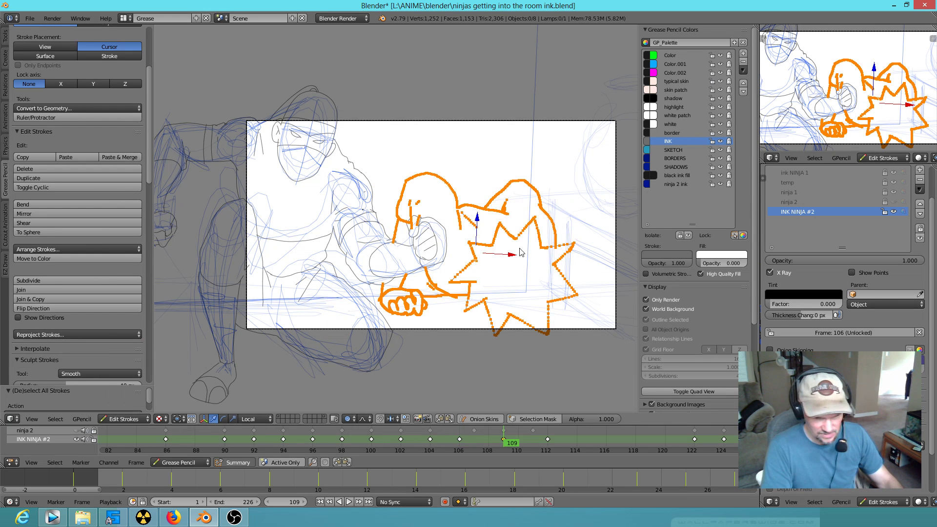
{"action": "left_click", "coordinate": [115, 336]}
{"action": "left_click", "coordinate": [114, 345]}
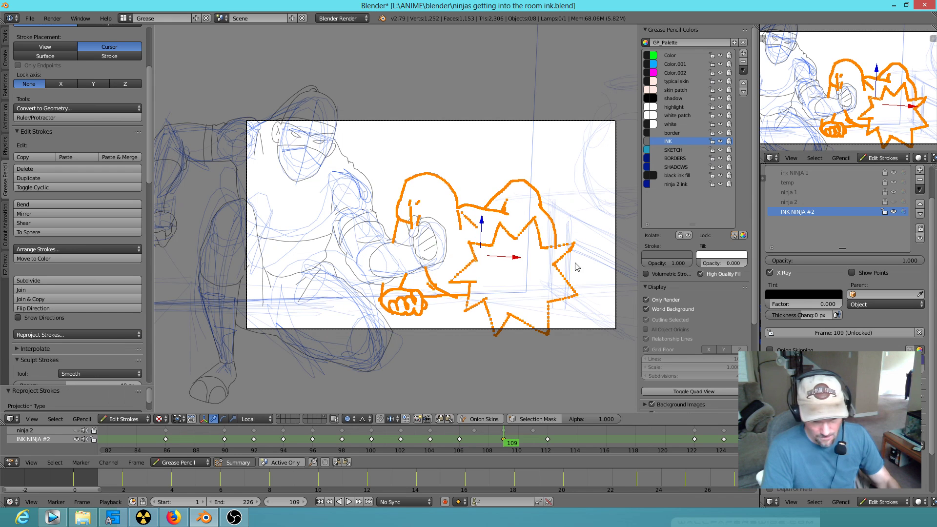
Step: Move to frame 112 and reproject every ink stroke there with the Planar option
{"action": "key", "text": "Up"}
{"action": "key", "text": "a"}
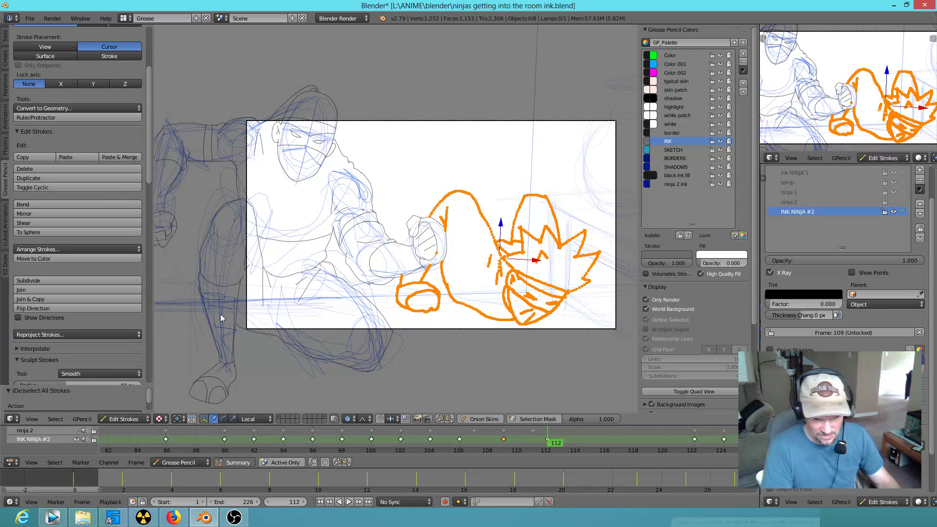
{"action": "left_click", "coordinate": [95, 335]}
{"action": "left_click", "coordinate": [95, 346]}
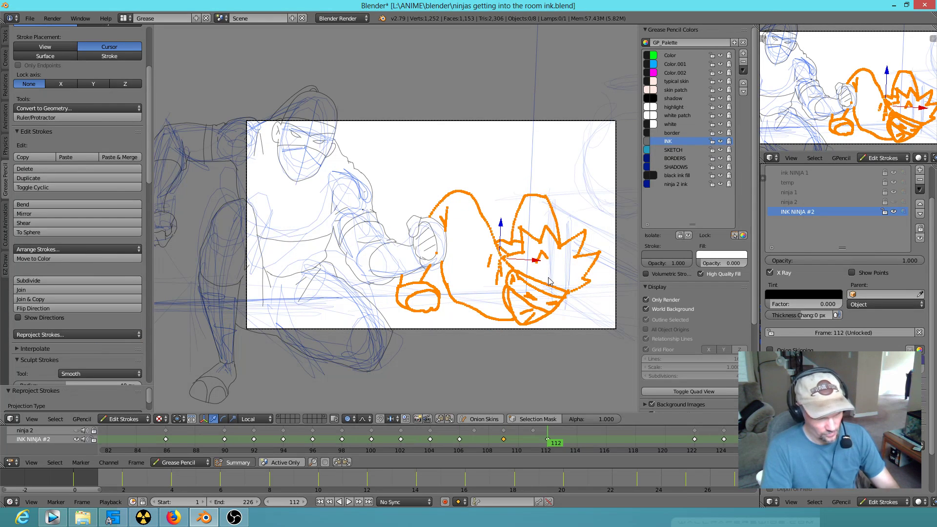
Step: Select the whole inked landing pose on frame 122 and reproject its strokes as Planar
{"action": "key", "text": "Up"}
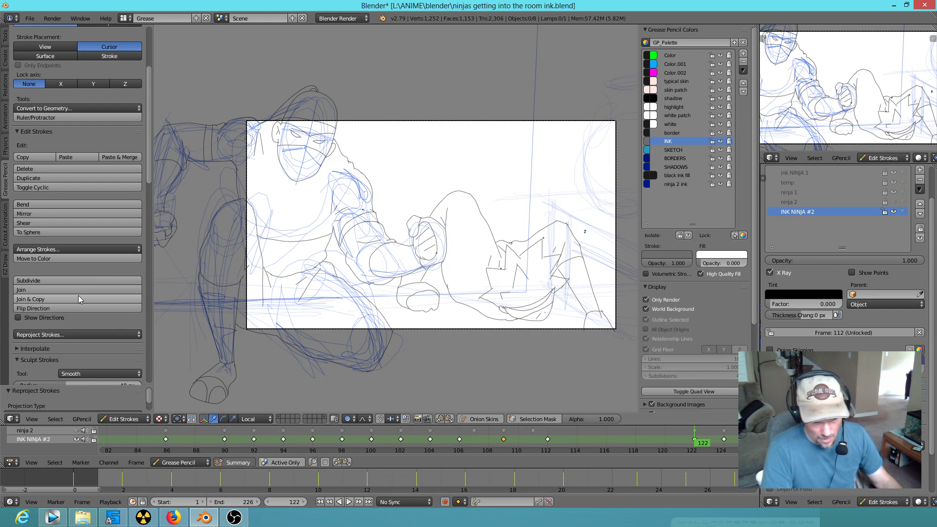
{"action": "key", "text": "a"}
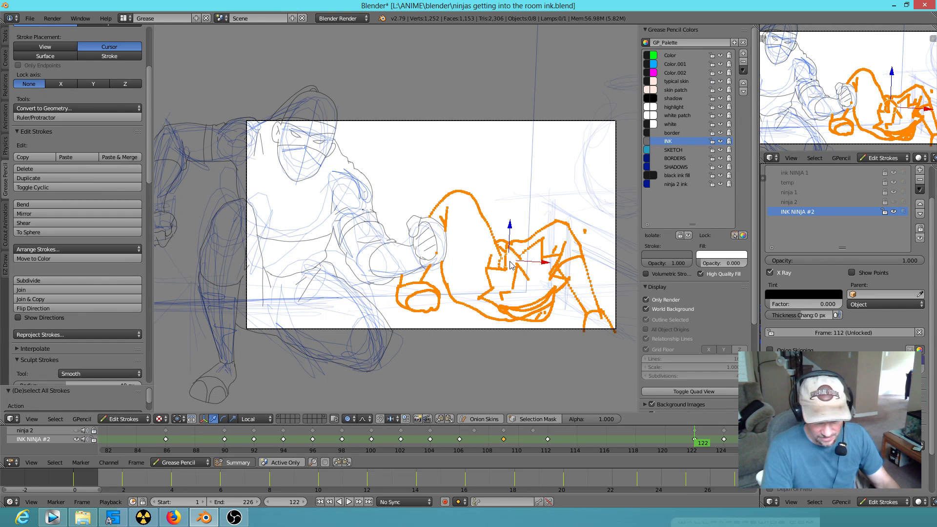
{"action": "left_click", "coordinate": [87, 338]}
{"action": "left_click", "coordinate": [87, 344]}
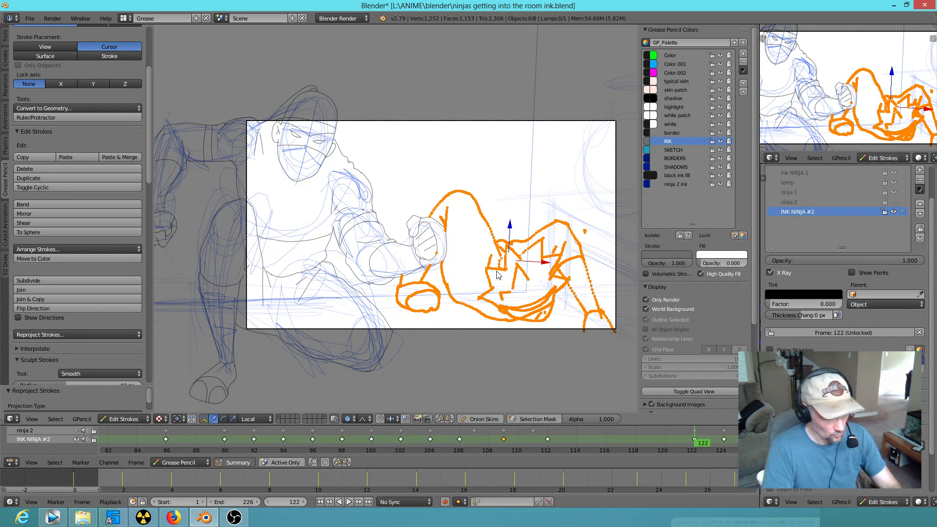
Step: Return to frame 112, check the ink strokes' depth from the side, and disable Only Render for the viewport
{"action": "key", "text": "Up"}
{"action": "key", "text": "Down"}
{"action": "key", "text": "Down"}
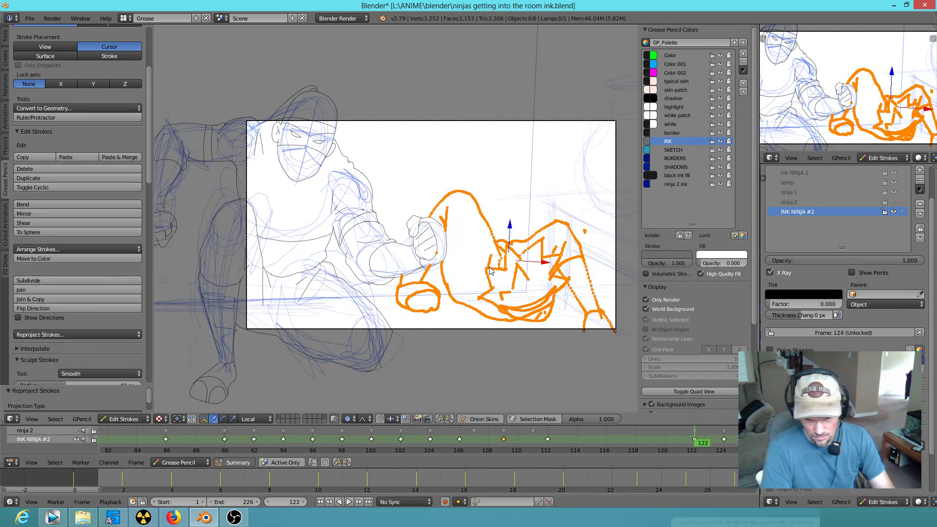
{"action": "middle_click_drag", "start_coordinate": [572, 261], "coordinate": [473, 266]}
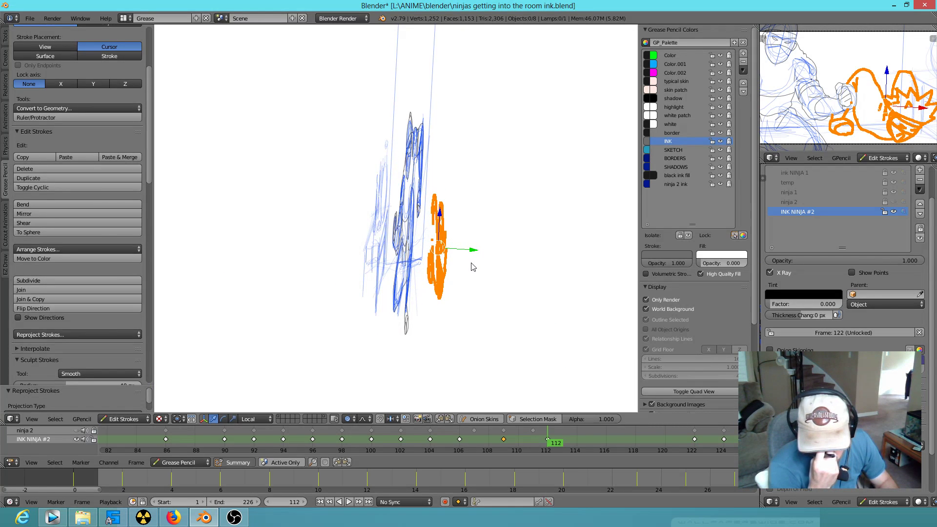
{"action": "key", "text": "KP_0"}
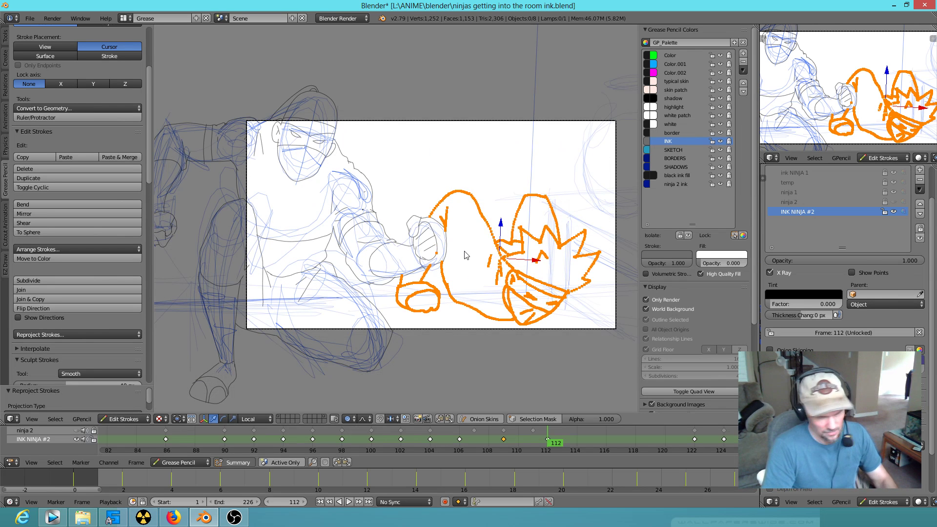
{"action": "left_click", "coordinate": [662, 301]}
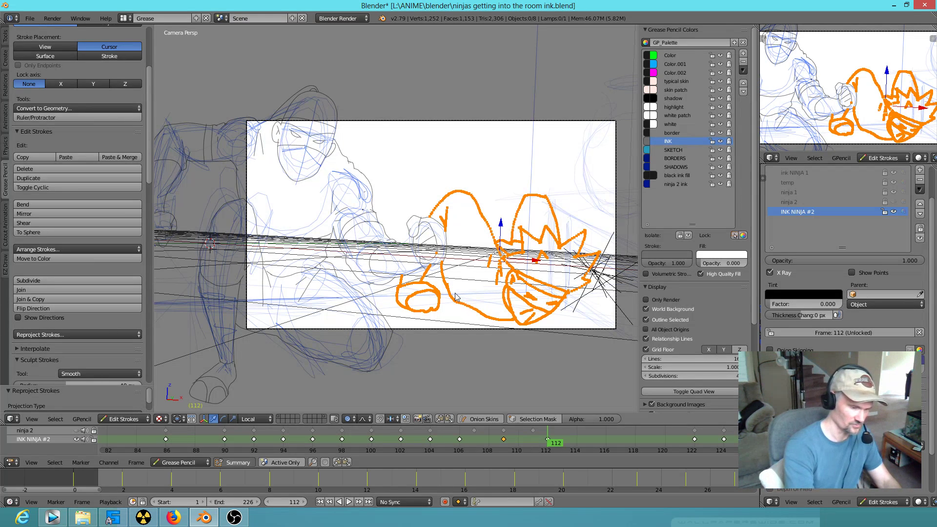
Step: Compare the inked poses between frames 100 and 112 in the front orthographic view
{"action": "key", "text": "KP_1"}
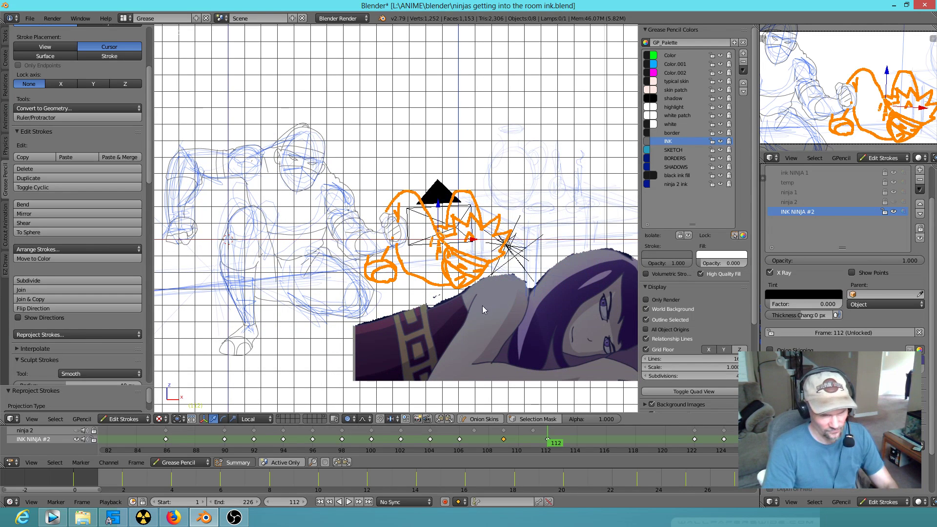
{"action": "key", "text": "Left"}
{"action": "key", "text": "Left"}
{"action": "key", "text": "Left"}
{"action": "key", "text": "Left"}
{"action": "key", "text": "Left"}
{"action": "key", "text": "Left"}
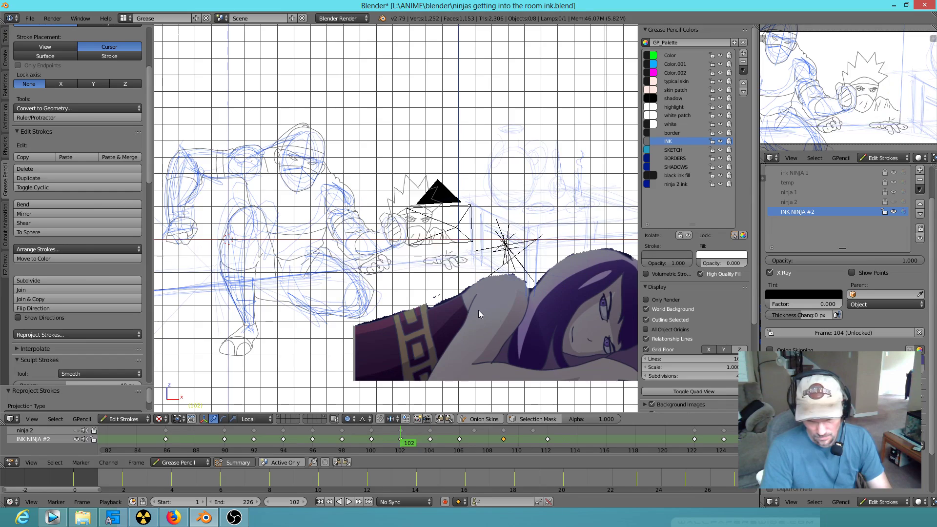
{"action": "scroll", "coordinate": [435, 286], "scroll_direction": "up", "scroll_amount": 5}
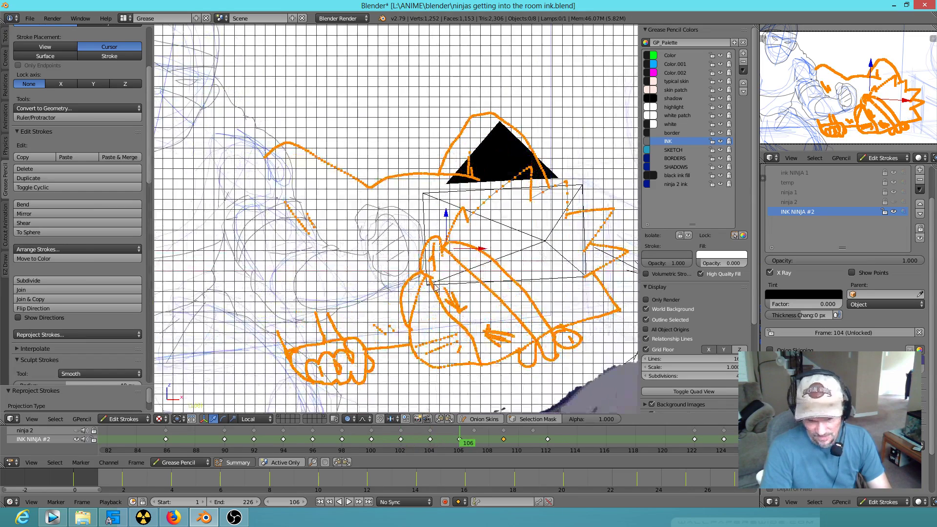
{"action": "key", "text": "Right"}
{"action": "key", "text": "Right"}
{"action": "key", "text": "Right"}
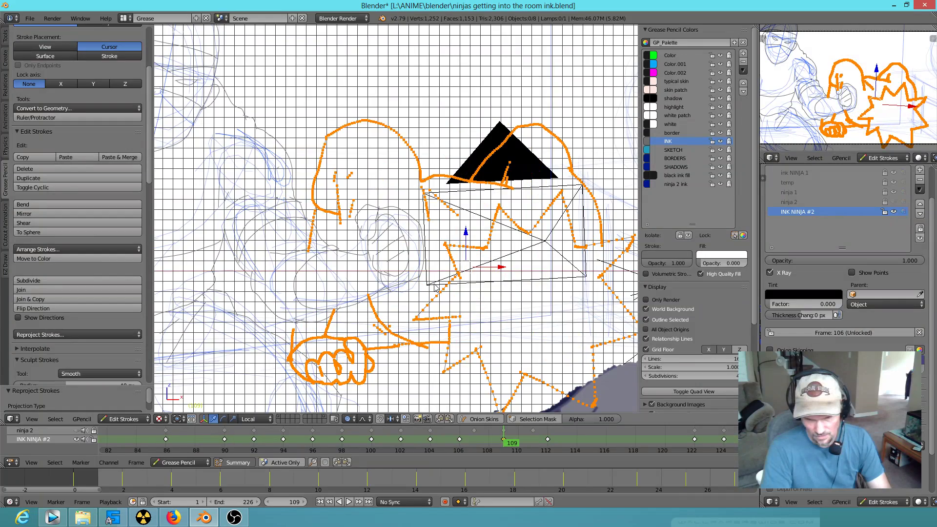
{"action": "key", "text": "Left"}
{"action": "key", "text": "Left"}
{"action": "key", "text": "Left"}
{"action": "key", "text": "Left"}
{"action": "key", "text": "Left"}
{"action": "key", "text": "Left"}
{"action": "key", "text": "Left"}
{"action": "key", "text": "Left"}
{"action": "key", "text": "Left"}
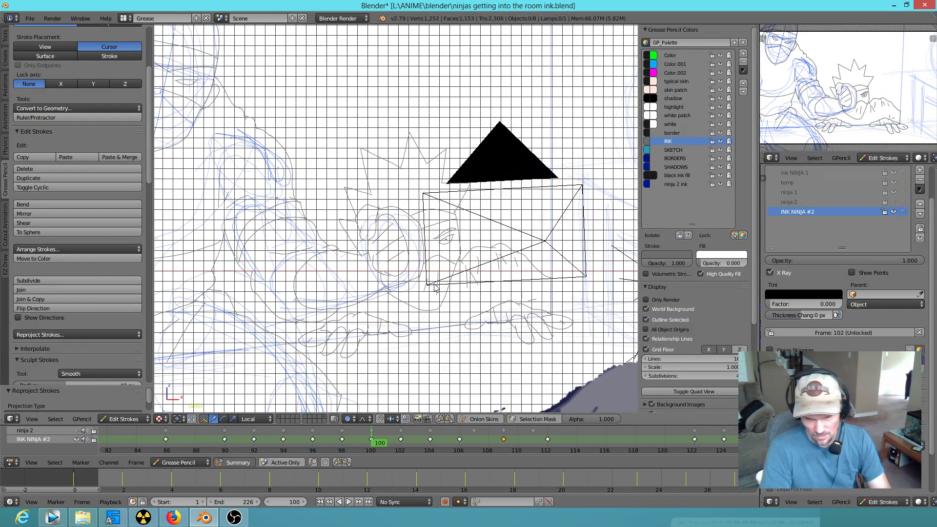
Step: Examine the selected ink strokes on frame 104 from the front, camera and side views for depth alignment
{"action": "key", "text": "Right"}
{"action": "key", "text": "Right"}
{"action": "key", "text": "Right"}
{"action": "key", "text": "Right"}
{"action": "scroll", "coordinate": [454, 230], "scroll_direction": "up", "scroll_amount": 3}
{"action": "scroll", "coordinate": [433, 210], "scroll_direction": "down", "scroll_amount": 4}
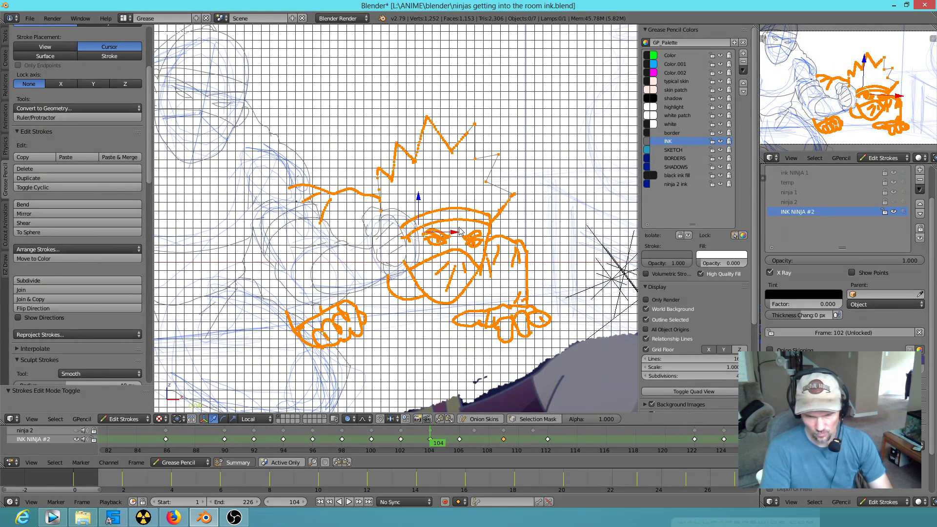
{"action": "key", "text": "KP_0"}
{"action": "scroll", "coordinate": [551, 262], "scroll_direction": "up", "scroll_amount": 2}
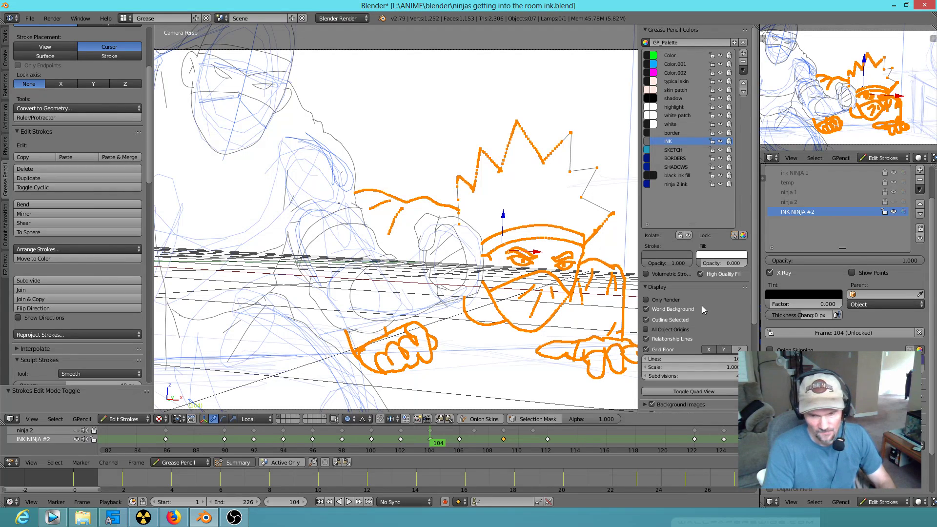
{"action": "middle_click_drag", "start_coordinate": [502, 270], "coordinate": [421, 285]}
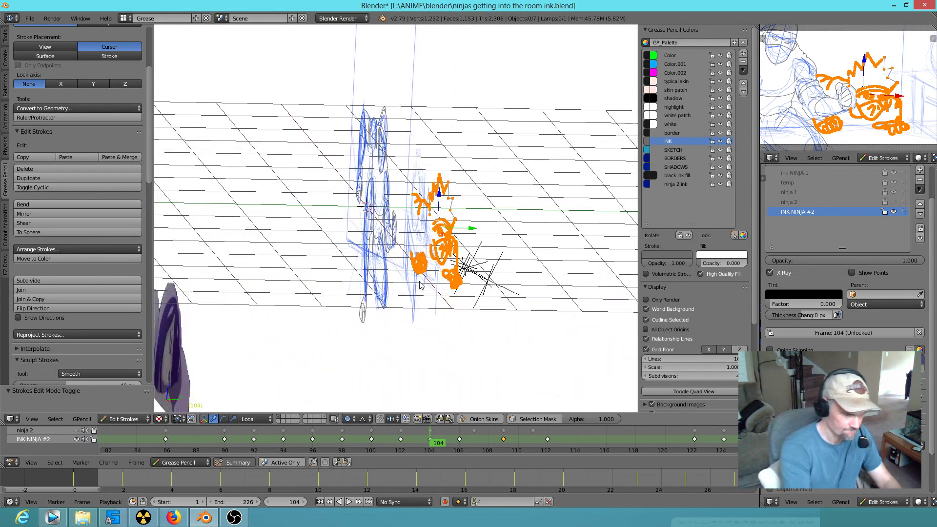
{"action": "key", "text": "KP_1"}
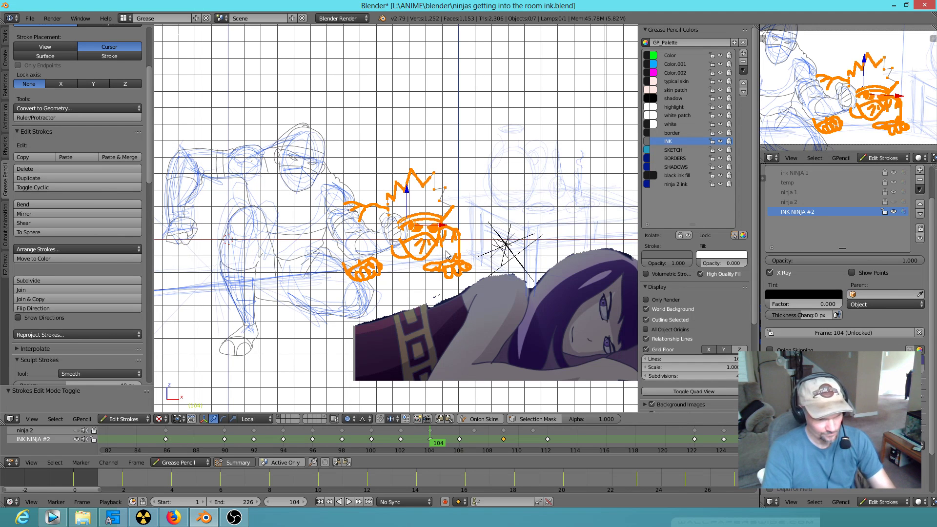
{"action": "key", "text": "KP_0"}
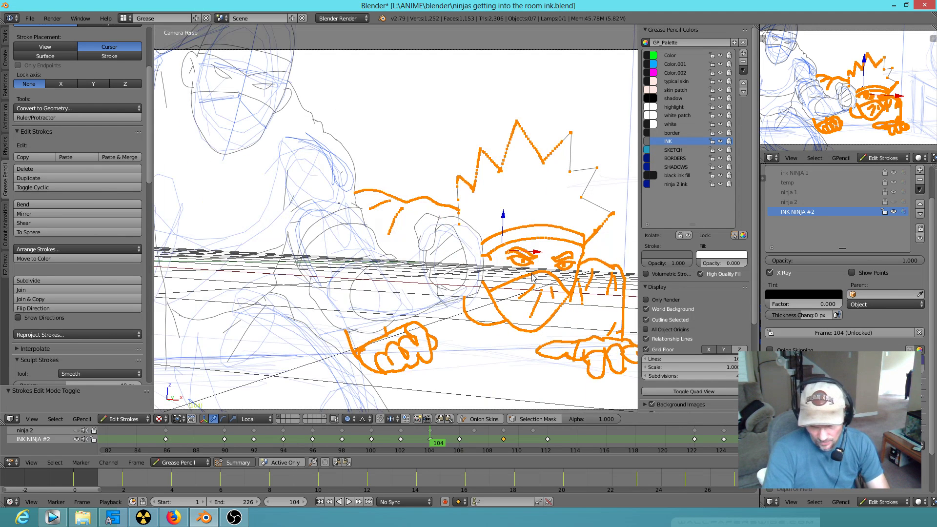
{"action": "scroll", "coordinate": [527, 277], "scroll_direction": "down", "scroll_amount": 2}
{"action": "scroll", "coordinate": [523, 276], "scroll_direction": "up", "scroll_amount": 1}
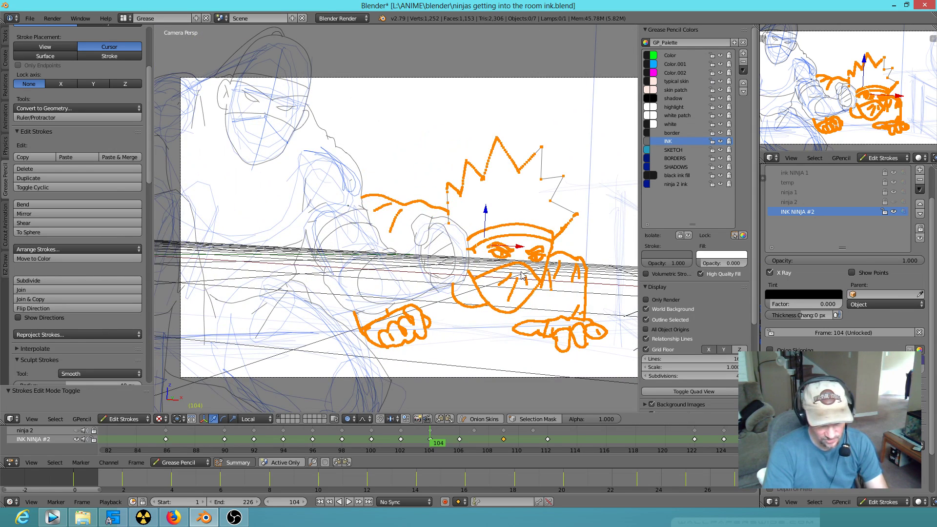
Step: Scrub through the ink keyframes in camera view, comparing the poses on frames 102, 104 and 106
{"action": "scroll", "coordinate": [521, 276], "scroll_direction": "down", "scroll_amount": 20, "text": "alt"}
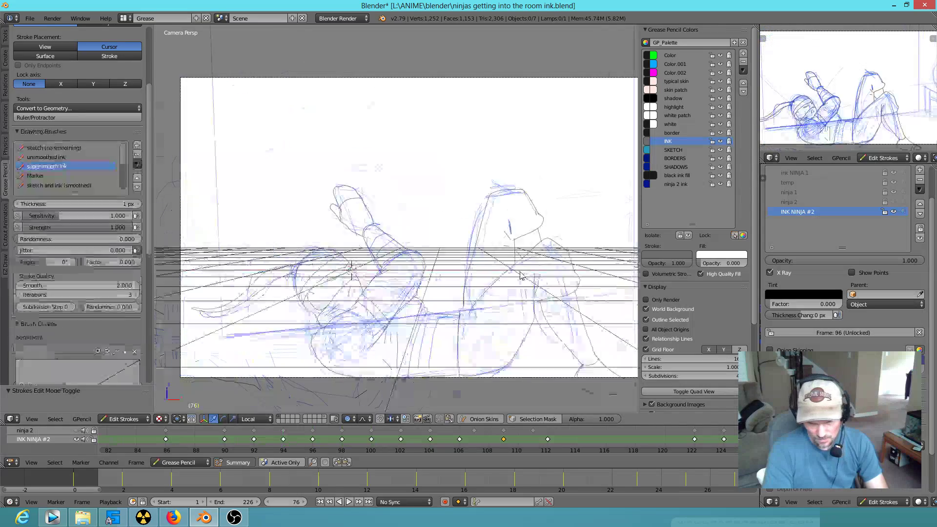
{"action": "scroll", "coordinate": [521, 275], "scroll_direction": "down", "scroll_amount": 20, "text": "alt"}
{"action": "key", "text": "Up"}
{"action": "scroll", "coordinate": [514, 269], "scroll_direction": "up", "scroll_amount": 20, "text": "alt"}
{"action": "scroll", "coordinate": [515, 268], "scroll_direction": "up", "scroll_amount": 20, "text": "alt"}
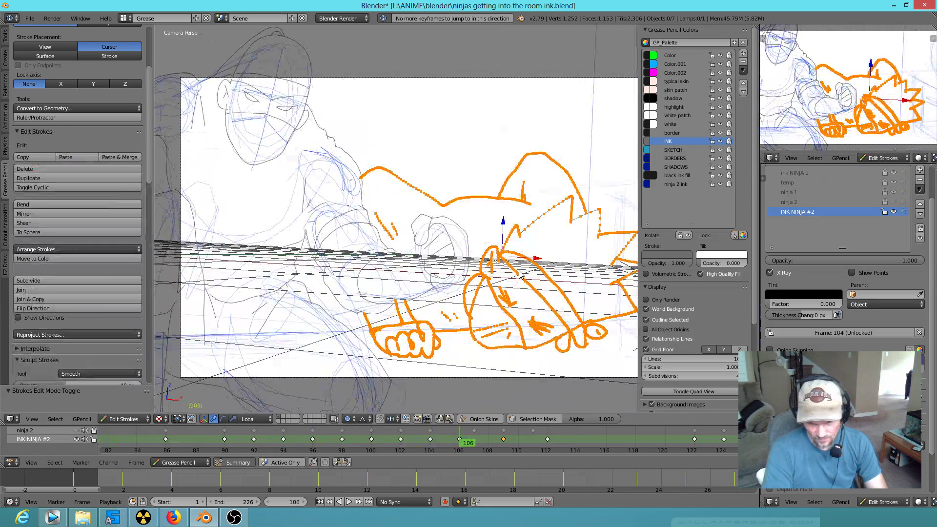
{"action": "scroll", "coordinate": [521, 275], "scroll_direction": "down", "scroll_amount": 2, "text": "alt"}
{"action": "scroll", "coordinate": [521, 275], "scroll_direction": "up", "scroll_amount": 2, "text": "alt"}
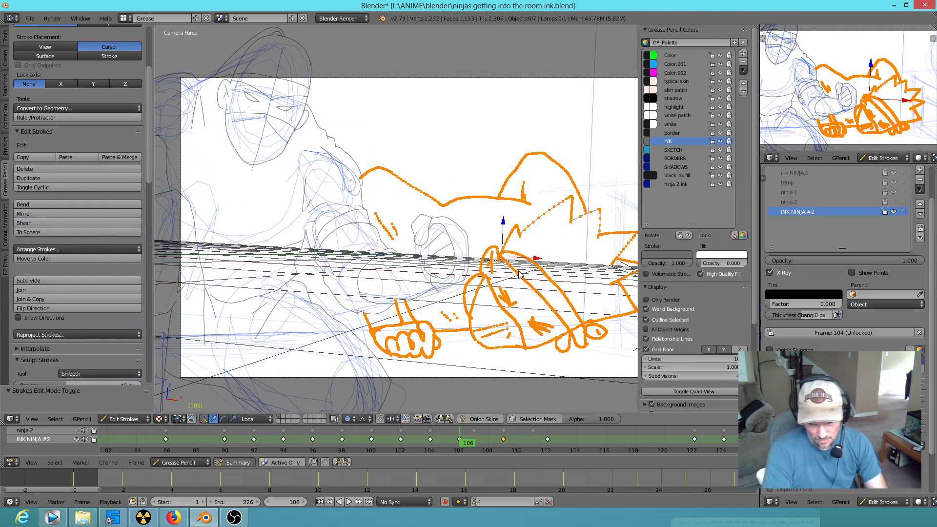
{"action": "scroll", "coordinate": [521, 275], "scroll_direction": "down", "scroll_amount": 4, "text": "alt"}
{"action": "scroll", "coordinate": [521, 275], "scroll_direction": "up", "scroll_amount": 2, "text": "alt"}
{"action": "scroll", "coordinate": [536, 272], "scroll_direction": "down", "scroll_amount": 2, "text": "alt"}
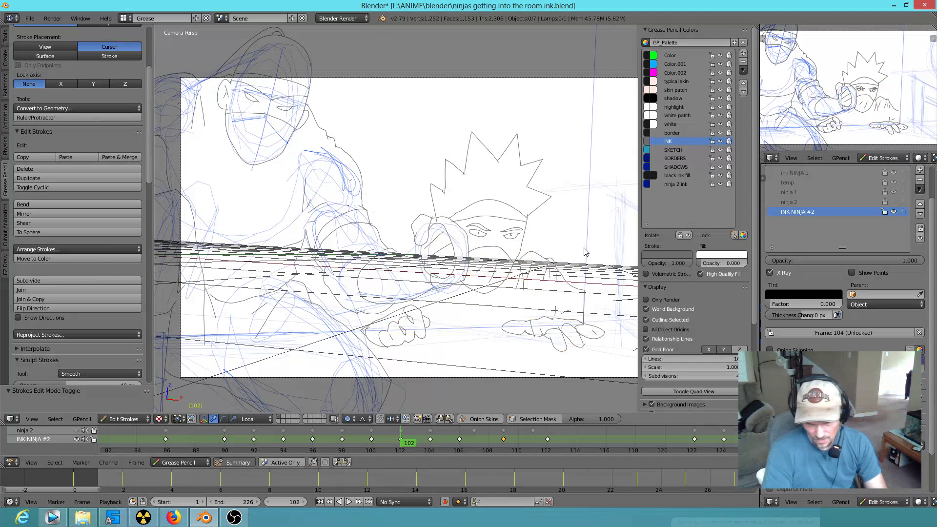
{"action": "scroll", "coordinate": [585, 248], "scroll_direction": "up", "scroll_amount": 2, "text": "alt"}
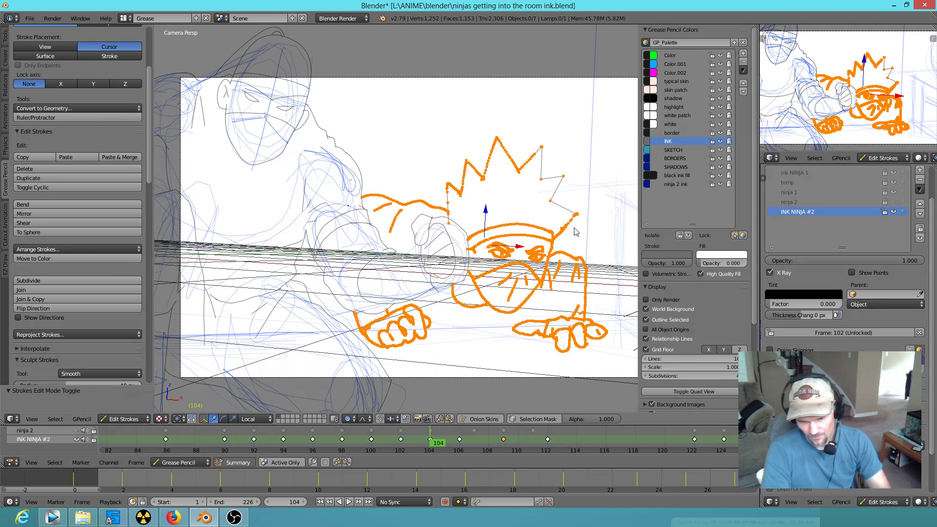
Step: Snap the 3D cursor to the scene center and check its position from an angled view
{"action": "key", "text": "shift+s"}
{"action": "left_click", "coordinate": [399, 246]}
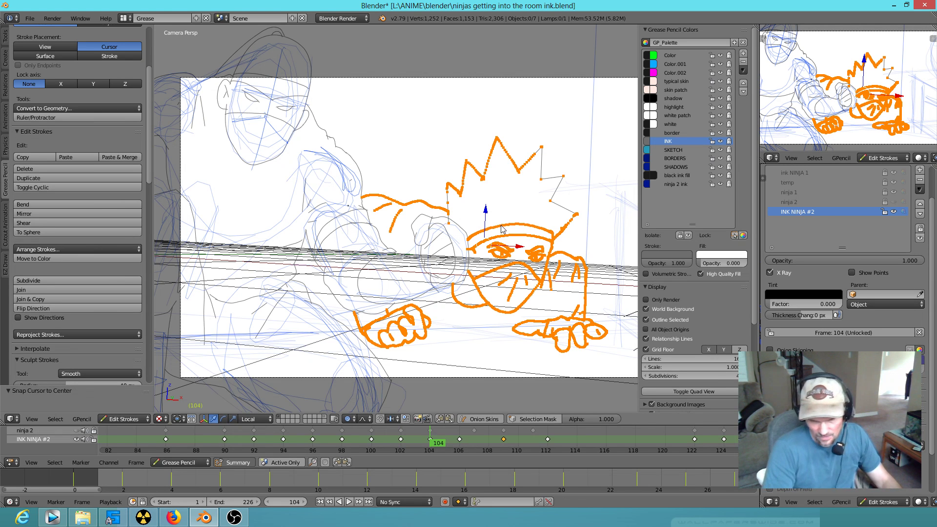
{"action": "middle_click_drag", "start_coordinate": [399, 246], "coordinate": [472, 325]}
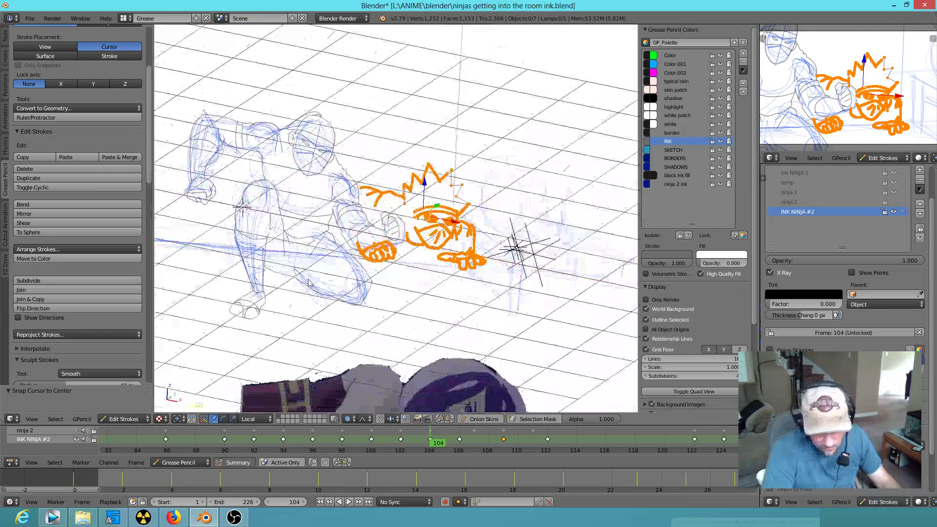
{"action": "scroll", "coordinate": [249, 231], "scroll_direction": "up", "scroll_amount": 2}
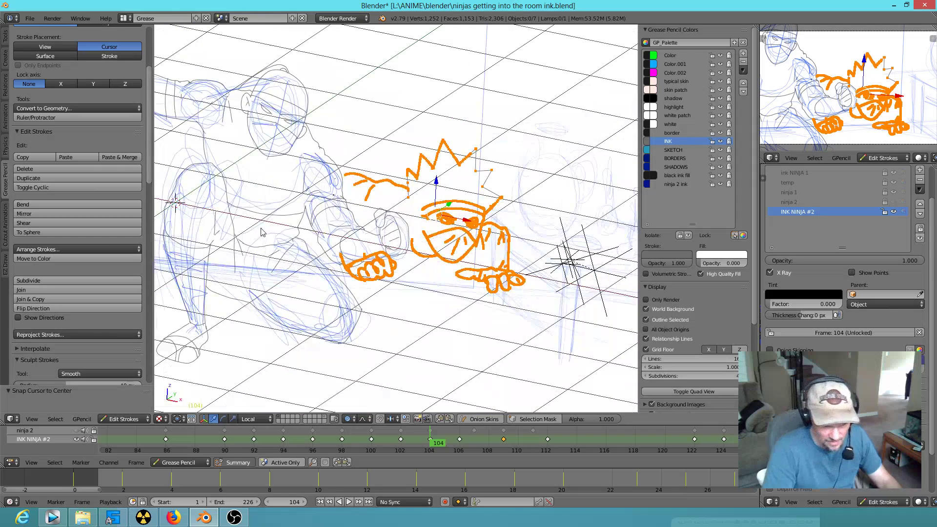
{"action": "middle_click_drag", "start_coordinate": [278, 232], "coordinate": [329, 257]}
{"action": "key", "text": "KP_0"}
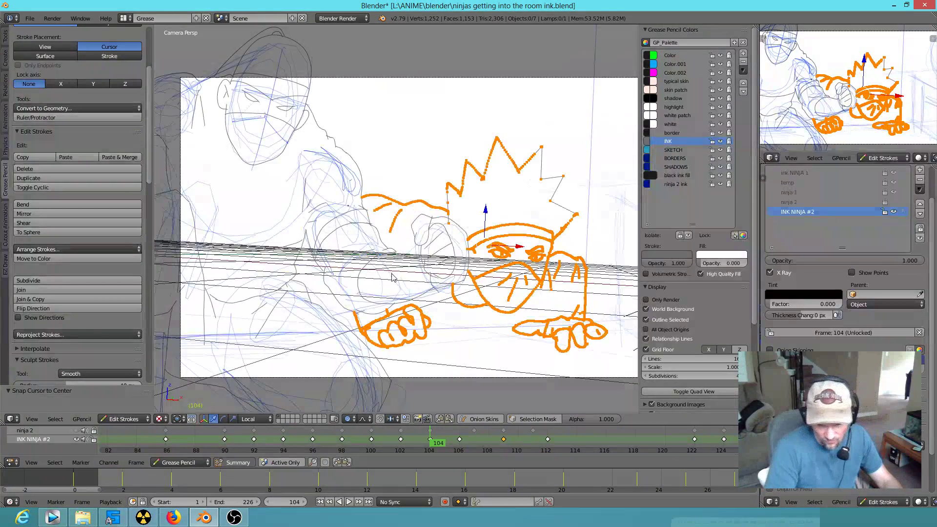
Step: Reproject all ink strokes on frame 104 as Planar from the camera view and inspect their alignment from other angles
{"action": "left_click", "coordinate": [119, 335]}
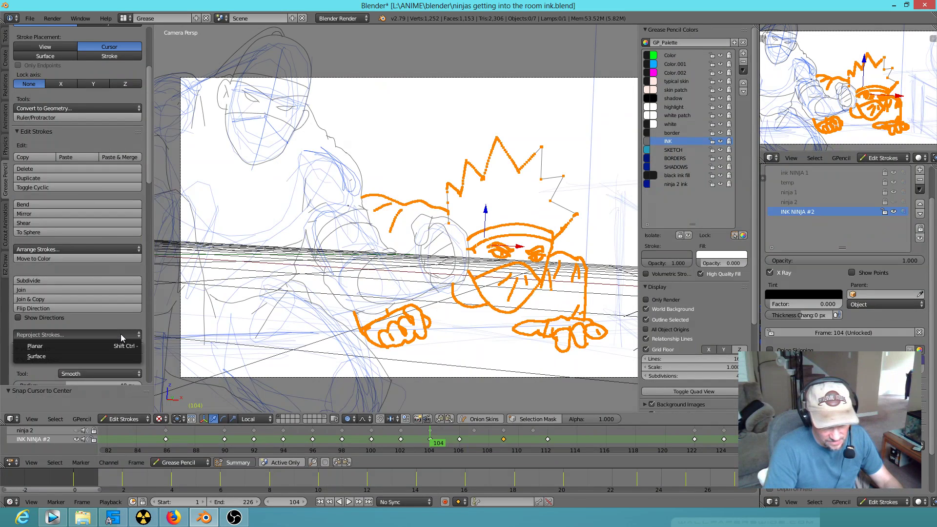
{"action": "left_click", "coordinate": [119, 348]}
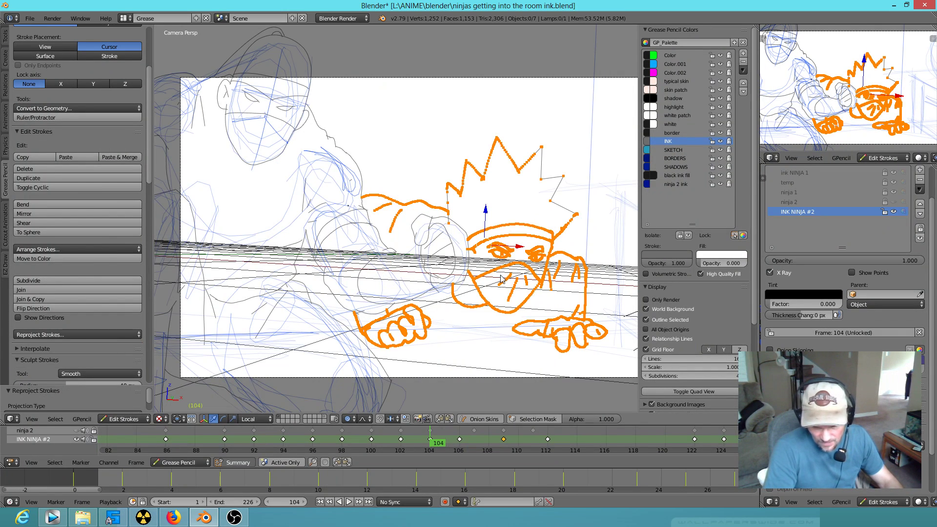
{"action": "key", "text": "KP_0"}
{"action": "mouse_move", "coordinate": [453, 288]}
{"action": "middle_mouse_down"}
{"action": "mouse_move", "coordinate": [431, 299]}
{"action": "mouse_move", "coordinate": [472, 298]}
{"action": "middle_mouse_up"}
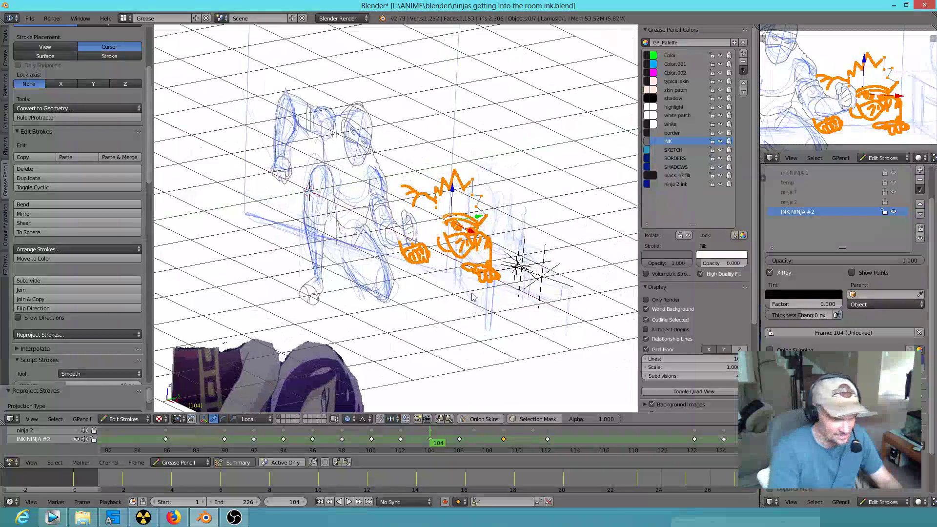
{"action": "key", "text": "KP_1"}
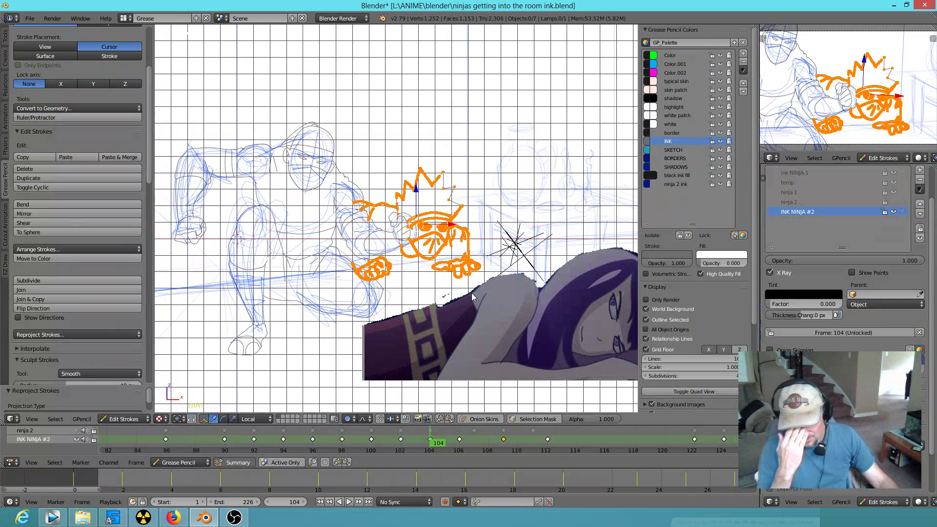
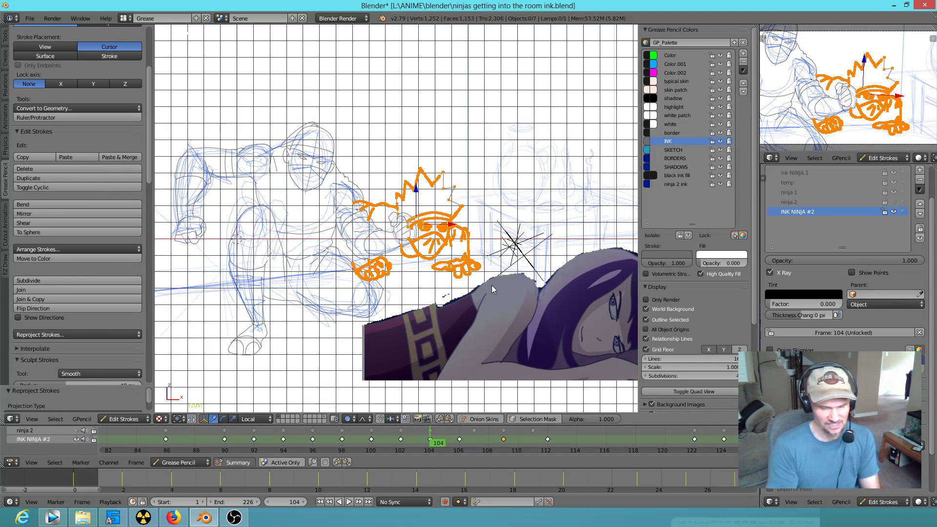
{"action": "key", "text": "KP_0"}
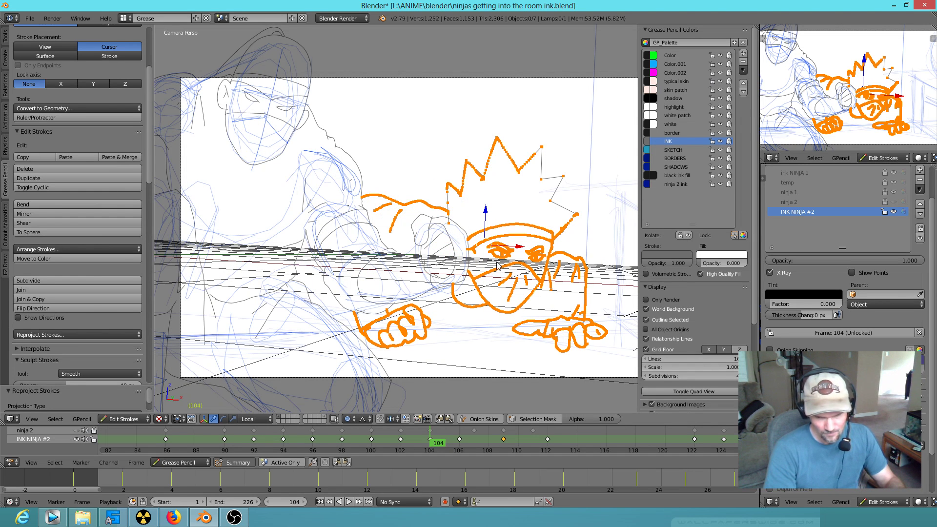
{"action": "mouse_move", "coordinate": [521, 262]}
{"action": "middle_mouse_down"}
{"action": "mouse_move", "coordinate": [436, 290]}
{"action": "mouse_move", "coordinate": [424, 237]}
{"action": "mouse_move", "coordinate": [442, 229]}
{"action": "middle_mouse_up"}
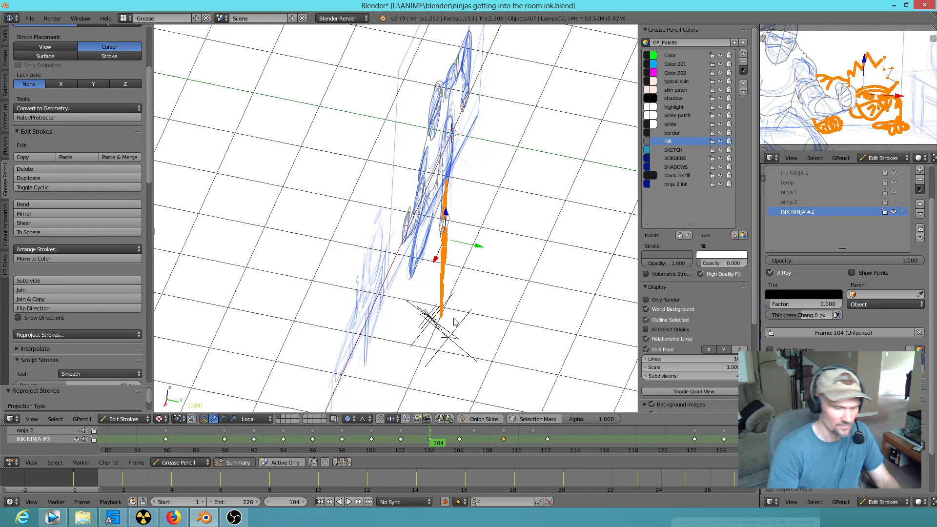
Step: Deselect all strokes and play the animation in camera view from frame 104 to frame 111
{"action": "key", "text": "KP_0"}
{"action": "key", "text": "a"}
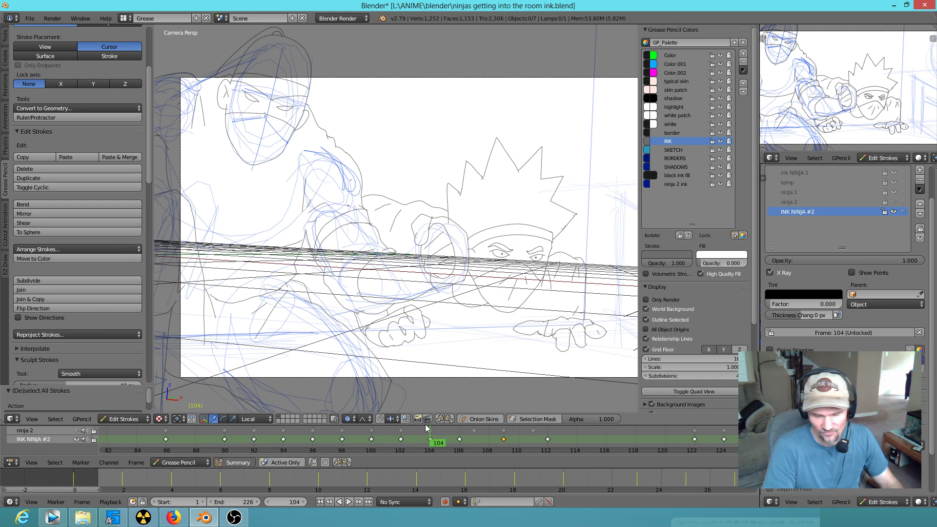
{"action": "key", "text": "alt+a"}
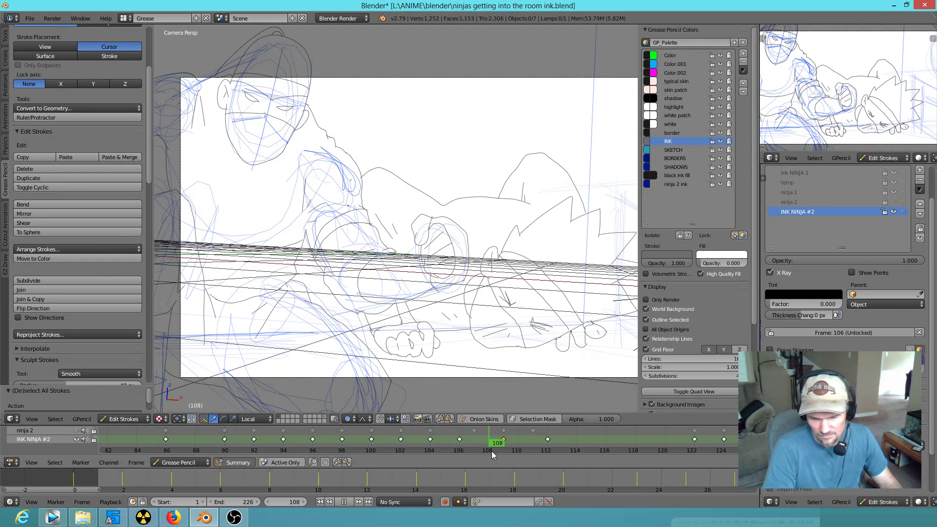
{"action": "key", "text": "alt+a"}
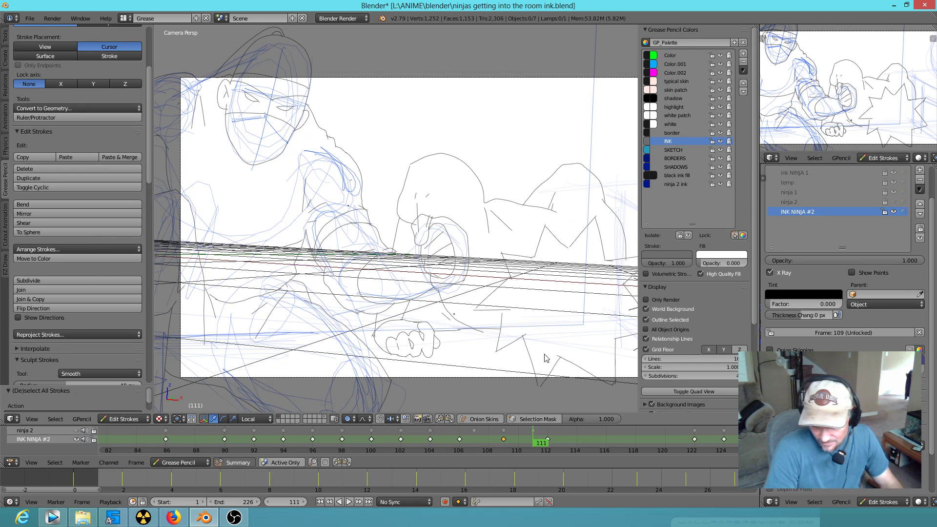
{"action": "scroll", "coordinate": [525, 302], "scroll_direction": "down", "scroll_amount": 2}
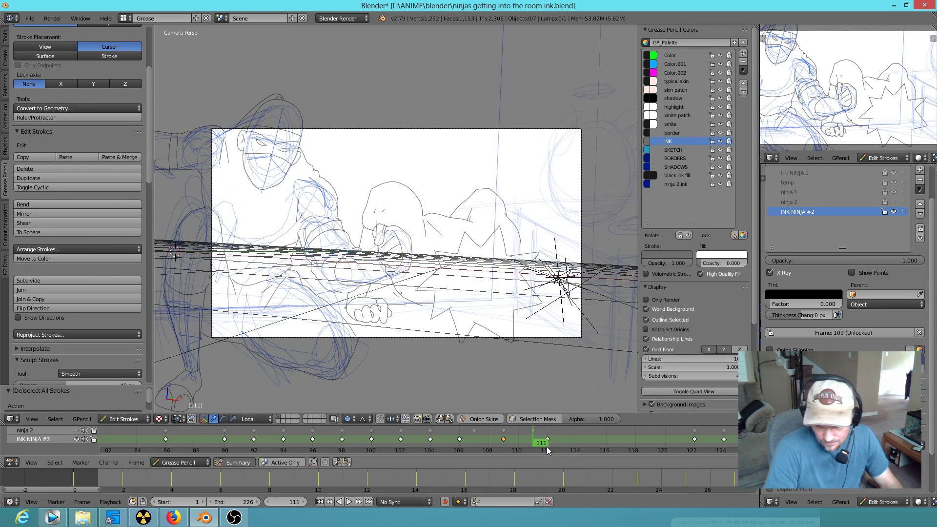
Step: Check the poses between frames 111 and 124 and unlock the ink NINJA 1 layer
{"action": "key", "text": "alt+a"}
{"action": "mouse_move", "coordinate": [588, 447]}
{"action": "left_mouse_down"}
{"action": "mouse_move", "coordinate": [732, 445]}
{"action": "mouse_move", "coordinate": [707, 454]}
{"action": "mouse_move", "coordinate": [734, 453]}
{"action": "mouse_move", "coordinate": [698, 450]}
{"action": "mouse_move", "coordinate": [731, 453]}
{"action": "mouse_move", "coordinate": [711, 452]}
{"action": "left_mouse_up"}
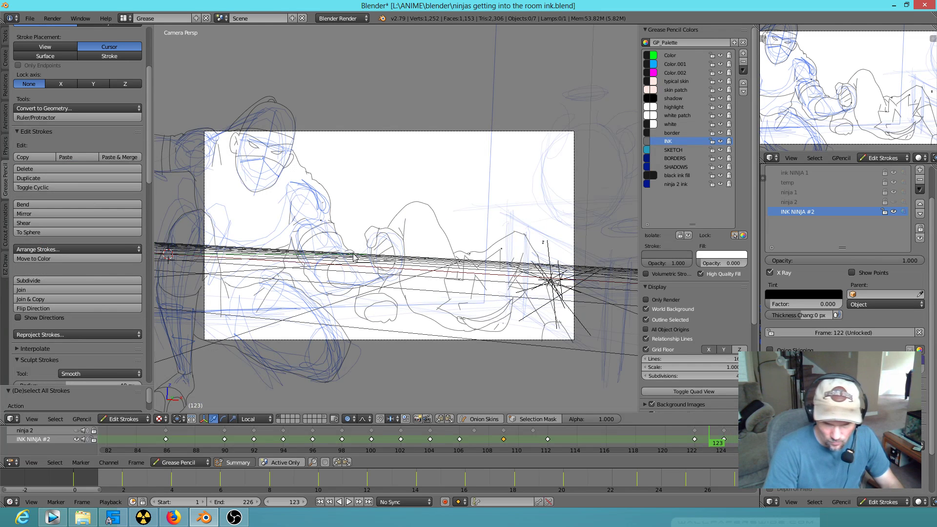
{"action": "left_click", "coordinate": [889, 172]}
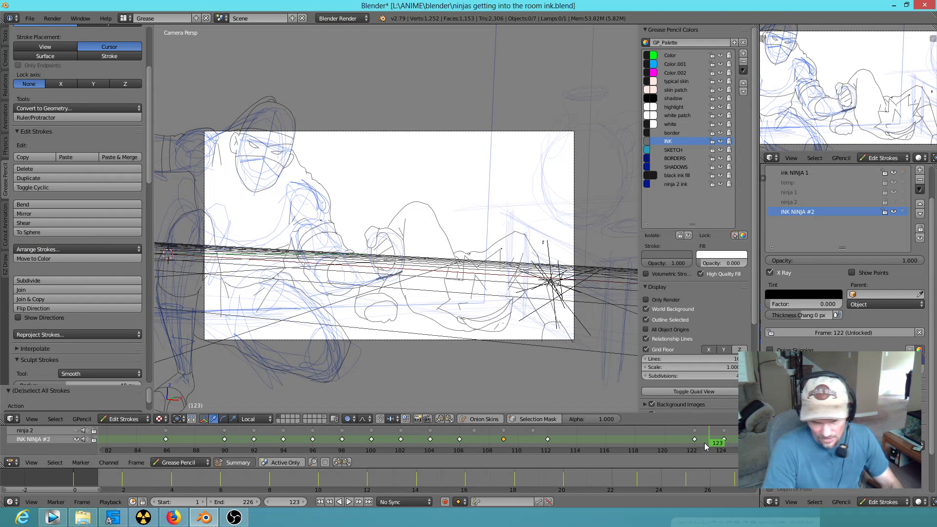
{"action": "key", "text": "Right"}
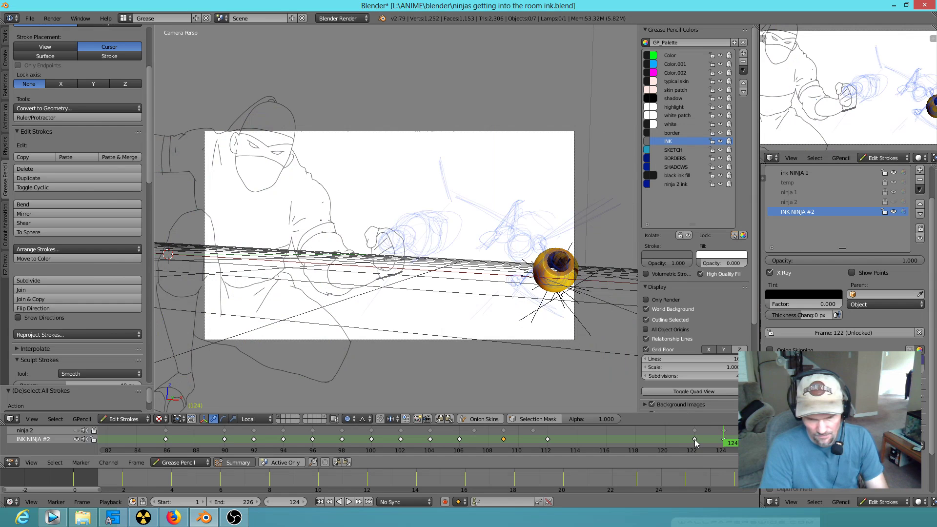
{"action": "key", "text": "Left"}
Step: Make ink NINJA 1 the active layer, enable Only Render for the viewport and play the animation through twice
{"action": "left_click", "coordinate": [806, 175]}
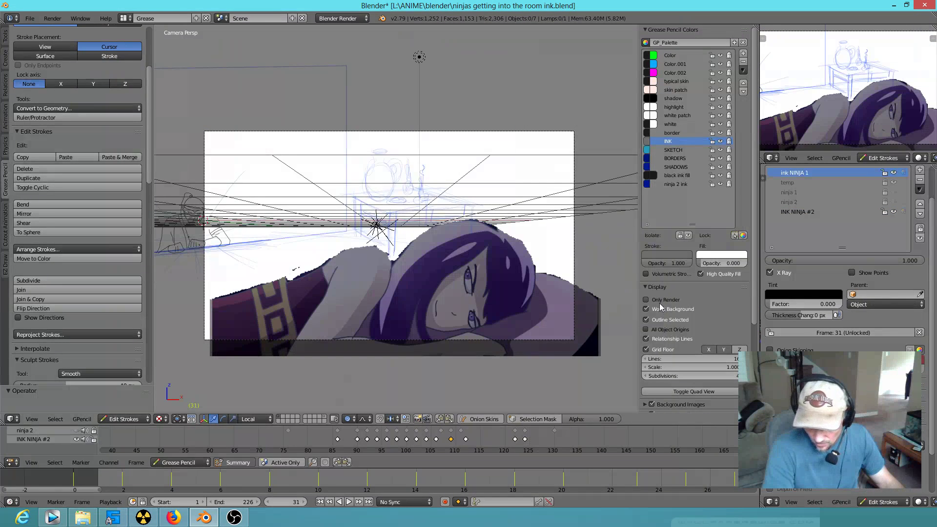
{"action": "left_click", "coordinate": [660, 302]}
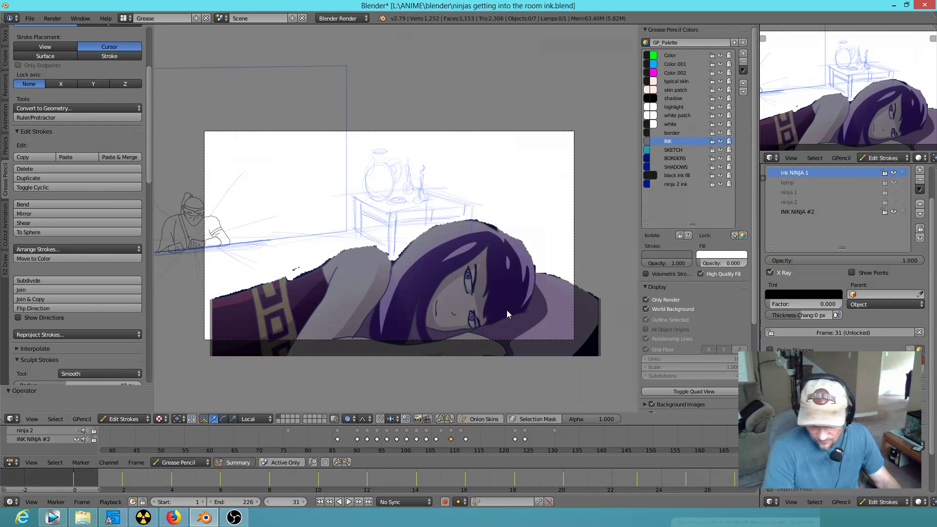
{"action": "key", "text": "alt+a"}
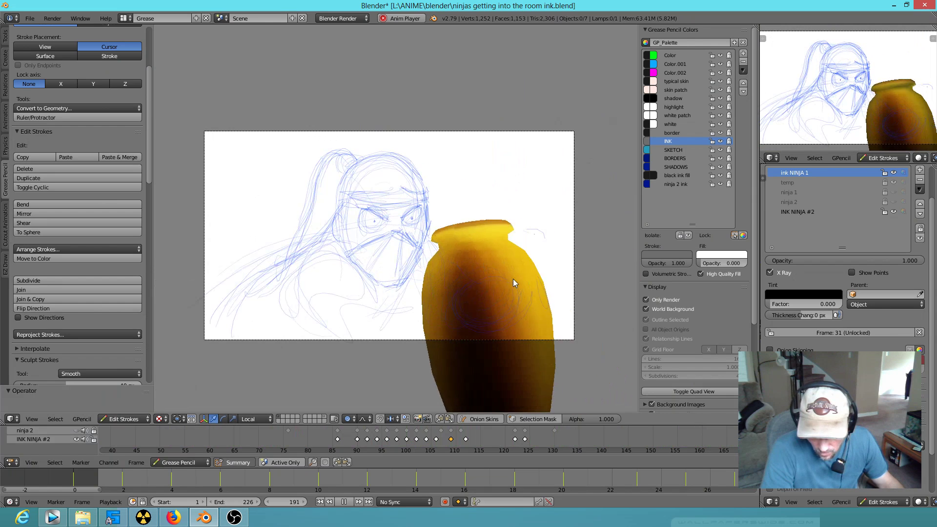
{"action": "key", "text": "Escape"}
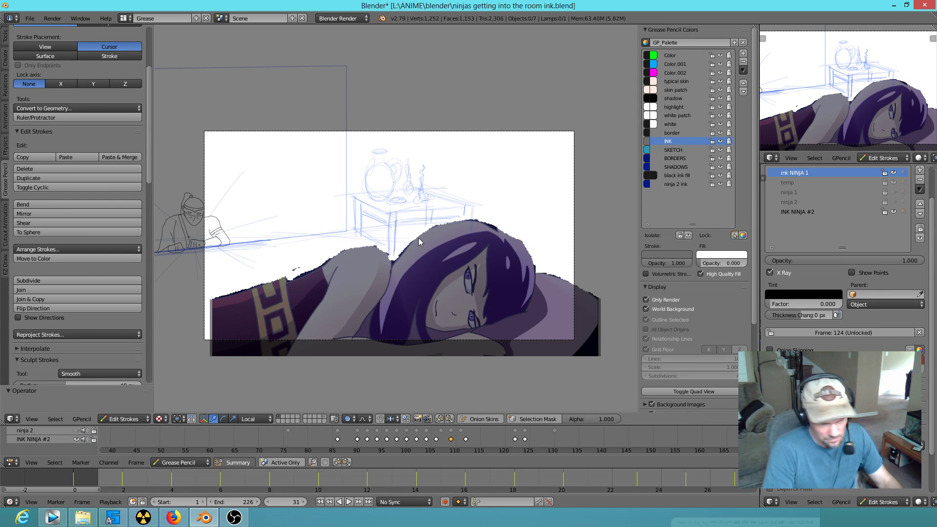
{"action": "key", "text": "alt+a"}
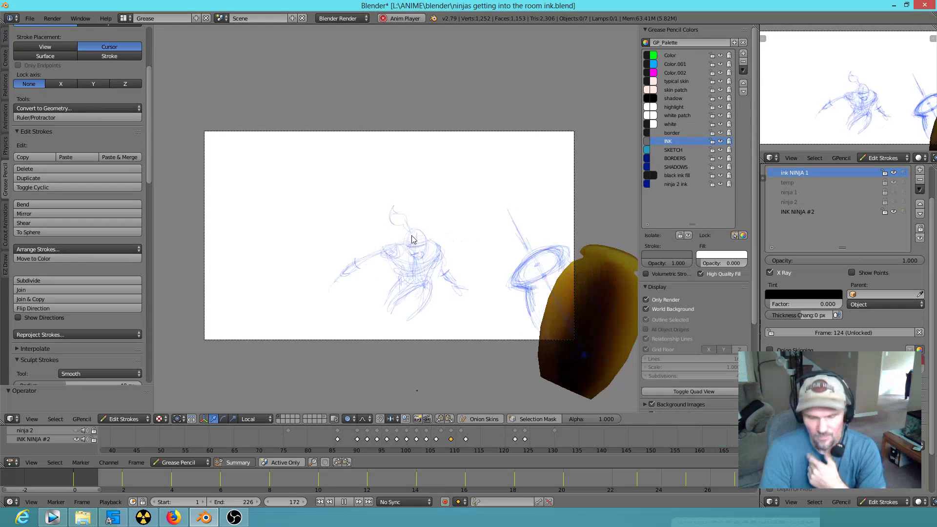
{"action": "key", "text": "Escape"}
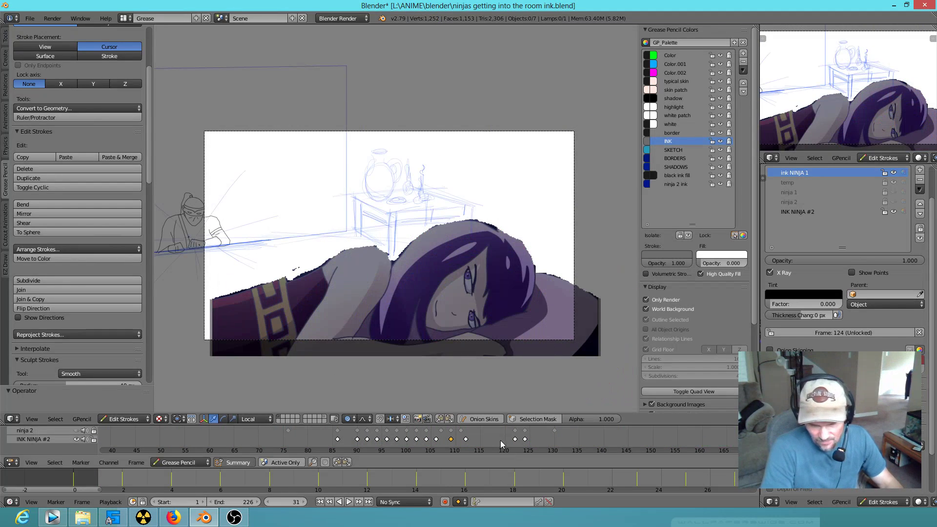
Step: Go to frame 113, enlarge the dope sheet area and unlock the temp, ninja 1 and ninja 2 layers
{"action": "left_click", "coordinate": [451, 441]}
{"action": "mouse_move", "coordinate": [451, 441]}
{"action": "left_mouse_down"}
{"action": "mouse_move", "coordinate": [491, 444]}
{"action": "mouse_move", "coordinate": [429, 447]}
{"action": "mouse_move", "coordinate": [512, 454]}
{"action": "mouse_move", "coordinate": [463, 450]}
{"action": "mouse_move", "coordinate": [470, 454]}
{"action": "left_mouse_up"}
{"action": "left_click_drag", "start_coordinate": [539, 424], "coordinate": [540, 244]}
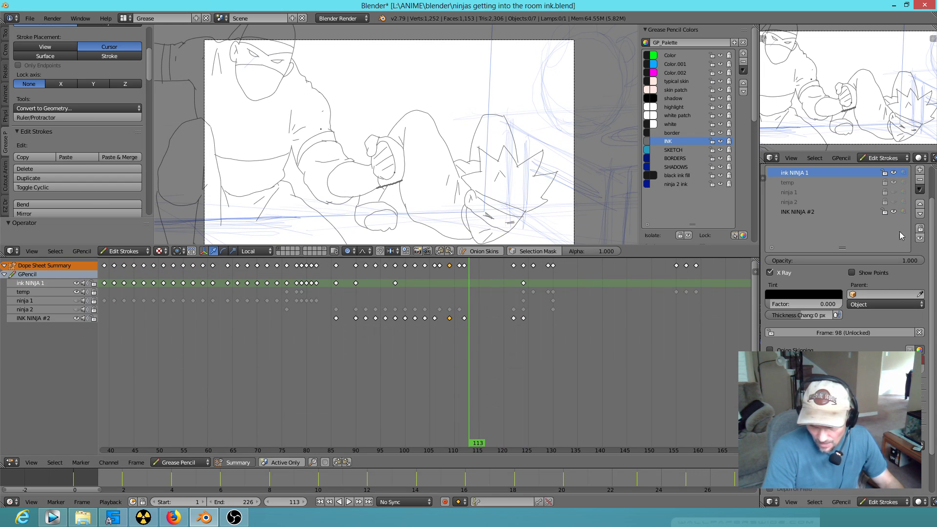
{"action": "left_click_drag", "start_coordinate": [885, 202], "coordinate": [885, 184]}
Step: Shift the Grease Pencil keyframes after frame 113 on all layers 8 frames earlier
{"action": "left_click", "coordinate": [563, 322]}
{"action": "key", "text": "b"}
{"action": "left_click_drag", "start_coordinate": [611, 363], "coordinate": [494, 240]}
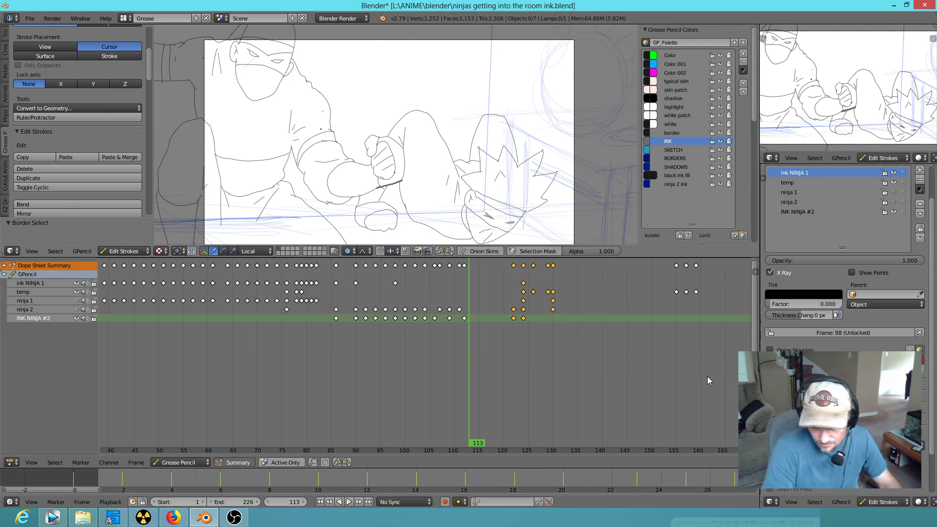
{"action": "key", "text": "b"}
{"action": "left_click_drag", "start_coordinate": [734, 378], "coordinate": [505, 258]}
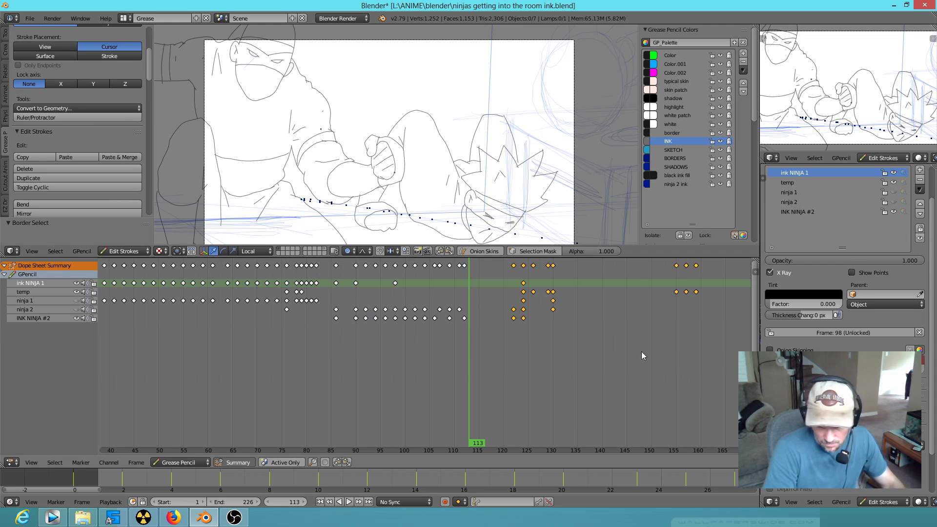
{"action": "key", "text": "g"}
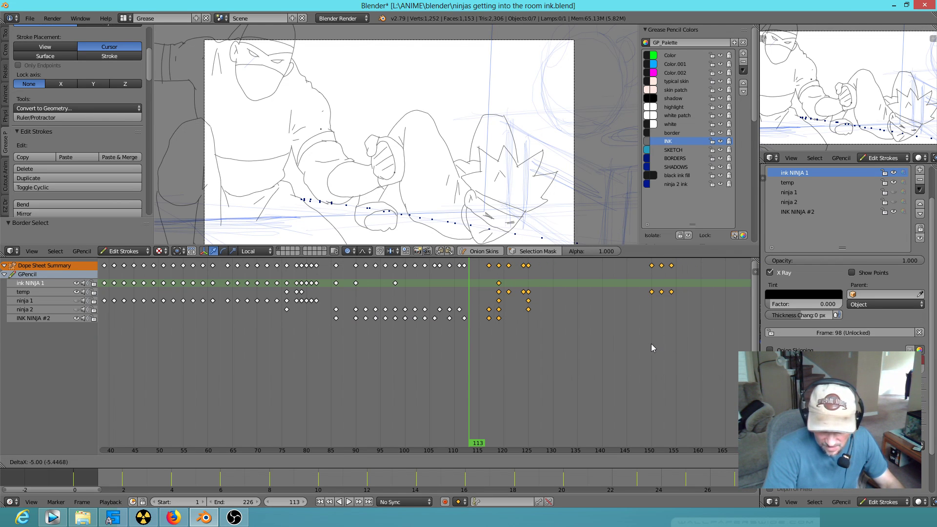
{"action": "left_click", "coordinate": [640, 347]}
Step: Play and scrub the retimed Grease Pencil section up to frame 121
{"action": "left_click", "coordinate": [417, 372]}
{"action": "key", "text": "alt+a"}
{"action": "mouse_move", "coordinate": [417, 373]}
{"action": "left_mouse_down"}
{"action": "mouse_move", "coordinate": [581, 382]}
{"action": "mouse_move", "coordinate": [462, 365]}
{"action": "mouse_move", "coordinate": [545, 377]}
{"action": "mouse_move", "coordinate": [484, 359]}
{"action": "mouse_move", "coordinate": [509, 367]}
{"action": "left_mouse_up"}
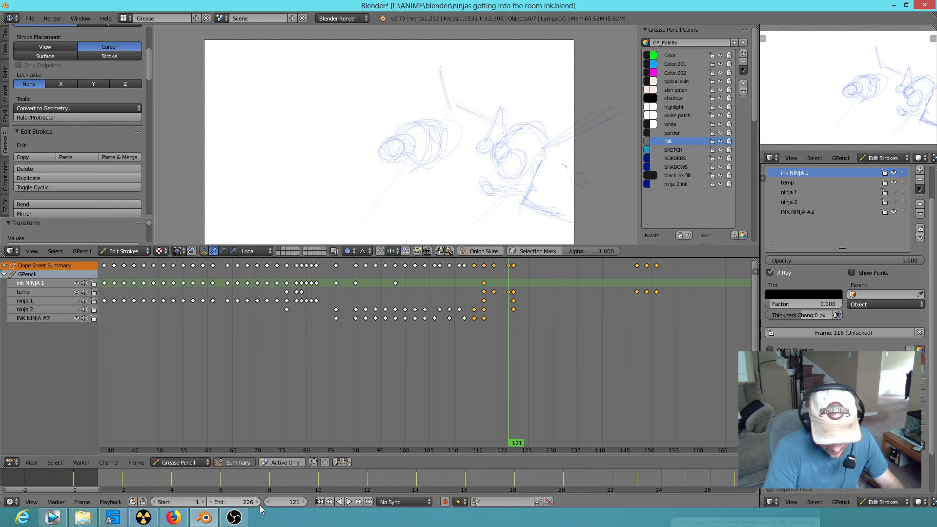
Step: Switch the keyframe editor to Dope Sheet mode and collapse the BASE and SPIN channels
{"action": "left_click", "coordinate": [193, 463]}
{"action": "left_click", "coordinate": [192, 452]}
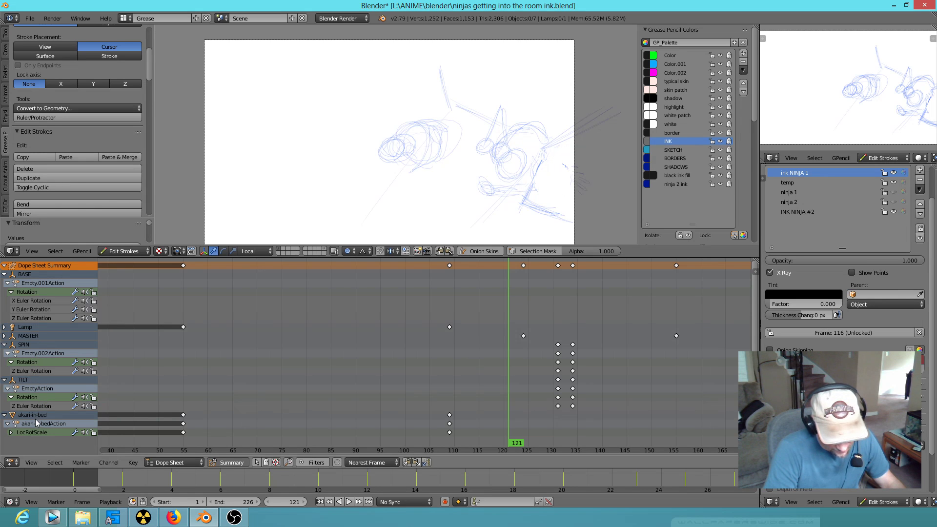
{"action": "left_click", "coordinate": [4, 274]}
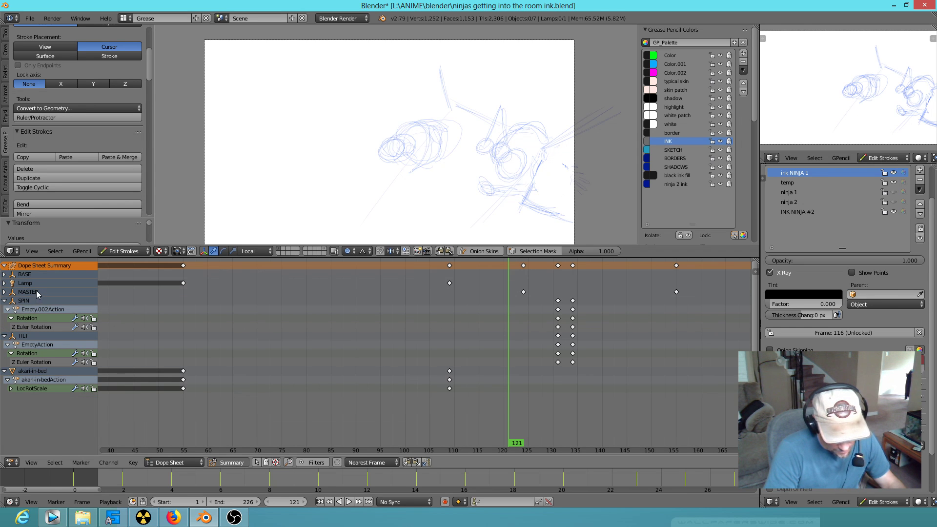
{"action": "left_click", "coordinate": [5, 301]}
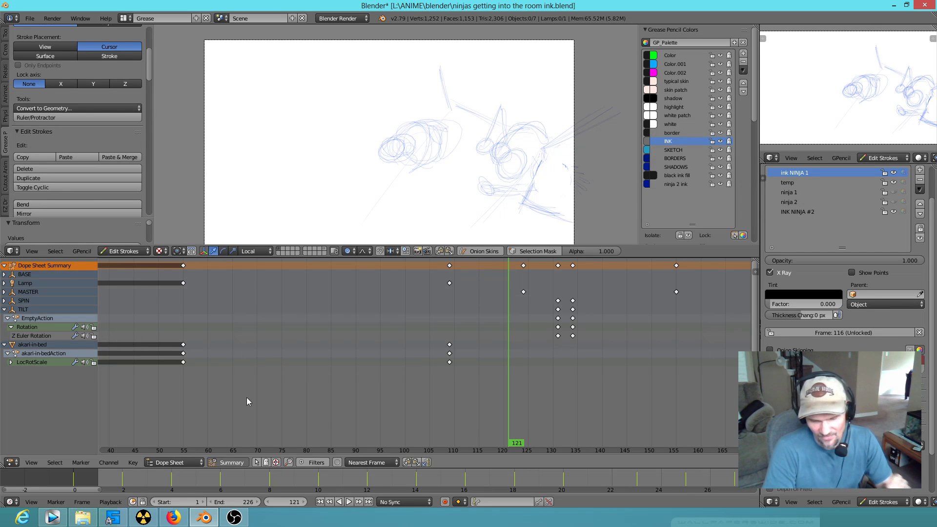
Step: Scrub around frames 123 and 124 to find where the 3D vase appears
{"action": "key", "text": "alt+a"}
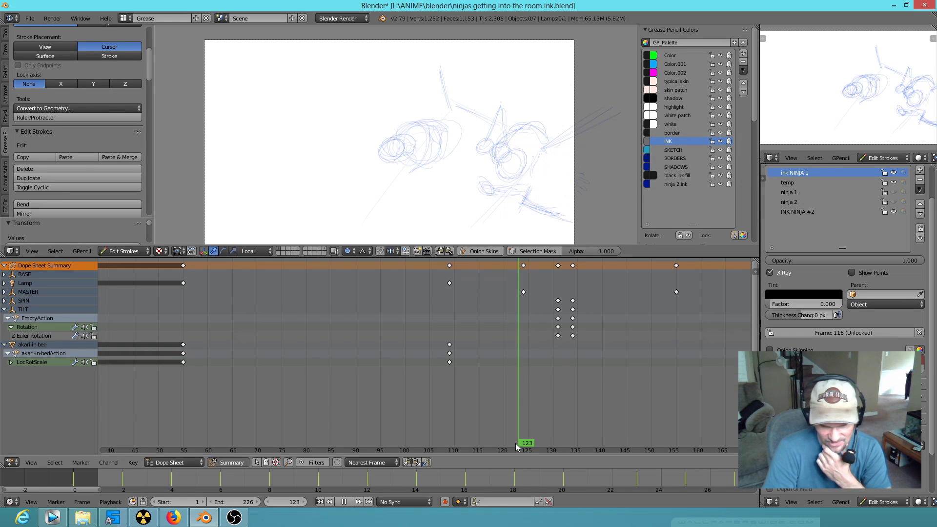
{"action": "left_click_drag", "start_coordinate": [529, 444], "coordinate": [520, 445]}
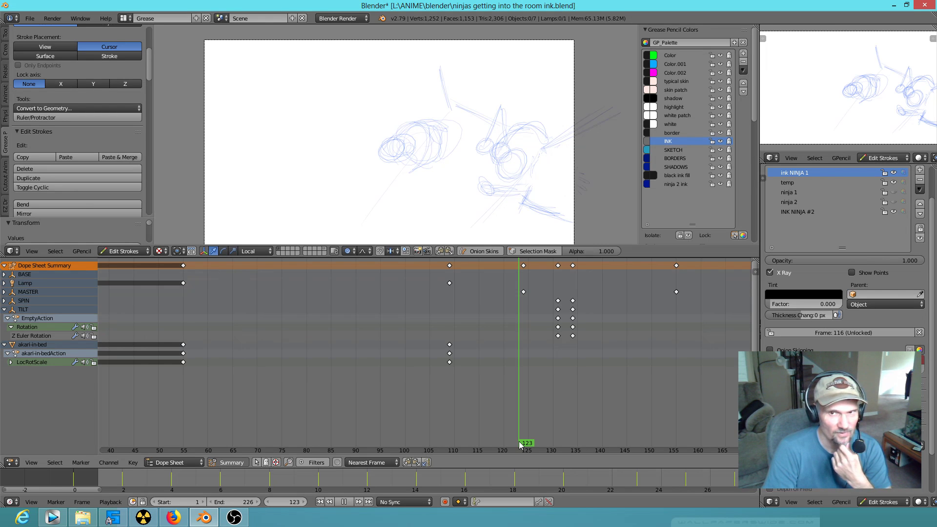
{"action": "mouse_move", "coordinate": [521, 443]}
{"action": "left_mouse_down"}
{"action": "mouse_move", "coordinate": [535, 442]}
{"action": "mouse_move", "coordinate": [476, 421]}
{"action": "mouse_move", "coordinate": [519, 433]}
{"action": "left_mouse_up"}
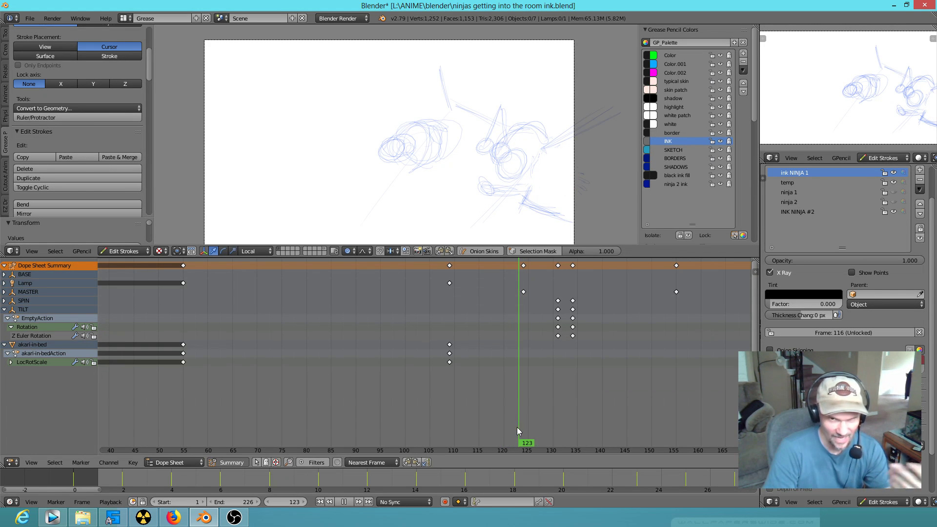
{"action": "left_click_drag", "start_coordinate": [517, 428], "coordinate": [525, 432]}
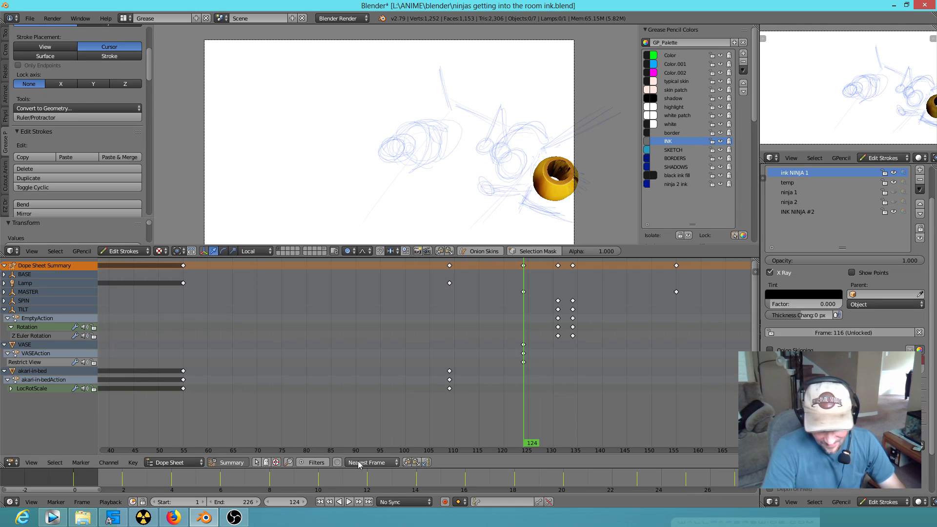
Step: Return to Grease Pencil mode and step through frames 119 to 124 to find the sketch frame where the vase should start
{"action": "left_click", "coordinate": [190, 462]}
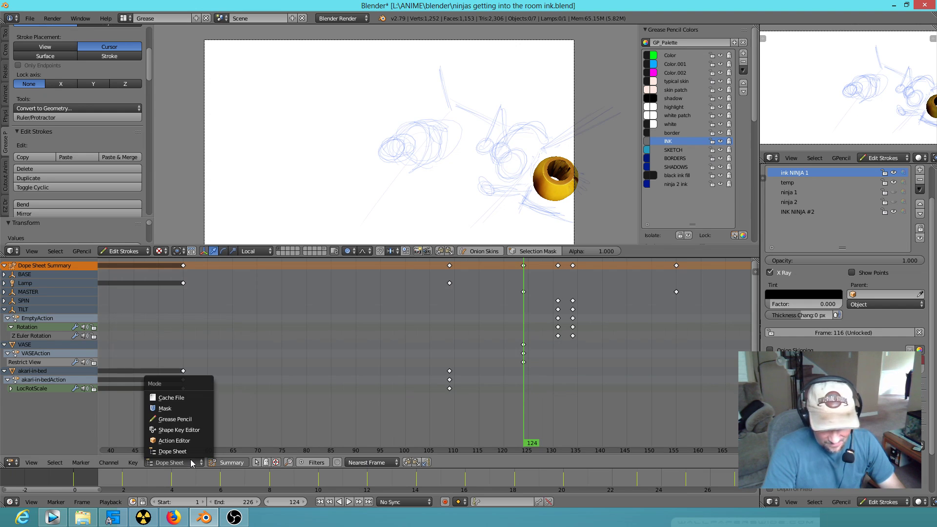
{"action": "left_click", "coordinate": [195, 419]}
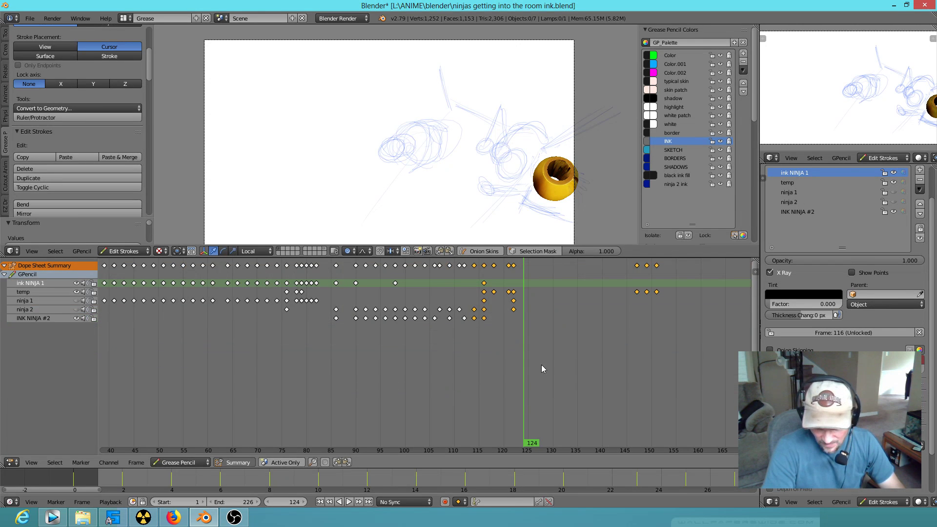
{"action": "mouse_move", "coordinate": [529, 374]}
{"action": "left_mouse_down"}
{"action": "mouse_move", "coordinate": [503, 372]}
{"action": "mouse_move", "coordinate": [514, 373]}
{"action": "left_mouse_up"}
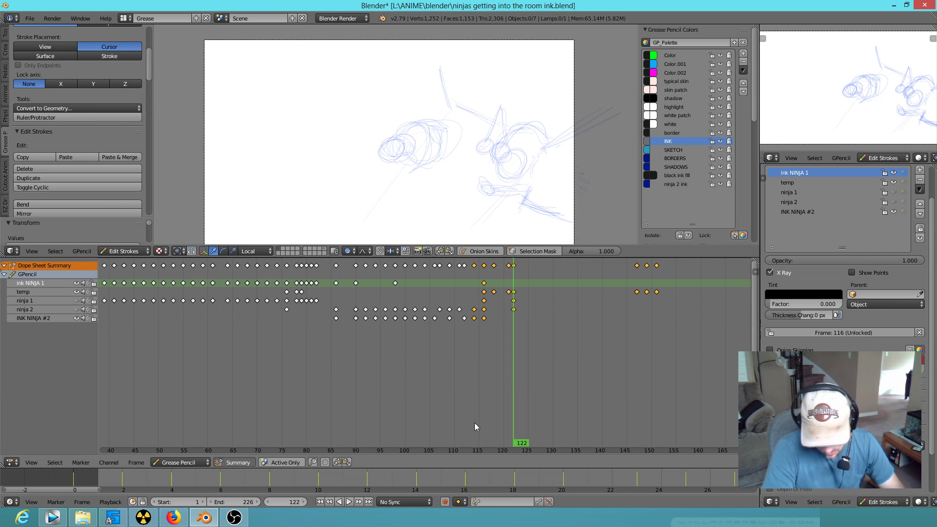
{"action": "key", "text": "Left"}
{"action": "key", "text": "Left"}
{"action": "key", "text": "Left"}
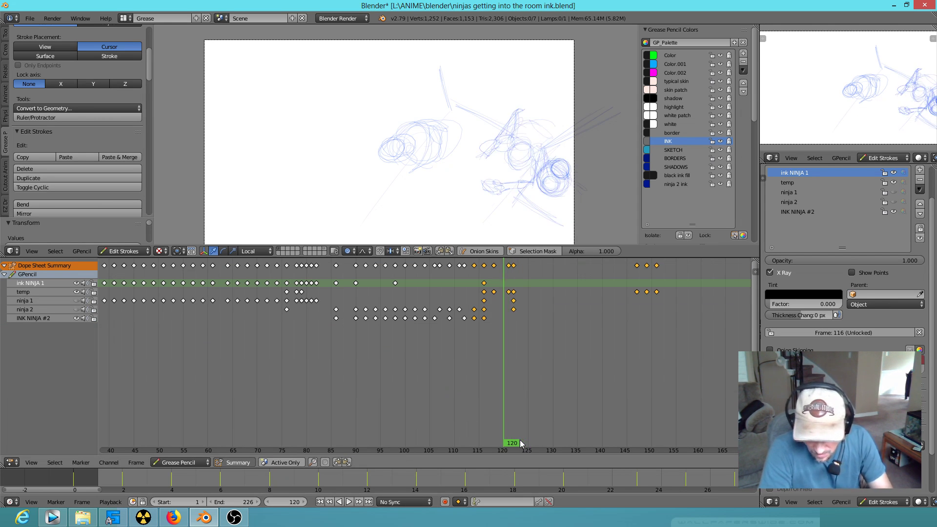
{"action": "key", "text": "Right"}
{"action": "key", "text": "Right"}
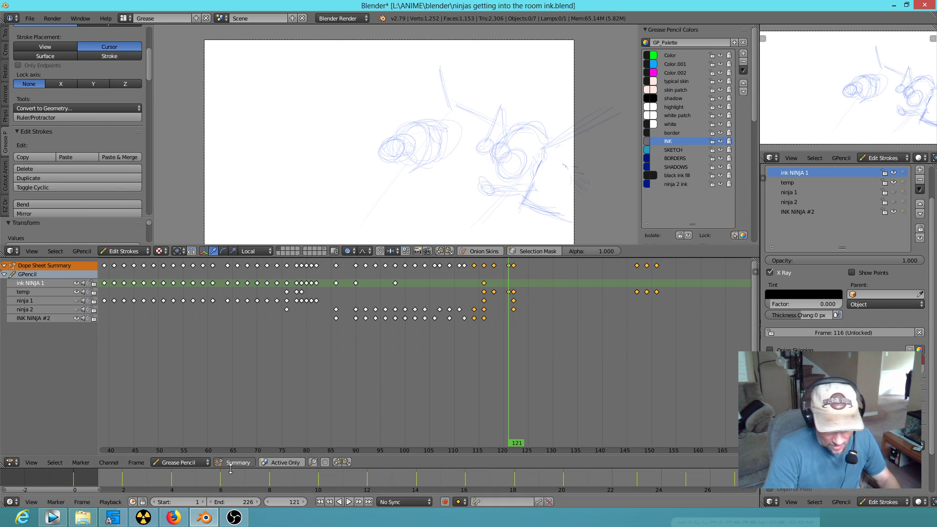
Step: In Dope Sheet mode, move the VASE visibility keyframe to frame 121
{"action": "left_click", "coordinate": [193, 464]}
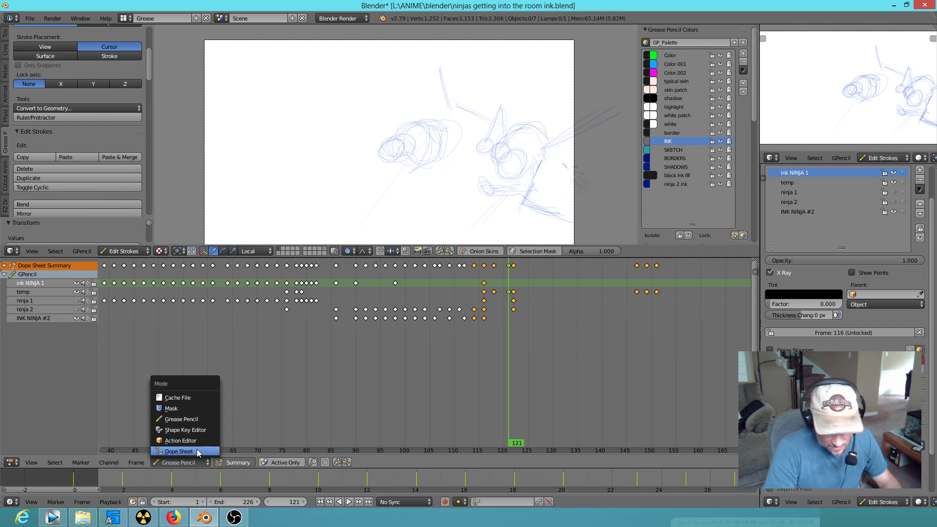
{"action": "left_click", "coordinate": [198, 450]}
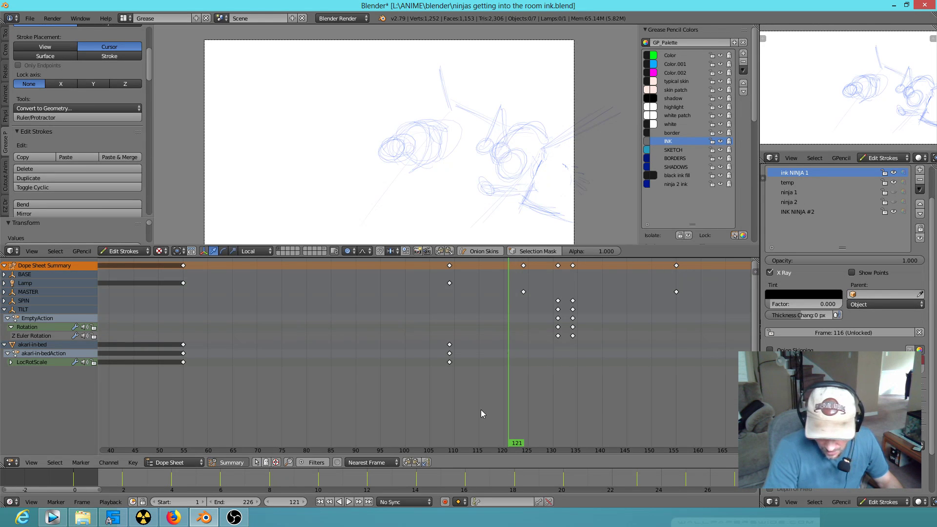
{"action": "left_click", "coordinate": [528, 429]}
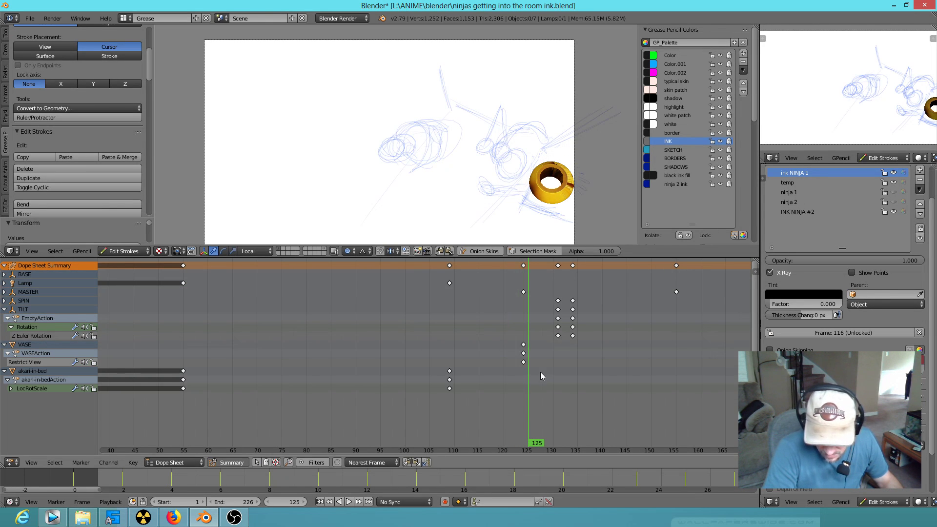
{"action": "left_click_drag", "start_coordinate": [523, 347], "coordinate": [512, 353]}
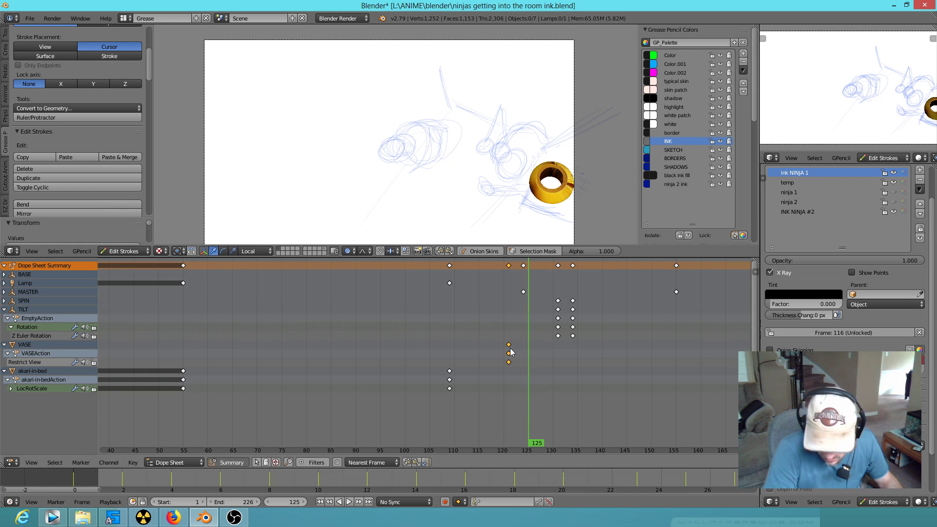
Step: Move the last keyframe of the MASTER object about 8 frames earlier in the dope sheet, to frame 147
{"action": "left_click_drag", "start_coordinate": [538, 419], "coordinate": [563, 389]}
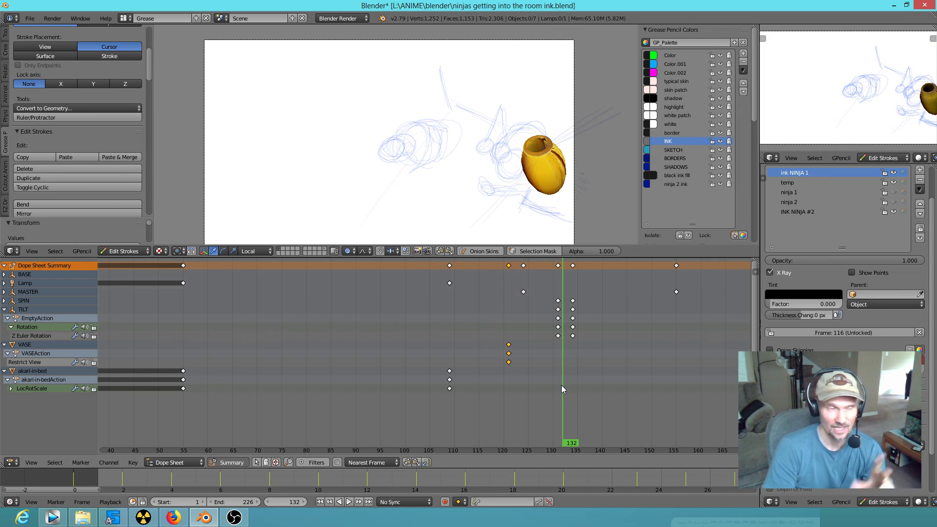
{"action": "key", "text": "alt+a"}
{"action": "mouse_move", "coordinate": [672, 429]}
{"action": "left_mouse_down"}
{"action": "mouse_move", "coordinate": [609, 414]}
{"action": "mouse_move", "coordinate": [682, 420]}
{"action": "mouse_move", "coordinate": [616, 402]}
{"action": "mouse_move", "coordinate": [631, 399]}
{"action": "left_mouse_up"}
{"action": "middle_click_drag", "start_coordinate": [632, 399], "coordinate": [564, 295]}
{"action": "left_click_drag", "start_coordinate": [564, 295], "coordinate": [564, 317]}
{"action": "middle_click_drag", "start_coordinate": [576, 307], "coordinate": [552, 311]}
{"action": "right_click_drag", "start_coordinate": [572, 288], "coordinate": [535, 293]}
{"action": "mouse_move", "coordinate": [532, 337]}
{"action": "left_mouse_down"}
{"action": "mouse_move", "coordinate": [456, 338]}
{"action": "mouse_move", "coordinate": [729, 399]}
{"action": "mouse_move", "coordinate": [626, 391]}
{"action": "mouse_move", "coordinate": [519, 365]}
{"action": "left_mouse_up"}
Step: Fit all keyframes in the dope sheet and replay the animation from the start to review the vase timing
{"action": "scroll", "coordinate": [408, 140], "scroll_direction": "down", "scroll_amount": 3}
{"action": "scroll", "coordinate": [408, 141], "scroll_direction": "up", "scroll_amount": 3}
{"action": "key", "text": "shift+Left"}
{"action": "key", "text": "alt+a"}
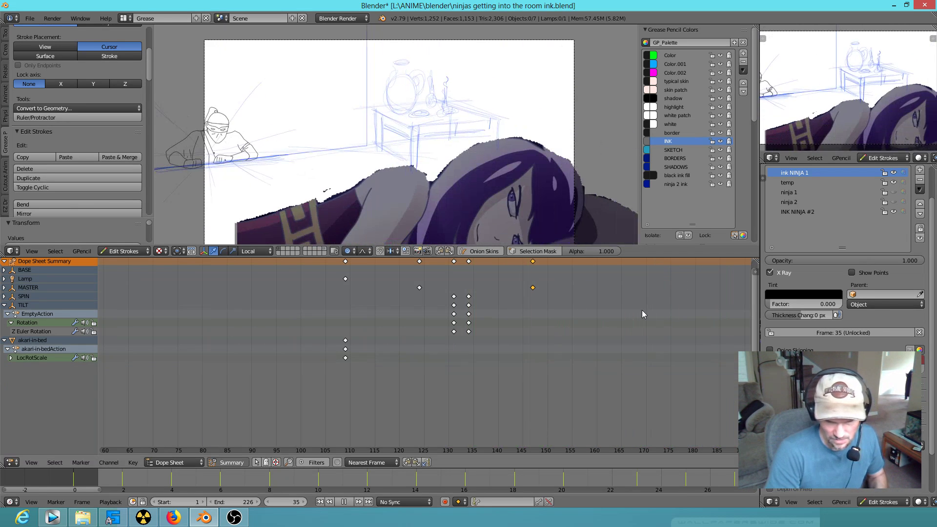
{"action": "key", "text": "Escape"}
{"action": "key", "text": "Home"}
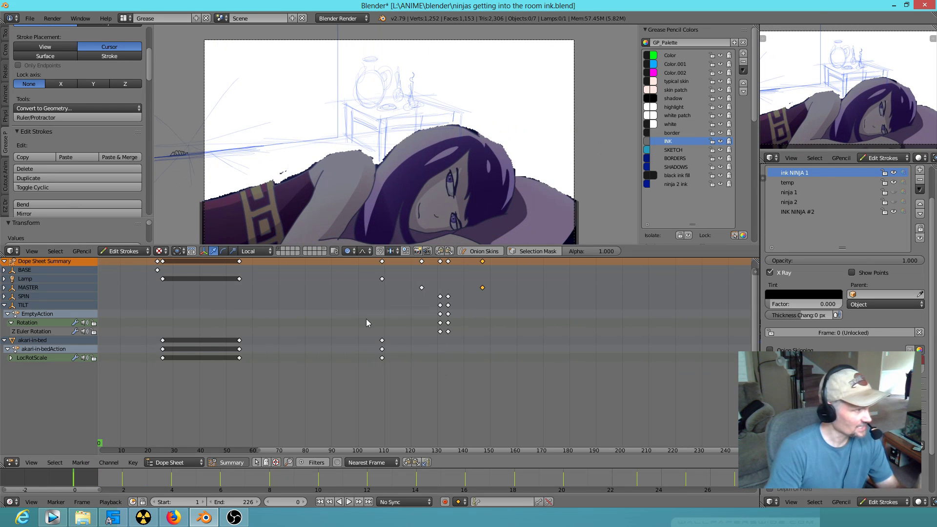
{"action": "key", "text": "alt+a"}
{"action": "key", "text": "Escape"}
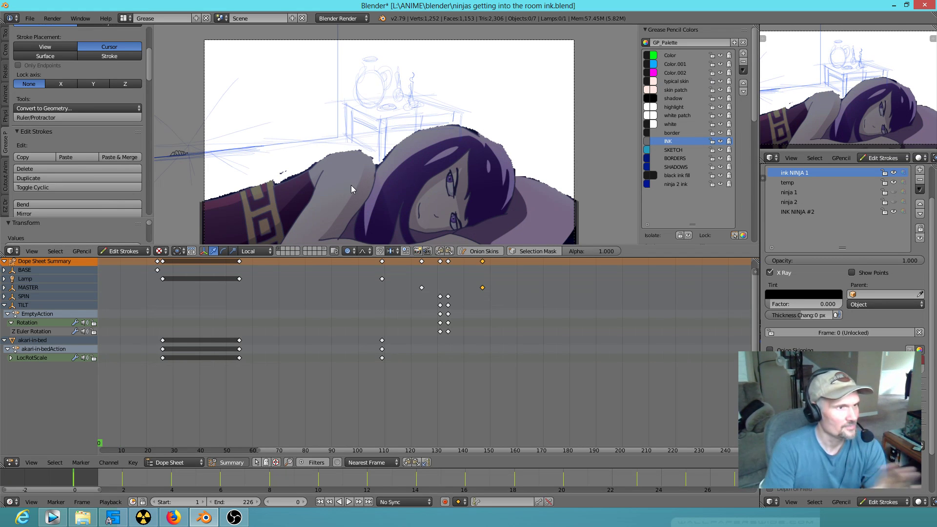
{"action": "key", "text": "alt+a"}
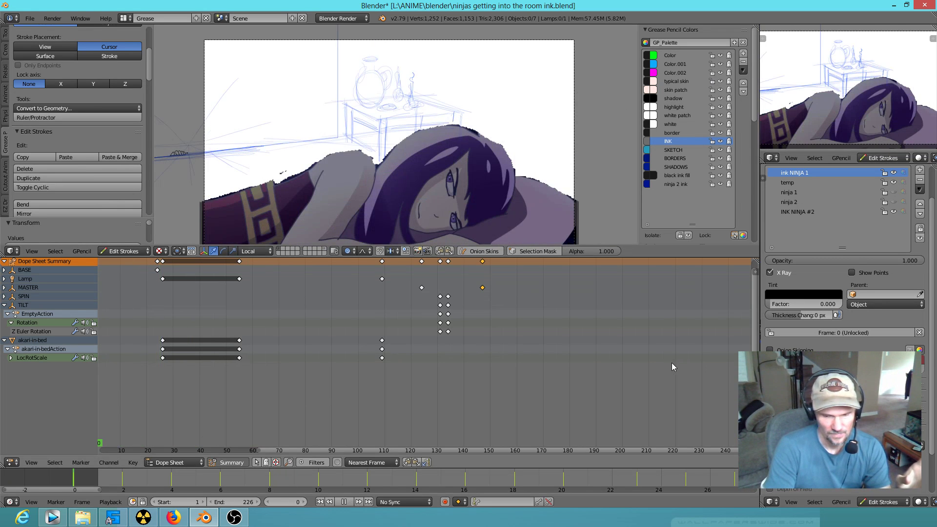
Step: Stop the playback, switch to Vegas Pro and play the AKARIS DREAM timeline from near the beginning to review the edit
{"action": "key", "text": "Escape"}
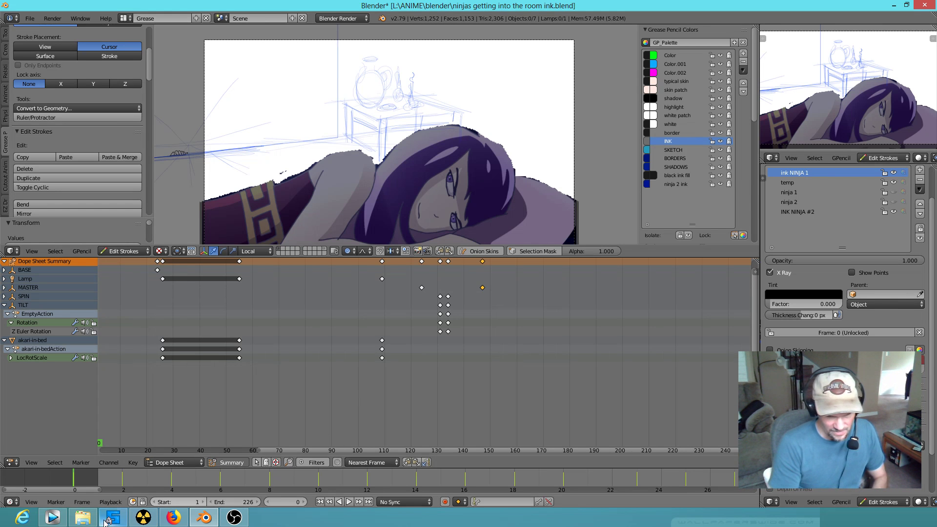
{"action": "left_click", "coordinate": [52, 518]}
{"action": "left_click_drag", "start_coordinate": [599, 441], "coordinate": [306, 455]}
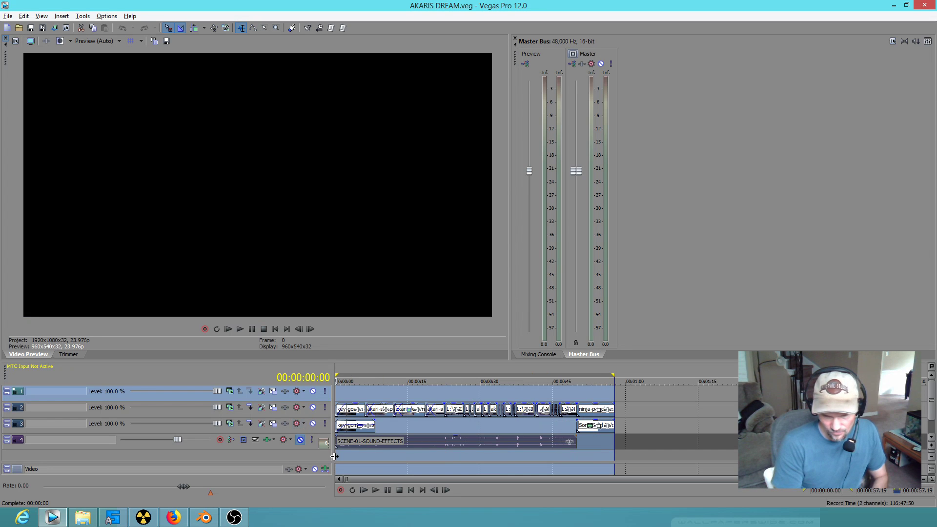
{"action": "left_click_drag", "start_coordinate": [339, 455], "coordinate": [355, 464]}
{"action": "scroll", "coordinate": [390, 388], "scroll_direction": "up", "scroll_amount": 5}
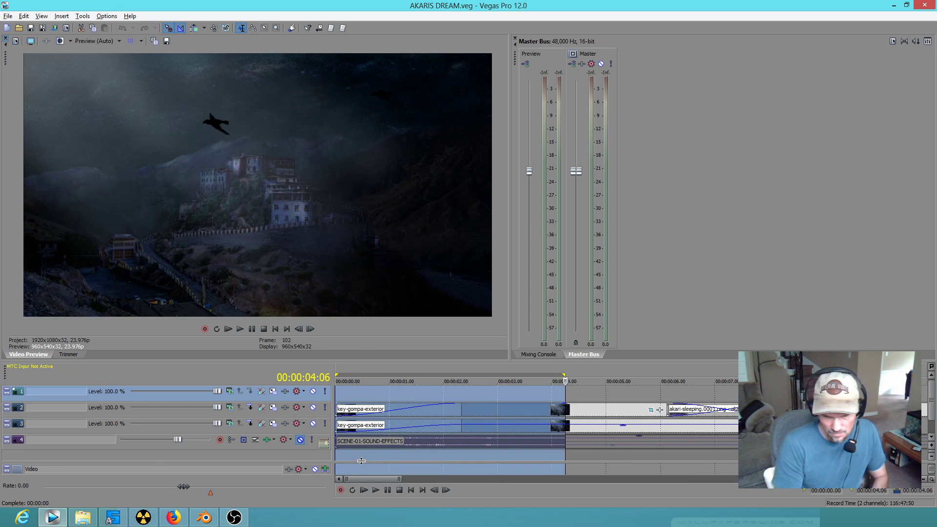
{"action": "left_click", "coordinate": [390, 387]}
{"action": "key", "text": "space"}
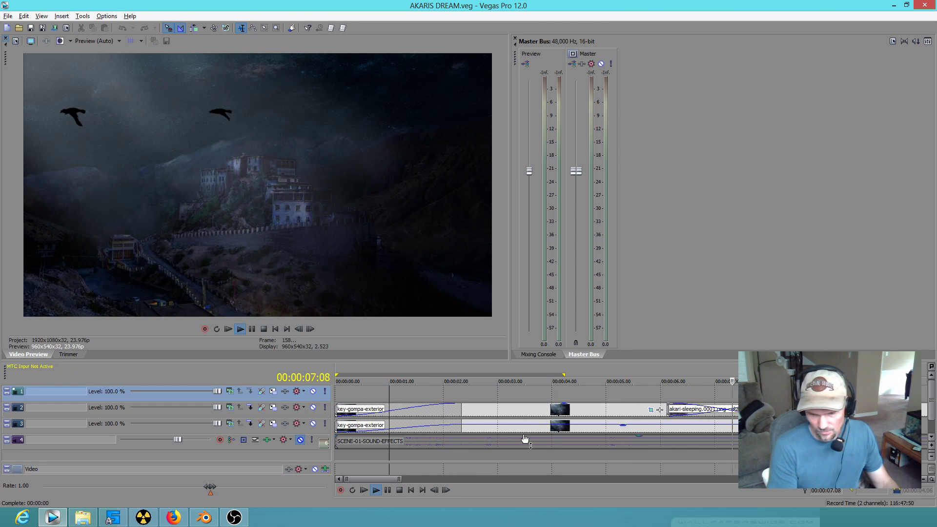
{"action": "scroll", "coordinate": [537, 442], "scroll_direction": "down", "scroll_amount": 3}
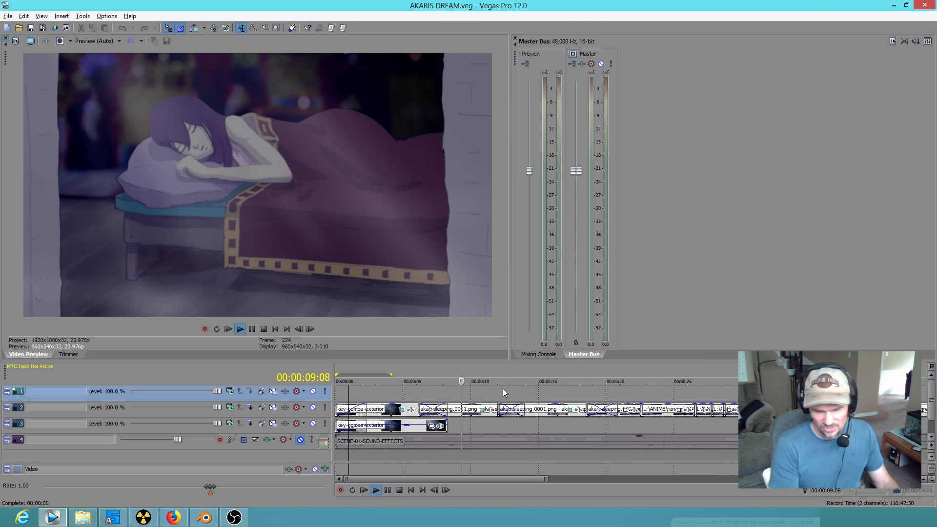
{"action": "scroll", "coordinate": [523, 407], "scroll_direction": "down", "scroll_amount": 3}
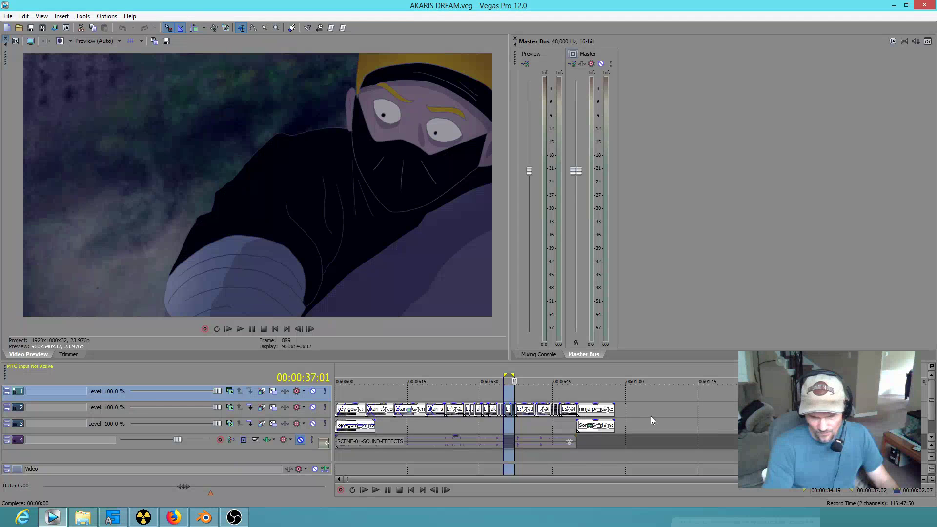
Step: Place a copy of the akari-sleeping clip from around 00:00:39 on the second track, in the empty space after the last clip
{"action": "left_click", "coordinate": [591, 397]}
{"action": "scroll", "coordinate": [664, 405], "scroll_direction": "up", "scroll_amount": 3}
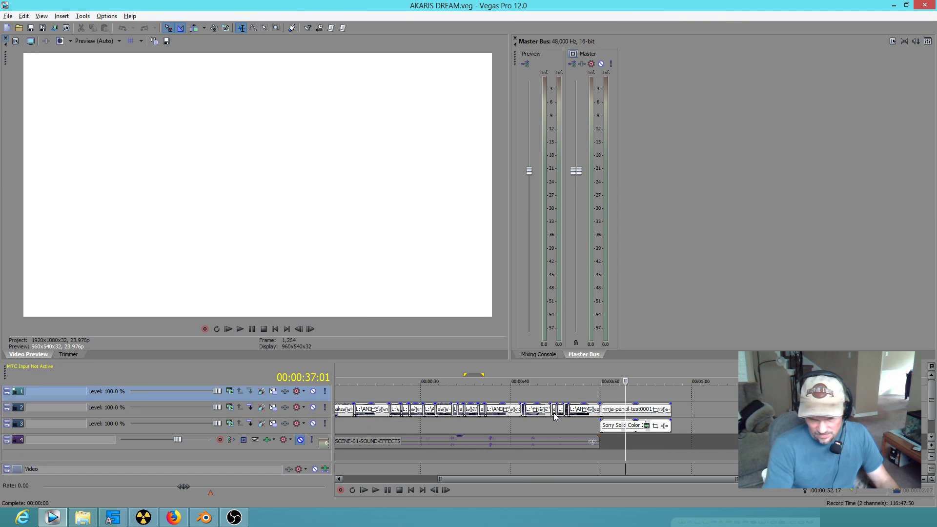
{"action": "left_click", "coordinate": [495, 410]}
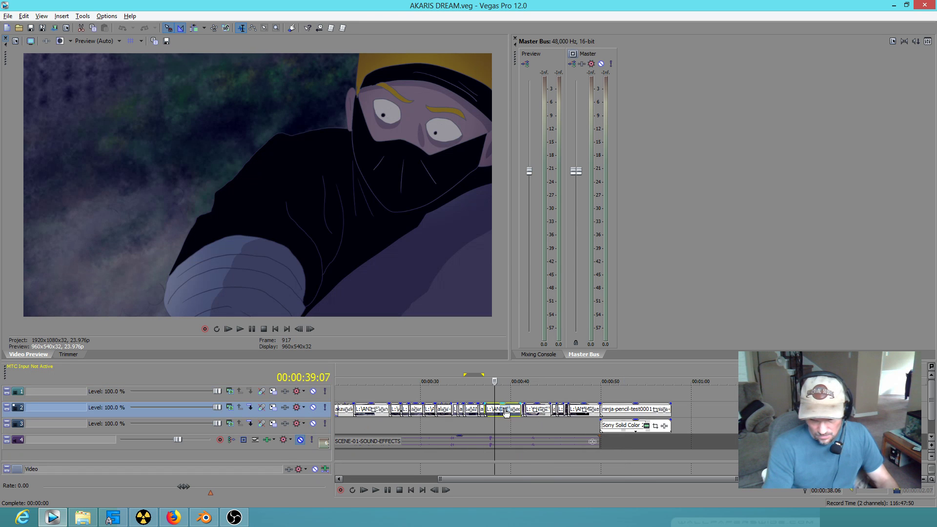
{"action": "scroll", "coordinate": [508, 413], "scroll_direction": "up", "scroll_amount": 3}
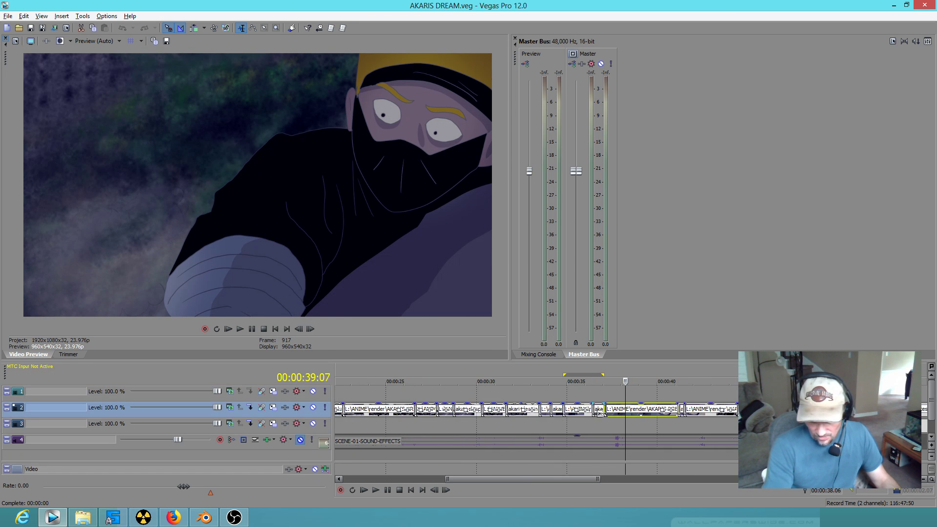
{"action": "scroll", "coordinate": [930, 417], "scroll_direction": "right", "scroll_amount": 1}
{"action": "left_click_drag", "start_coordinate": [929, 417], "coordinate": [923, 417], "text": "ctrl"}
{"action": "middle_click_drag", "start_coordinate": [921, 418], "coordinate": [922, 432]}
{"action": "left_click", "coordinate": [710, 427]}
{"action": "scroll", "coordinate": [715, 420], "scroll_direction": "up", "scroll_amount": 5}
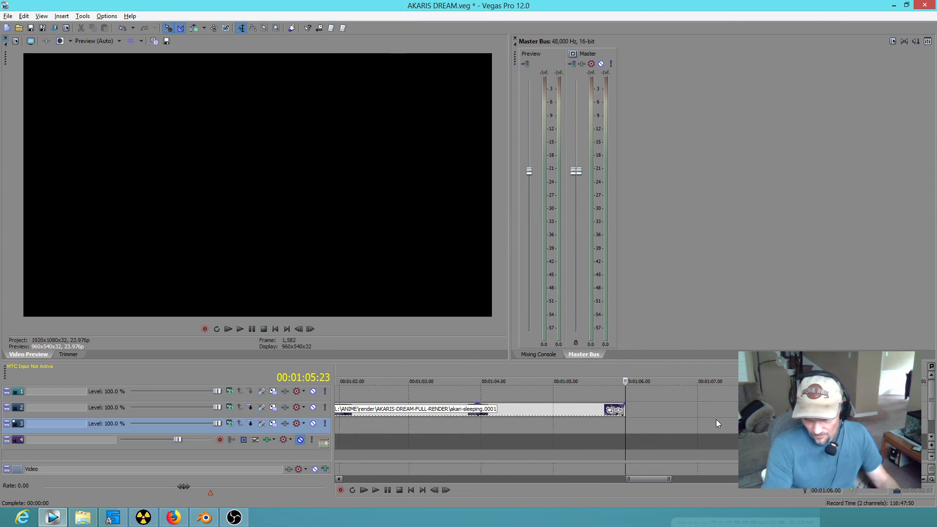
Step: Split the copied clip at 00:01:05:11 and again at 00:01:05:12 to isolate a single frame
{"action": "left_click_drag", "start_coordinate": [514, 425], "coordinate": [588, 414]}
{"action": "left_click", "coordinate": [588, 413]}
{"action": "scroll", "coordinate": [587, 412], "scroll_direction": "up", "scroll_amount": 5}
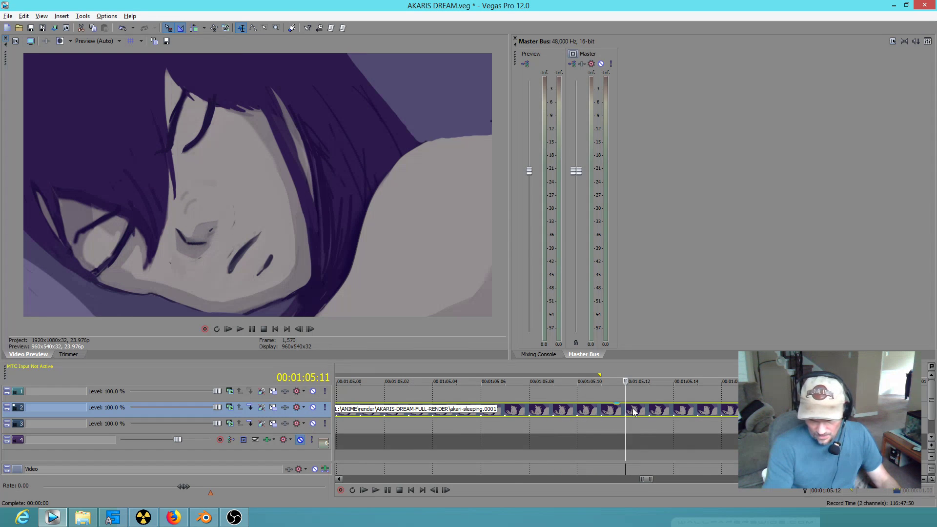
{"action": "key", "text": "s"}
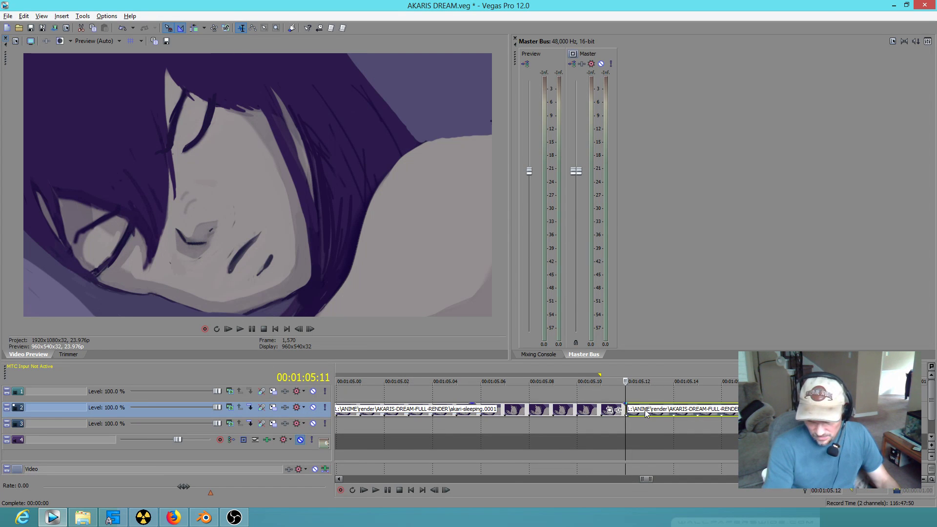
{"action": "left_click_drag", "start_coordinate": [635, 428], "coordinate": [649, 428]}
{"action": "key", "text": "s"}
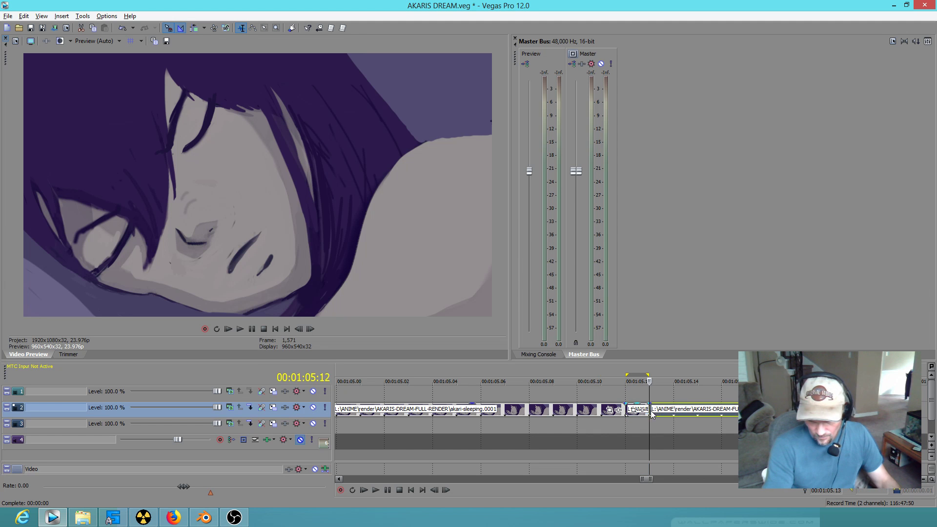
{"action": "left_click", "coordinate": [644, 412]}
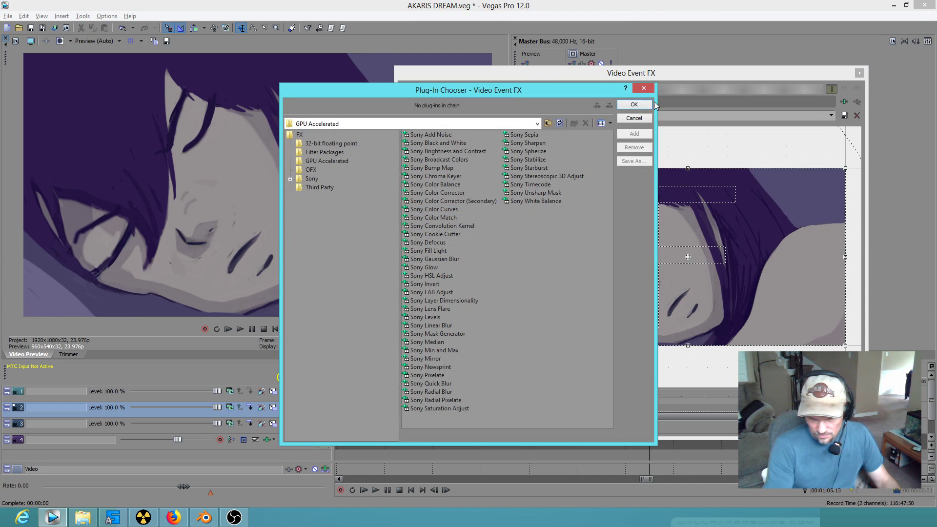
{"action": "left_click", "coordinate": [642, 120]}
{"action": "left_click", "coordinate": [860, 73]}
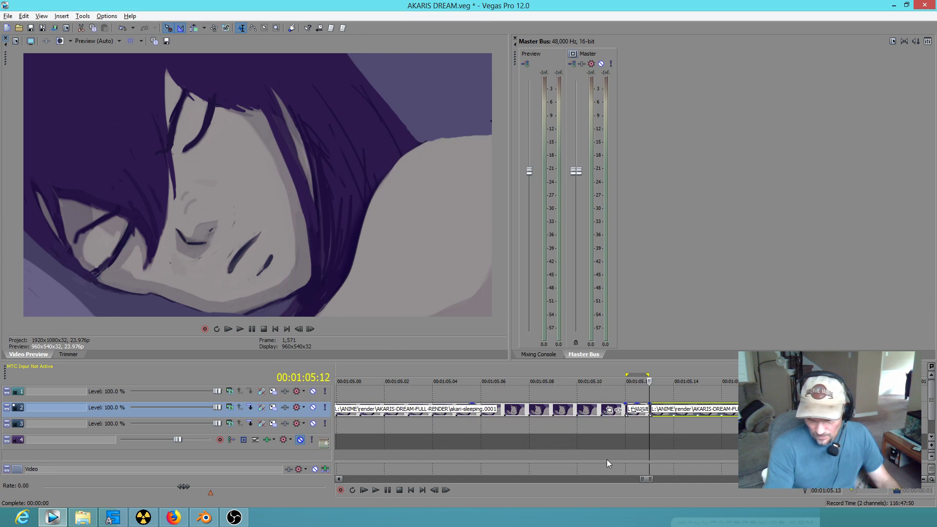
Step: Create a subclip from the isolated frame, extend it into a longer held frame, and select the time range around the hold
{"action": "right_click", "coordinate": [639, 414]}
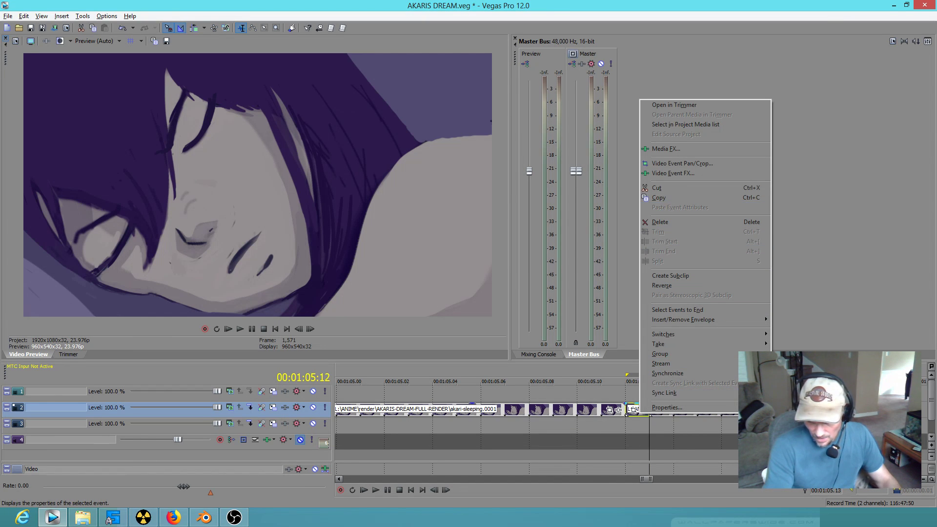
{"action": "left_click", "coordinate": [654, 275]}
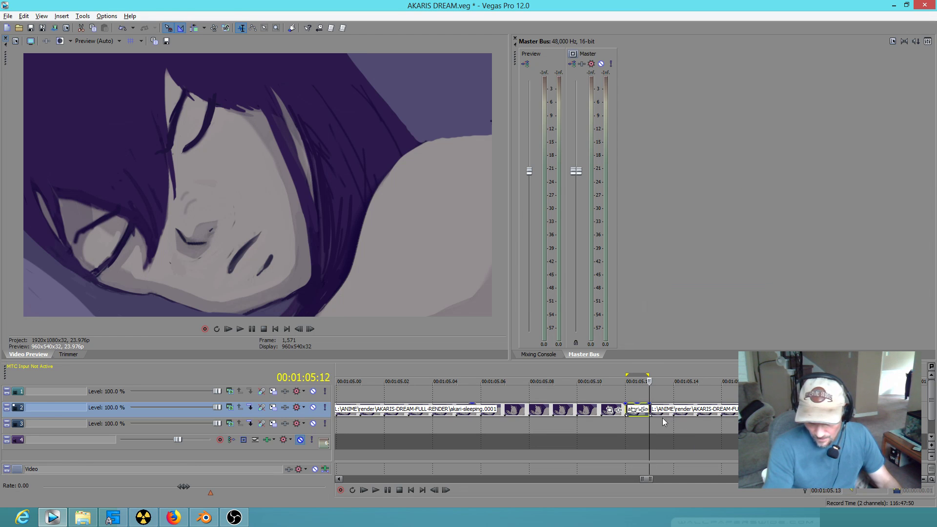
{"action": "left_click_drag", "start_coordinate": [658, 410], "coordinate": [738, 413]}
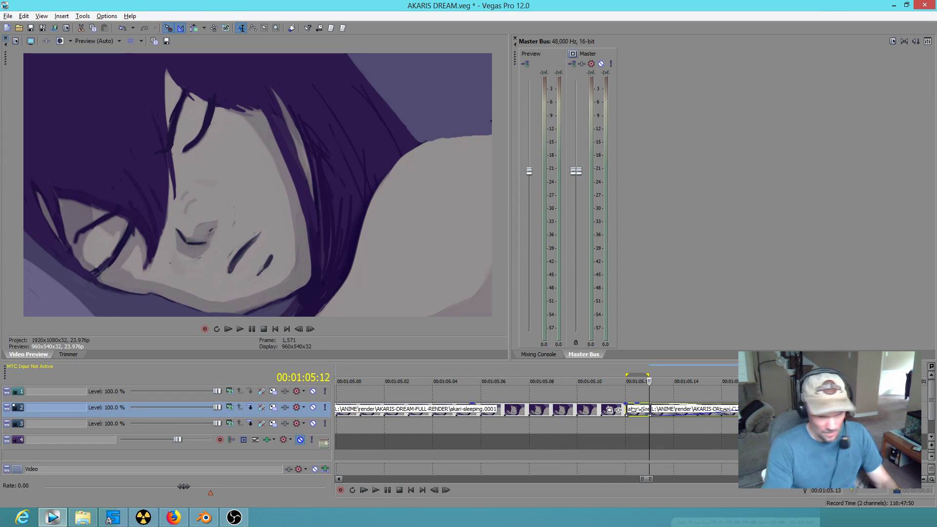
{"action": "key", "text": "space"}
{"action": "left_click_drag", "start_coordinate": [561, 425], "coordinate": [747, 425]}
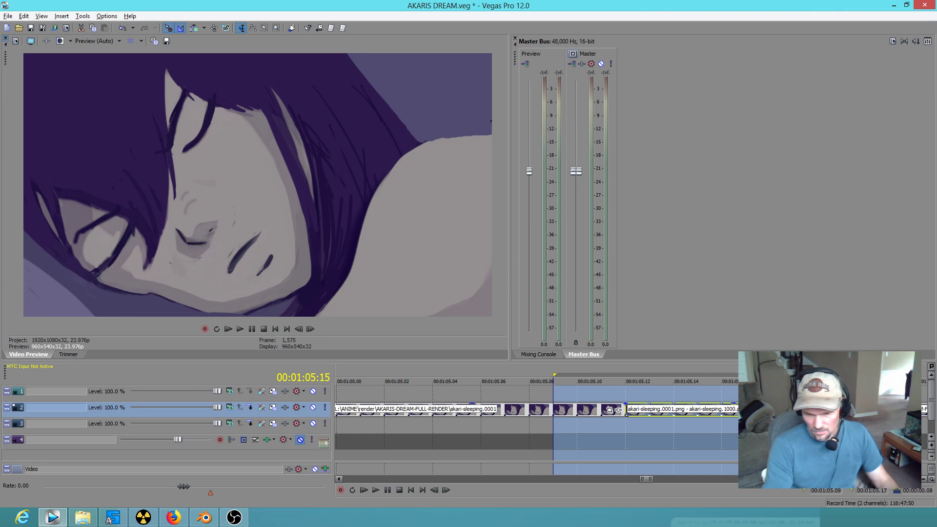
{"action": "scroll", "coordinate": [626, 415], "scroll_direction": "down", "scroll_amount": 5}
{"action": "left_click_drag", "start_coordinate": [530, 434], "coordinate": [659, 433]}
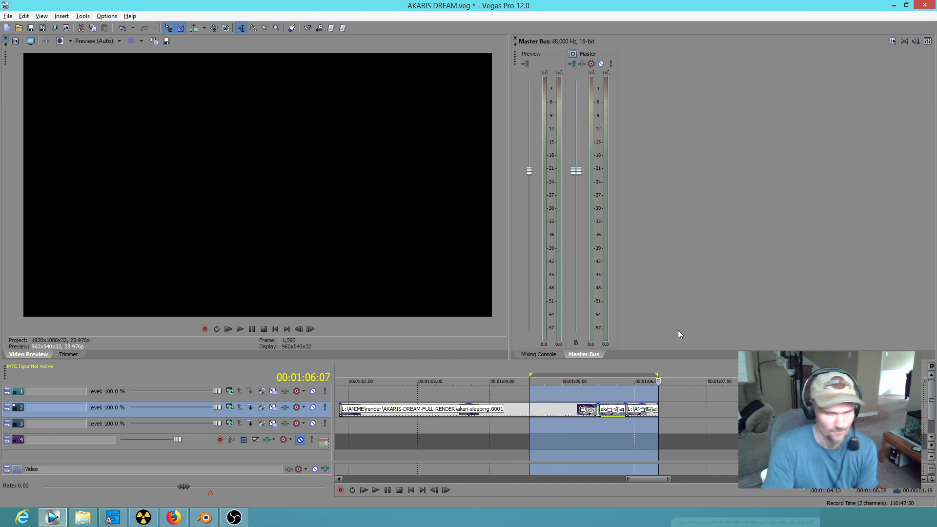
Step: Close Vegas Pro, fit all keyframes in Blender's Dope Sheet, and play and scrub the animation up to frame 66
{"action": "left_click", "coordinate": [925, 6]}
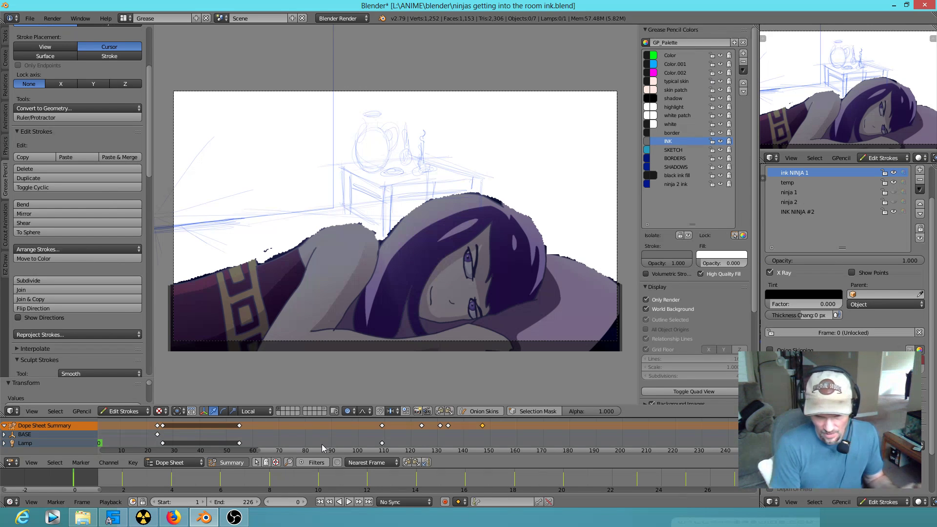
{"action": "key", "text": "Home"}
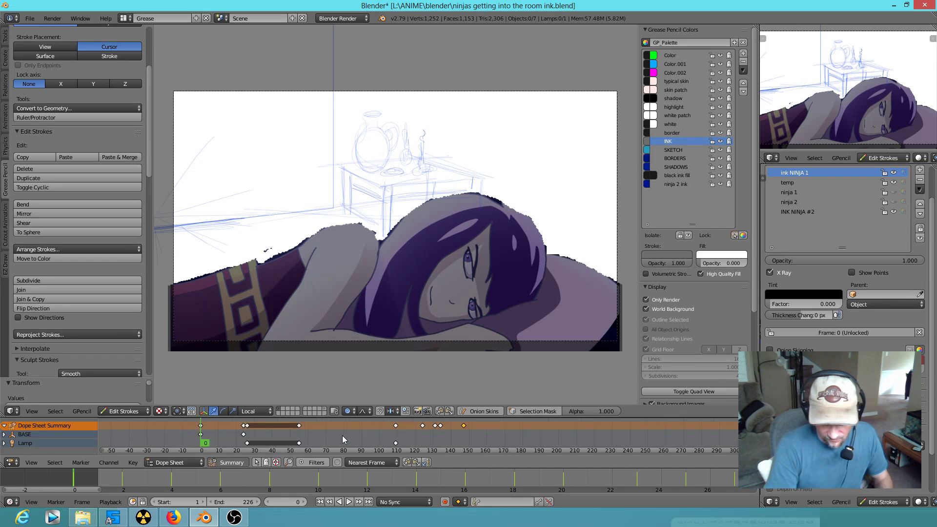
{"action": "key", "text": "alt+a"}
{"action": "mouse_move", "coordinate": [220, 442]}
{"action": "left_mouse_down"}
{"action": "mouse_move", "coordinate": [285, 450]}
{"action": "mouse_move", "coordinate": [300, 420]}
{"action": "mouse_move", "coordinate": [339, 429]}
{"action": "mouse_move", "coordinate": [327, 428]}
{"action": "left_mouse_up"}
{"action": "key", "text": "alt+a"}
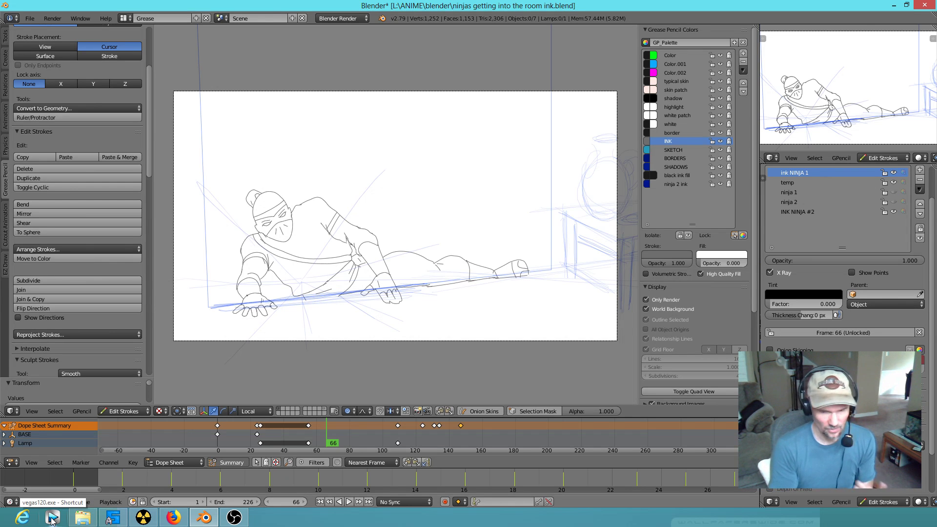
Step: Replay the ninja fall and vase section from around frame 101, then return to frame 0
{"action": "mouse_move", "coordinate": [219, 443]}
{"action": "left_mouse_down"}
{"action": "mouse_move", "coordinate": [285, 450]}
{"action": "mouse_move", "coordinate": [309, 426]}
{"action": "mouse_move", "coordinate": [330, 424]}
{"action": "mouse_move", "coordinate": [413, 442]}
{"action": "mouse_move", "coordinate": [388, 439]}
{"action": "left_mouse_up"}
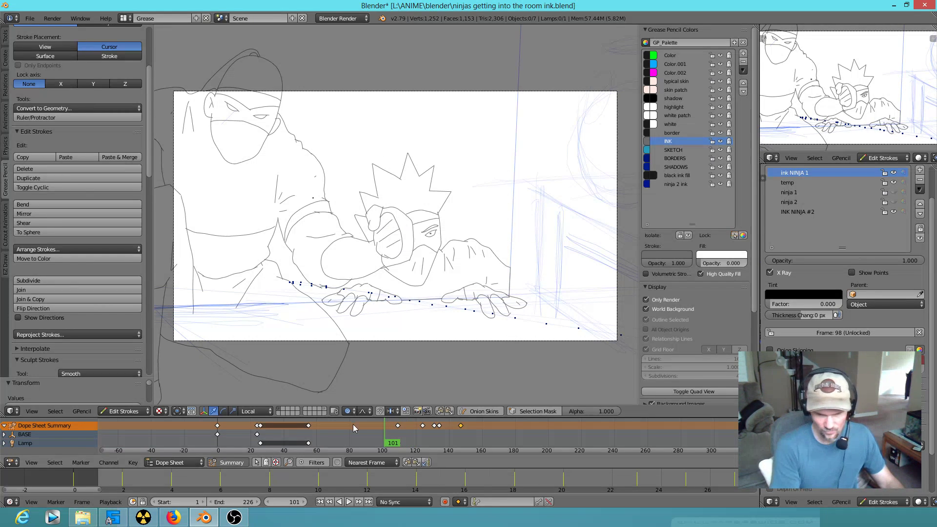
{"action": "key", "text": "alt+a"}
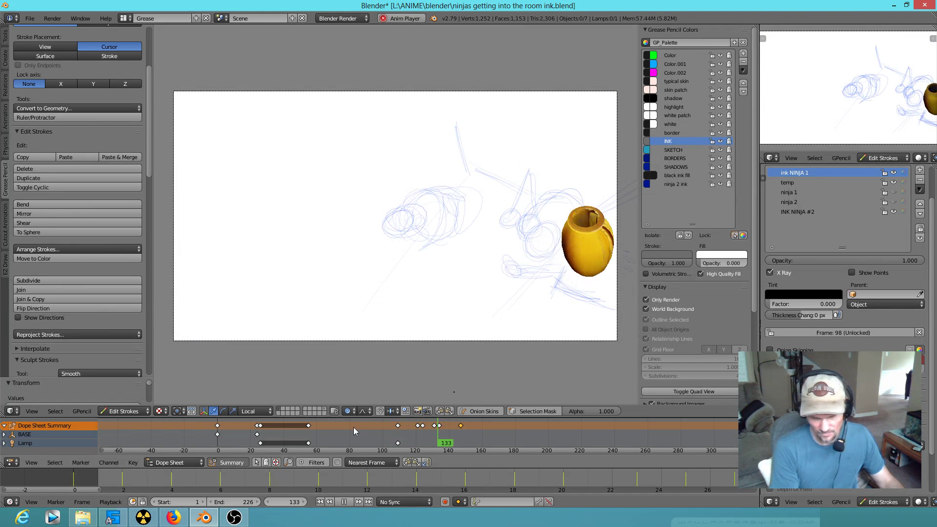
{"action": "key", "text": "Escape"}
{"action": "key", "text": "alt+a"}
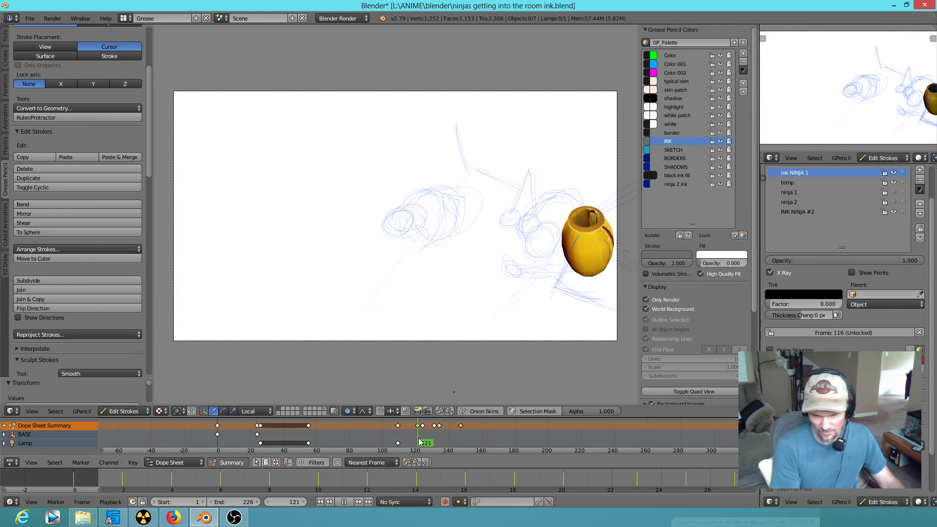
{"action": "left_click", "coordinate": [390, 441]}
{"action": "left_click_drag", "start_coordinate": [390, 442], "coordinate": [217, 441]}
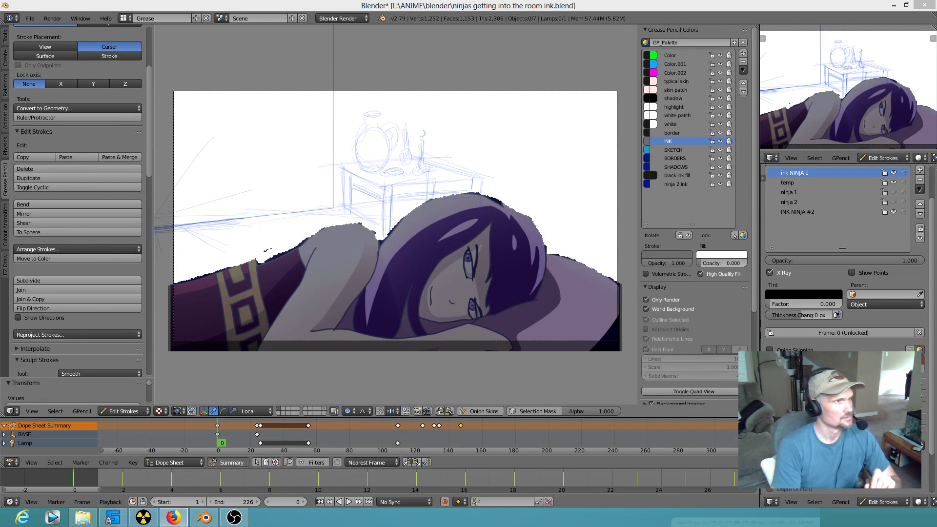
Step: Switch to Firefox, view the YouTube video of the Grease Pencil 2.8 All Might test maximized, then close the browser
{"action": "key", "text": "alt+Tab"}
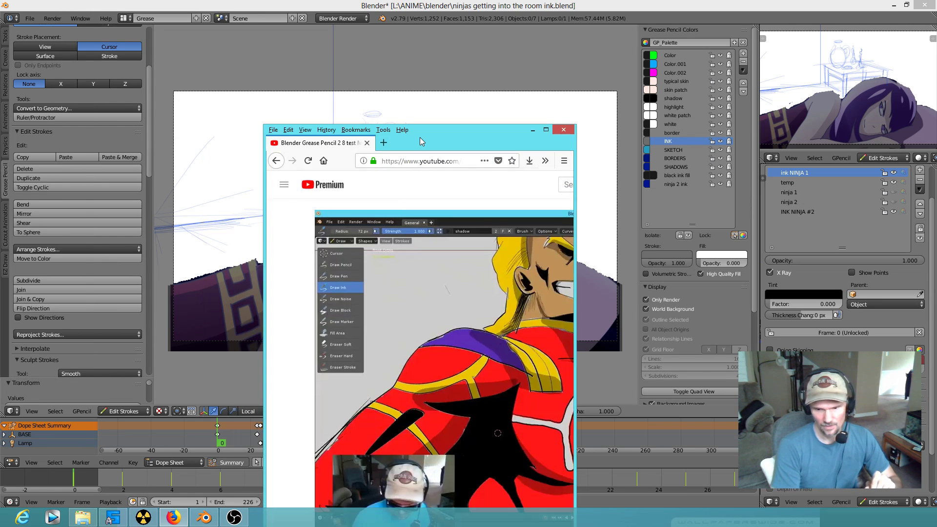
{"action": "double_click", "coordinate": [420, 136]}
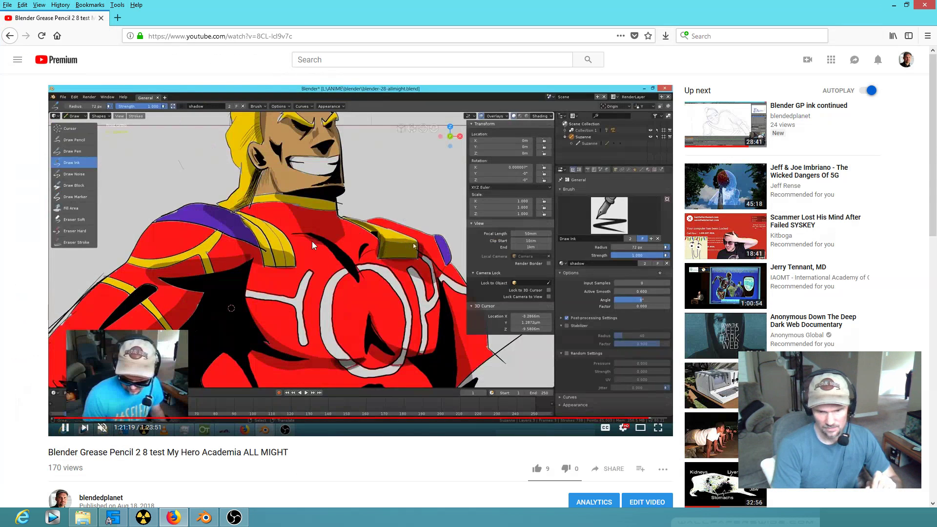
{"action": "left_click", "coordinate": [925, 5]}
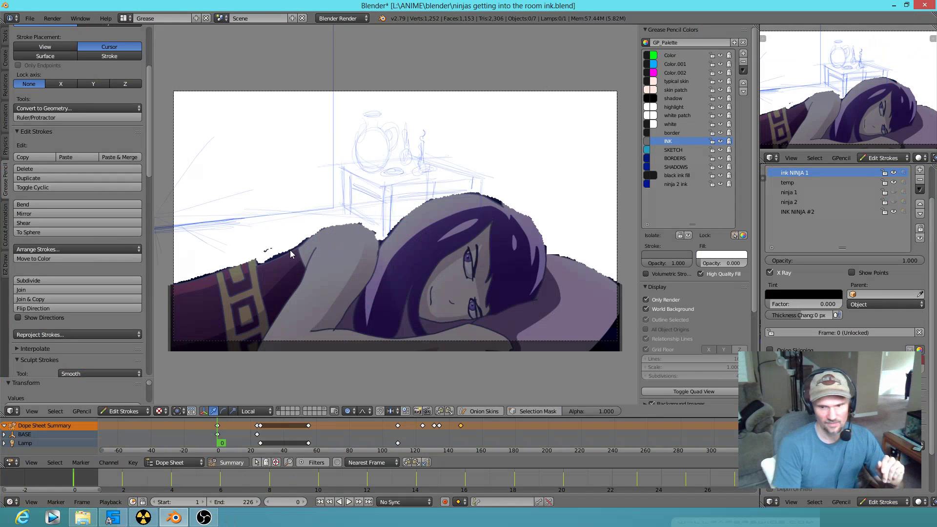